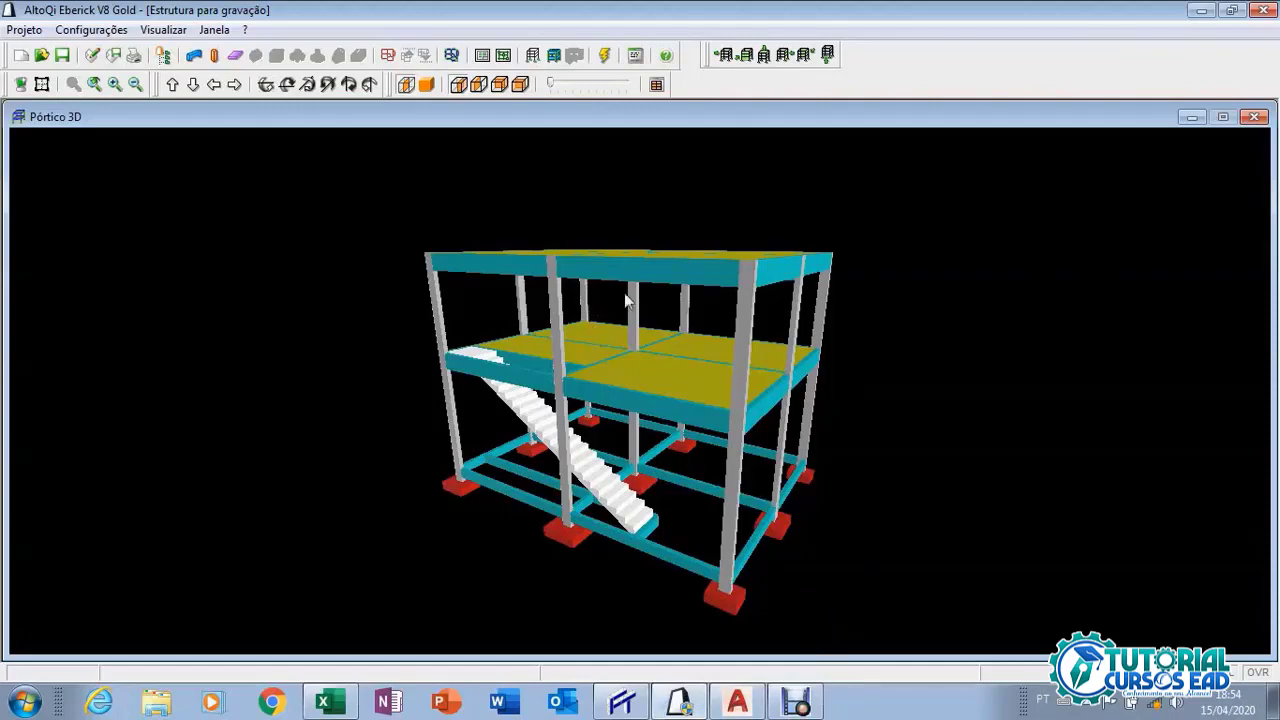
Examine the first-floor slabs, beams and columns up close in the 3D frame model.
scroll(666, 280, up, 4)
scroll(670, 255, up, 3)
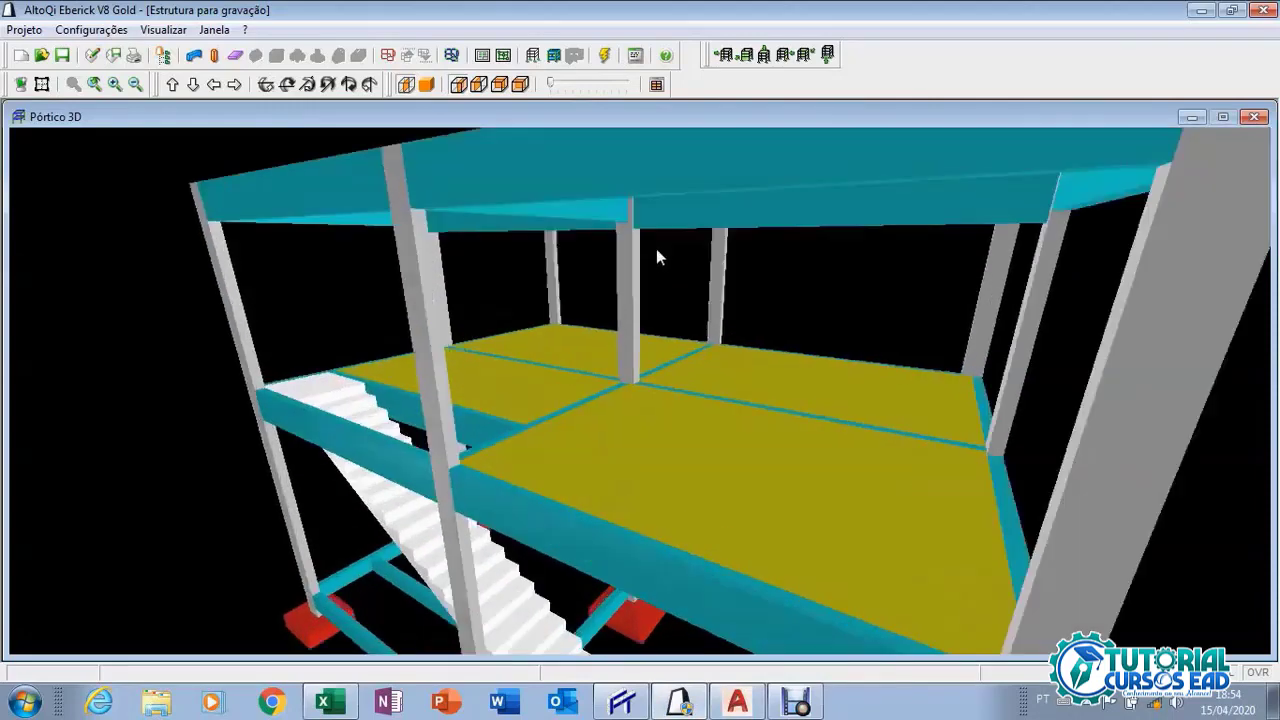
scroll(655, 252, up, 2)
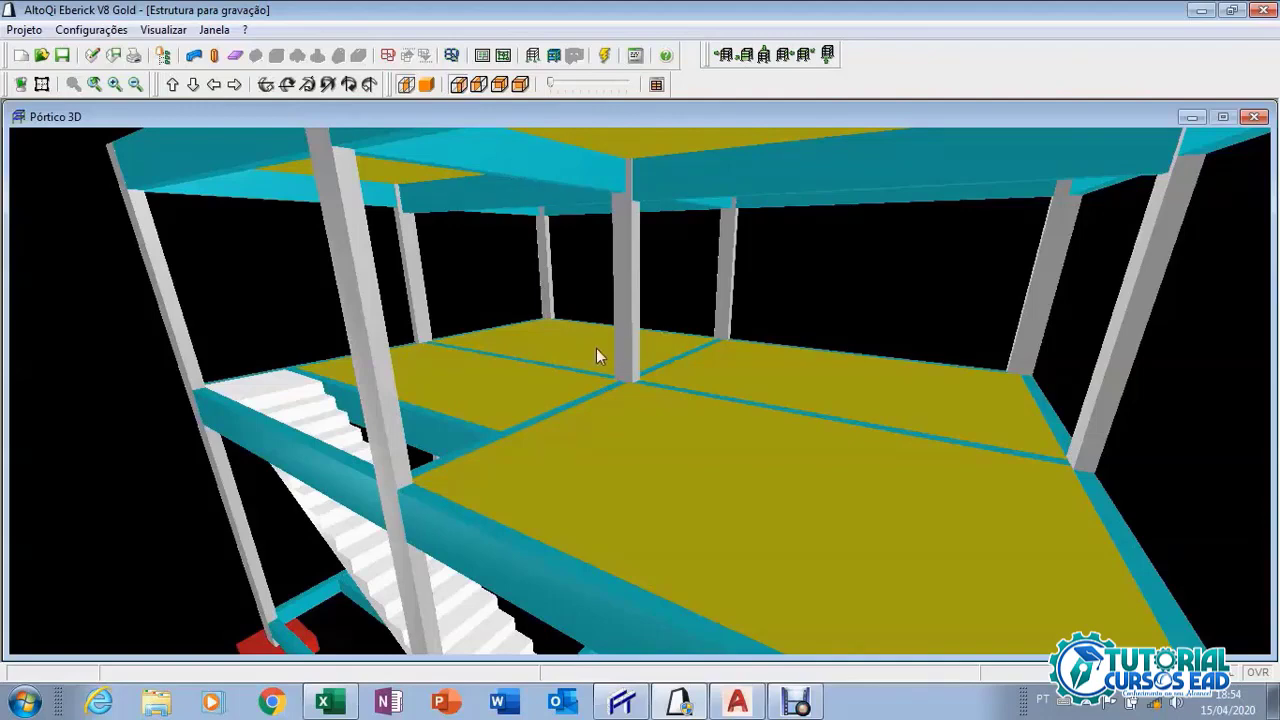
Switch to the continuous beam workbook in Excel and review the "Entrada de dados" input fields from geometry to anchorage.
click(325, 702)
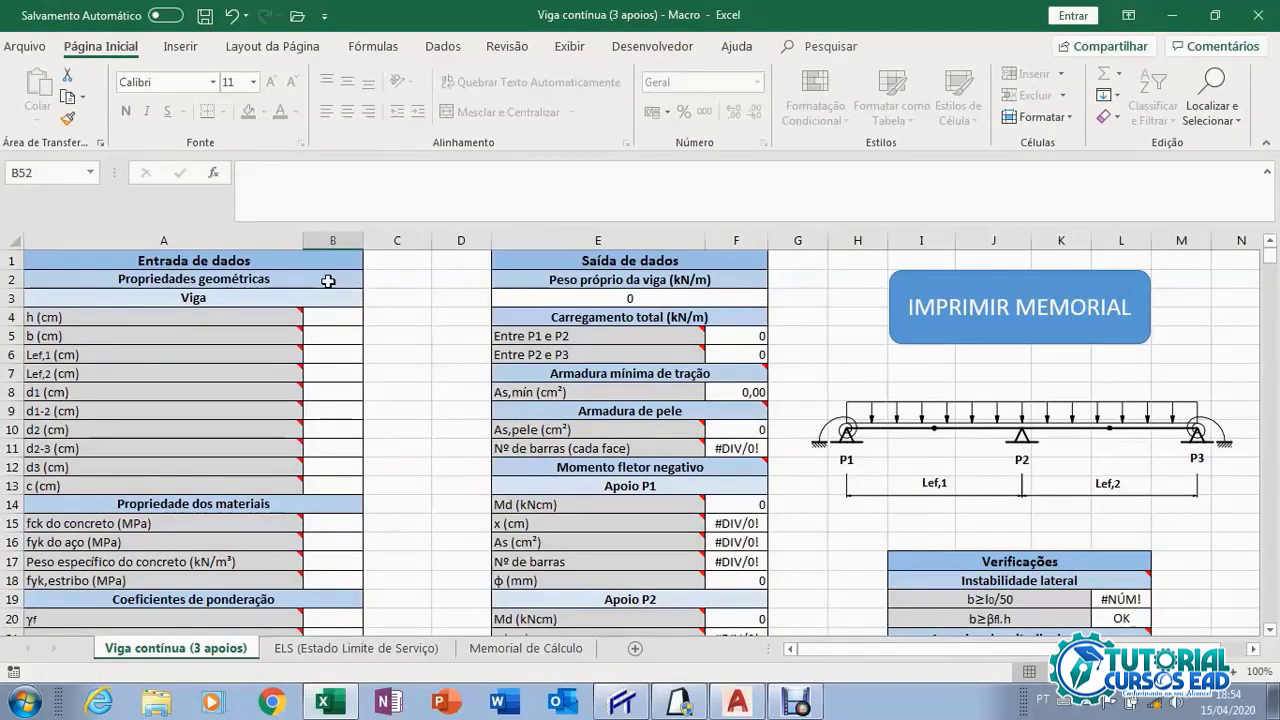
scroll(316, 330, down, 3)
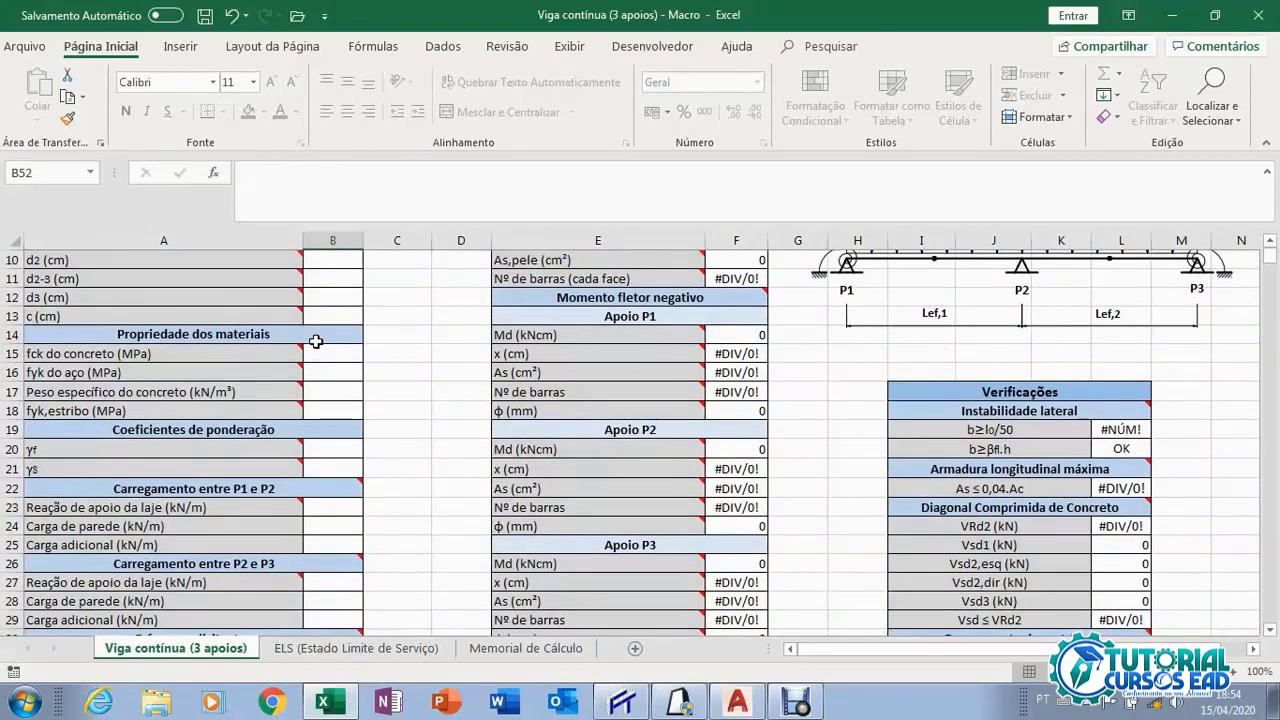
scroll(316, 342, down, 10)
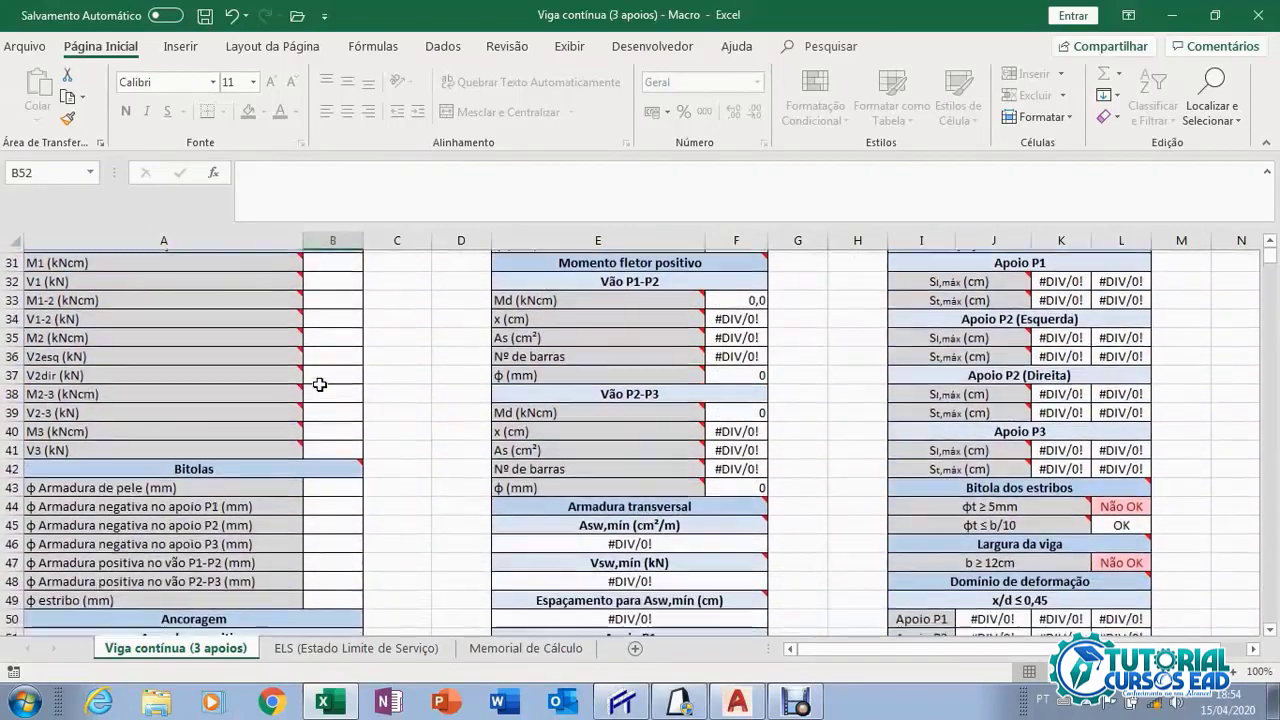
scroll(318, 386, down, 3)
scroll(340, 416, up, 9)
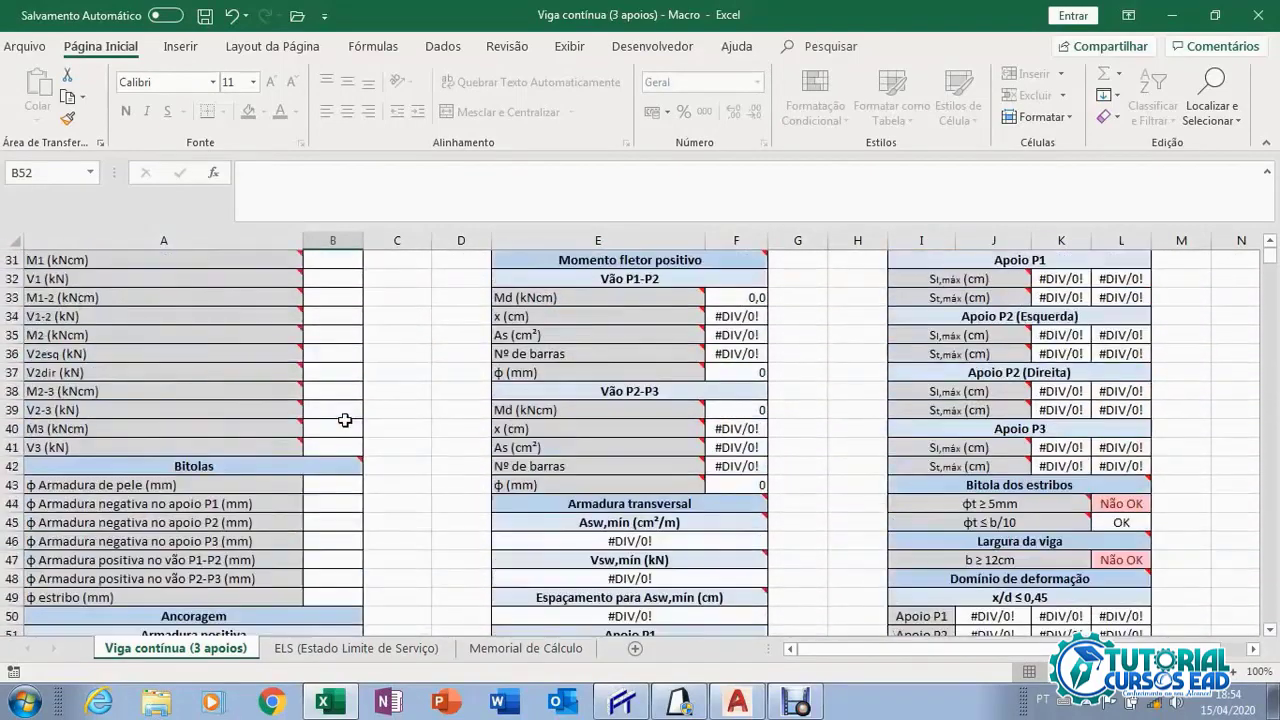
scroll(344, 420, up, 7)
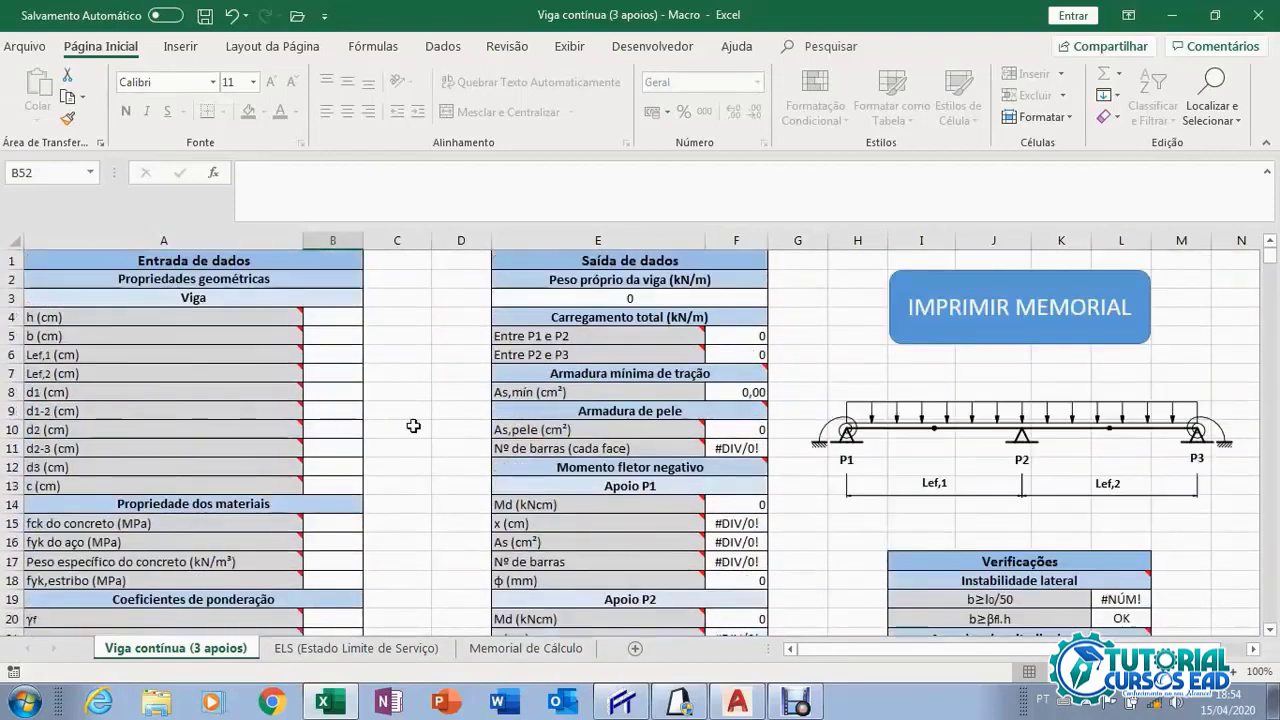
Review the "Saída de dados" results, the "Verificações" checks and the references on the continuous beam sheet.
mouse_move(518, 444)
scroll(729, 345, down, 14)
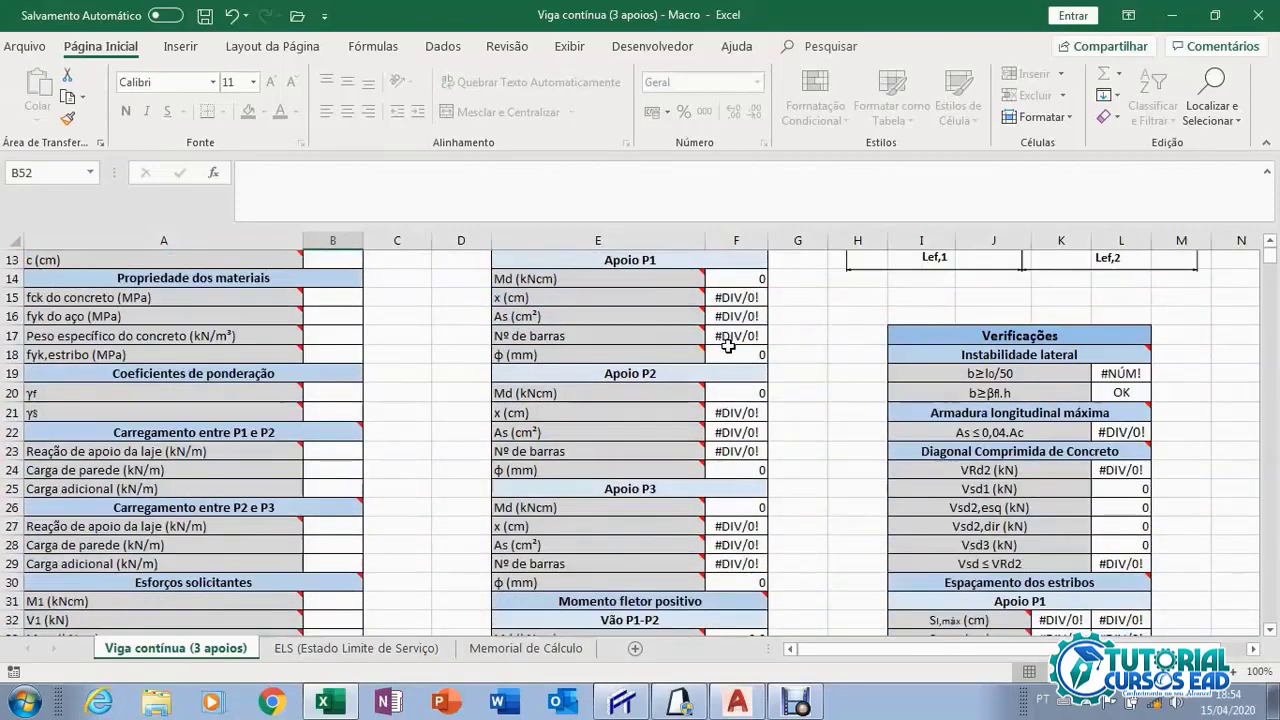
scroll(729, 348, down, 13)
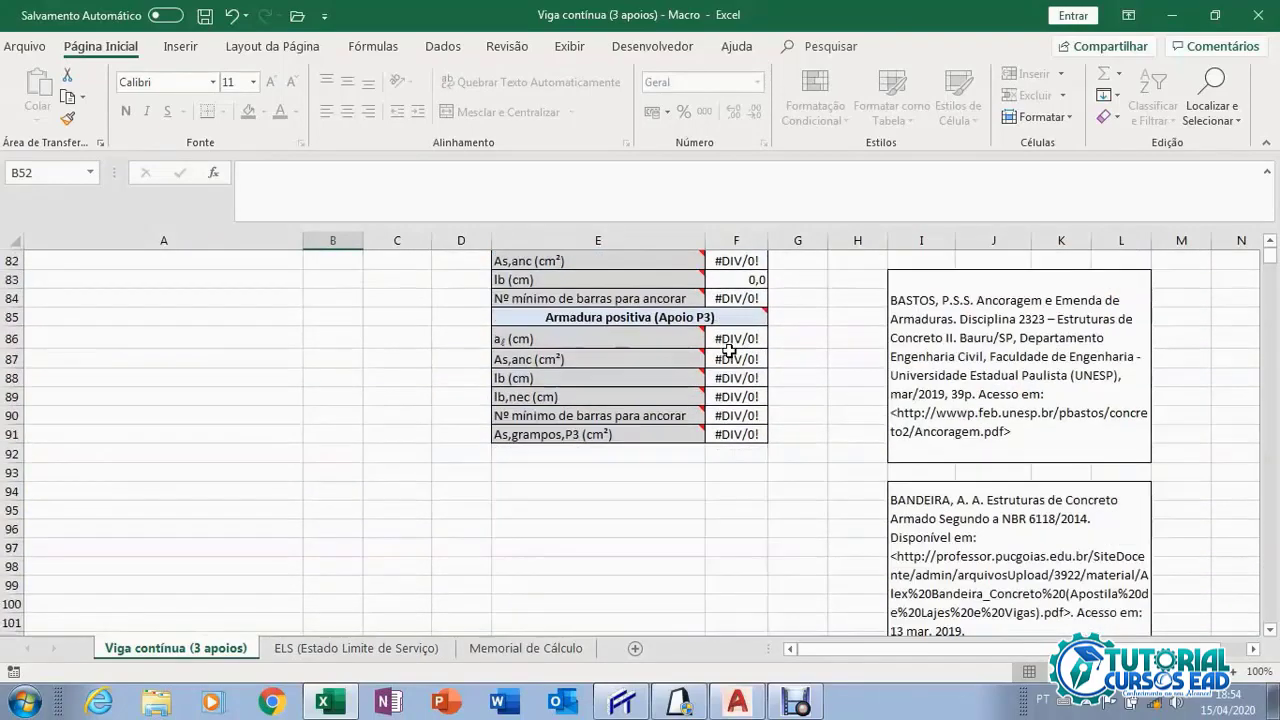
scroll(888, 411, up, 5)
scroll(888, 411, up, 20)
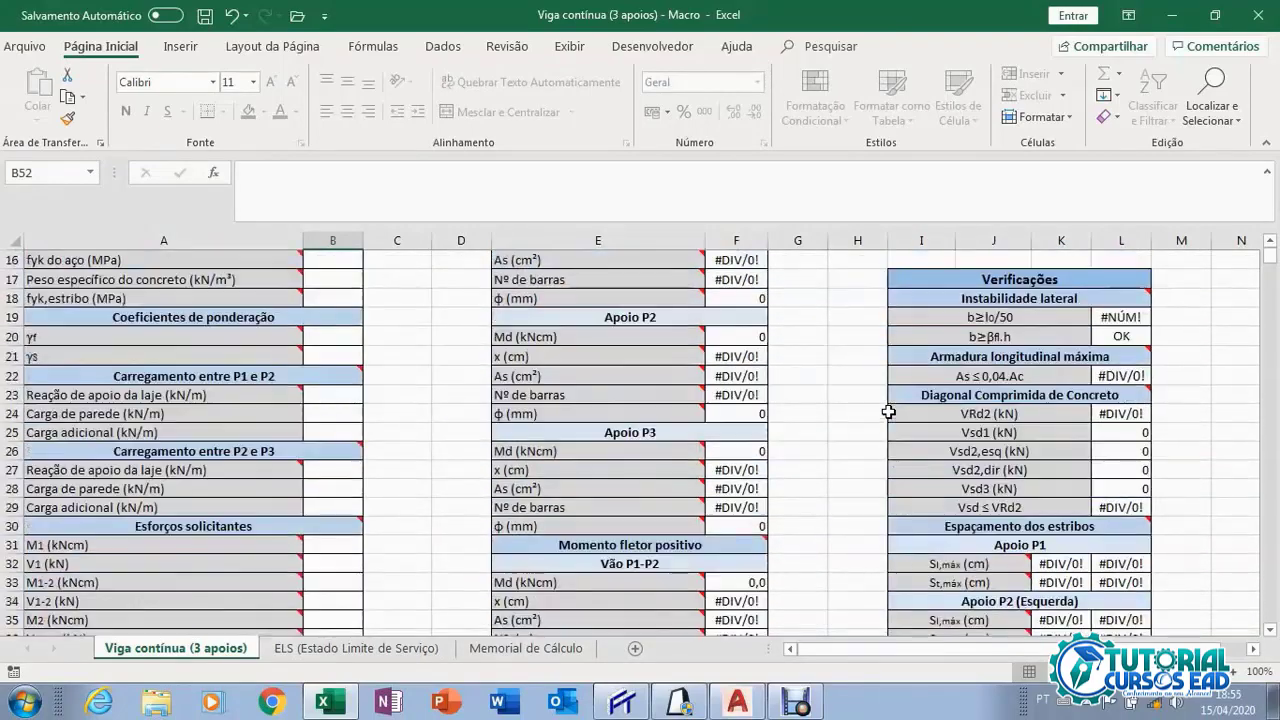
scroll(1147, 447, down, 9)
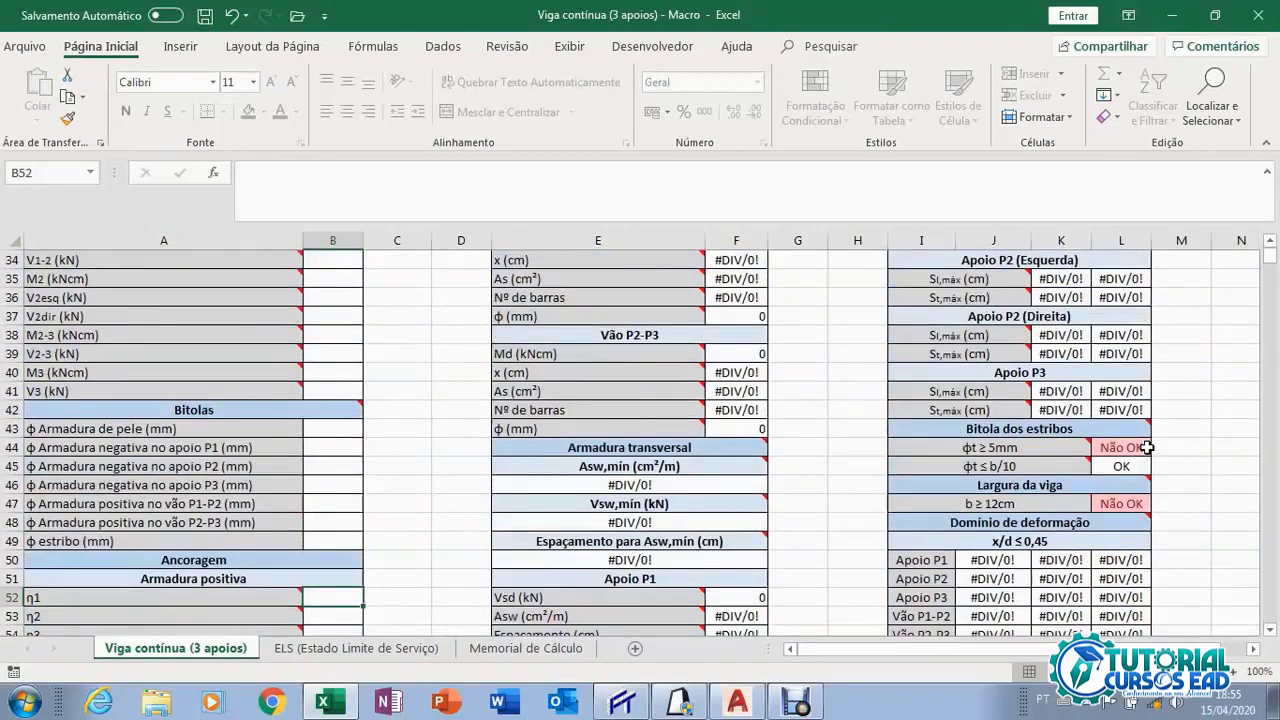
scroll(1147, 447, down, 8)
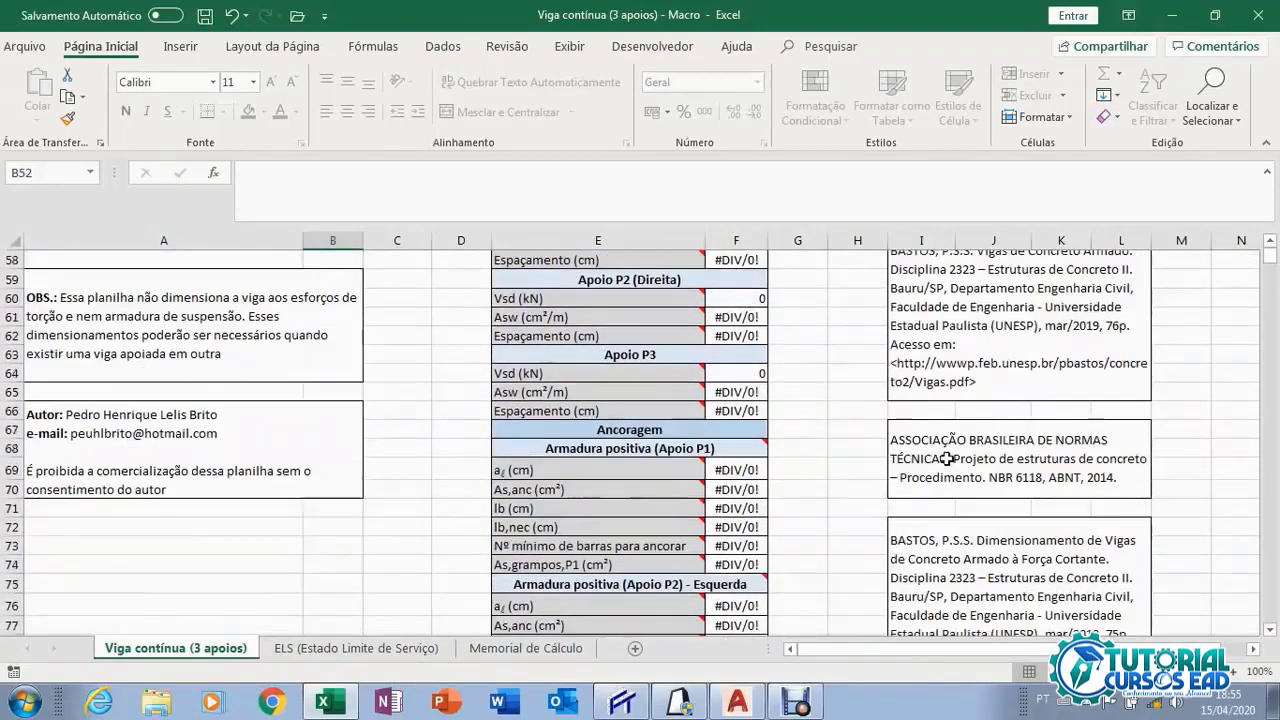
scroll(946, 459, up, 19)
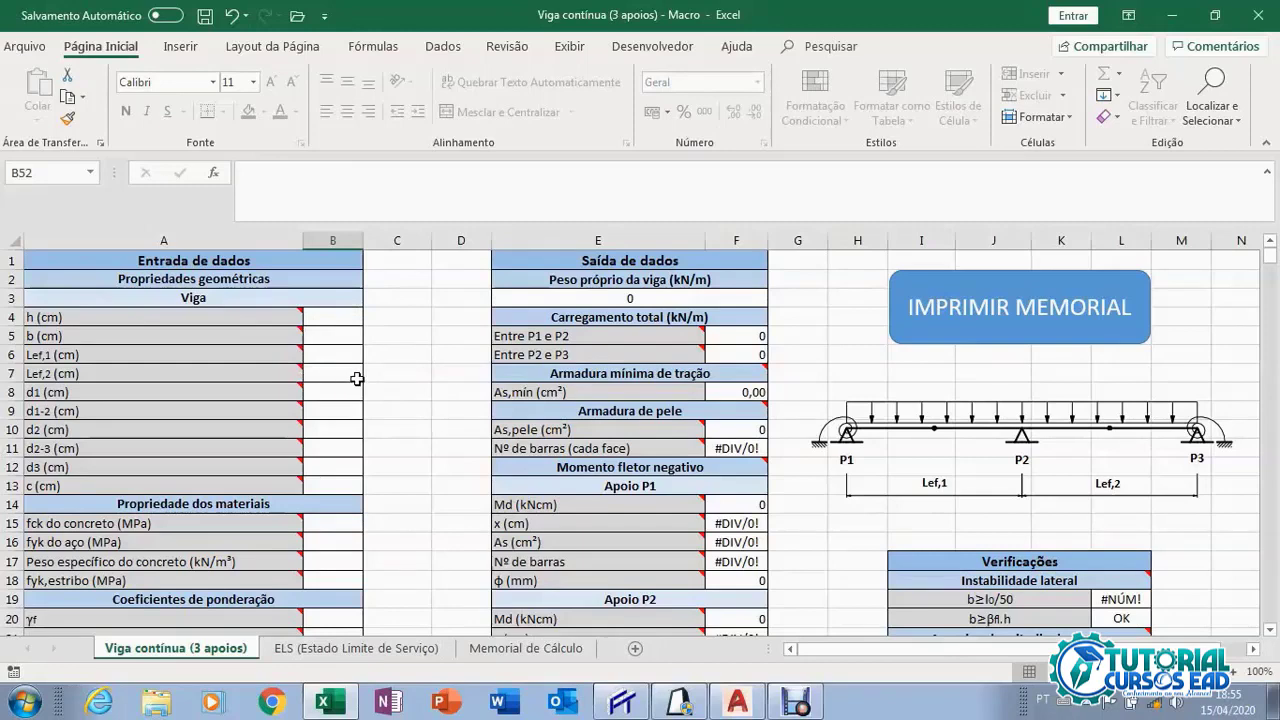
Set the beam height h to 60 cm and the width b to 15 cm in the geometric properties.
mouse_move(287, 318)
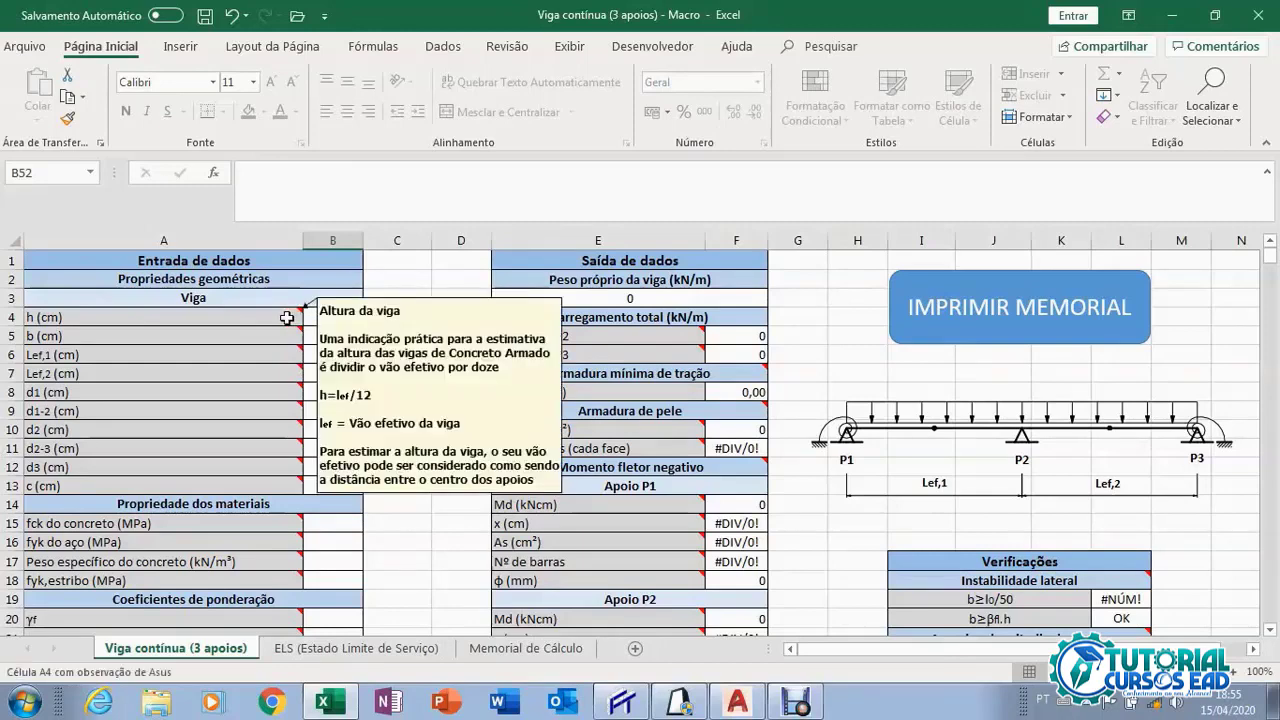
click(338, 317)
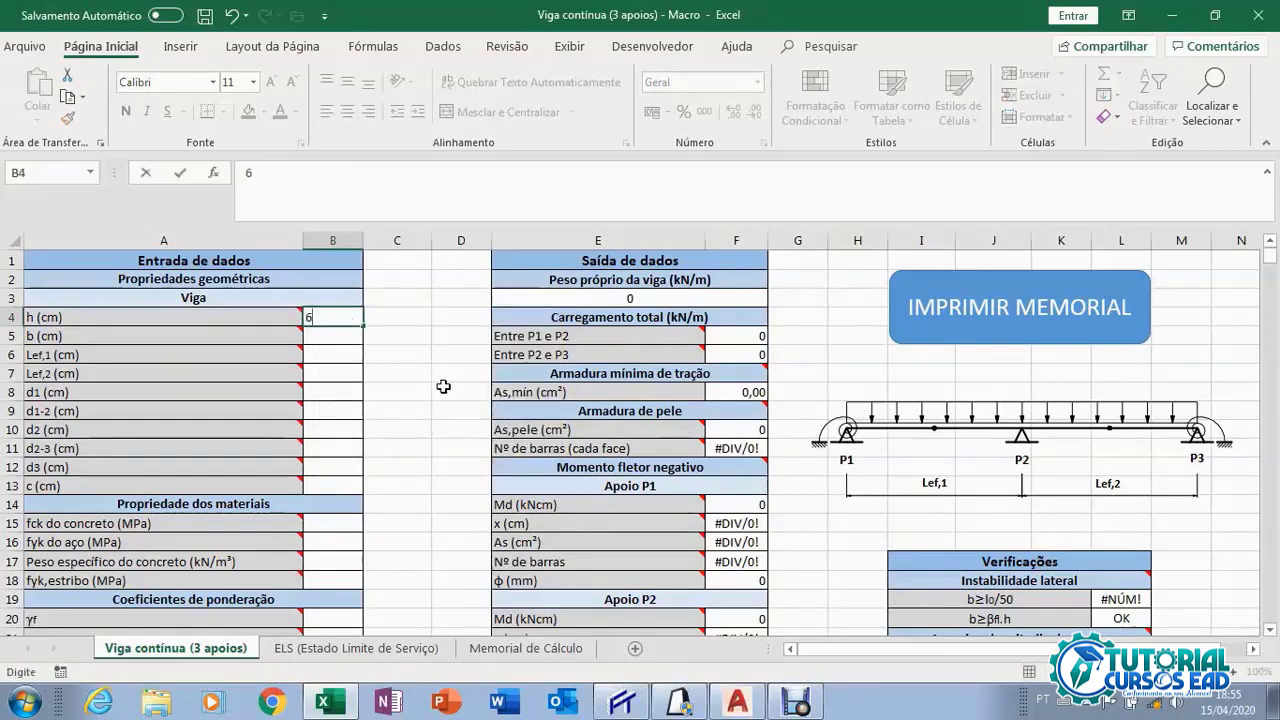
text(60)
click(333, 336)
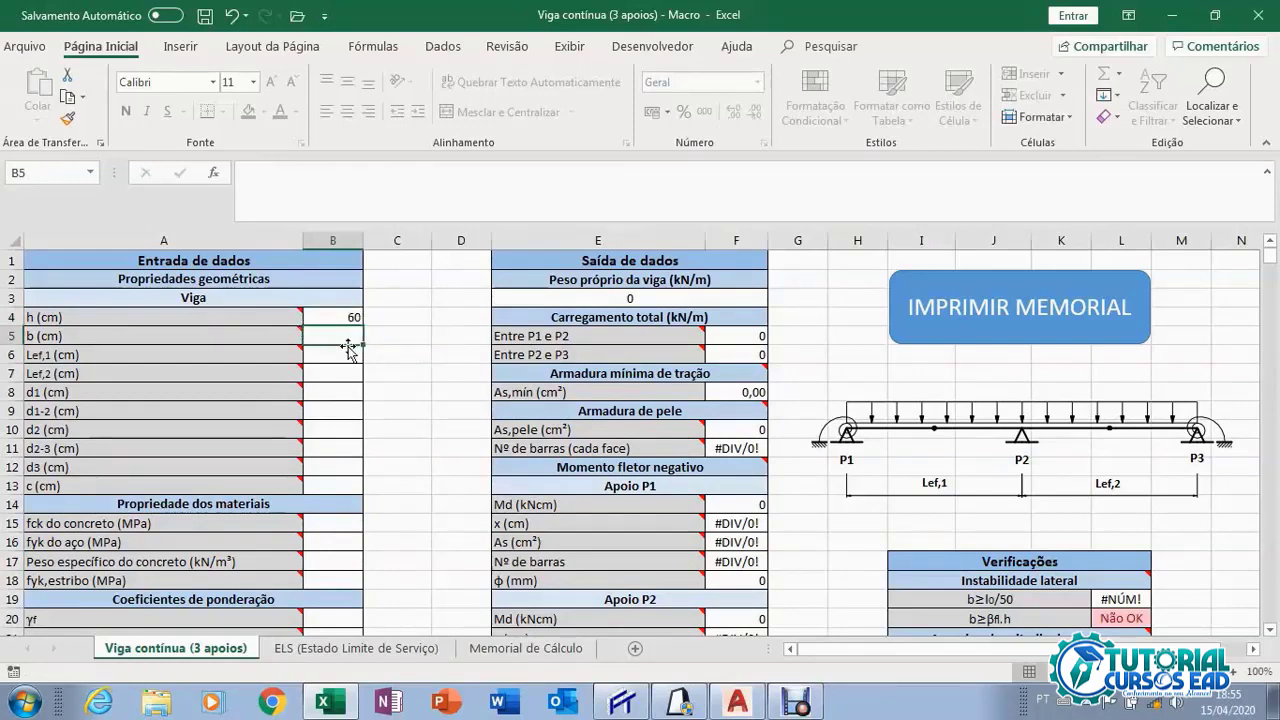
text(15)
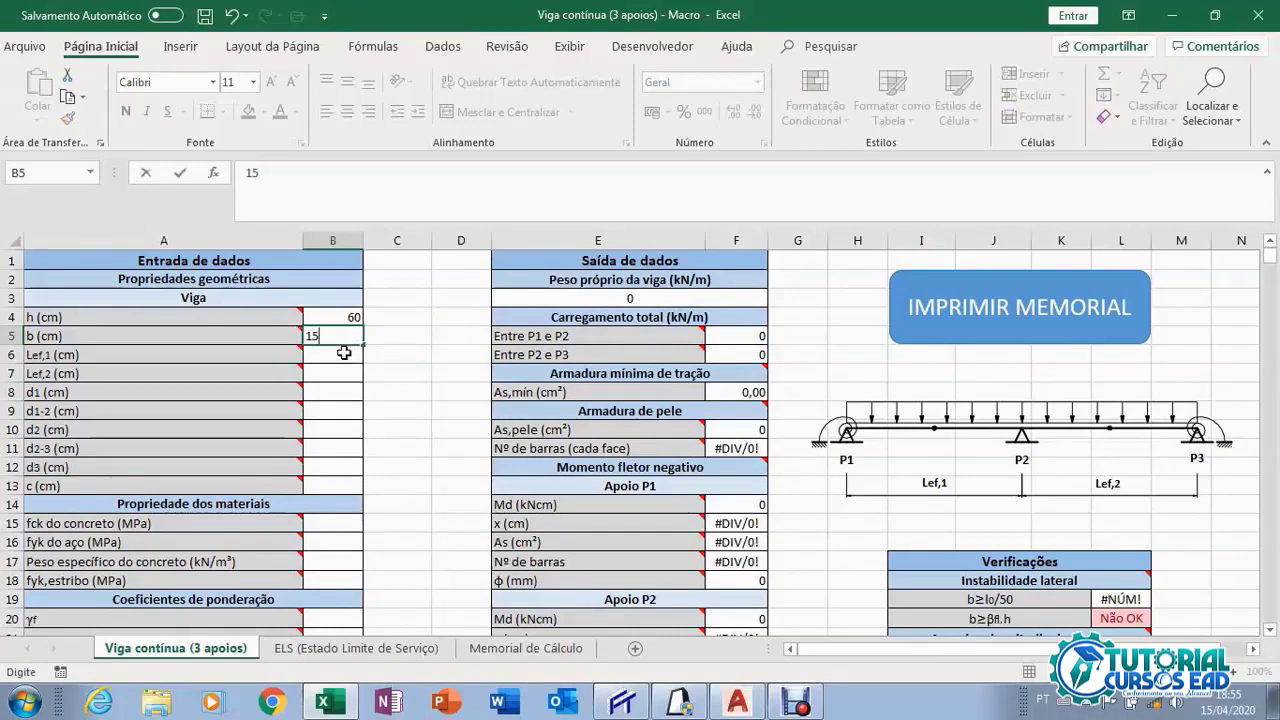
key(Return)
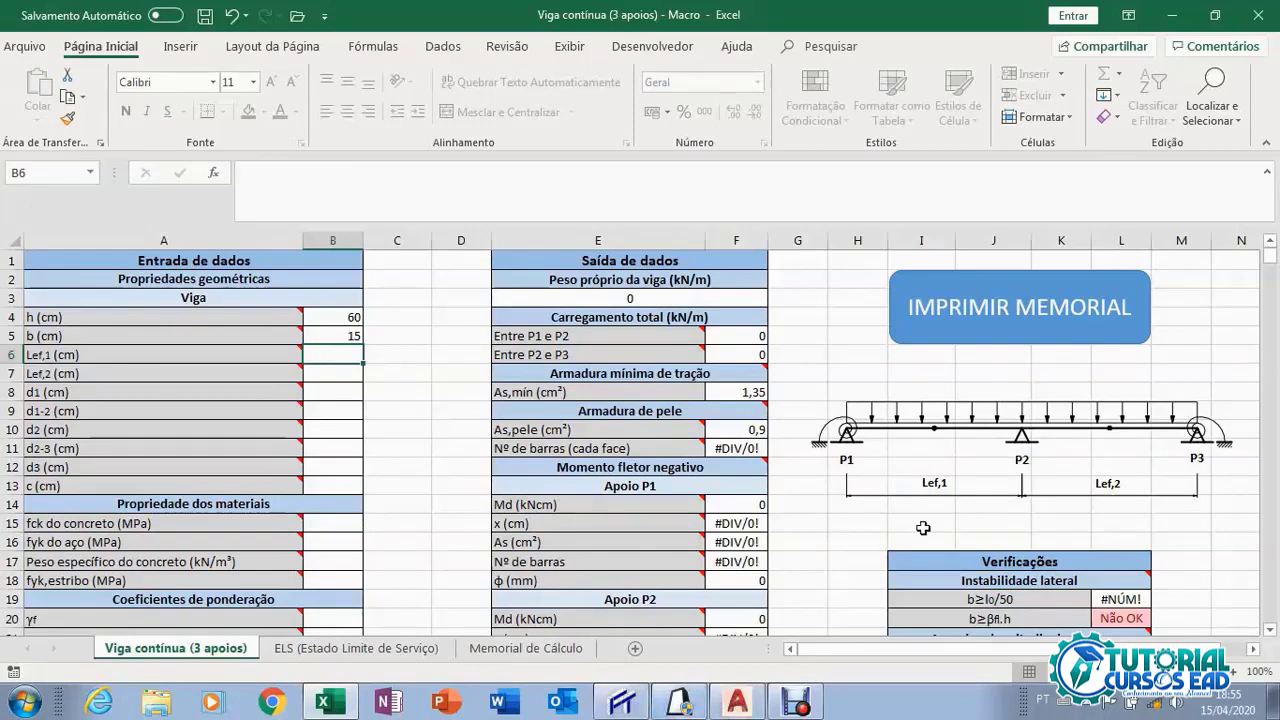
Set both effective spans, Lef,1 and Lef,2, to 493 cm.
click(345, 371)
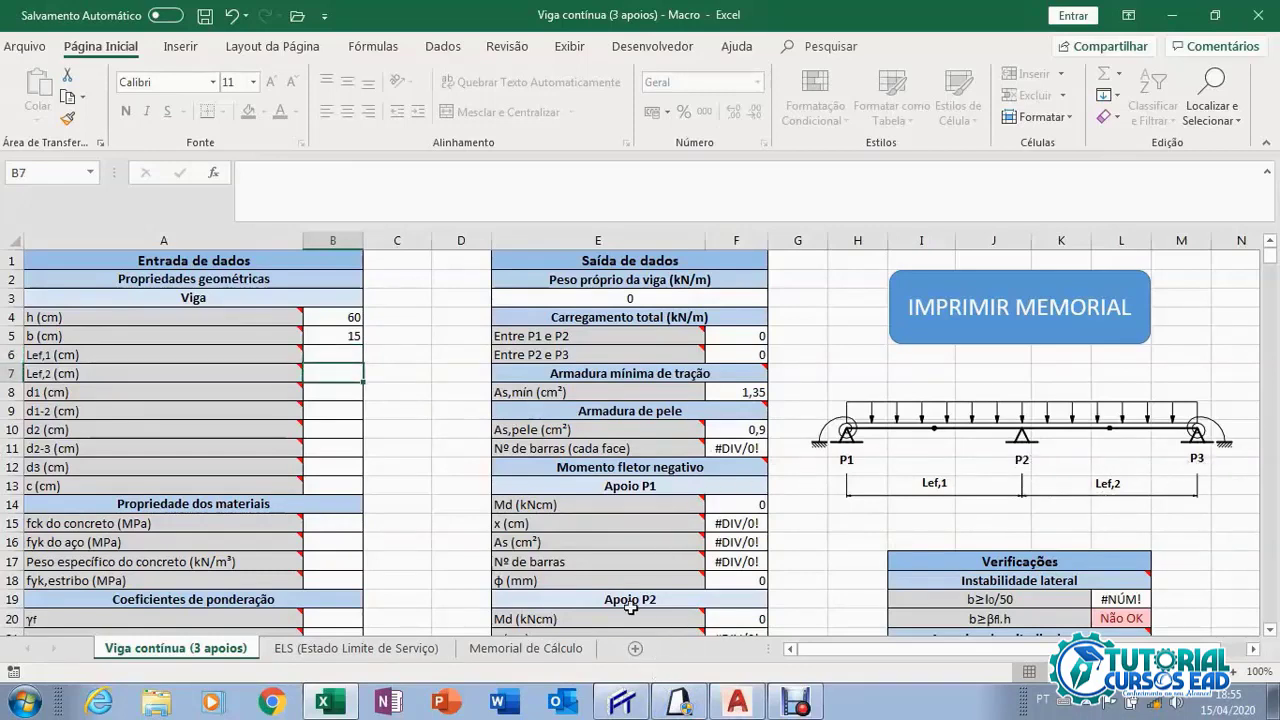
click(340, 358)
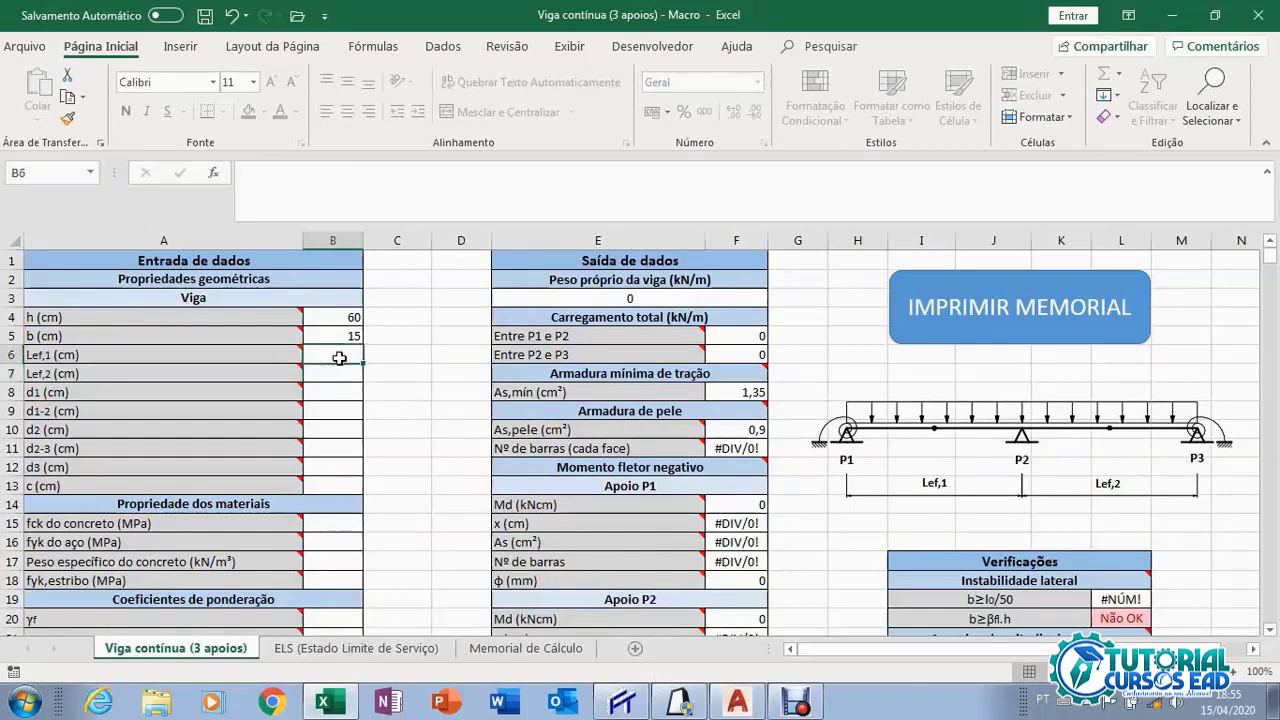
text(49)
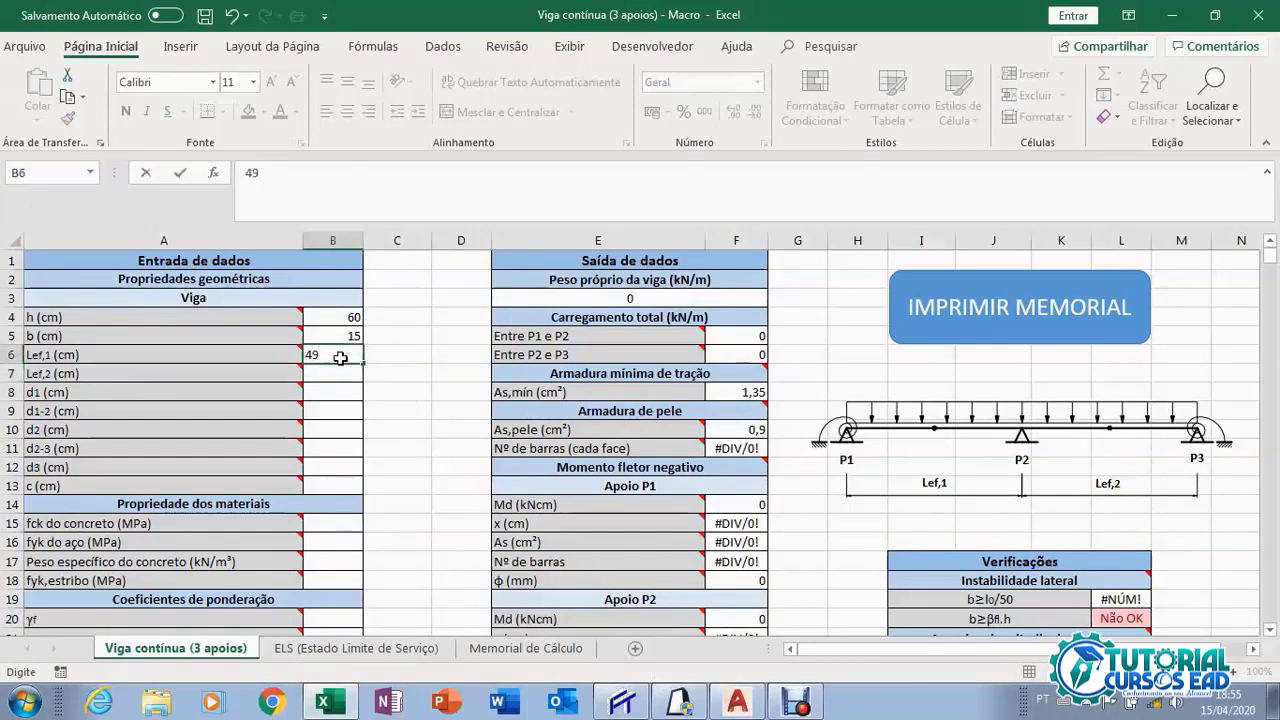
text(3)
click(345, 374)
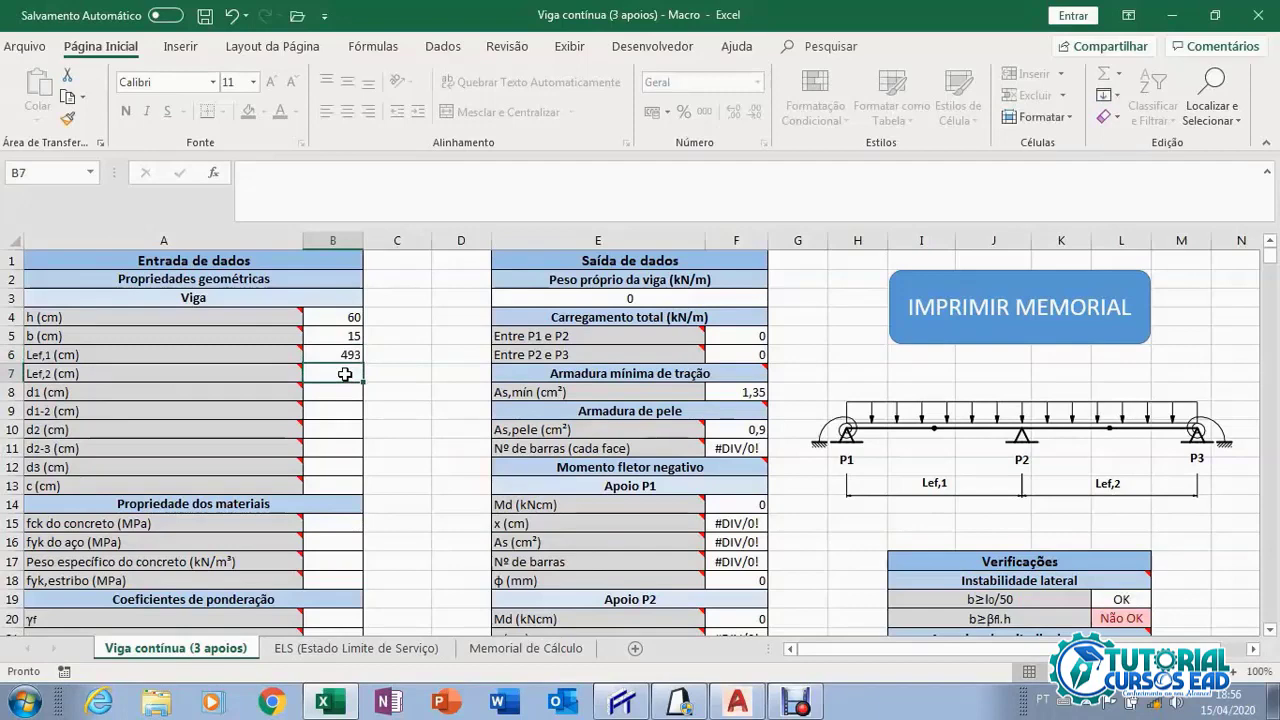
text(4)
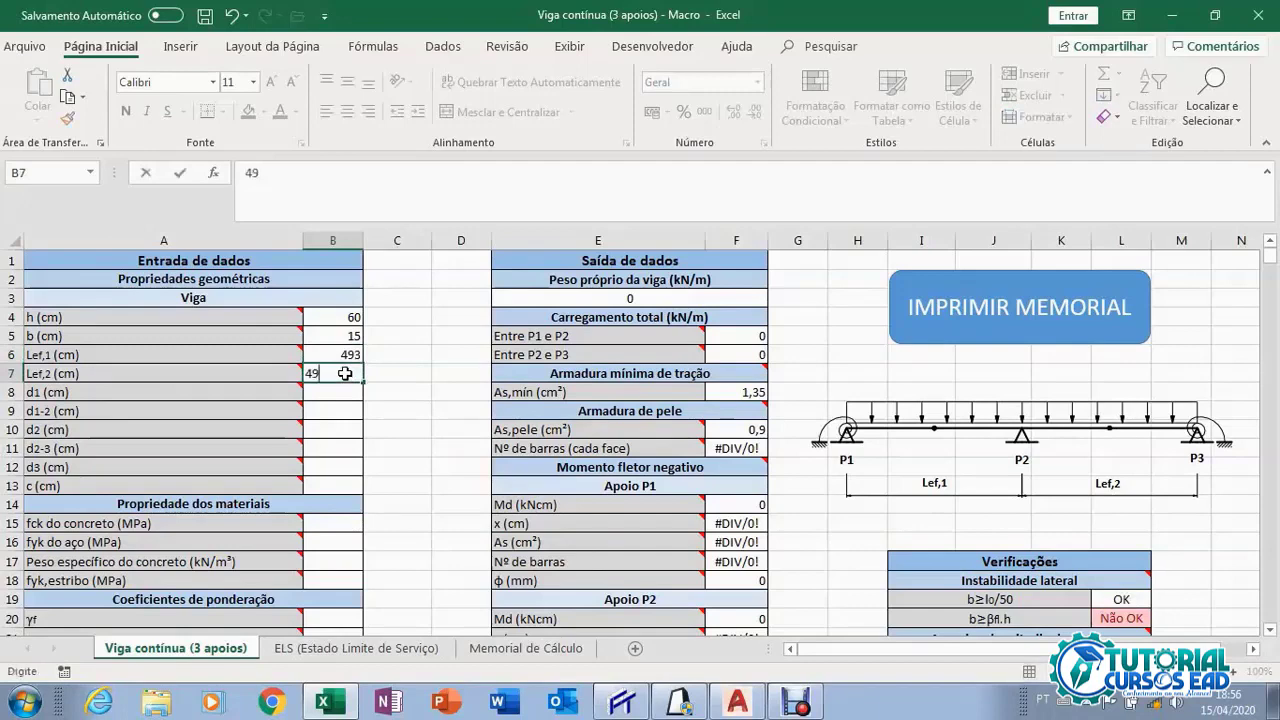
text(93)
key(Return)
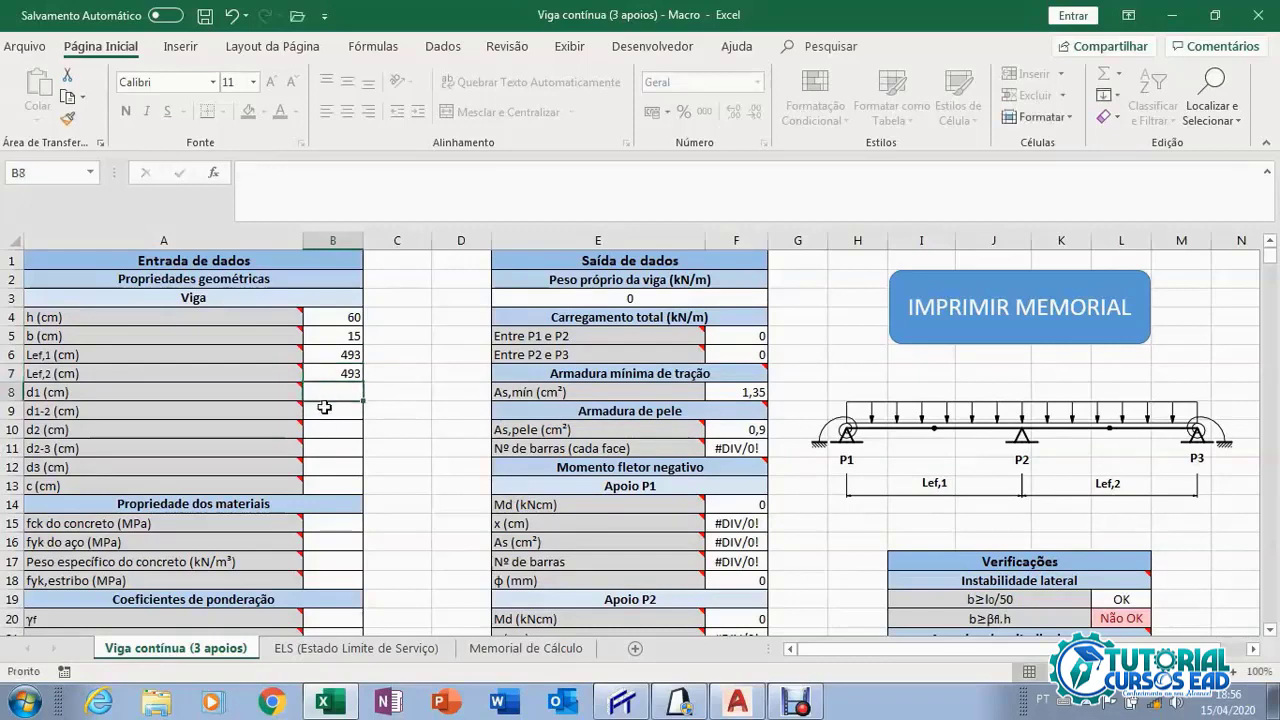
Switch to the "Seção transversal" drawing in AutoCAD and examine the bars, stirrup and cover that determine the effective depth.
mouse_move(282, 391)
click(737, 704)
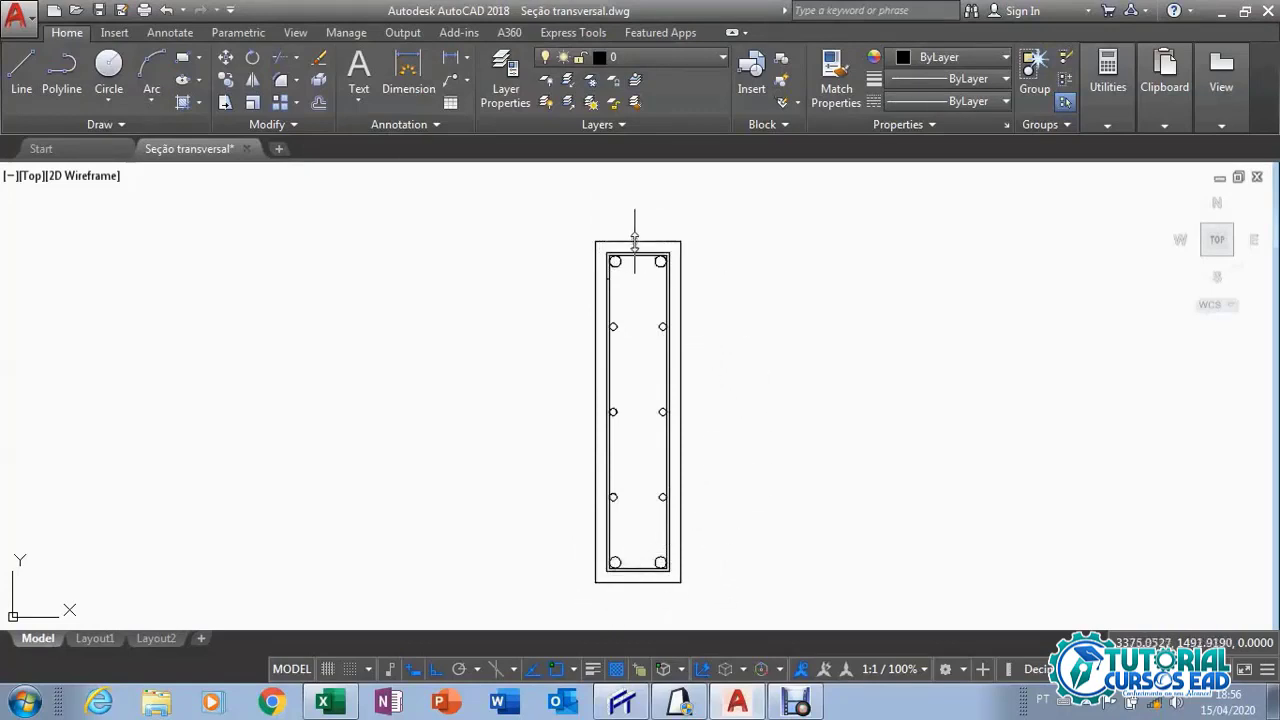
scroll(640, 241, up, 2)
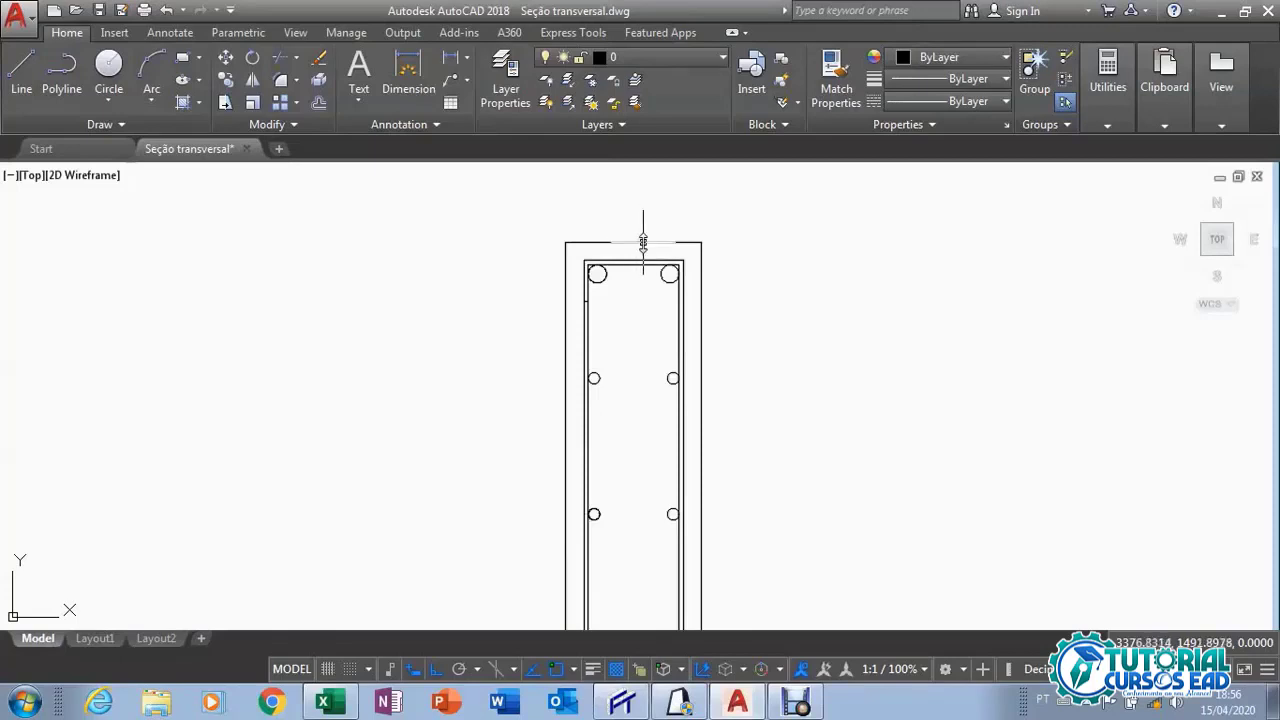
scroll(640, 245, down, 2)
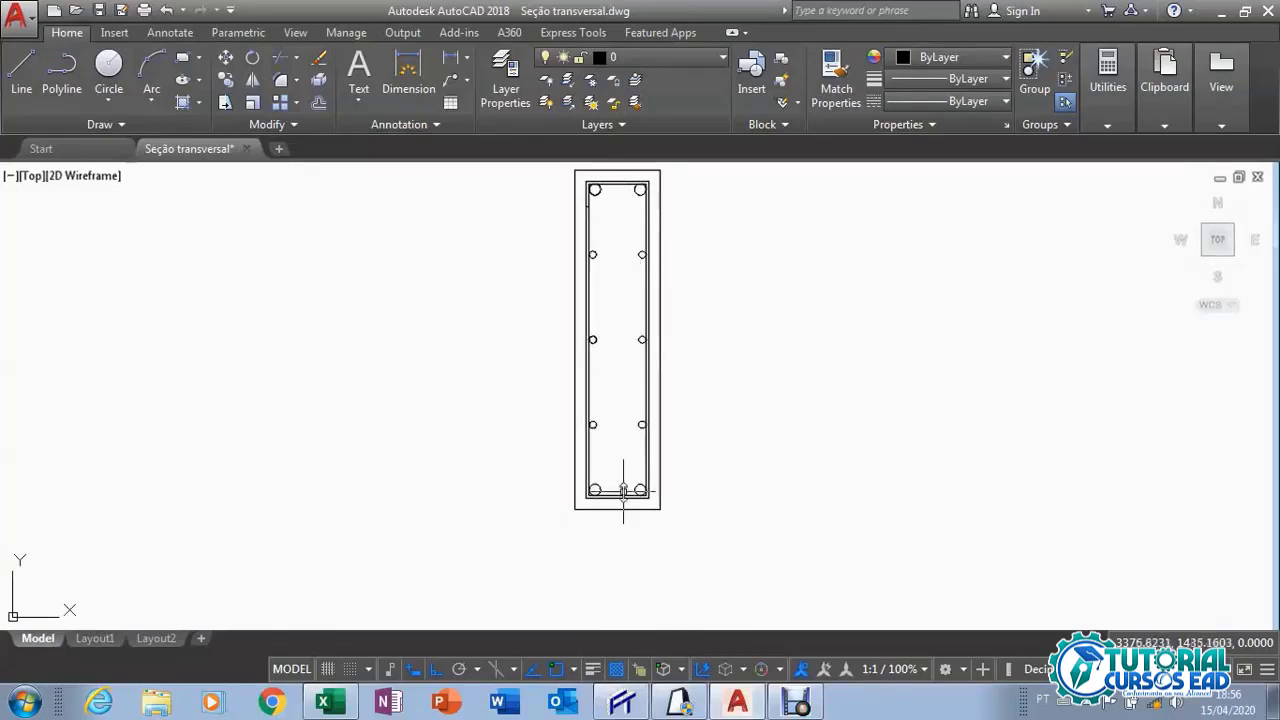
scroll(620, 491, up, 5)
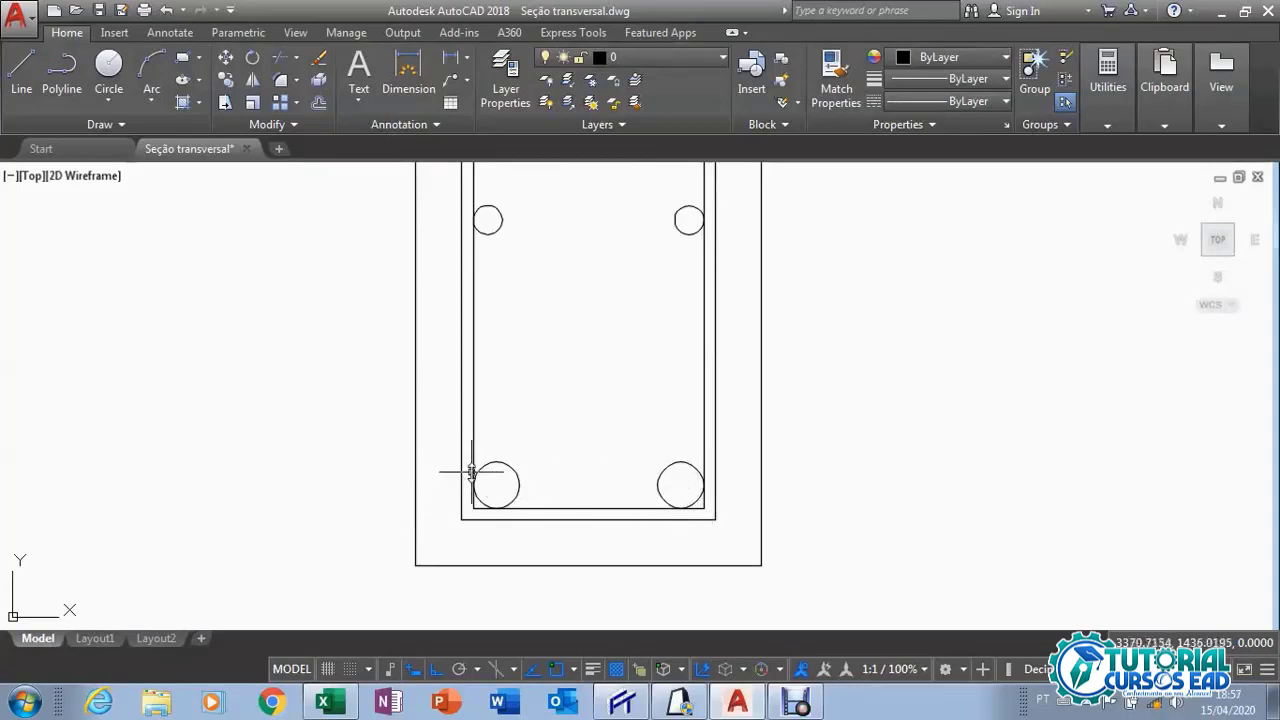
scroll(686, 488, down, 2)
scroll(686, 488, down, 3)
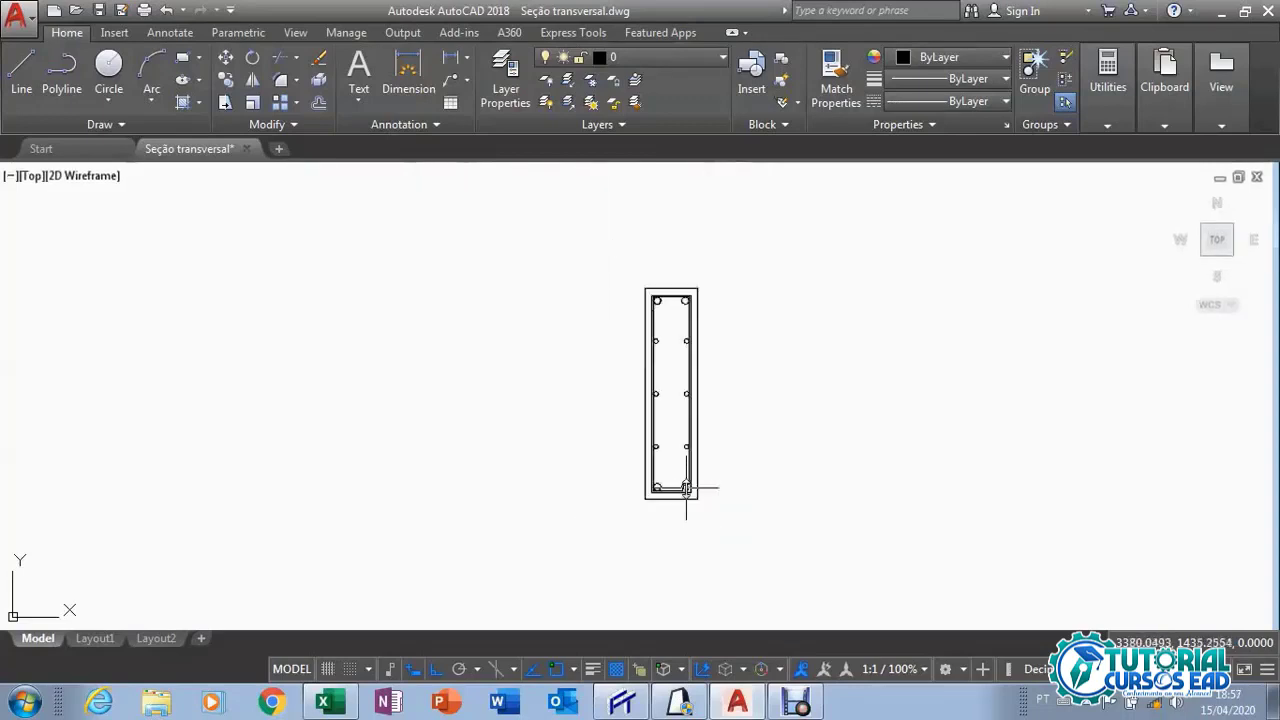
scroll(686, 488, up, 2)
scroll(686, 488, down, 1)
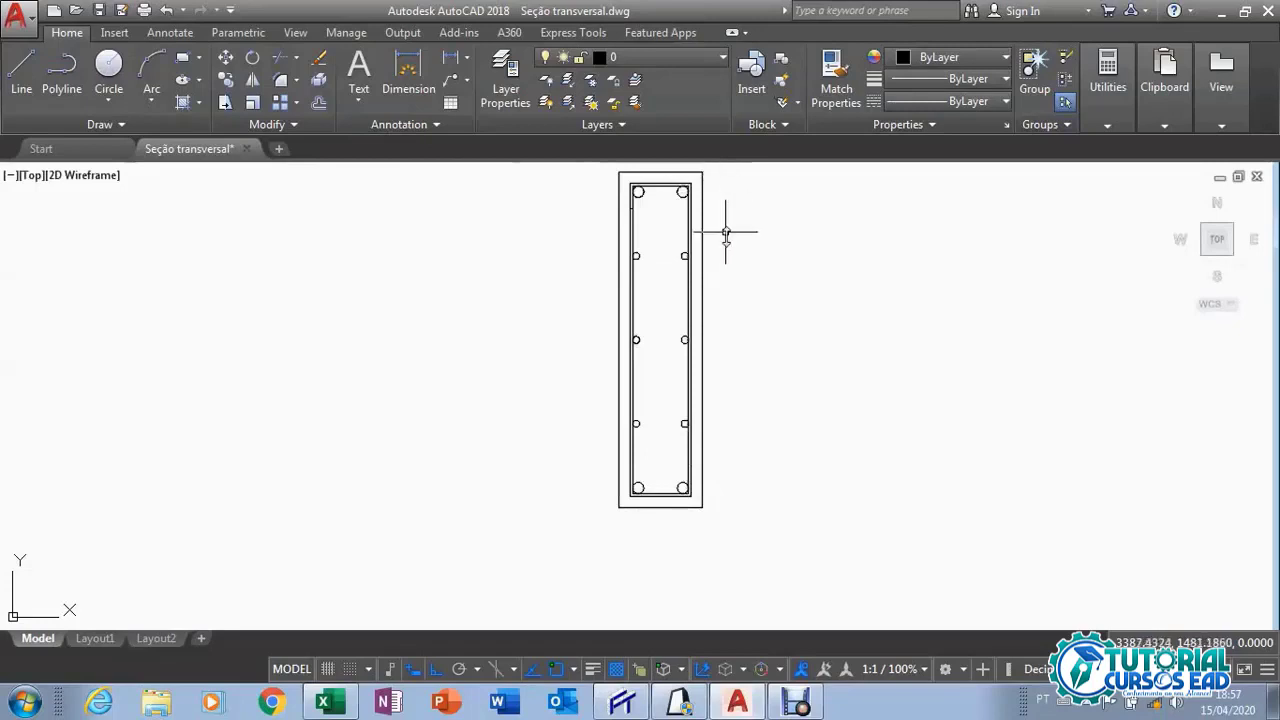
scroll(685, 510, up, 2)
scroll(685, 510, up, 2)
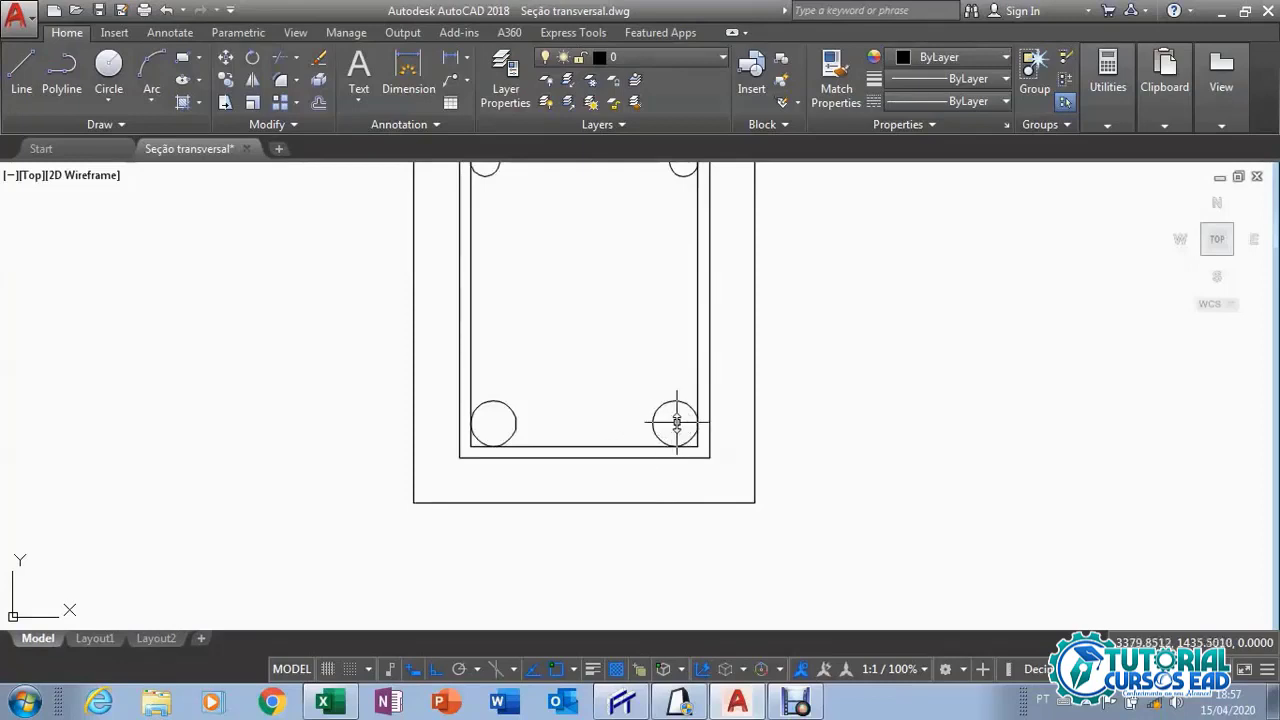
scroll(676, 424, down, 5)
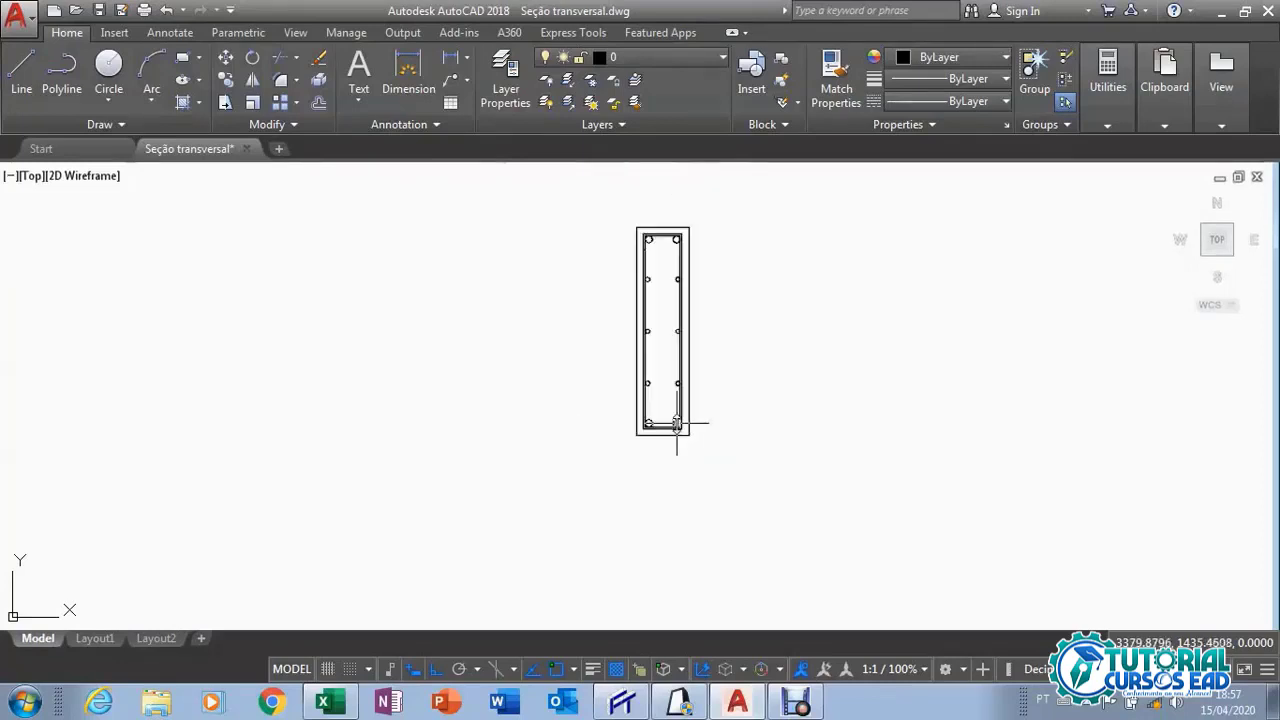
Switch back to the Excel sheet and enter the formula =60-2-0,5-(1/2) for the effective depth d1.
click(323, 703)
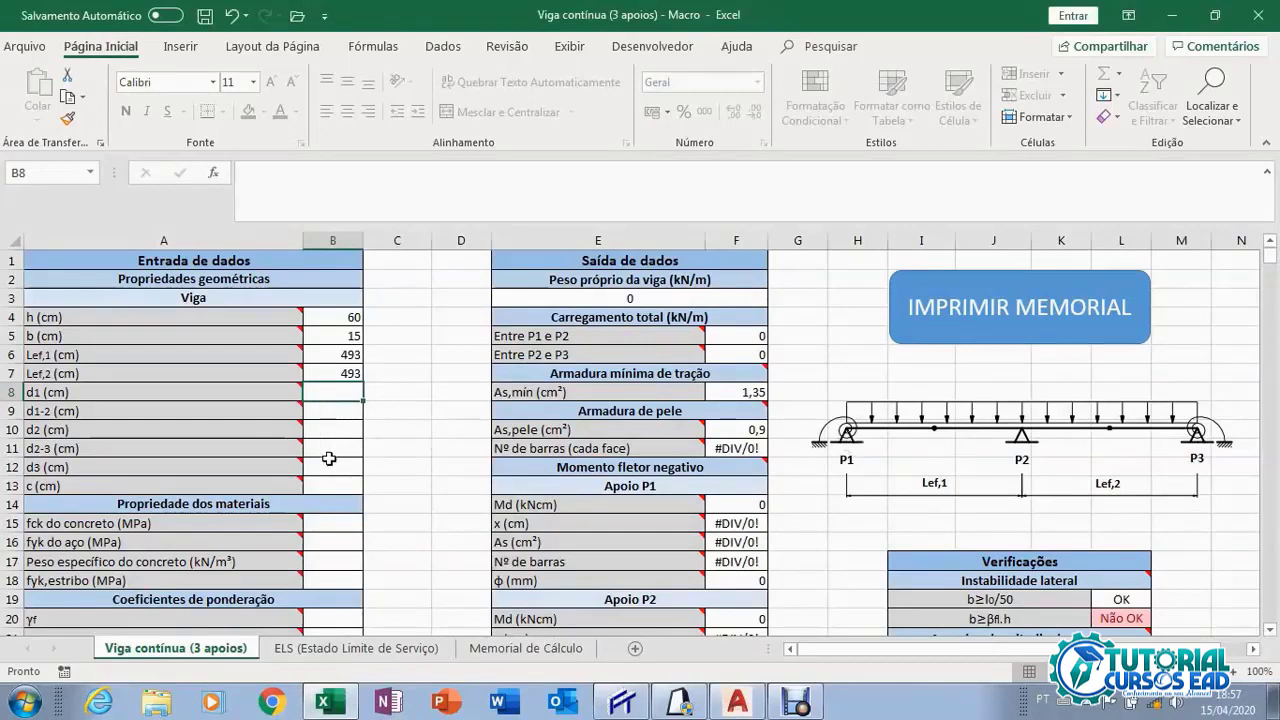
click(738, 703)
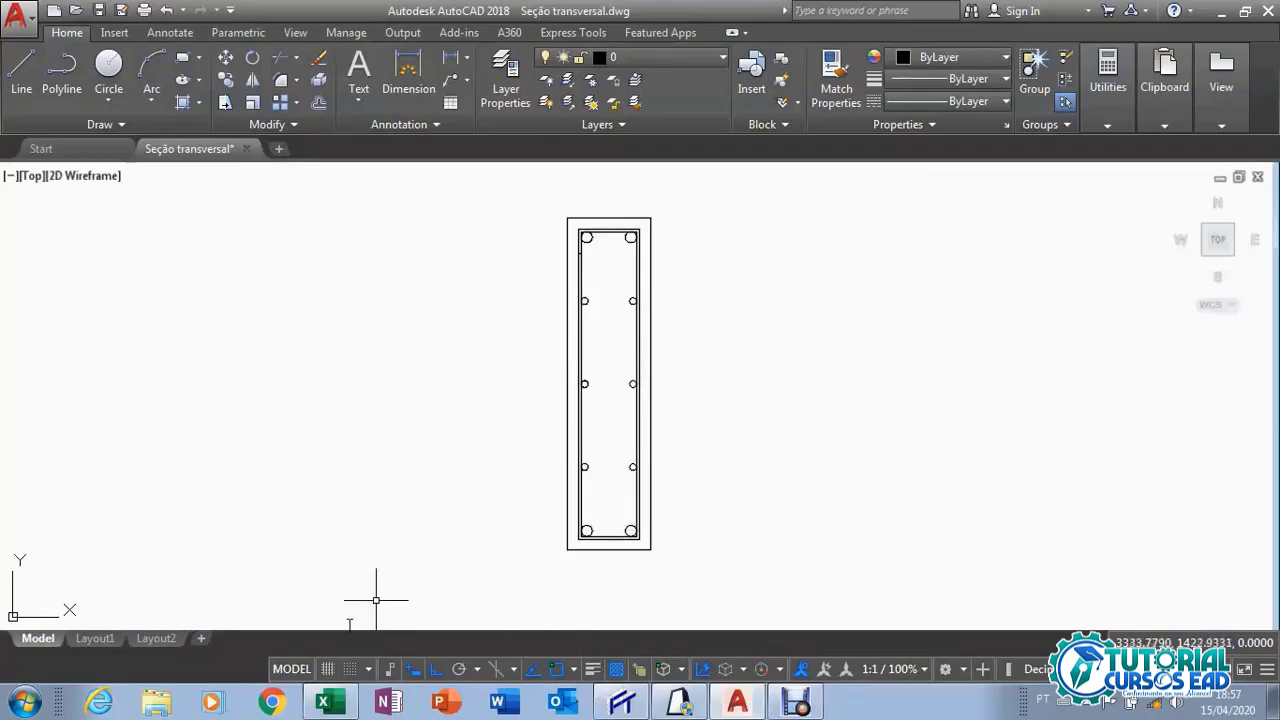
click(323, 703)
double_click(341, 395)
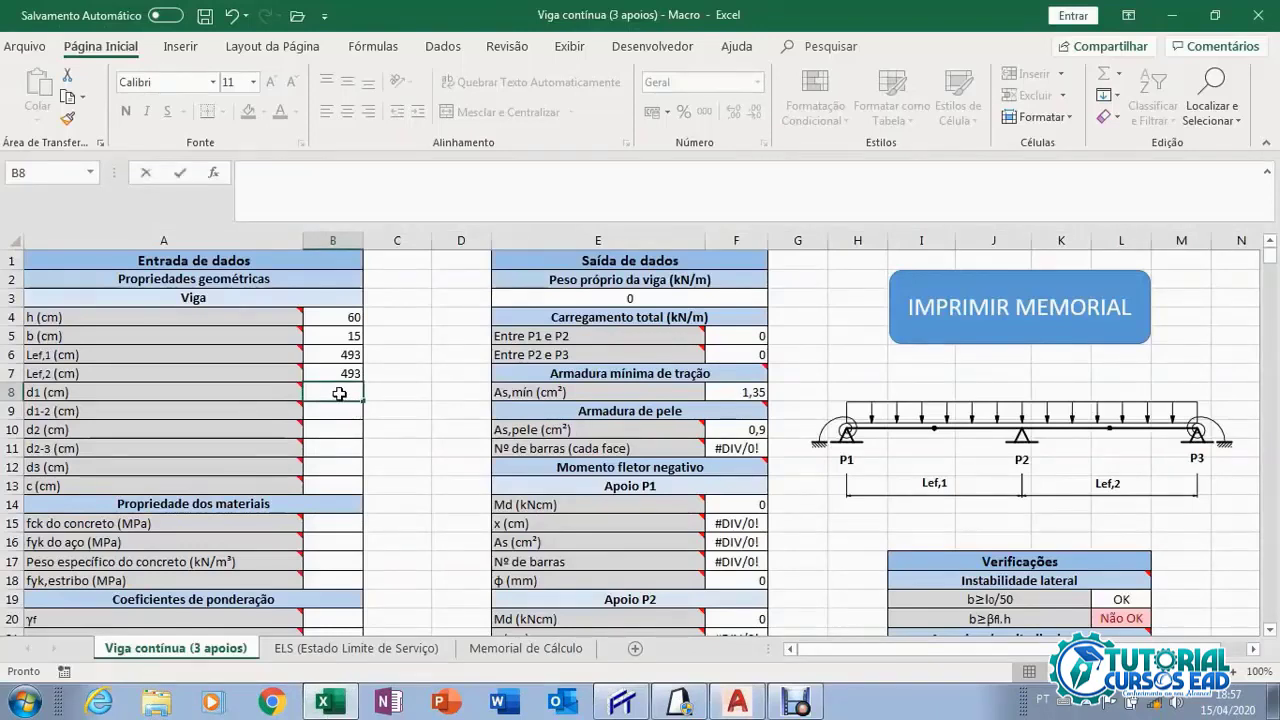
text(=)
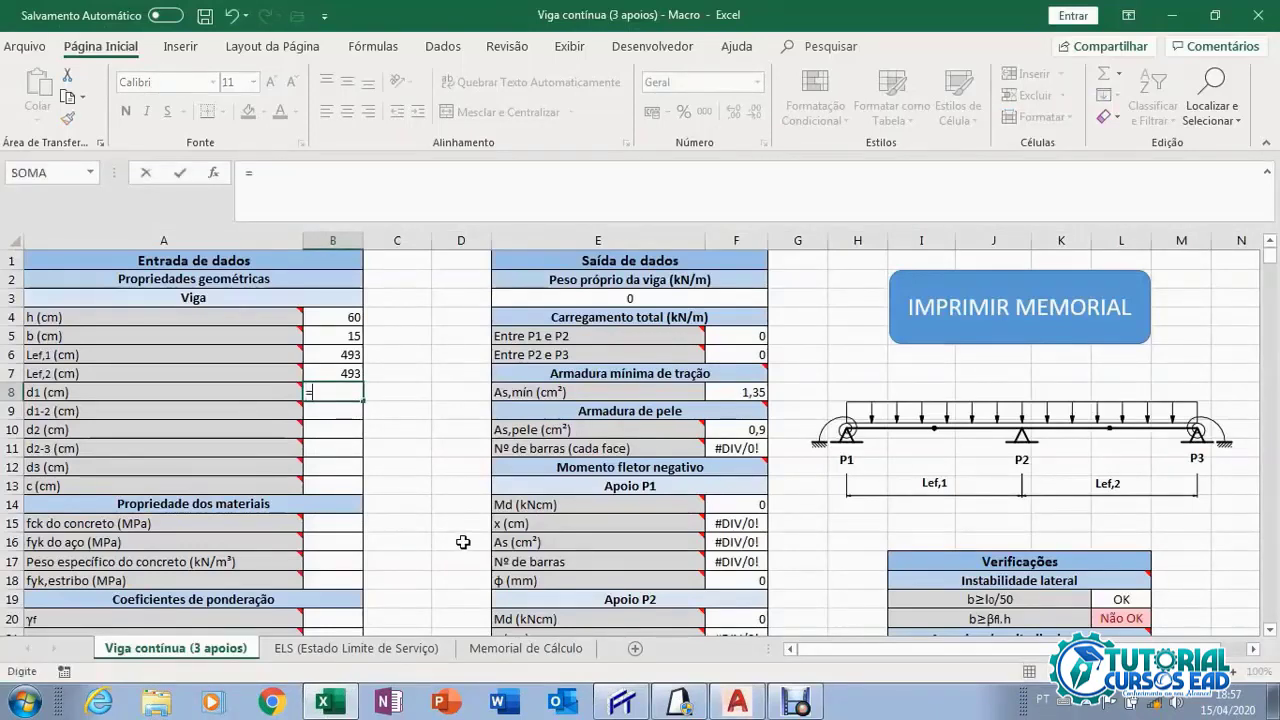
text(60-2)
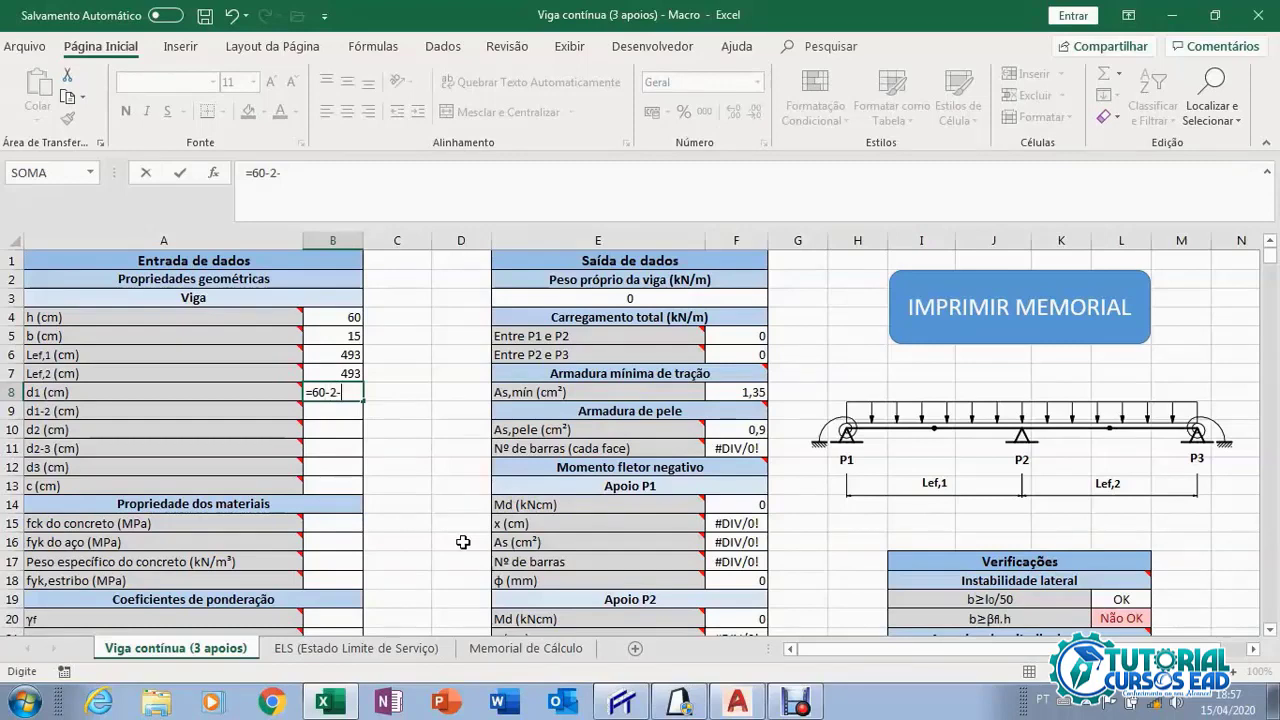
text(-0,5-)
text((1/2))
key(Return)
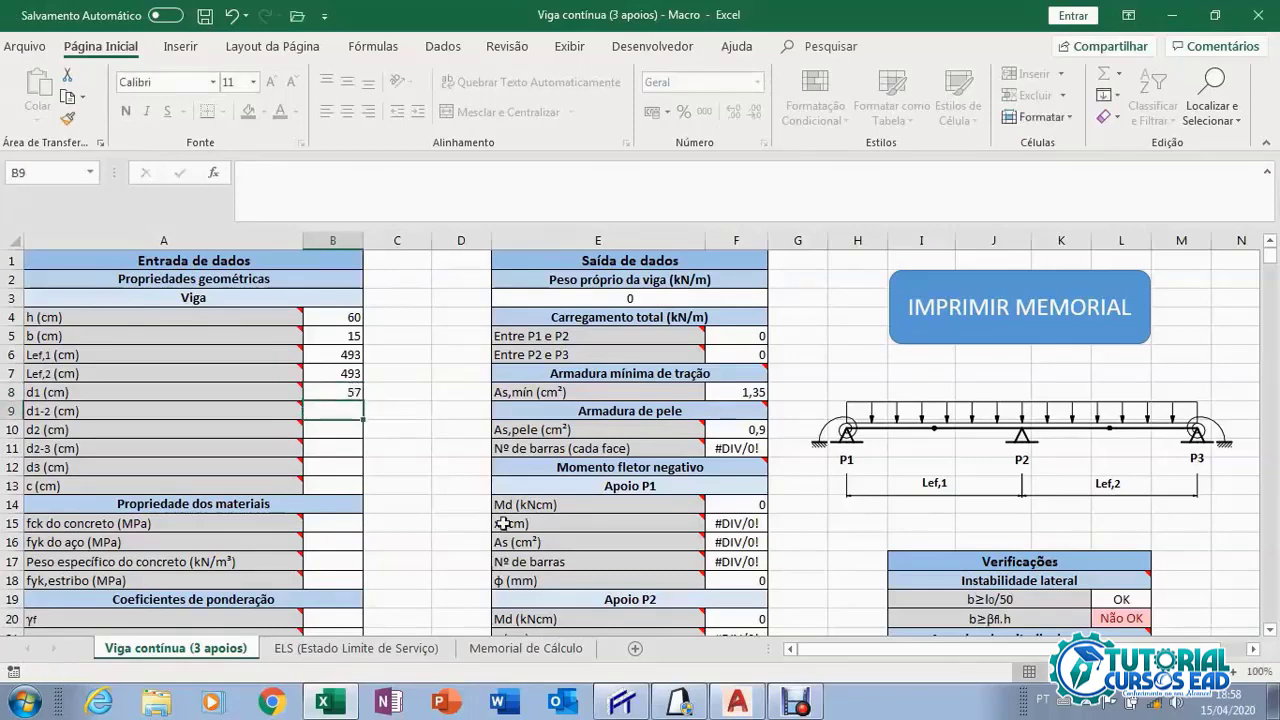
Copy the d1 formula down to the effective depths d1-2, d2, d2-3 and d3.
click(356, 394)
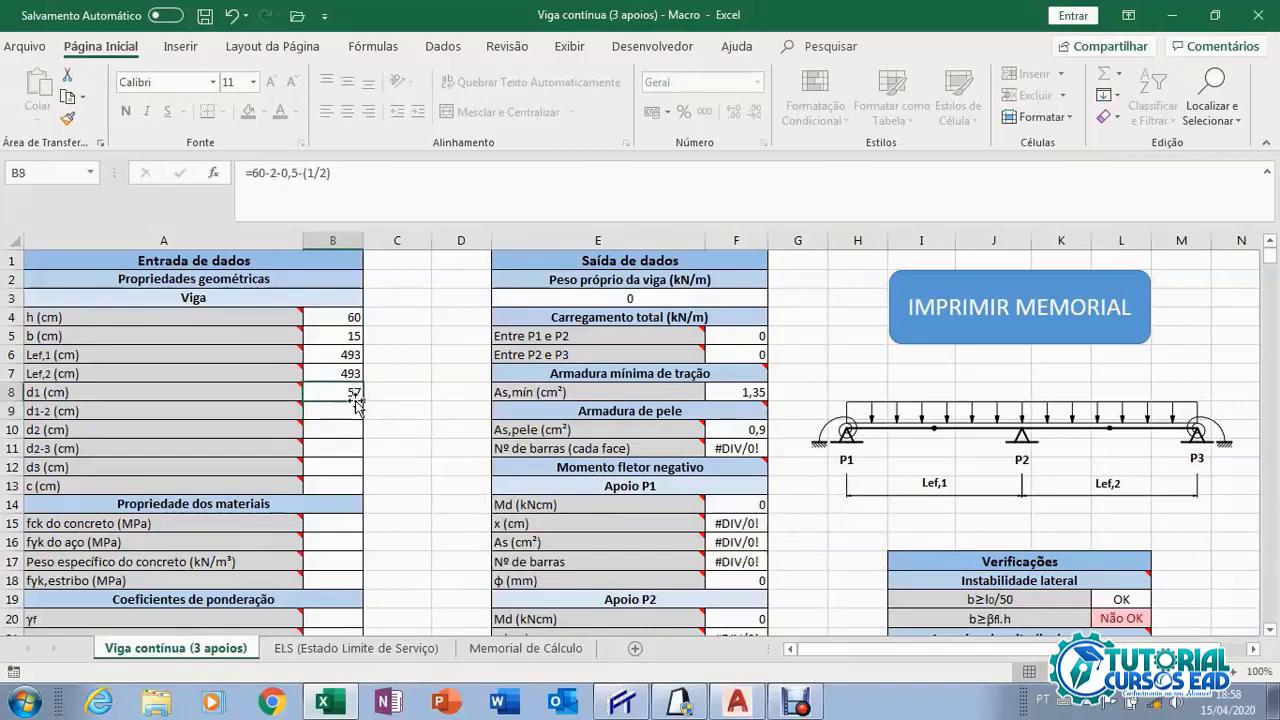
drag(363, 401, 346, 467)
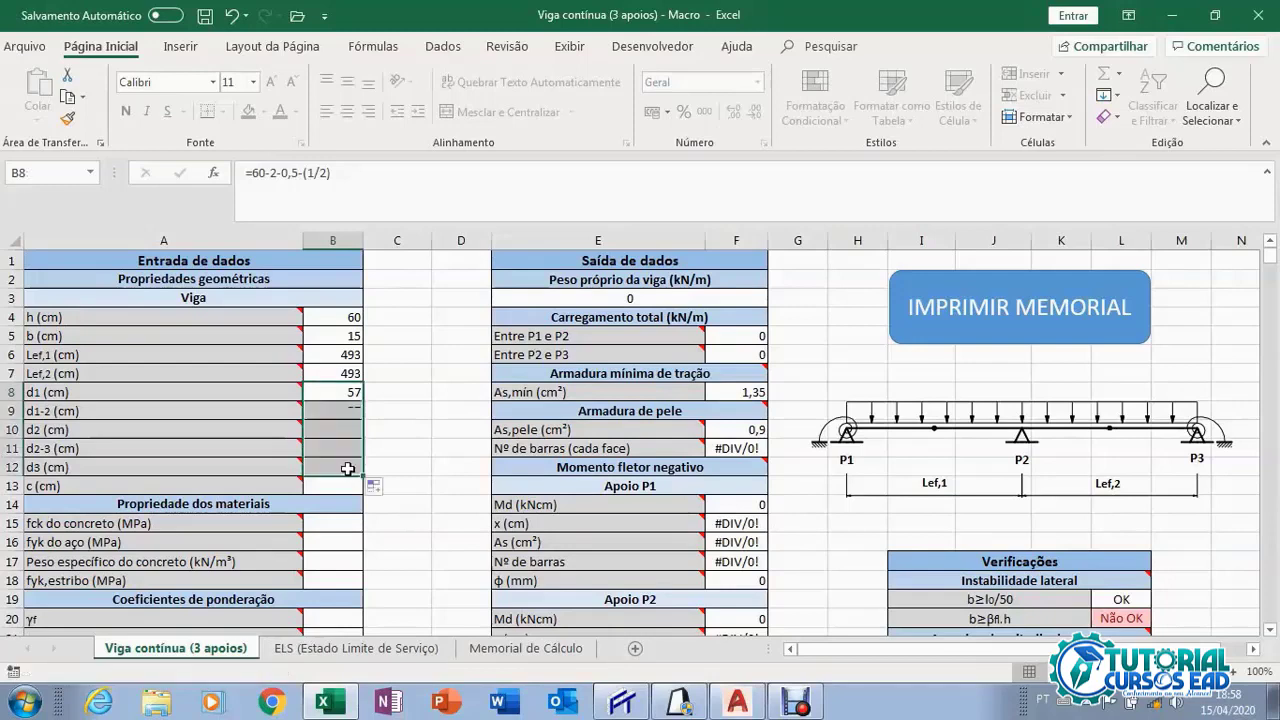
click(344, 427)
click(346, 448)
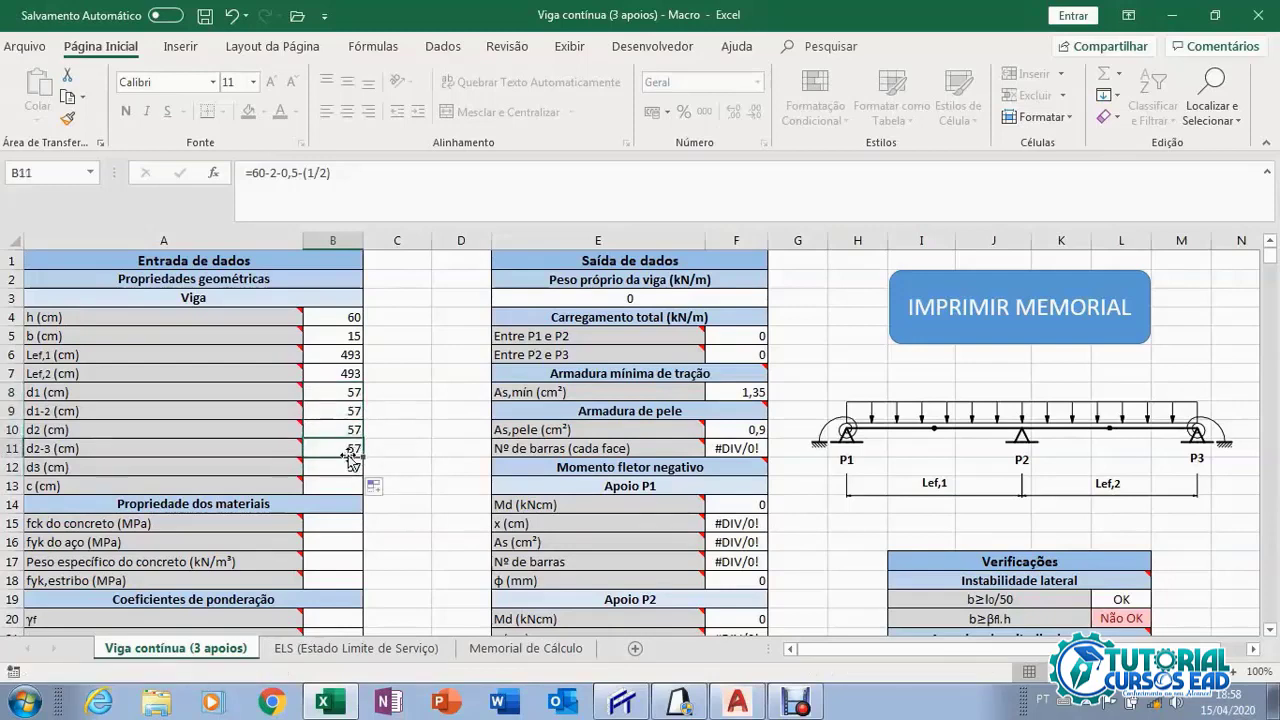
Set the reinforcement cover c to 2 cm in the beam's geometric properties.
mouse_move(268, 484)
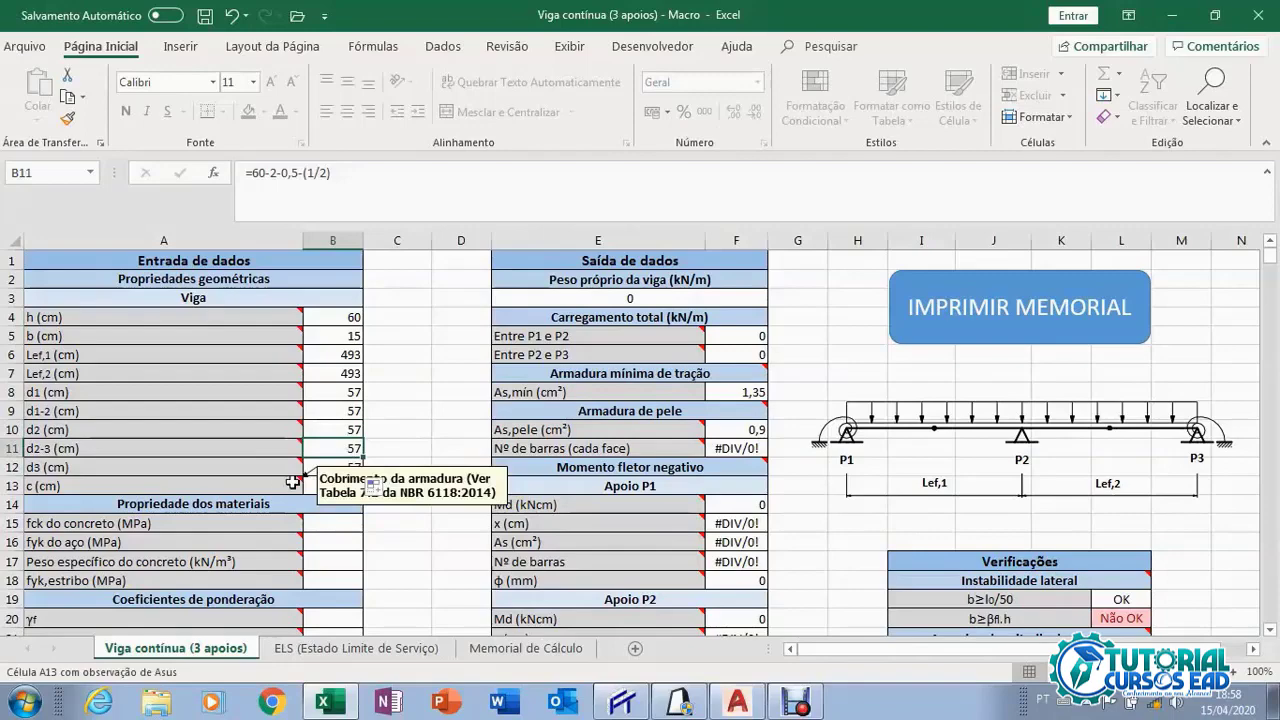
click(338, 483)
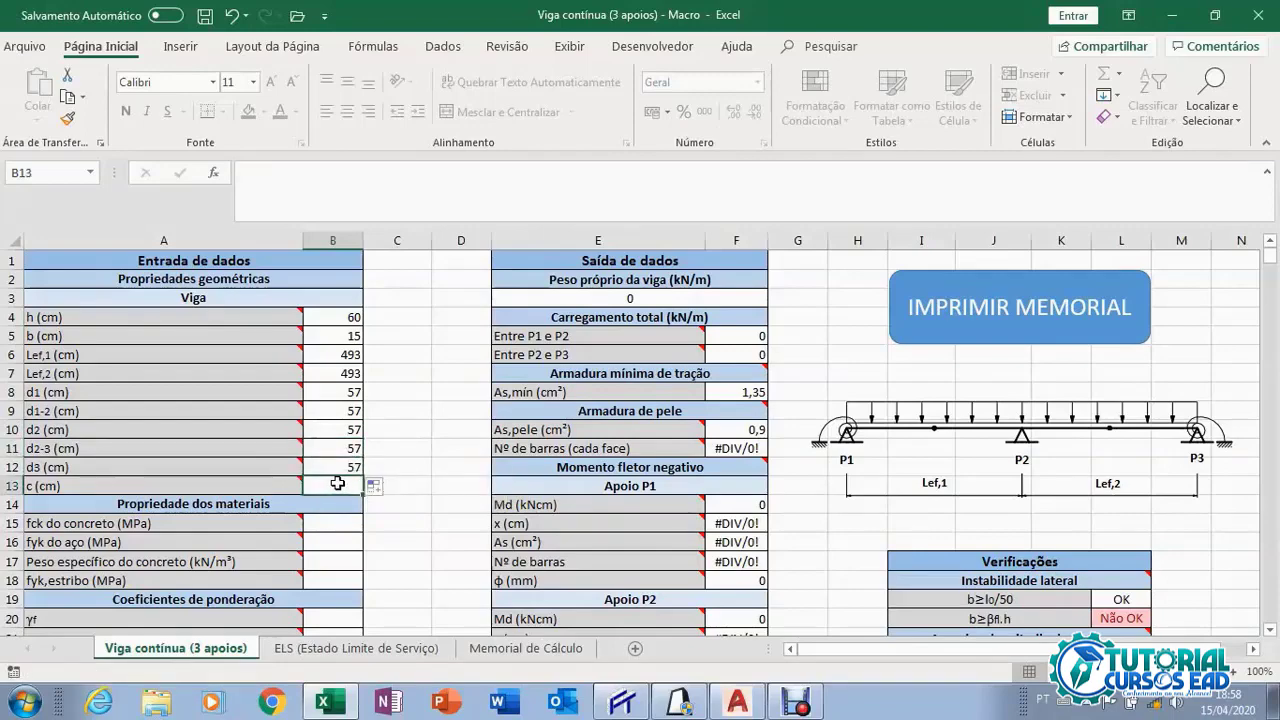
text(2)
click(340, 467)
Set the concrete fck to 25 MPa and the steel fyk to 500 MPa in the material properties.
scroll(340, 467, down, 1)
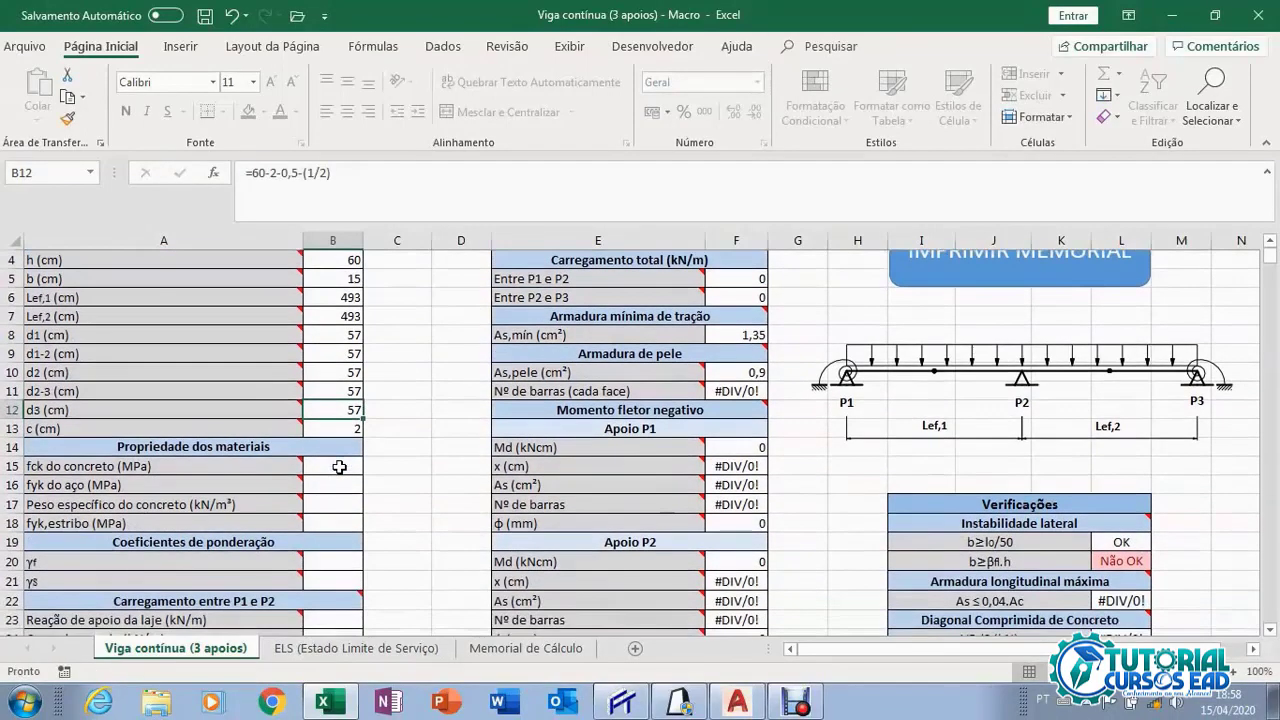
scroll(340, 467, down, 1)
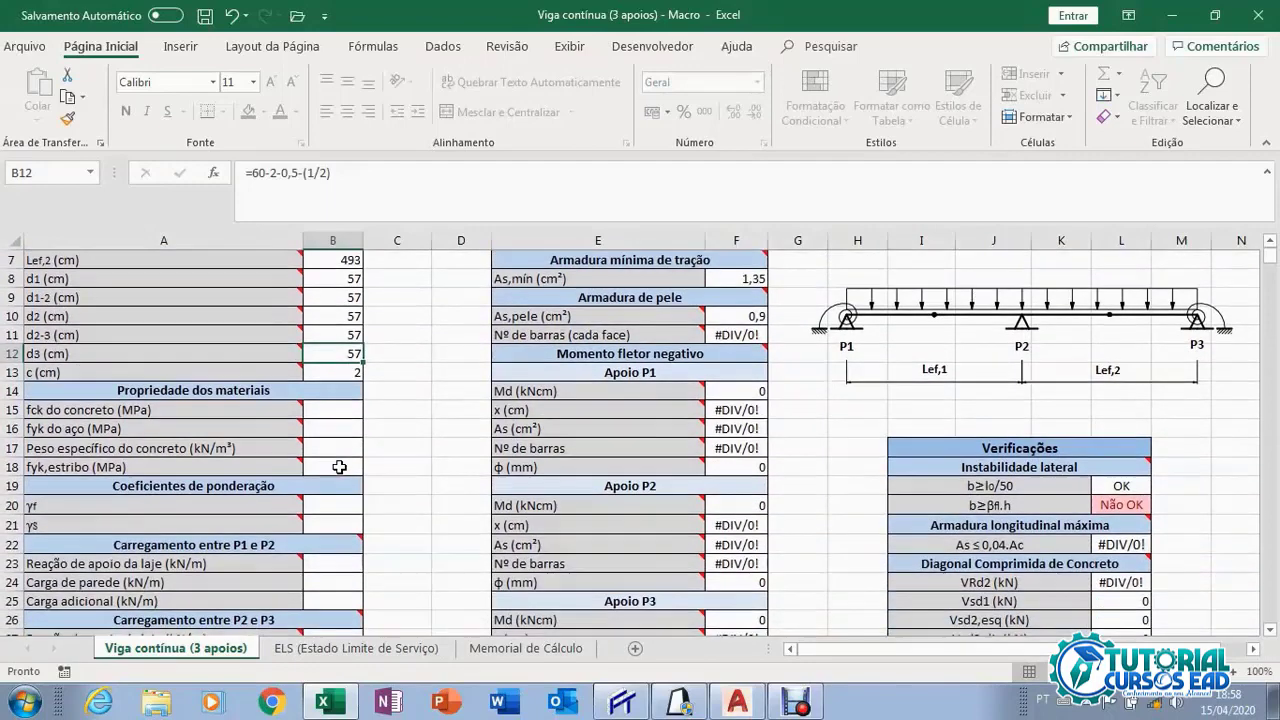
click(343, 404)
text(2)
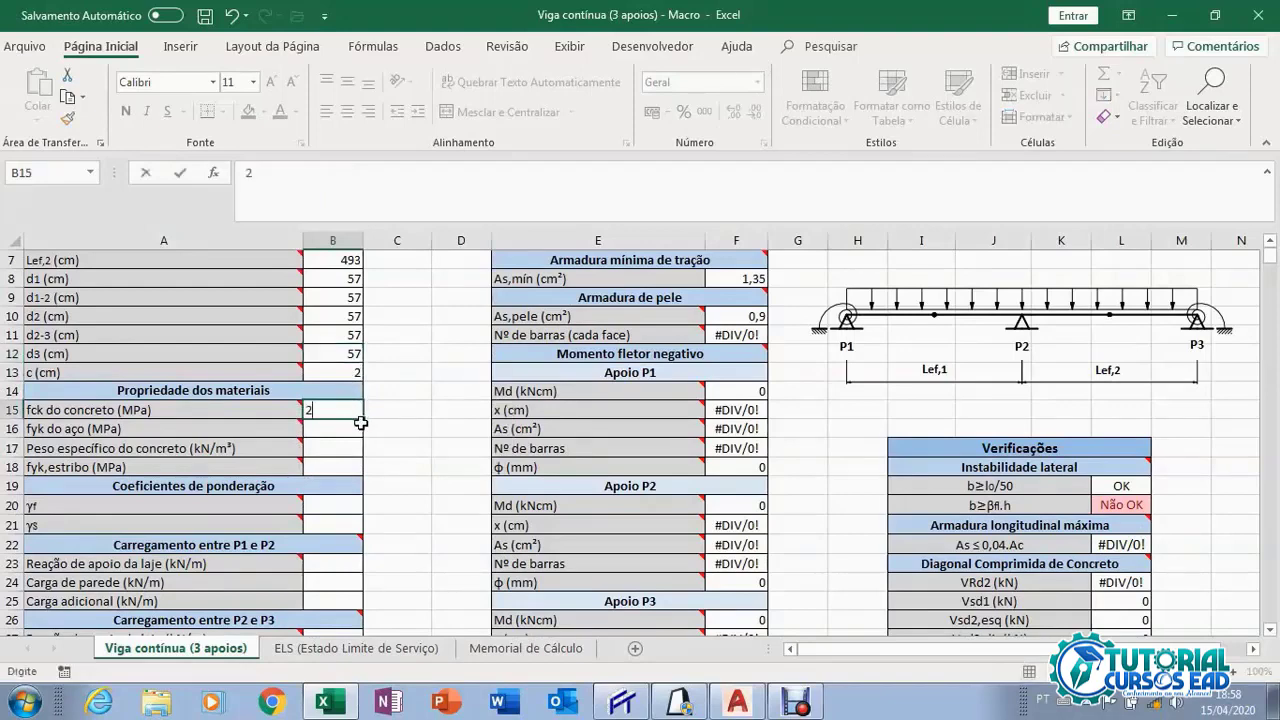
text(5)
key(Return)
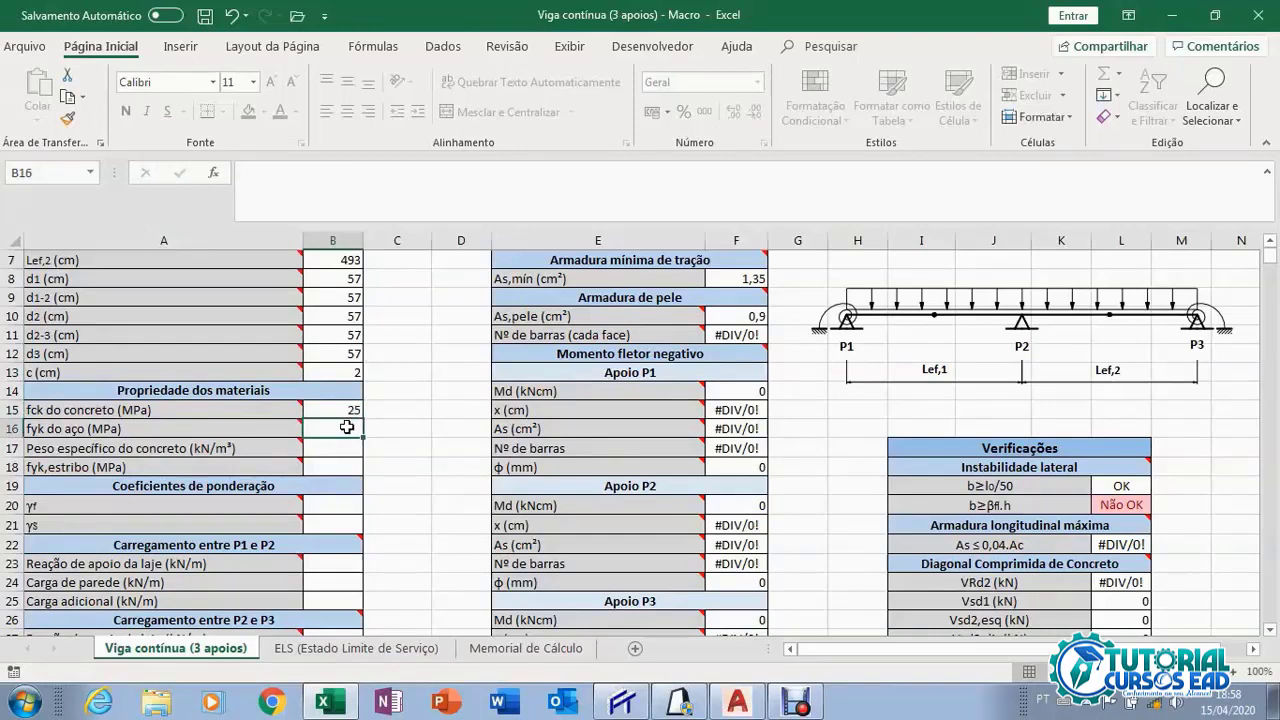
text(500)
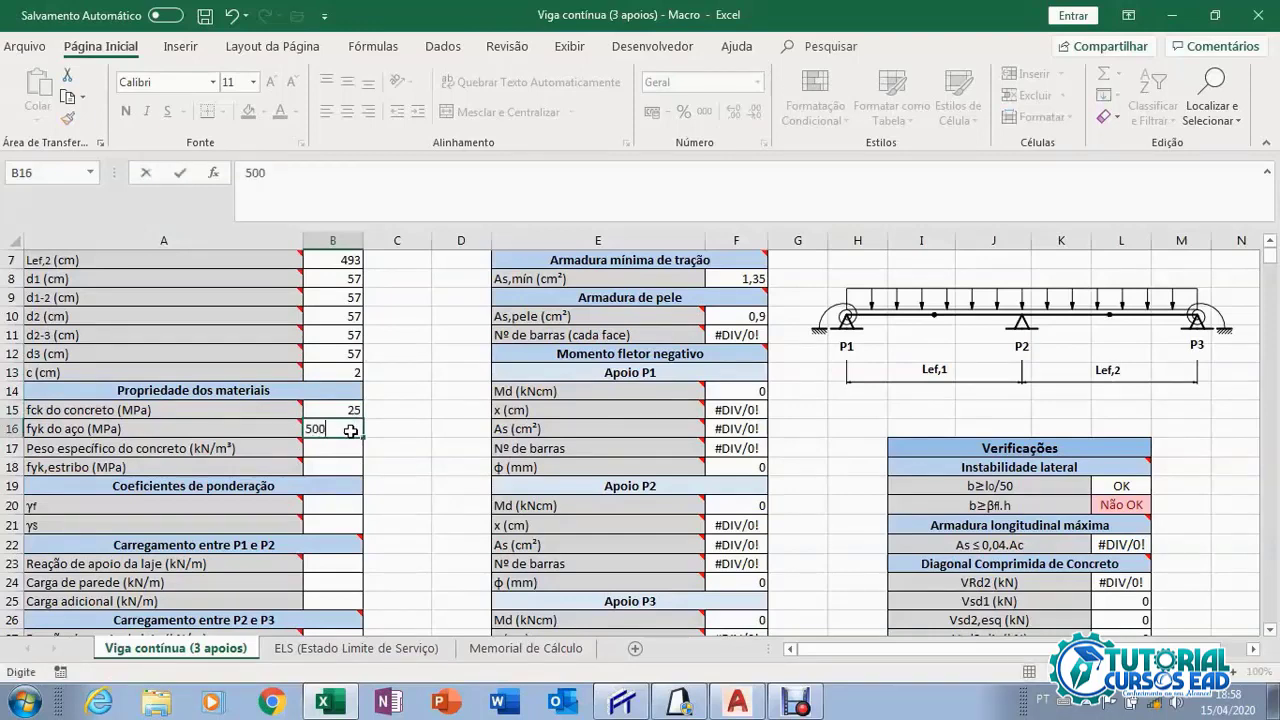
Set the concrete's specific weight to 25 kN/m³ and the stirrup steel strength fyk,estribo to 500 MPa.
click(343, 449)
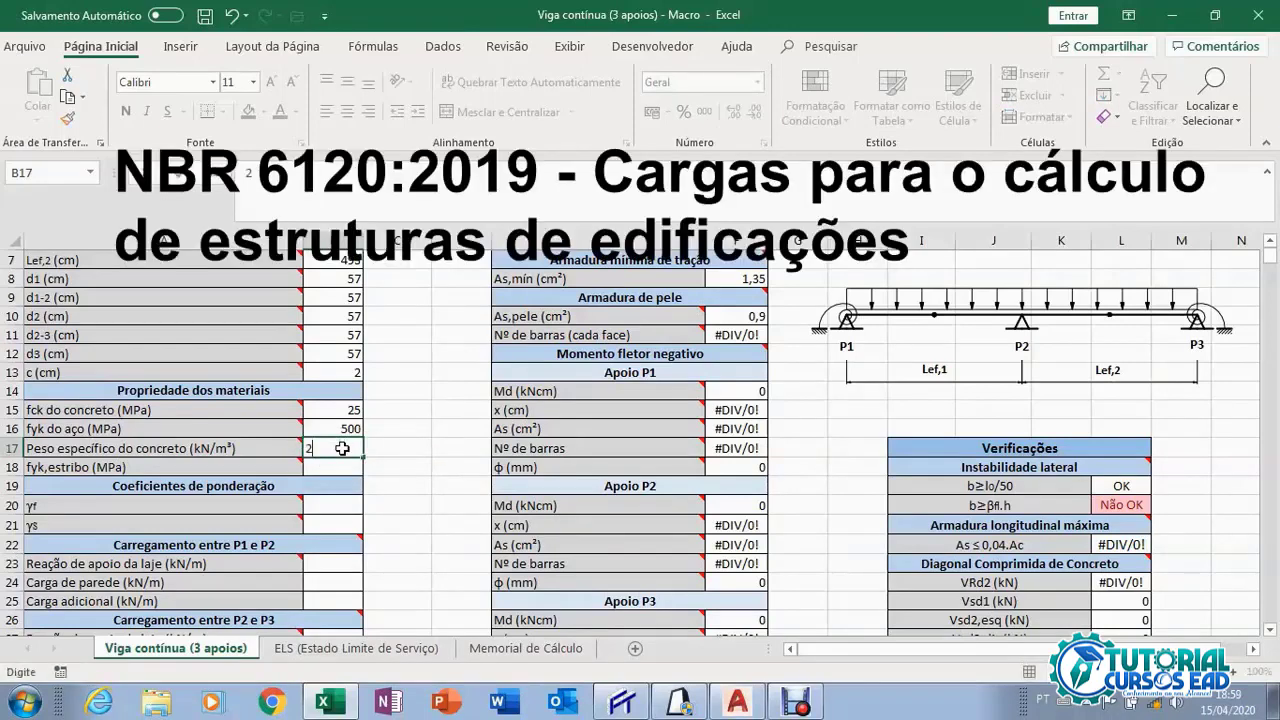
text(25)
key(Return)
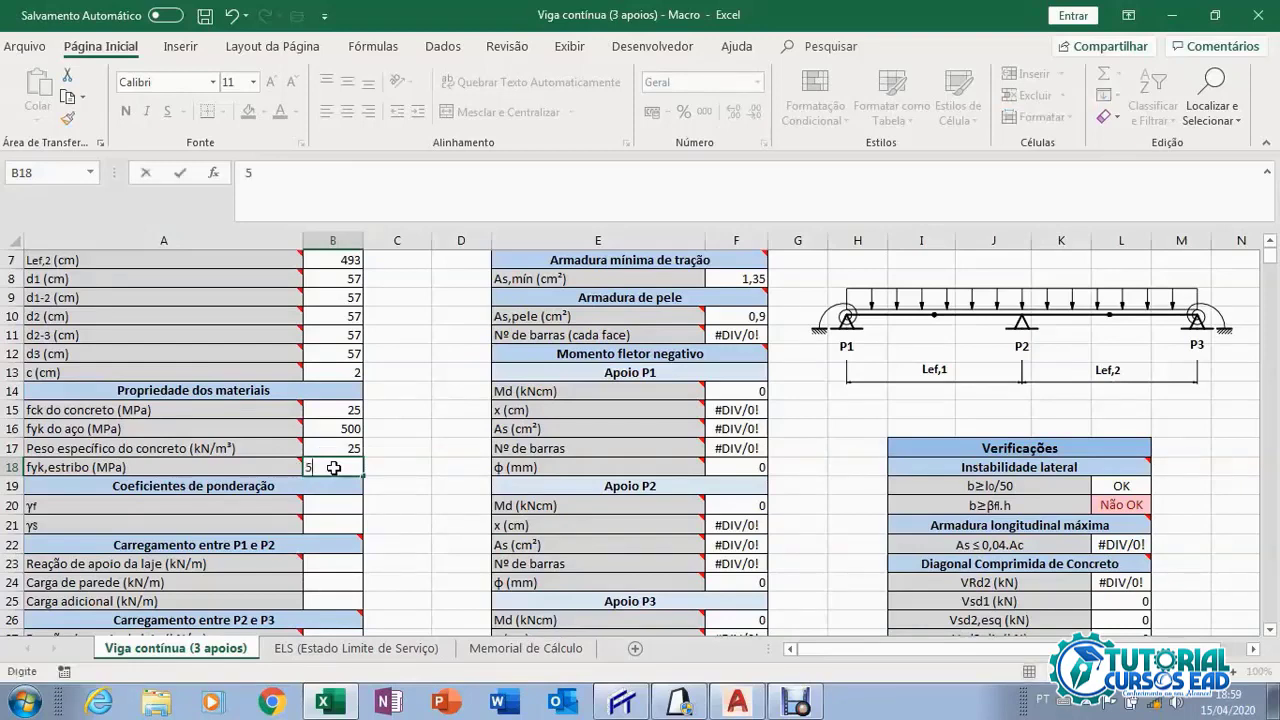
text(500)
click(333, 448)
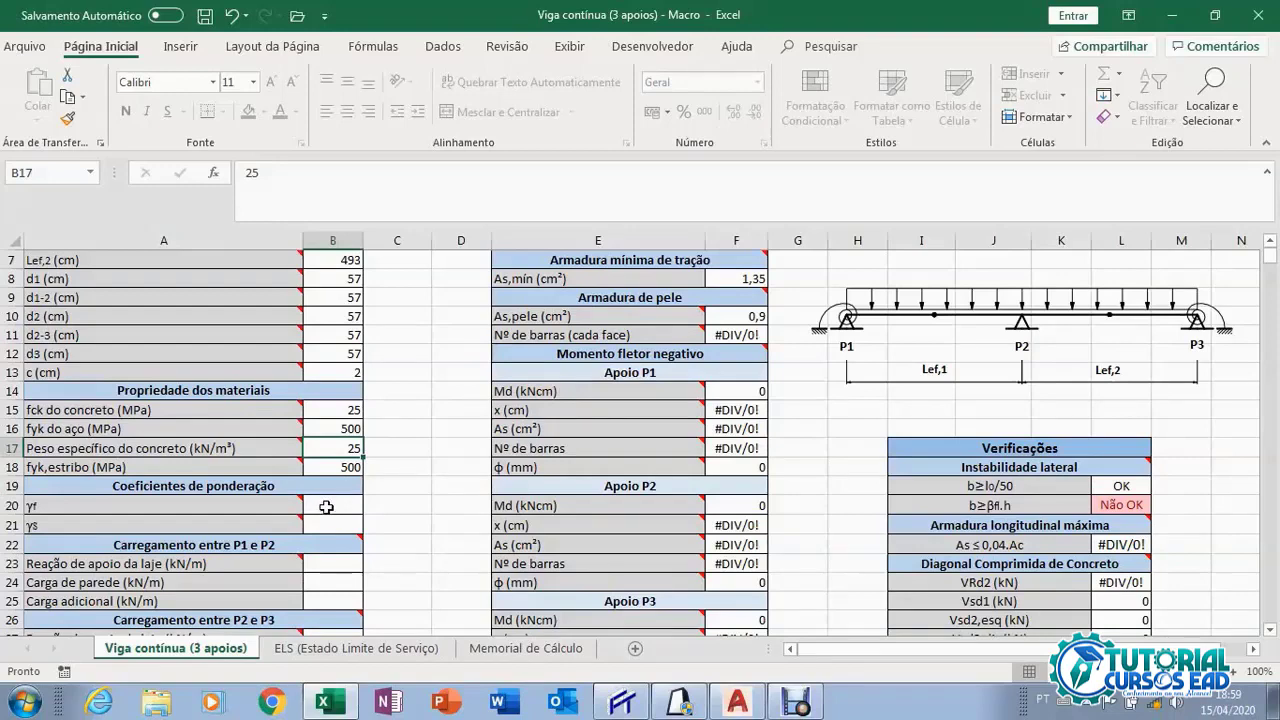
Set the weighting coefficients γf to 1,4 and γs to 1,15.
click(326, 507)
text(1,4)
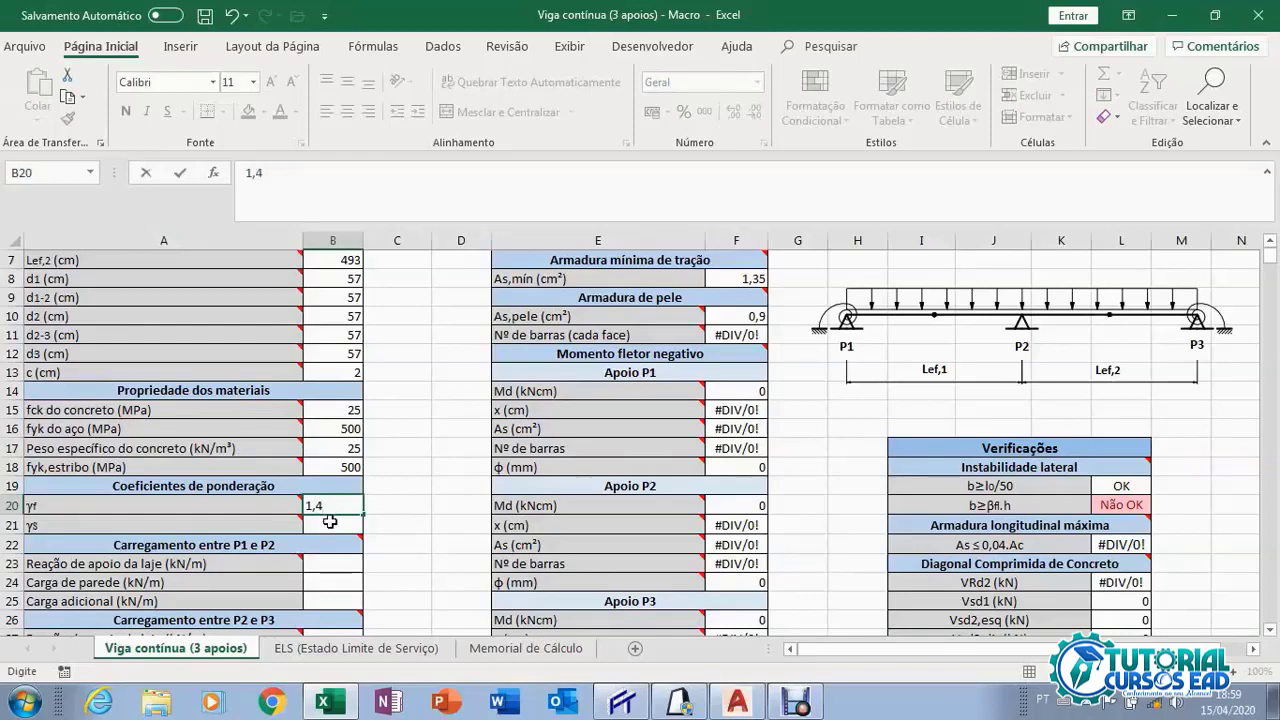
key(Return)
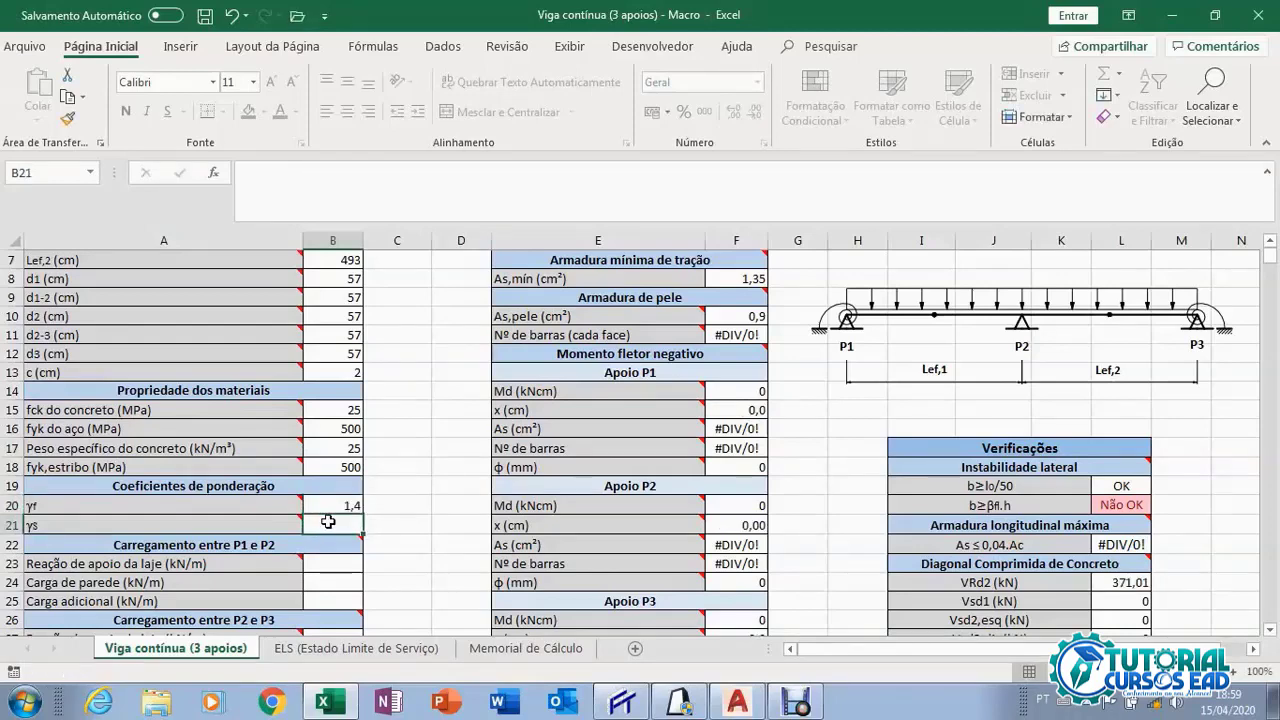
text(1)
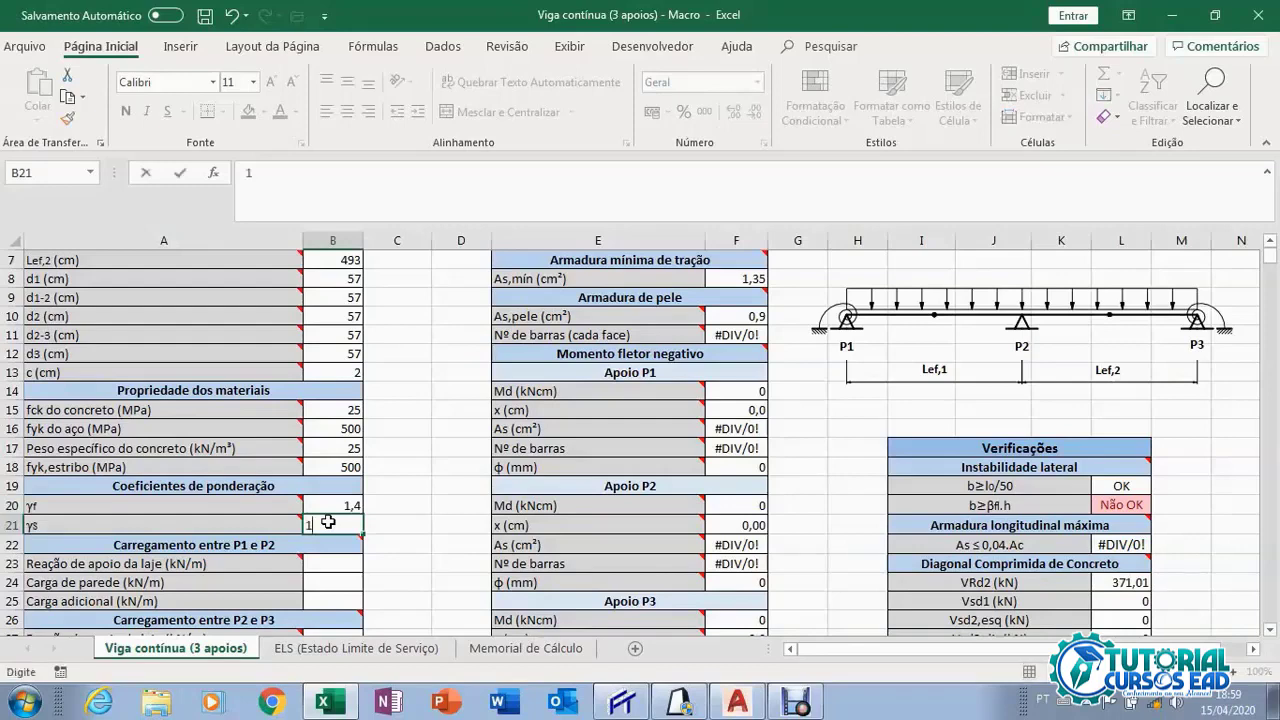
text(,15)
key(Return)
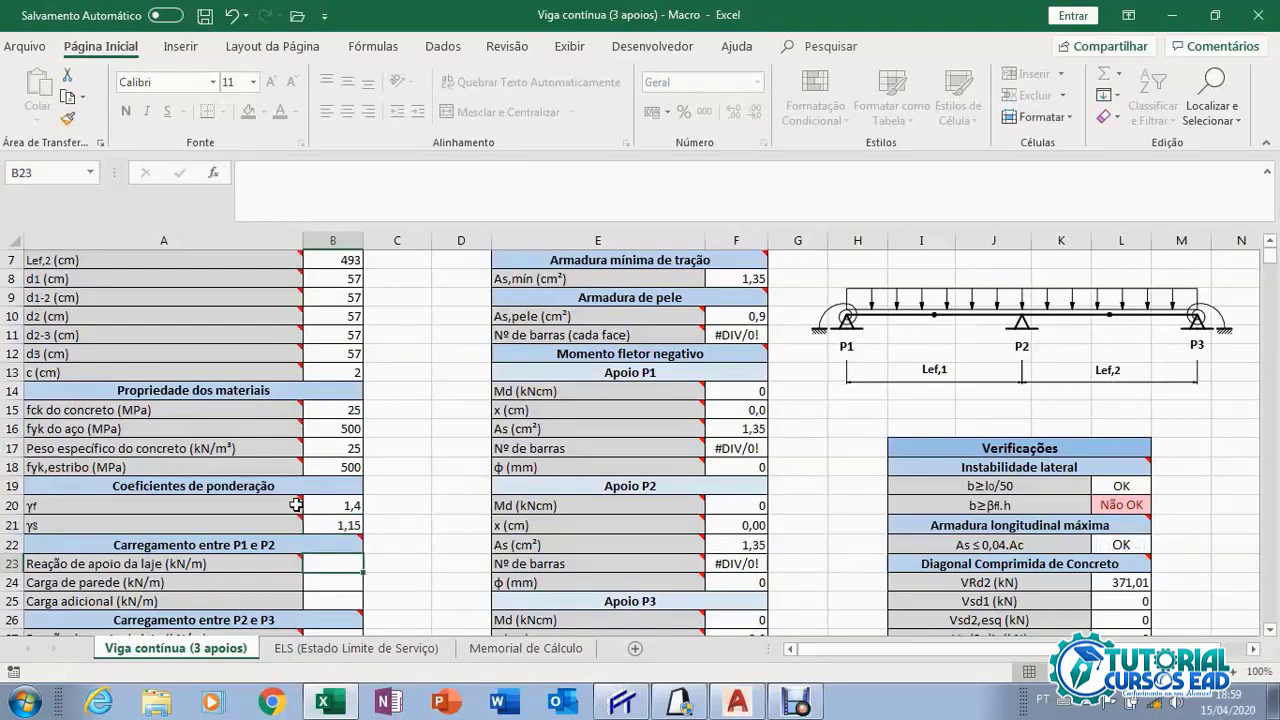
Enter the loads between P1 and P2: slab support reaction 11,75 kN/m, wall load 0 and additional load 0.
mouse_move(292, 505)
scroll(332, 511, down, 2)
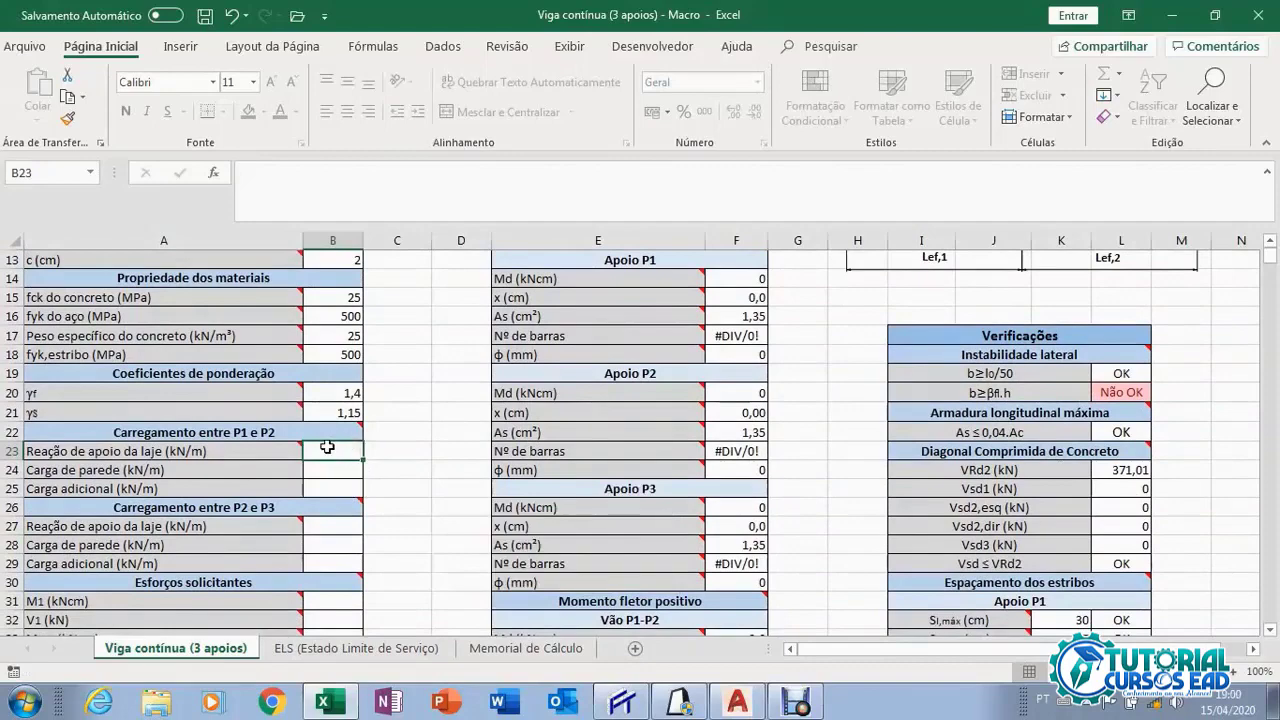
scroll(730, 418, up, 1)
scroll(730, 418, up, 1)
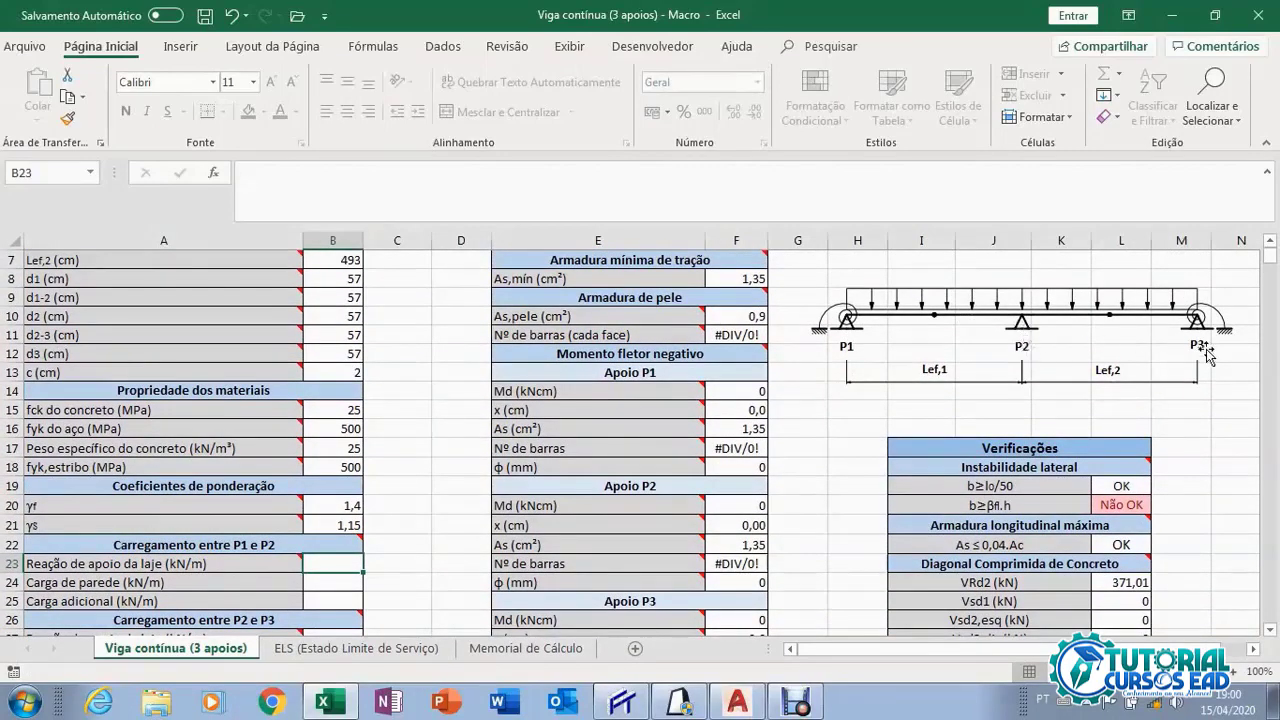
scroll(440, 464, down, 3)
scroll(438, 464, down, 2)
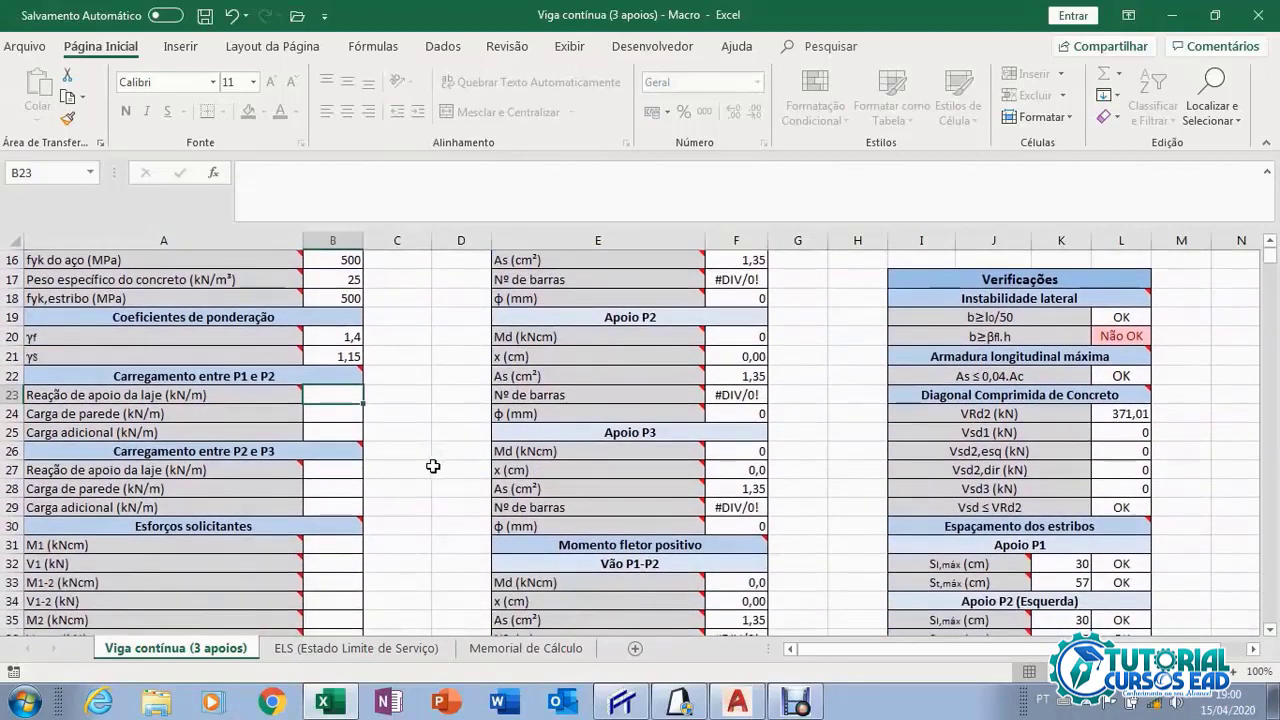
scroll(428, 463, up, 1)
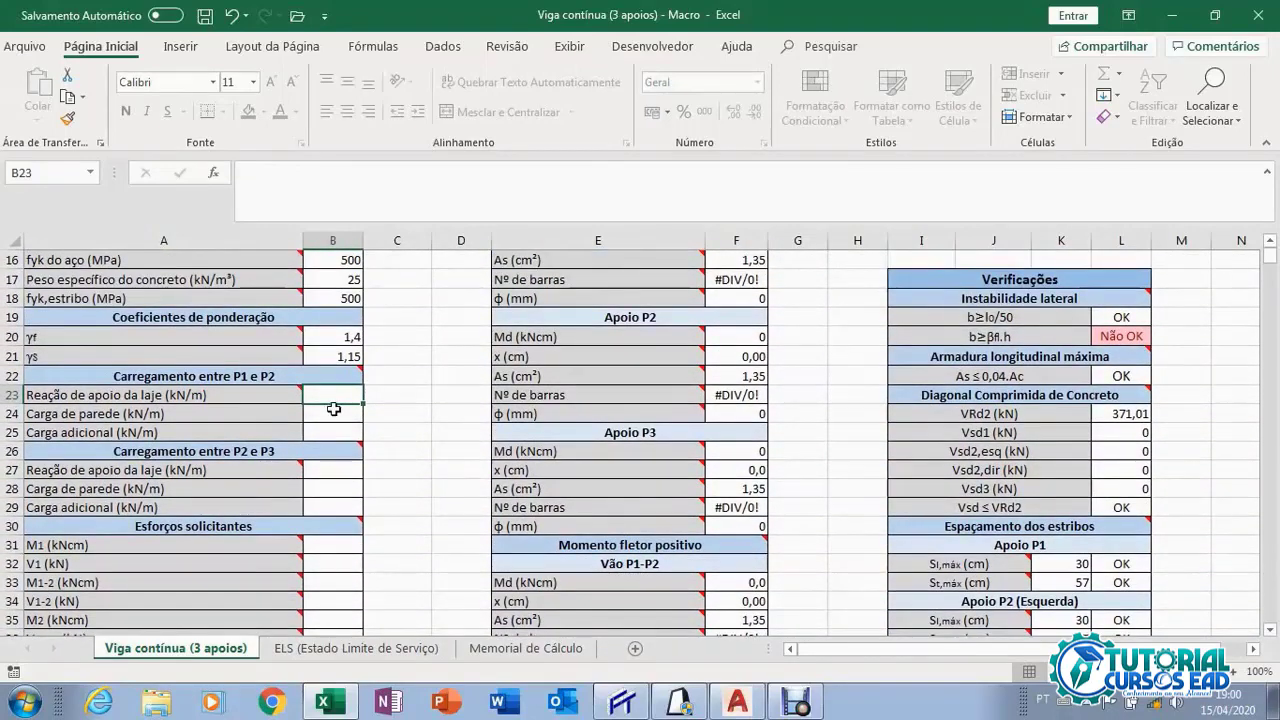
text(11)
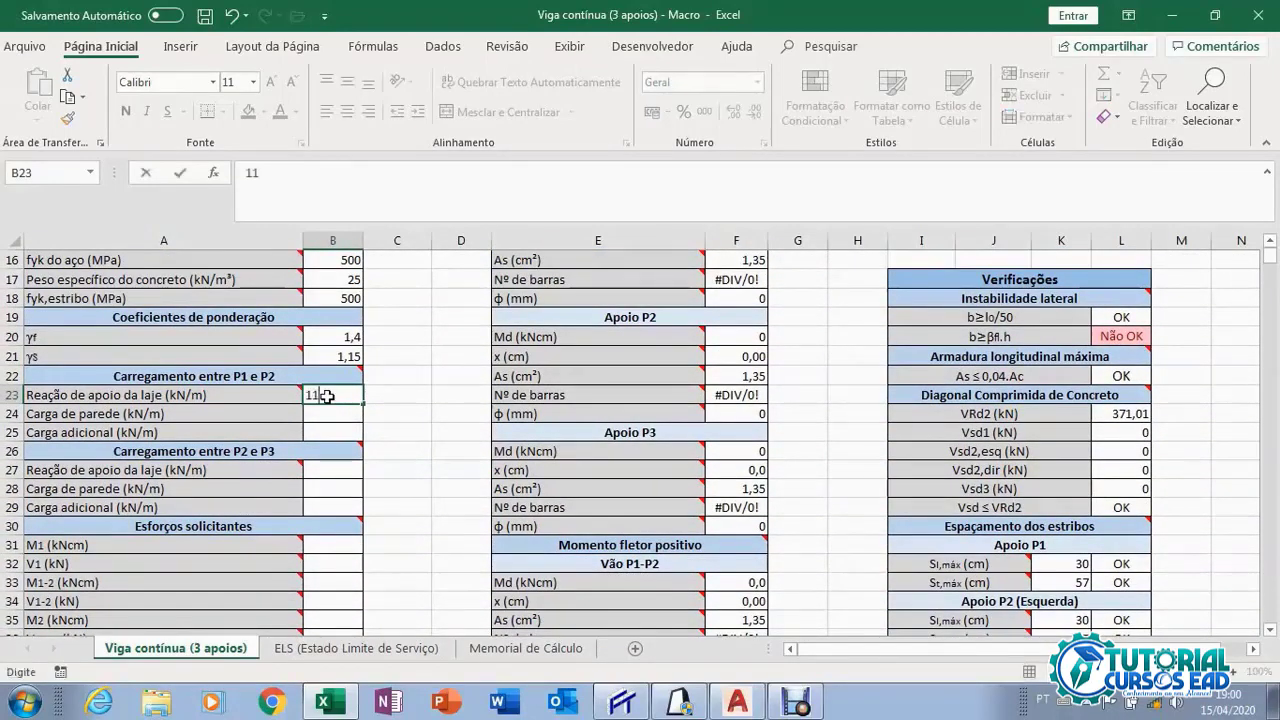
text(,75)
click(341, 414)
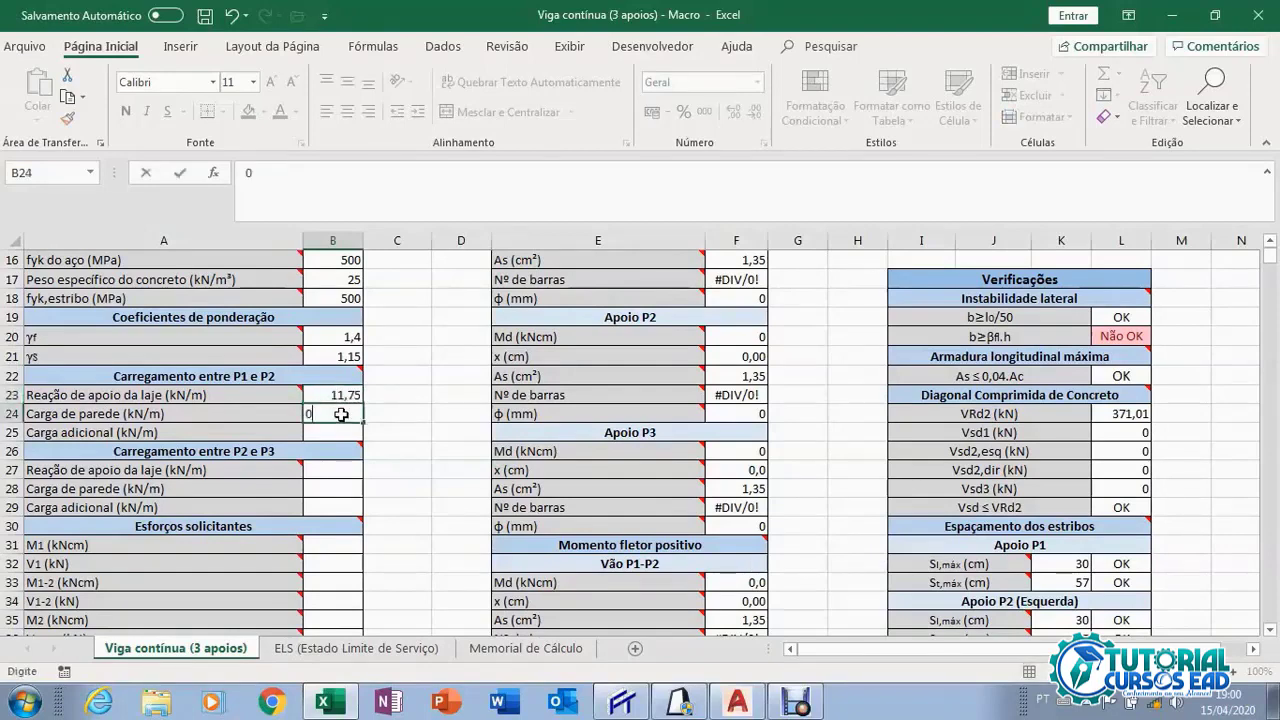
text(0)
click(340, 428)
text(0)
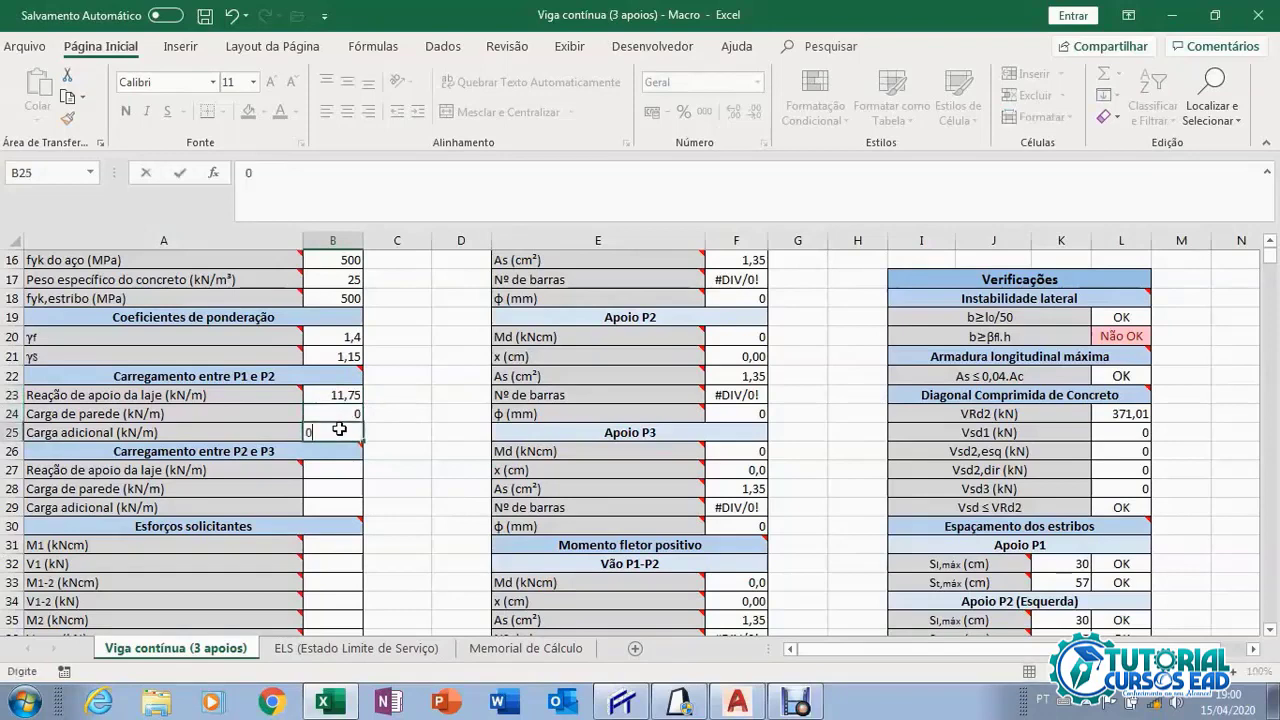
click(338, 410)
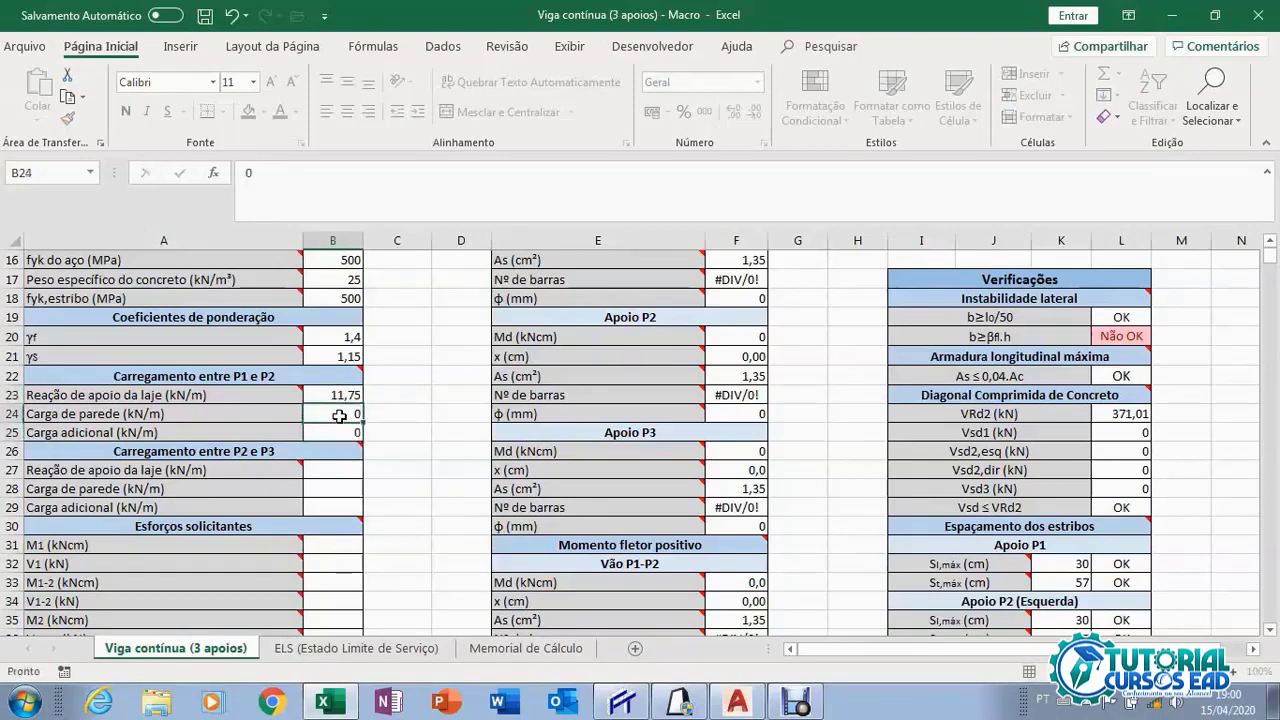
Set the slab support reaction between P2 and P3 to 11,75 kN/m and its wall load to 0.
click(341, 467)
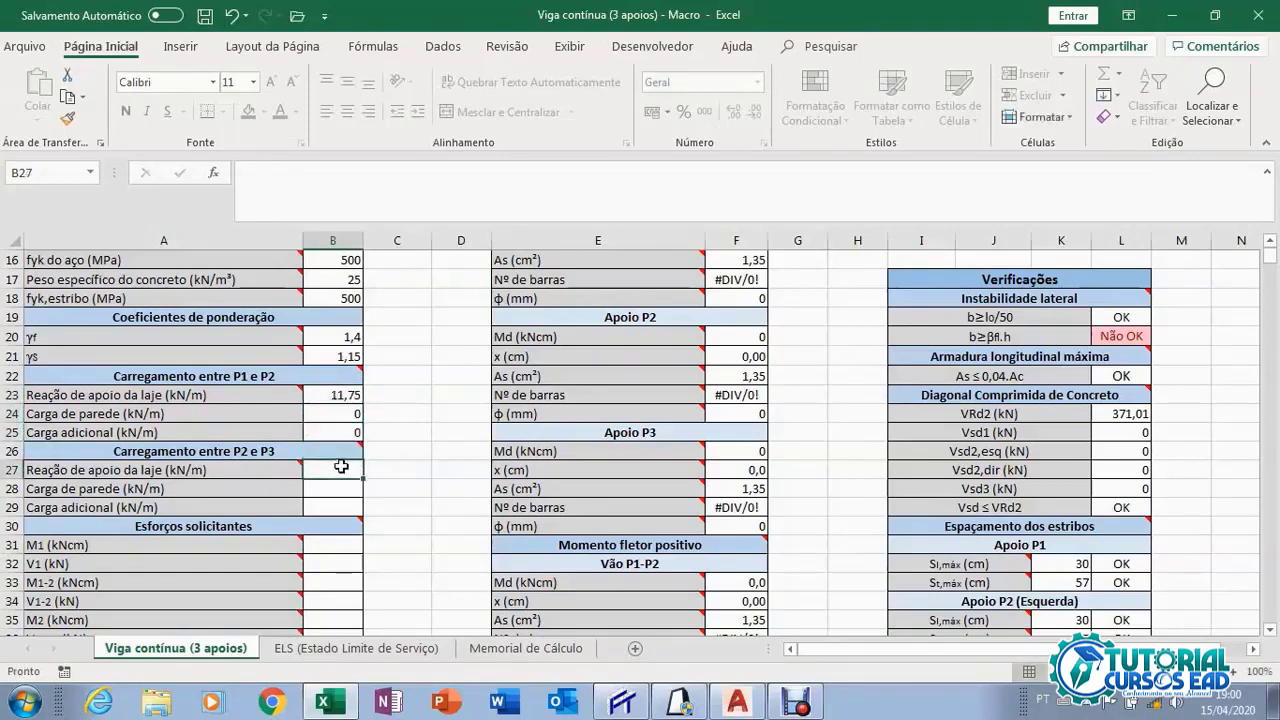
text(11)
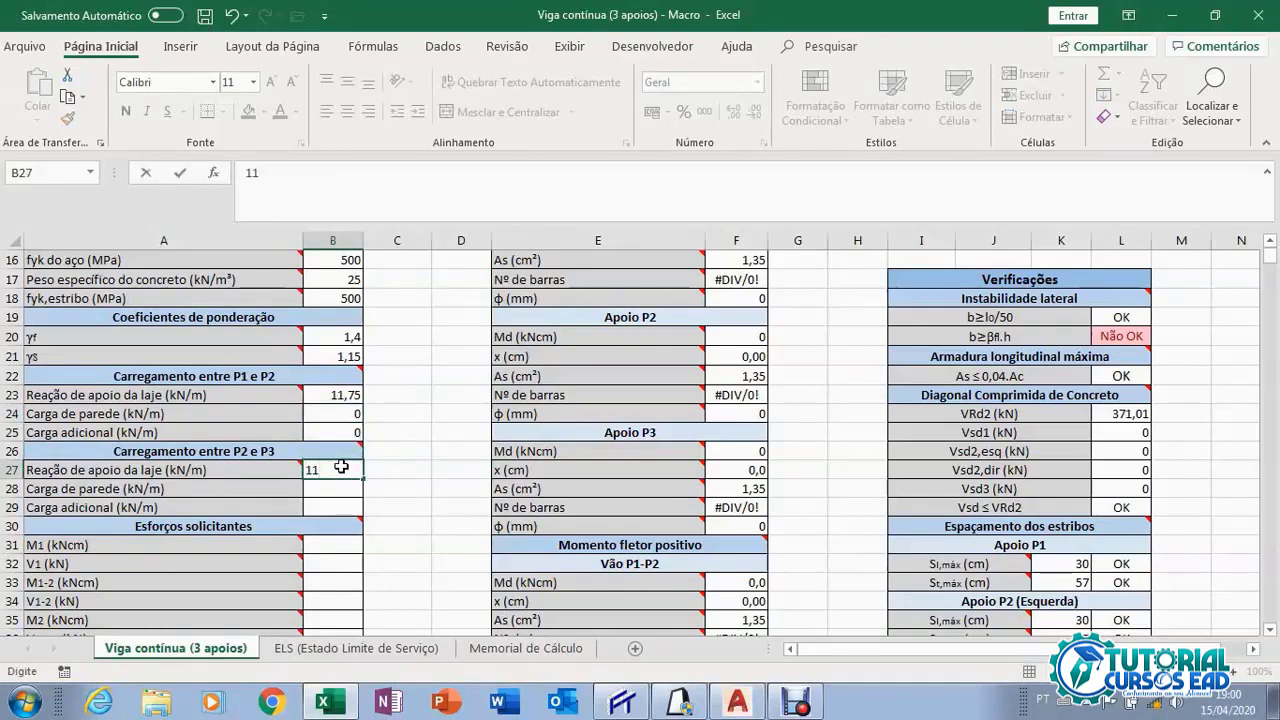
text(,75)
key(Return)
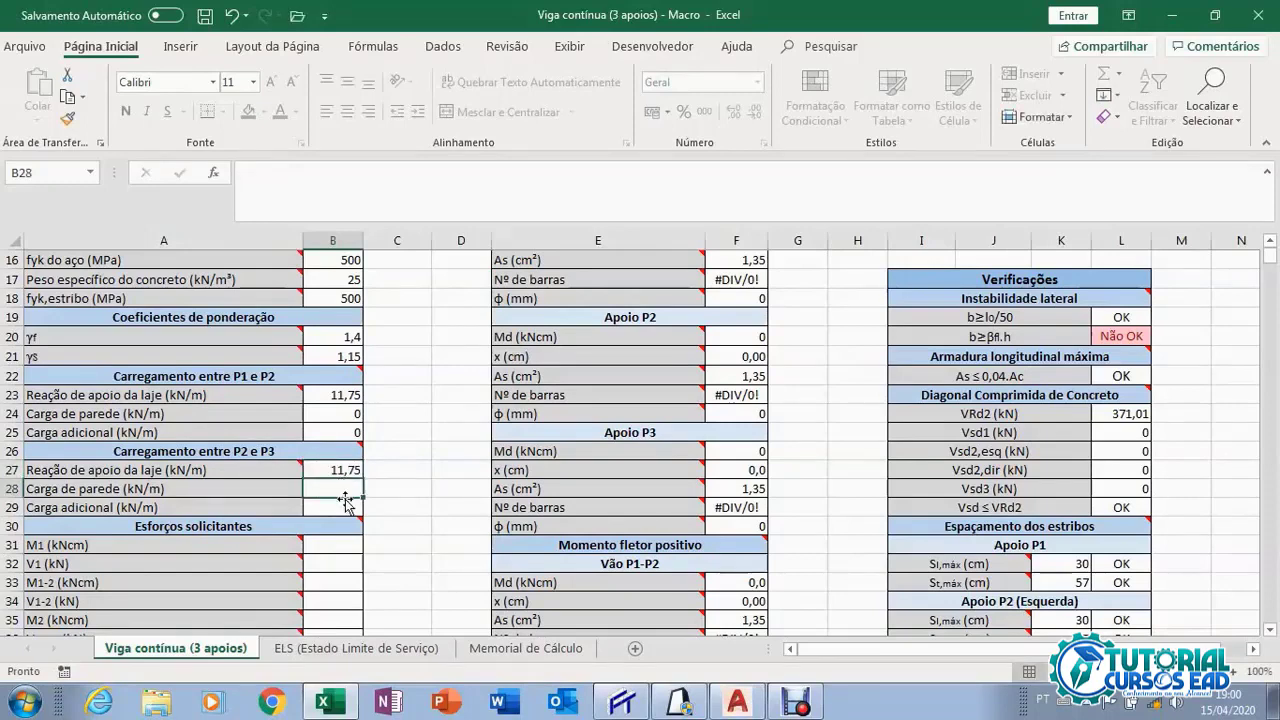
text(0)
key(Return)
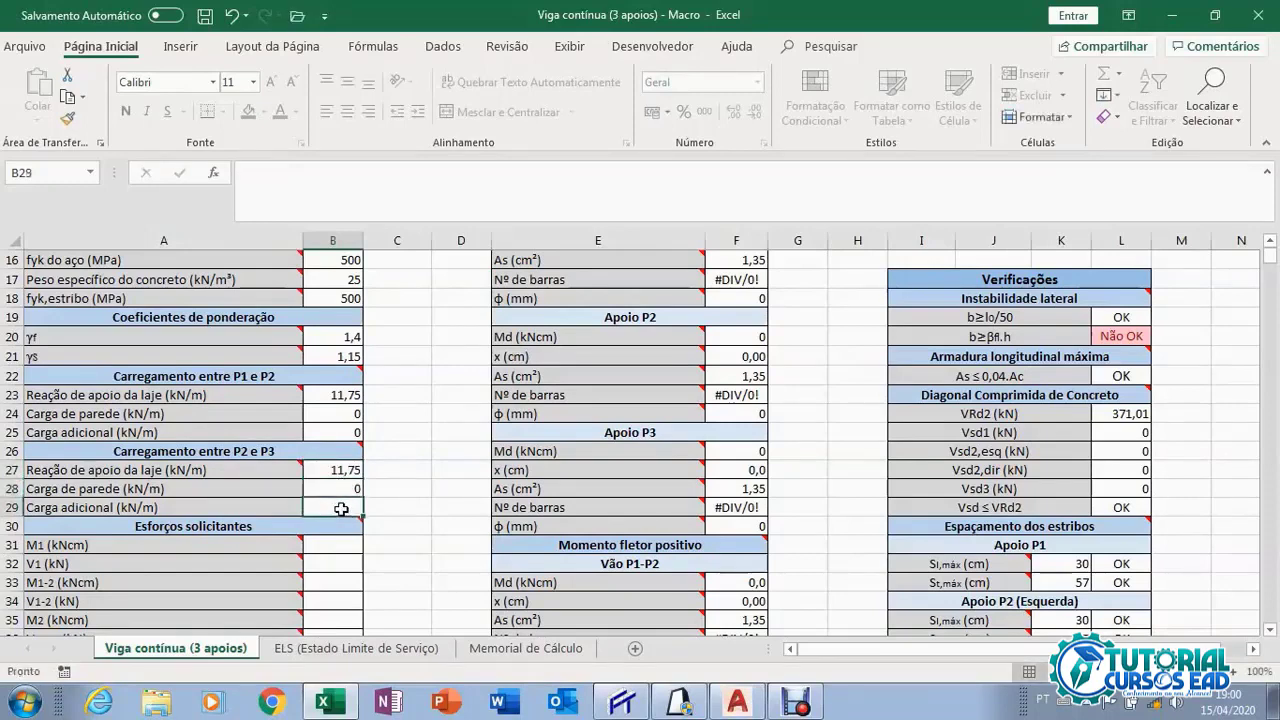
Set the additional load between P2 and P3 to 0.
text(0)
click(340, 489)
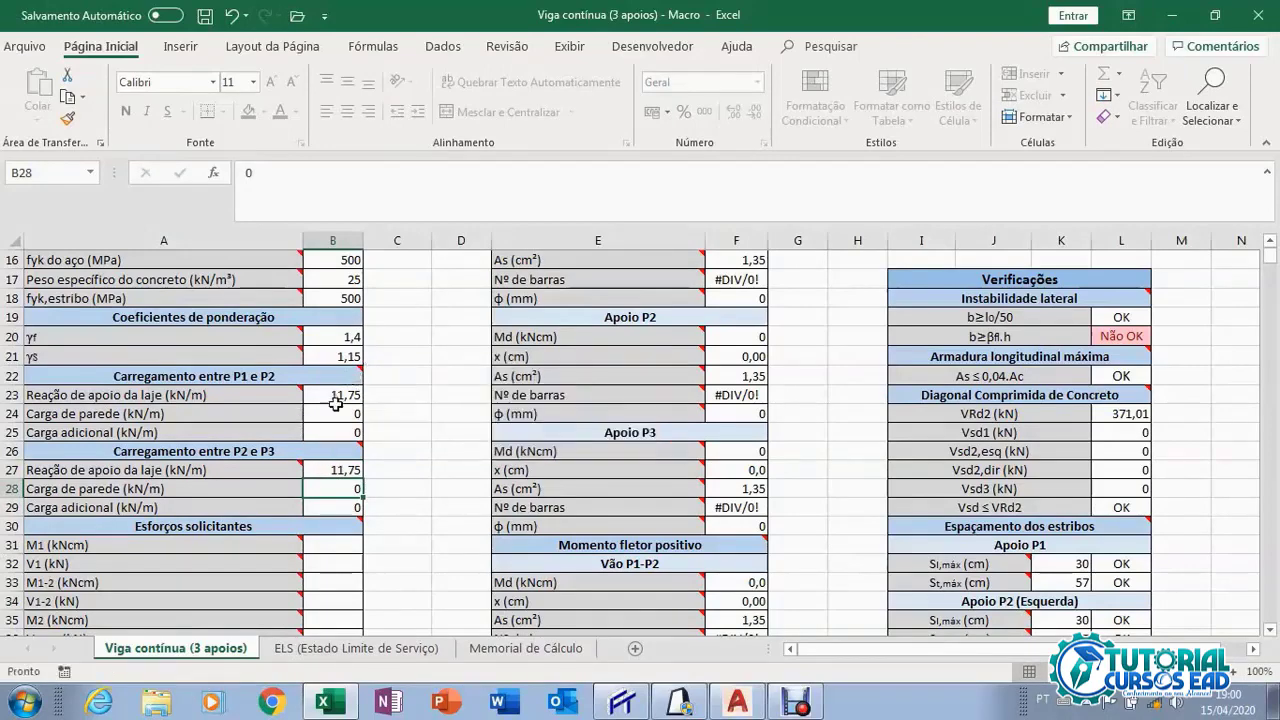
Compare the entered spans and span loads with the calculated beam self-weight and total loading for P1–P2 and P2–P3.
scroll(344, 475, up, 4)
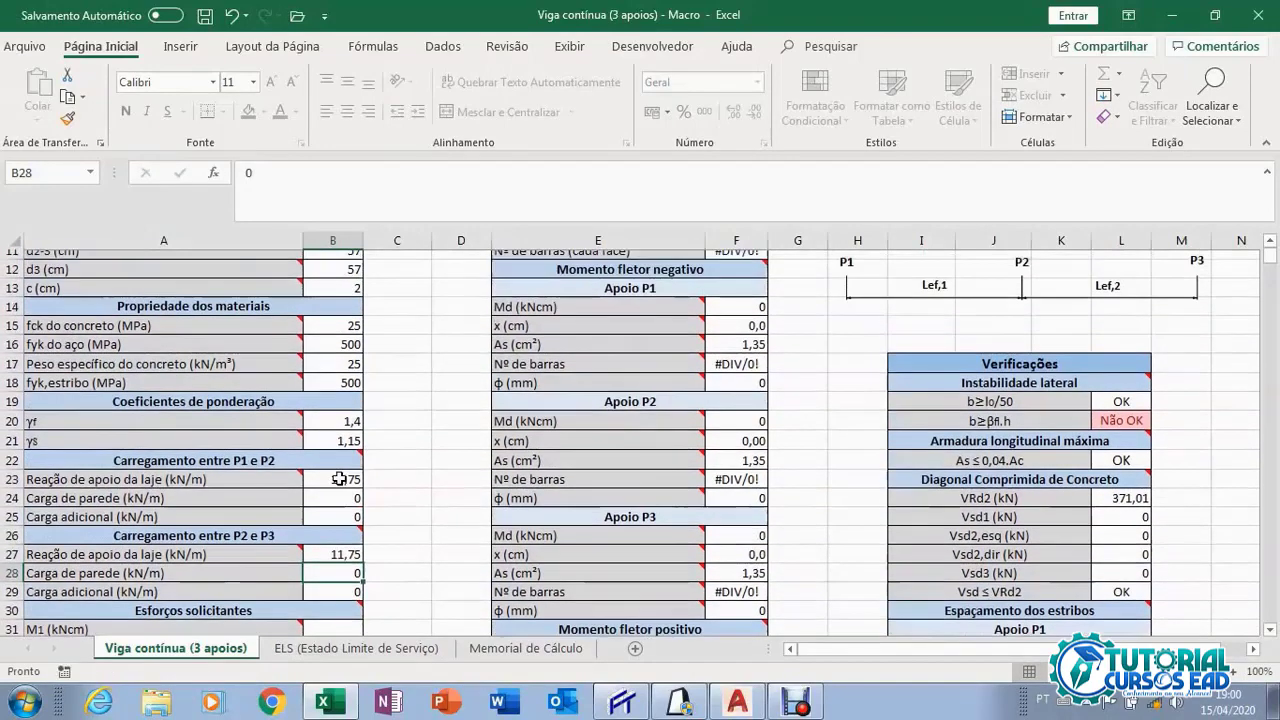
scroll(343, 480, up, 1)
mouse_move(505, 375)
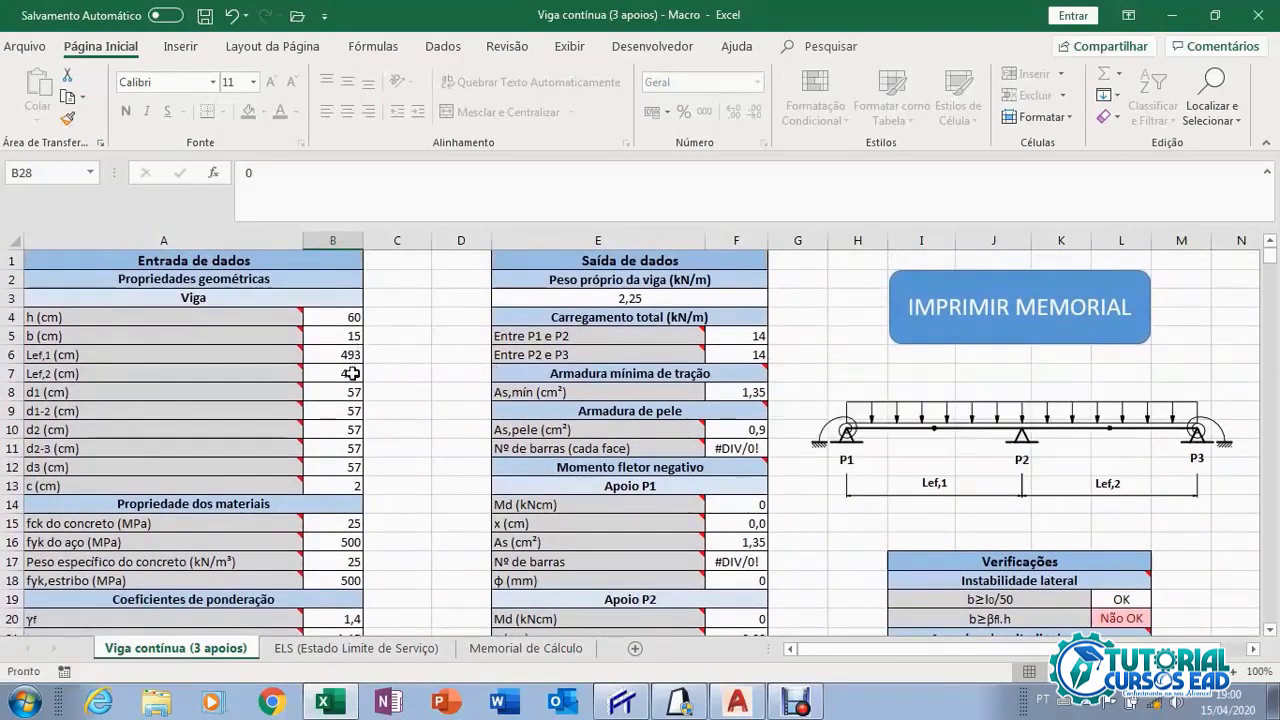
scroll(352, 380, down, 3)
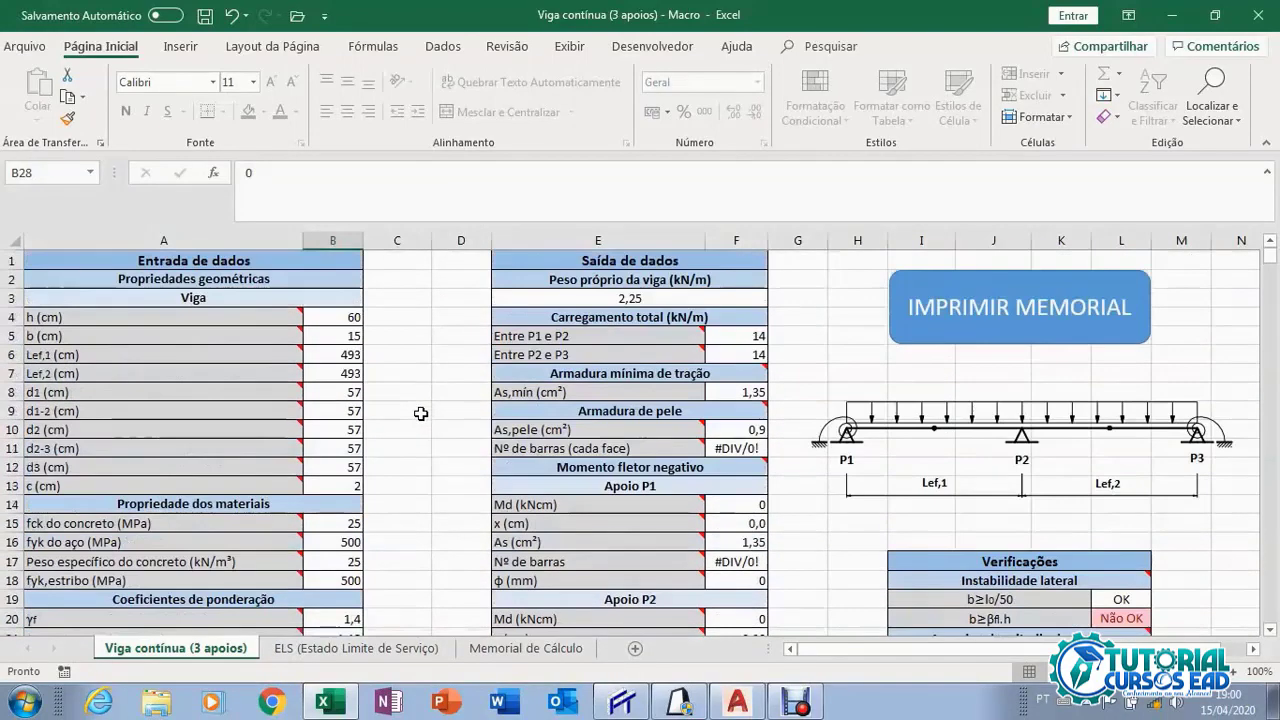
scroll(420, 413, up, 3)
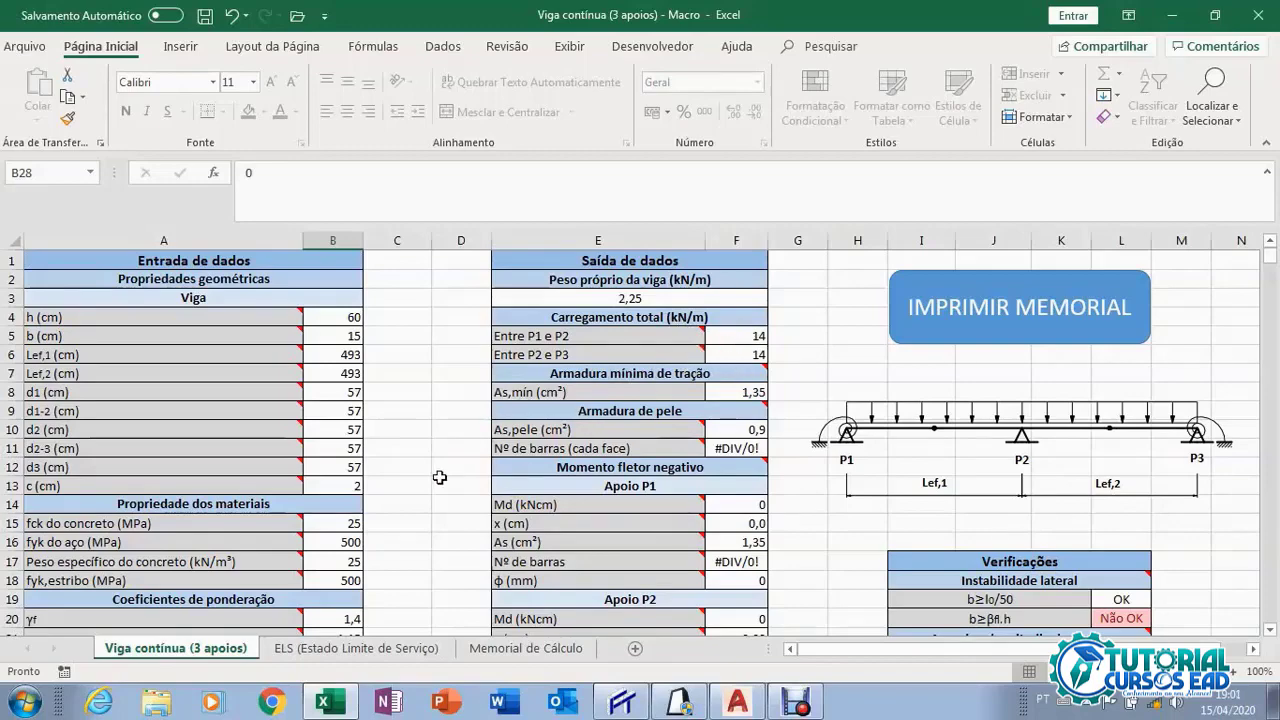
scroll(430, 478, down, 4)
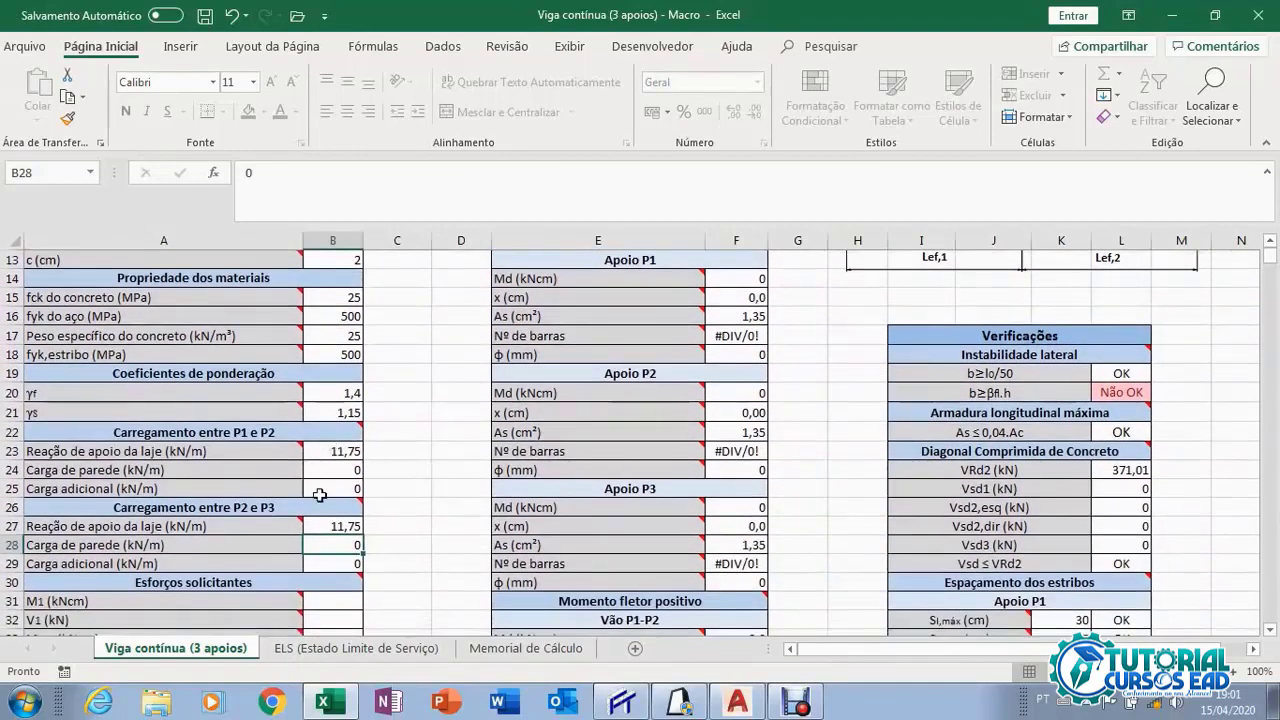
scroll(440, 455, up, 4)
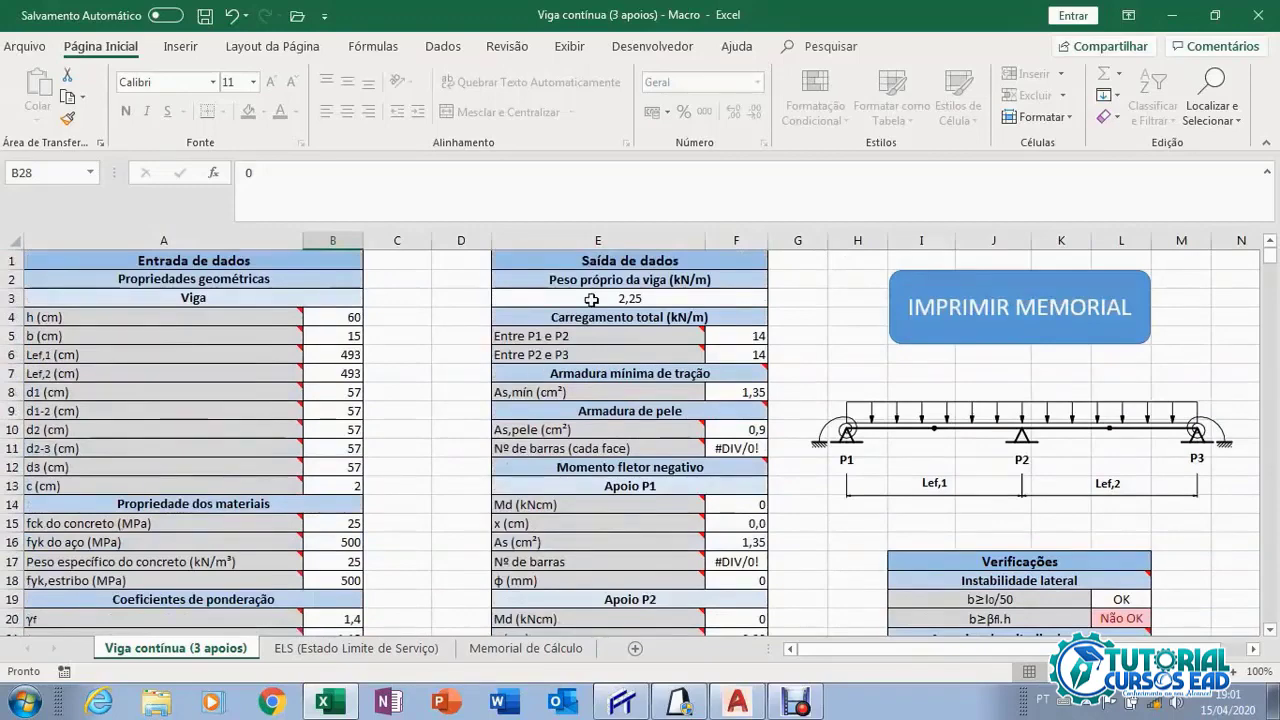
scroll(560, 315, down, 4)
scroll(342, 467, up, 4)
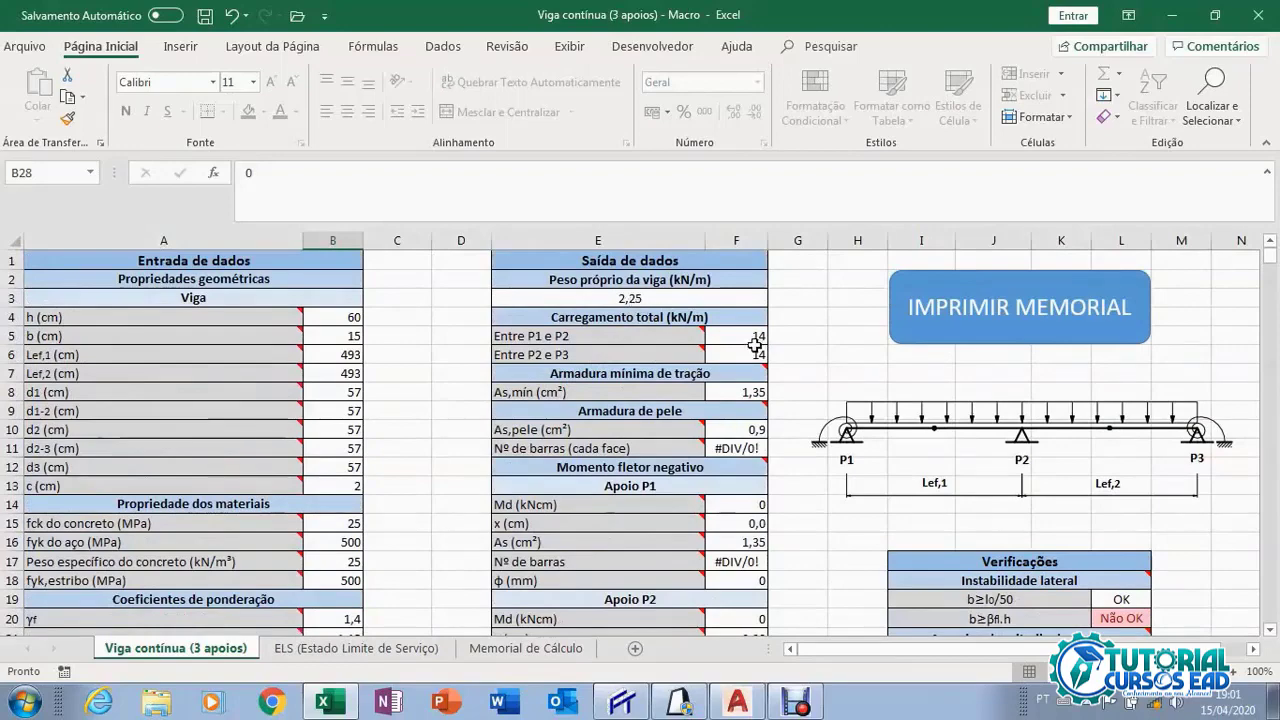
scroll(426, 356, down, 3)
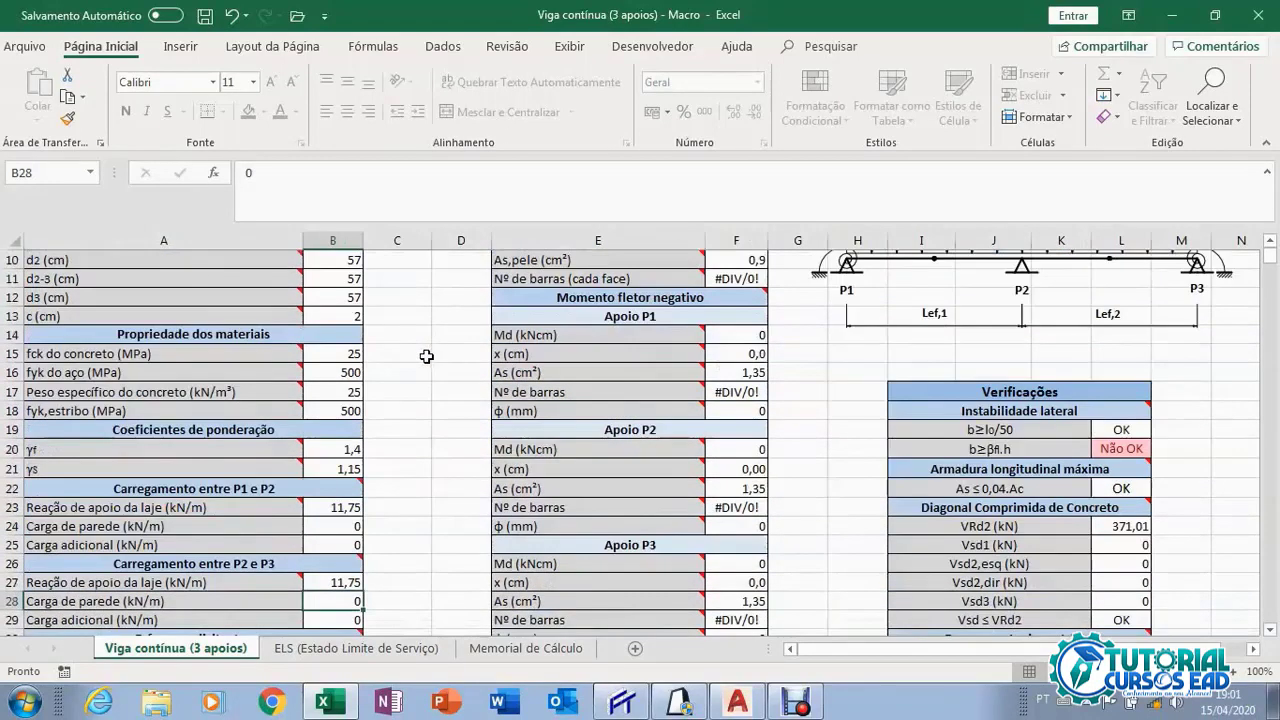
scroll(426, 356, down, 2)
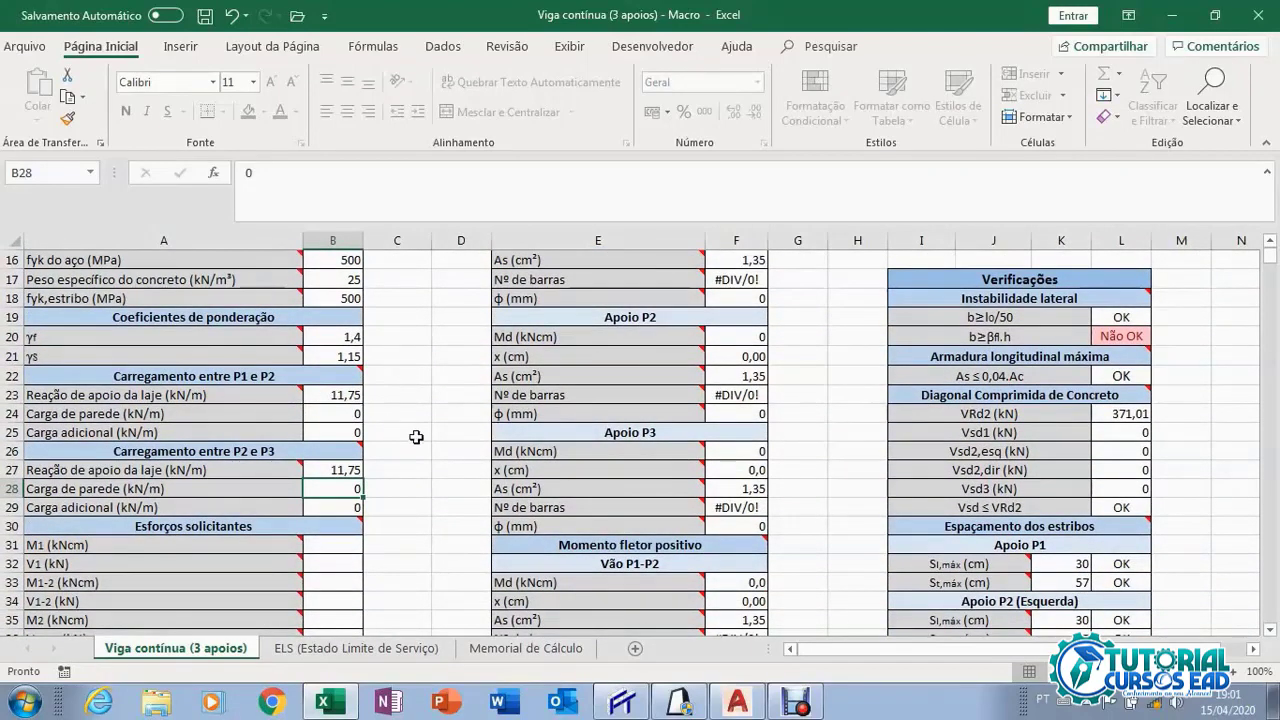
scroll(417, 437, up, 5)
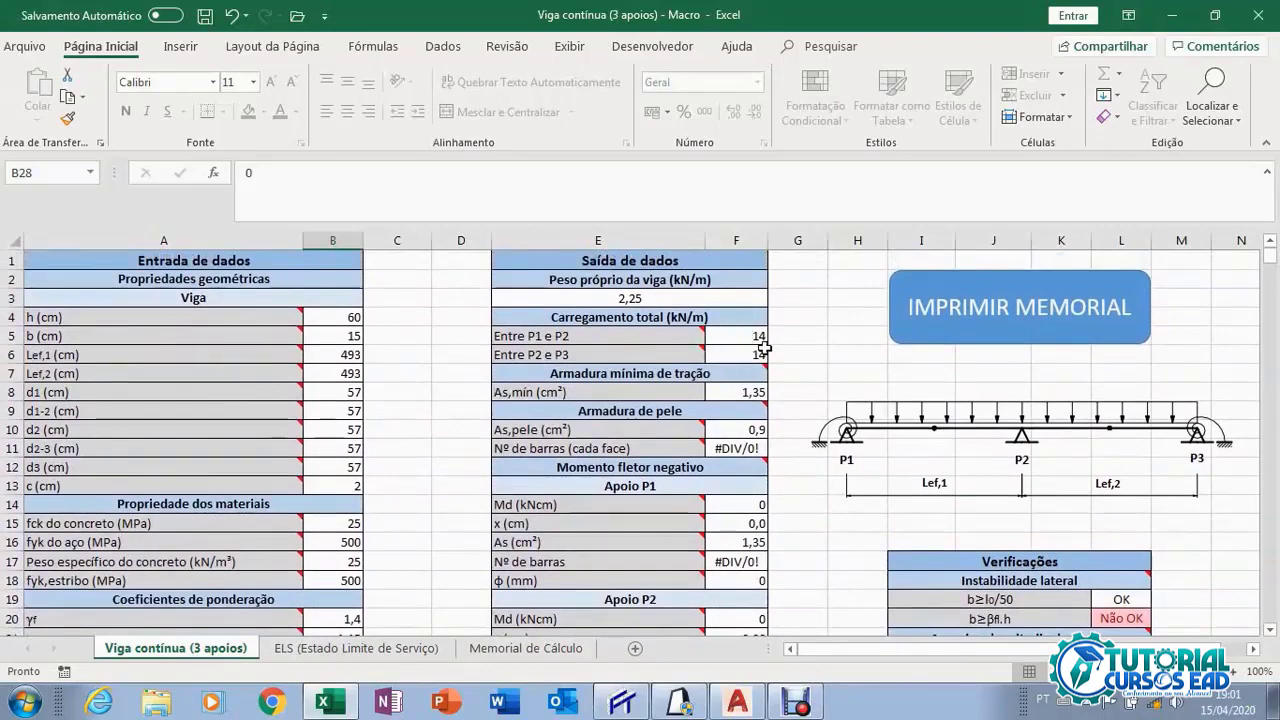
scroll(435, 455, down, 4)
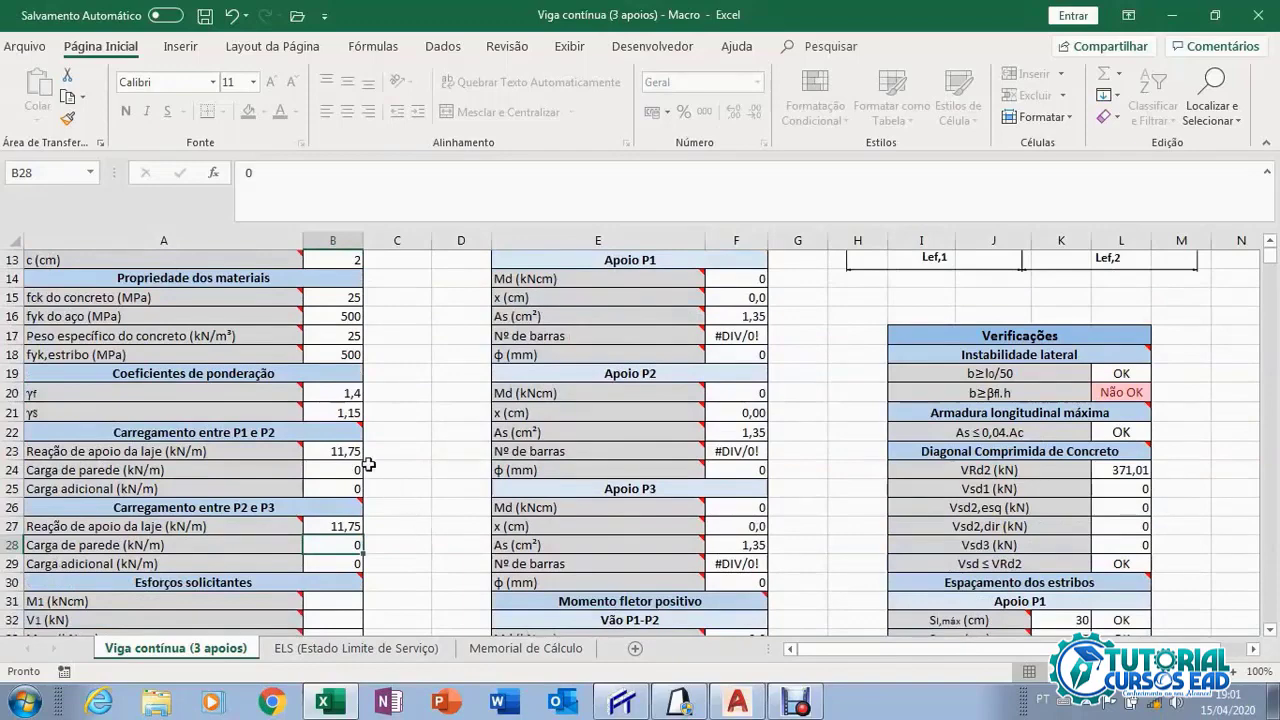
Review the loading breakdown on the Memorial de Cálculo sheet and return to the Esforços solicitantes inputs of the Viga contínua sheet.
click(492, 652)
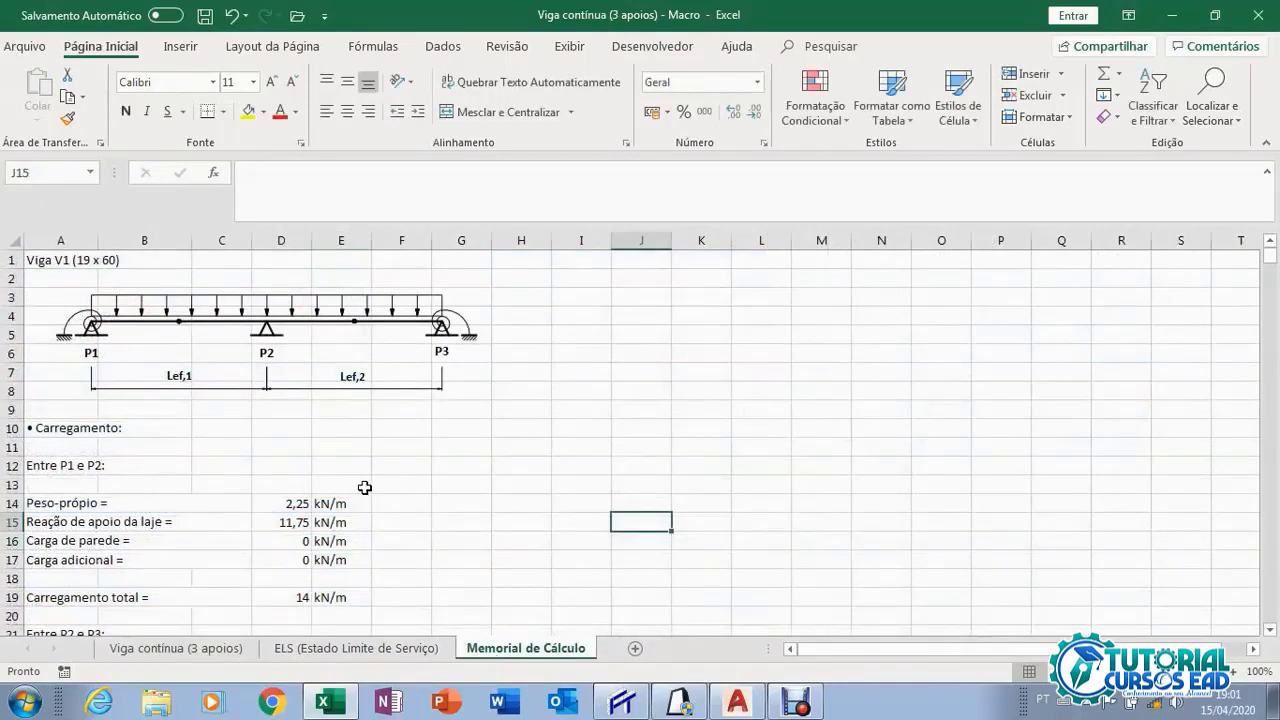
scroll(366, 486, down, 3)
scroll(437, 486, up, 1)
scroll(437, 486, up, 3)
click(175, 648)
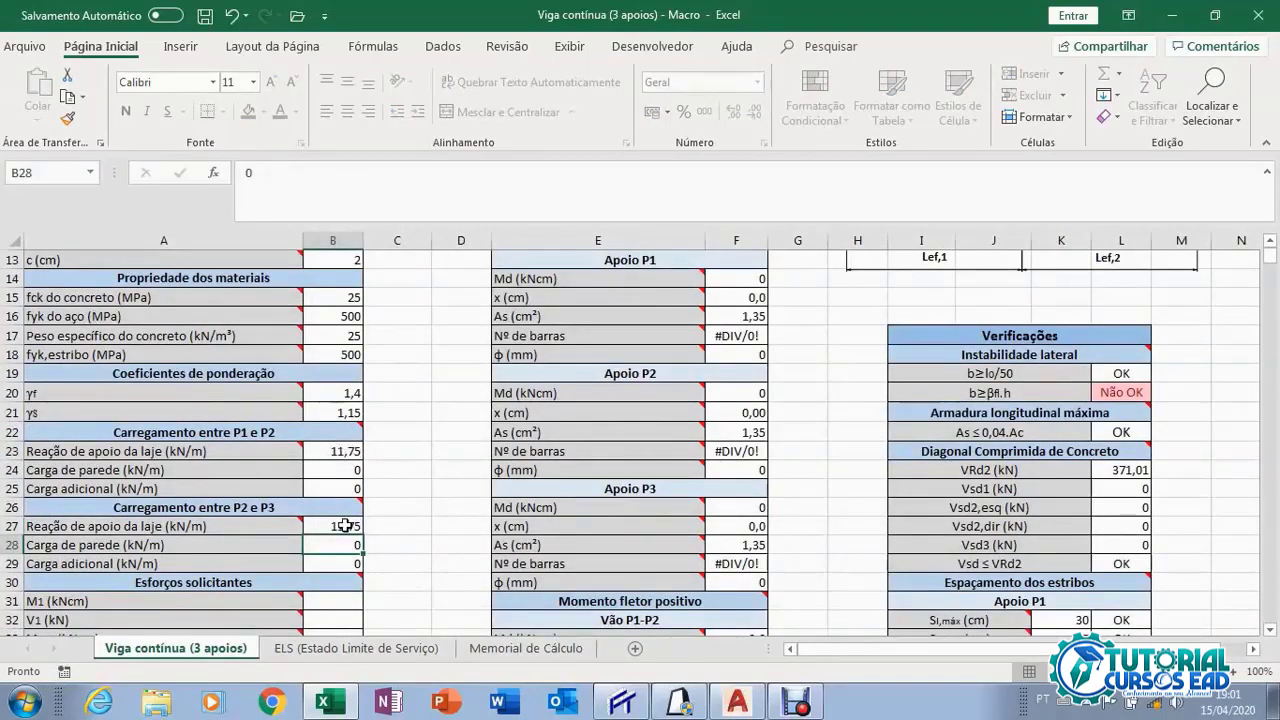
scroll(397, 544, down, 1)
scroll(397, 544, down, 2)
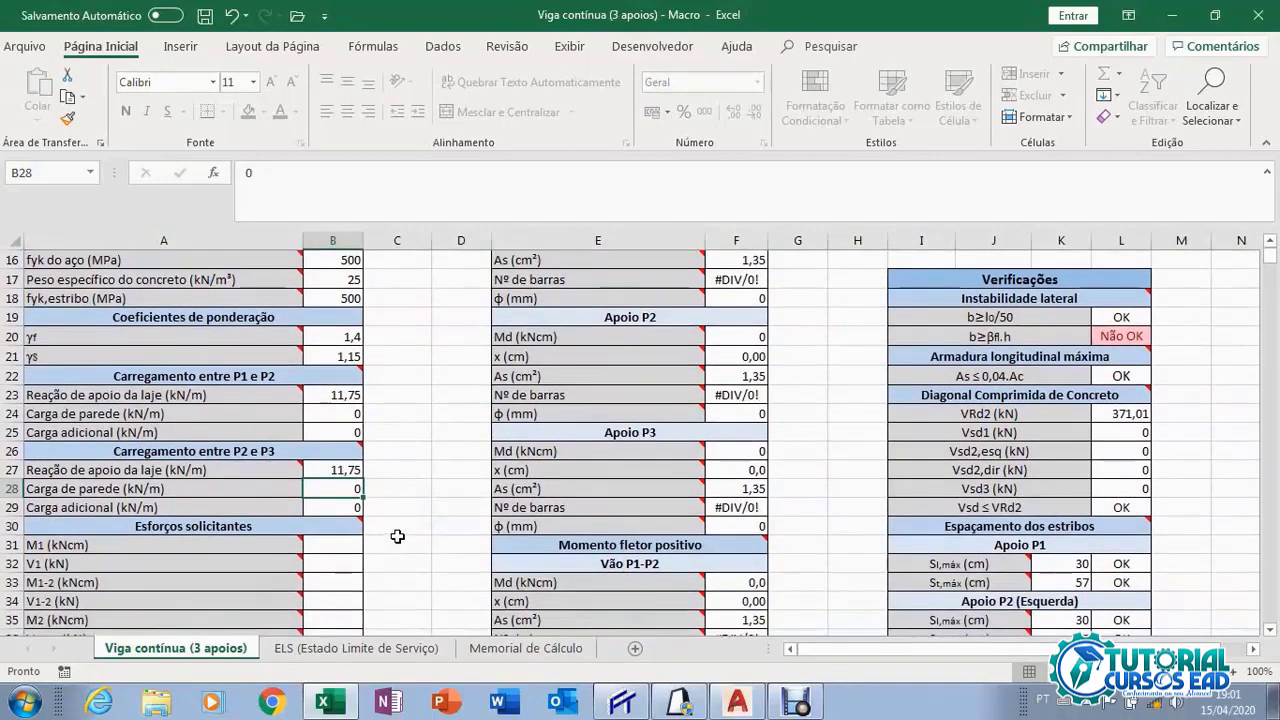
scroll(403, 530, down, 2)
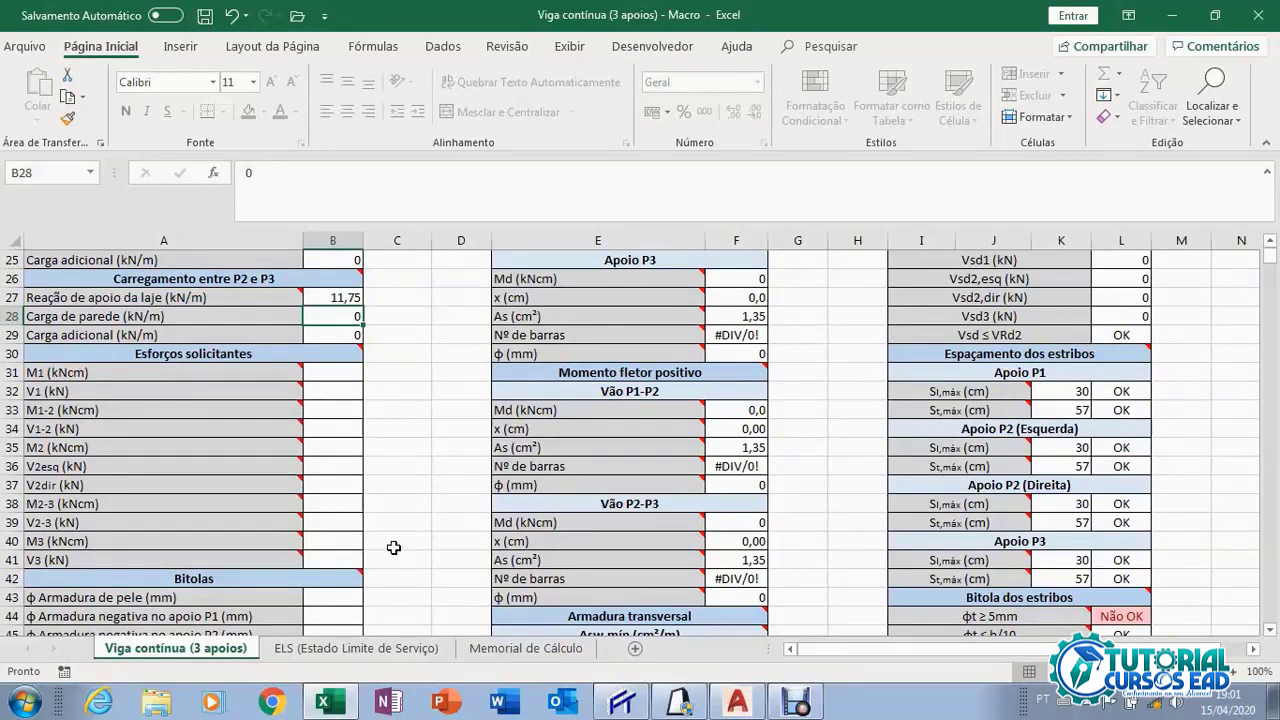
Switch to AltoQi Eberick, close the Pórtico 3D view and open the Cob. floor plan.
click(686, 706)
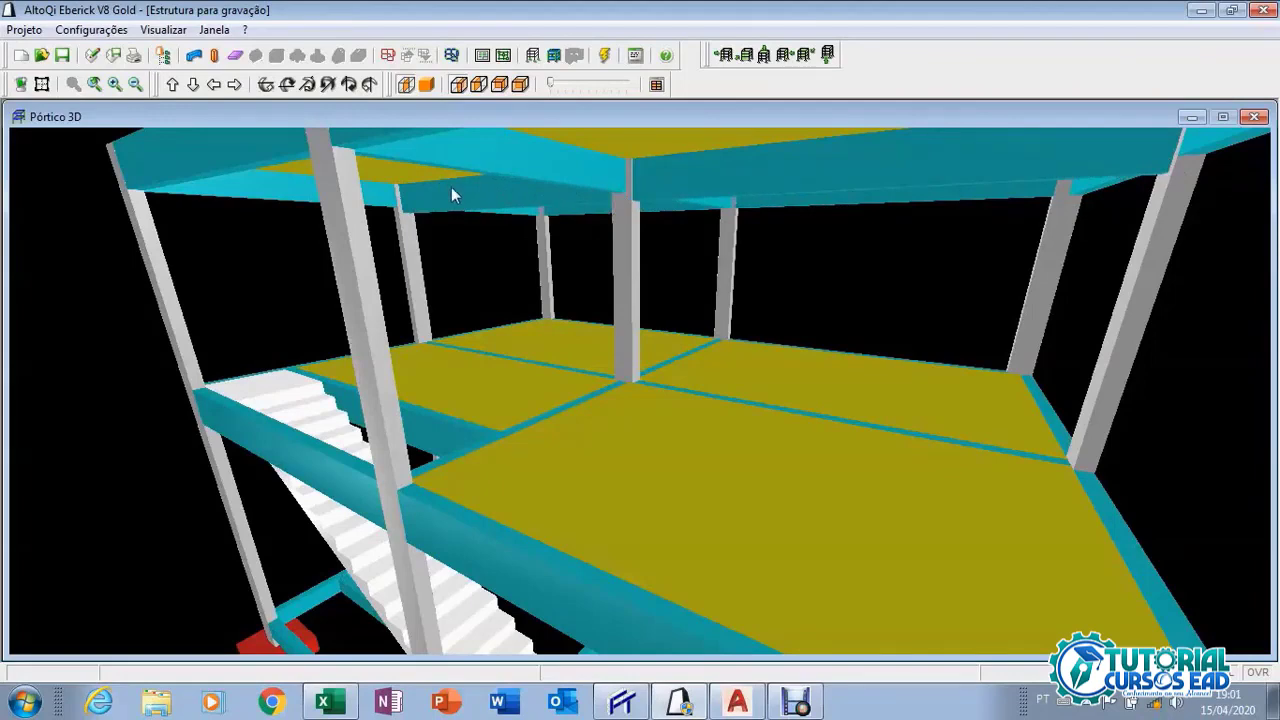
scroll(451, 187, down, 10)
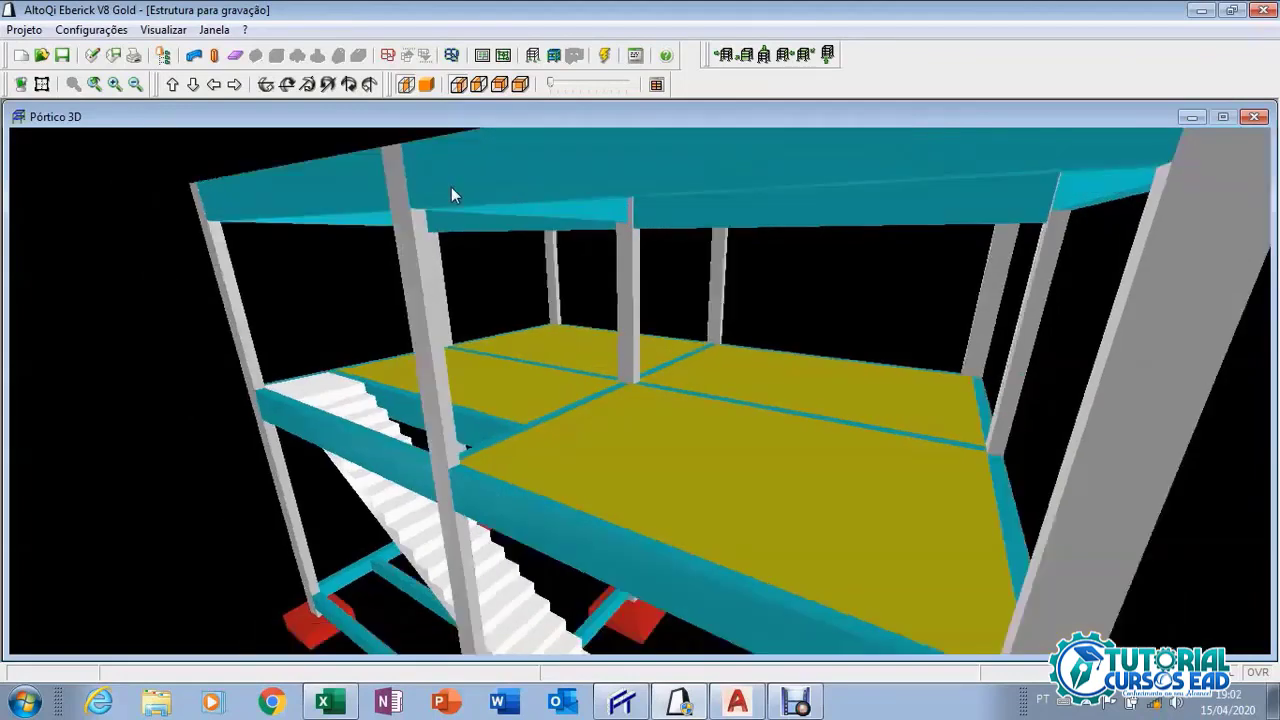
click(1255, 117)
double_click(99, 156)
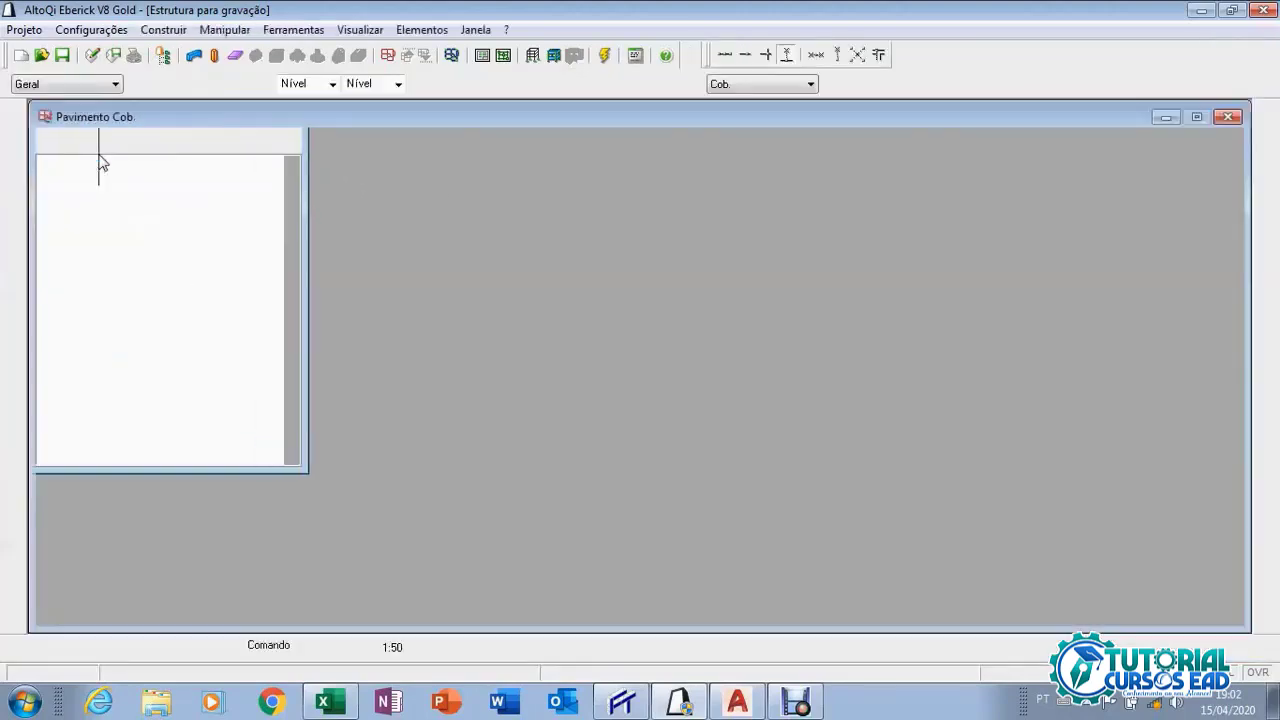
Open section A-A from its cut line above P2 on the Cob. plan and examine the frame through P2, P5 and P8.
scroll(150, 262, down, 1)
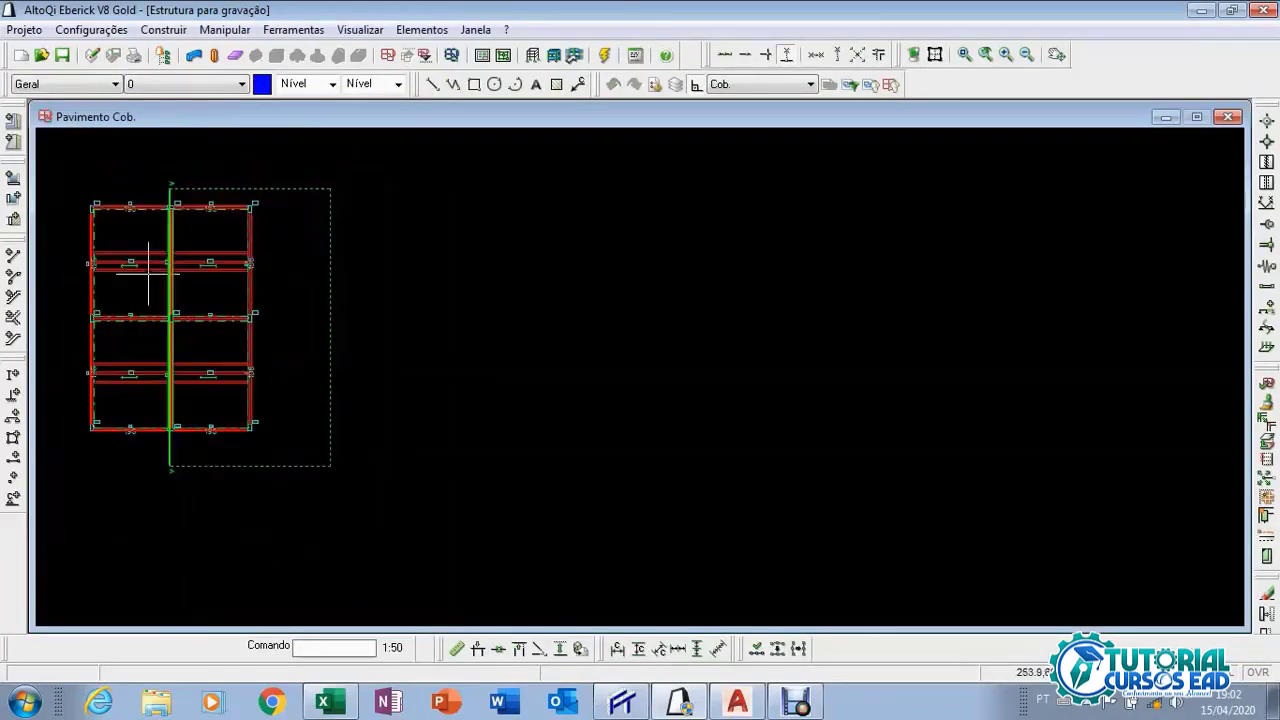
scroll(150, 268, up, 2)
scroll(271, 266, down, 1)
scroll(298, 150, up, 2)
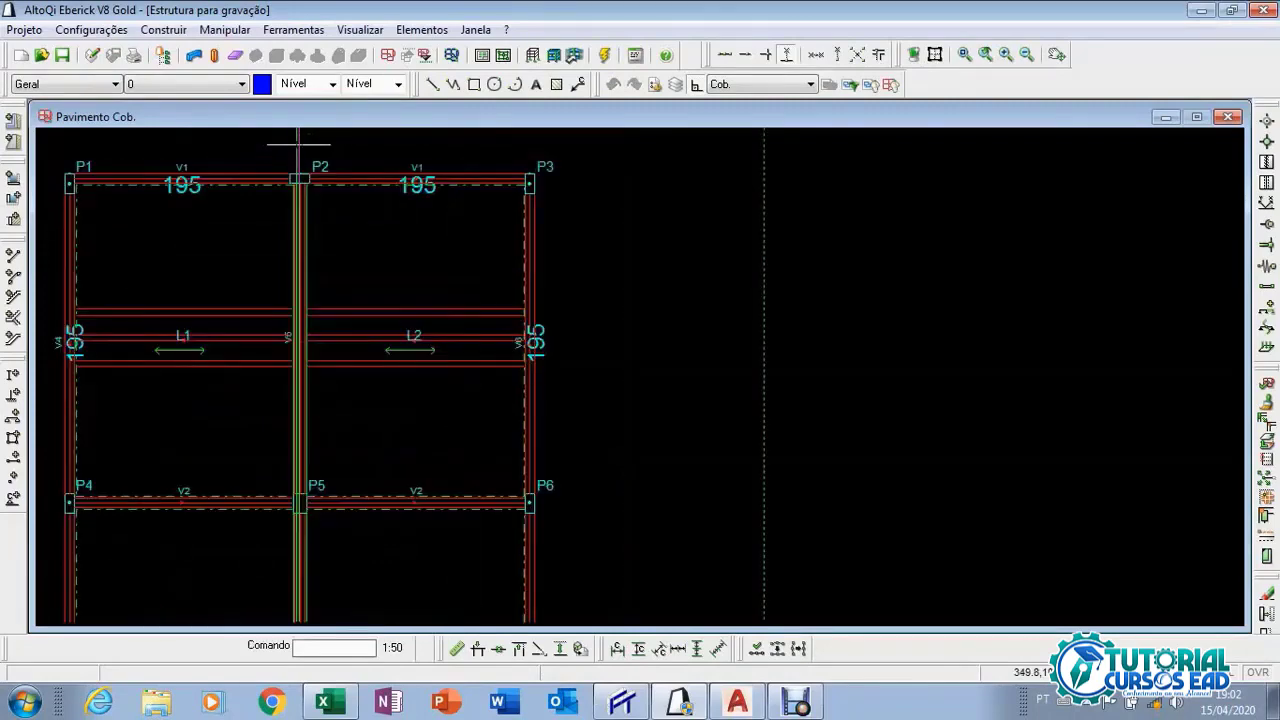
scroll(320, 368, down, 1)
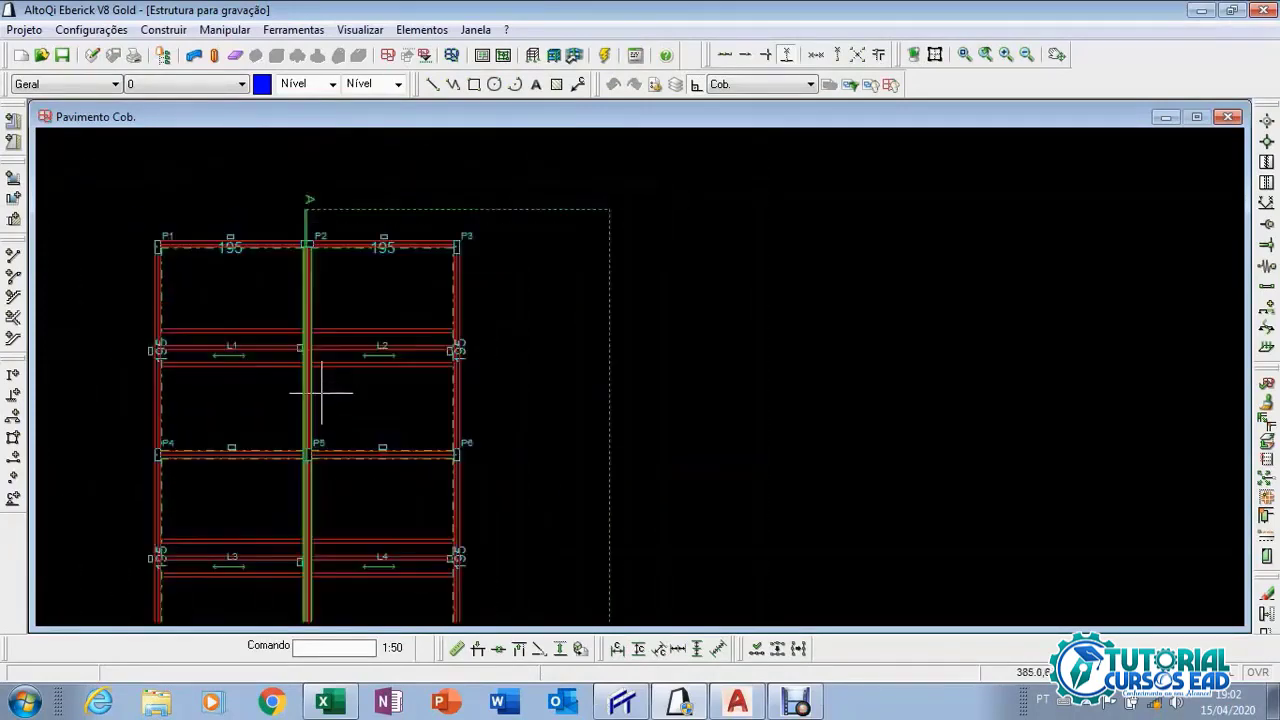
scroll(320, 393, up, 1)
scroll(337, 335, down, 2)
scroll(297, 194, up, 2)
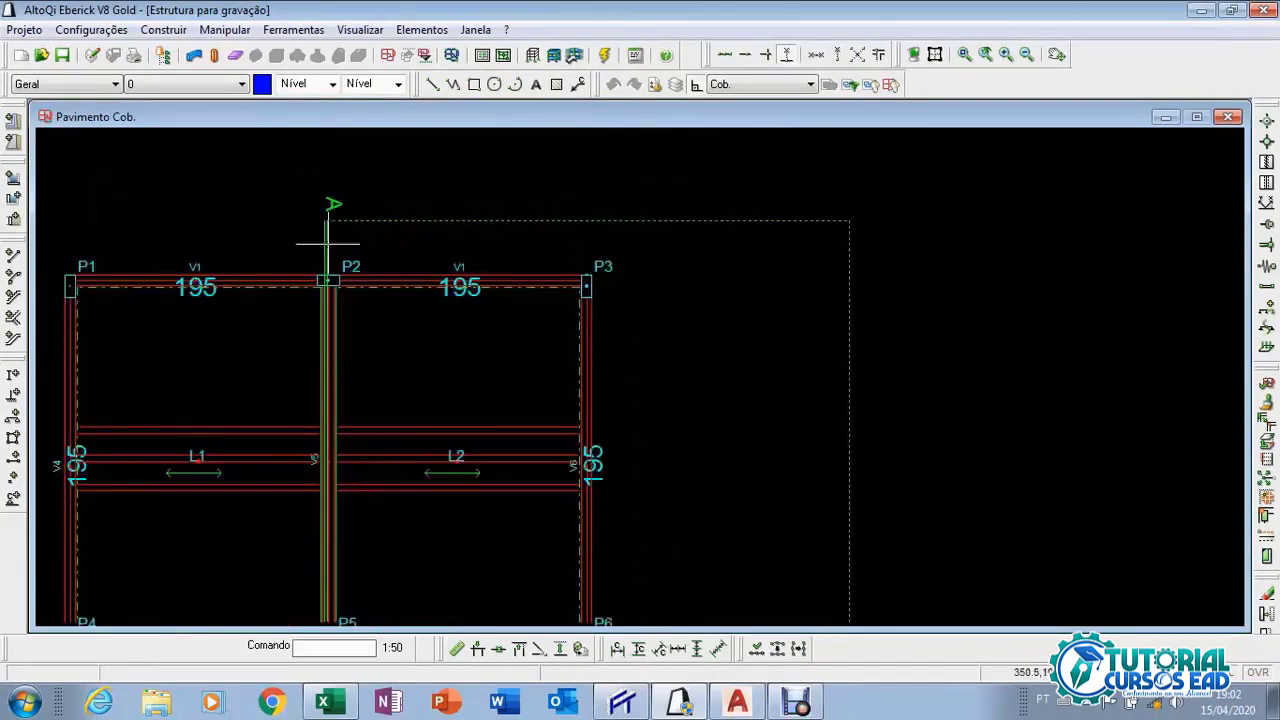
click(327, 243)
click(217, 364)
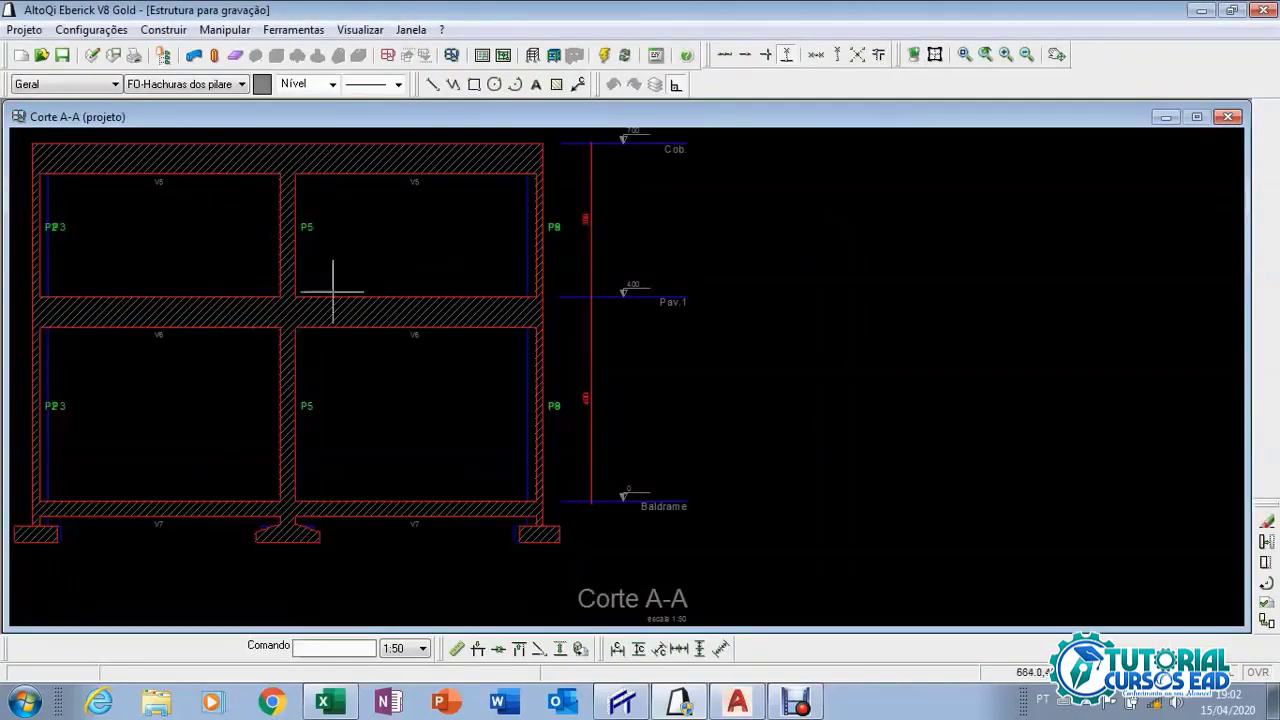
middle_click(226, 372)
middle_click(388, 455)
middle_click(444, 481)
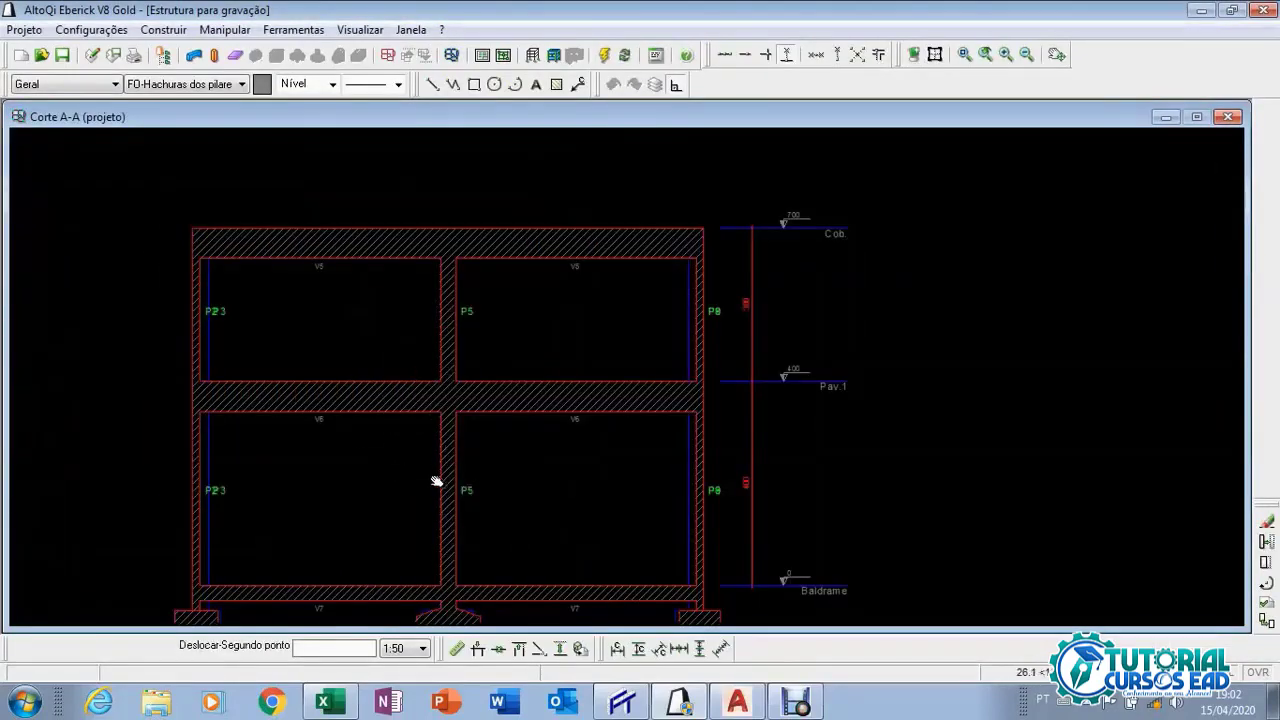
middle_click(367, 407)
Switch to Ftool and display the bending moment, shear force and axial force diagrams of the P2-P5-P8 frame.
click(623, 708)
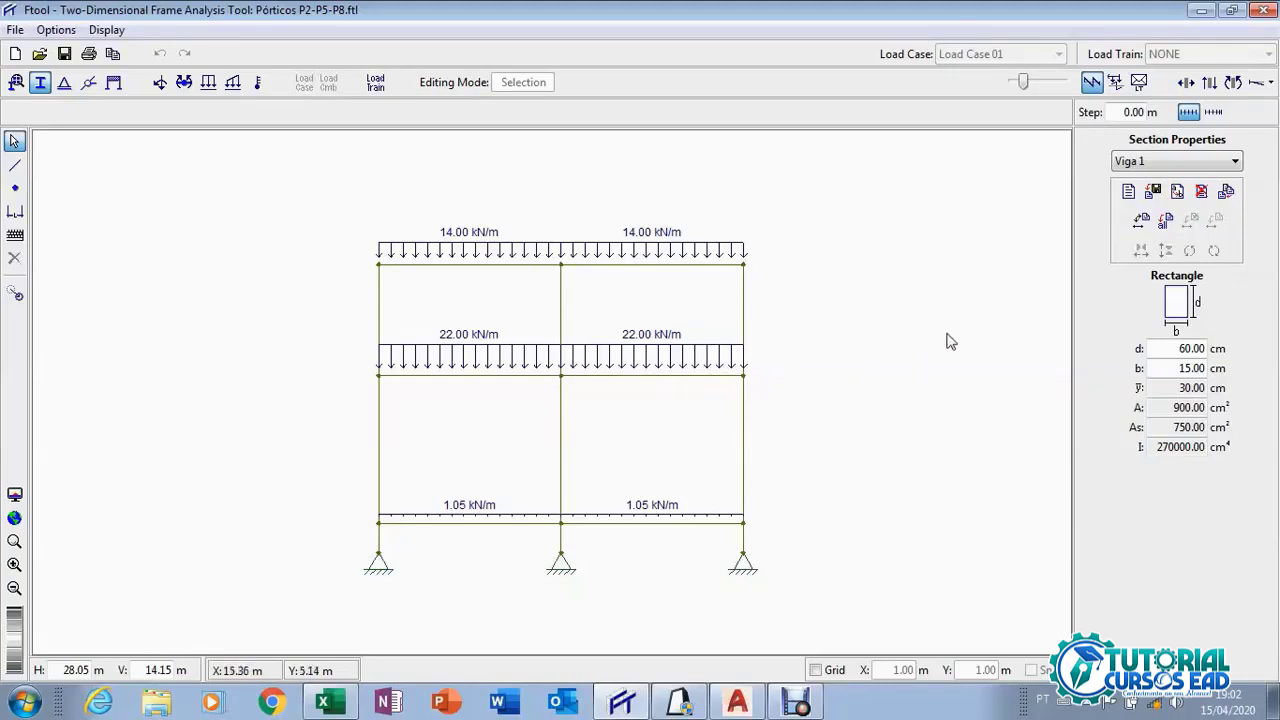
click(1233, 84)
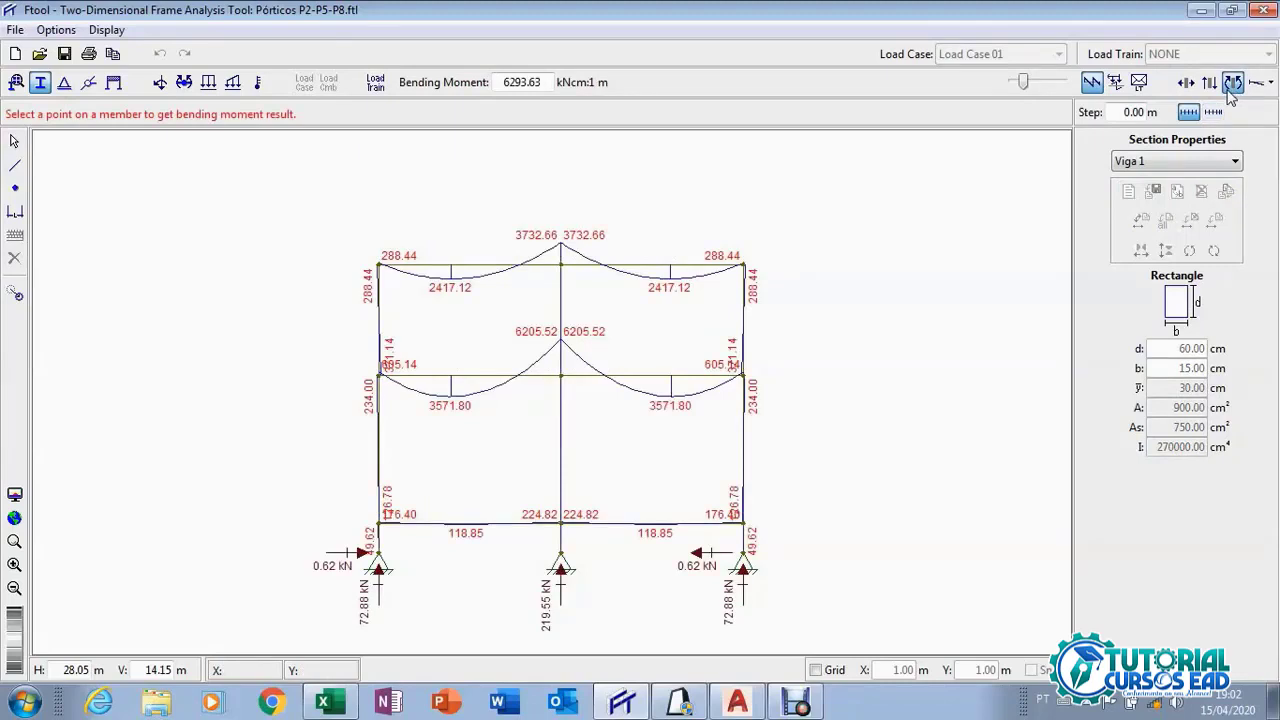
click(1213, 86)
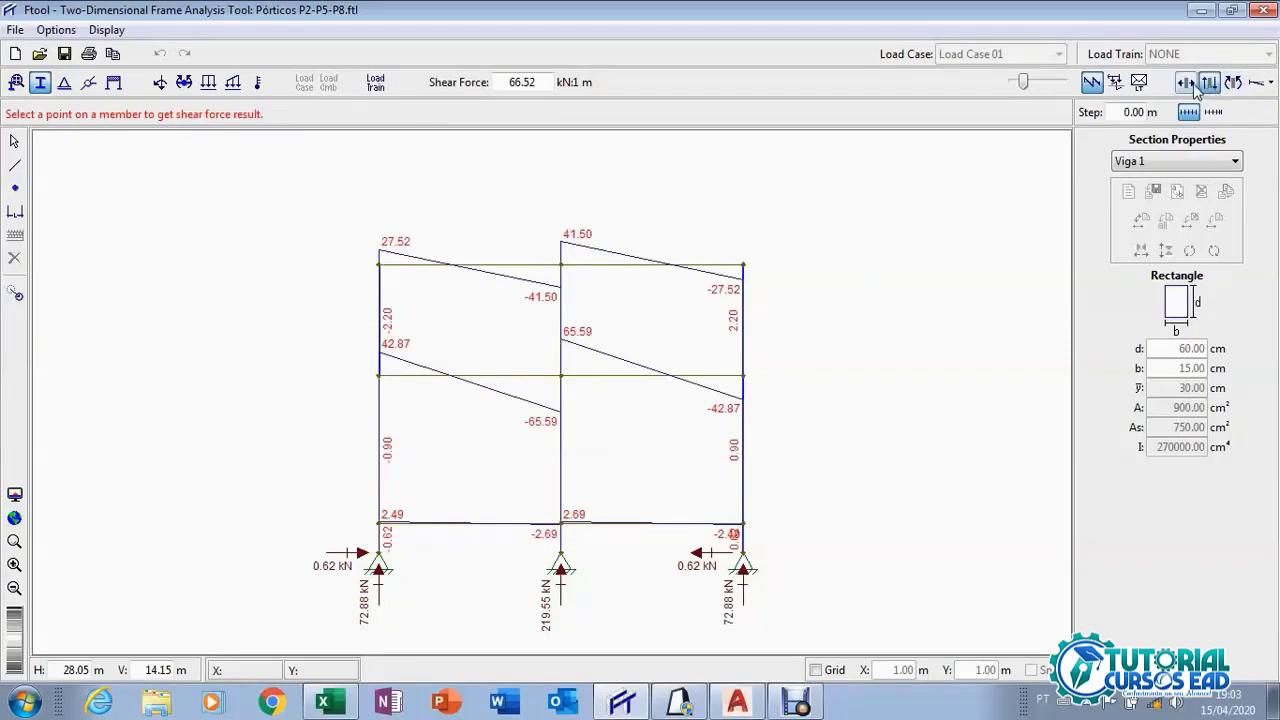
click(1185, 86)
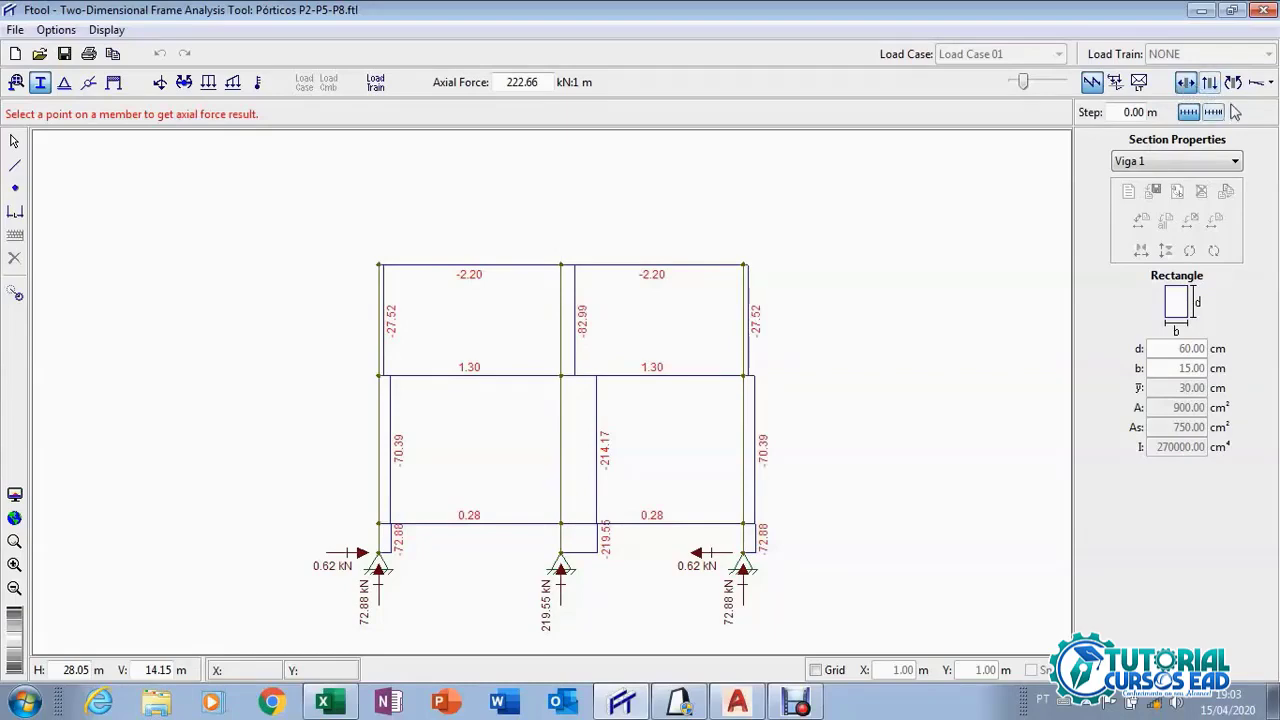
Check the M1 cell note in Excel against the roof beam's bending moment at its first support in Ftool, and return to Excel.
click(323, 703)
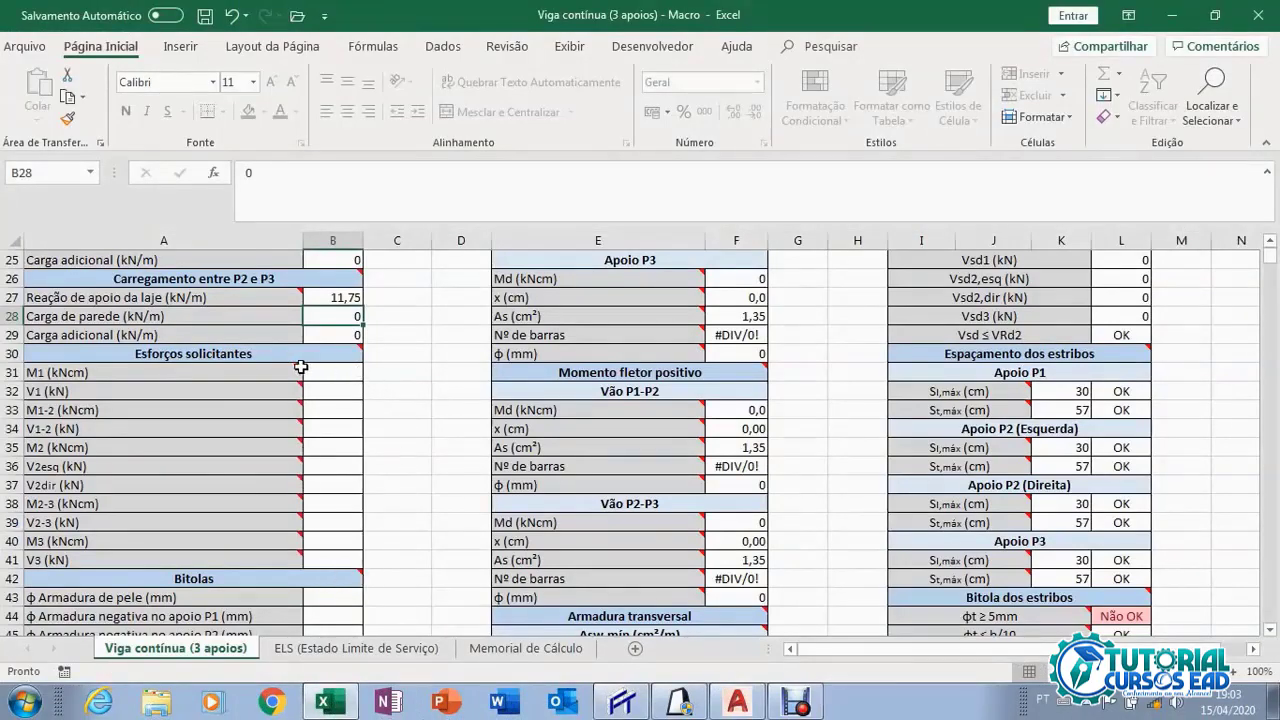
mouse_move(284, 372)
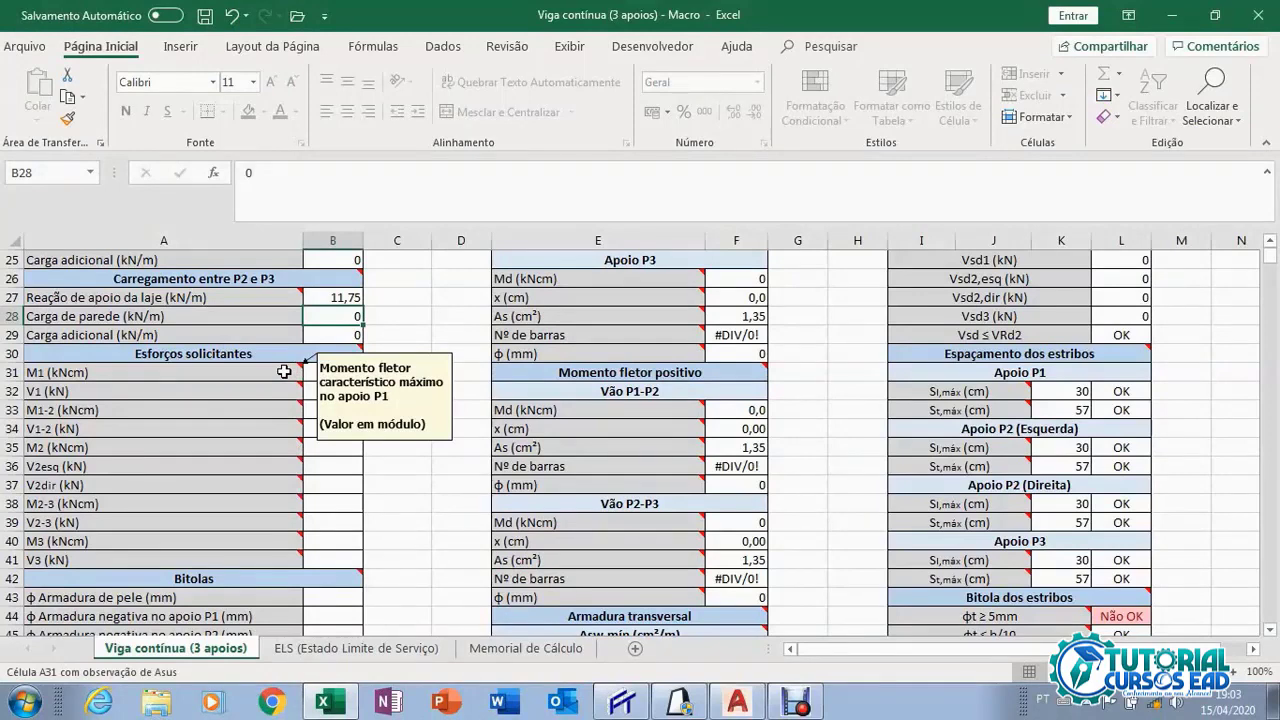
click(621, 703)
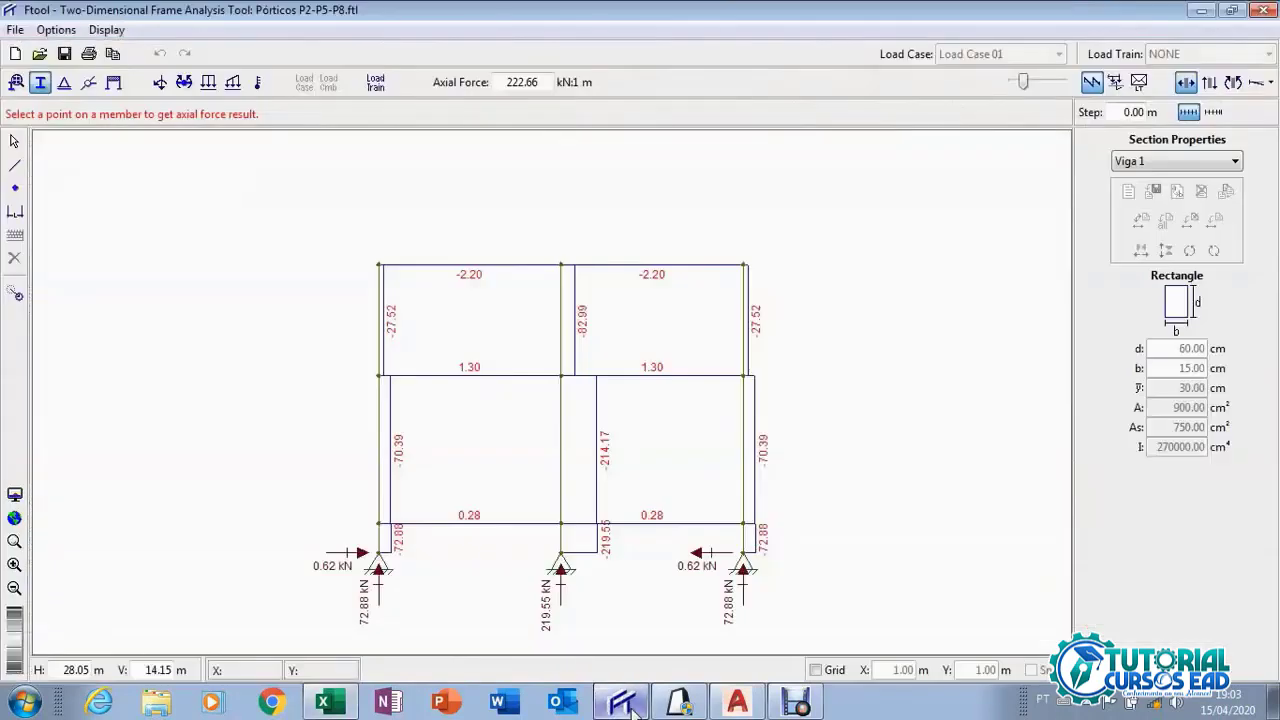
click(1233, 83)
scroll(389, 271, up, 3)
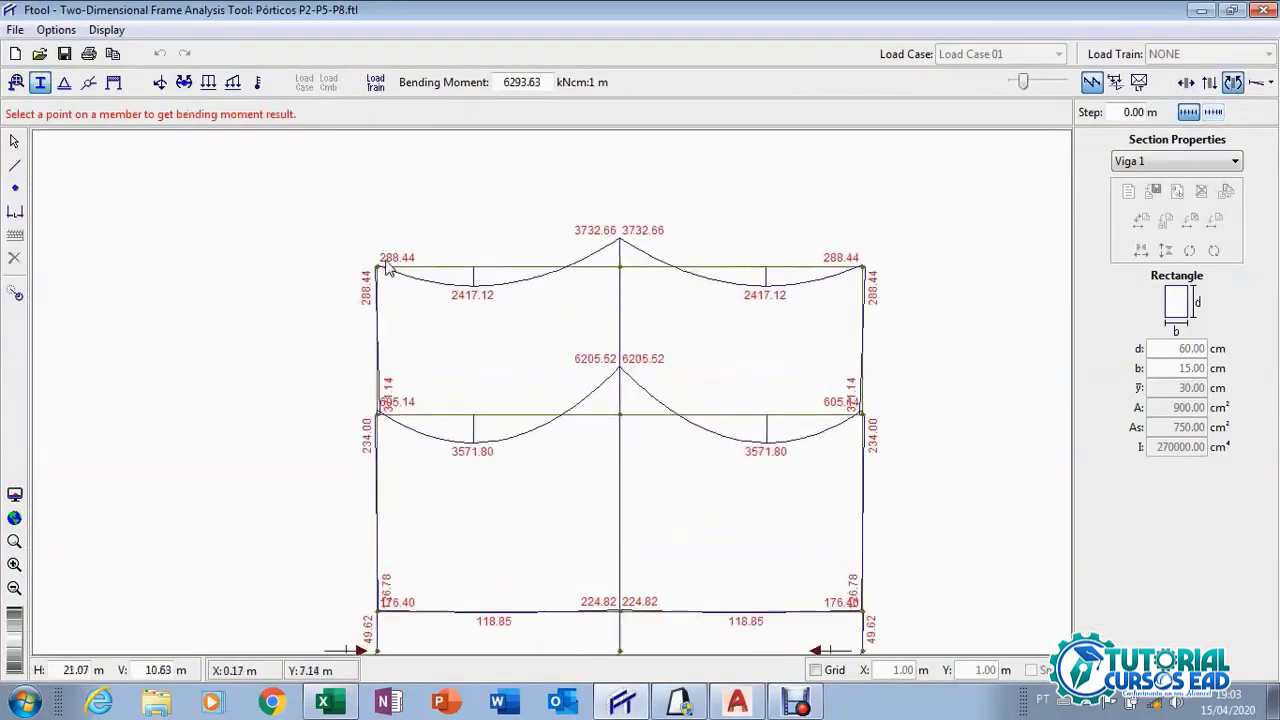
scroll(389, 271, up, 3)
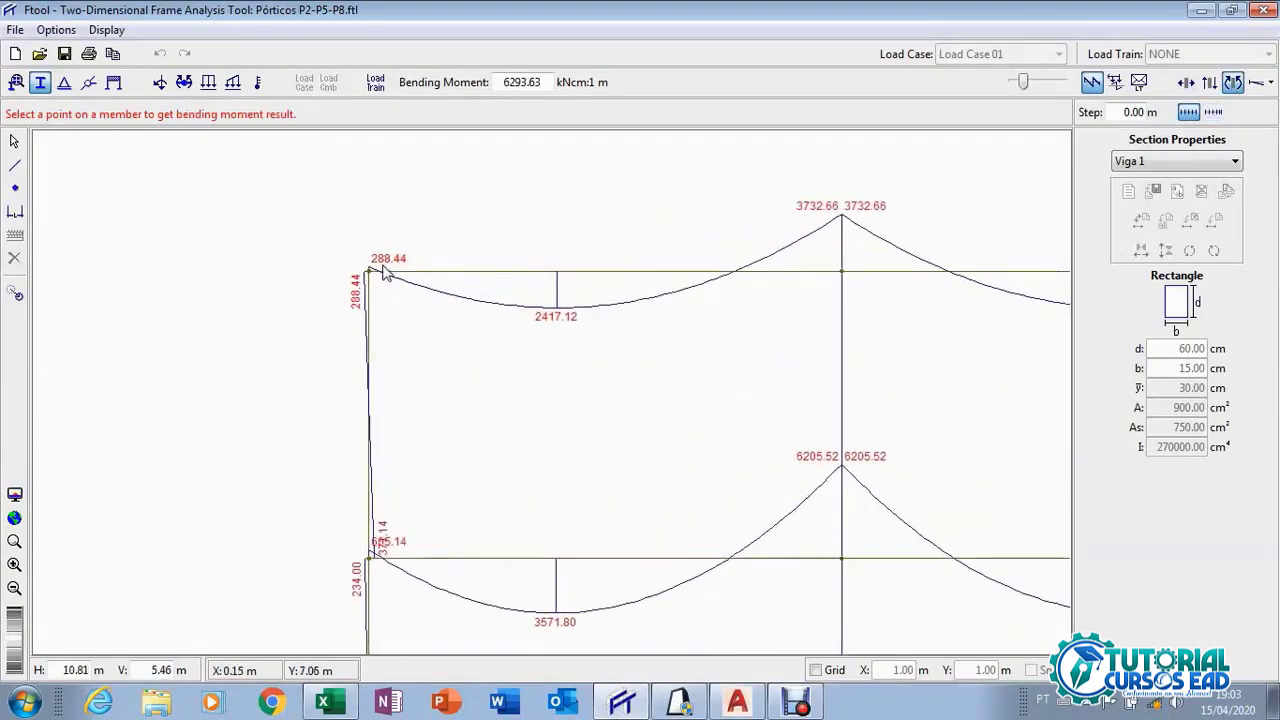
click(323, 703)
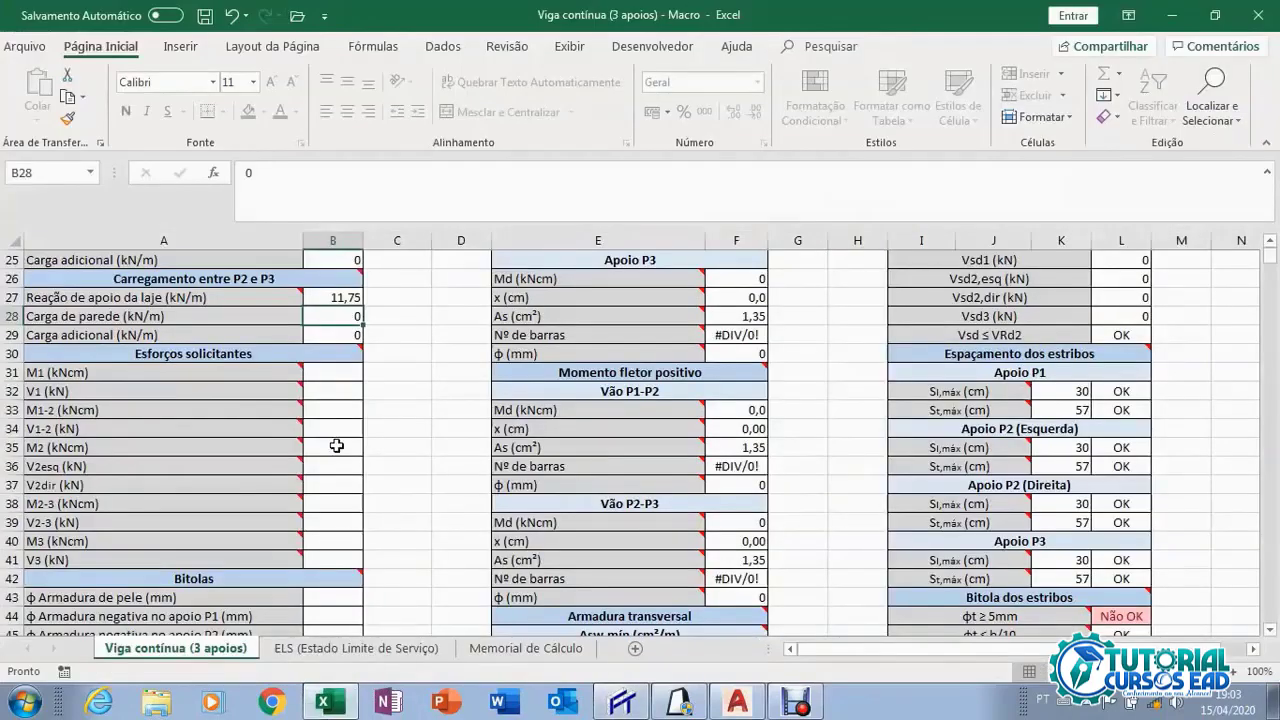
Enter 288,44 kNcm as the M1 bending moment under Esforços solicitantes.
click(347, 372)
text(2)
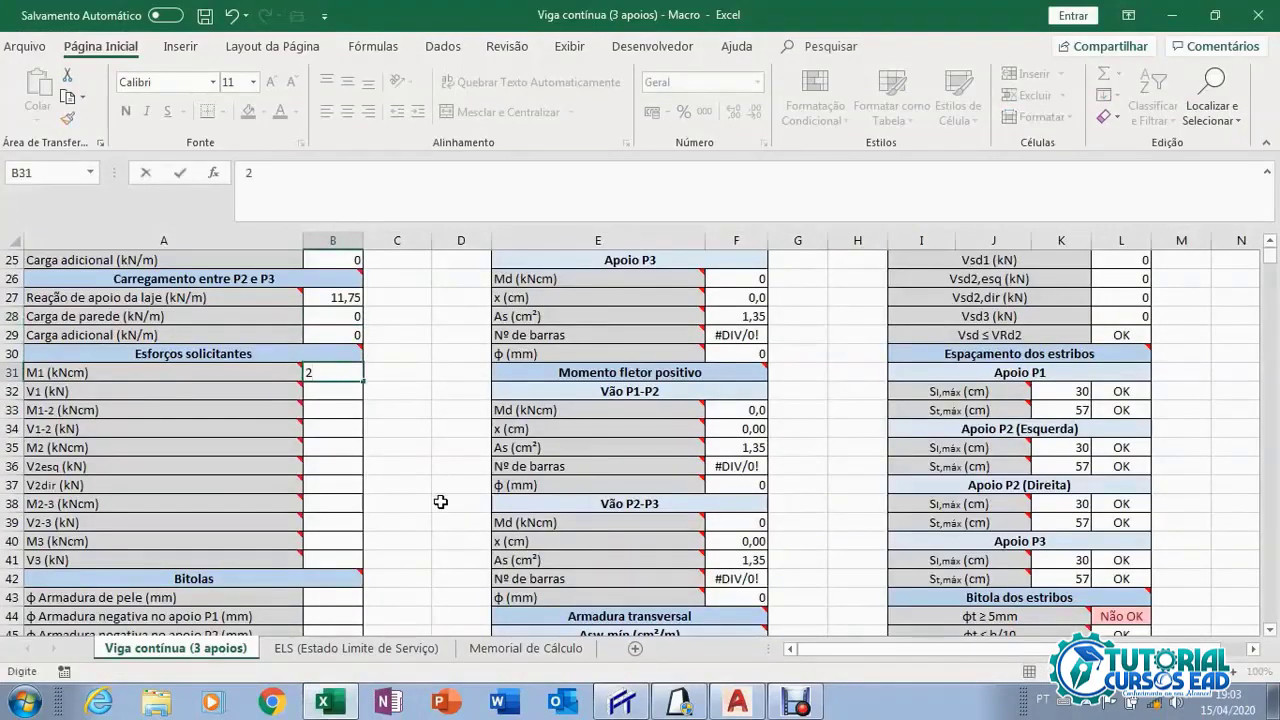
text(88,44)
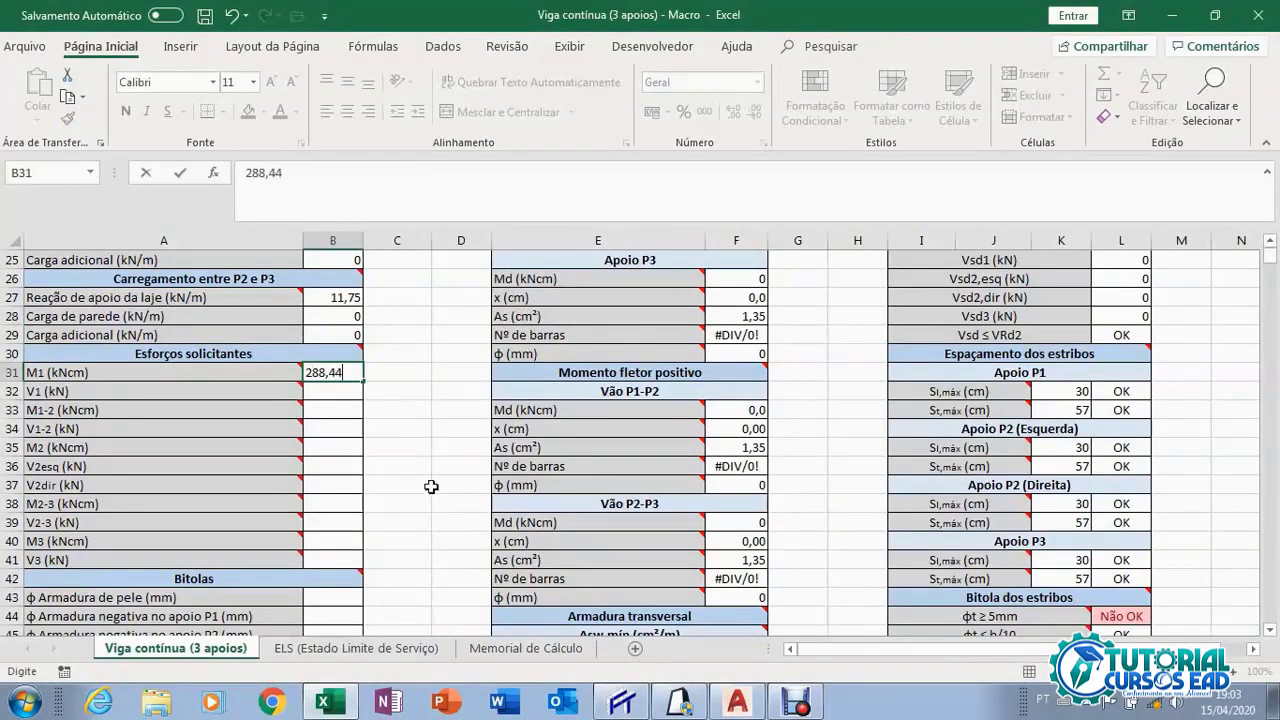
click(340, 391)
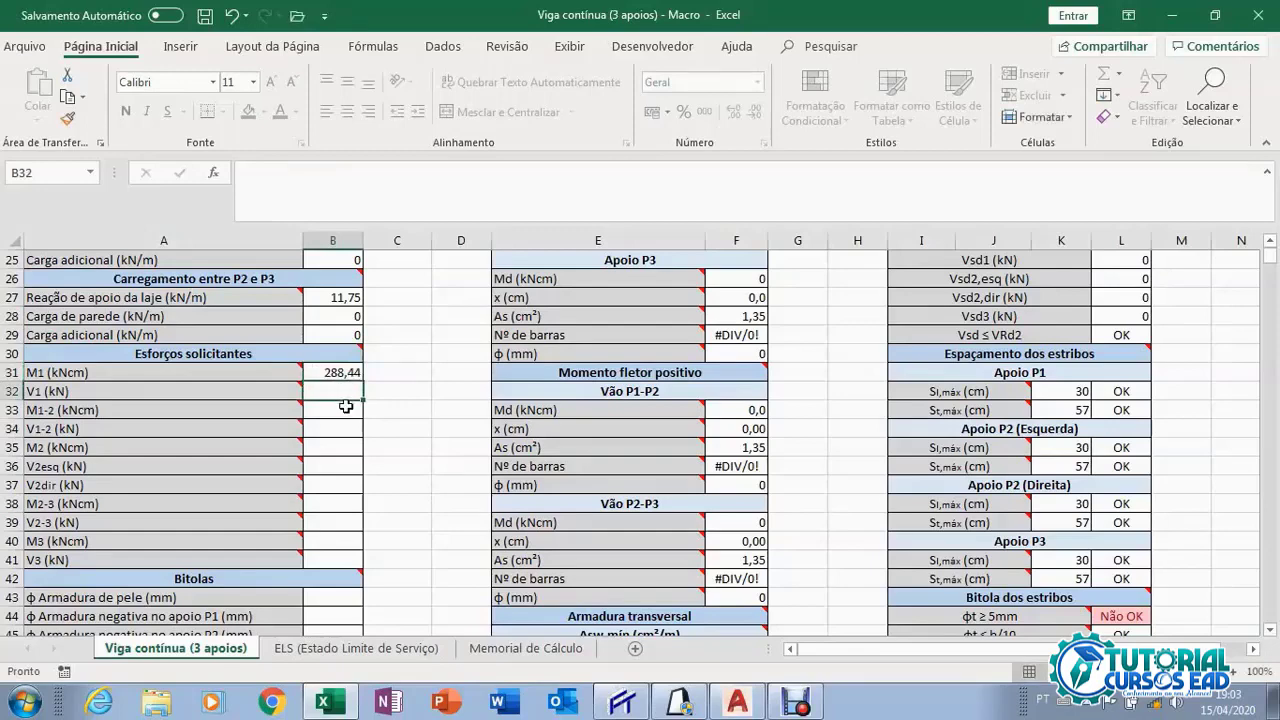
Look up the roof beam's positive moment in the first span in Ftool and enter M1-2 as 2417,12 kNcm in Excel.
click(345, 406)
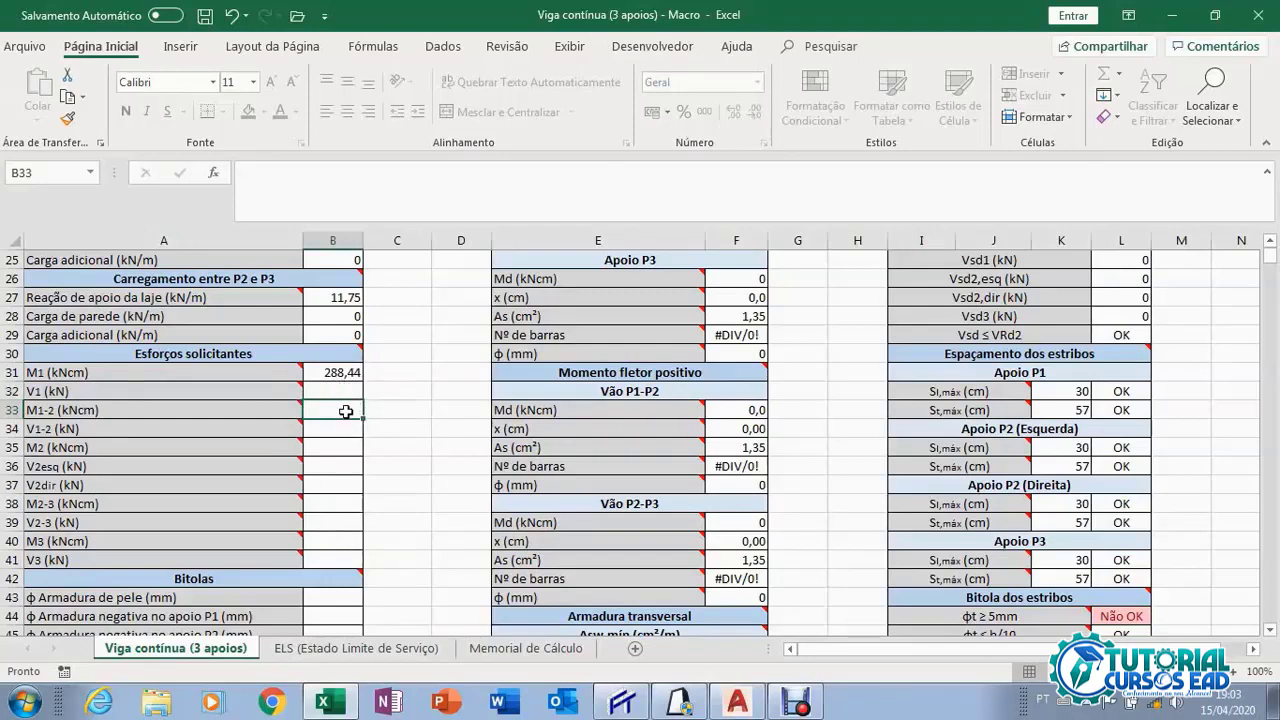
mouse_move(288, 412)
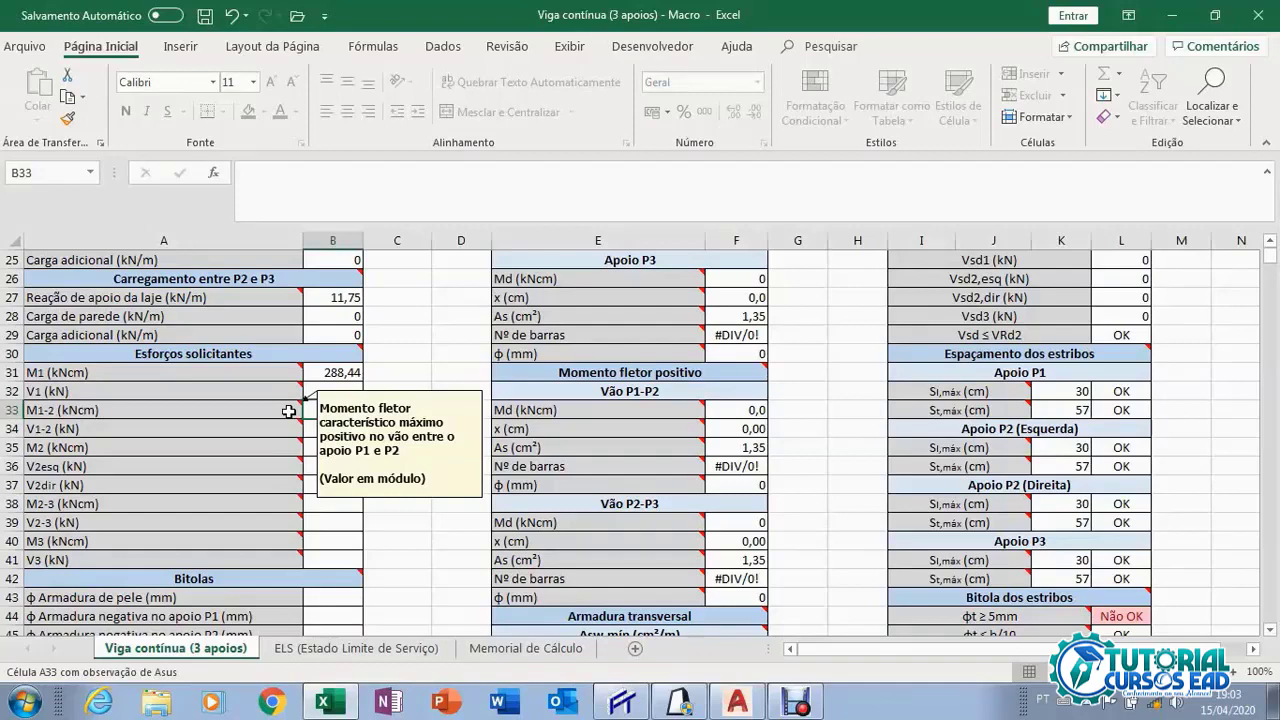
click(621, 703)
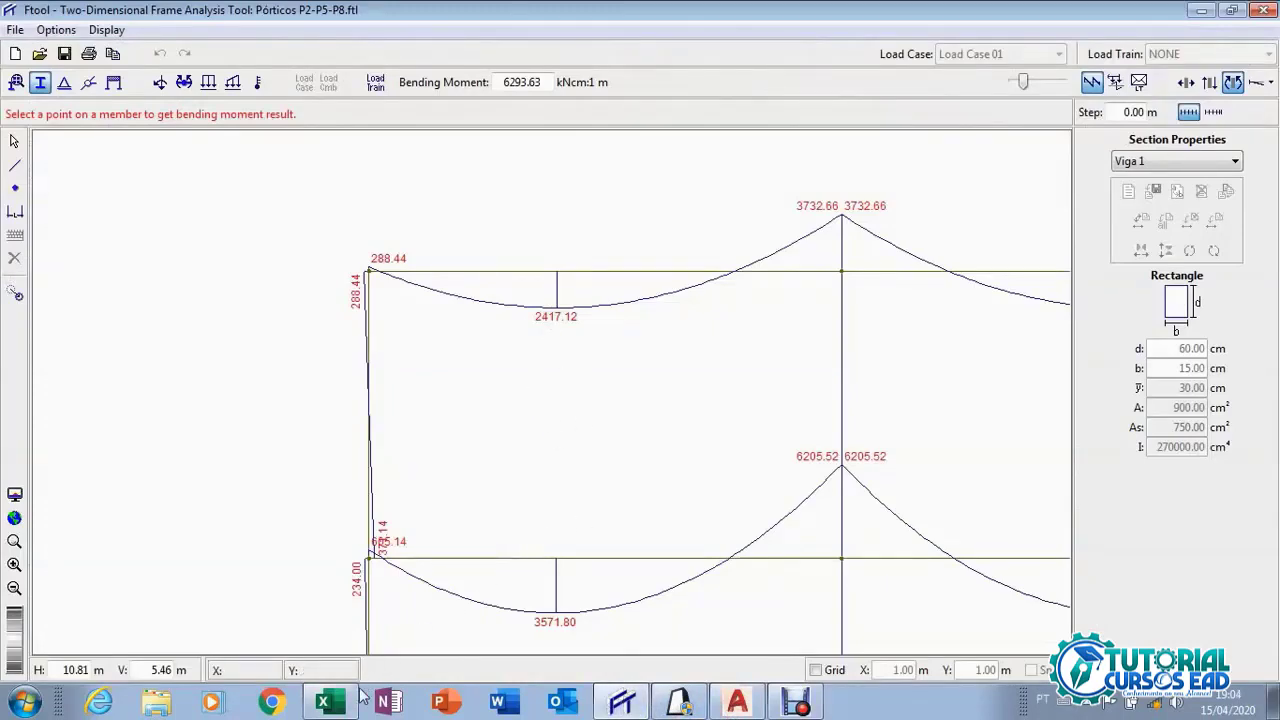
click(323, 703)
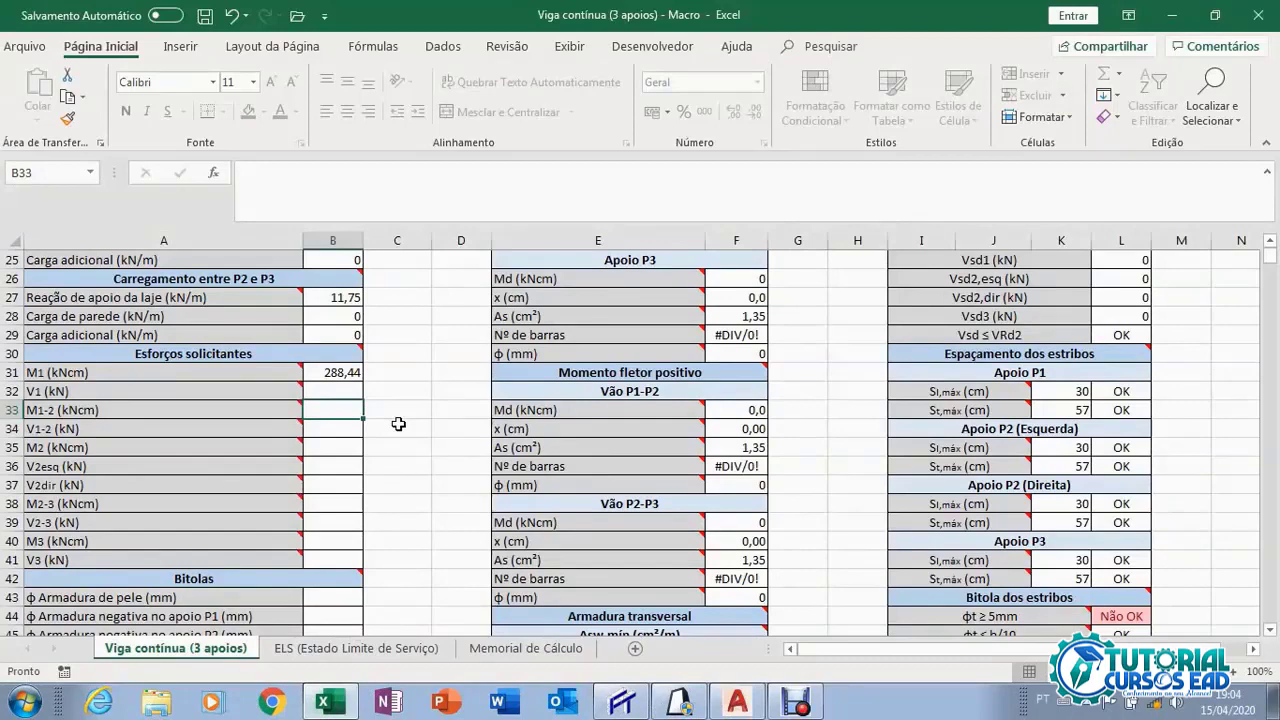
text(2417,12)
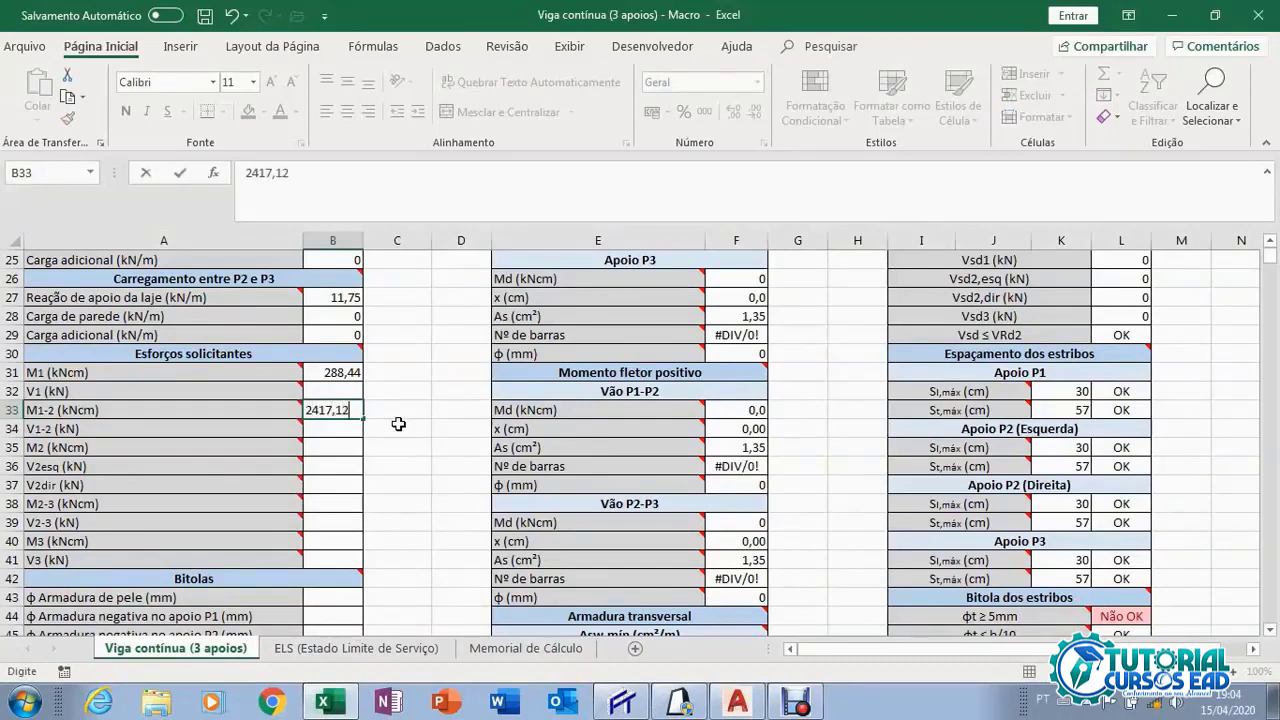
key(Return)
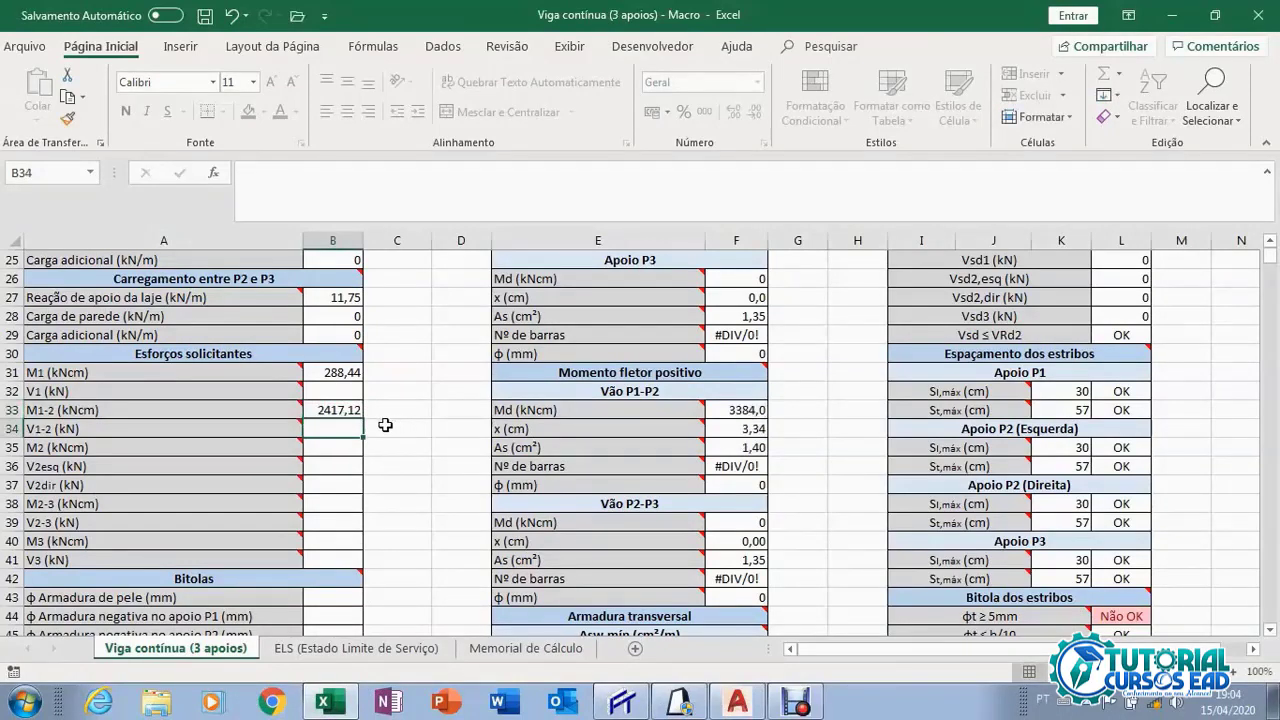
Look up the roof beam's moment at the middle support in Ftool and enter M2 as 3732,66 kNcm in Excel.
mouse_move(286, 448)
key(Return)
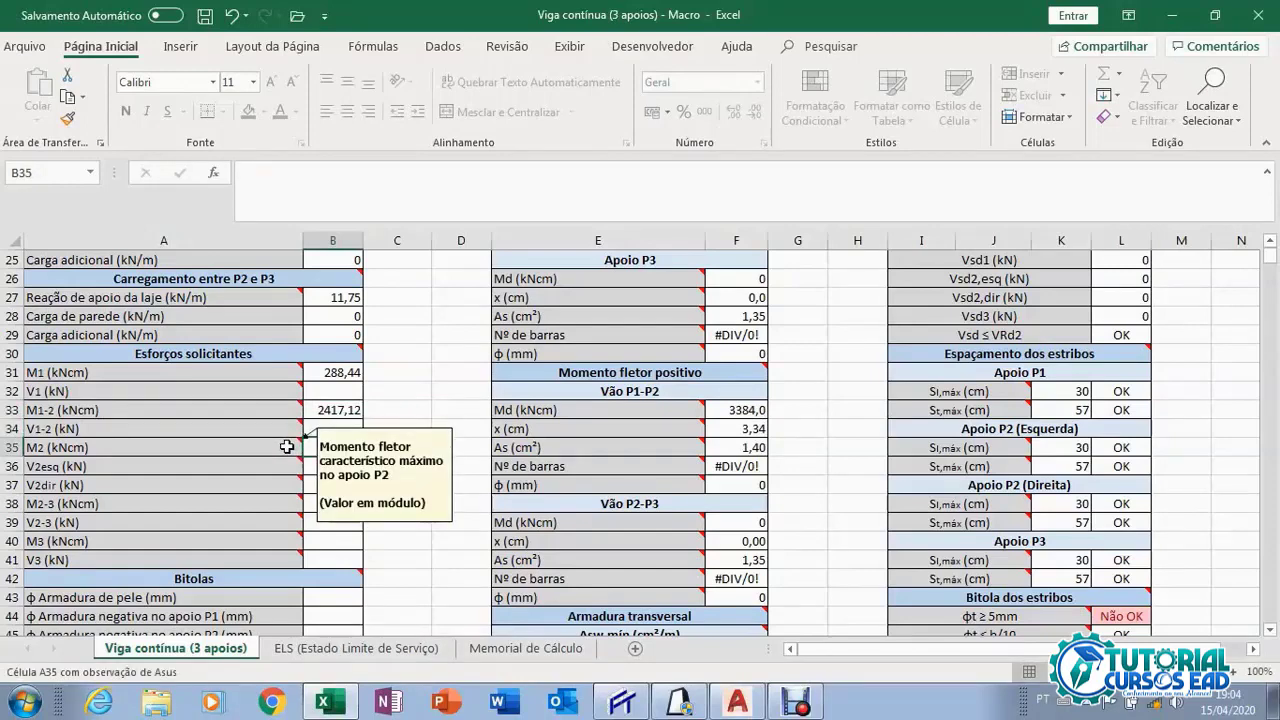
click(622, 703)
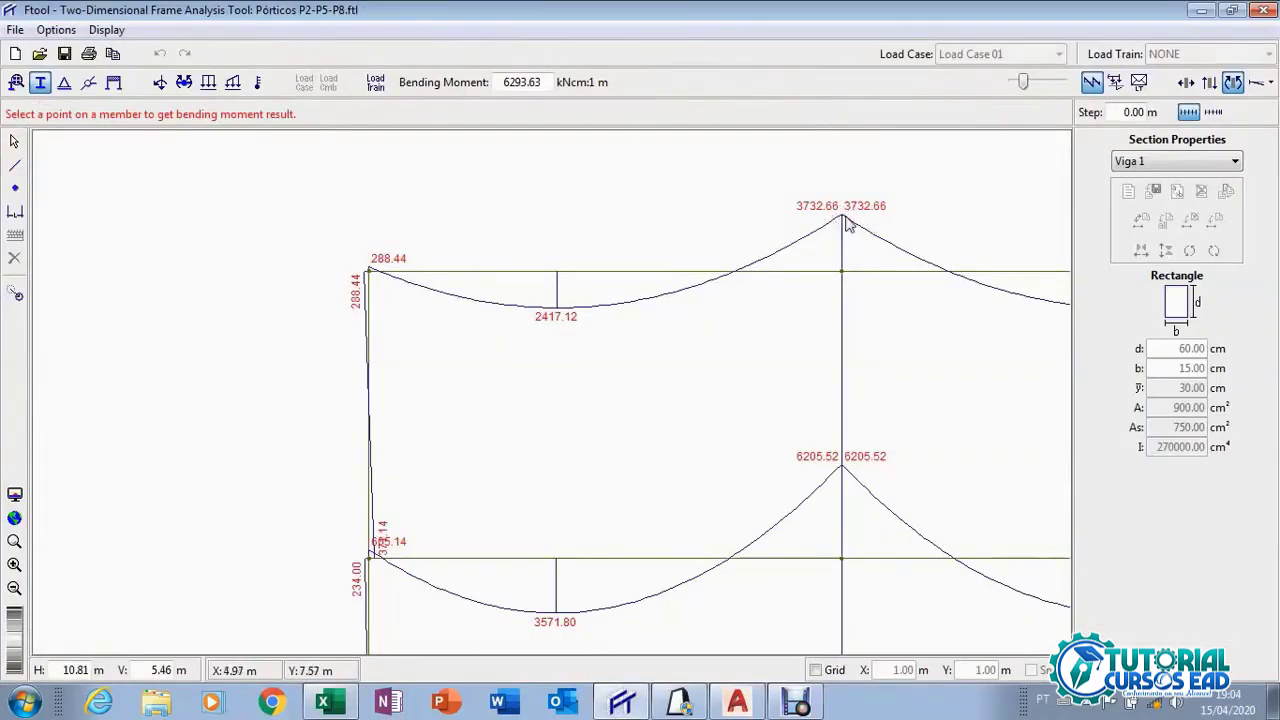
scroll(754, 251, up, 3)
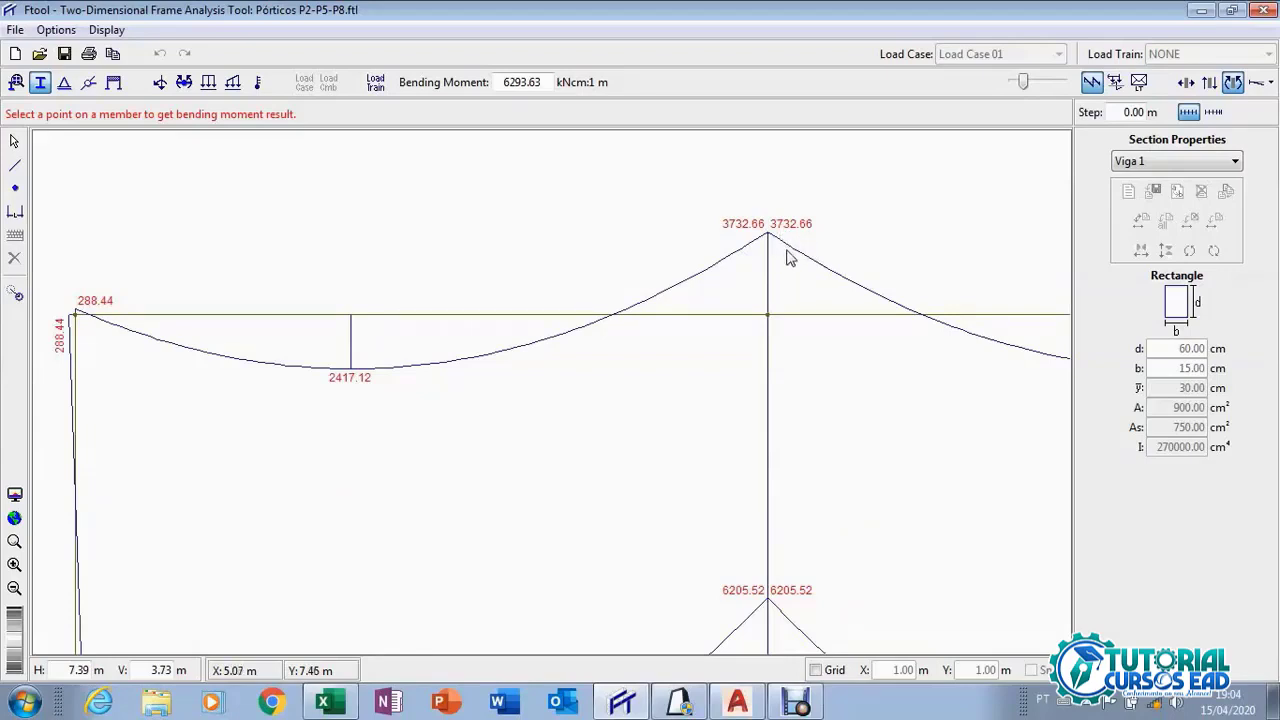
click(330, 703)
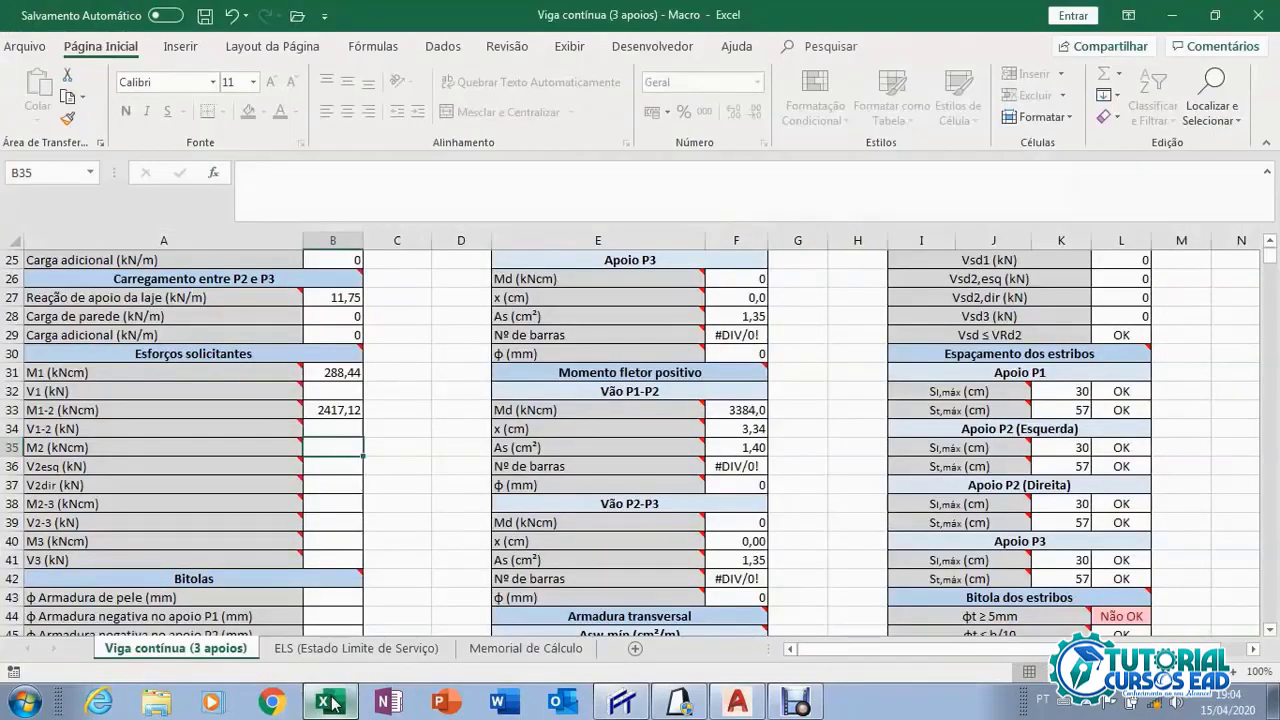
click(331, 703)
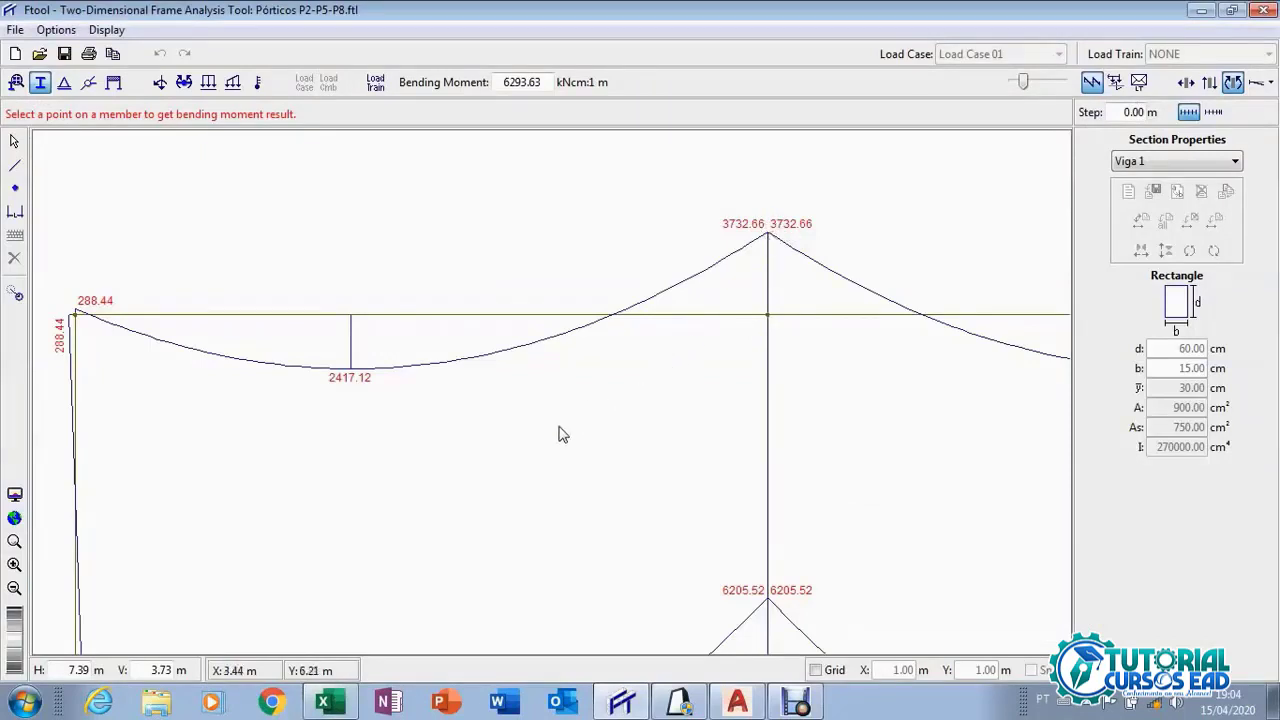
click(333, 703)
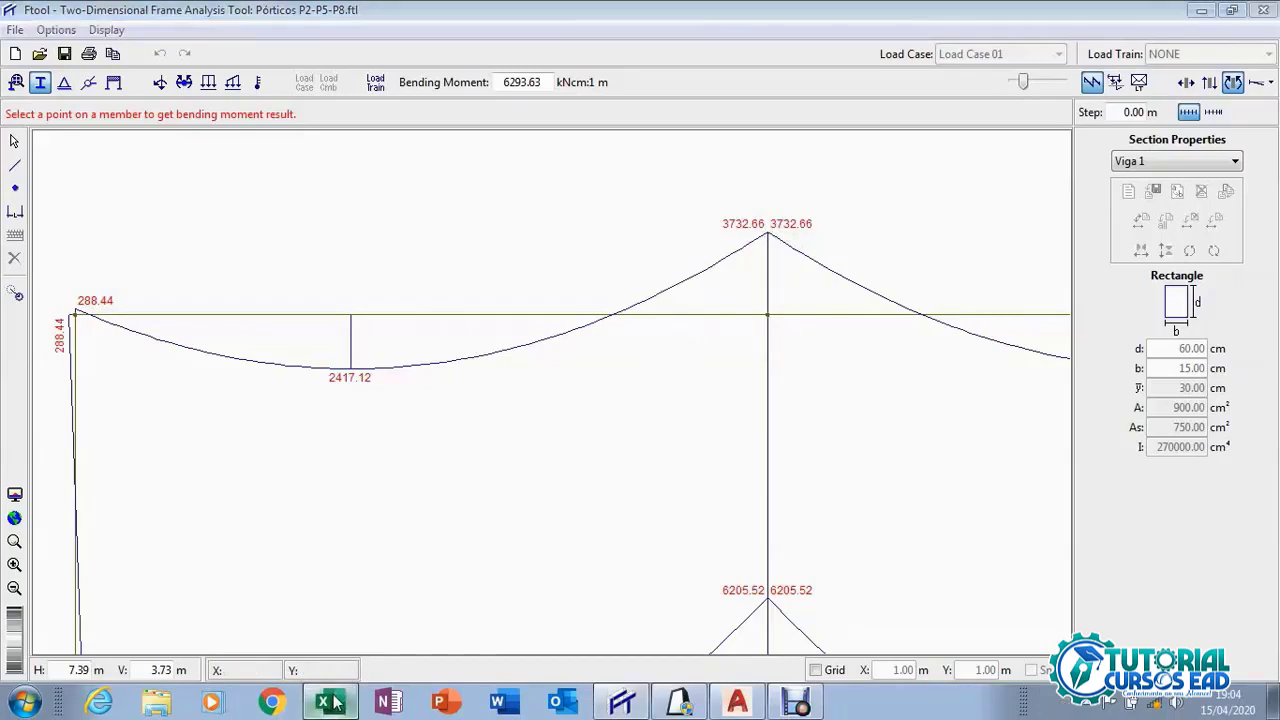
text(373)
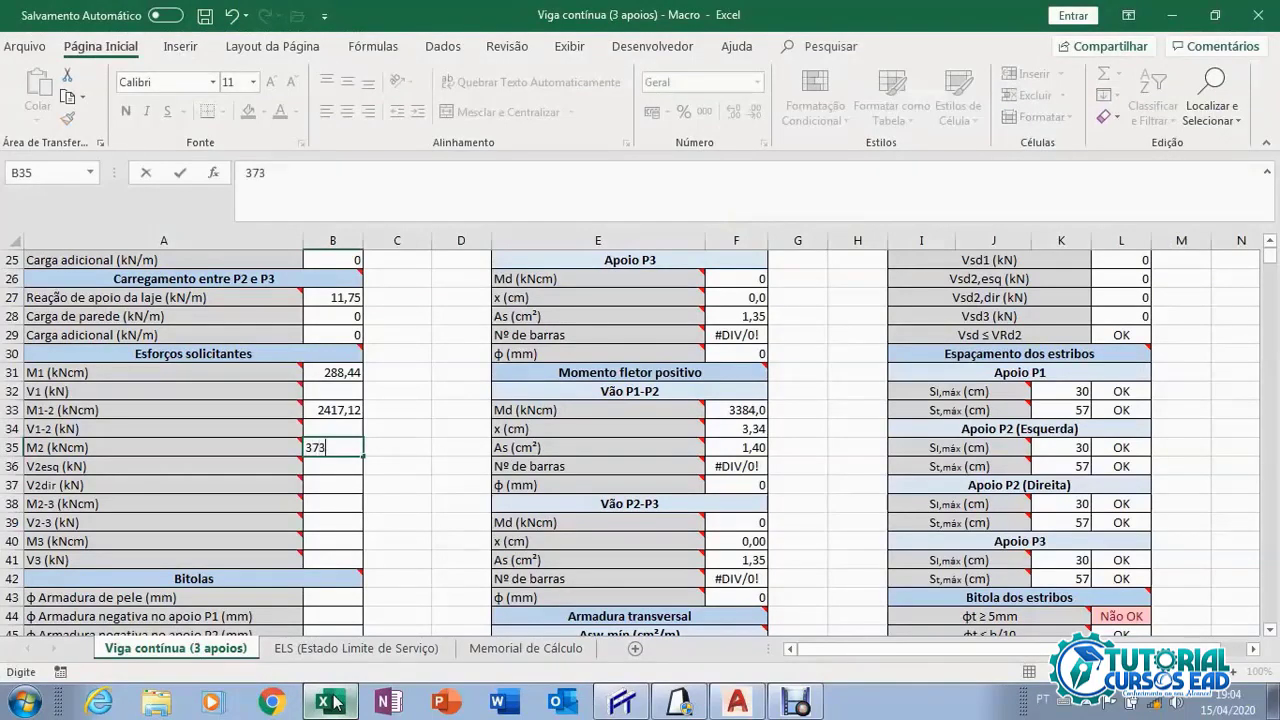
text(2)
click(333, 703)
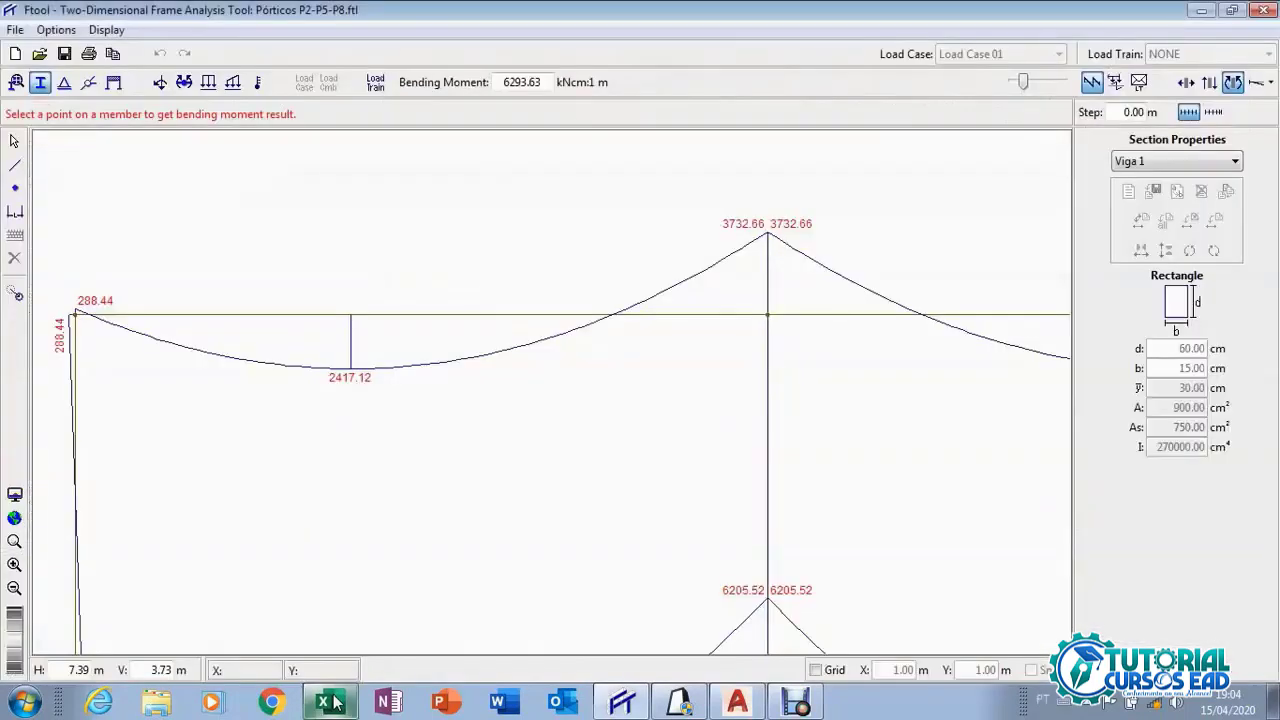
click(333, 703)
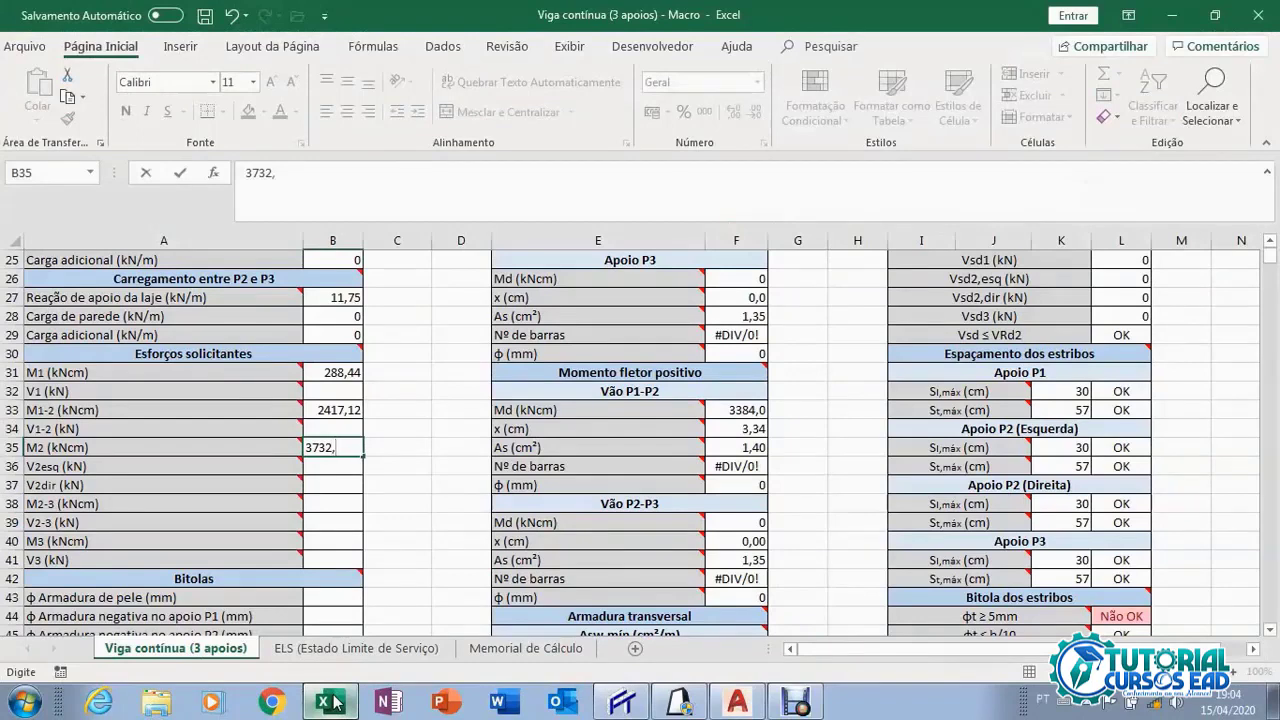
text(66)
click(333, 468)
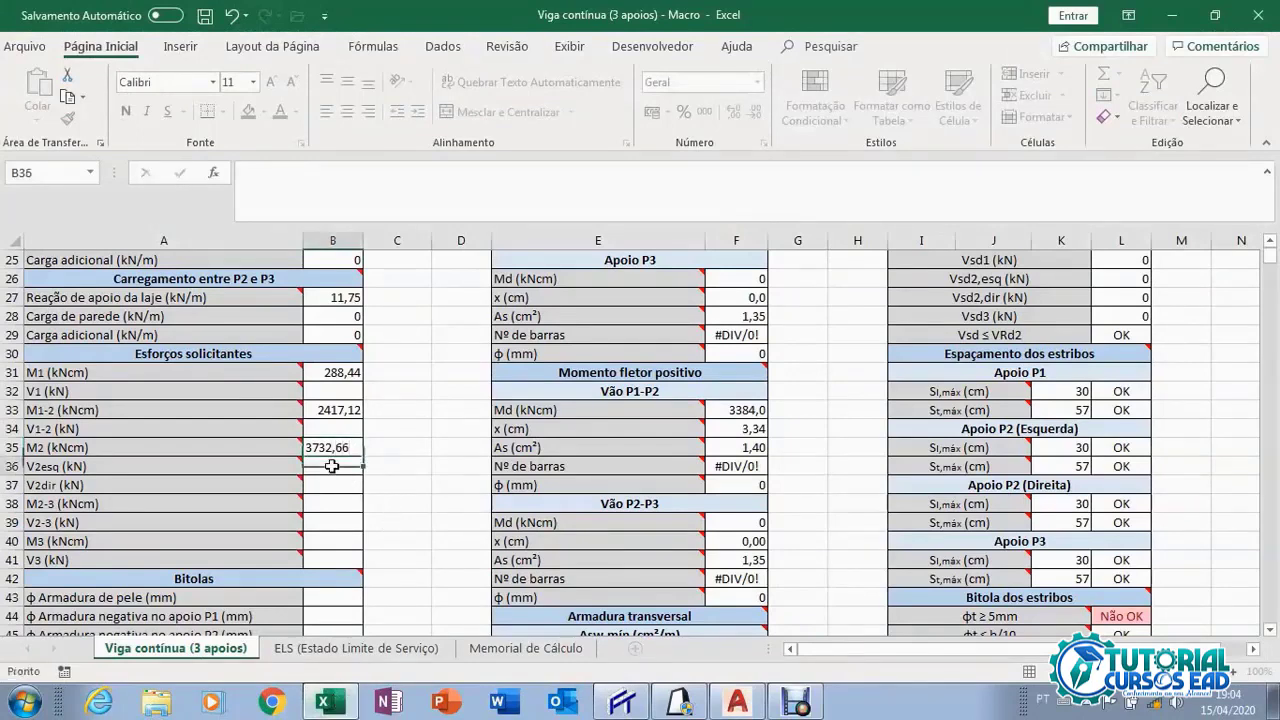
Select the M2-3 cell and examine its note and the beam diagram's span between P2 and P3.
click(334, 505)
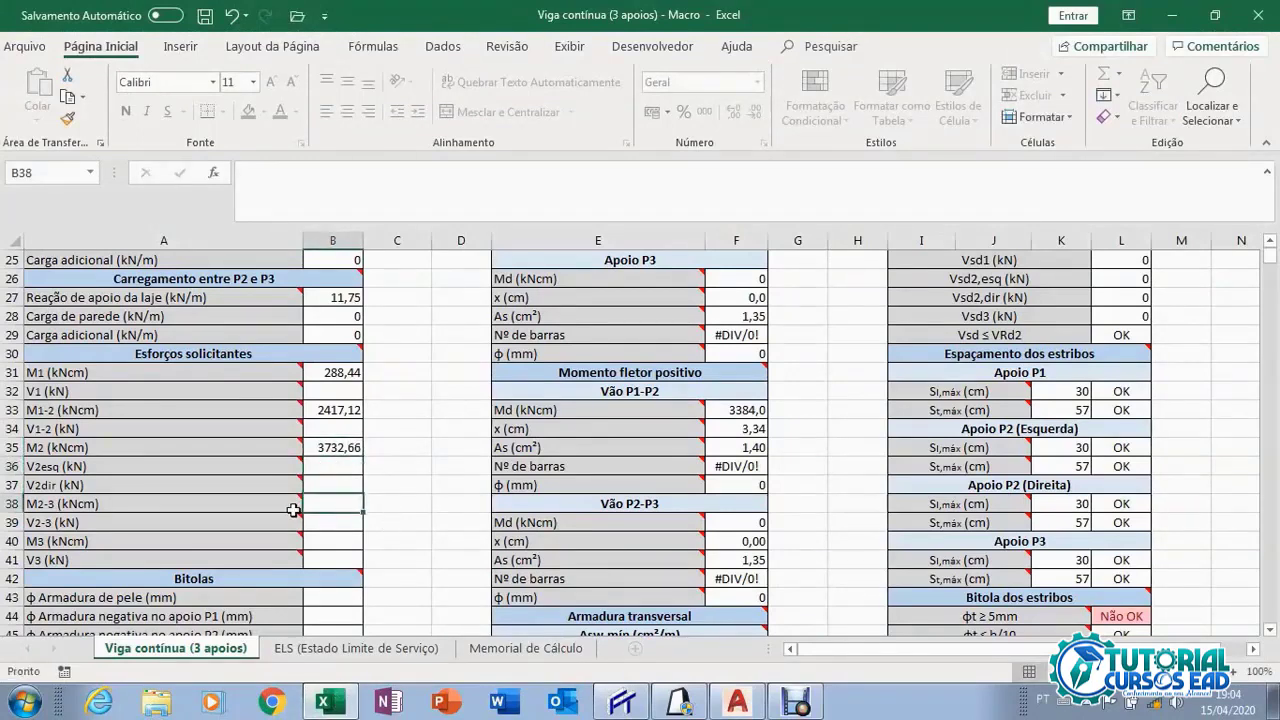
mouse_move(285, 507)
scroll(500, 392, up, 6)
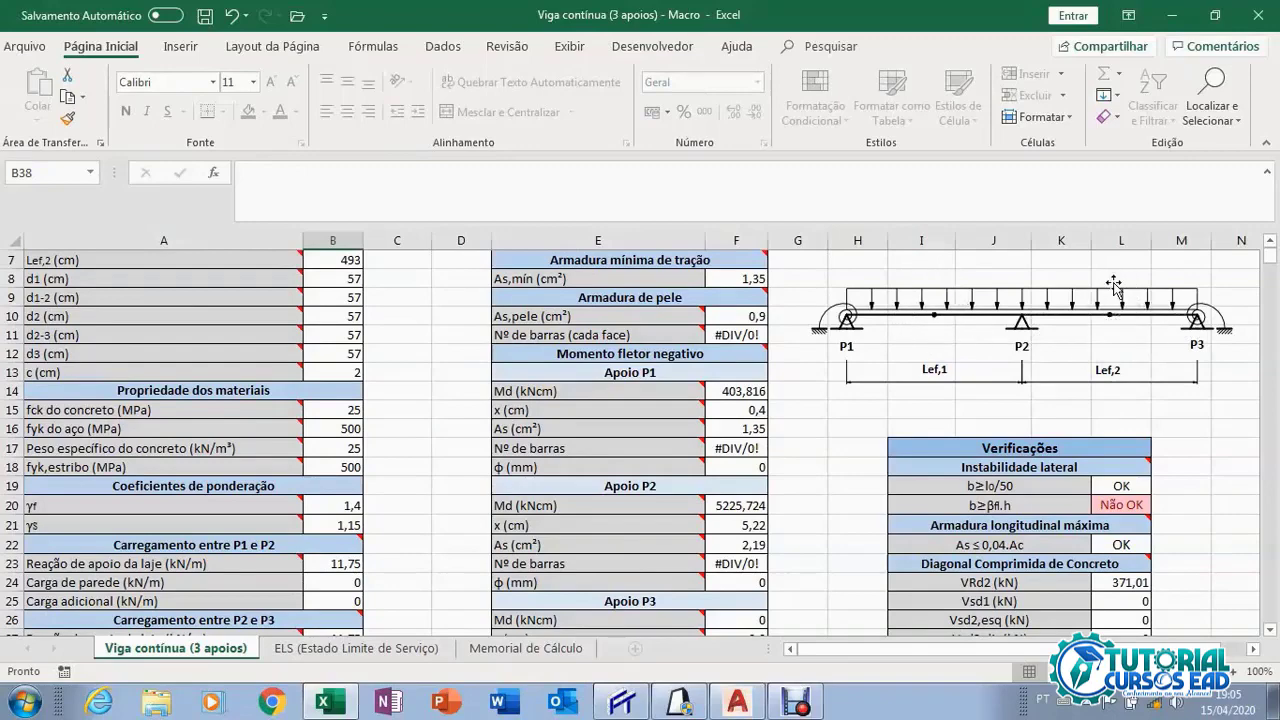
scroll(705, 366, down, 2)
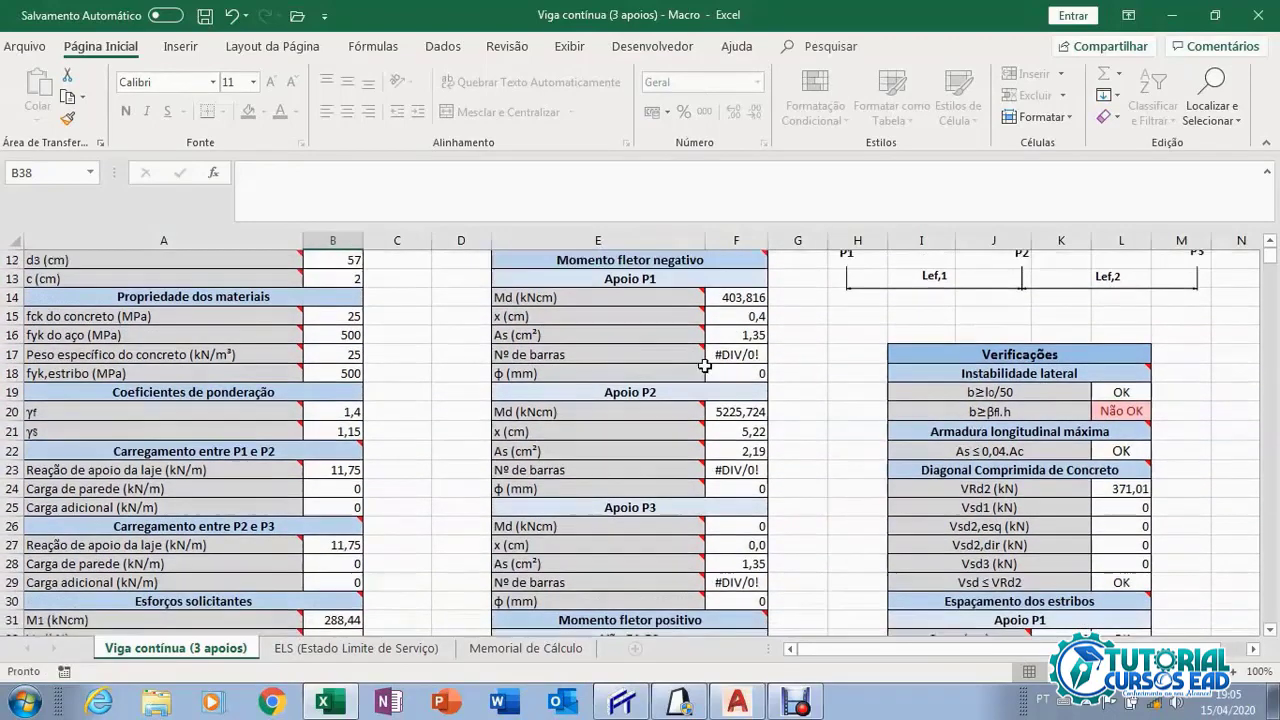
scroll(705, 366, up, 2)
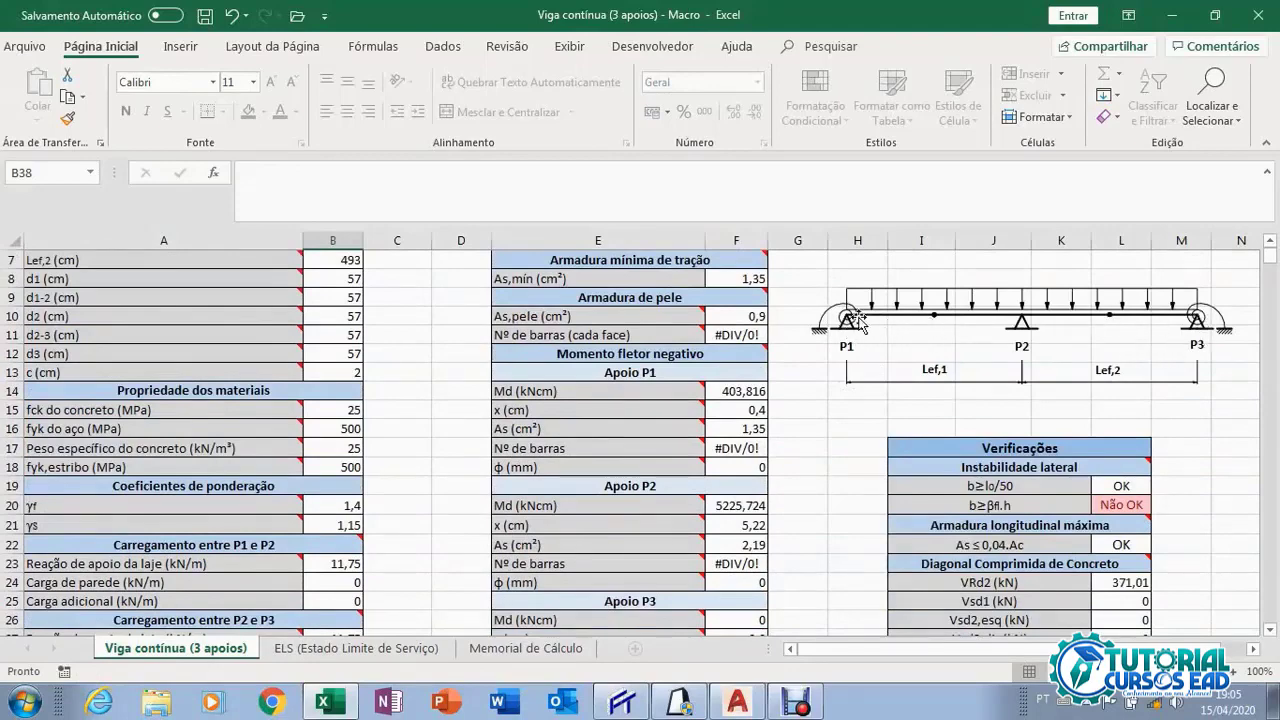
scroll(486, 416, down, 5)
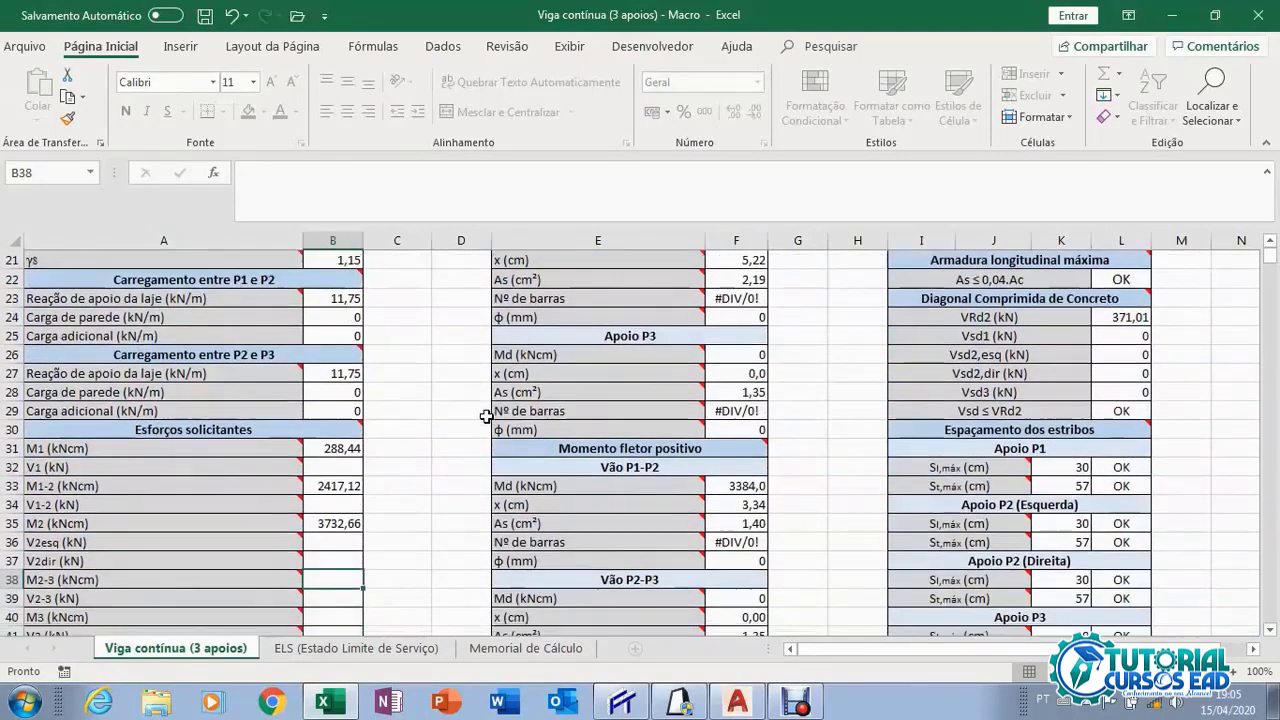
scroll(486, 416, down, 2)
mouse_move(278, 441)
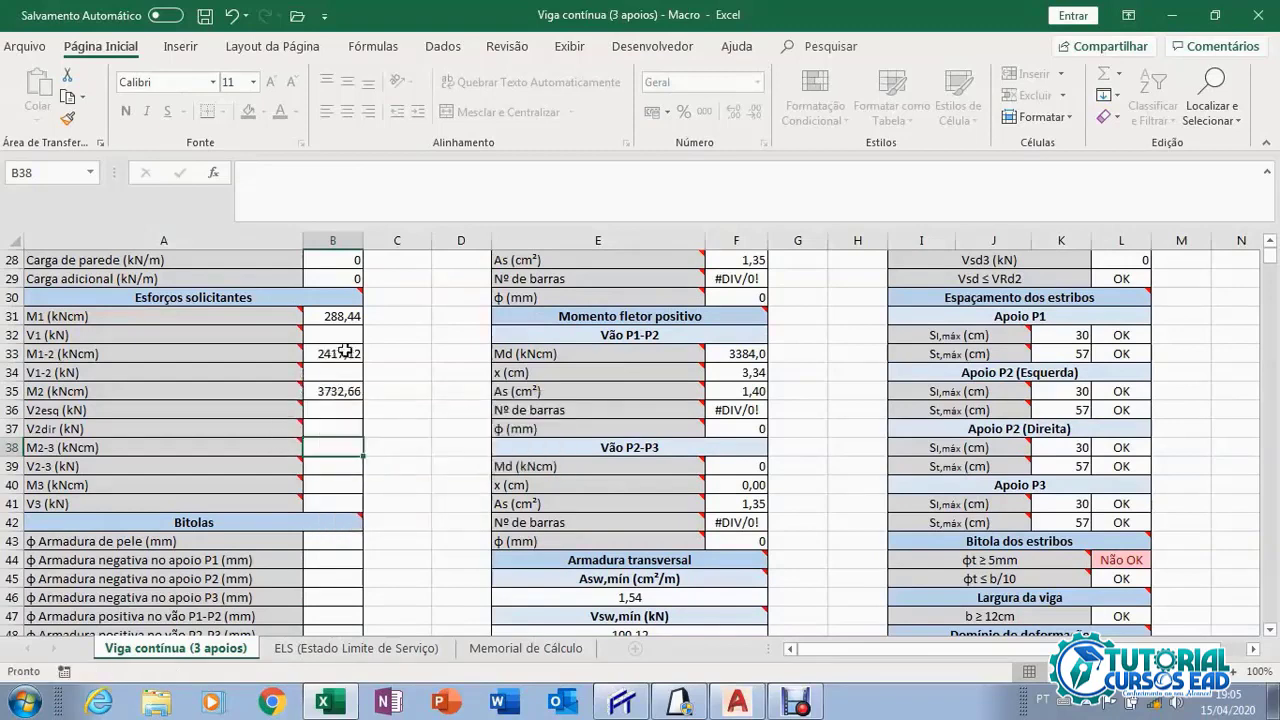
Look up the roof beam's positive moment in the second span in Ftool and enter M2-3 as 2417,12 kNcm in Excel.
click(622, 703)
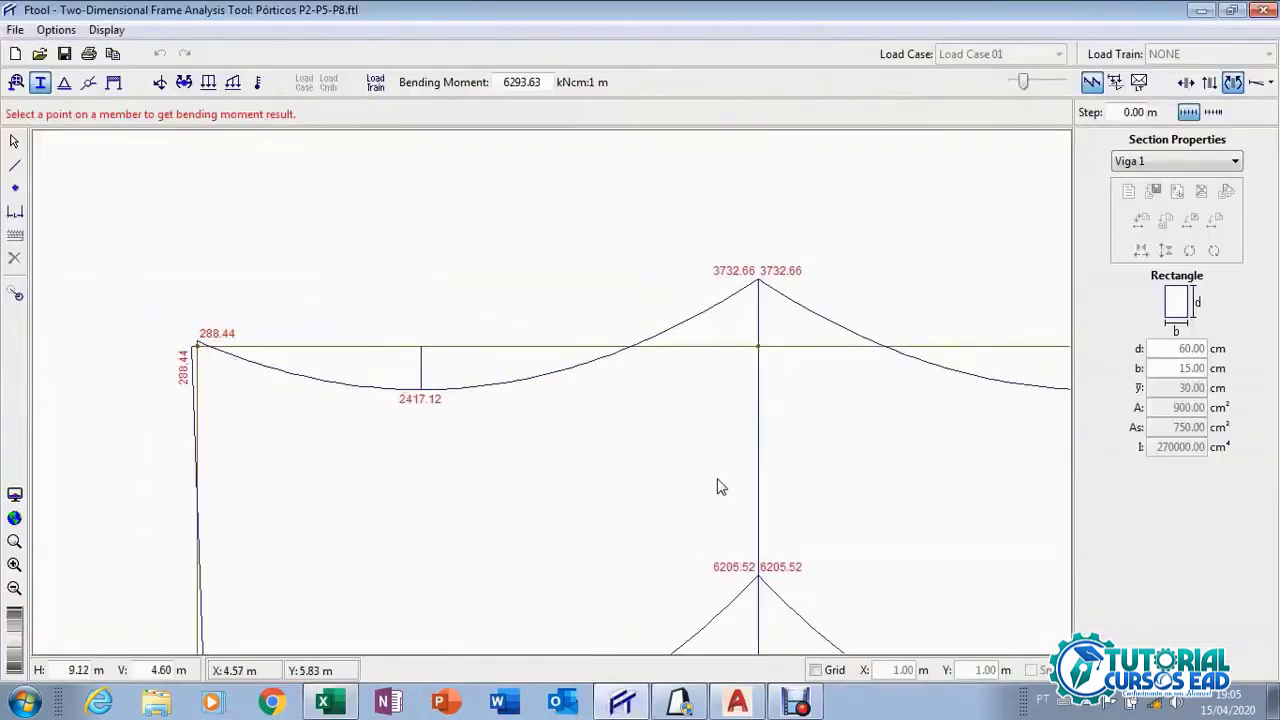
drag(882, 447, 629, 429)
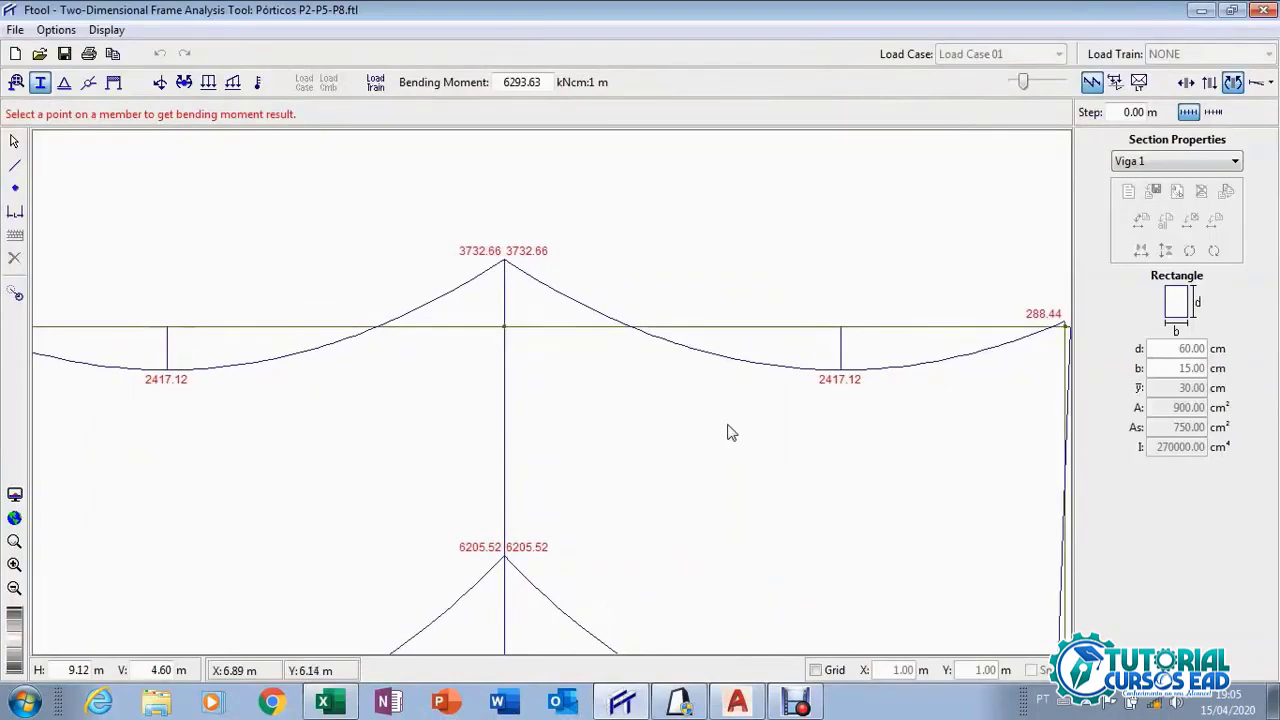
click(325, 703)
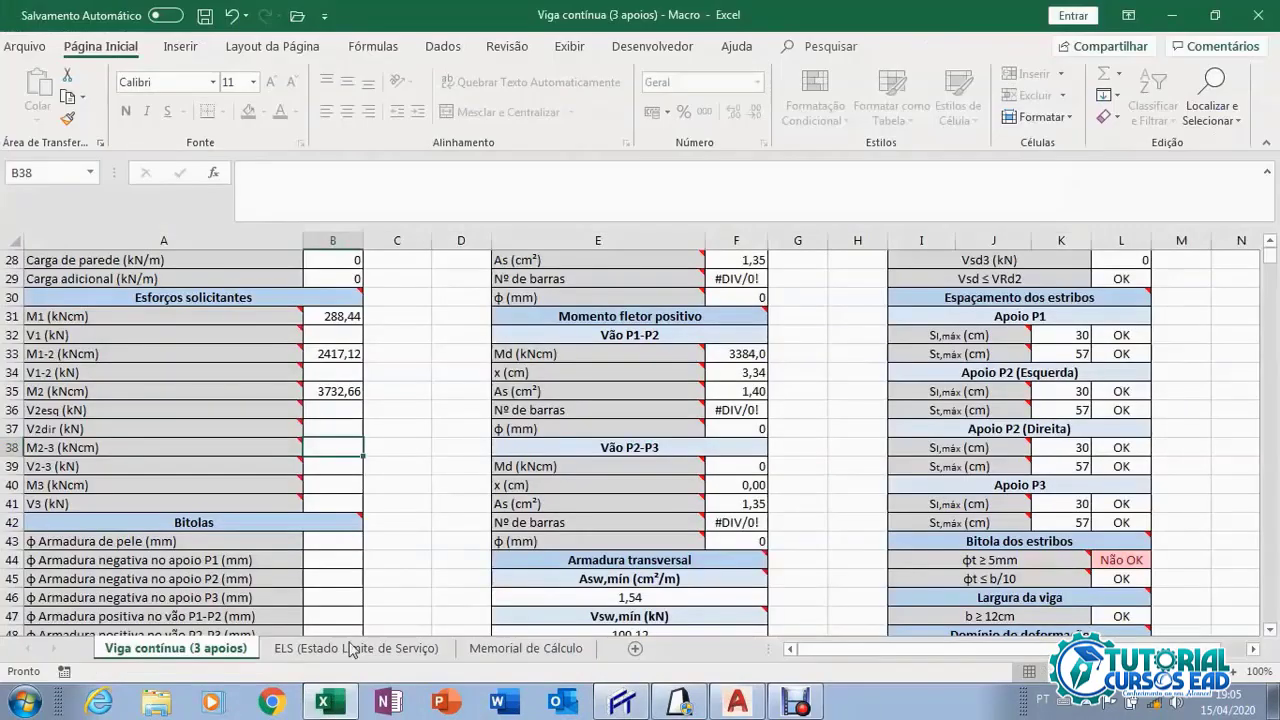
text(24)
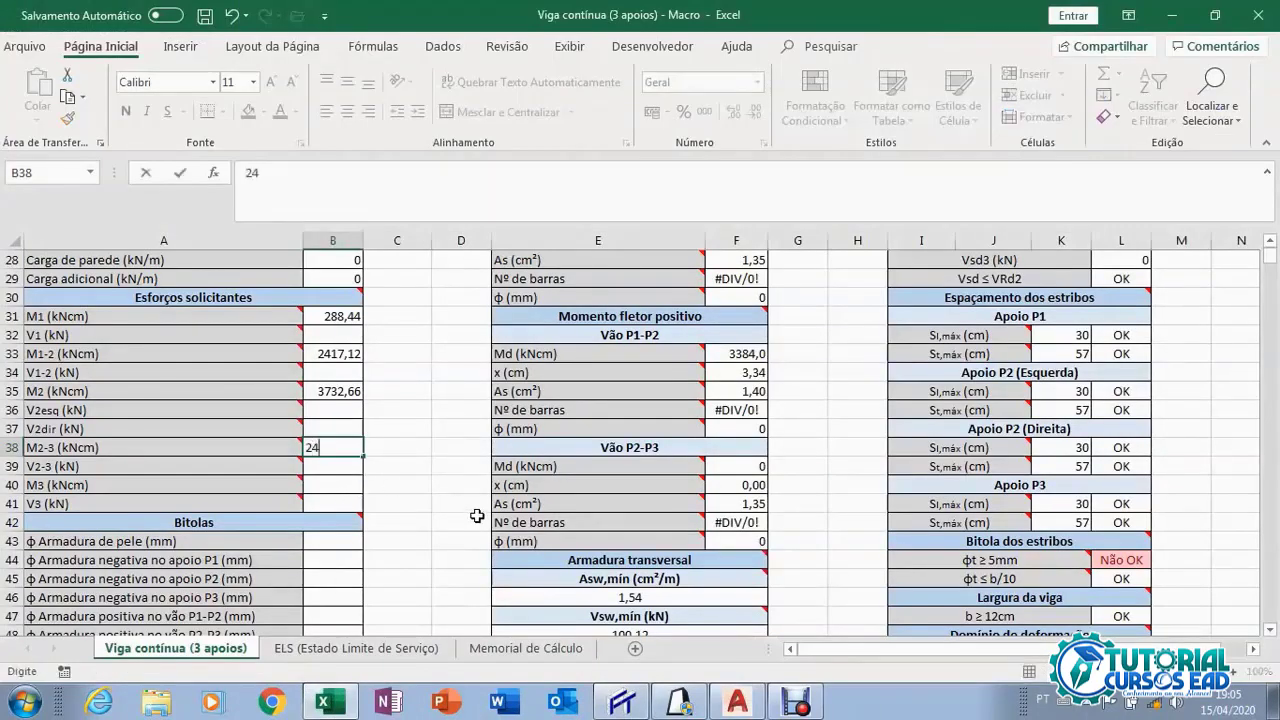
text(17,12)
Look up the roof beam's moment at the last support in Ftool and enter M3 as 288,44 kNcm in Excel.
click(340, 485)
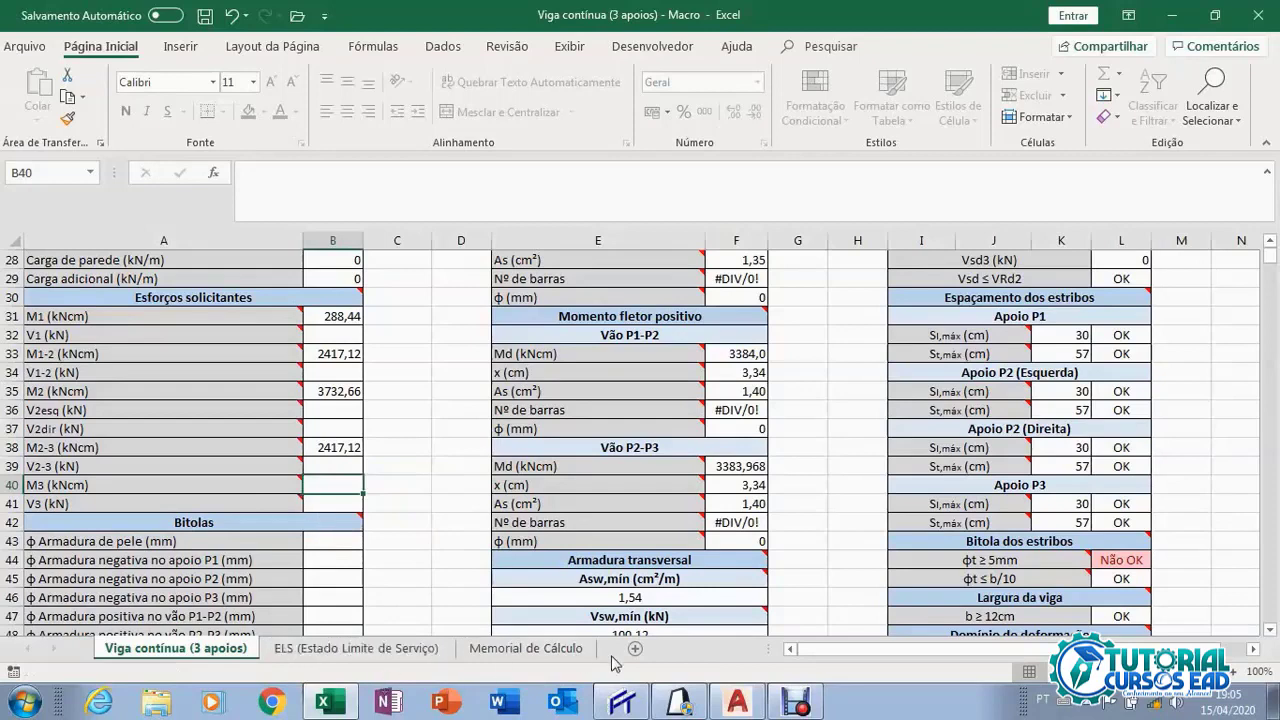
click(630, 706)
drag(963, 460, 817, 451)
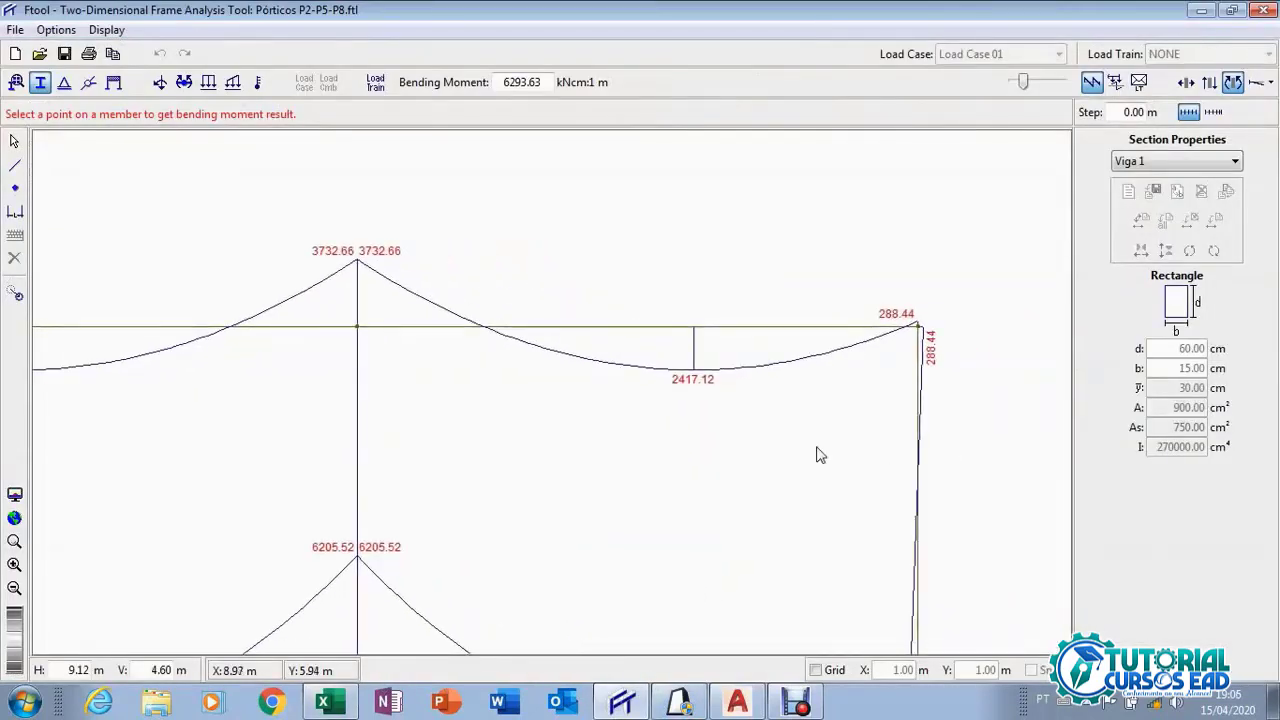
click(323, 703)
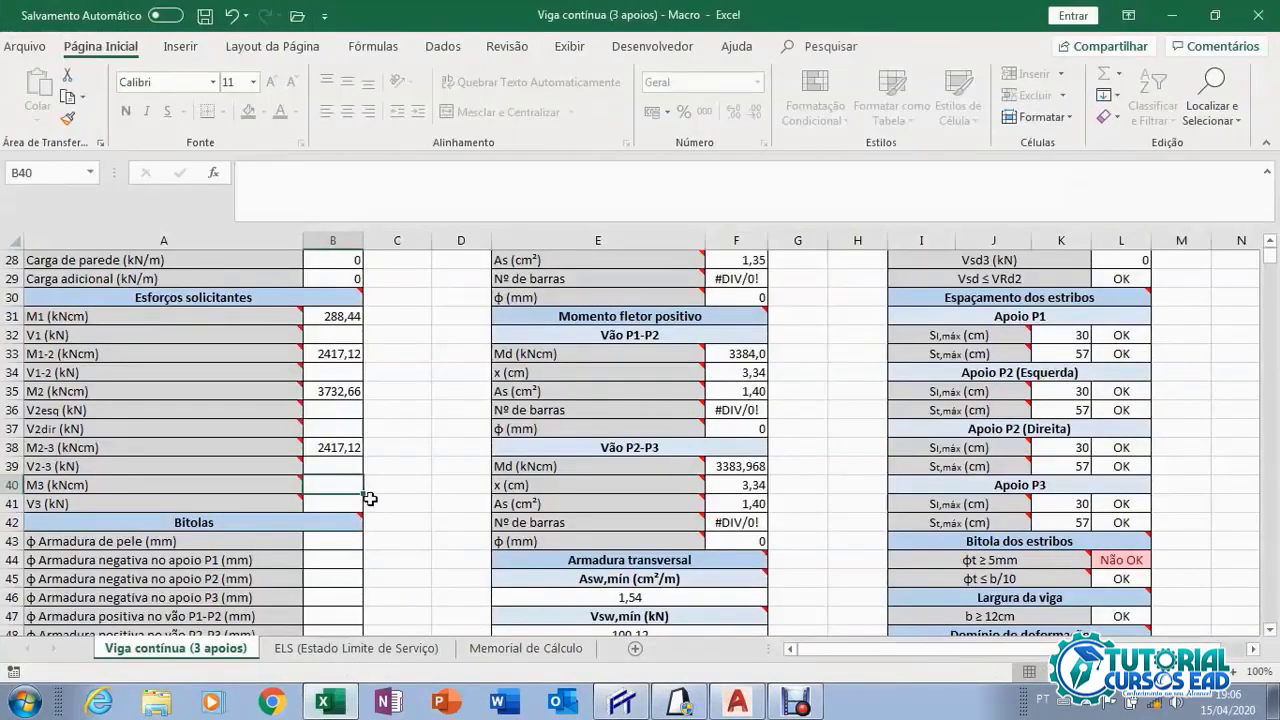
text(288)
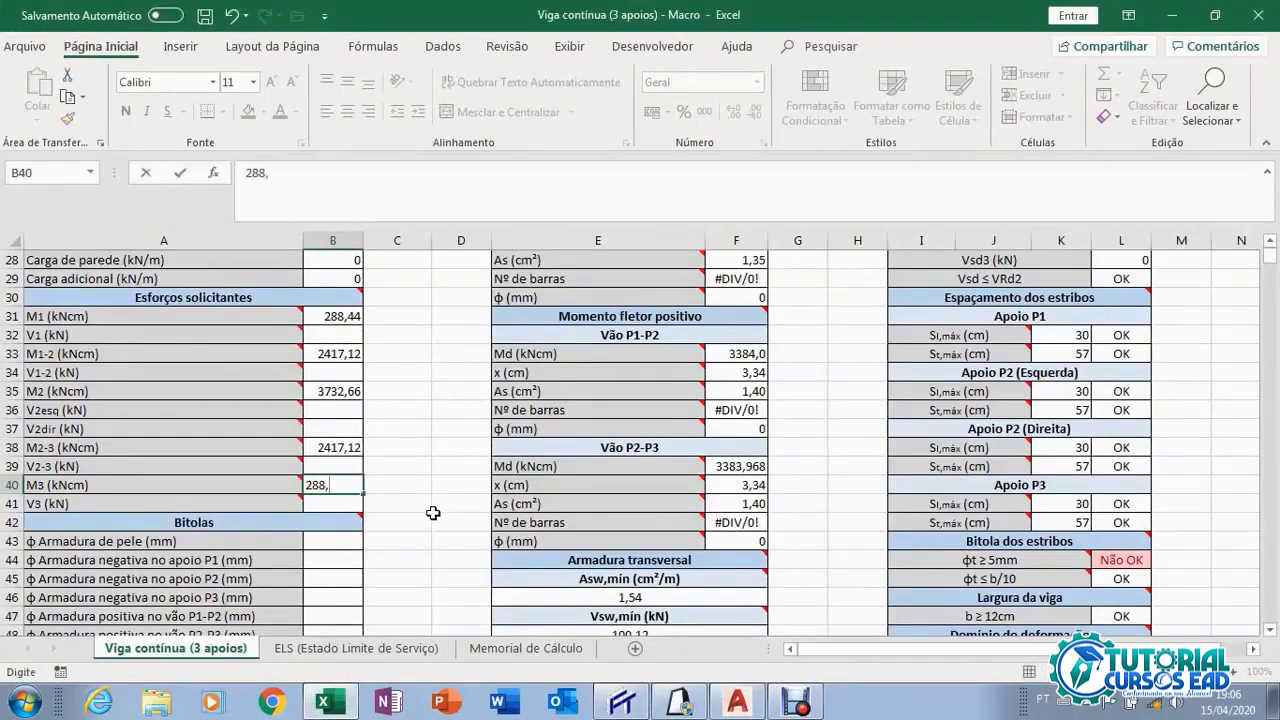
text(,44)
click(348, 465)
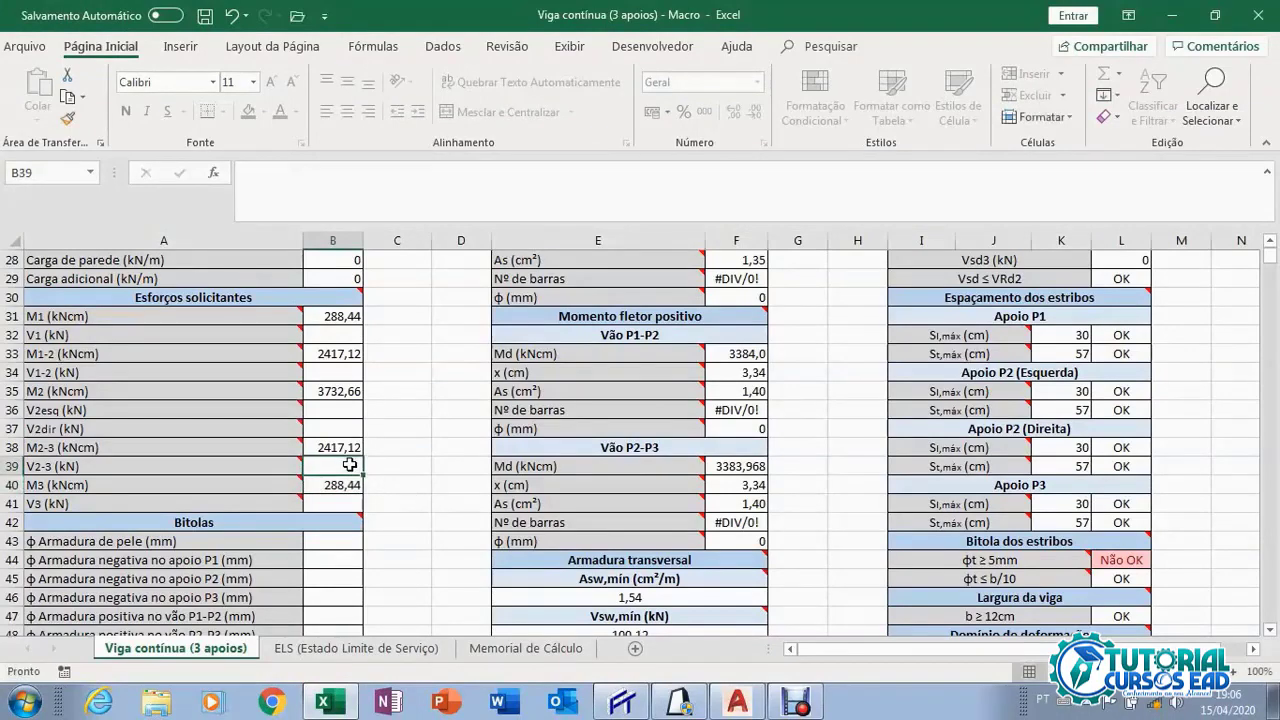
Review the shear force cells still to fill among the internal forces, from V1 through V3.
scroll(348, 462, up, 1)
scroll(348, 462, up, 1)
click(334, 391)
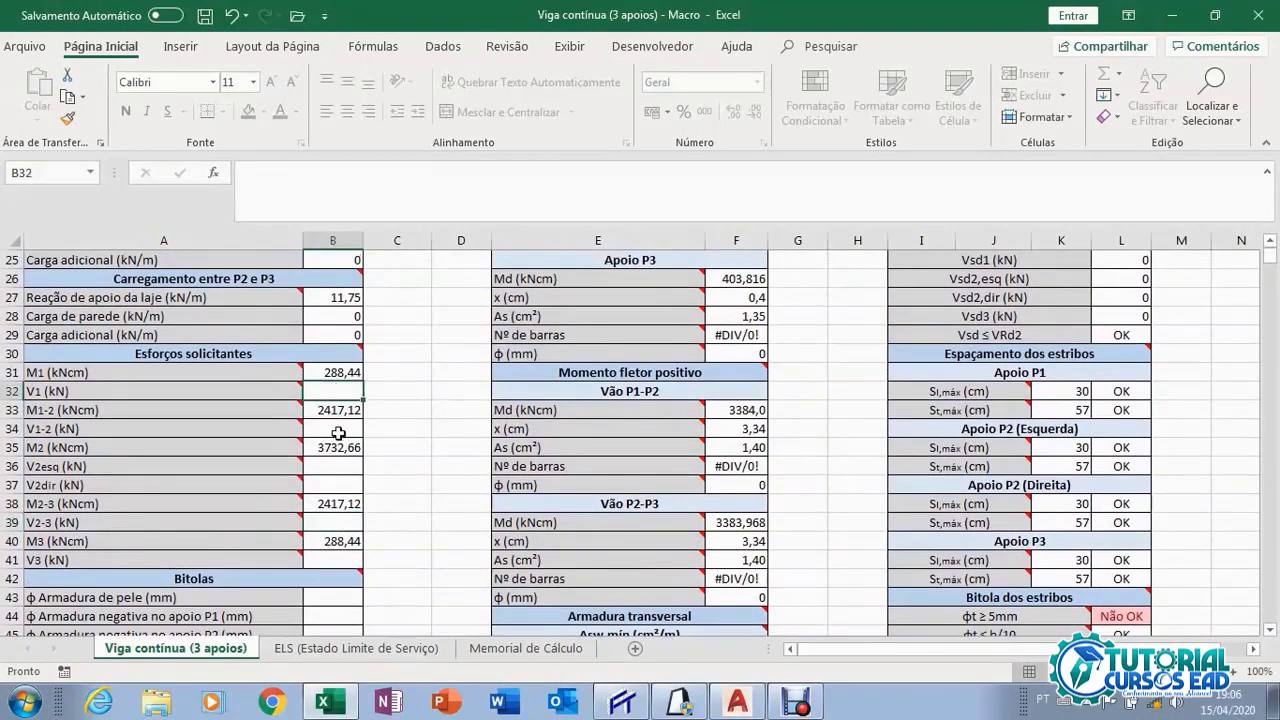
click(338, 429)
click(340, 447)
click(340, 466)
click(340, 485)
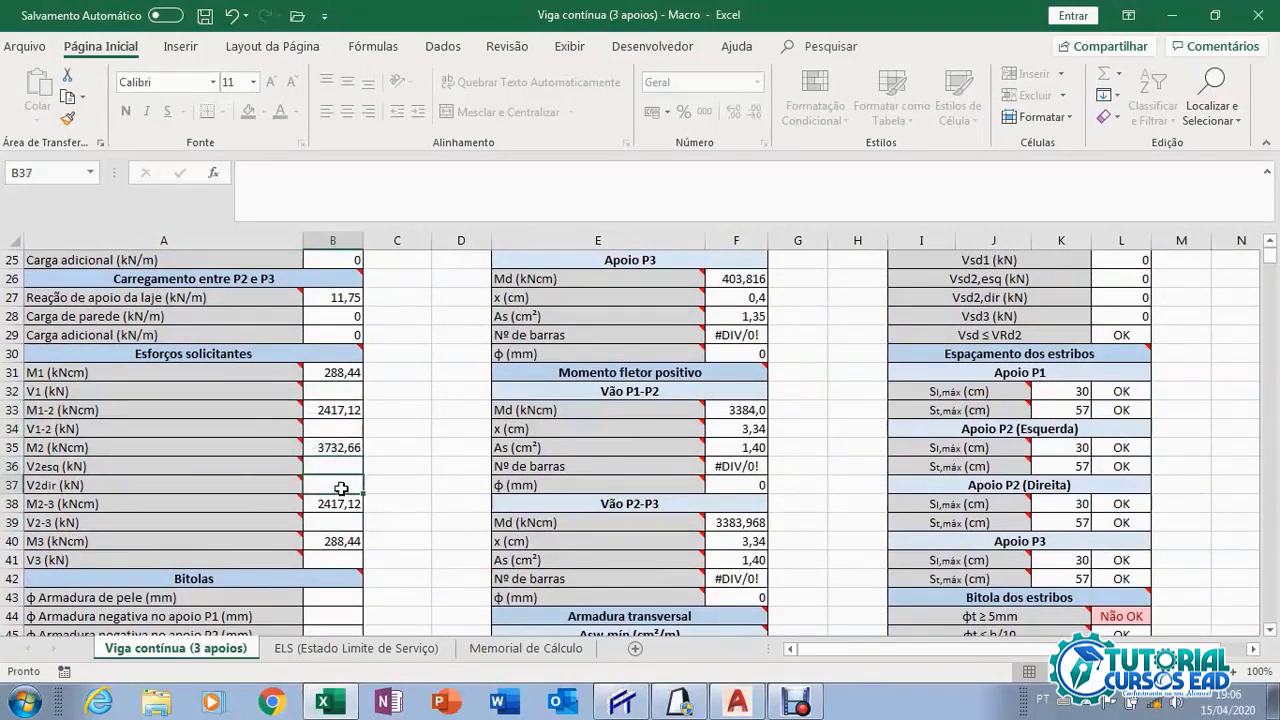
click(340, 522)
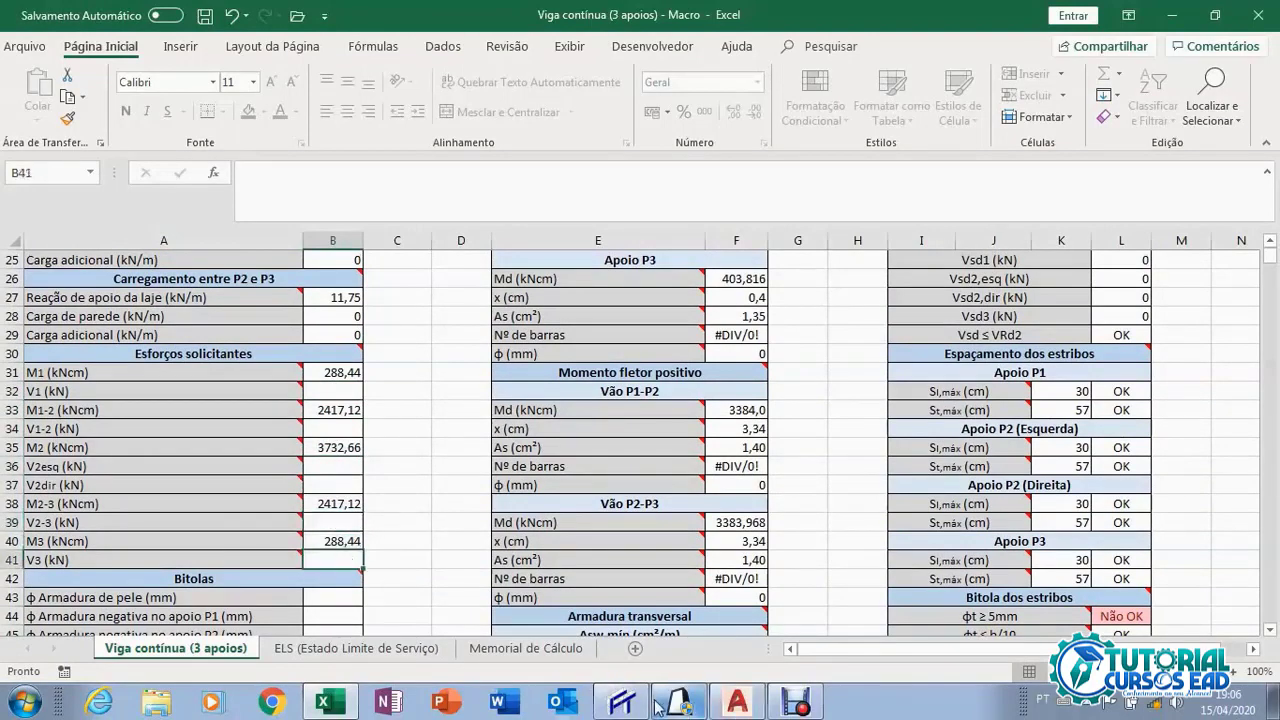
Switch to Ftool and display the frame's shear force diagram with the whole roof beam in view.
click(627, 704)
scroll(577, 509, down, 1)
drag(531, 503, 691, 486)
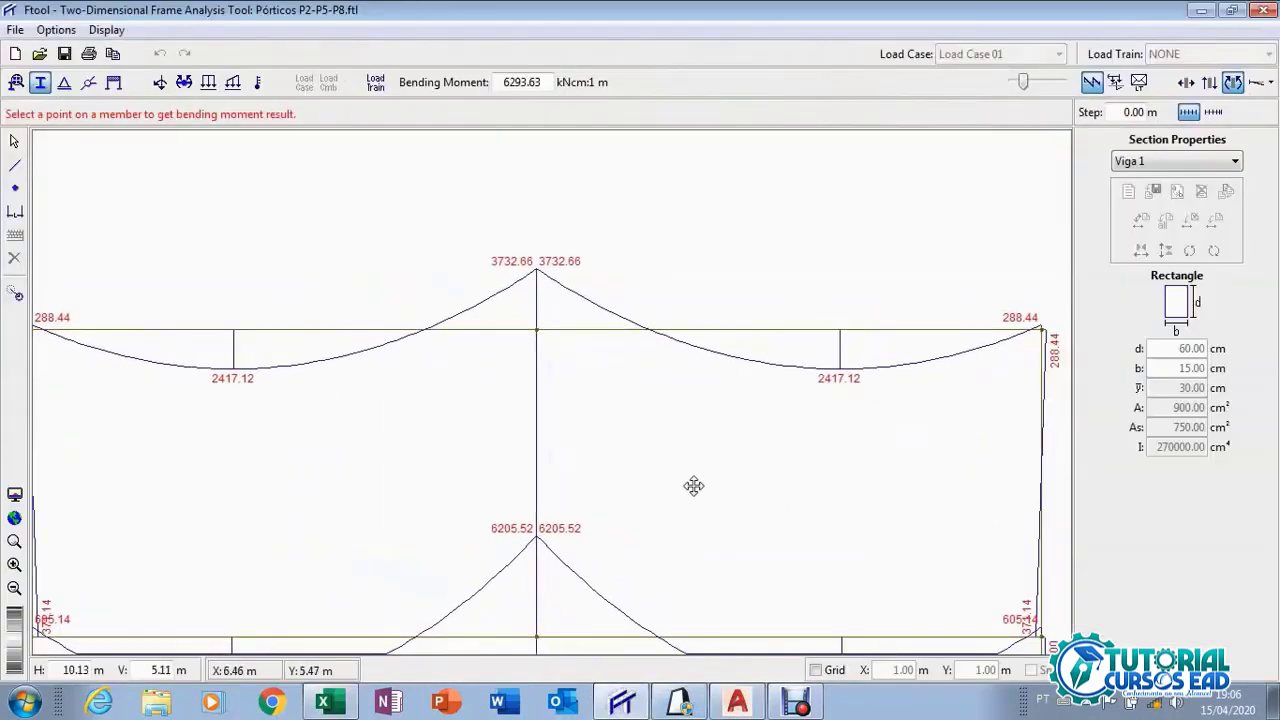
scroll(691, 486, down, 1)
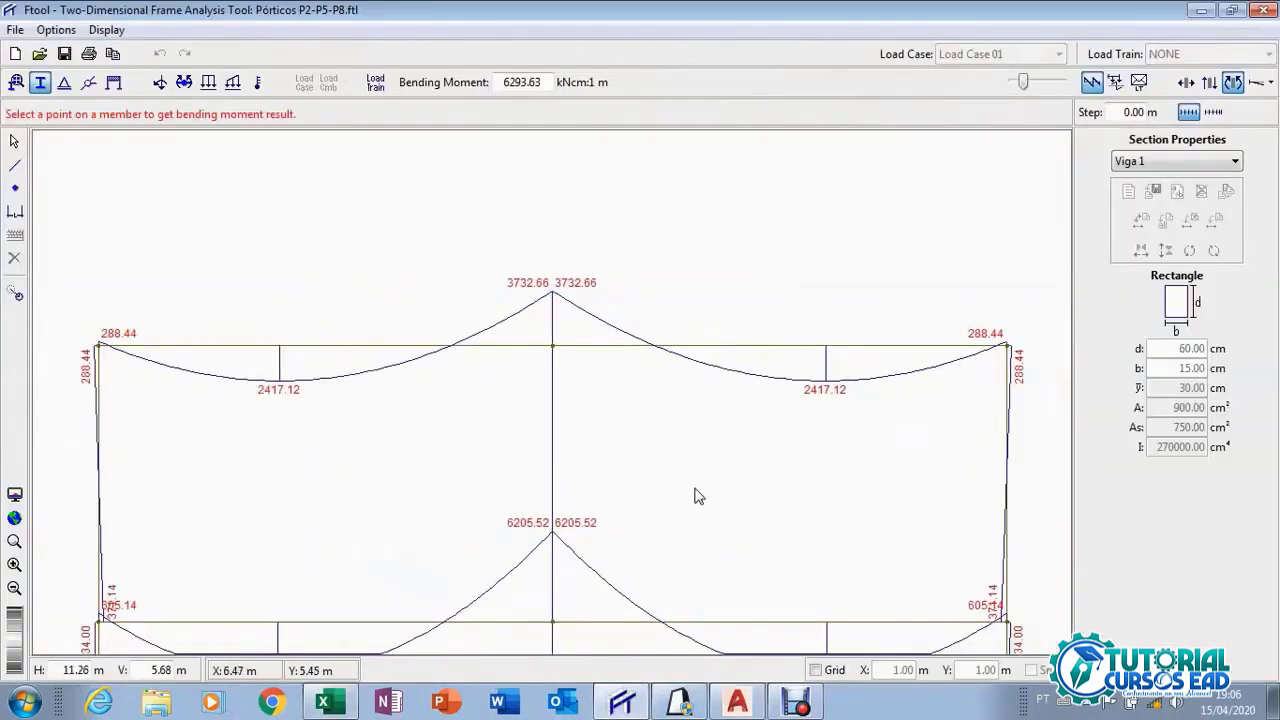
click(1210, 84)
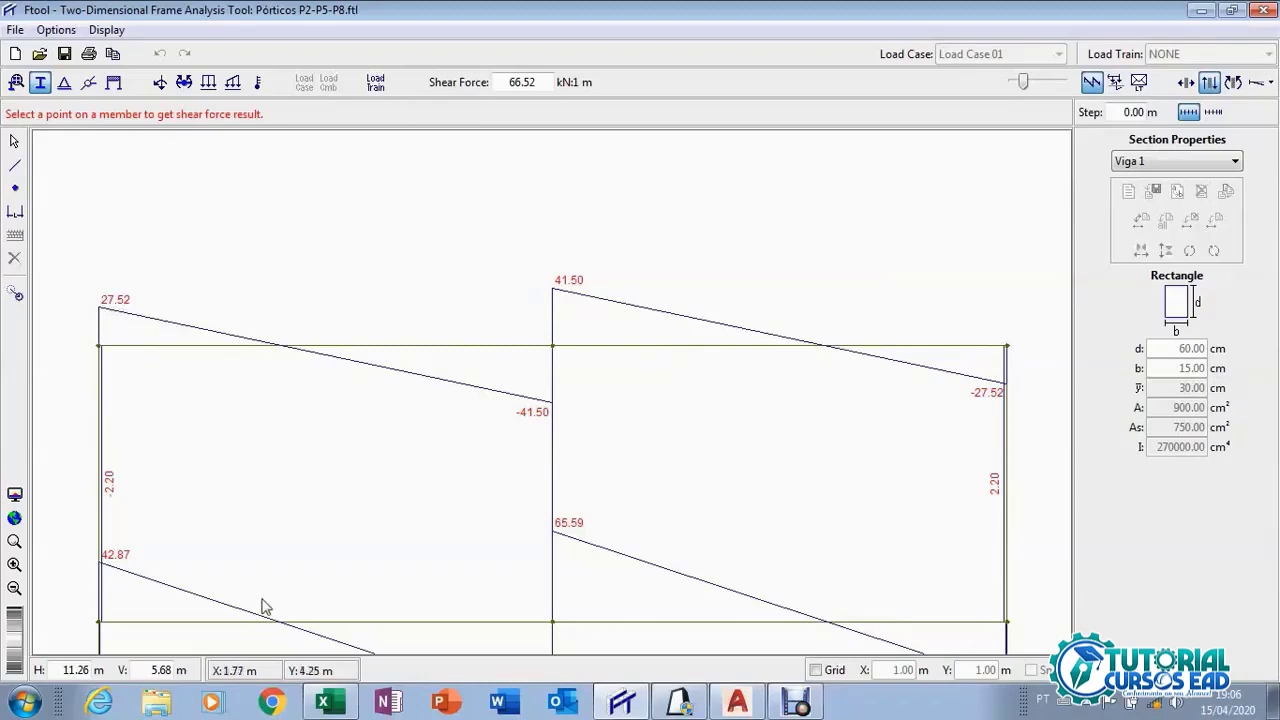
Return to Excel and enter the roof beam's shear force V1 at the first support as 27,52 kN.
click(323, 703)
click(333, 391)
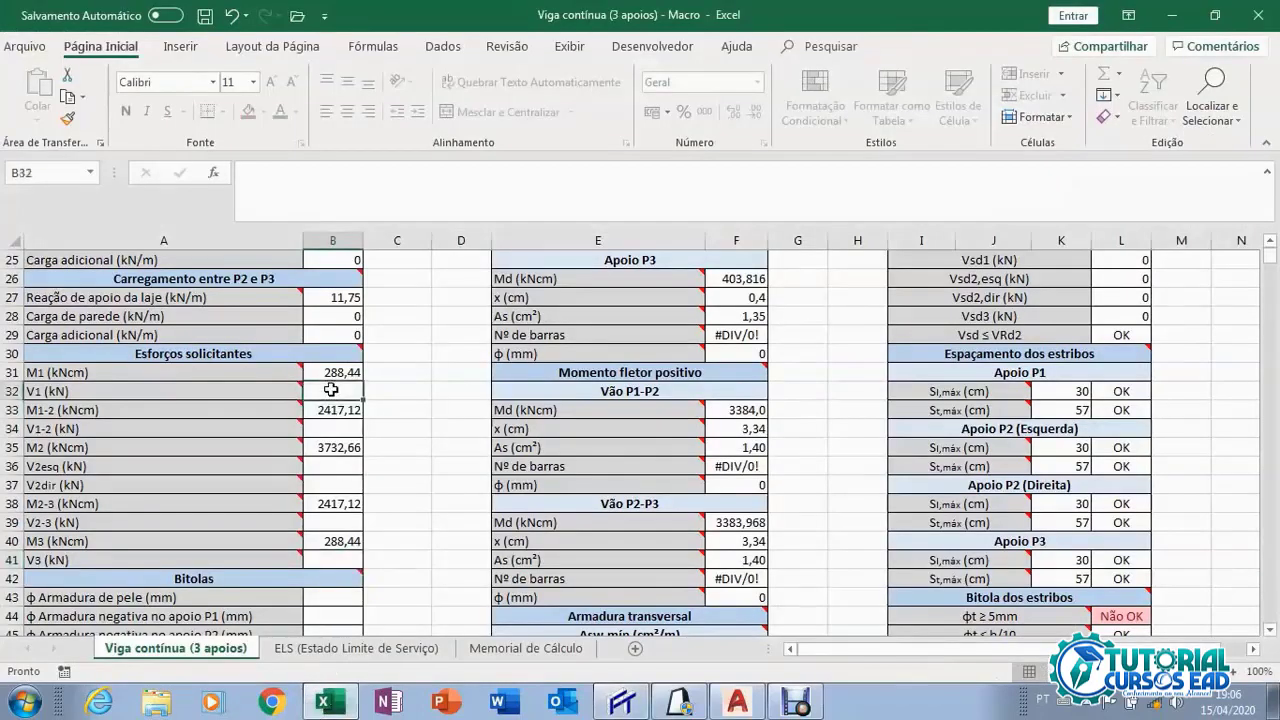
text(27,)
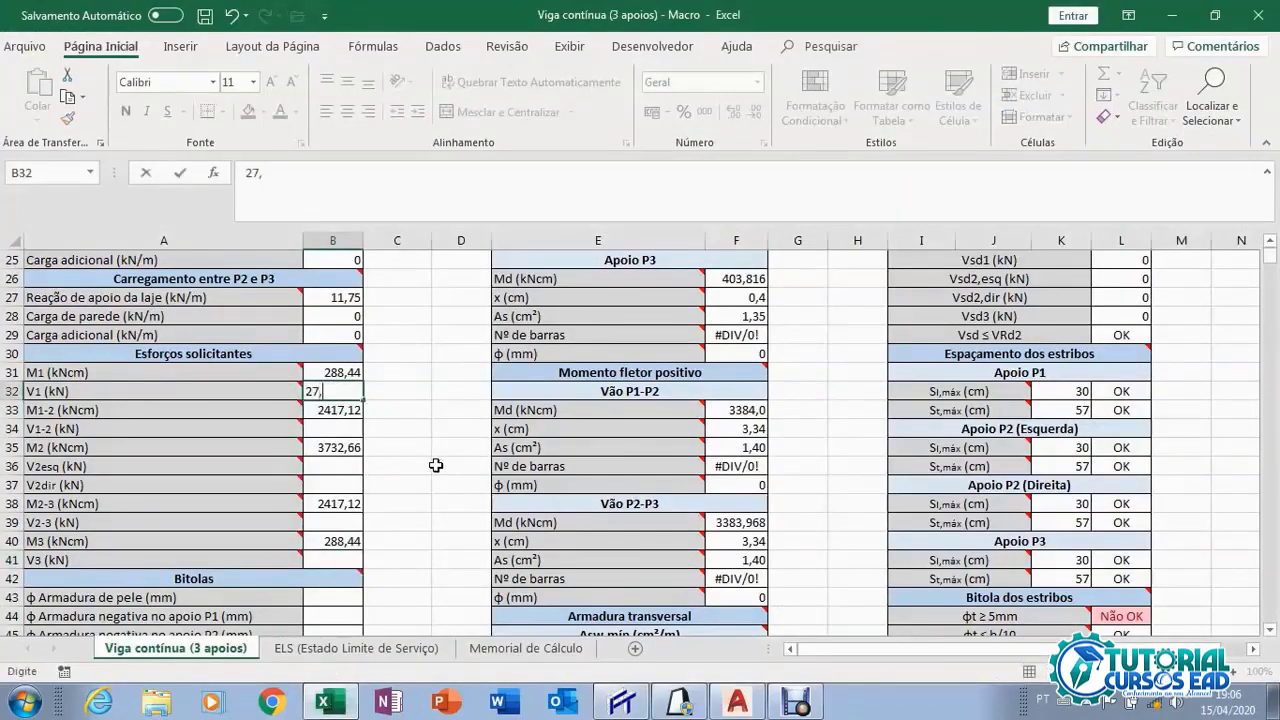
text(52)
Check the first span's shear at the maximum moment in Ftool and enter V1-2 as 0 kN in Excel.
click(326, 432)
mouse_move(271, 424)
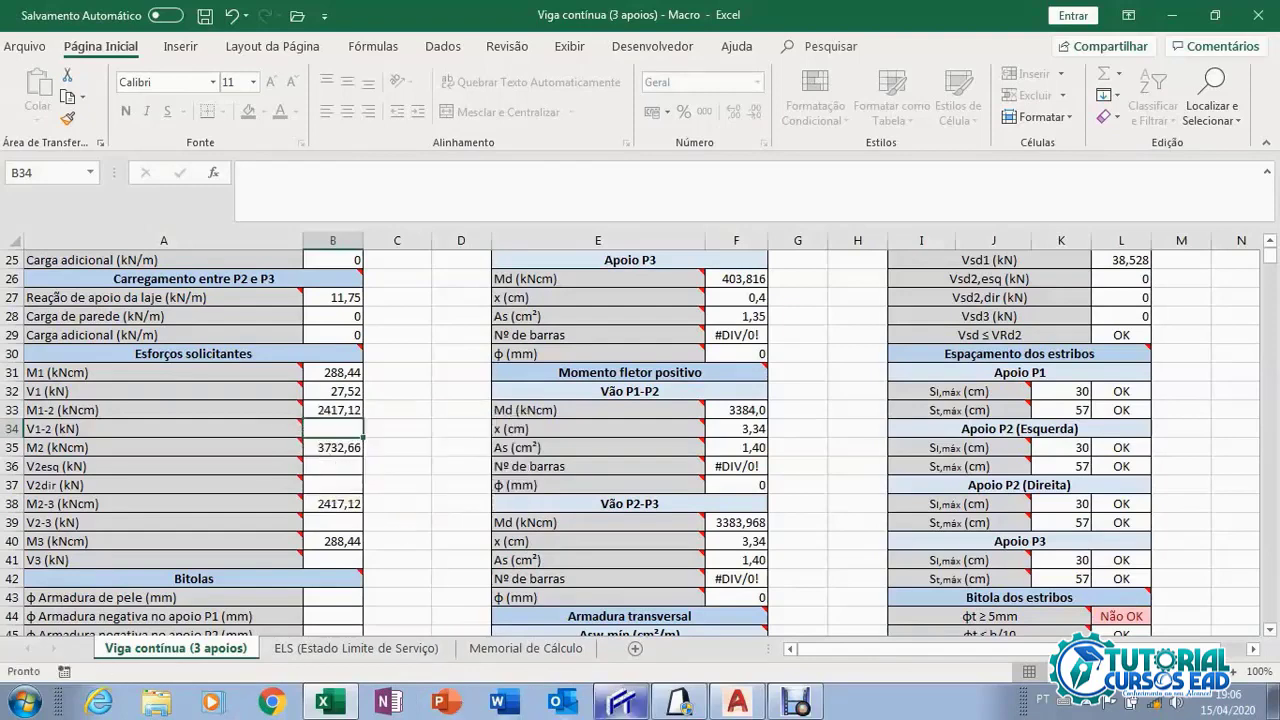
click(618, 706)
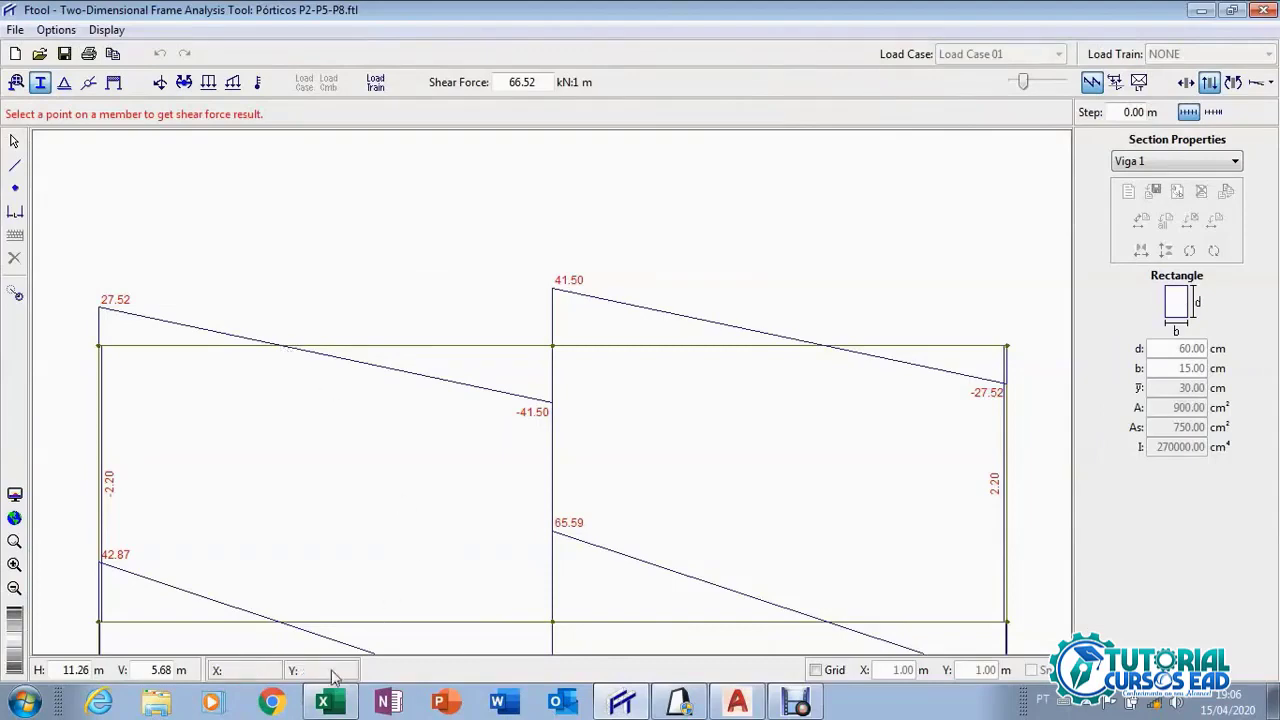
click(323, 704)
text(0)
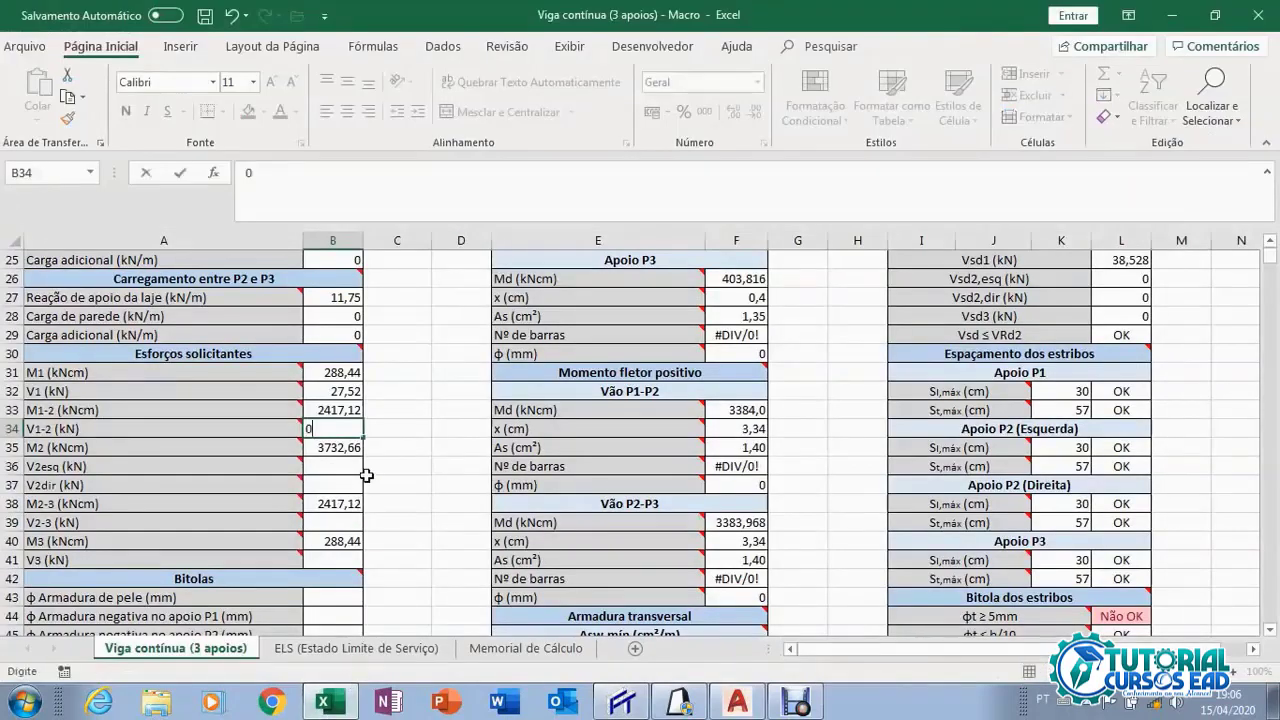
Look up the roof beam's shear on both sides of the middle support in Ftool and enter V2esq and V2dir as 41,5 kN in Excel.
click(340, 465)
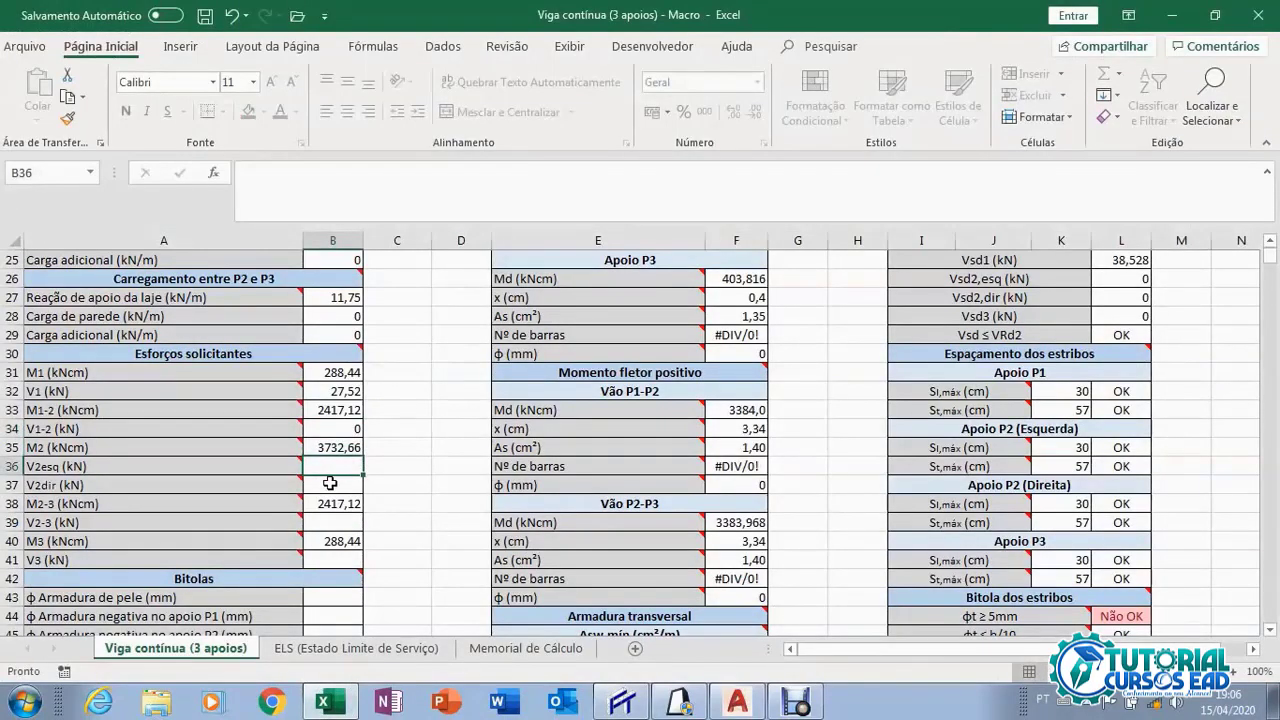
mouse_move(285, 465)
key(Return)
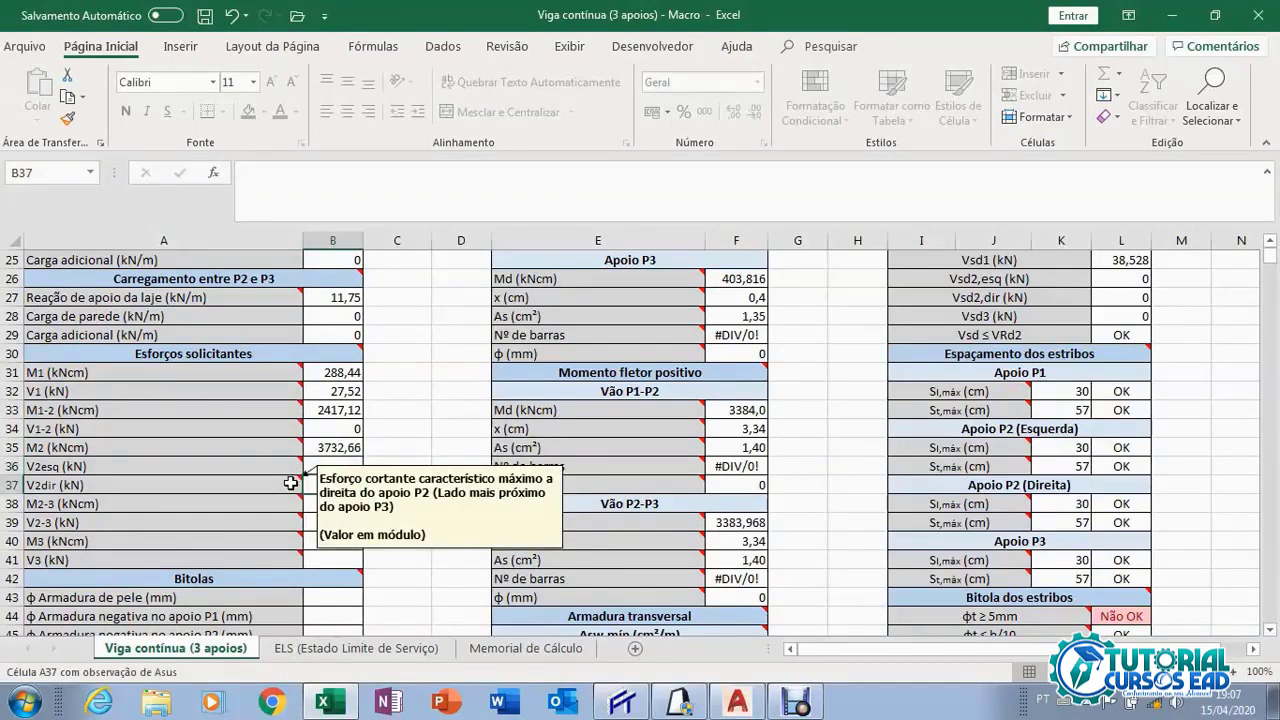
click(625, 703)
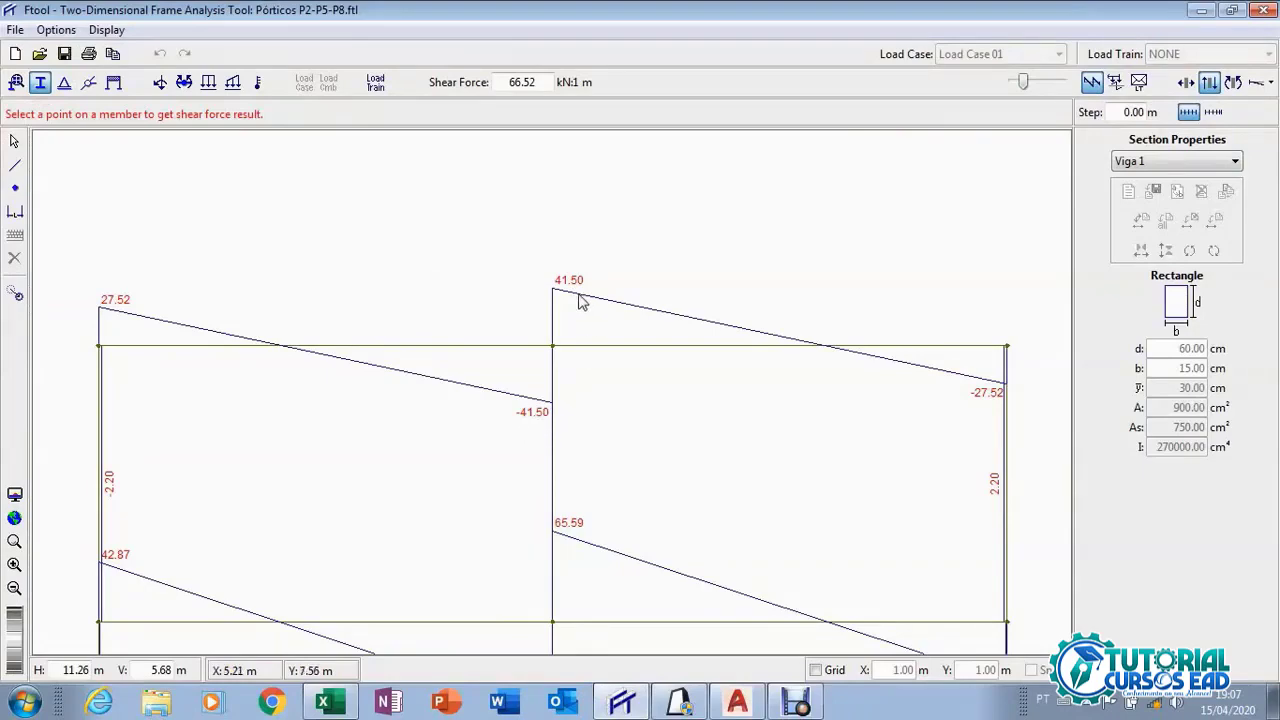
click(323, 703)
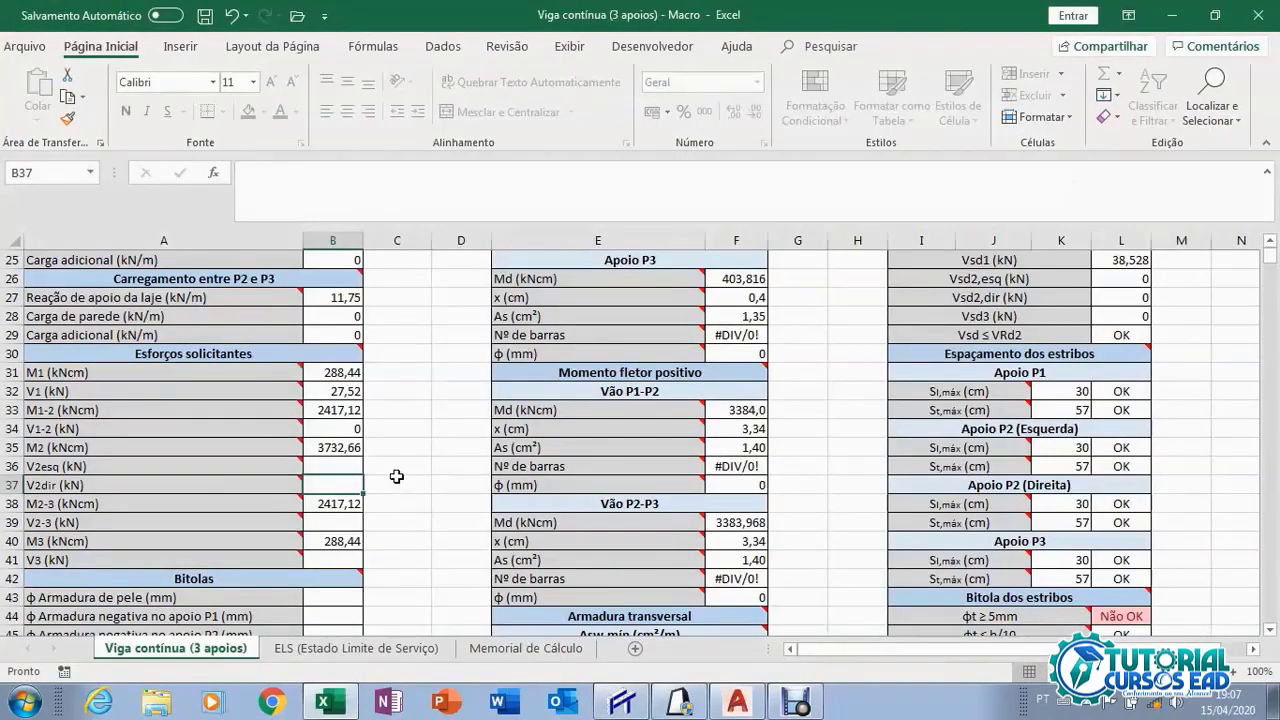
click(338, 470)
text(41)
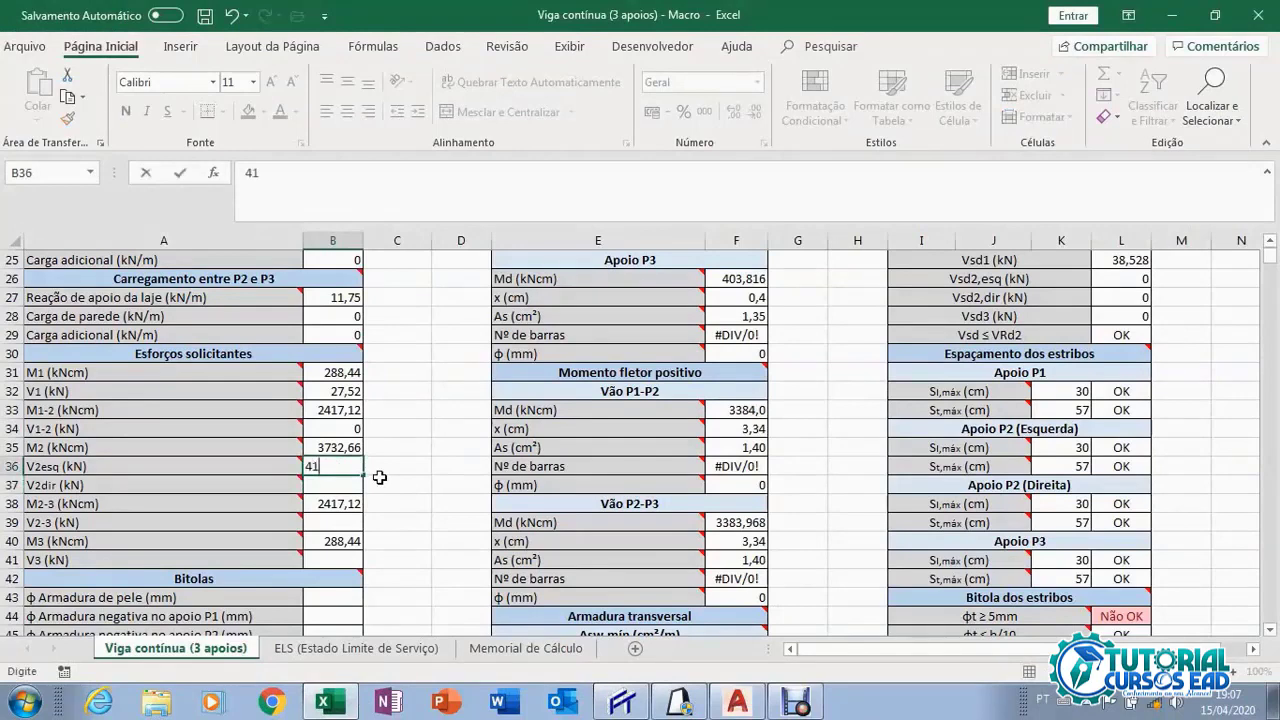
text(,5)
click(343, 490)
text(41)
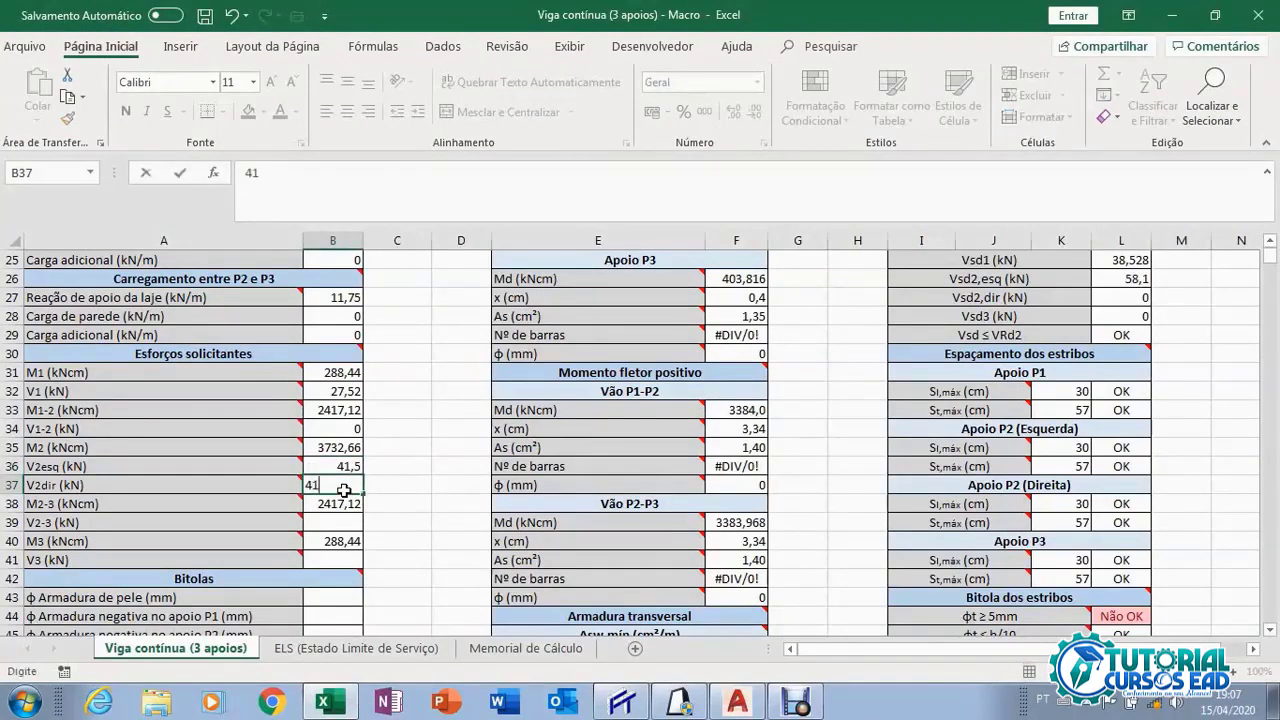
text(,50)
Check the second span's shear at the maximum moment in Ftool and enter V2-3 as 0 kN in Excel.
click(334, 517)
mouse_move(273, 521)
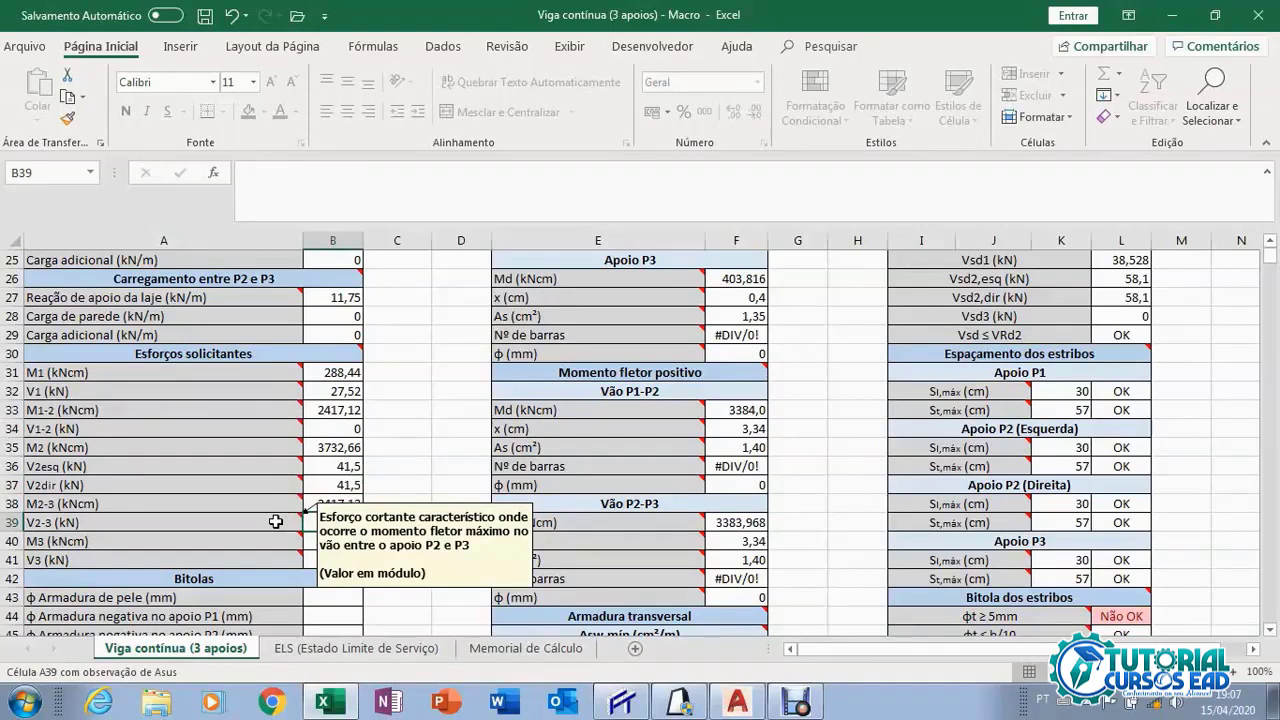
click(622, 703)
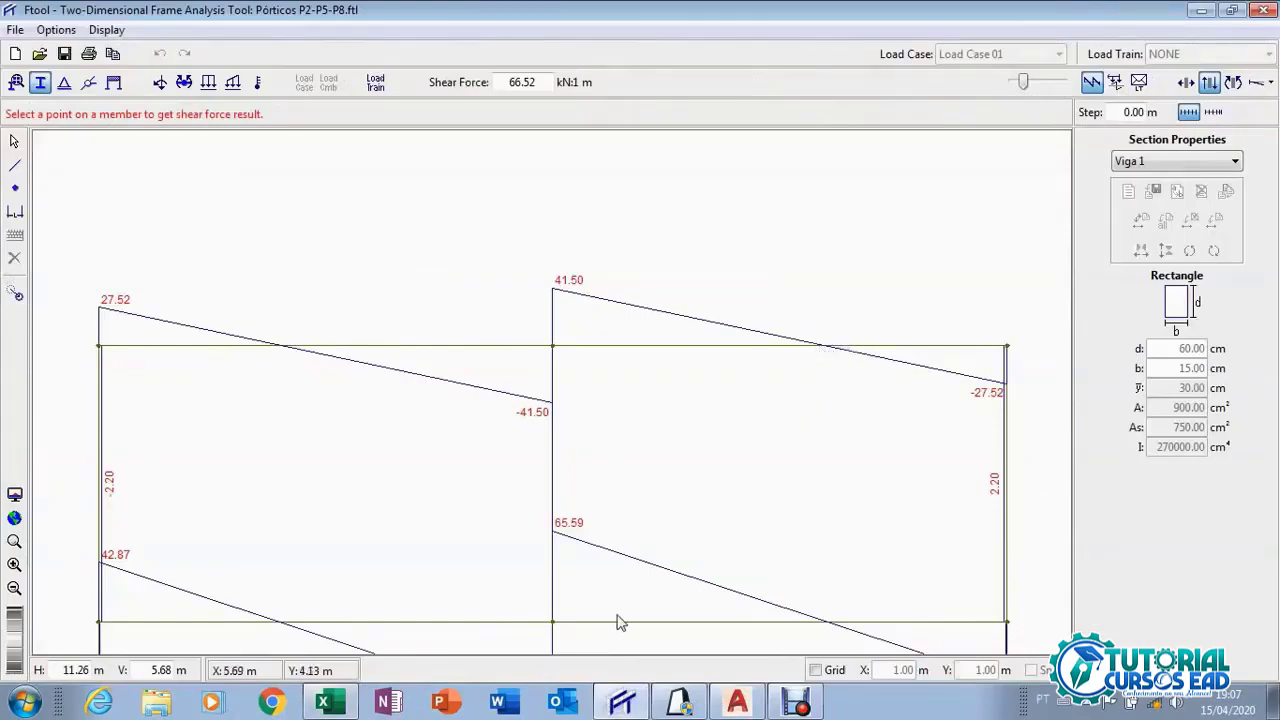
click(330, 703)
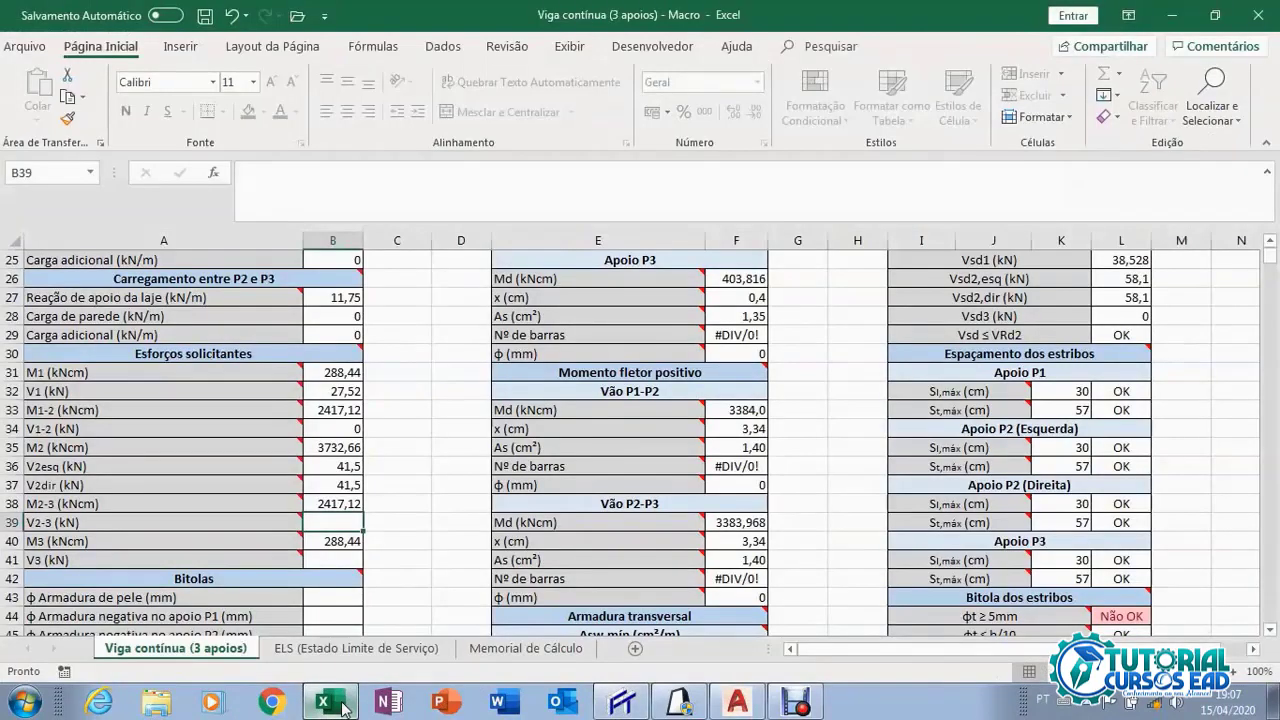
text(0)
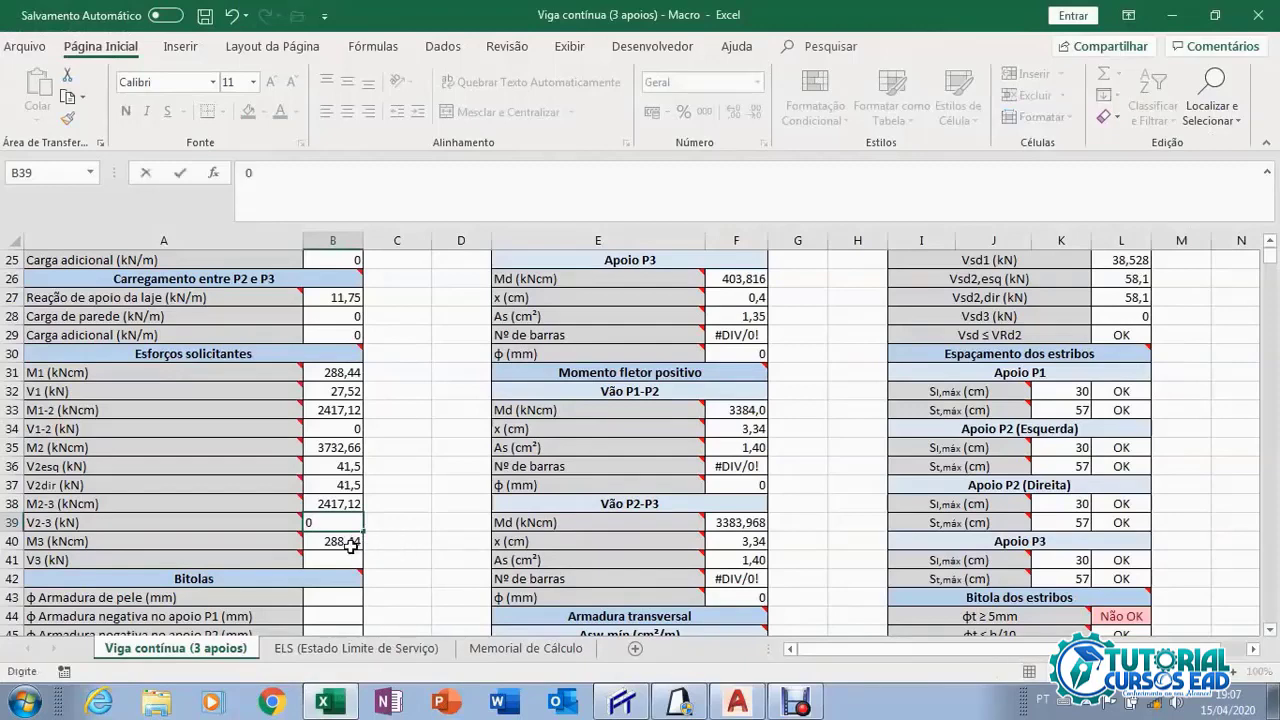
Look up the roof beam's shear at the last support in Ftool and enter V3 as 27,52 kN in Excel.
click(311, 558)
mouse_move(285, 561)
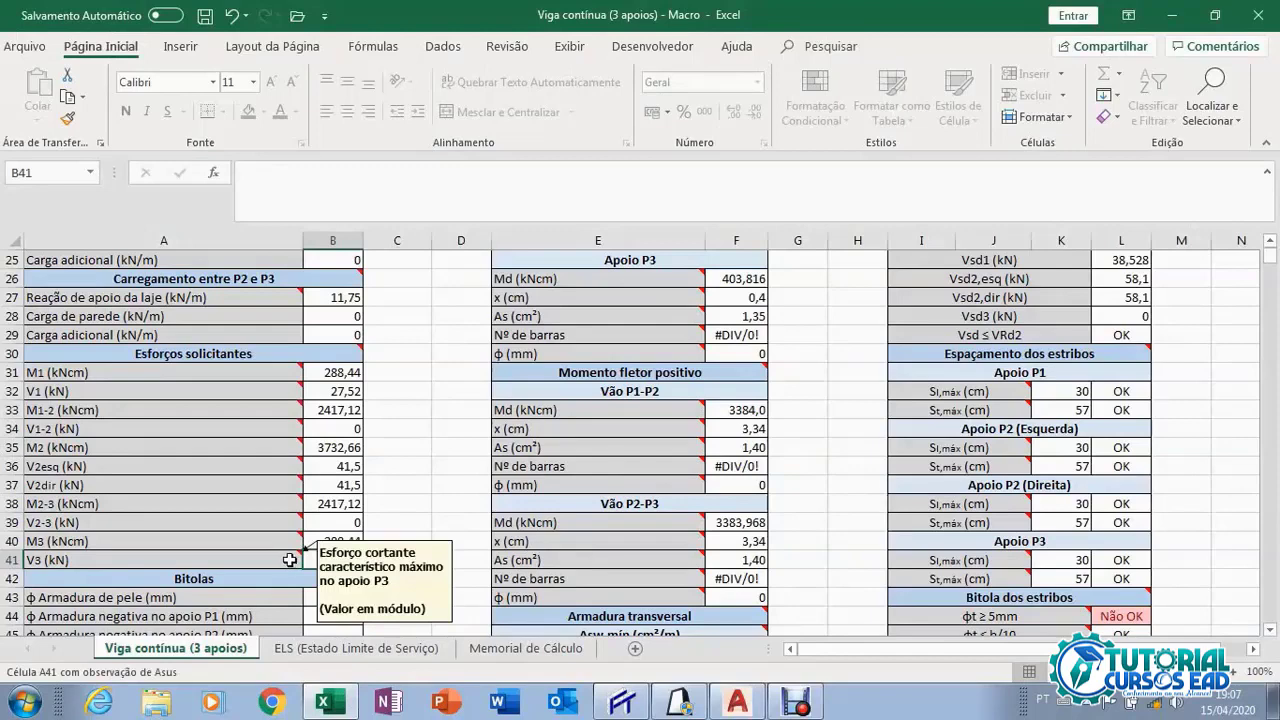
click(621, 703)
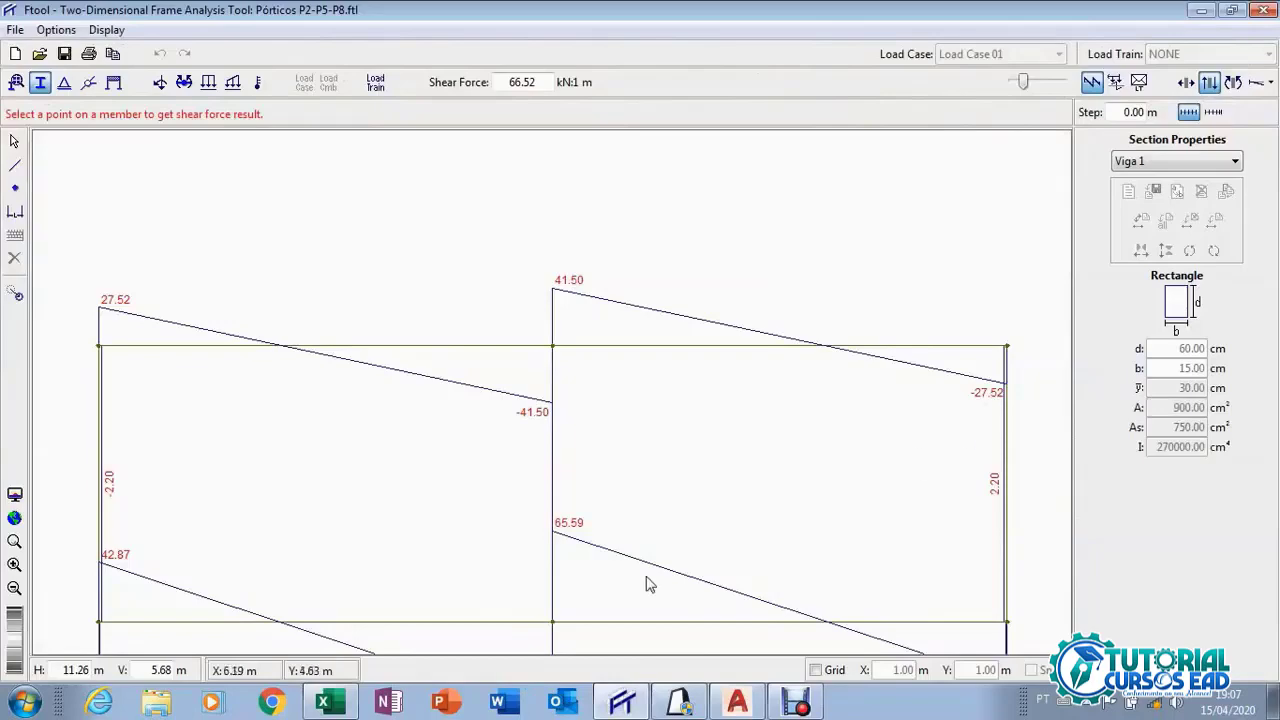
click(328, 702)
text(2)
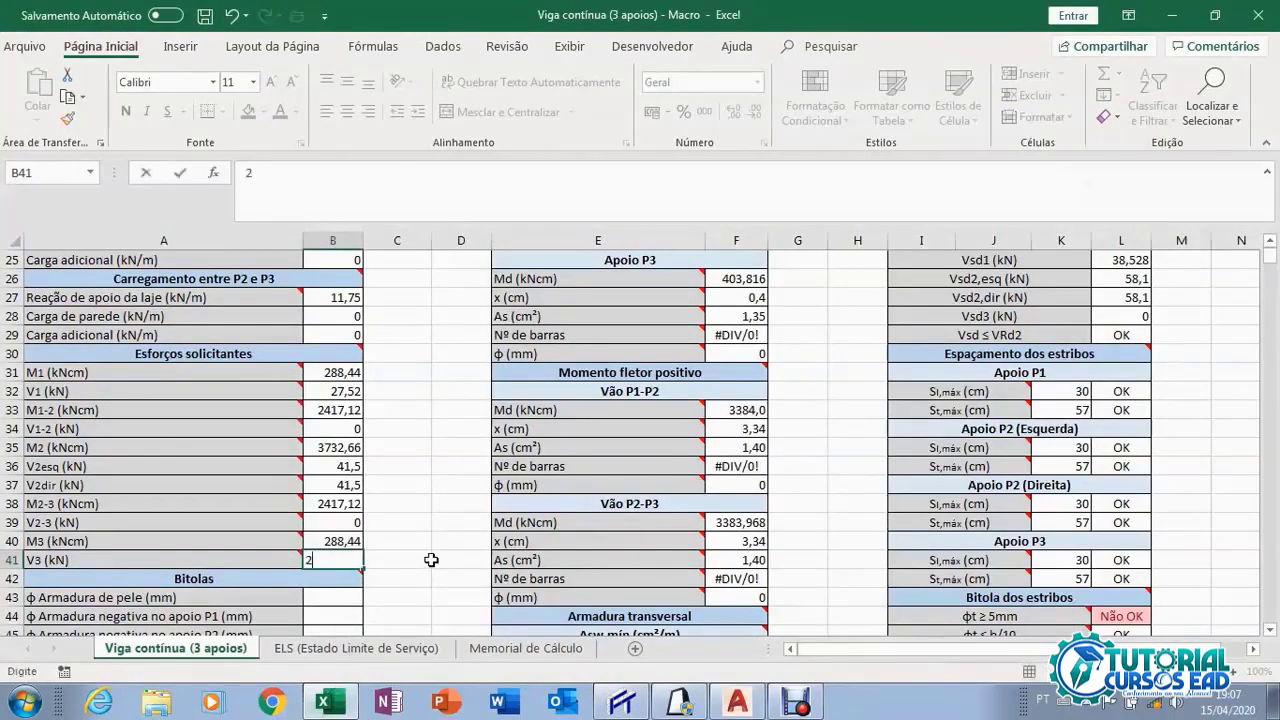
text(7,52)
click(351, 522)
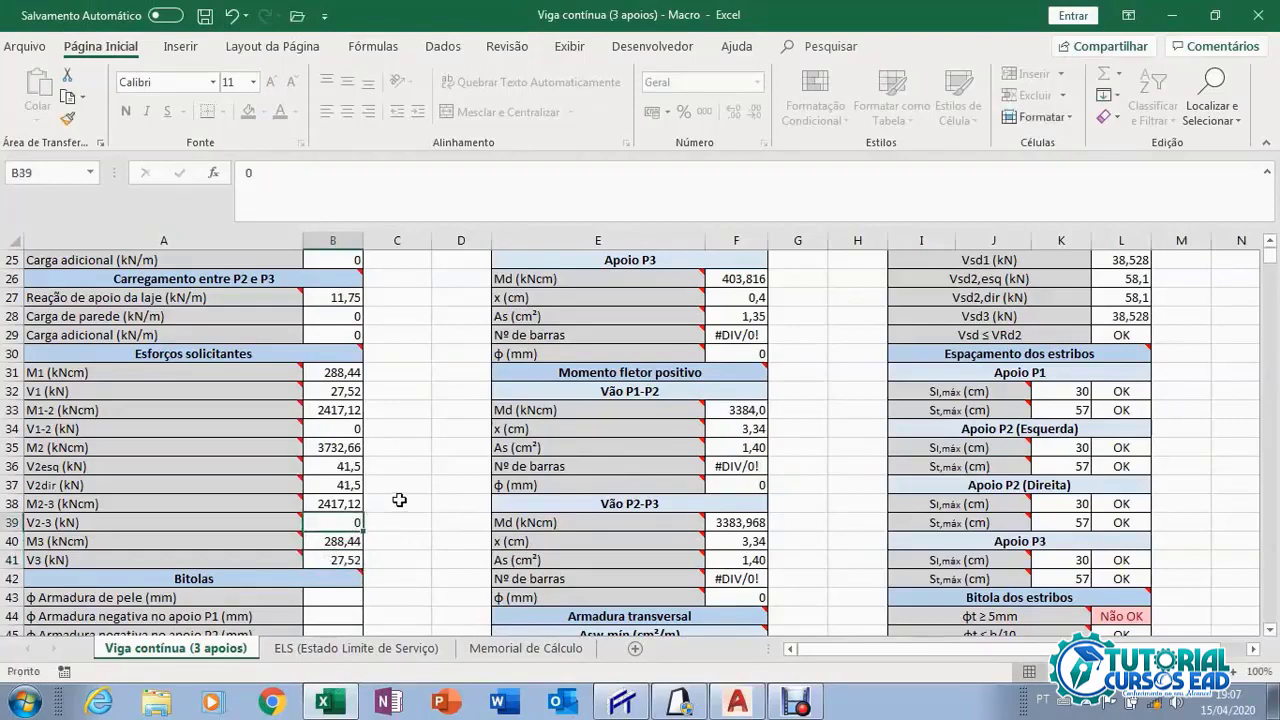
Set the skin reinforcement diameter (Armadura de pele) to 6,3 mm in the Bitolas section.
scroll(399, 500, down, 3)
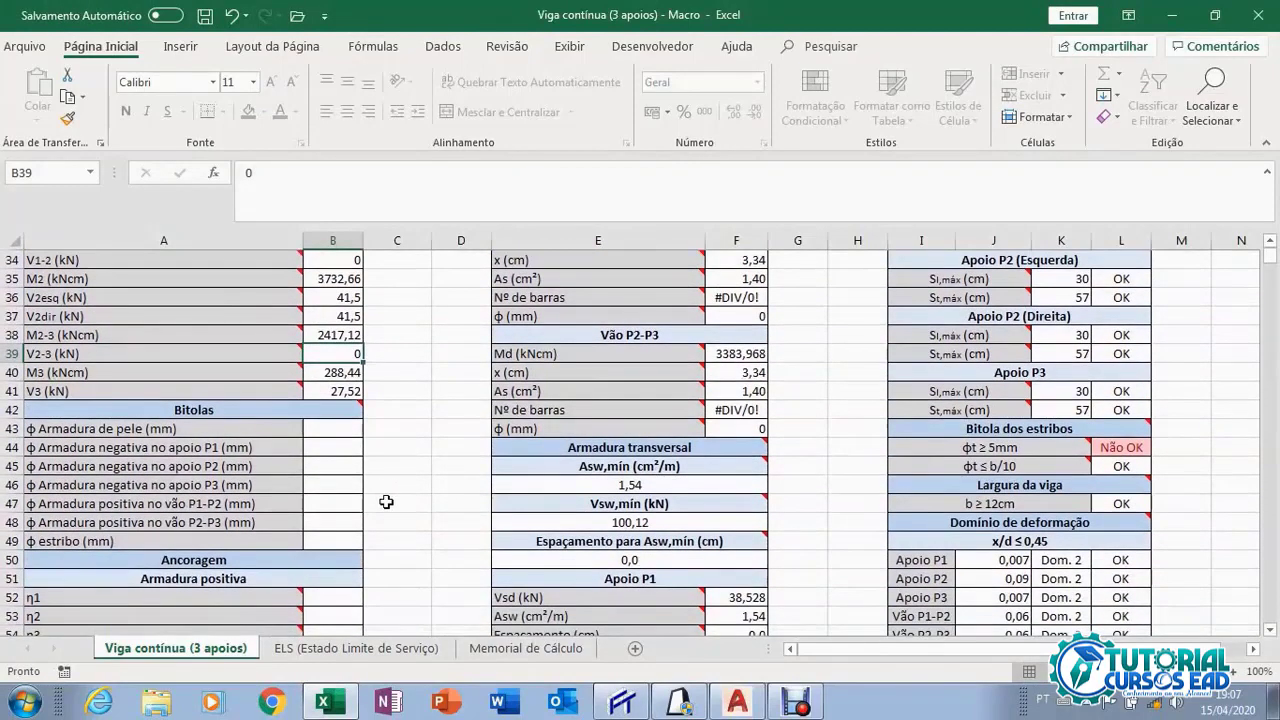
click(324, 434)
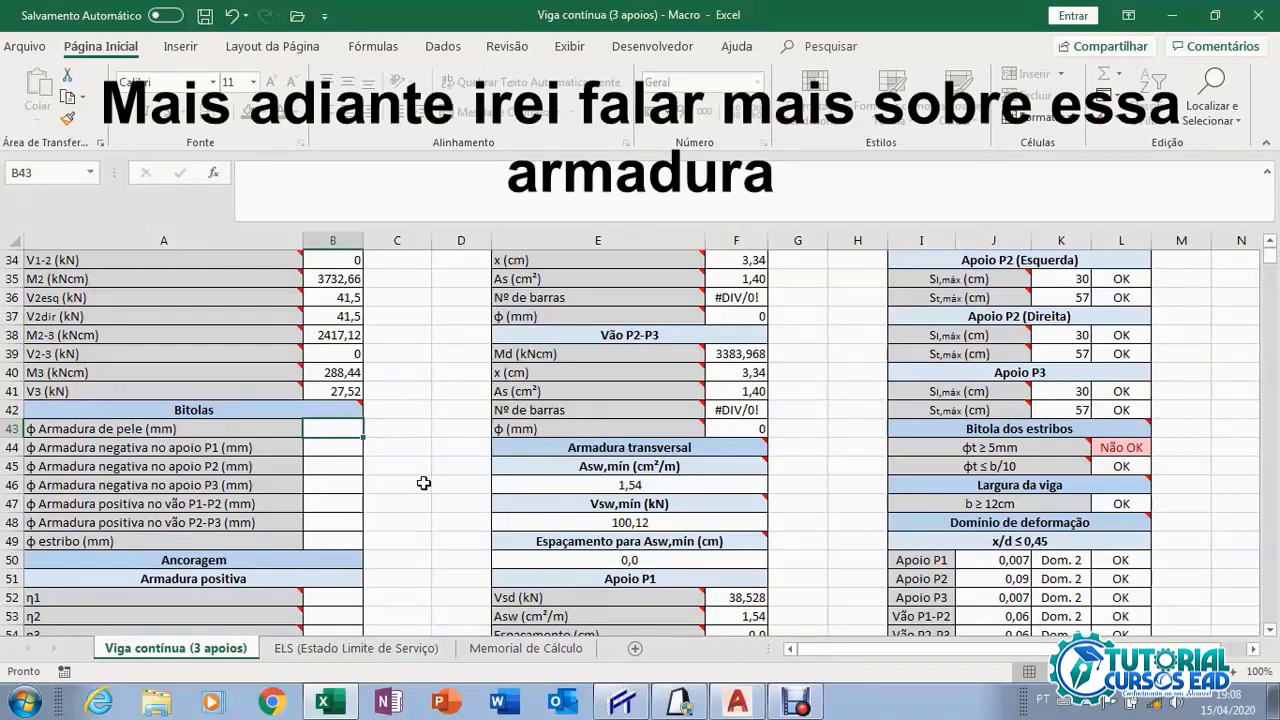
text(6,)
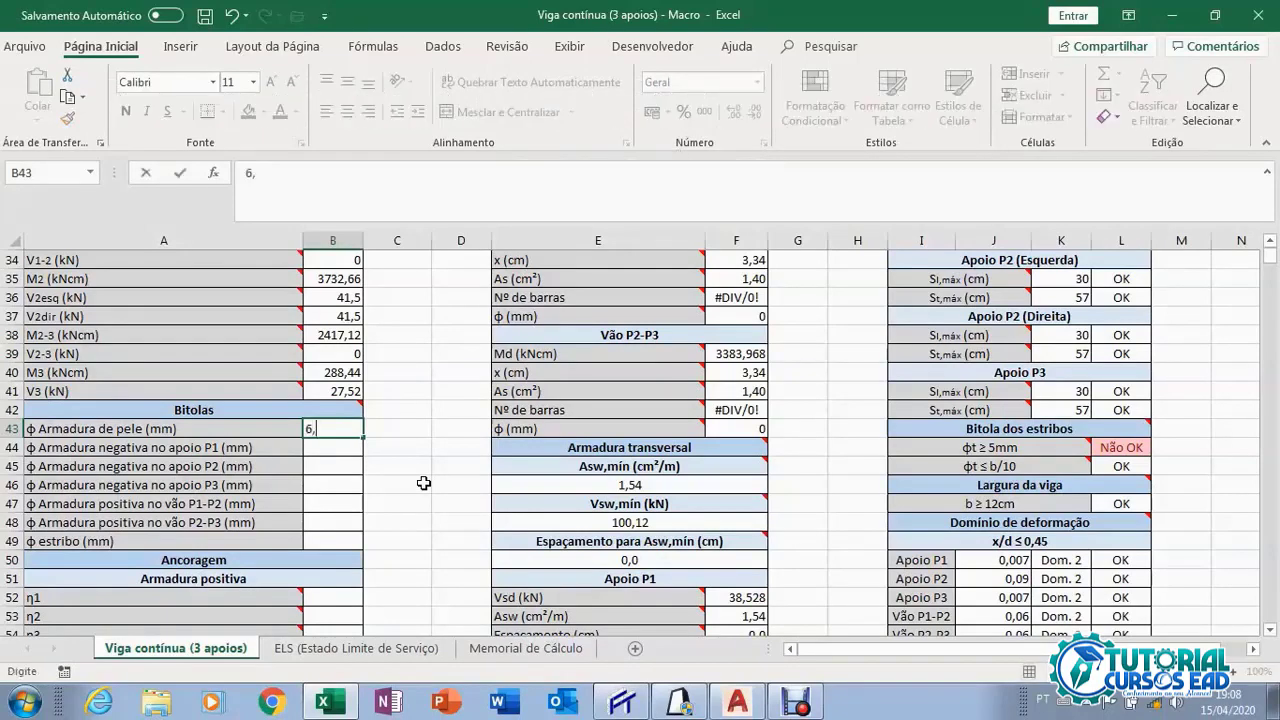
text(3)
Set the negative reinforcement diameters at supports P1, P2 and P3 to 10 mm each.
click(347, 453)
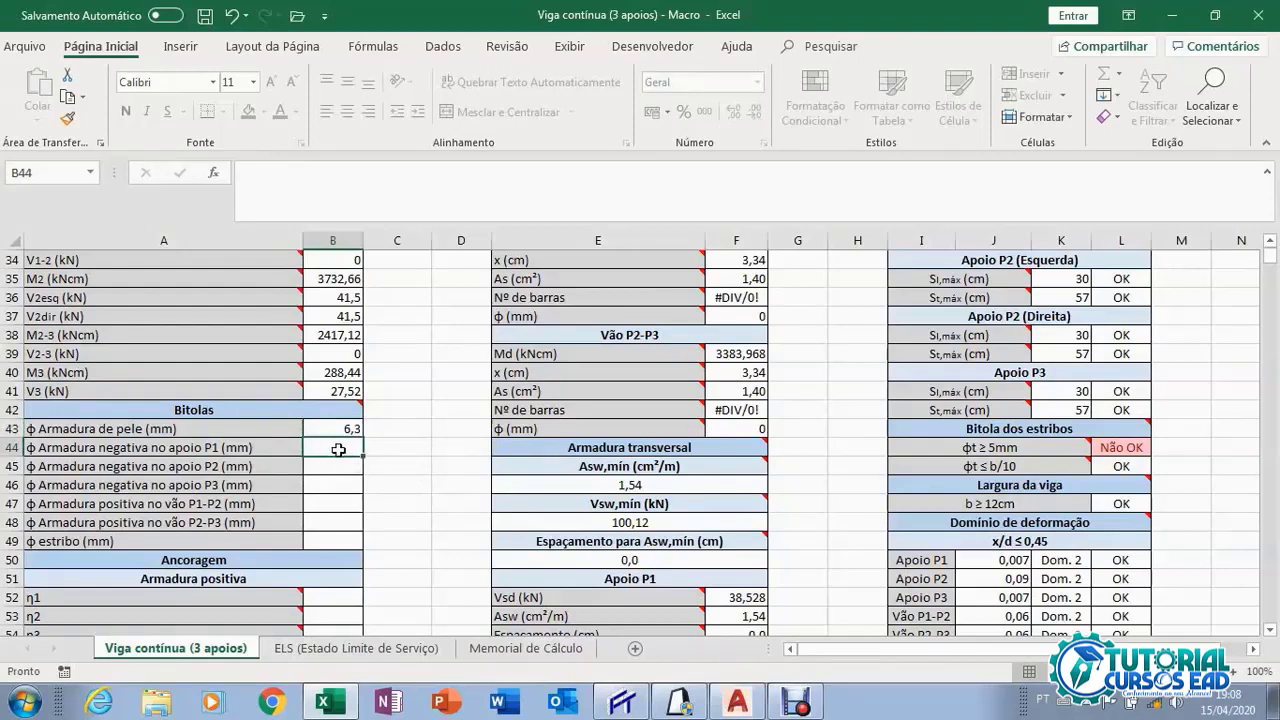
text(10)
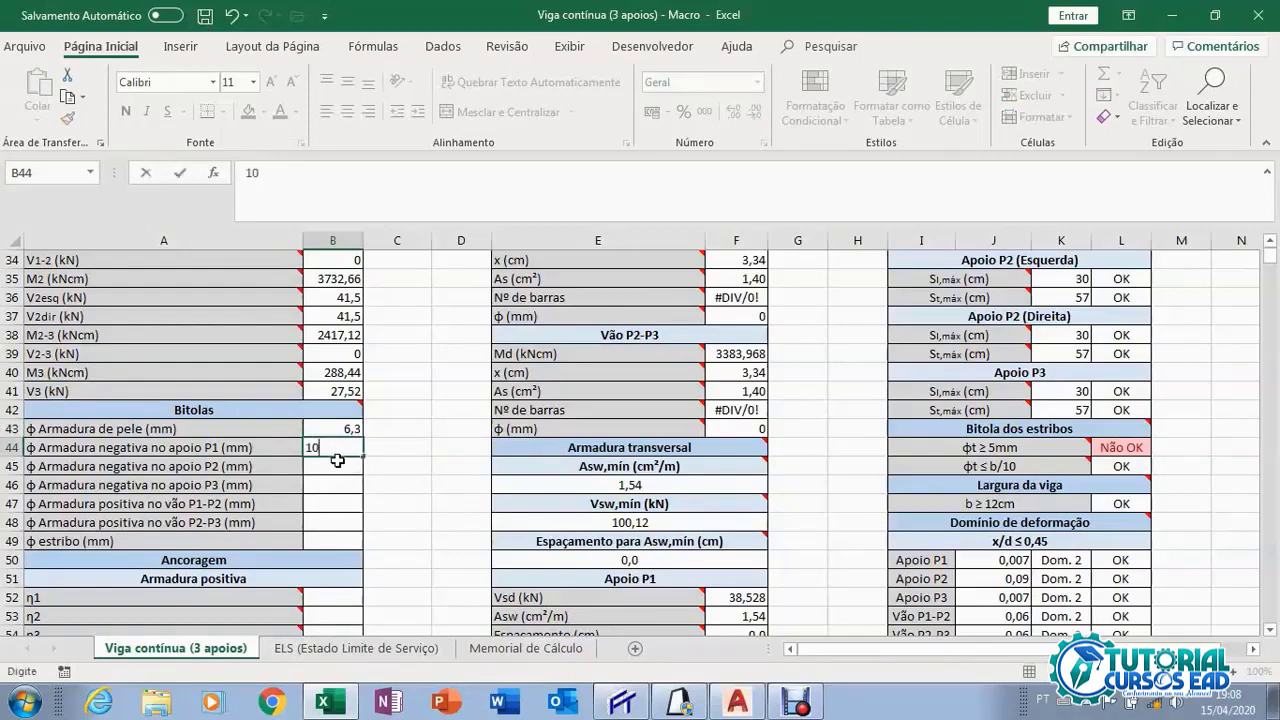
click(336, 468)
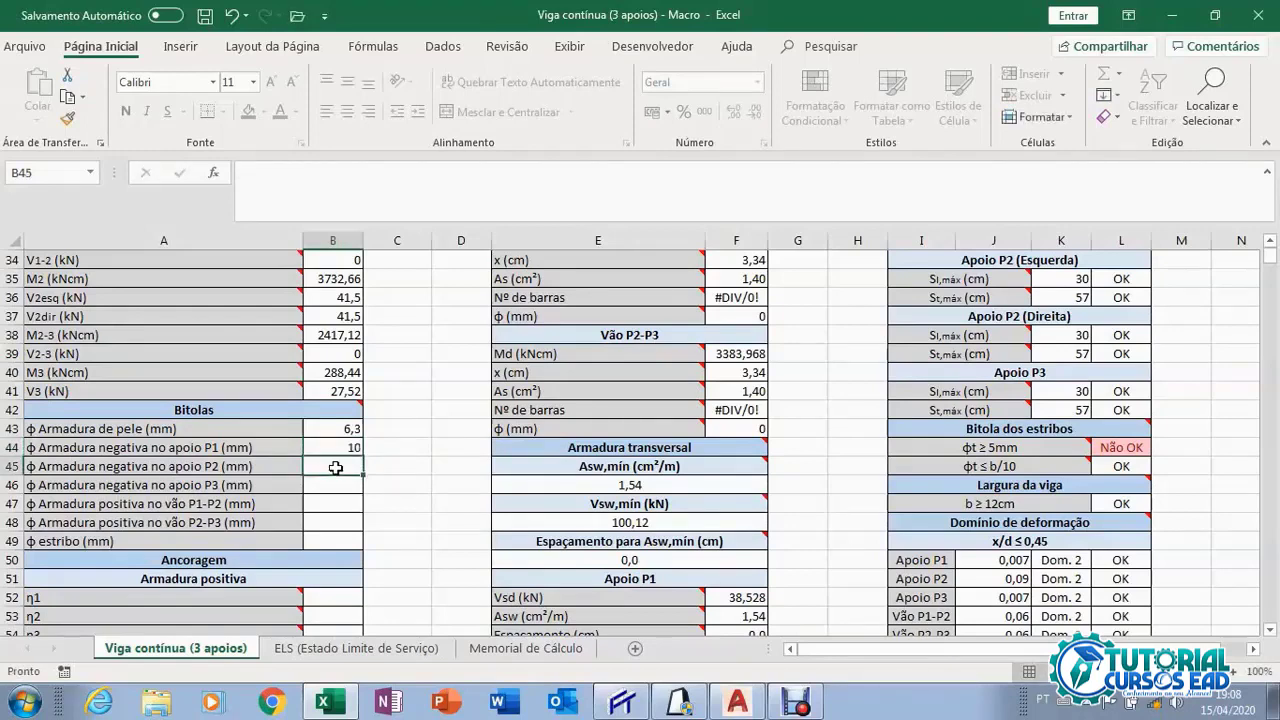
text(1)
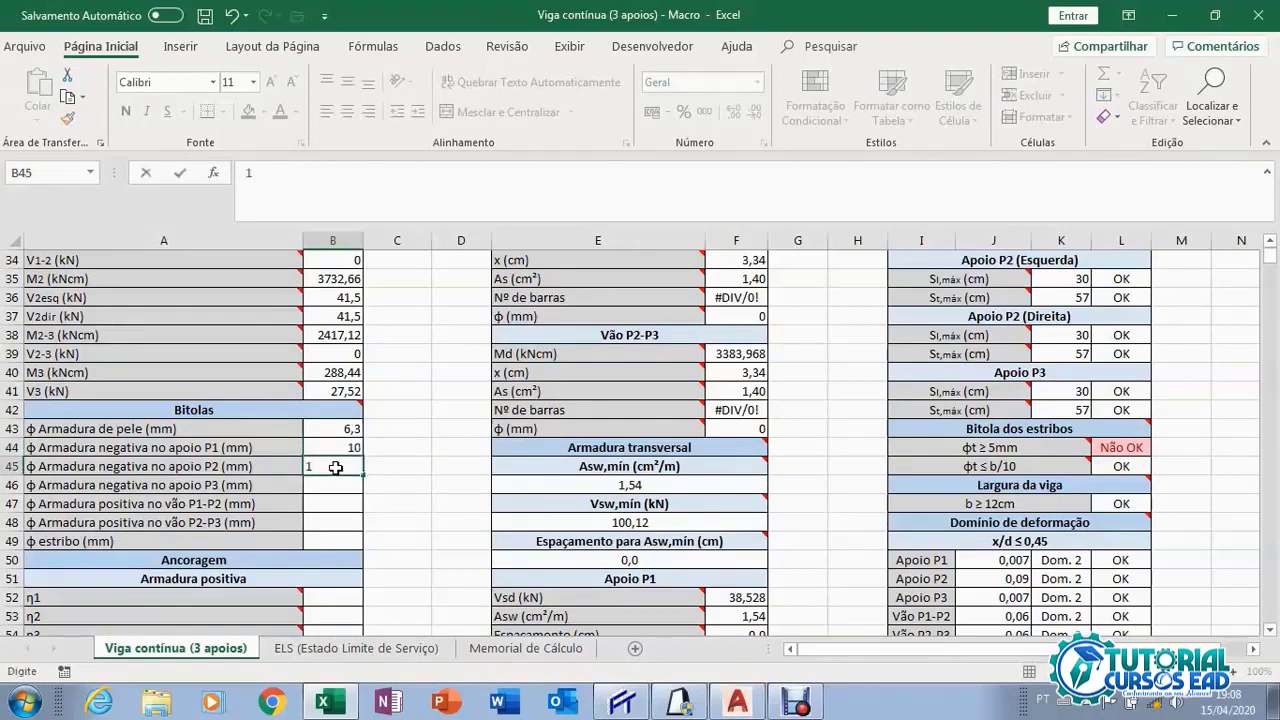
text(0)
click(332, 484)
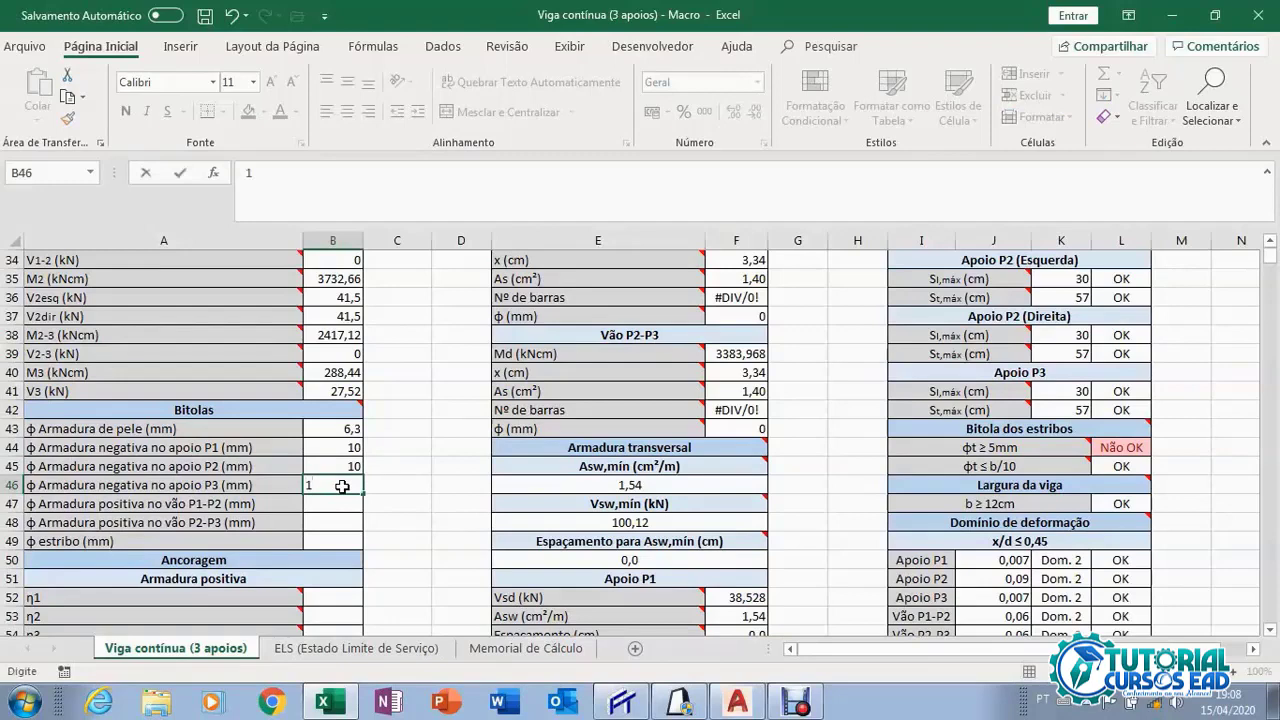
text(10)
Set the positive reinforcement diameters in spans P1-P2 and P2-P3 to 10 mm each.
click(335, 503)
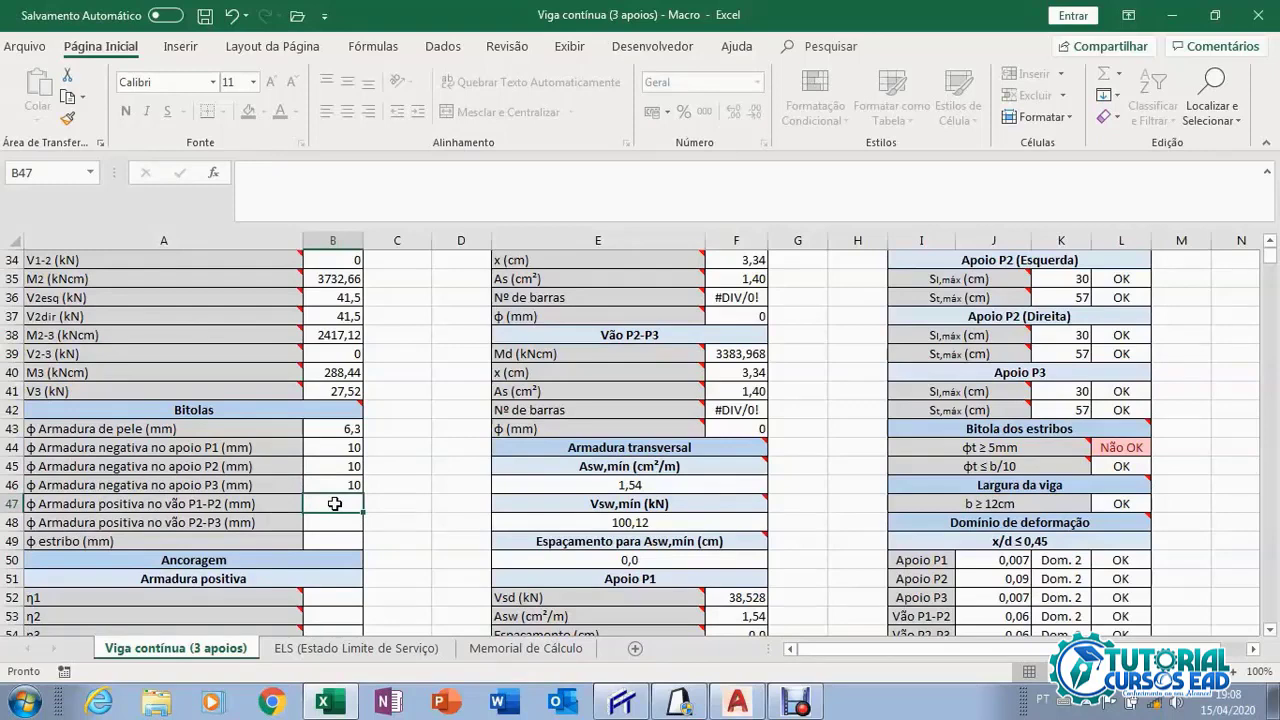
text(1)
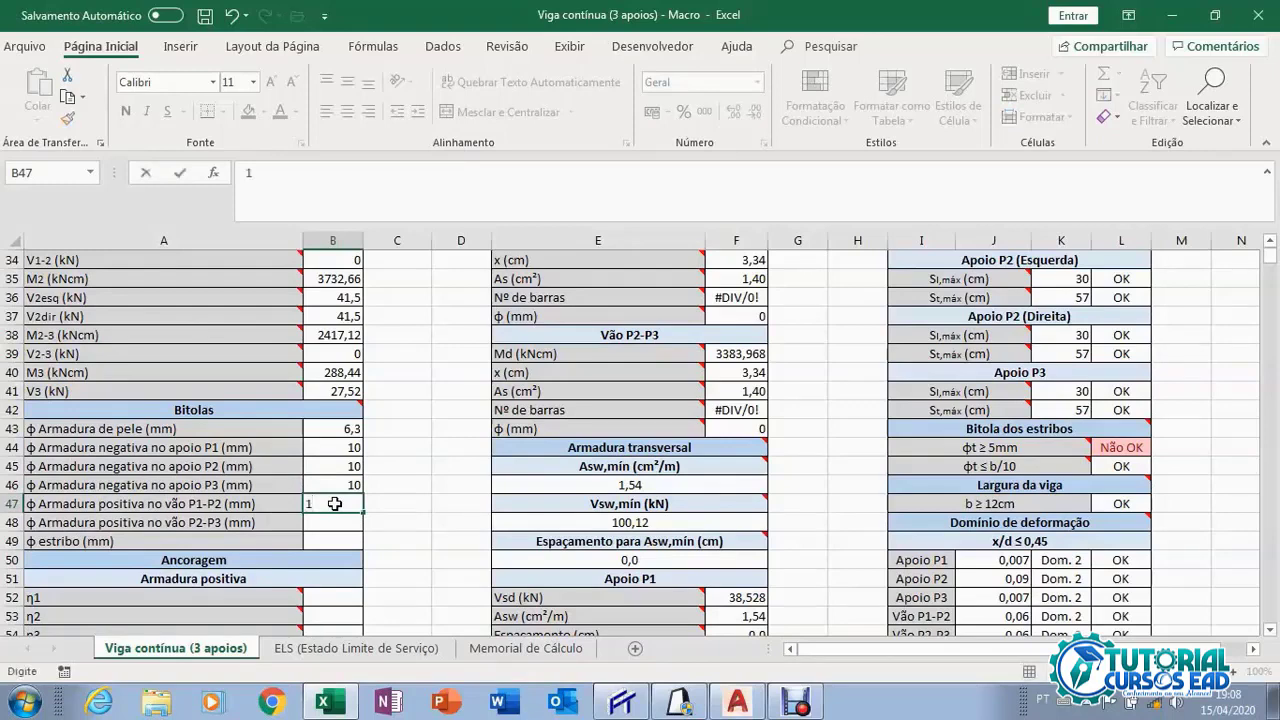
text(0)
click(337, 521)
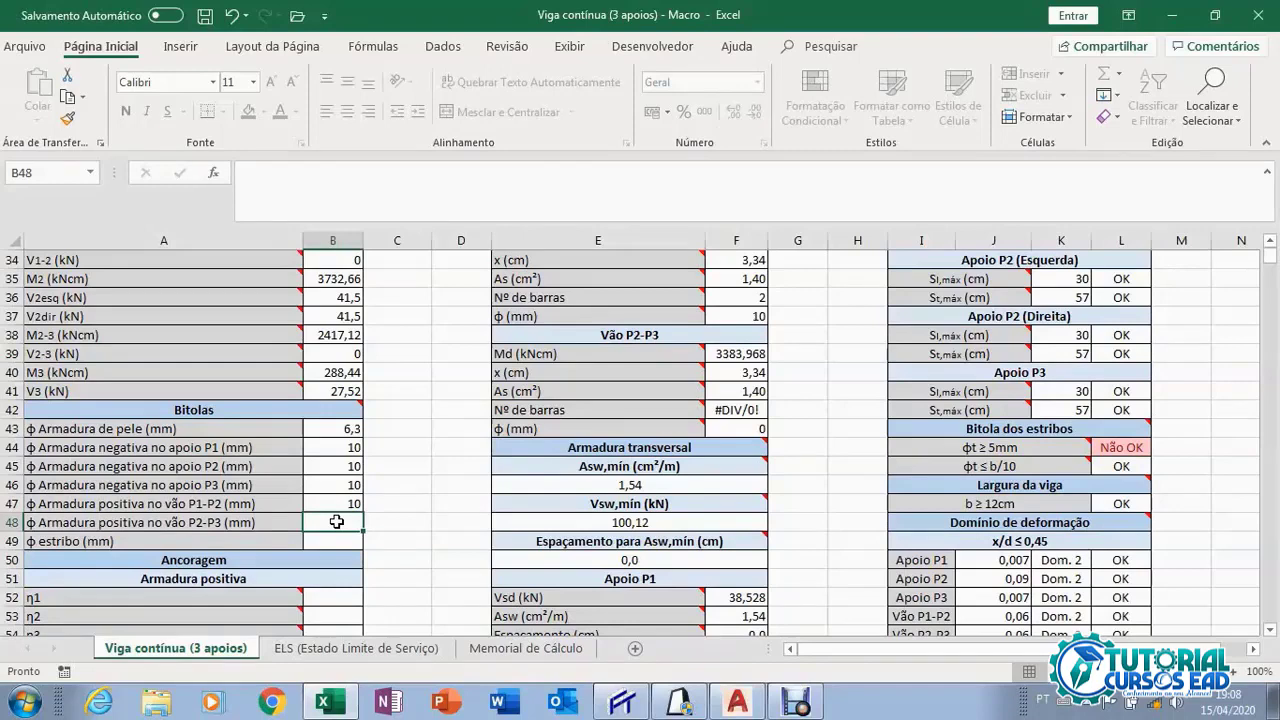
text(10)
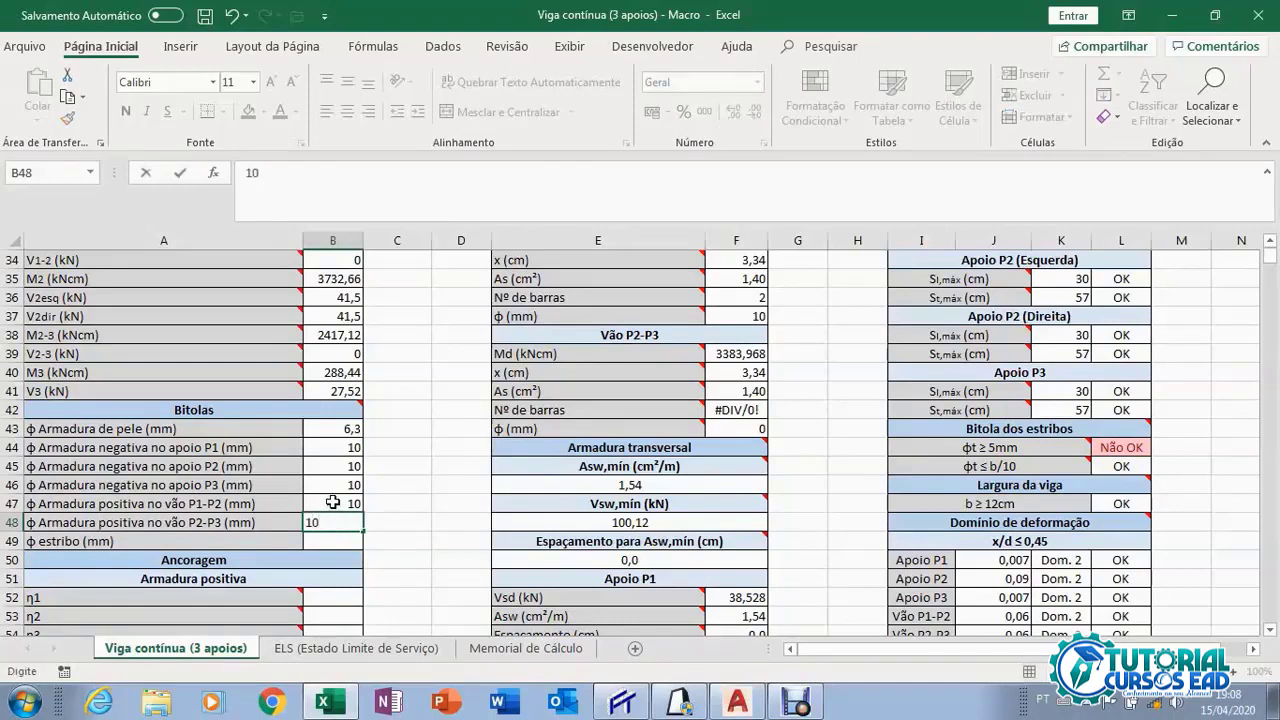
click(334, 503)
Set the stirrup diameter (φ estribo) to 5 mm in the Bitolas section.
click(332, 538)
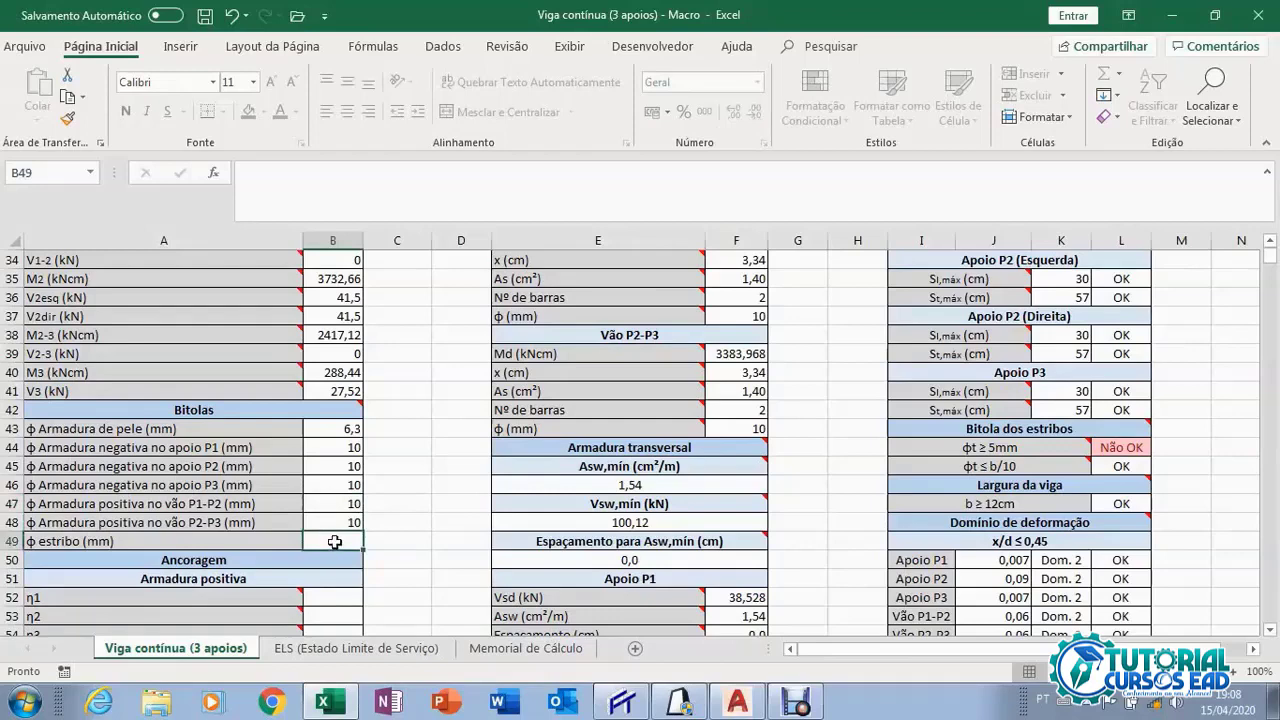
text(5)
click(334, 540)
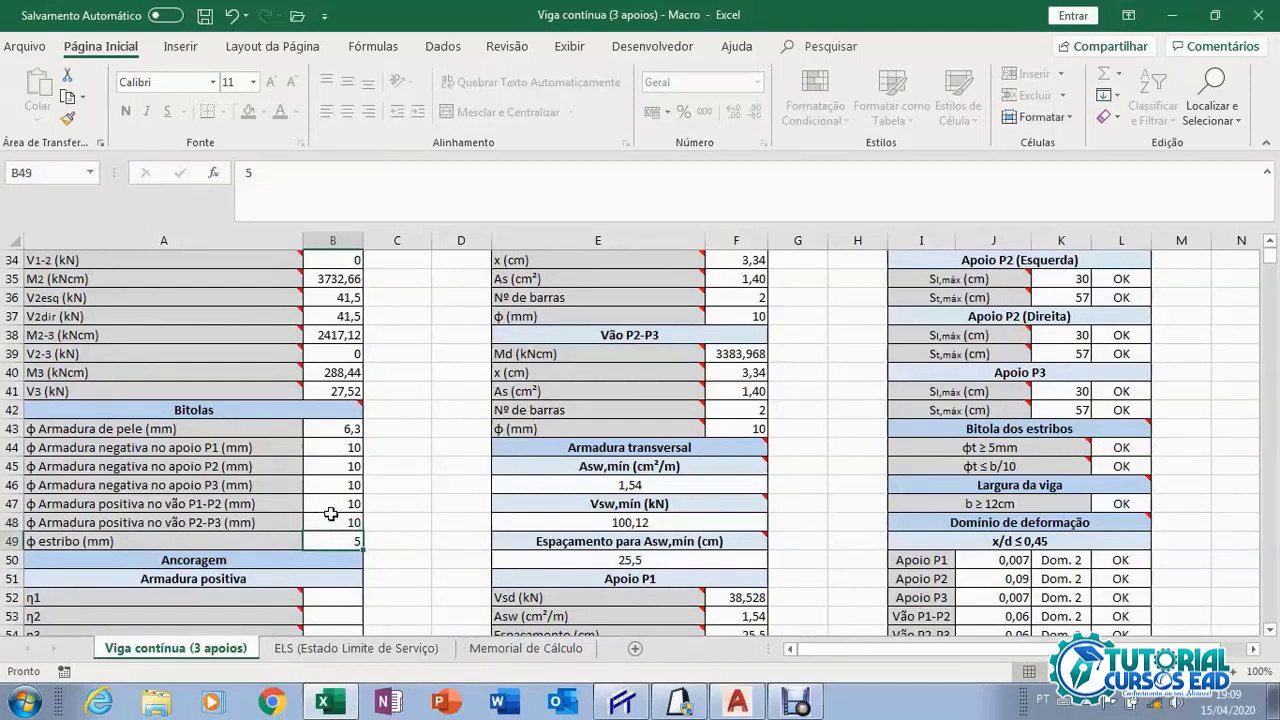
Check the notes on the positive reinforcement anchorage coefficients and set η1 to 2,25.
scroll(332, 516, down, 2)
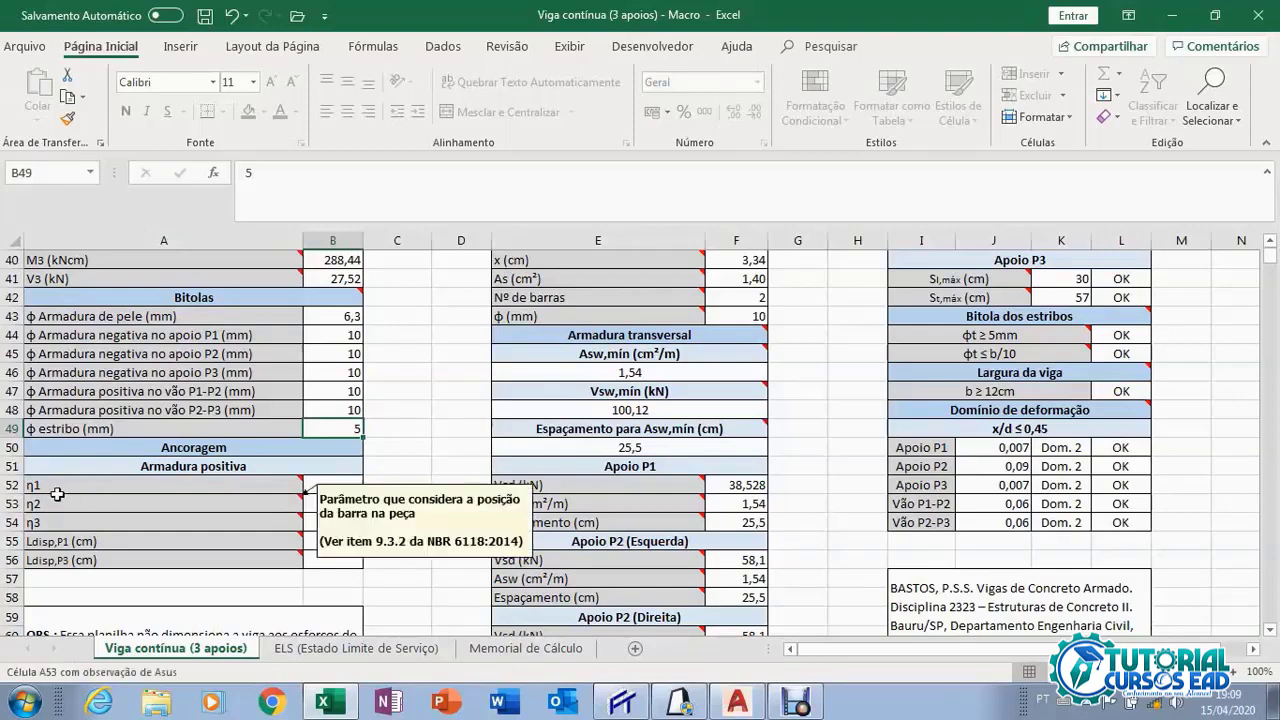
mouse_move(29, 483)
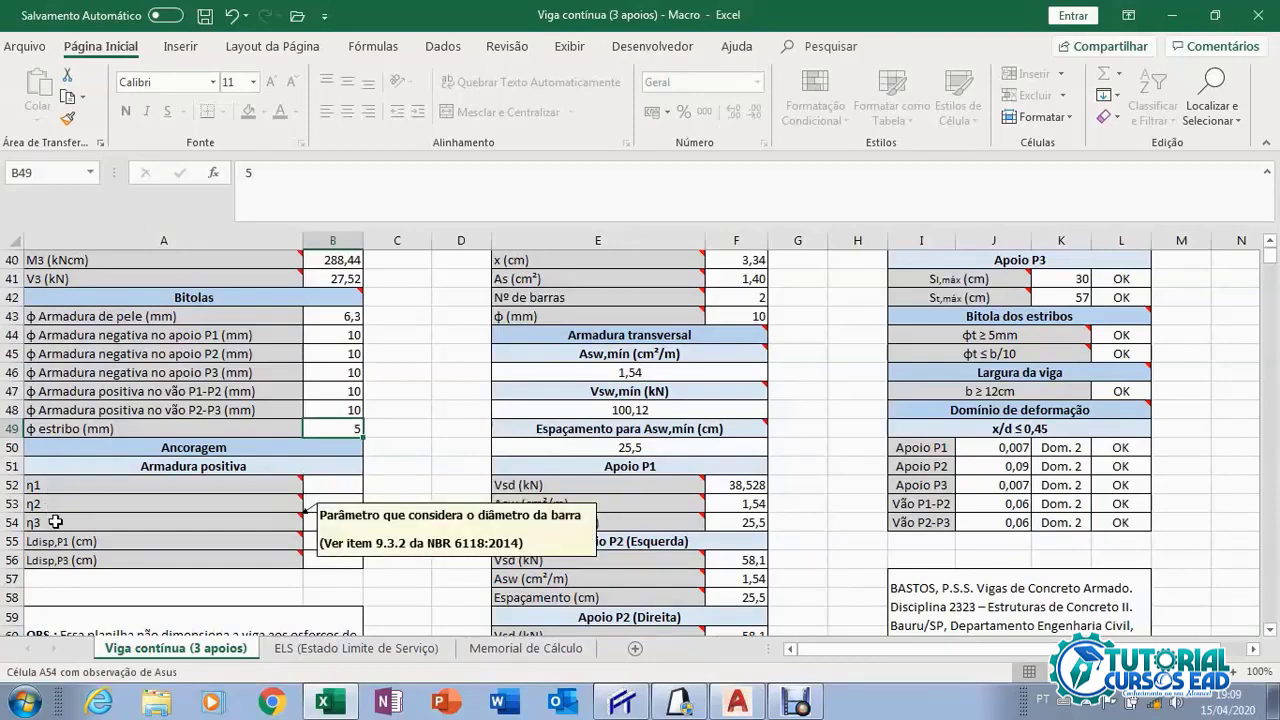
mouse_move(282, 482)
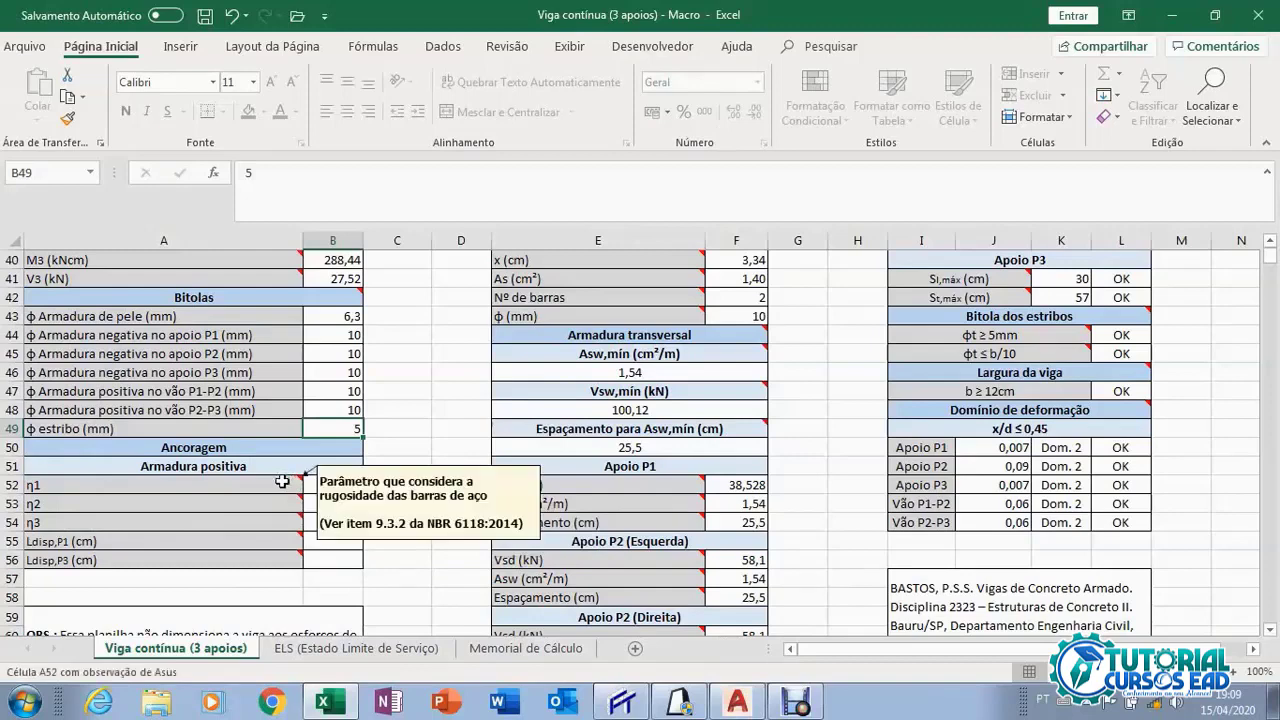
mouse_move(282, 523)
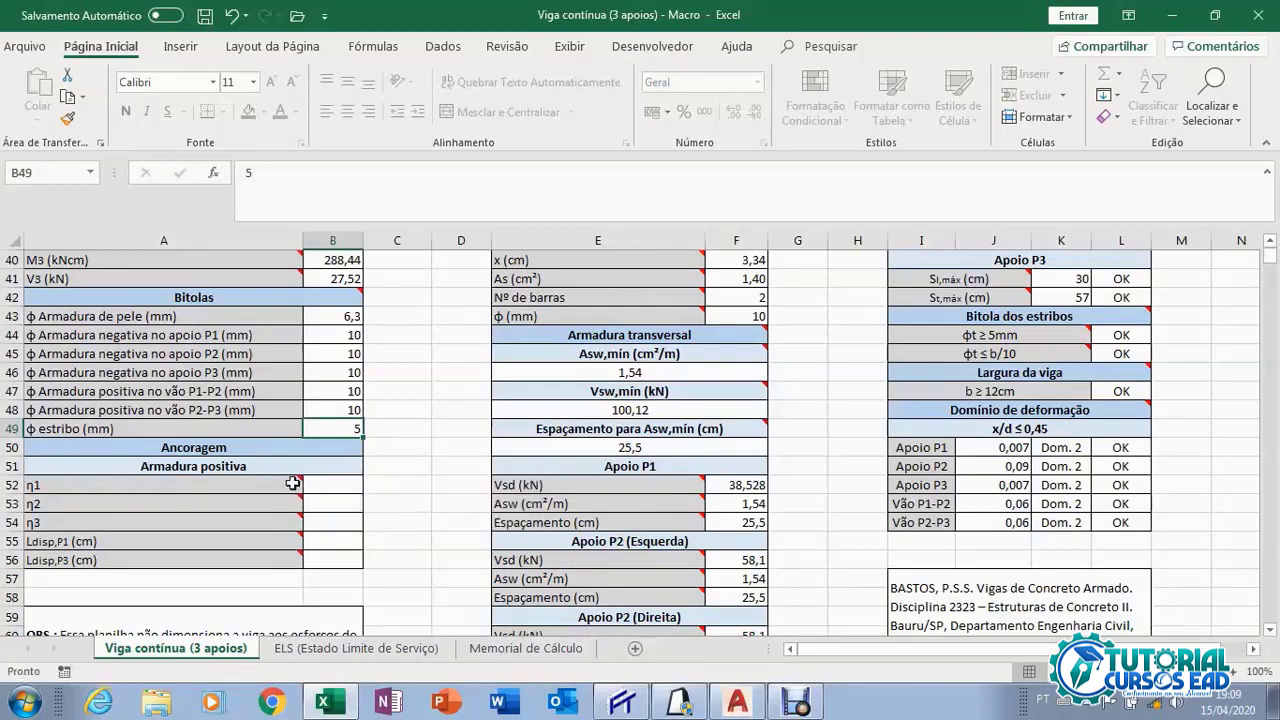
click(315, 487)
text(2)
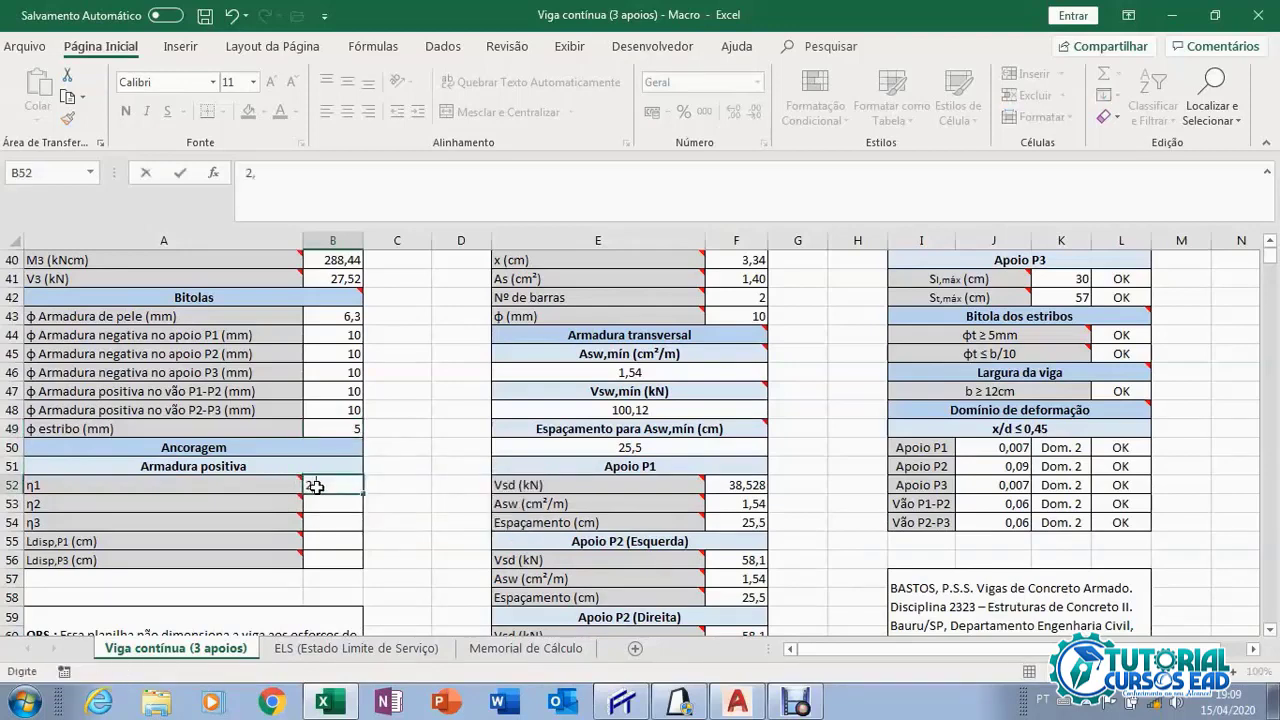
text(,25)
key(Return)
click(330, 490)
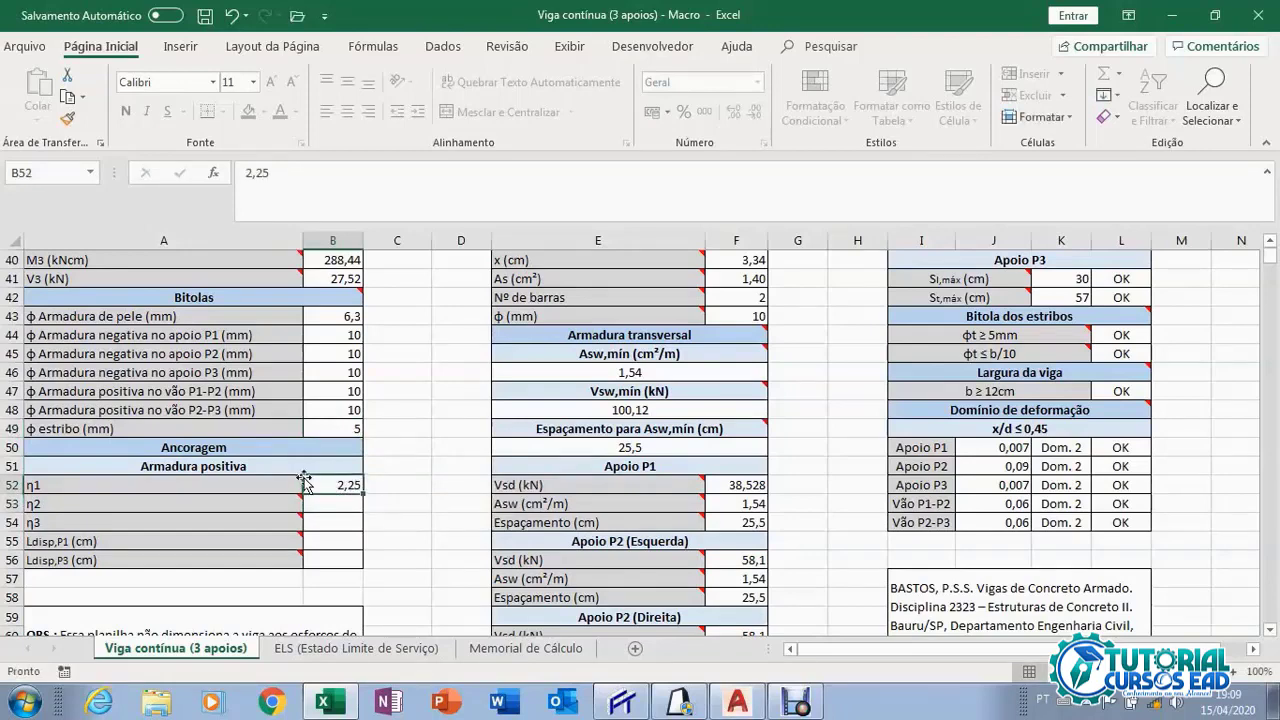
Set the anchorage coefficients η2 and η3 to 1 each for the positive reinforcement.
click(321, 501)
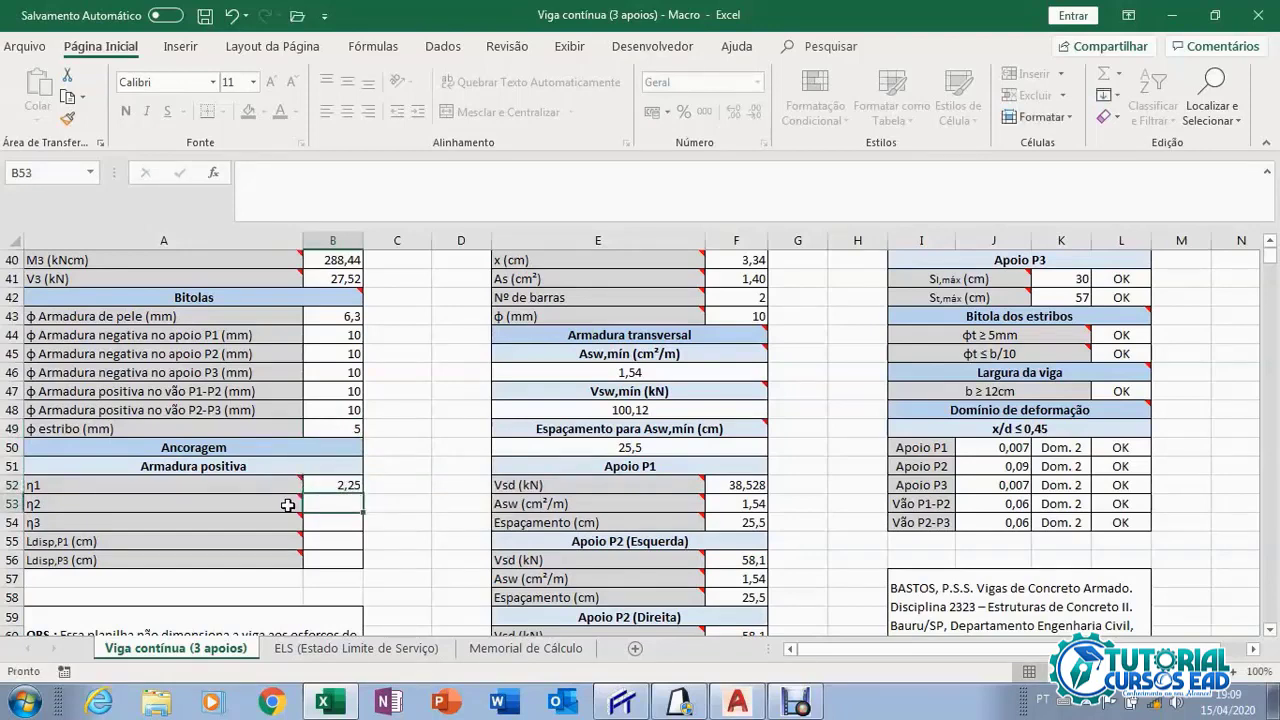
mouse_move(287, 504)
text(1)
key(Return)
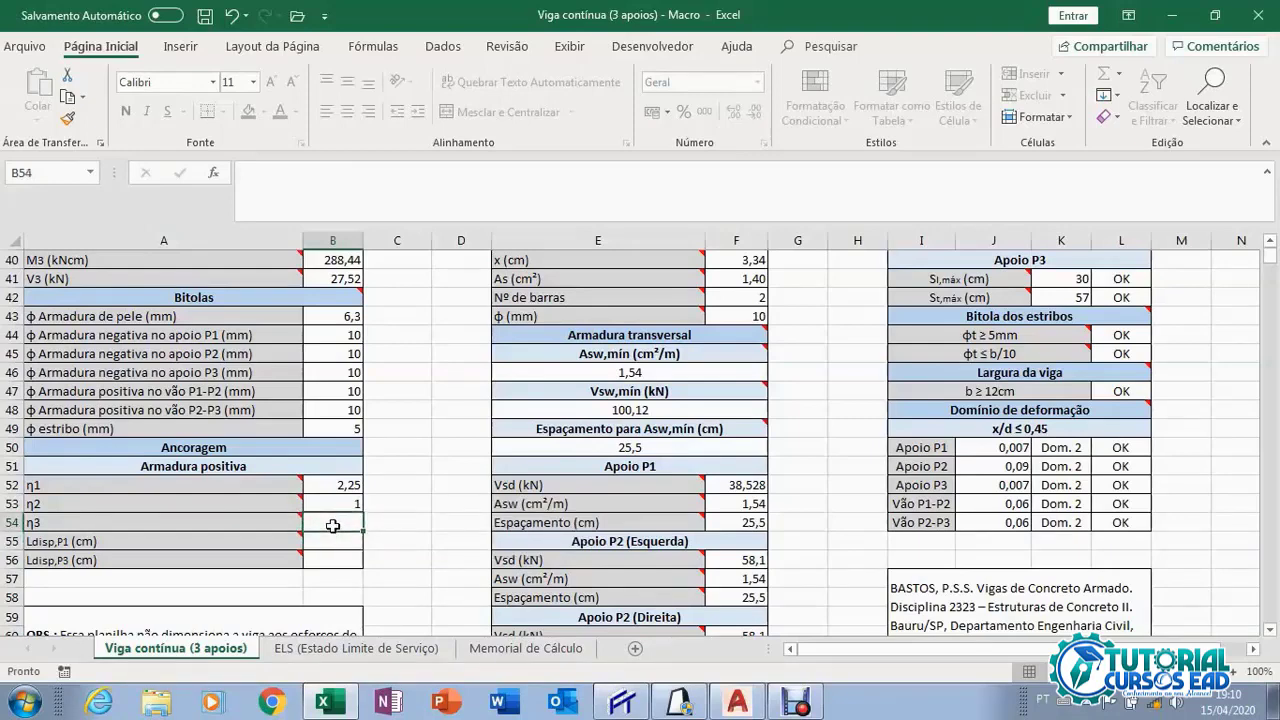
text(1)
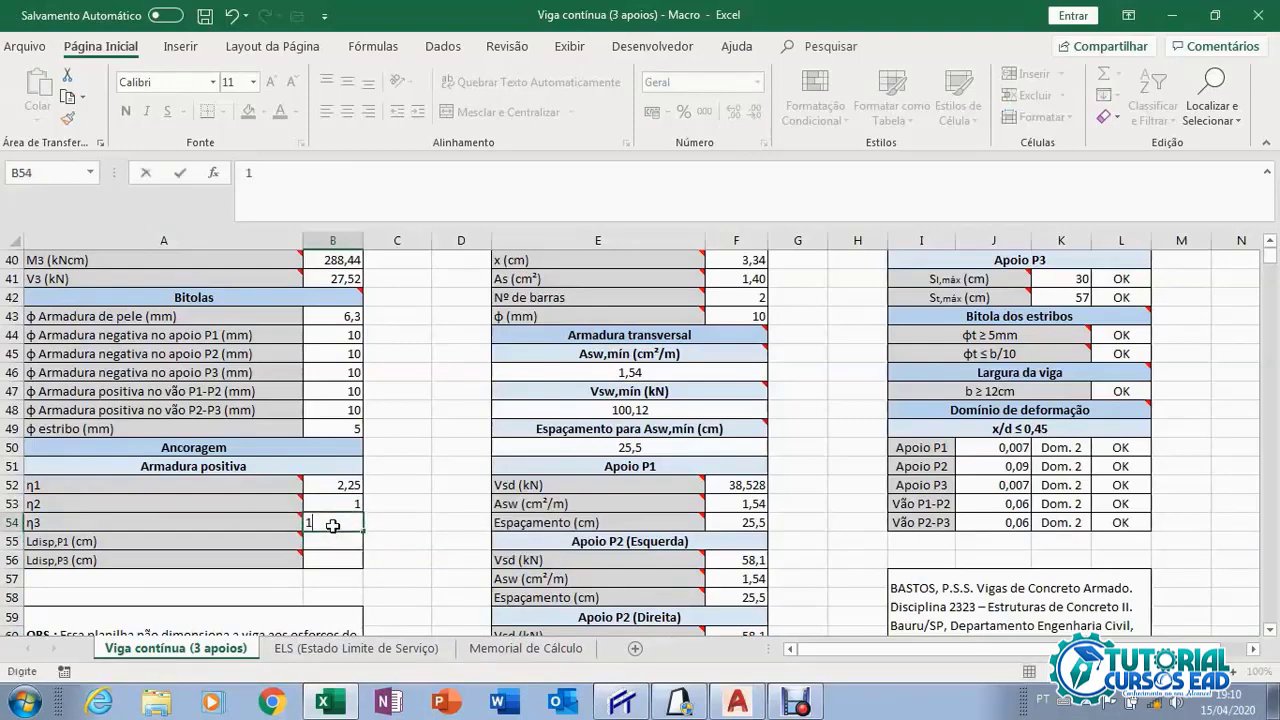
key(Return)
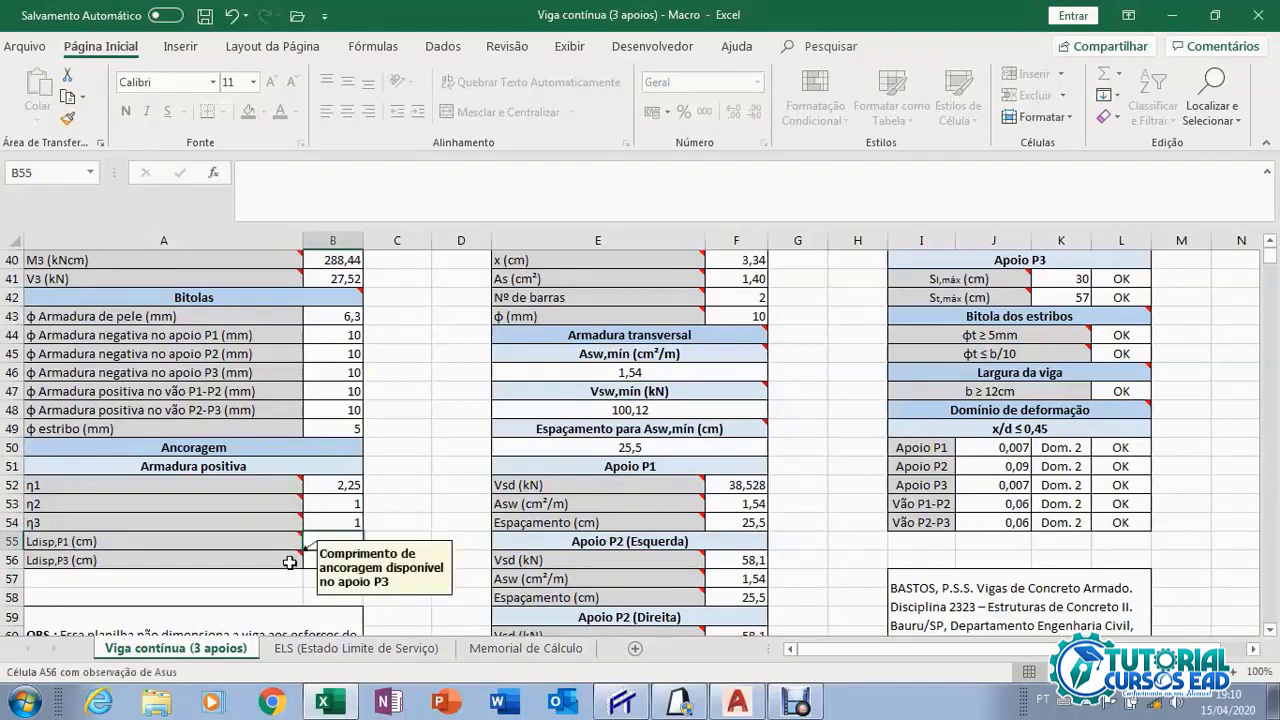
Switch to Eberick and examine the end columns supporting the beams in section A-A for the available anchorage length.
click(680, 705)
scroll(103, 274, up, 3)
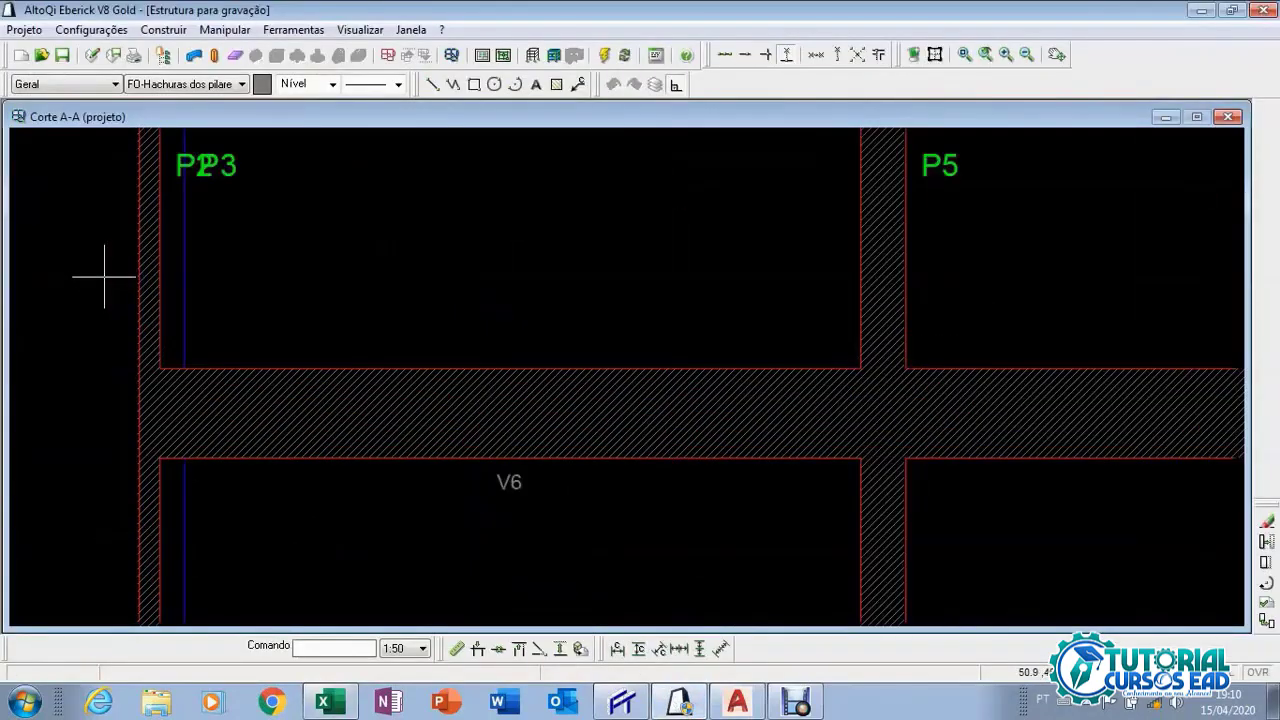
scroll(135, 290, down, 2)
scroll(640, 262, up, 2)
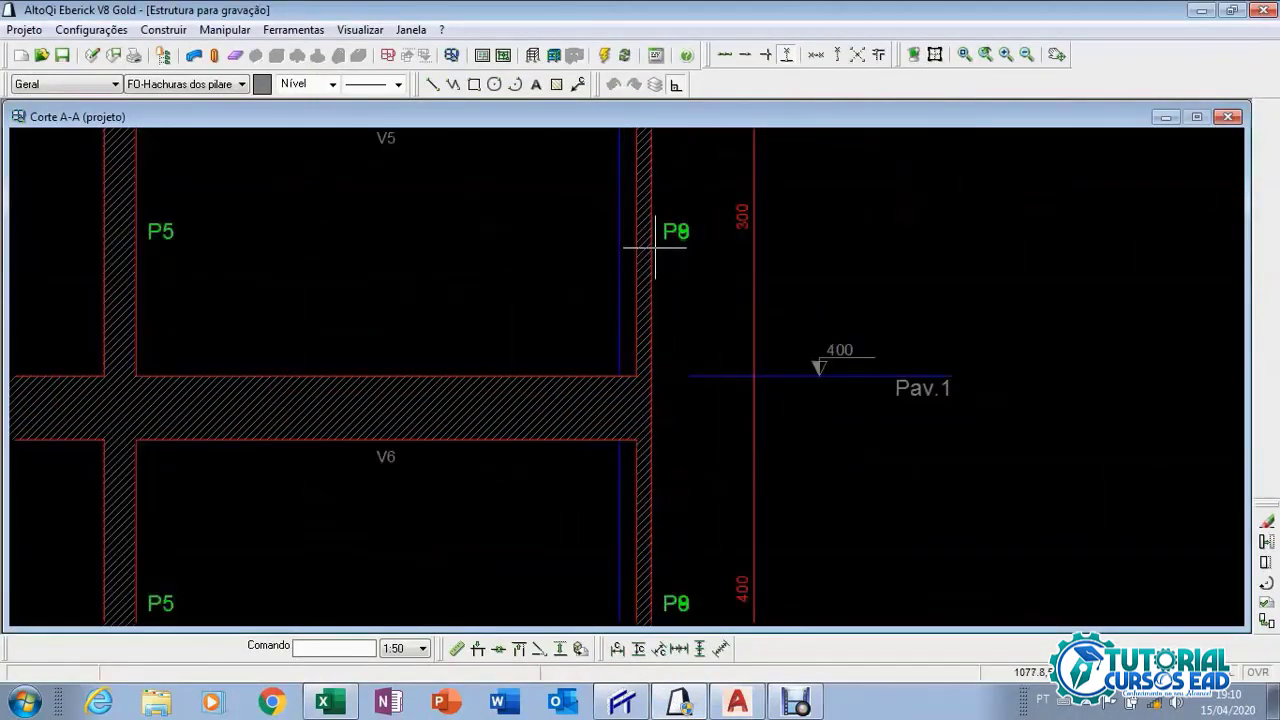
scroll(609, 286, down, 3)
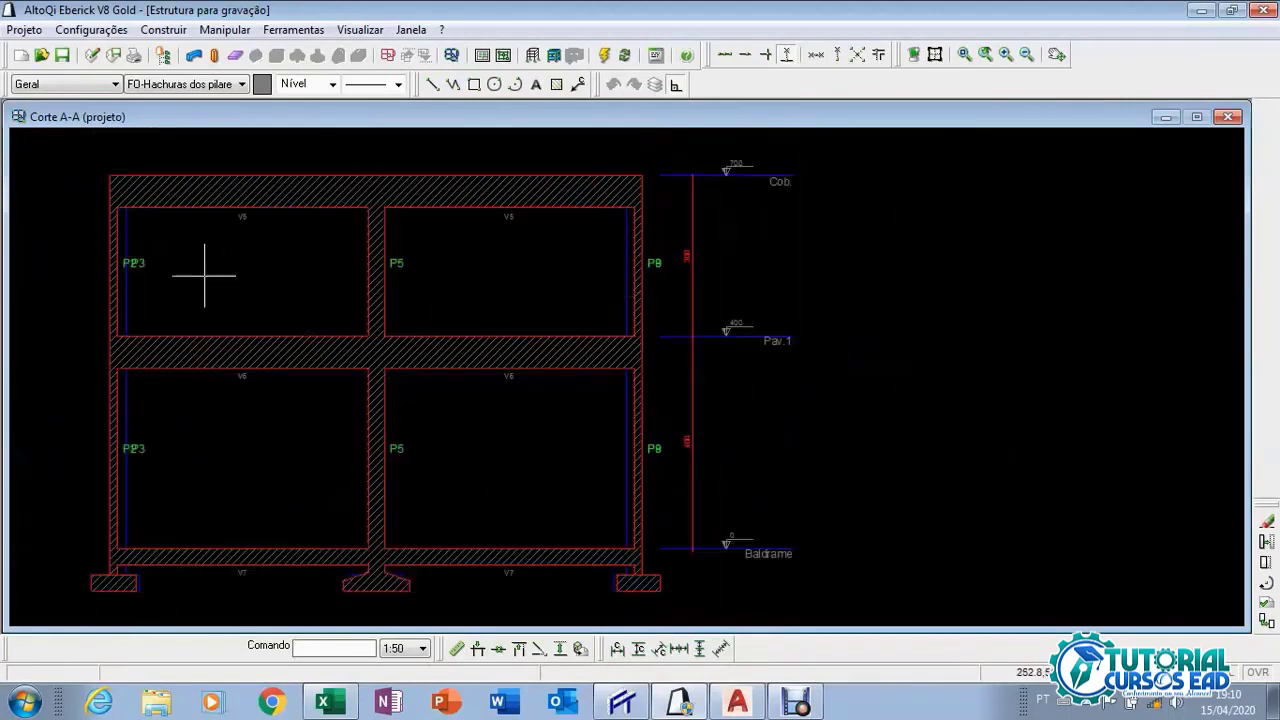
scroll(95, 272, up, 3)
scroll(135, 260, up, 1)
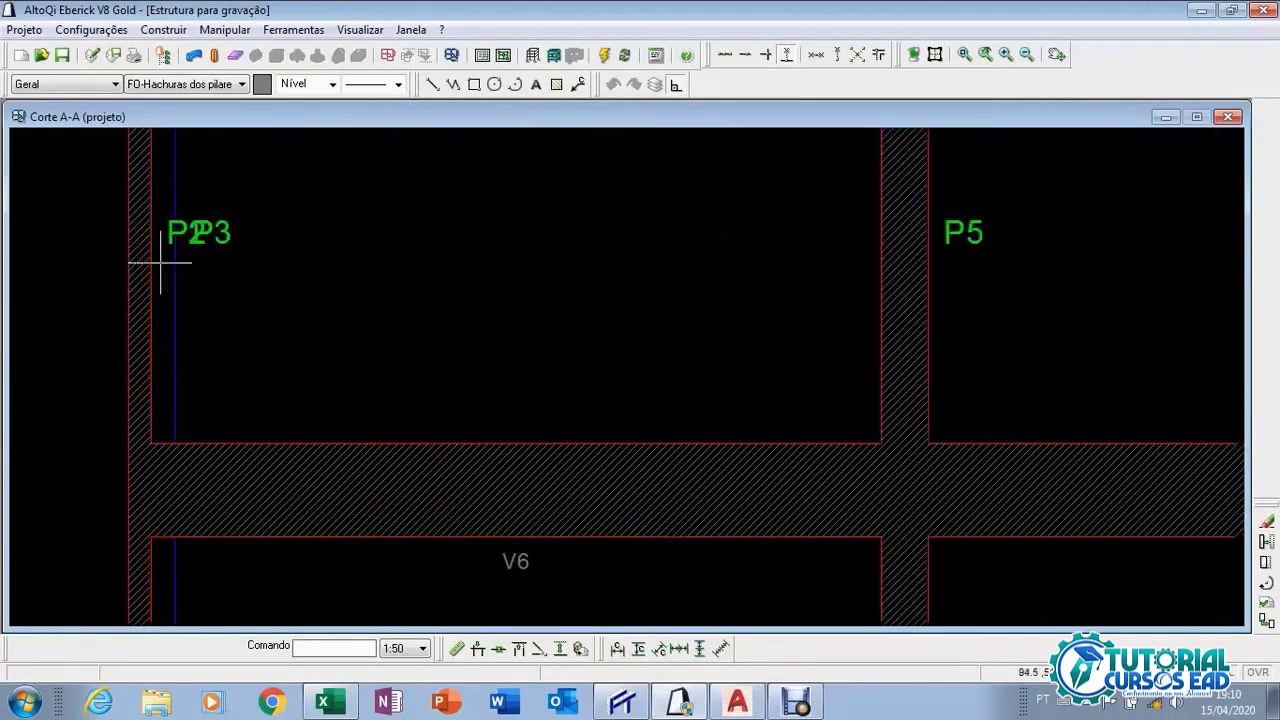
scroll(140, 258, up, 1)
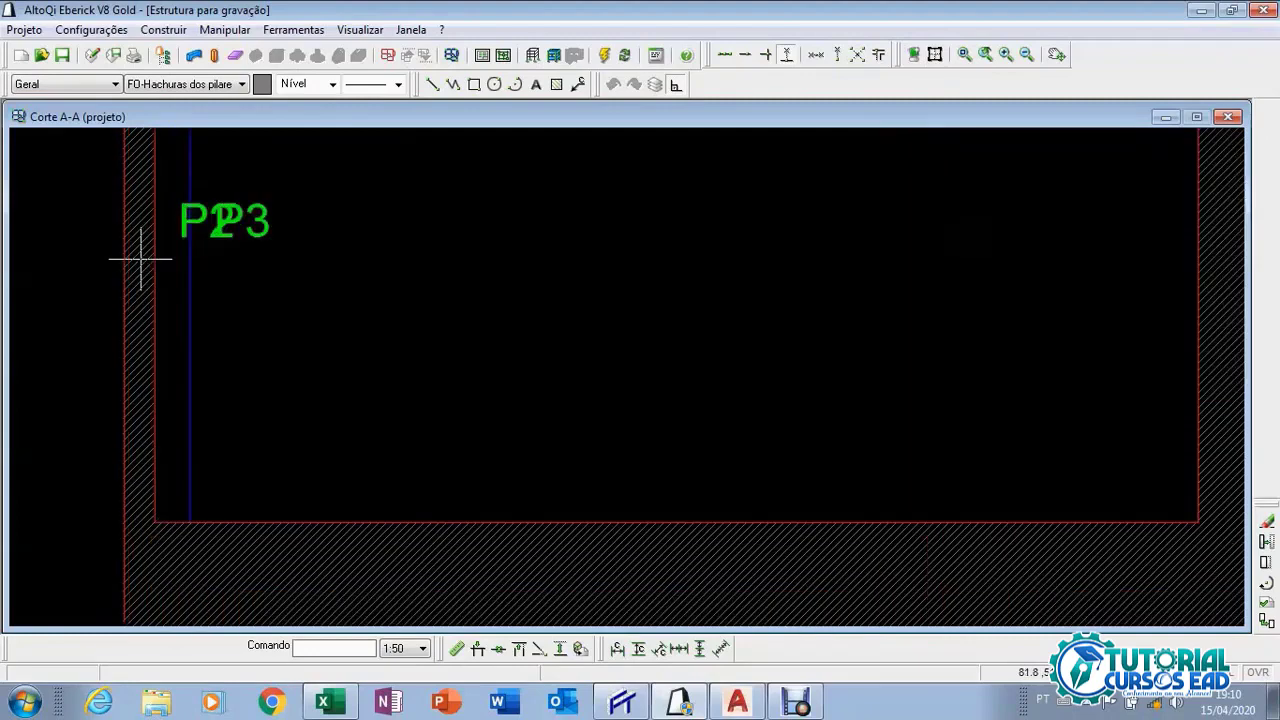
scroll(138, 257, down, 2)
scroll(137, 257, up, 2)
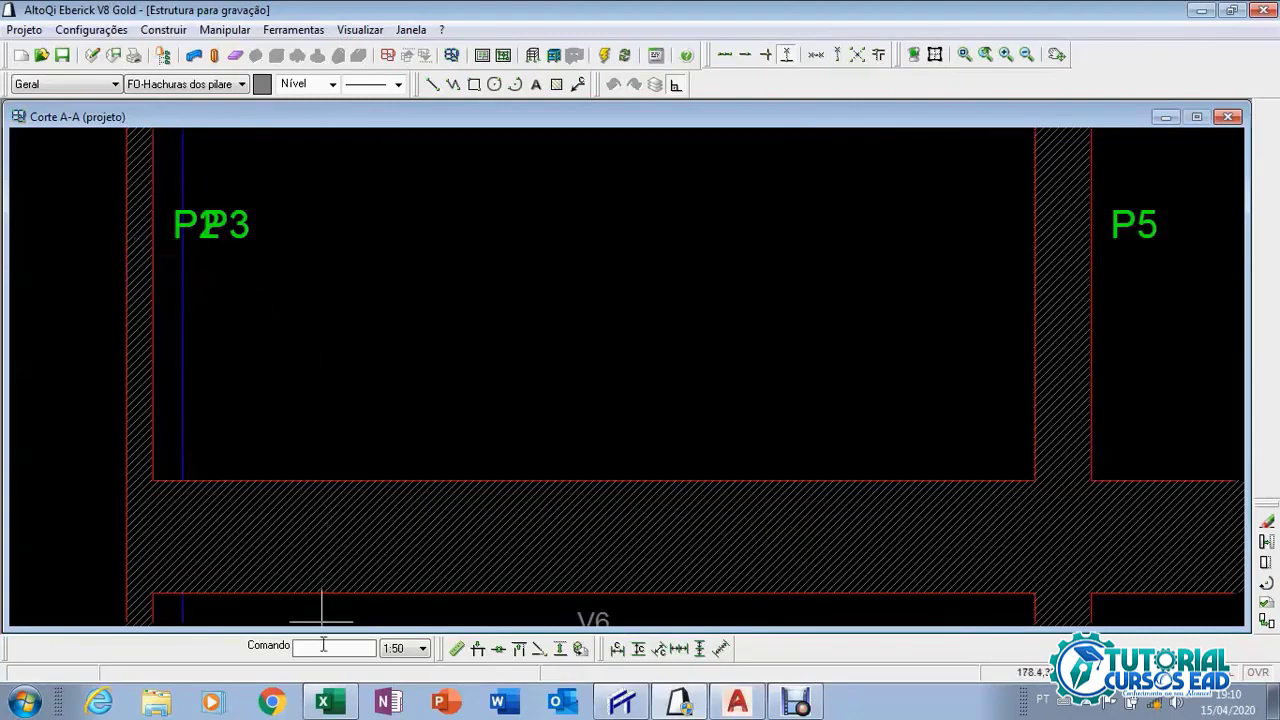
Switch back to Excel and set the available anchorage lengths Ldisp,P1 and Ldisp,P3 to 12 cm each.
click(338, 710)
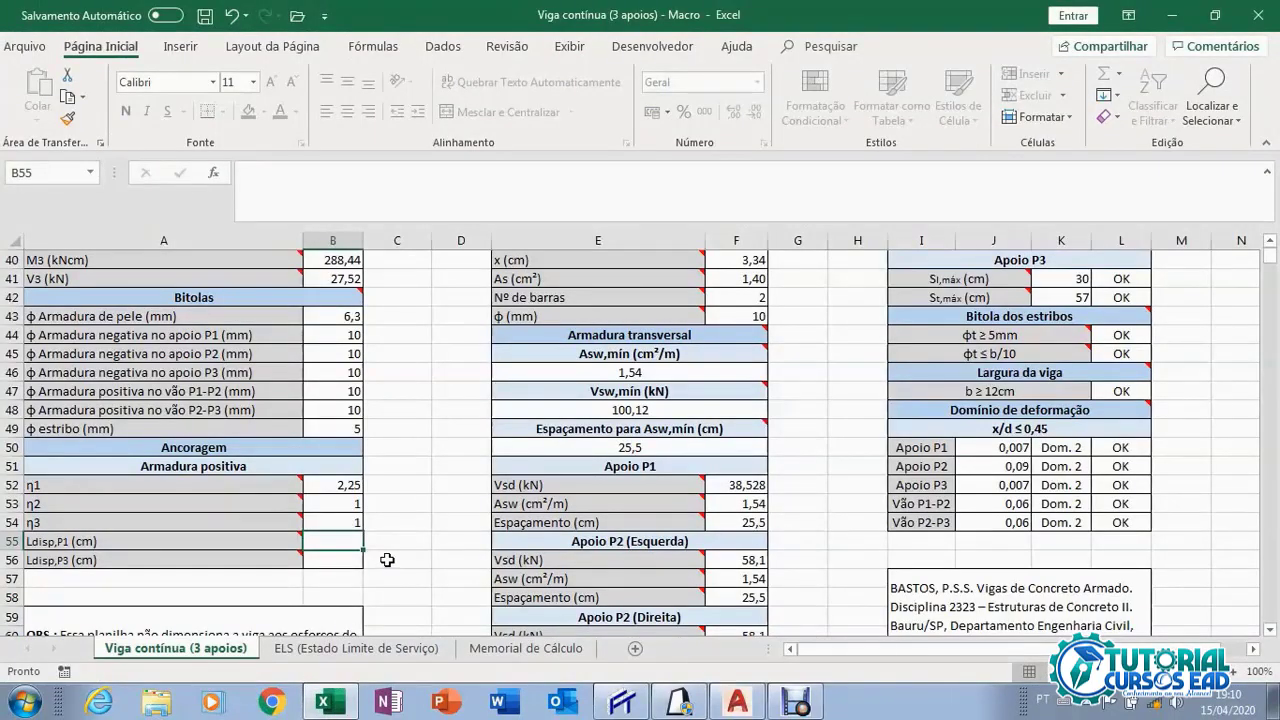
text(12)
click(338, 557)
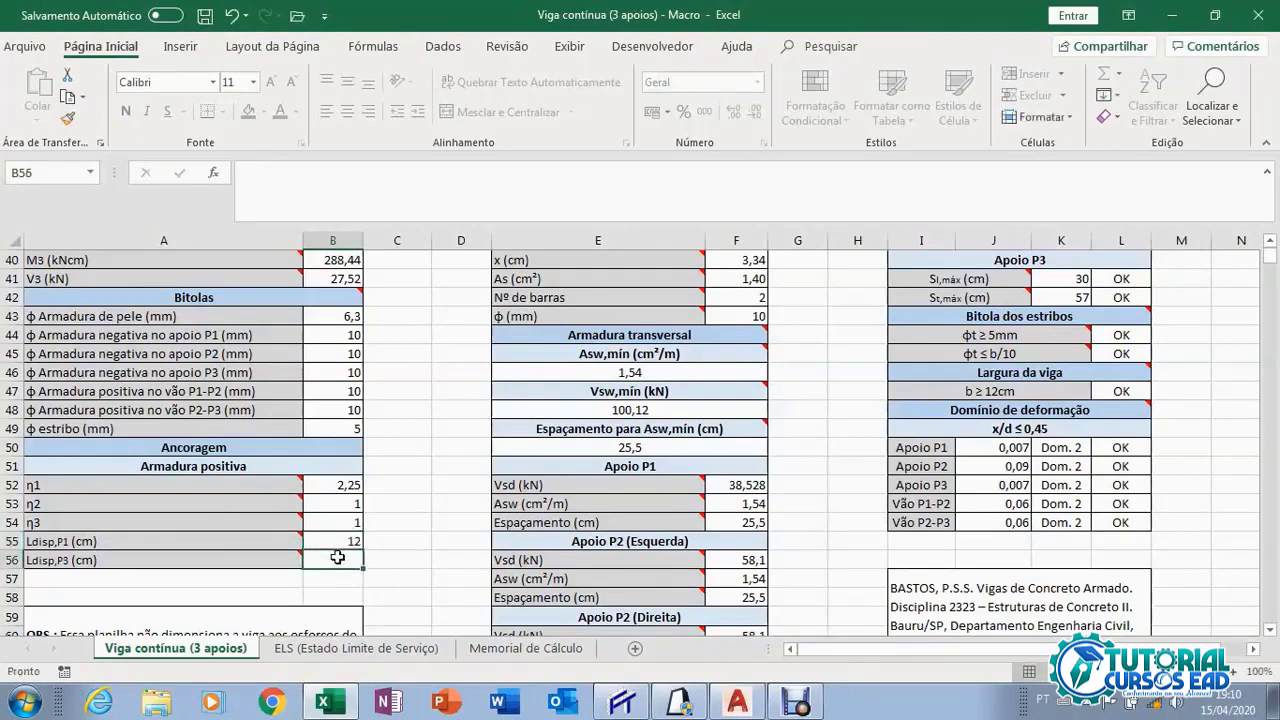
text(12)
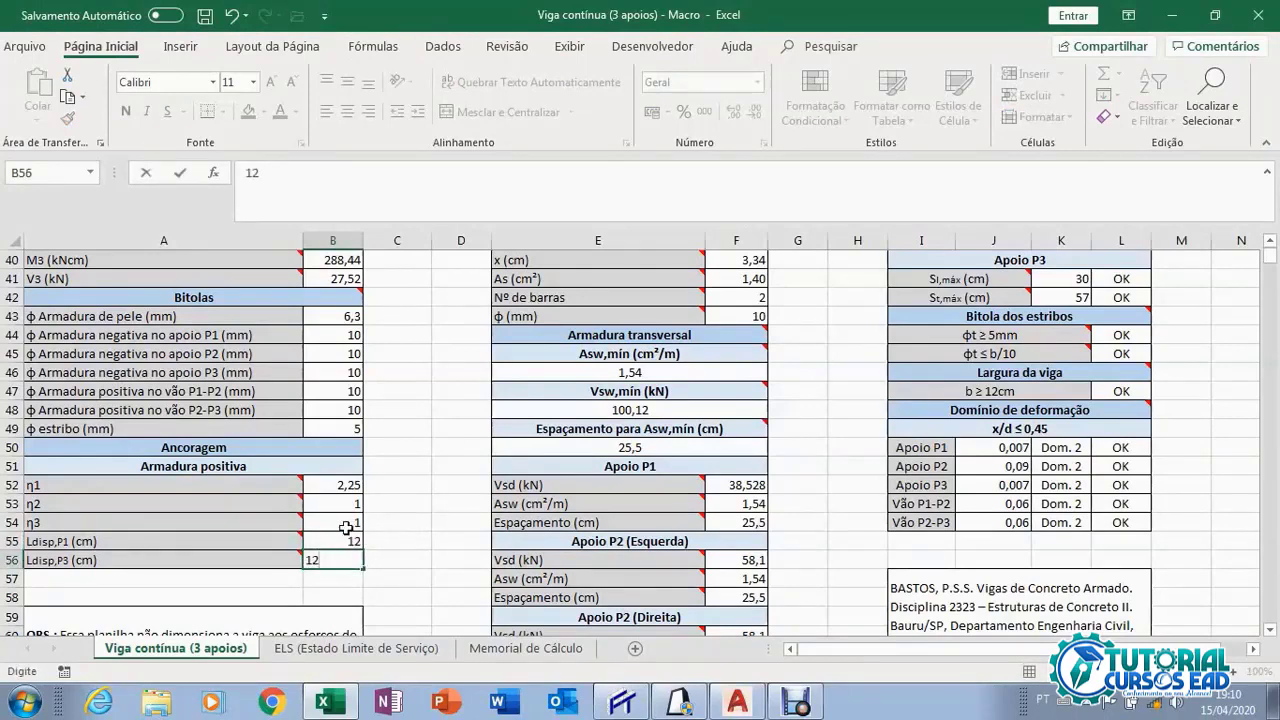
click(342, 527)
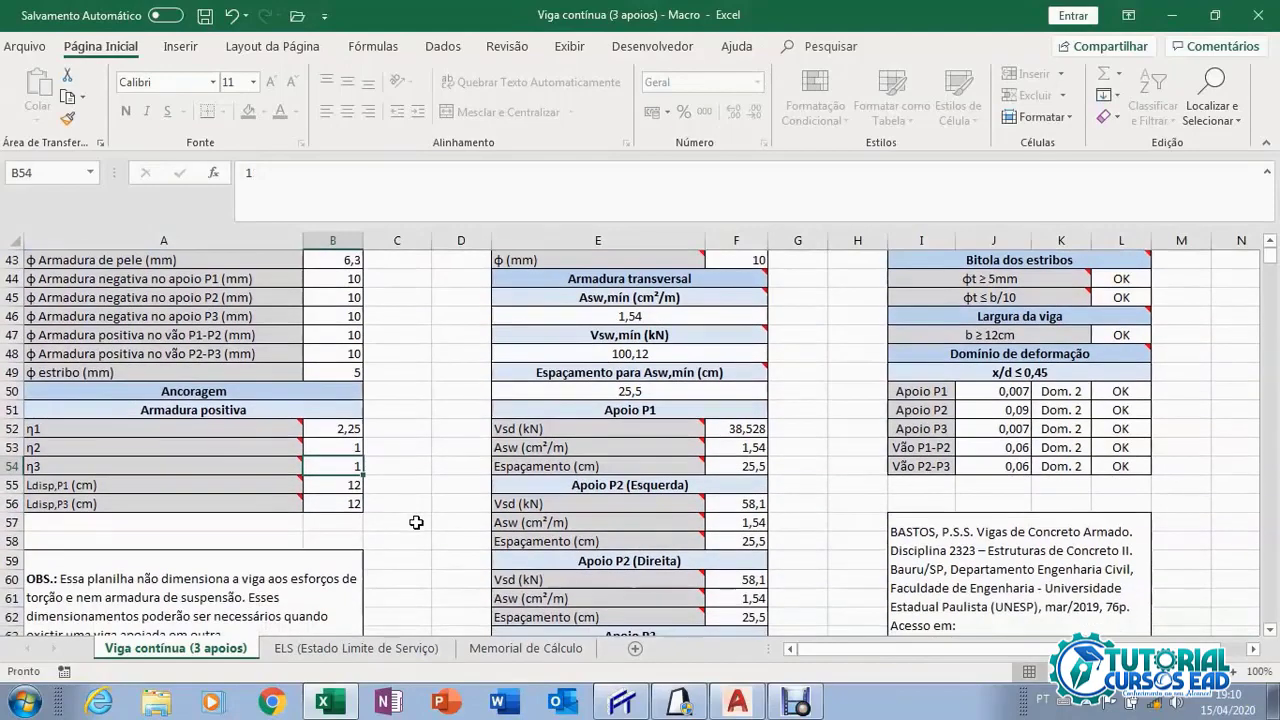
Look over the output data from the beam's self-weight down to the positive reinforcement anchorage at support P1.
scroll(416, 522, down, 1)
scroll(416, 522, up, 8)
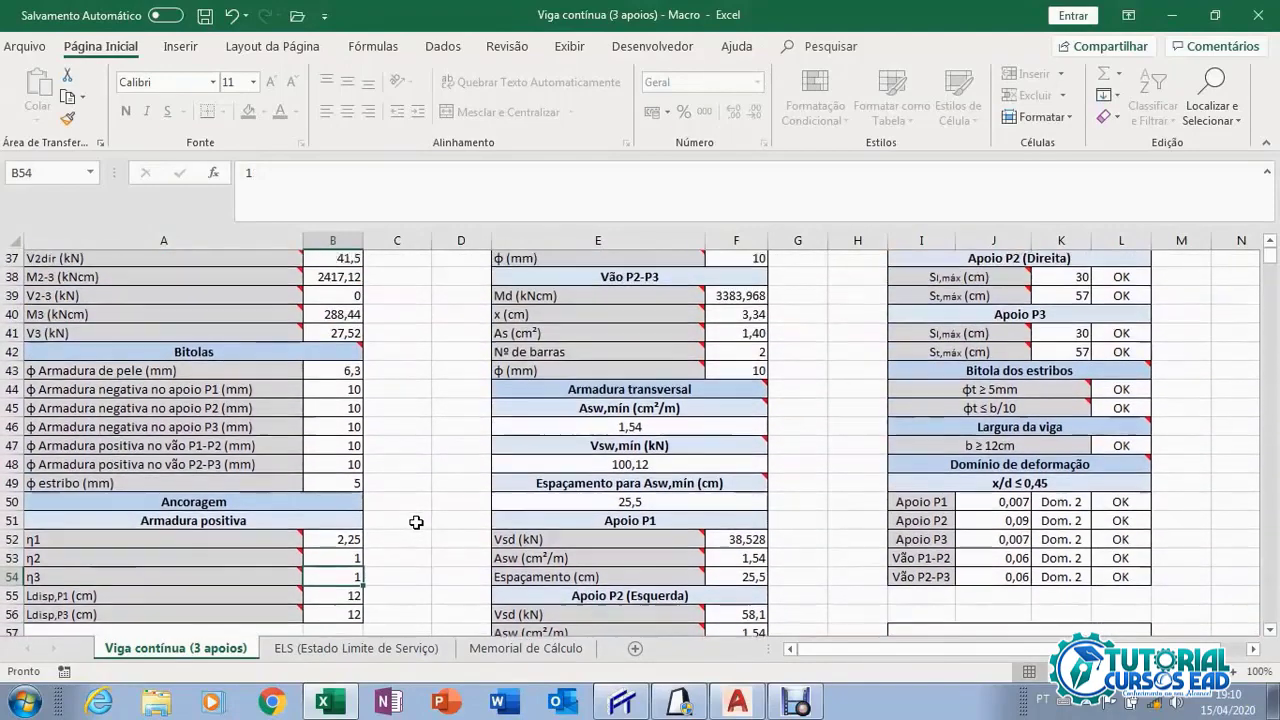
scroll(416, 522, up, 6)
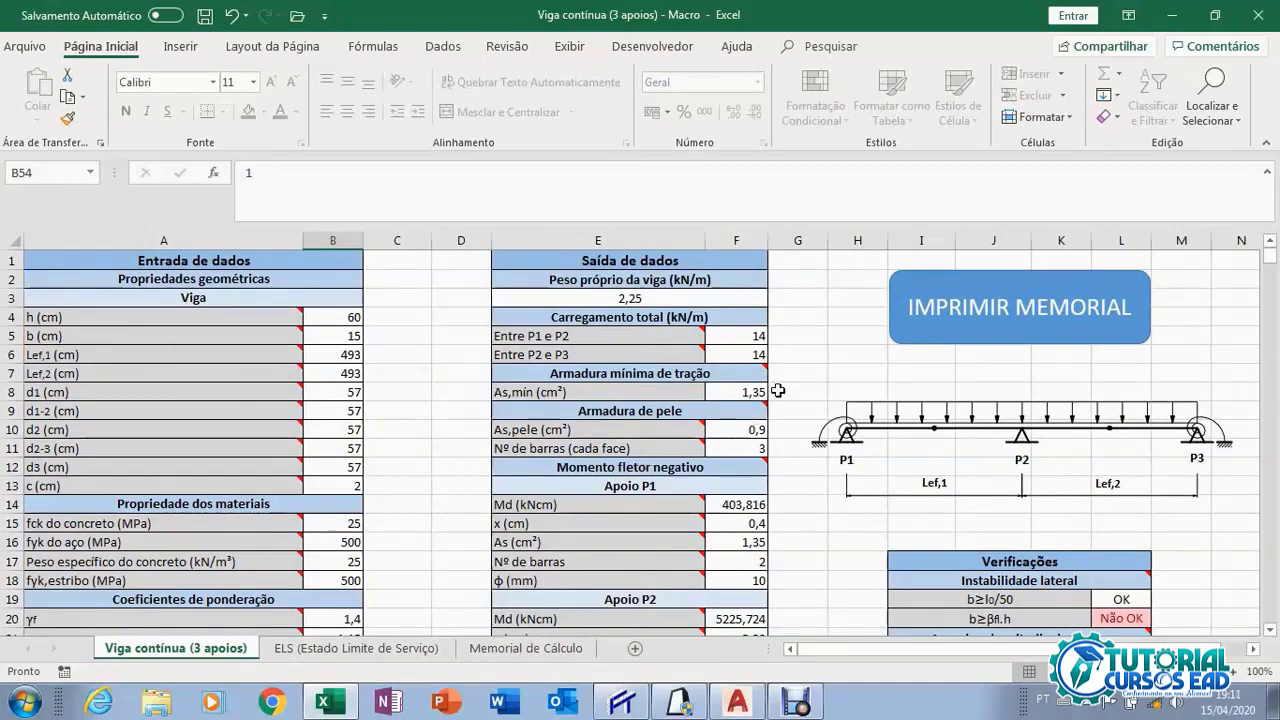
scroll(610, 433, down, 9)
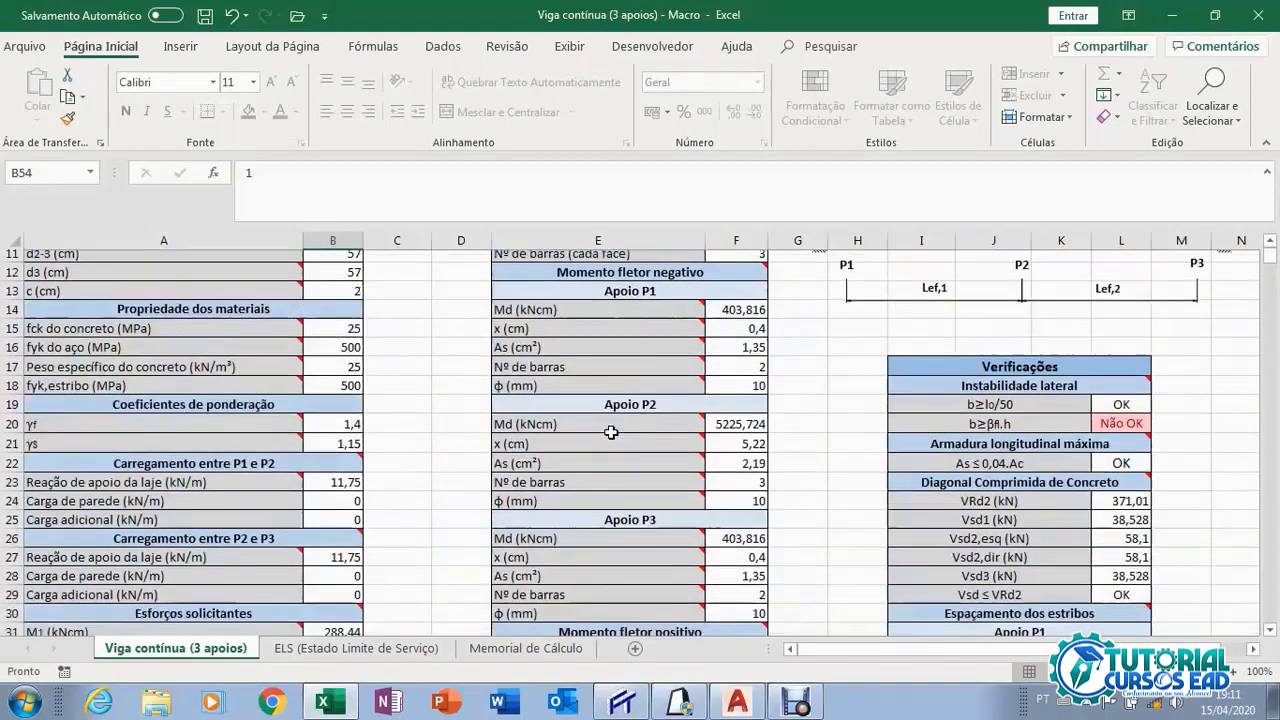
scroll(610, 433, down, 19)
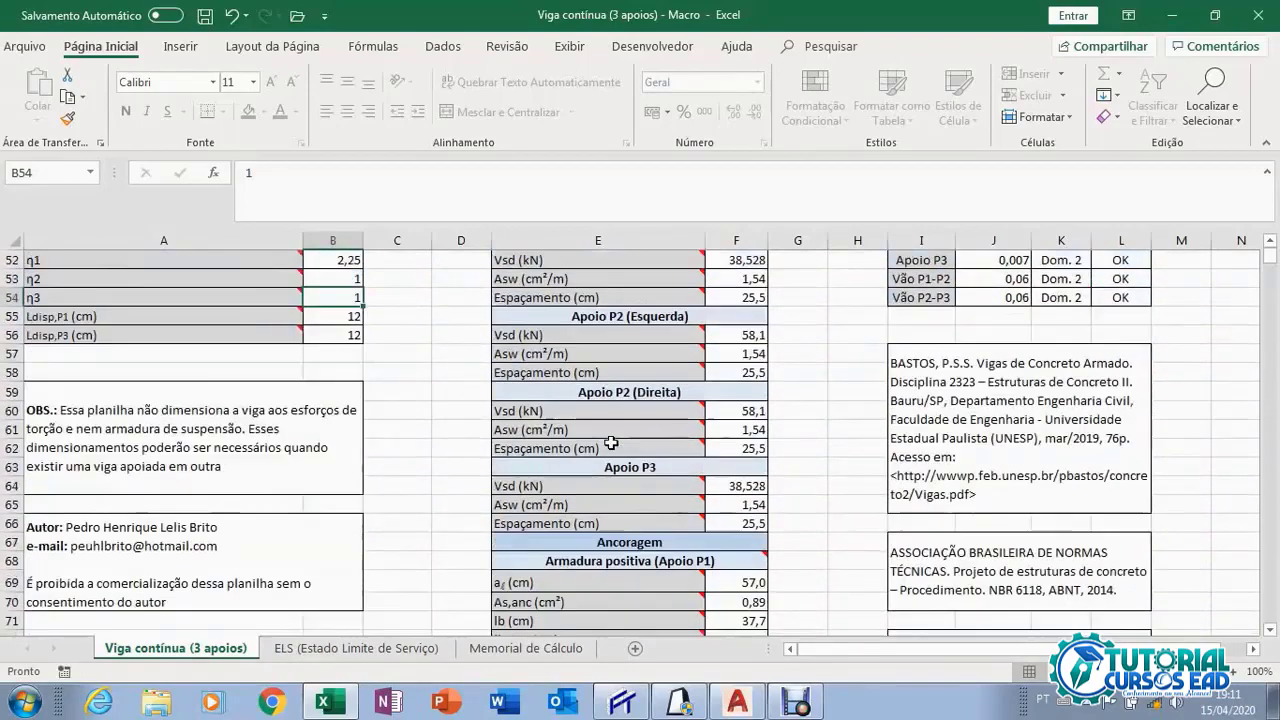
scroll(624, 489, up, 20)
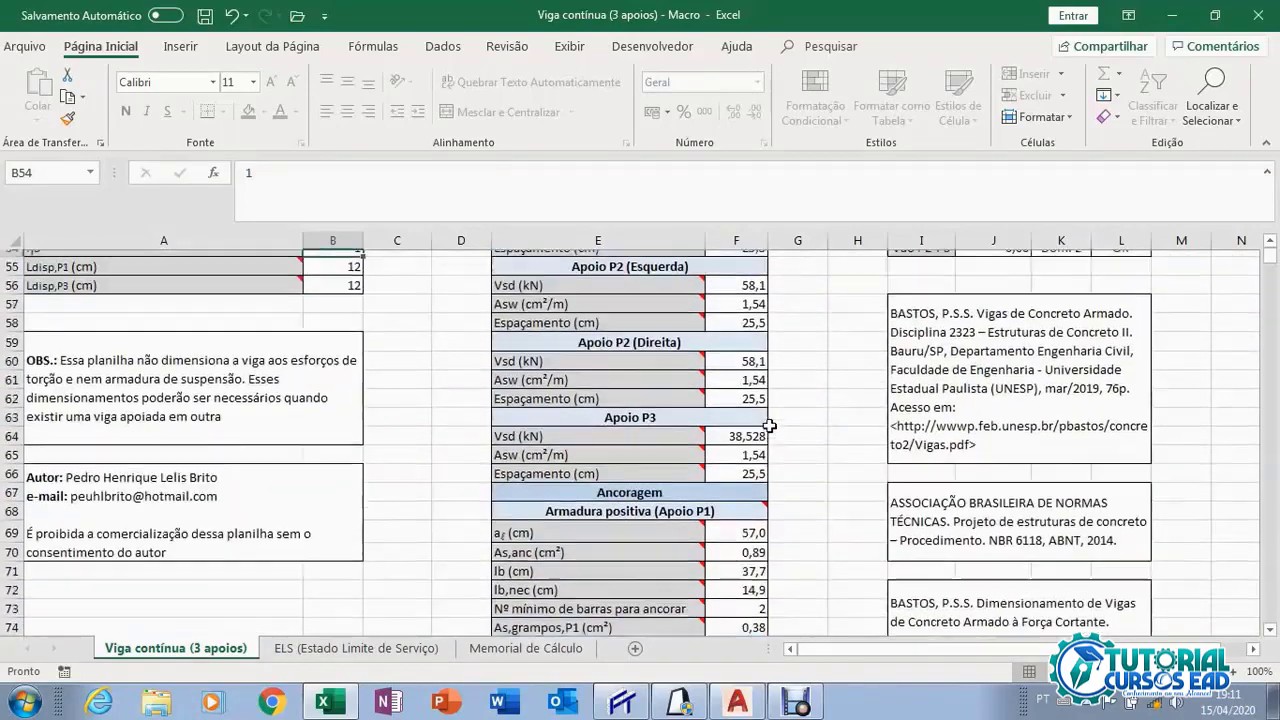
scroll(770, 410, up, 1)
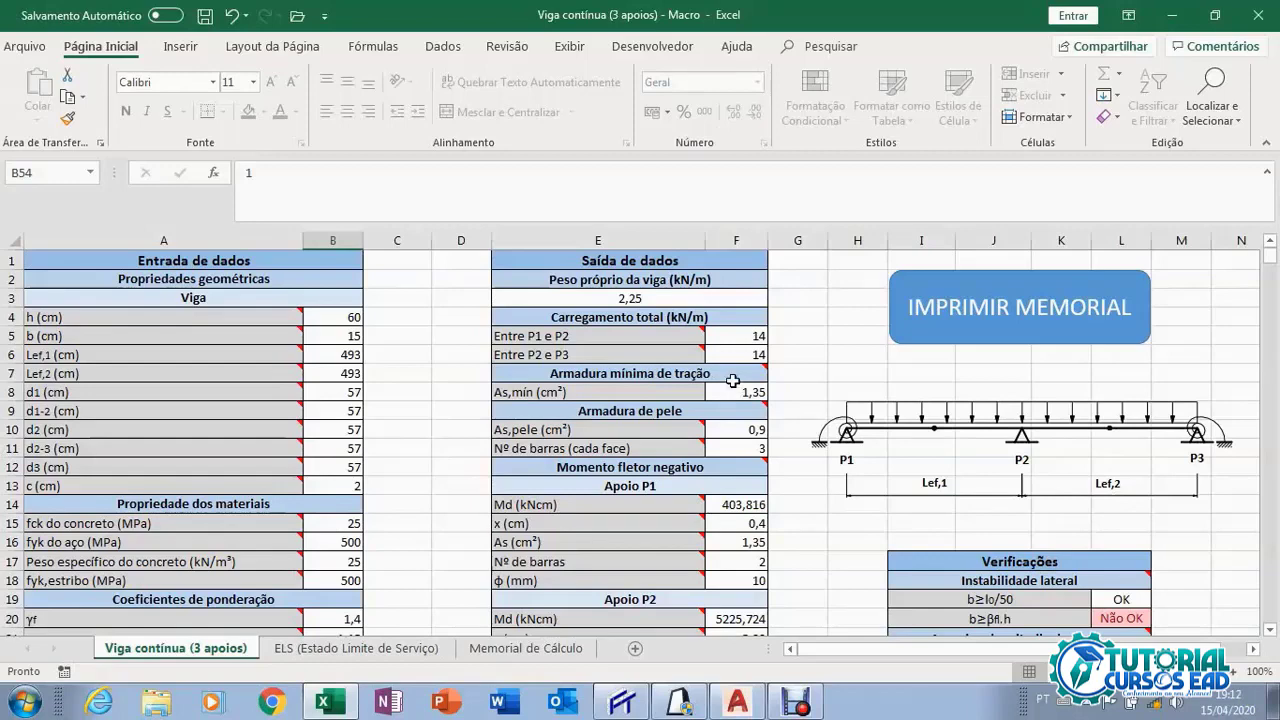
Examine the total loads, minimum tensile reinforcement and skin reinforcement, comparing the loads with the slab reactions entered for both spans.
mouse_move(733, 374)
scroll(333, 375, down, 9)
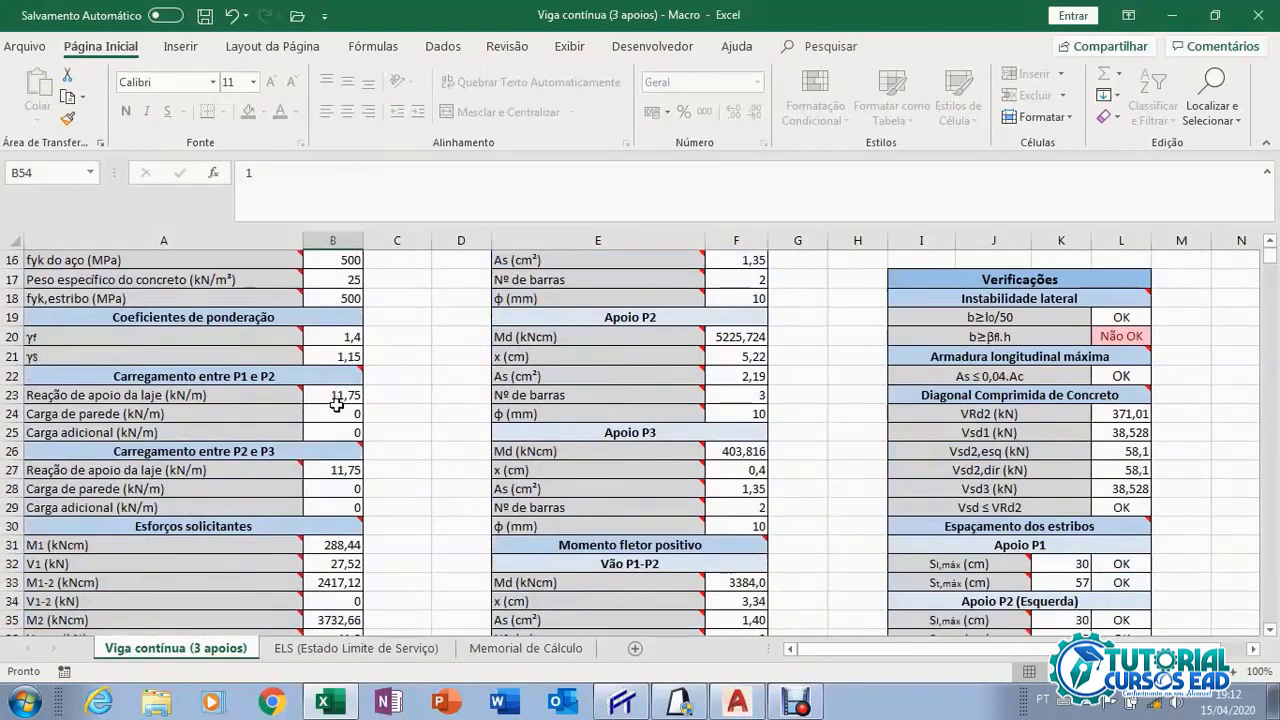
scroll(430, 457, up, 9)
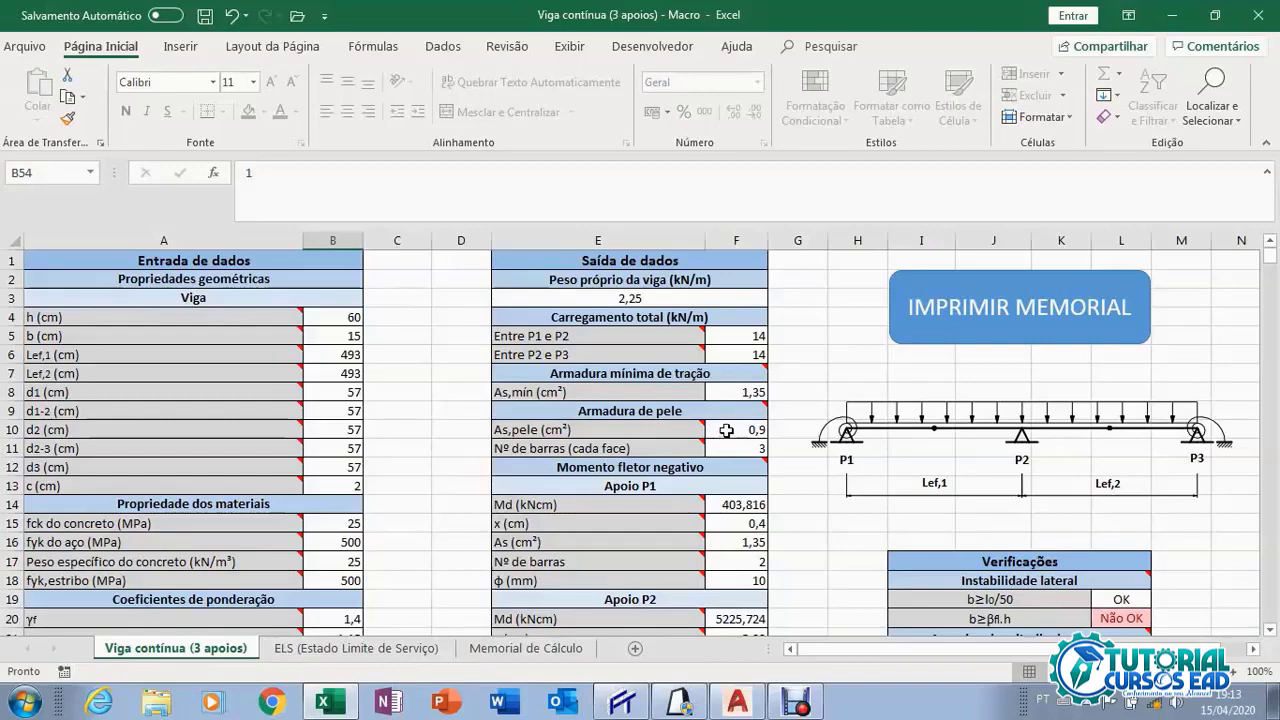
scroll(725, 428, down, 1)
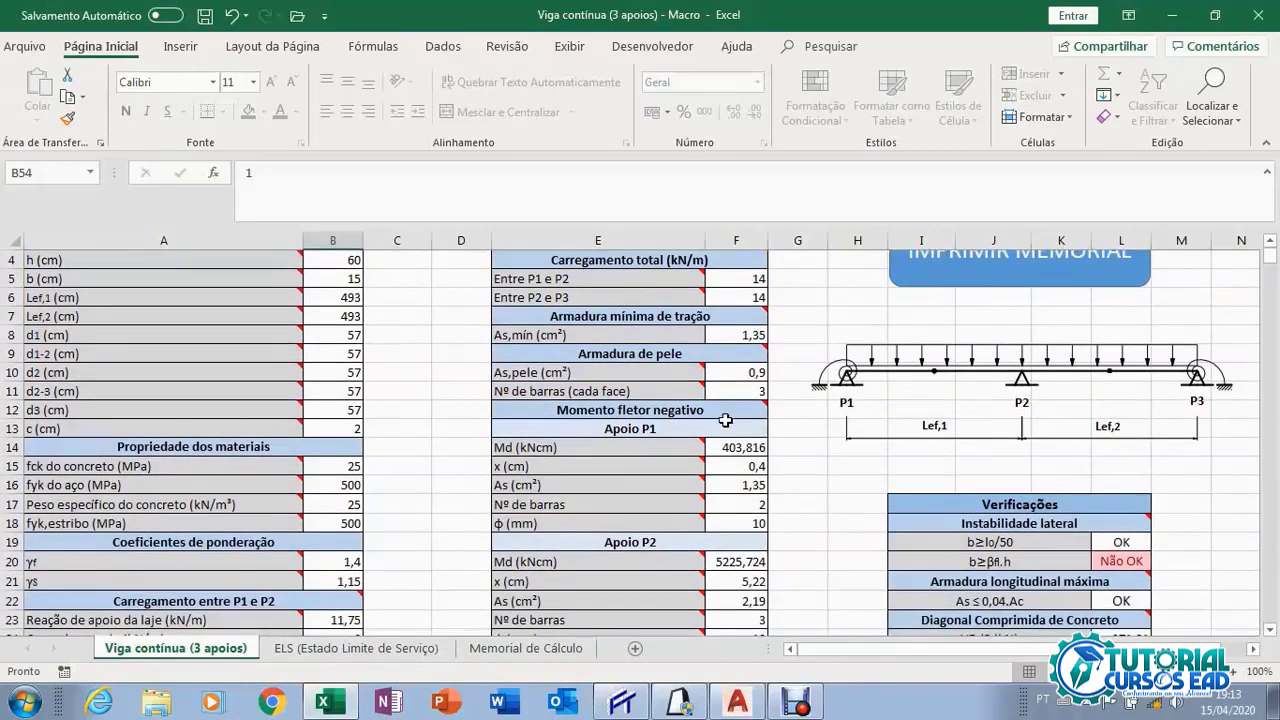
scroll(740, 405, up, 1)
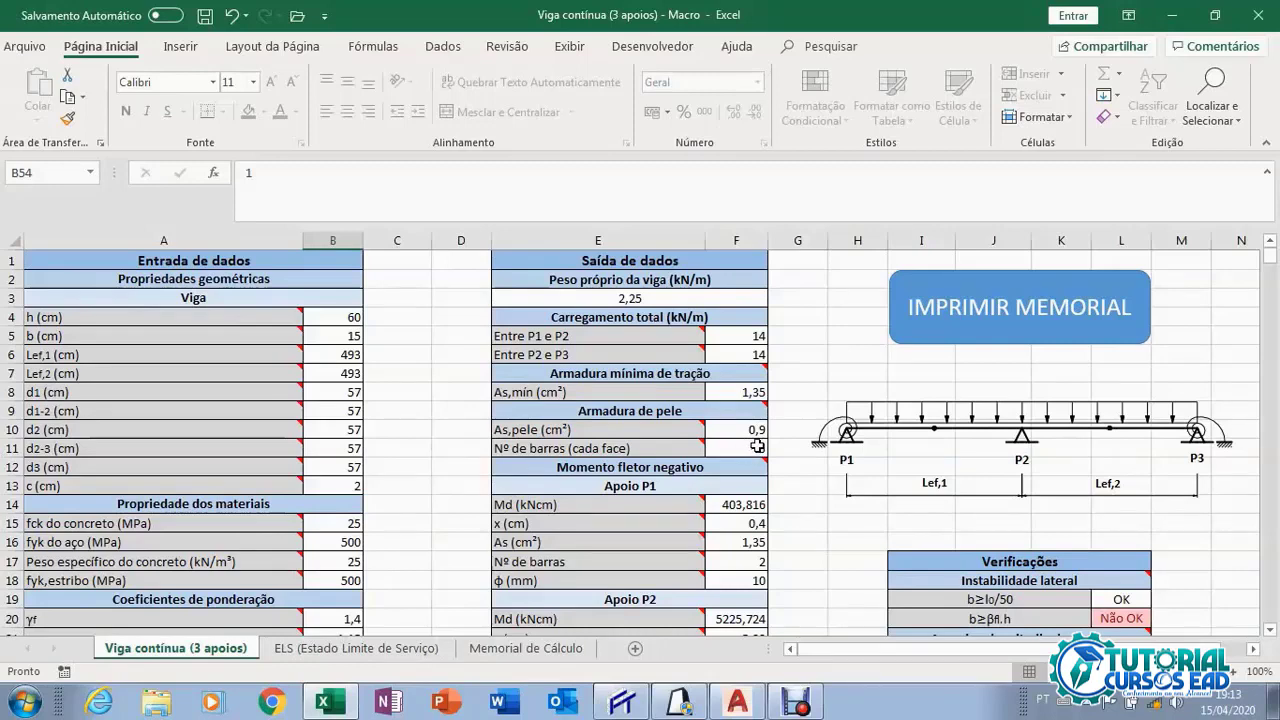
Examine the negative moment reinforcement at supports P1, P2 and P3, checking its bar count and diameter against the entered bar diameters.
scroll(760, 440, down, 1)
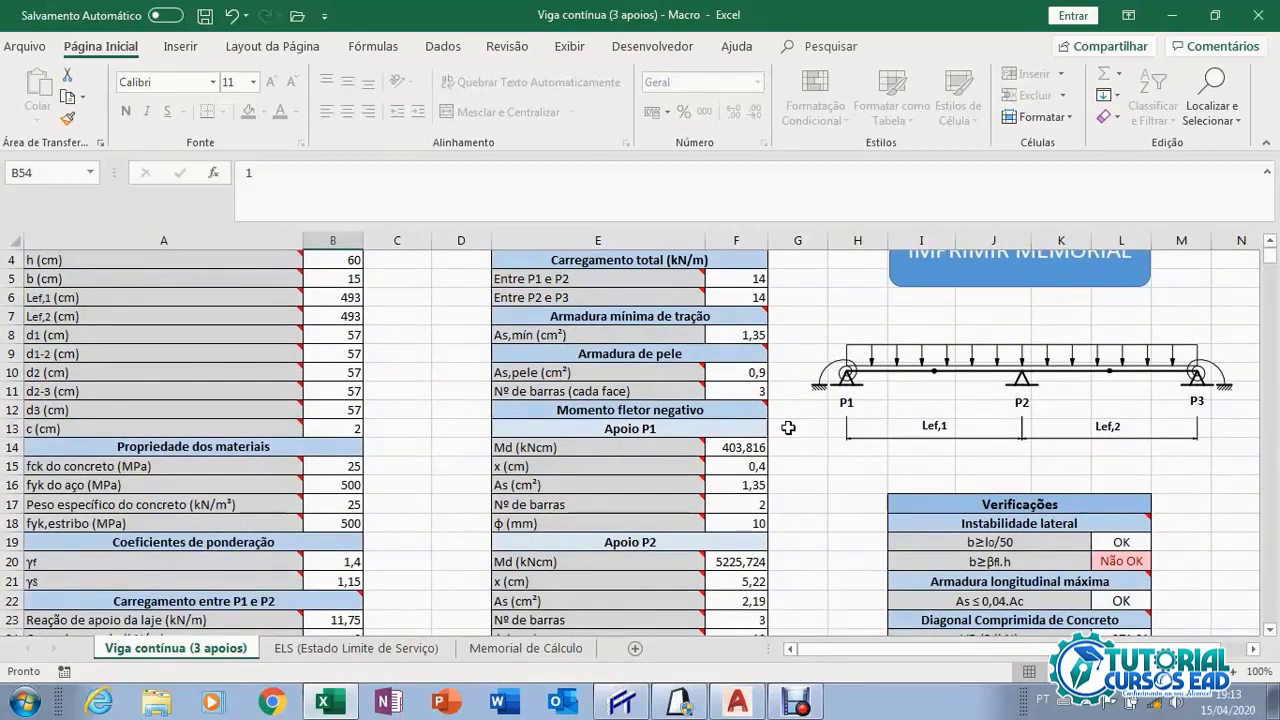
scroll(704, 517, down, 2)
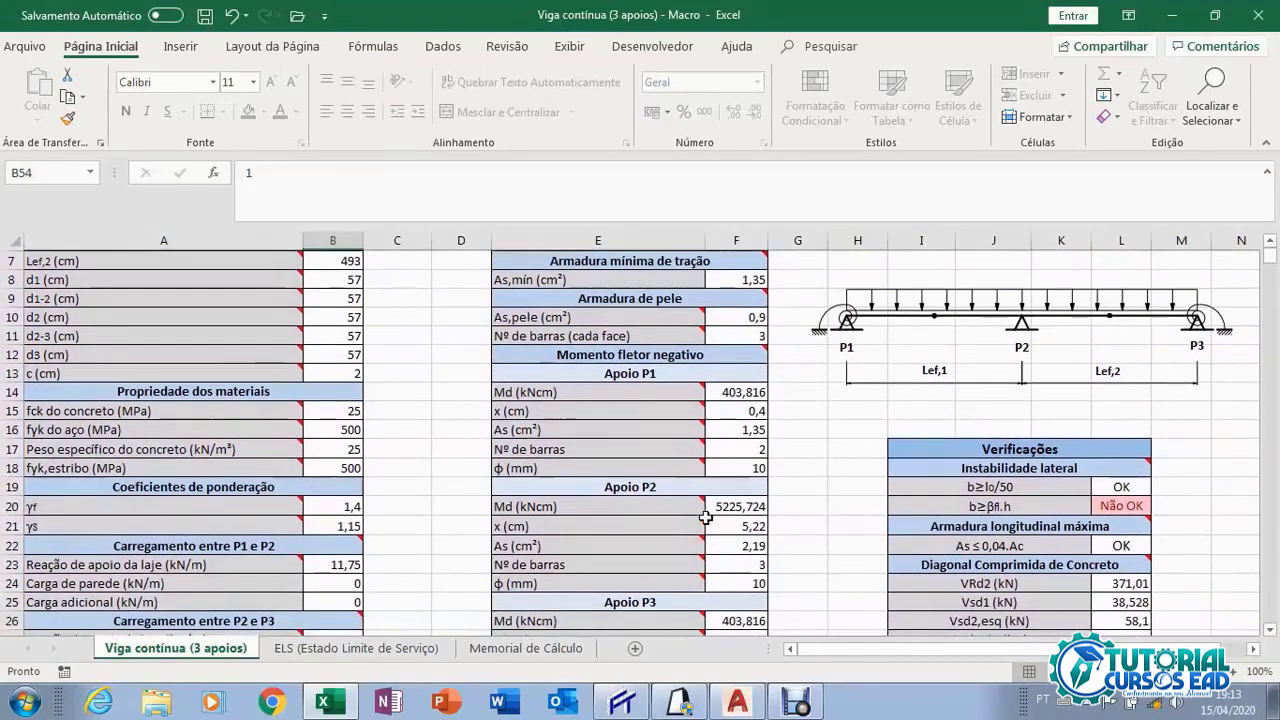
scroll(704, 517, down, 2)
scroll(730, 545, up, 2)
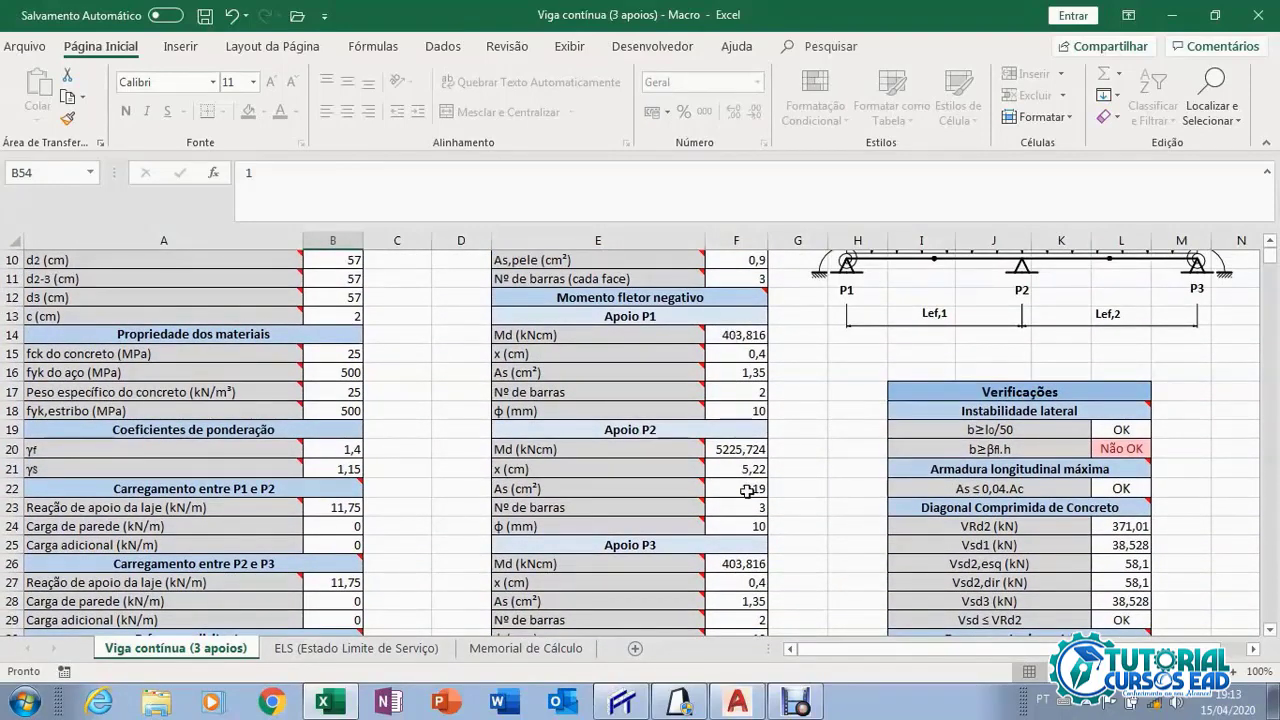
scroll(736, 402, up, 1)
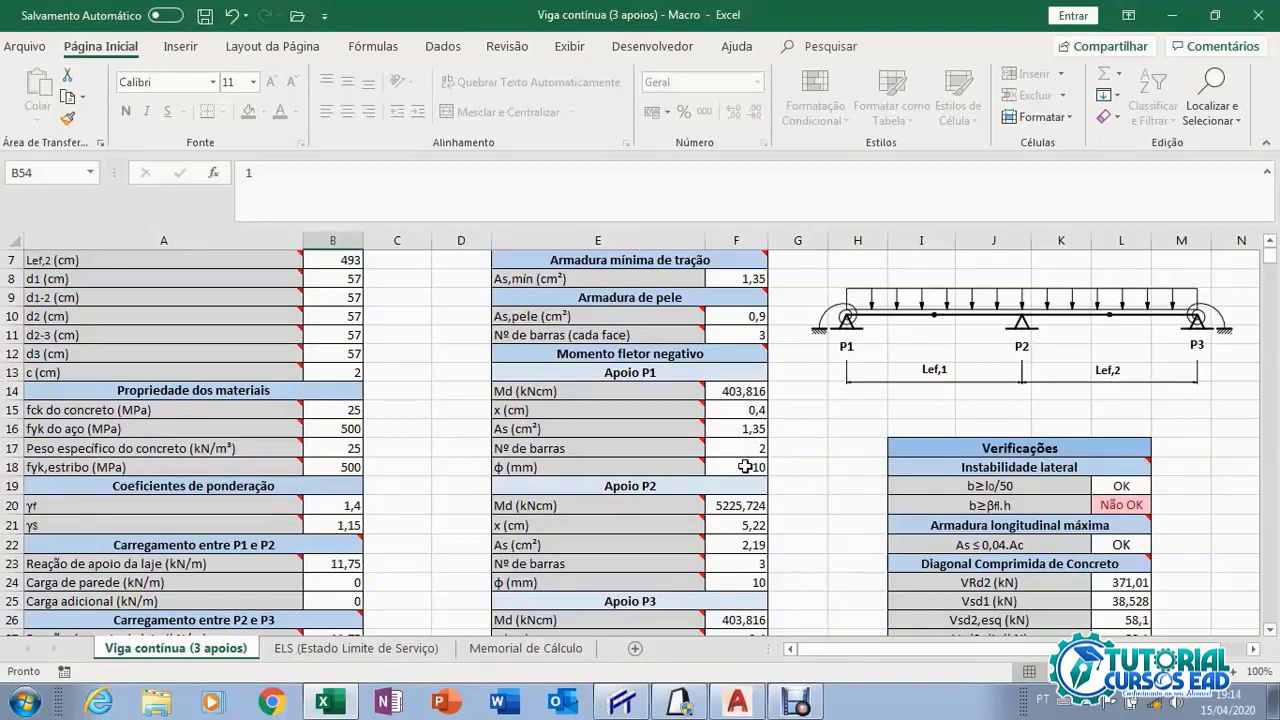
scroll(745, 467, down, 6)
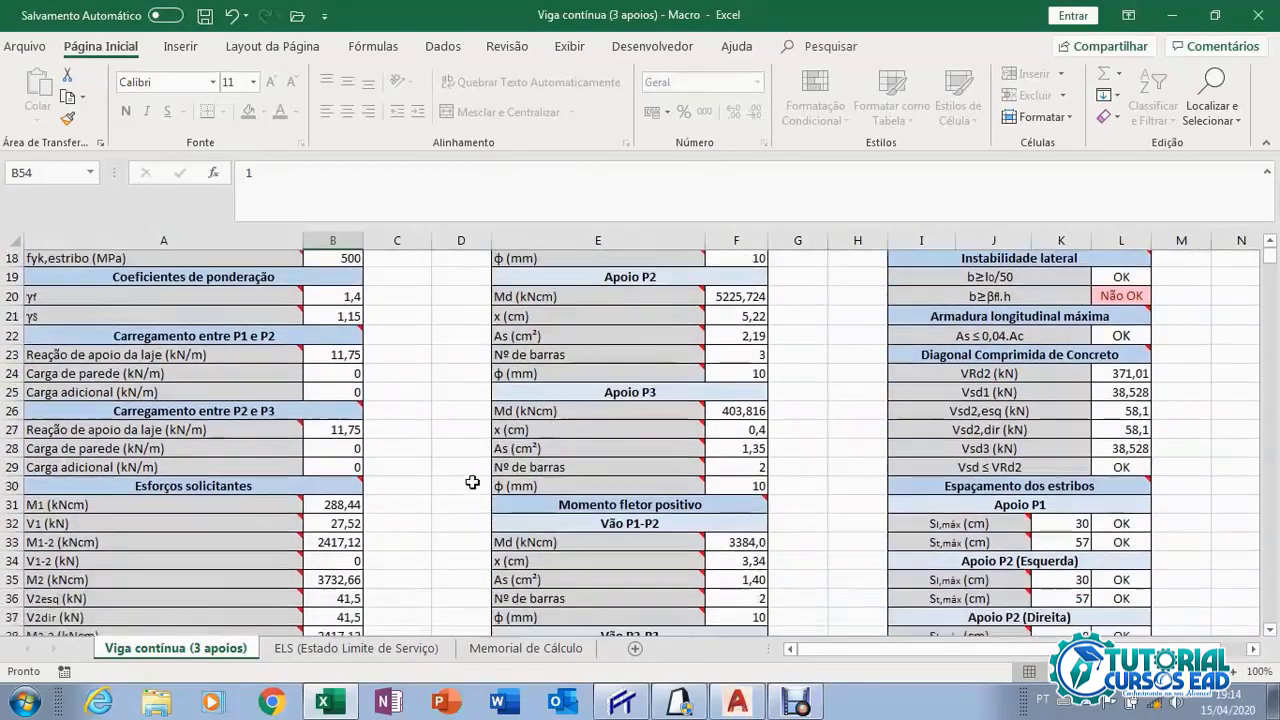
scroll(450, 482, down, 3)
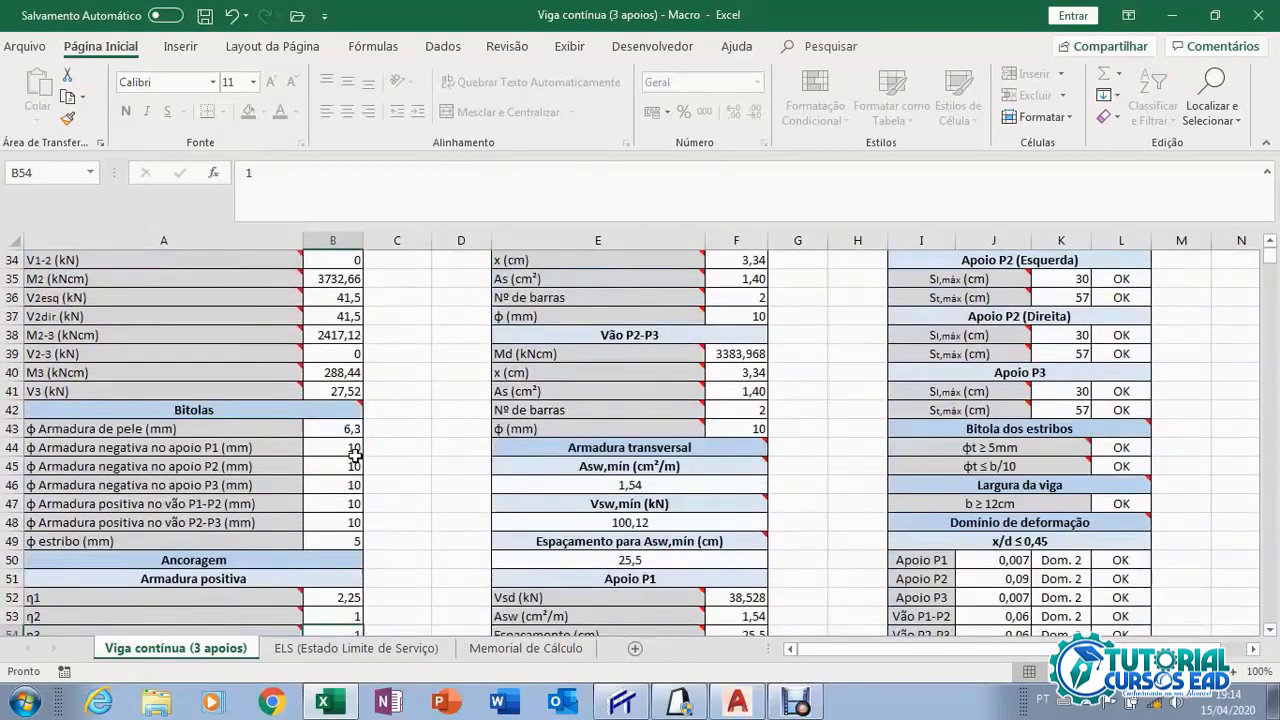
scroll(424, 465, up, 6)
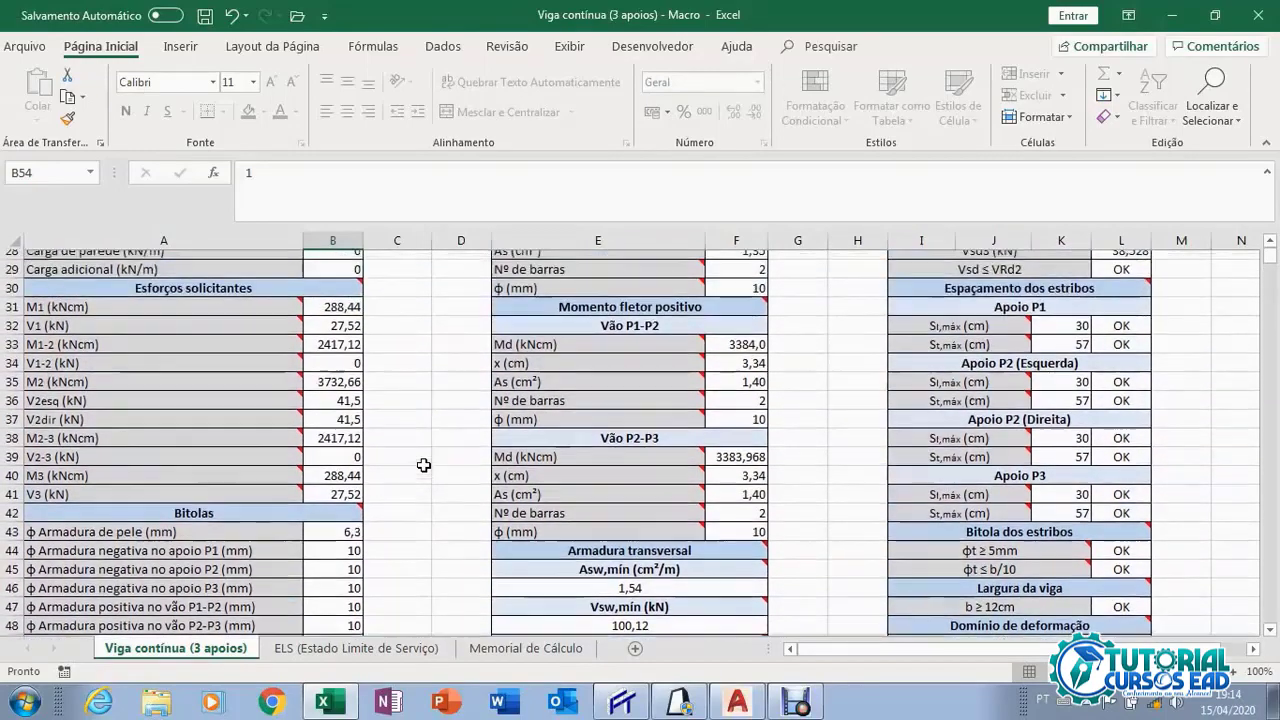
scroll(600, 445, up, 2)
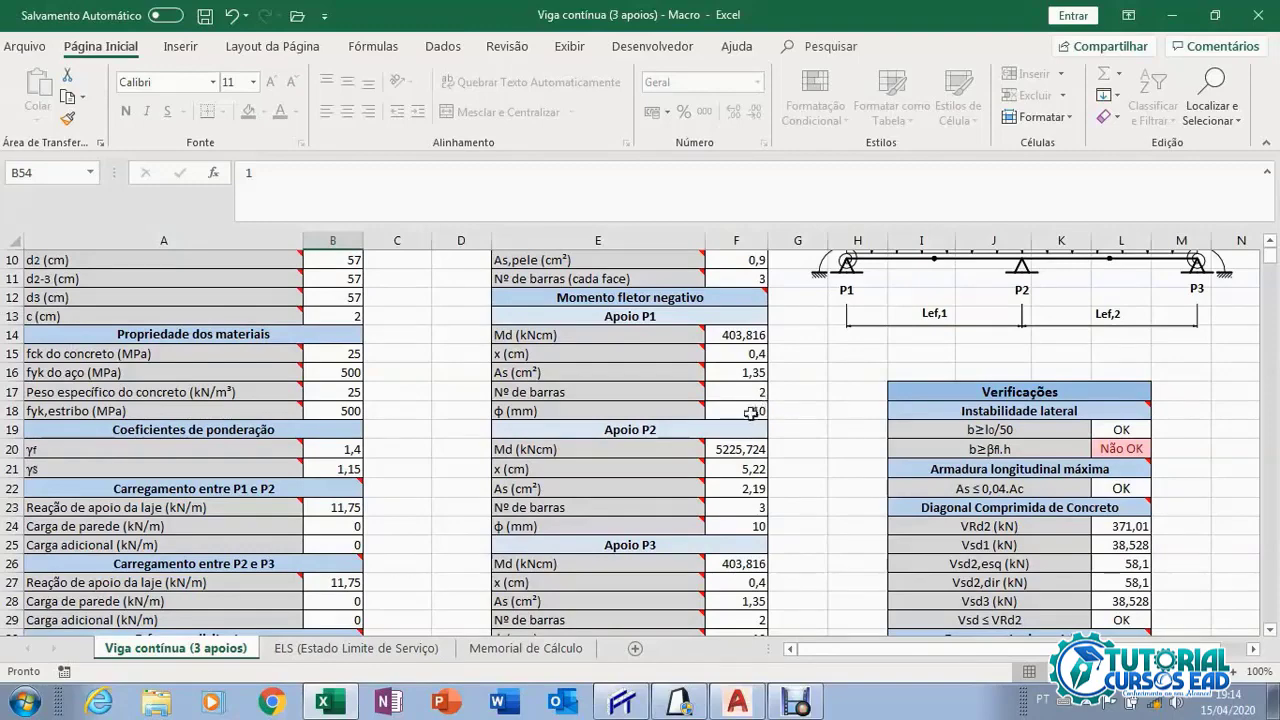
scroll(778, 451, down, 1)
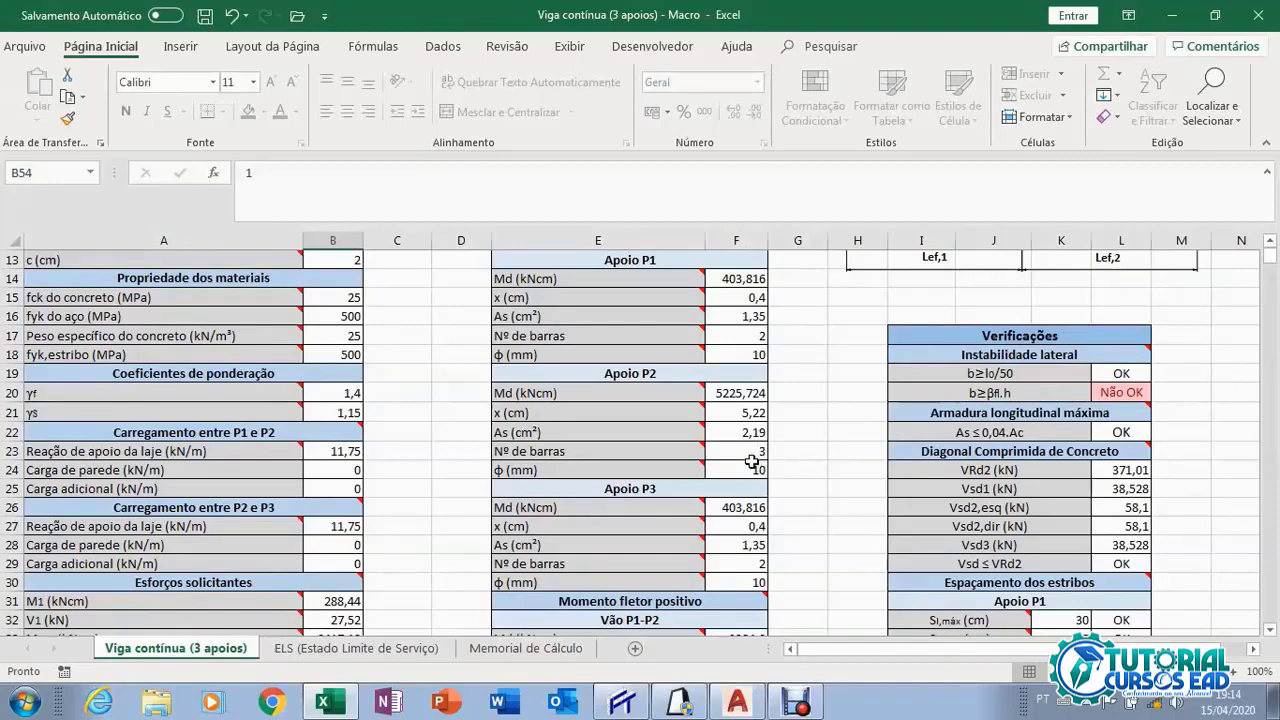
Examine the positive moment reinforcement in spans P1-P2 and P2-P3, including steel area, number of bars and diameter.
scroll(761, 457, down, 2)
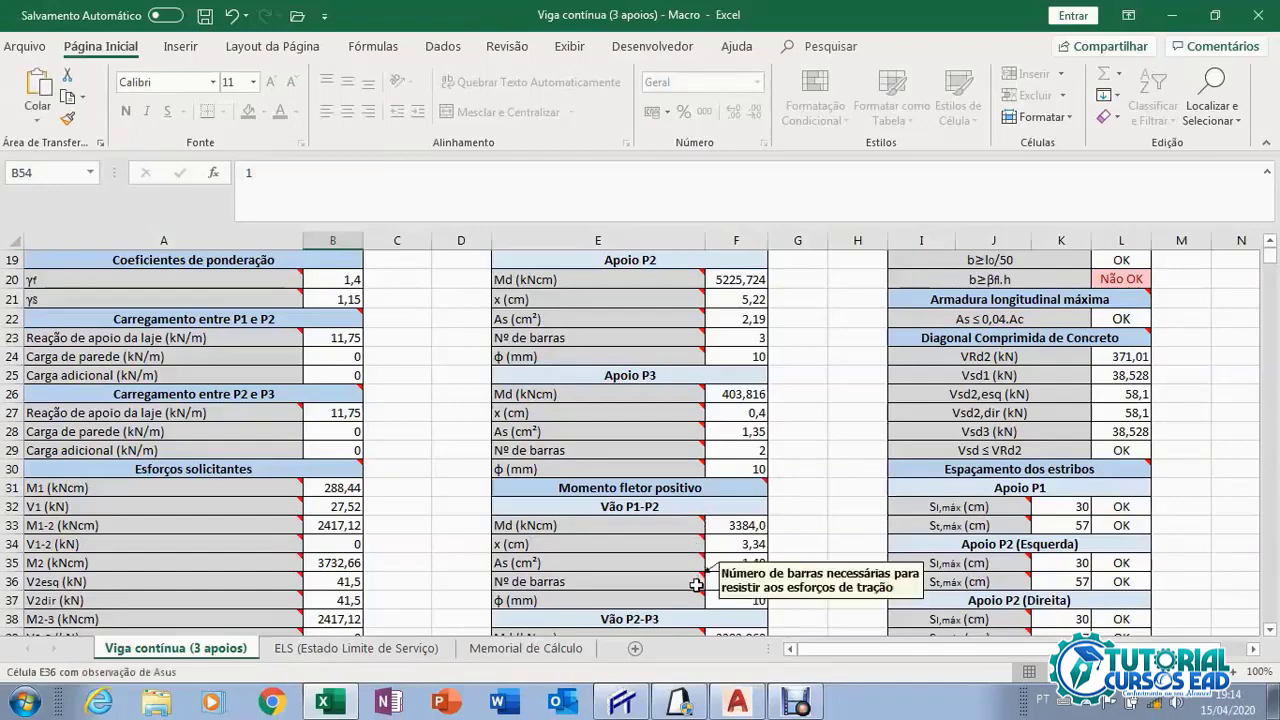
scroll(696, 586, down, 2)
scroll(696, 586, down, 2)
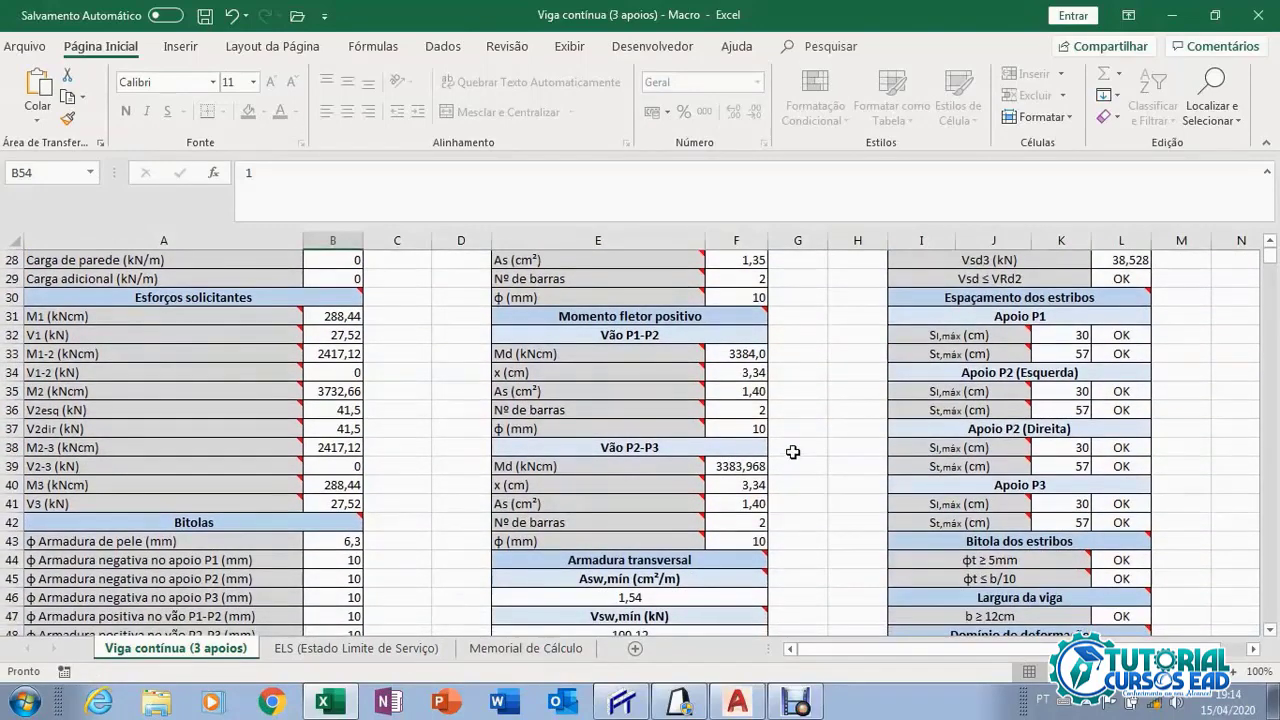
scroll(783, 431, up, 1)
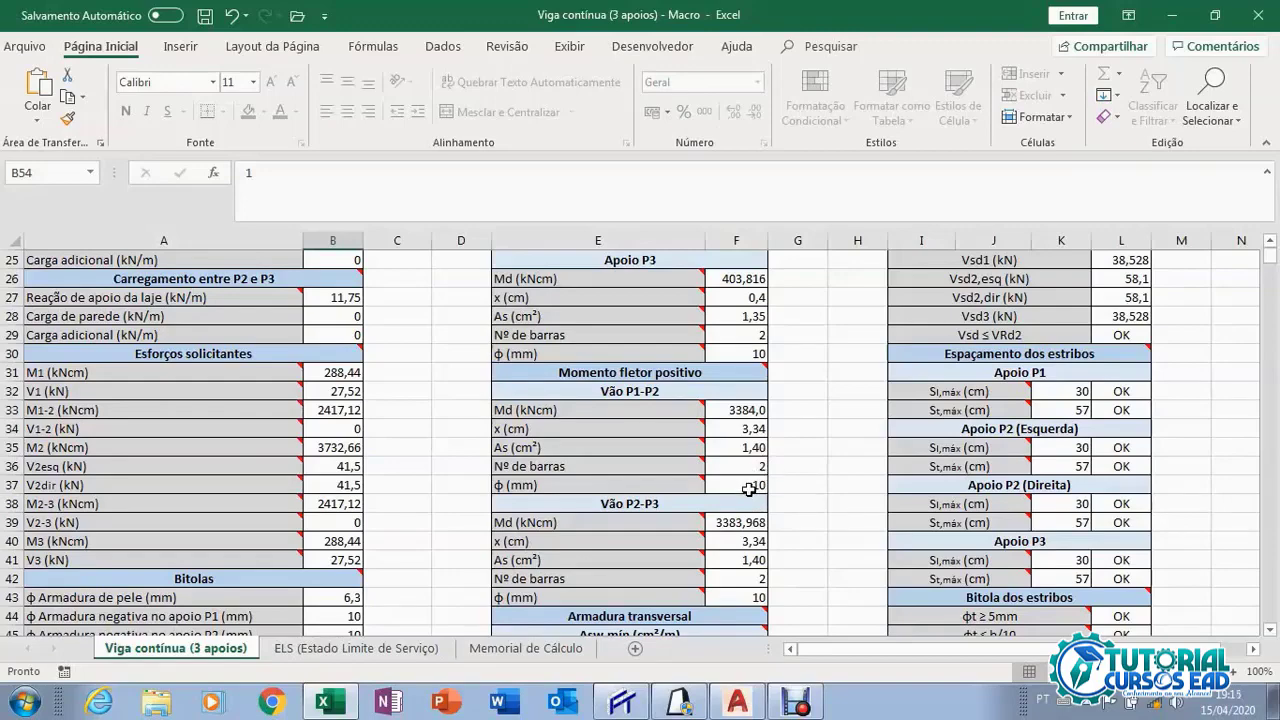
scroll(749, 489, down, 1)
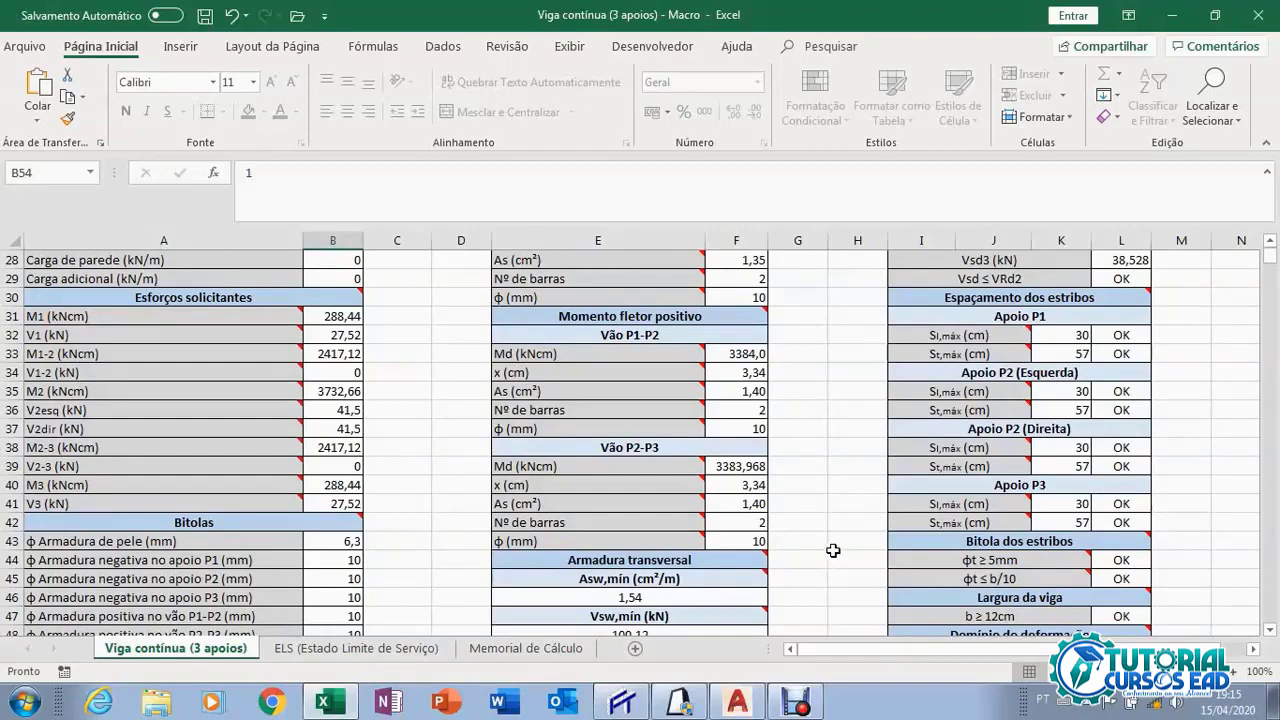
Examine the transverse reinforcement results: minimum stirrup area, minimum shear force, stirrup spacing and the shear values at each support.
scroll(801, 543, down, 3)
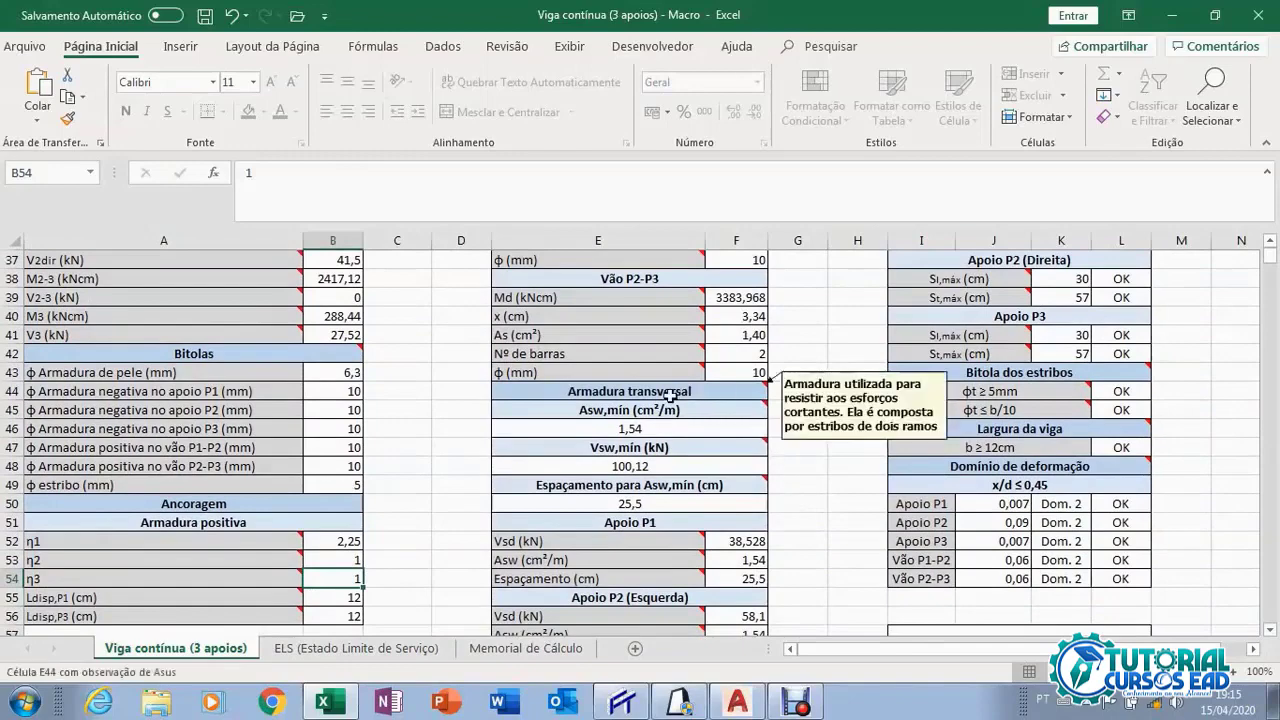
scroll(607, 485, down, 2)
scroll(607, 485, down, 4)
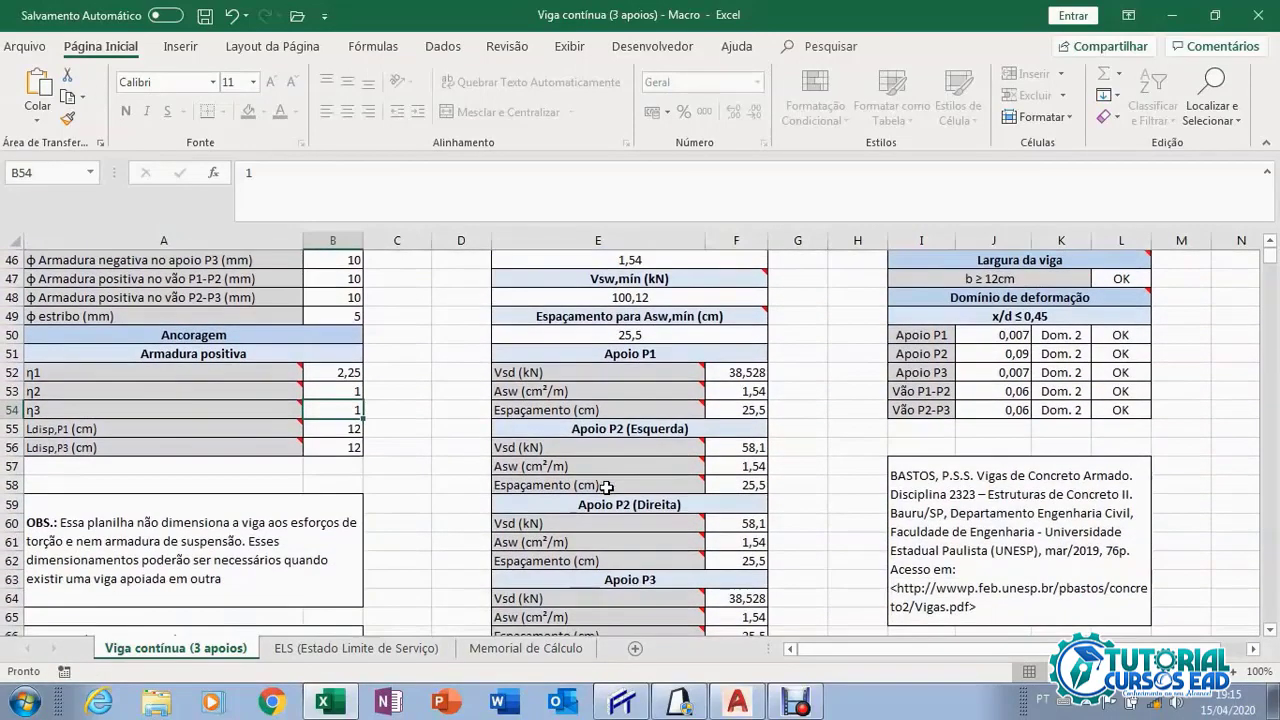
scroll(807, 505, up, 5)
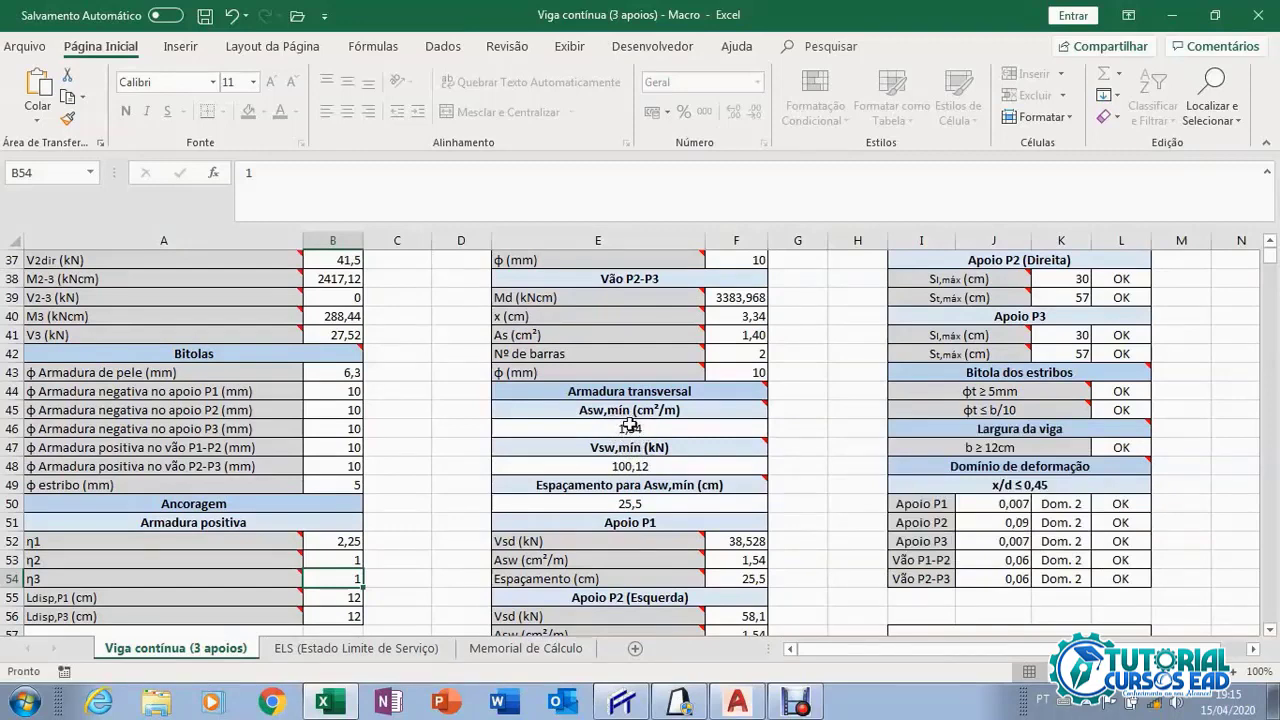
mouse_move(617, 452)
scroll(672, 472, down, 1)
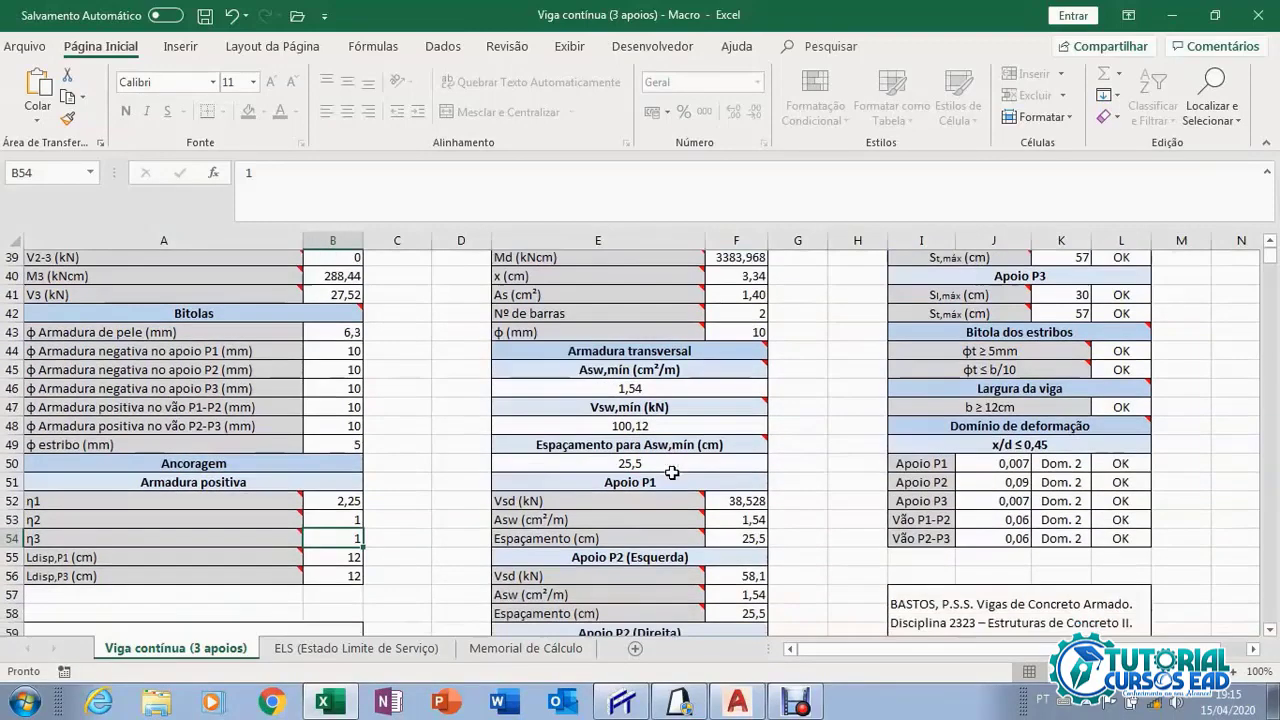
scroll(670, 465, down, 1)
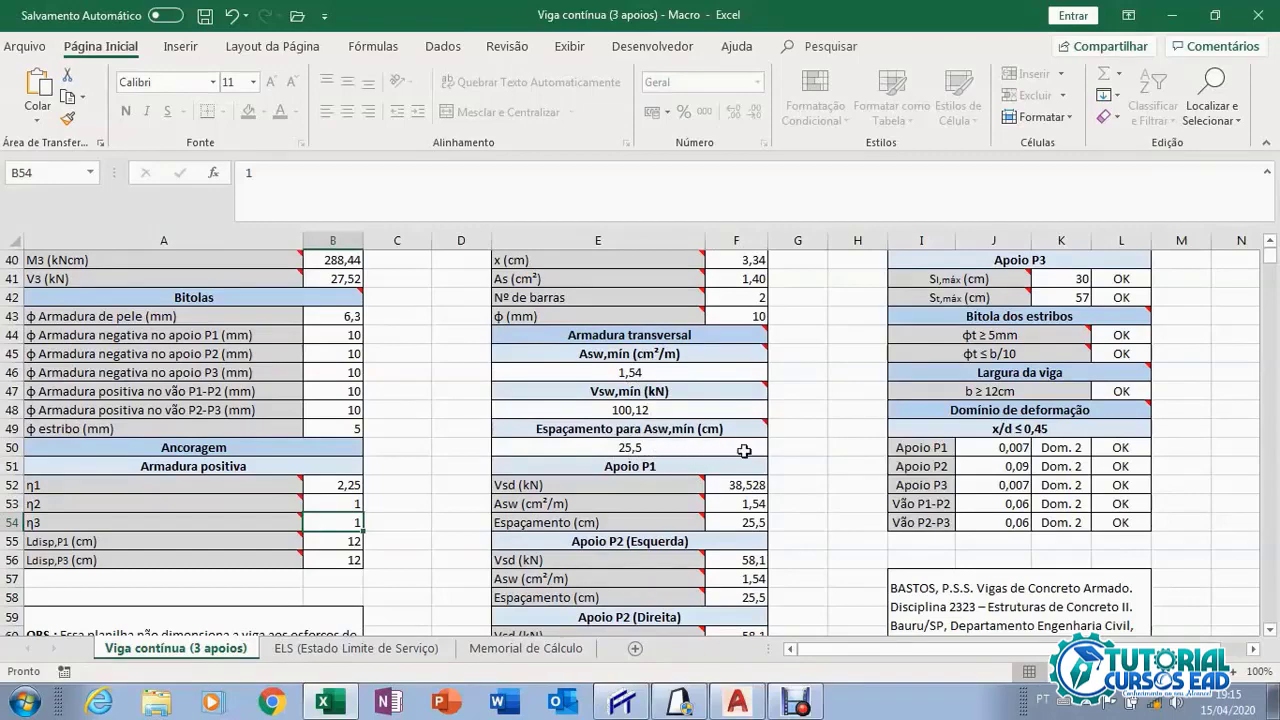
scroll(701, 456, down, 2)
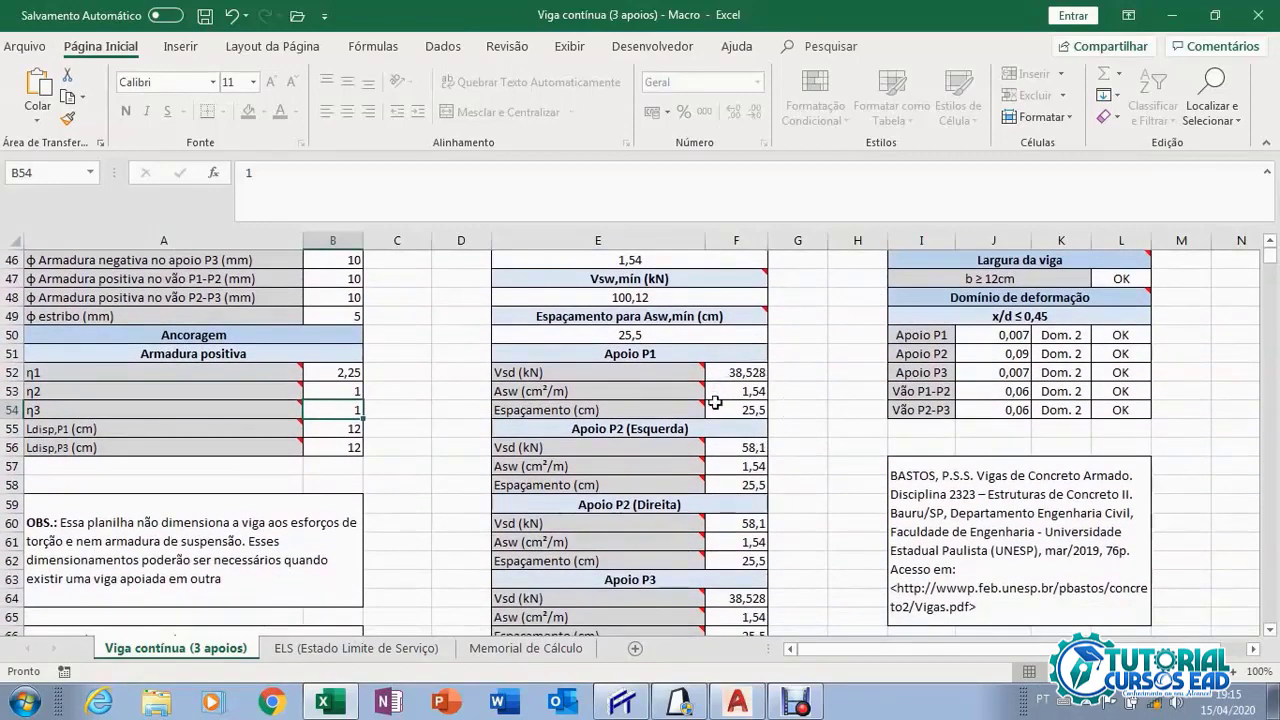
Check the transverse reinforcement results for supports P1 to P3 against the shear force diagram in Ftool, then return to Excel.
scroll(750, 410, down, 1)
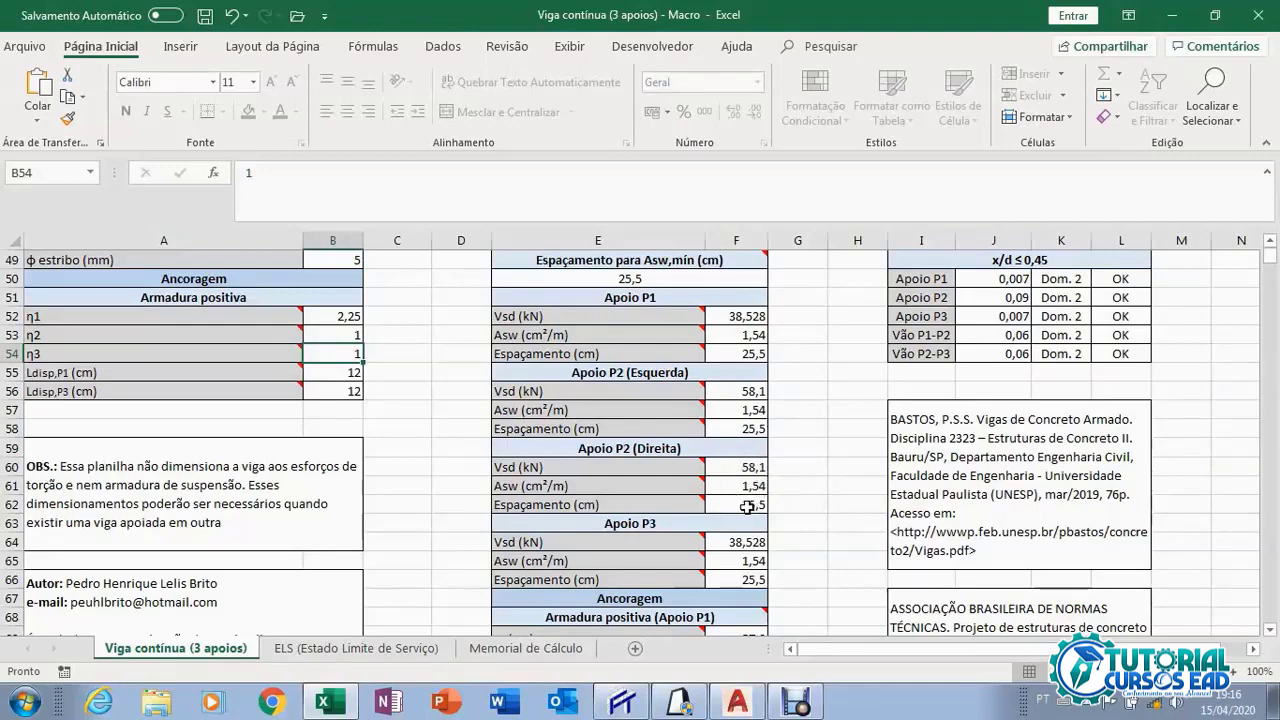
scroll(748, 507, down, 1)
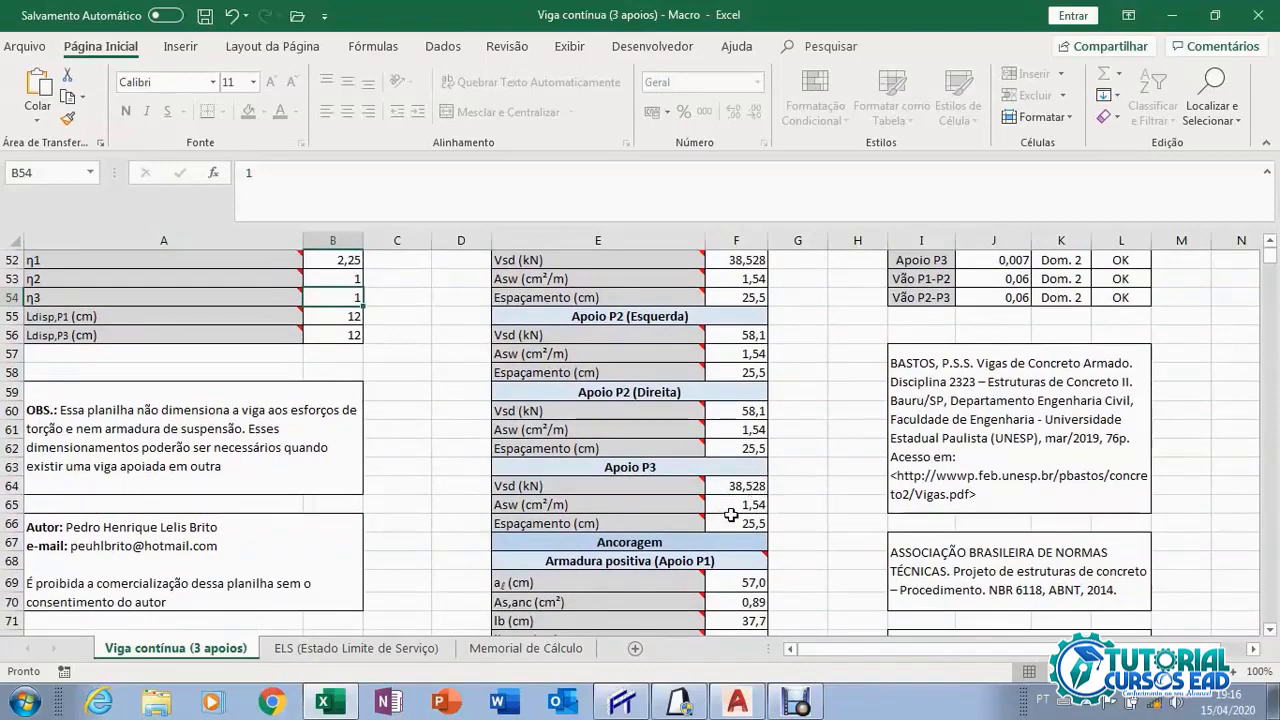
scroll(732, 514, up, 3)
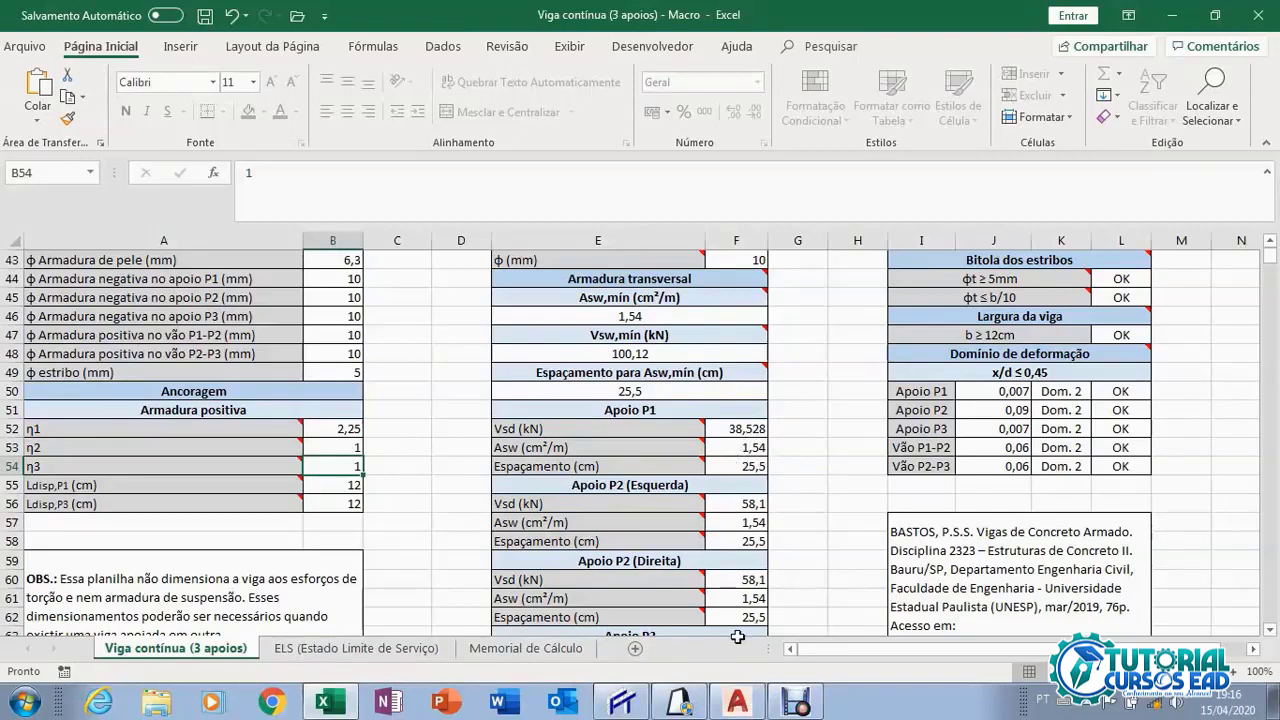
click(622, 703)
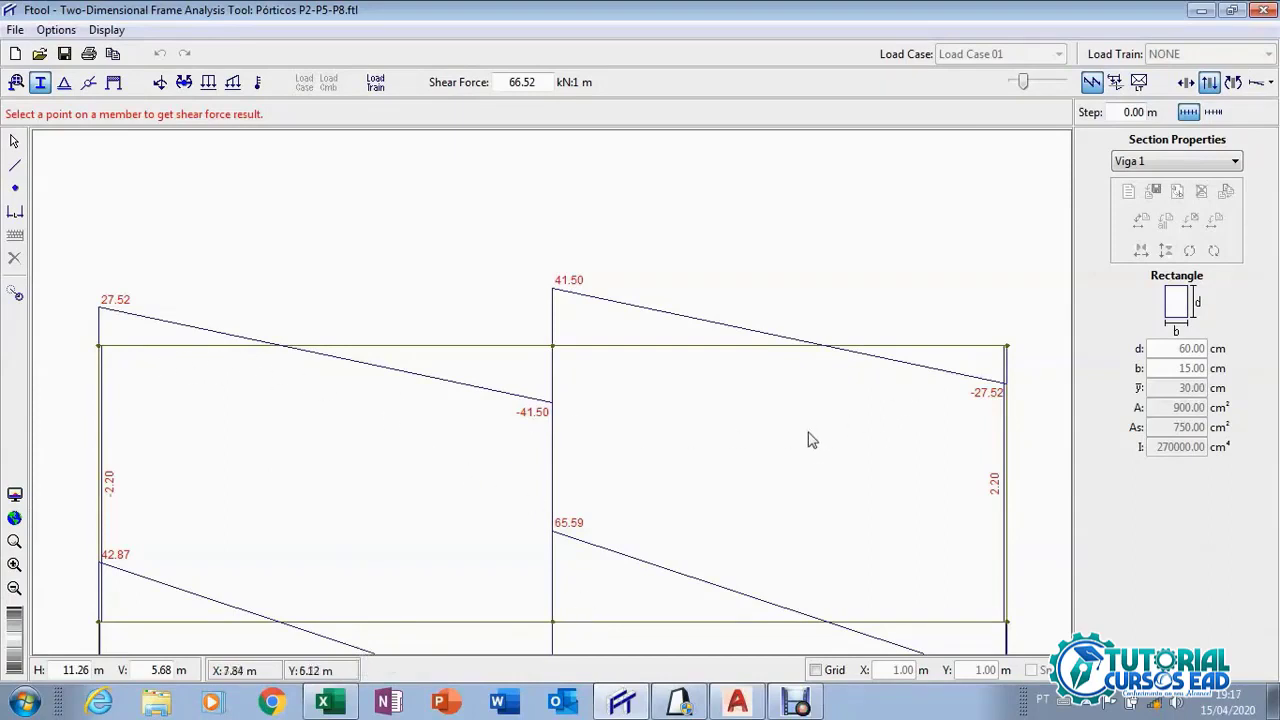
click(338, 700)
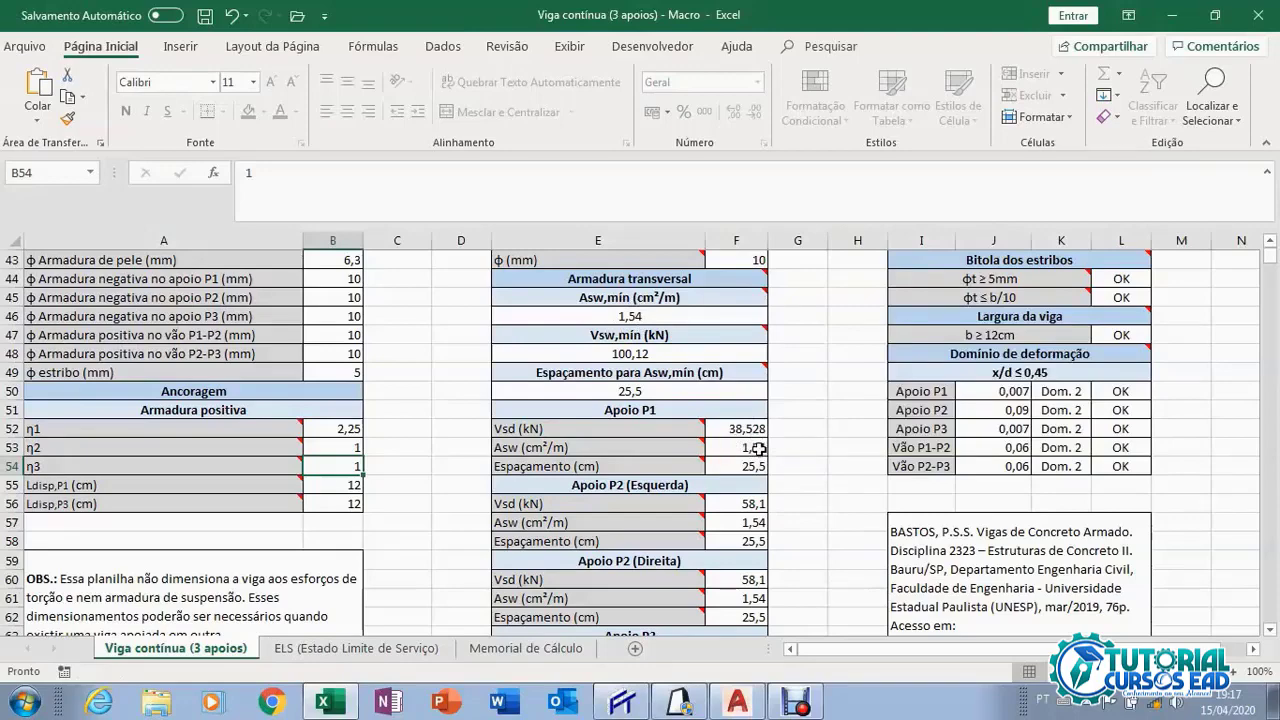
Review the stirrup results and the positive reinforcement anchorage results for supports P1, P2 and P3 in the spreadsheet.
scroll(783, 443, down, 1)
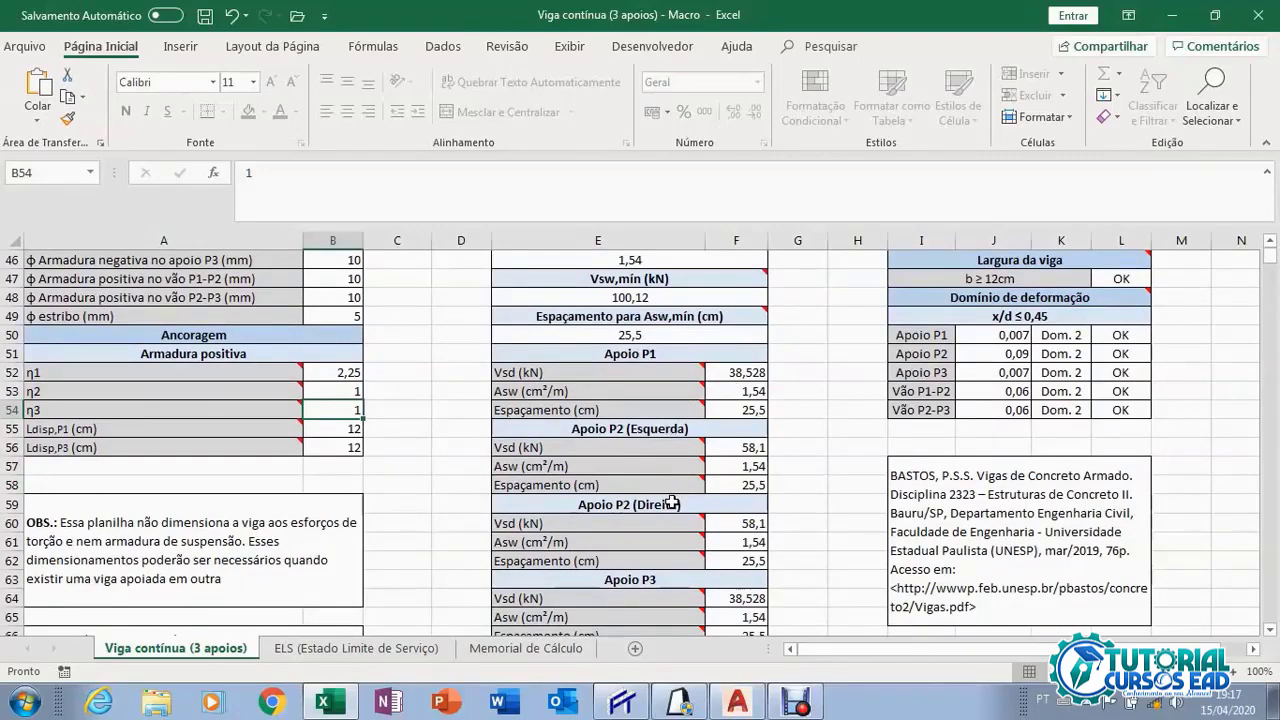
scroll(692, 512, down, 1)
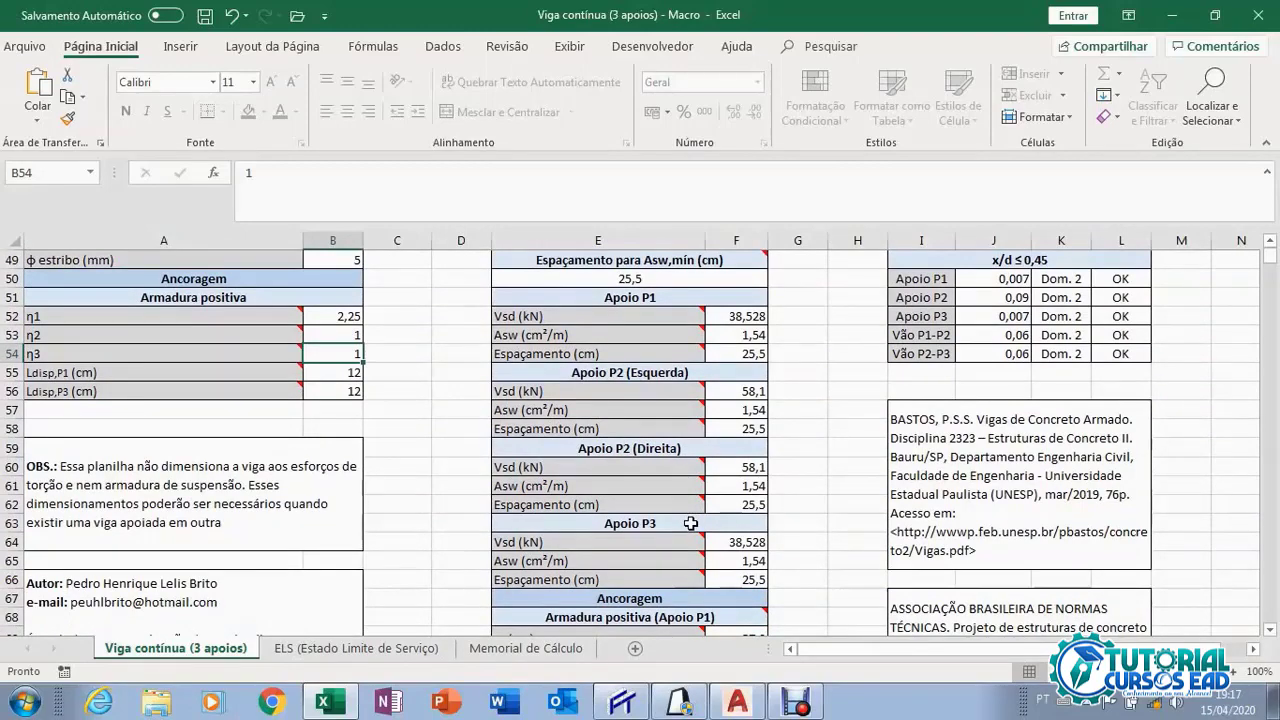
scroll(691, 523, down, 1)
scroll(788, 505, down, 1)
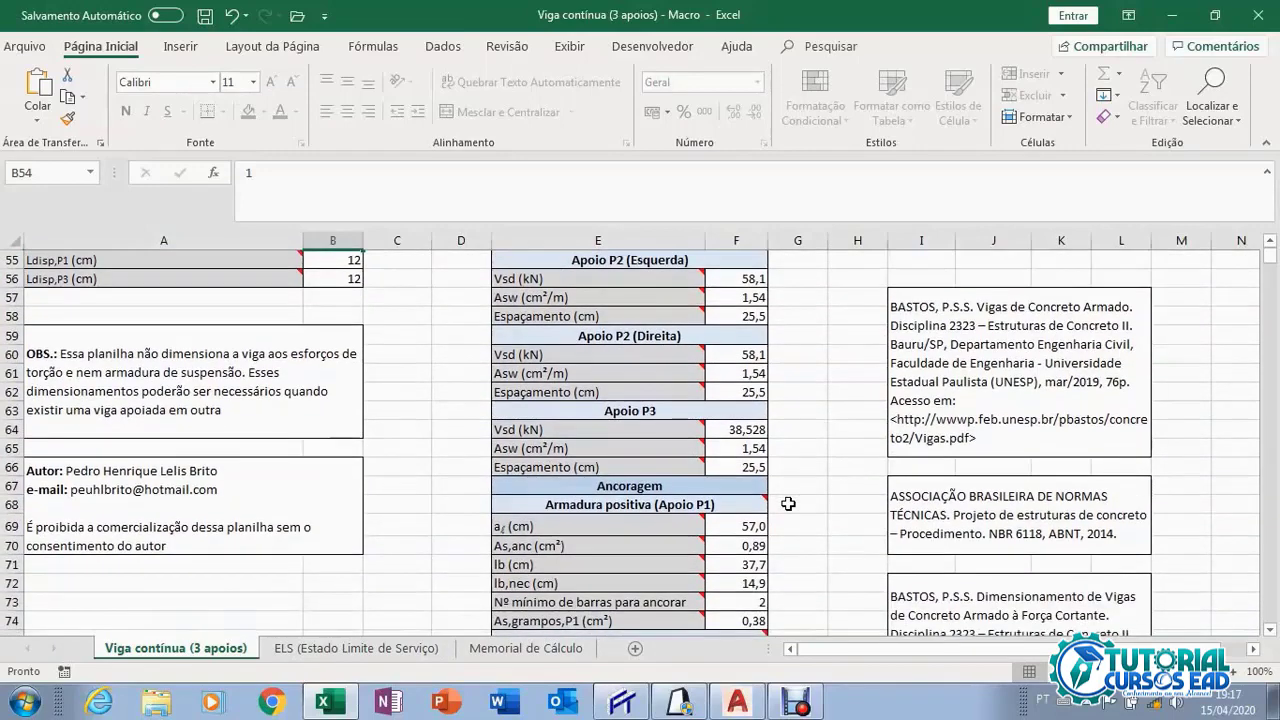
scroll(785, 498, down, 1)
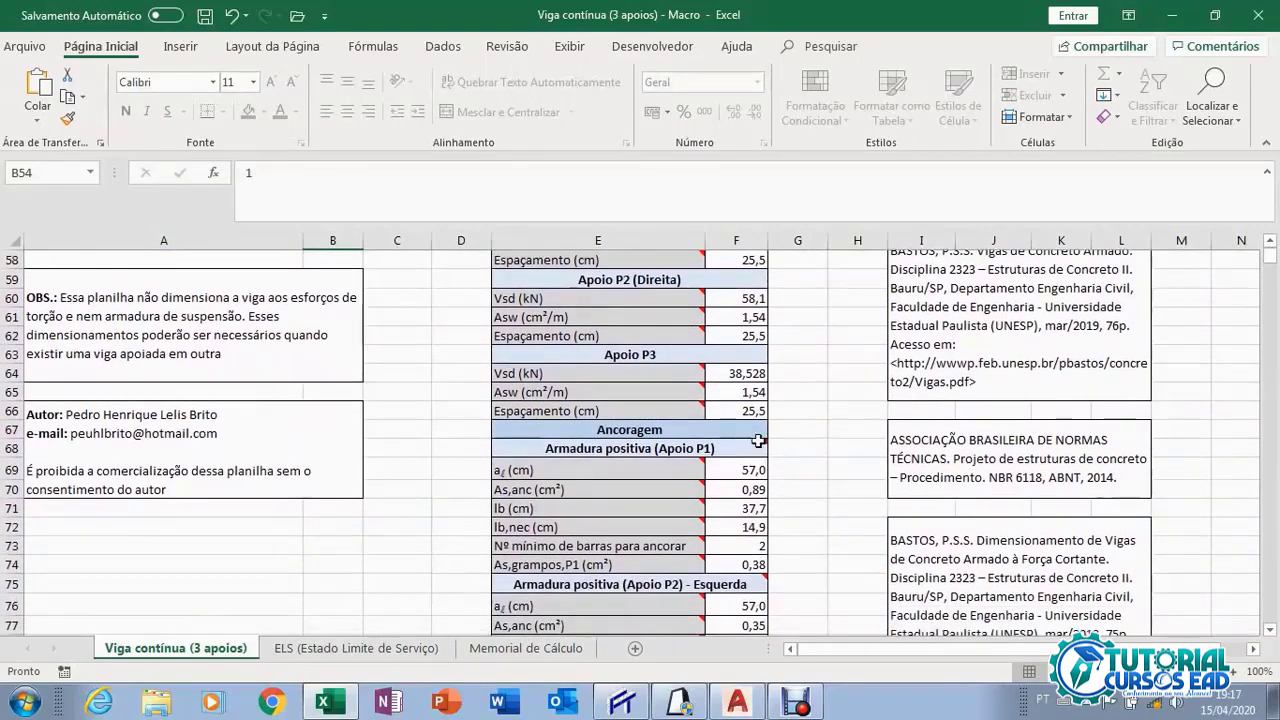
mouse_move(688, 452)
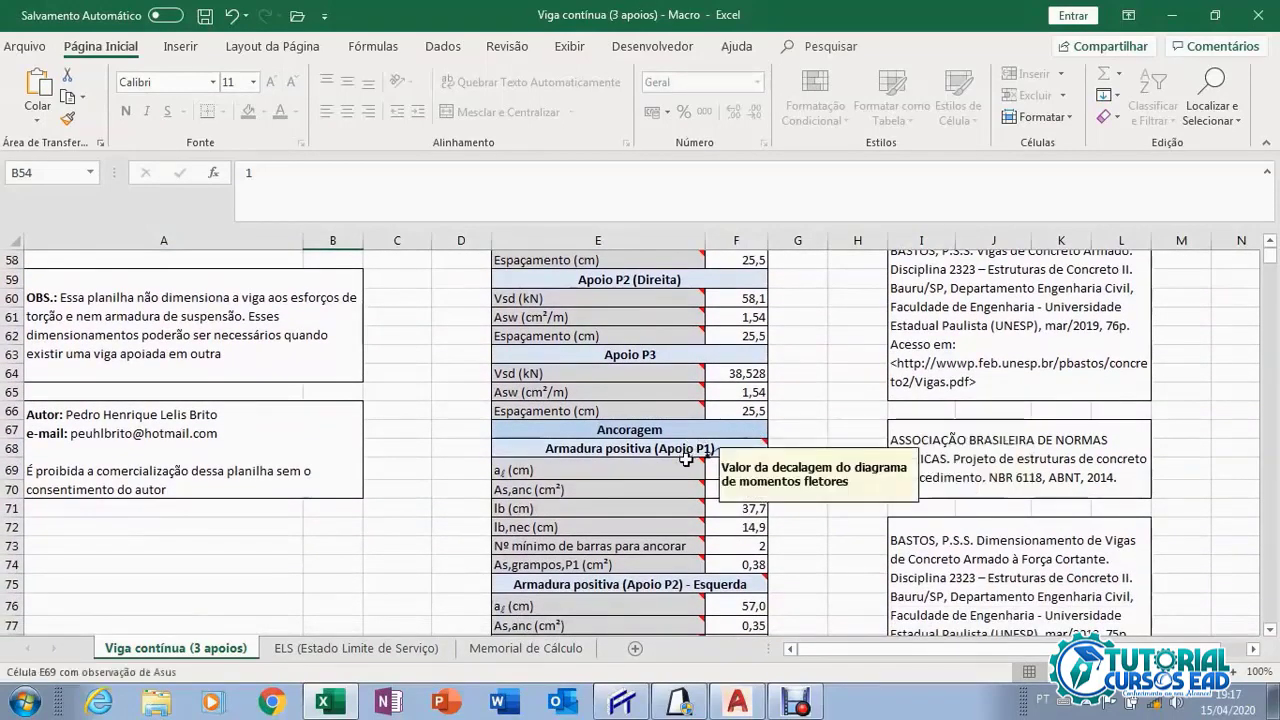
scroll(686, 458, down, 1)
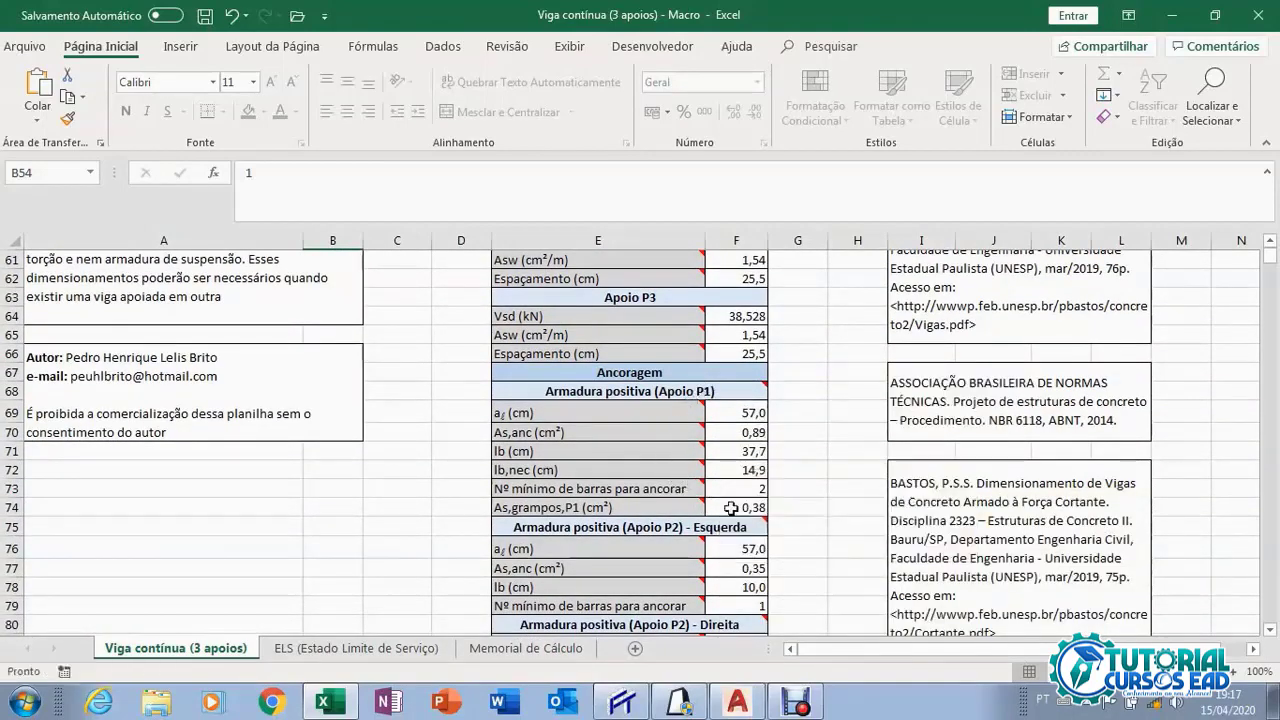
scroll(731, 508, down, 2)
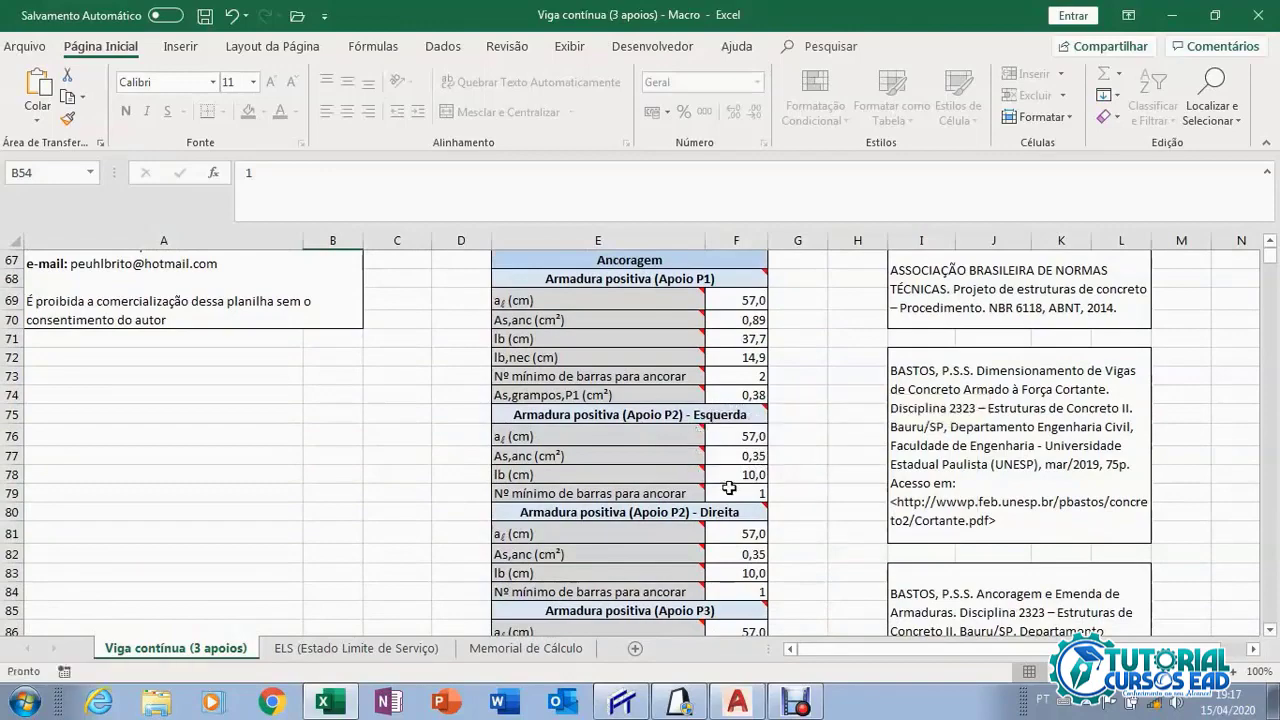
scroll(748, 438, down, 2)
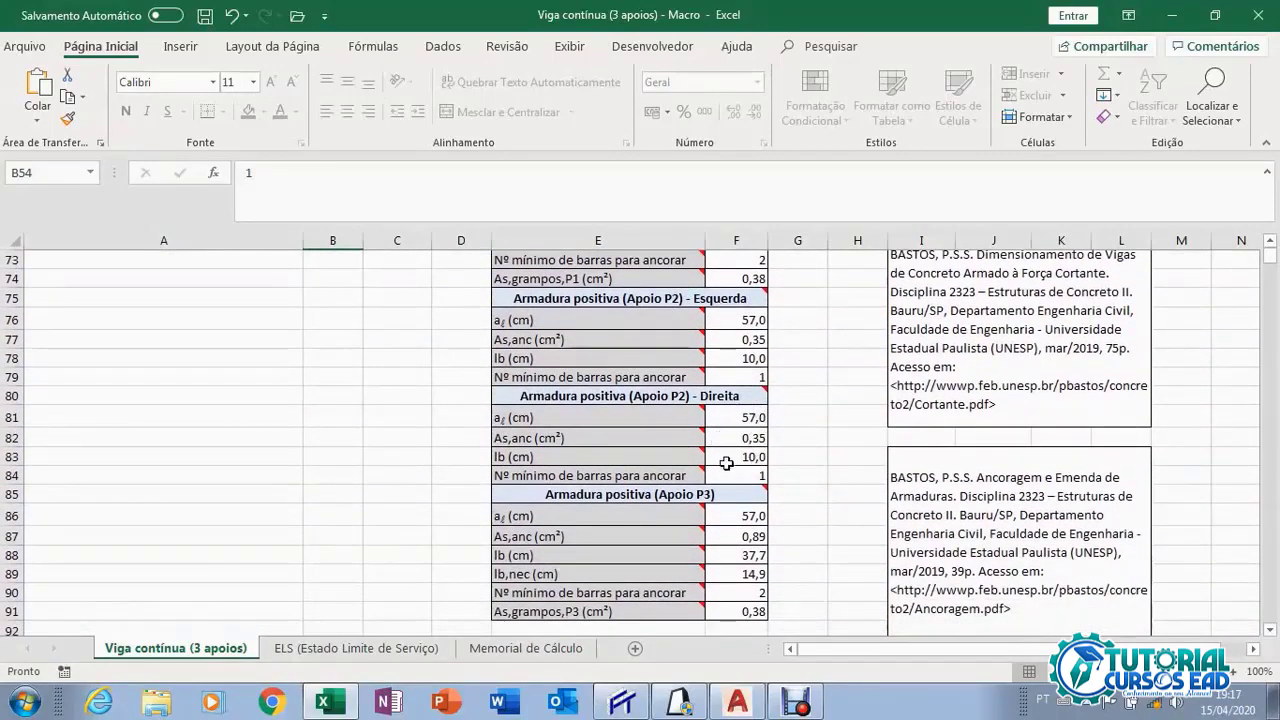
scroll(726, 463, down, 2)
mouse_move(711, 386)
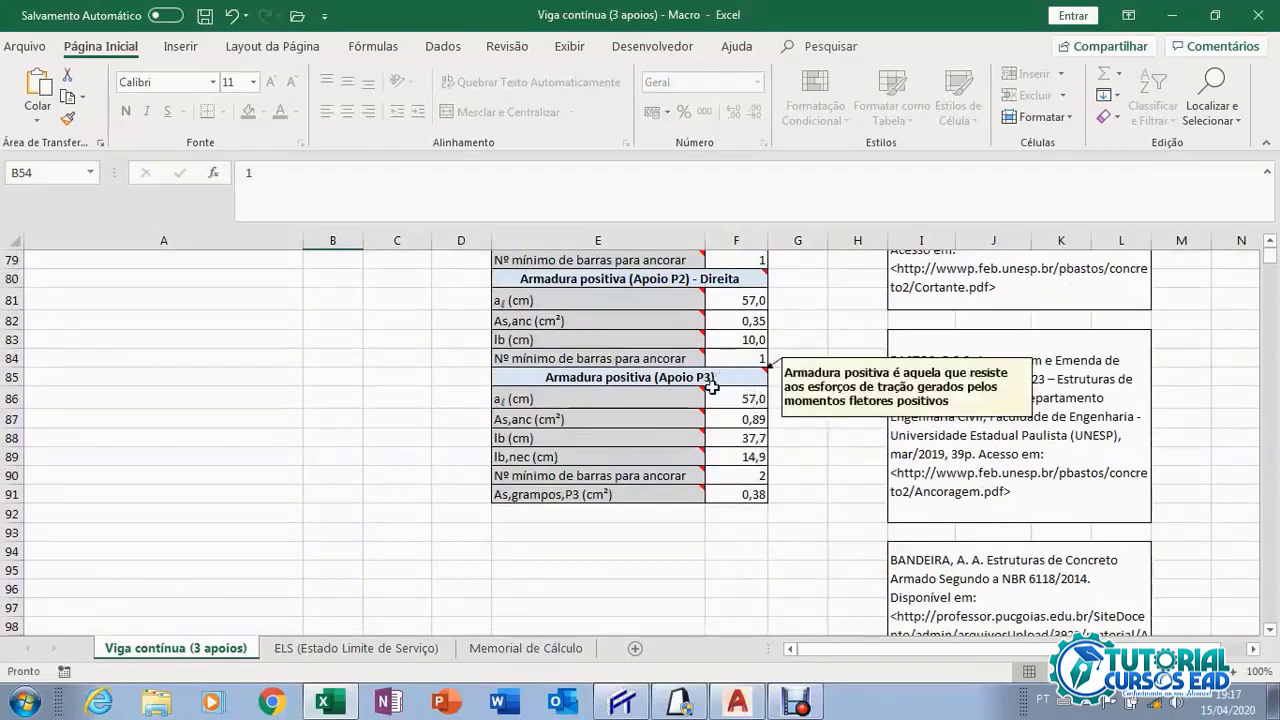
scroll(765, 487, up, 6)
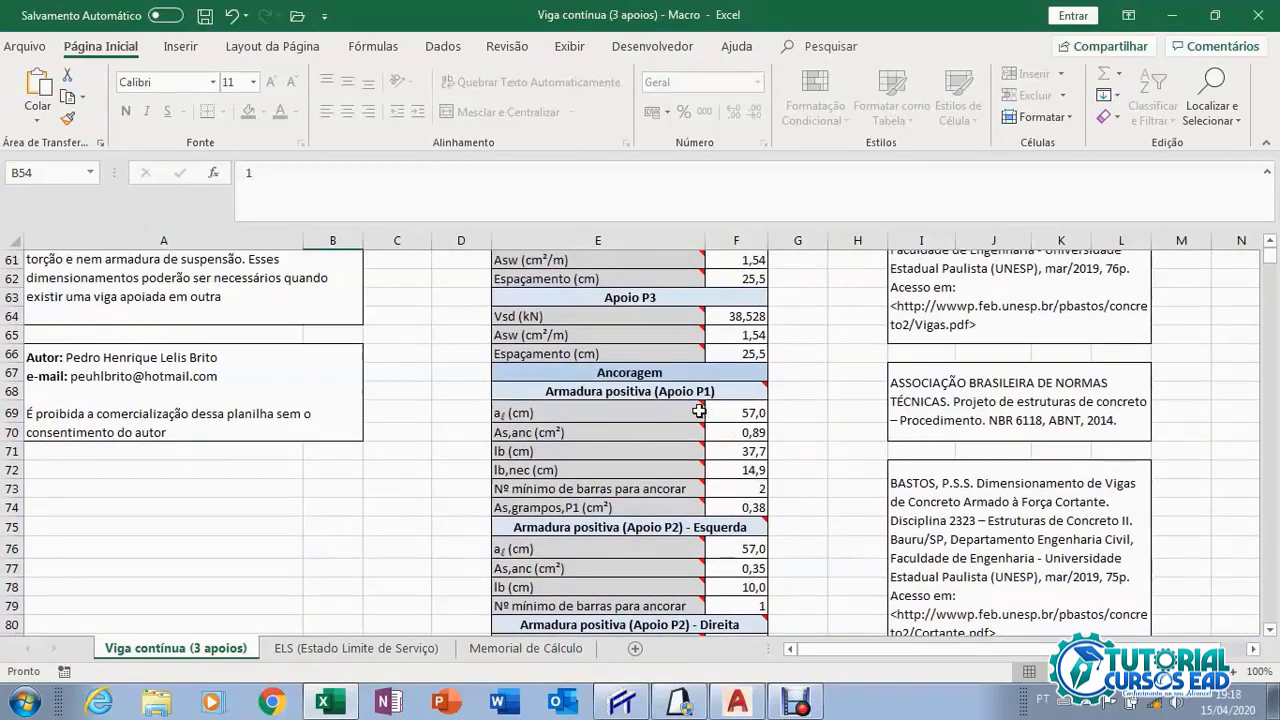
Examine the support P1 anchorage results together with the η coefficients and available anchorage lengths in the input data.
mouse_move(697, 411)
mouse_move(696, 450)
scroll(726, 470, down, 1)
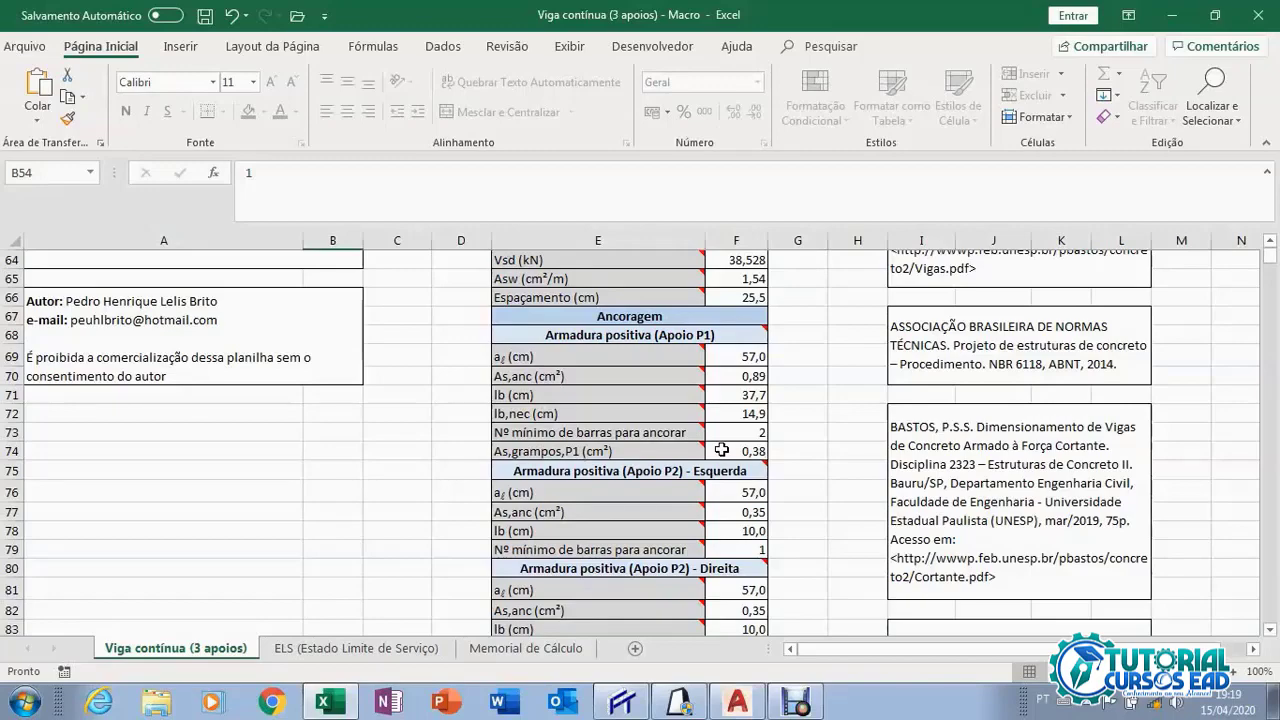
scroll(721, 450, up, 4)
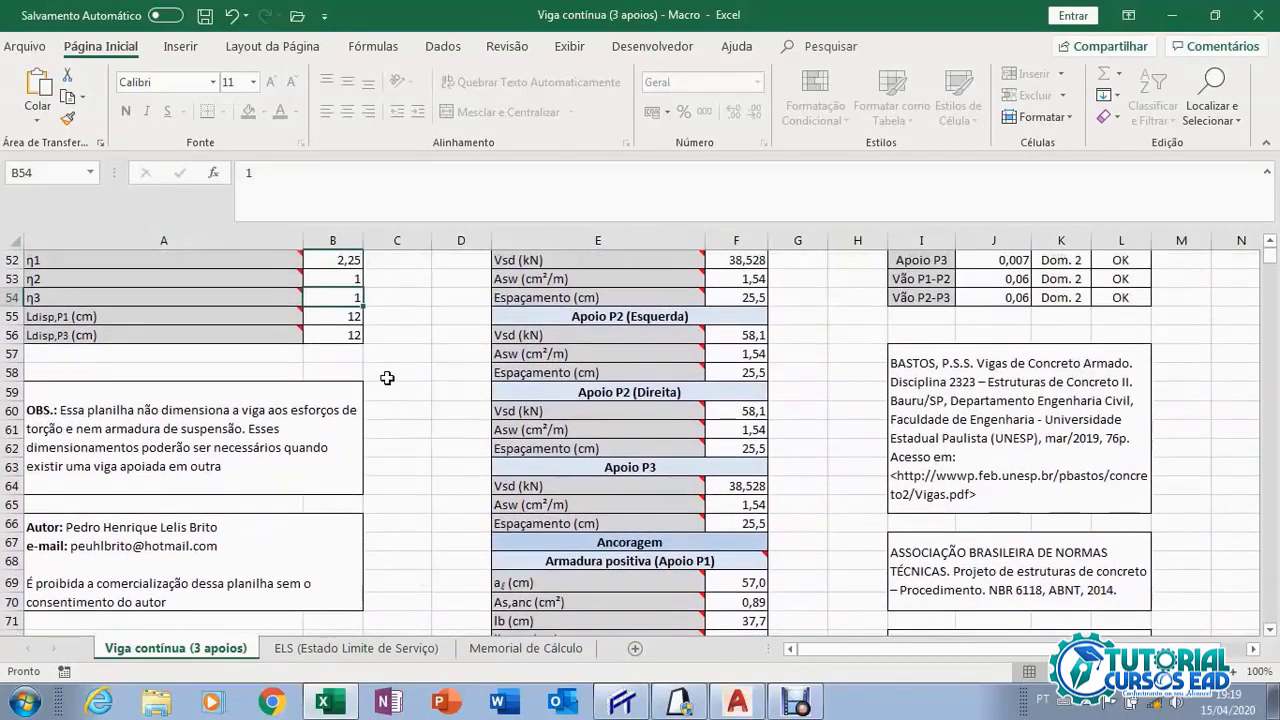
scroll(387, 378, up, 1)
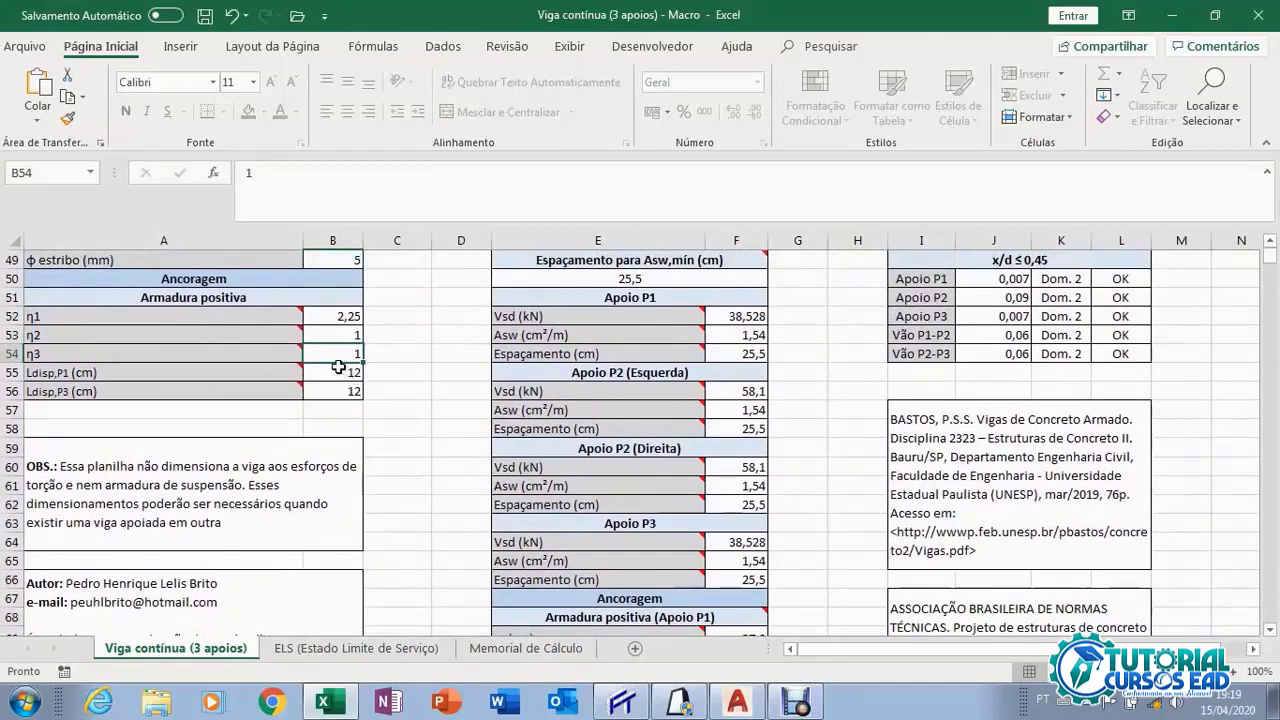
scroll(376, 394, down, 5)
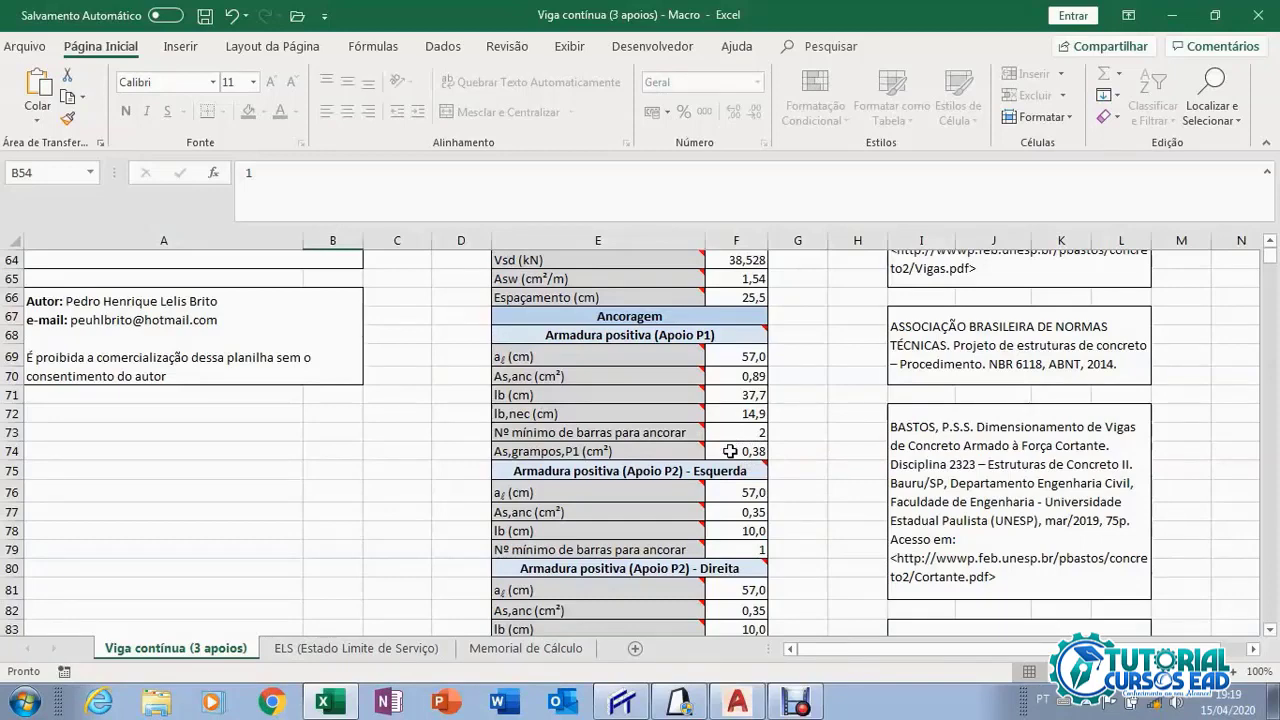
Switch to Eberick, close the Corte A-A and Pavimento Cob. drawings, and open the Pav.1 floor plan.
click(684, 706)
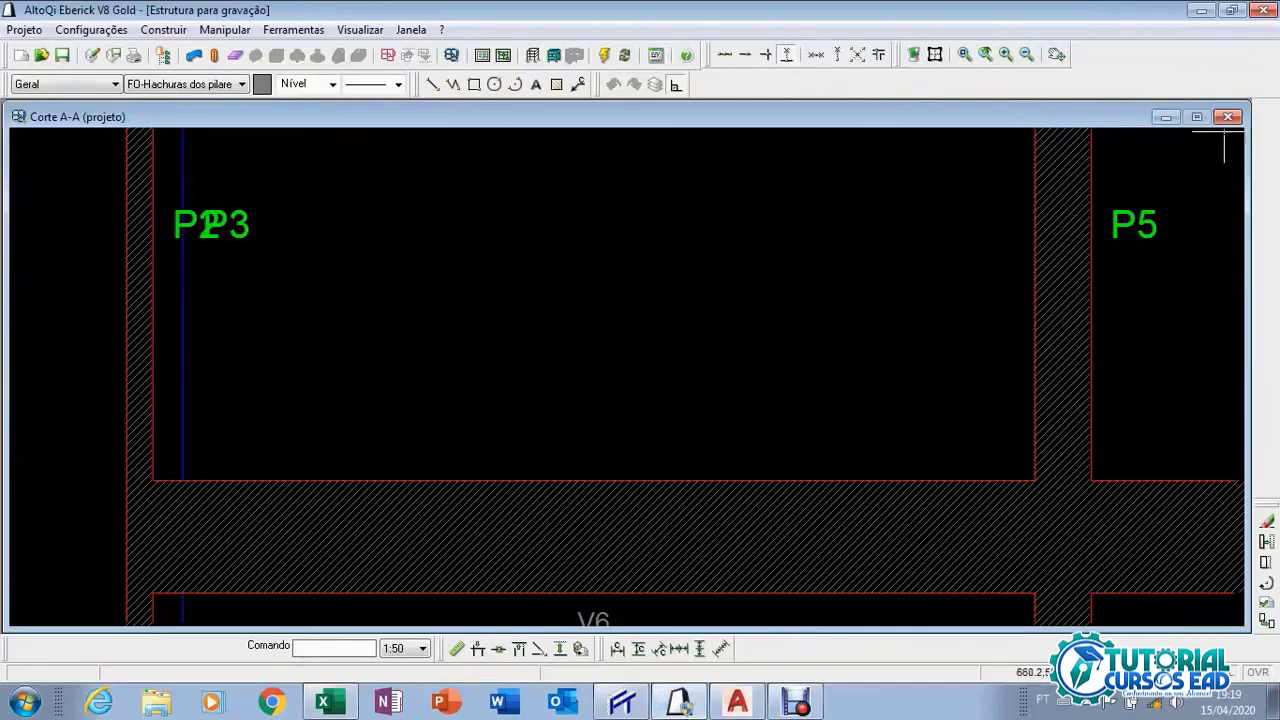
click(1229, 118)
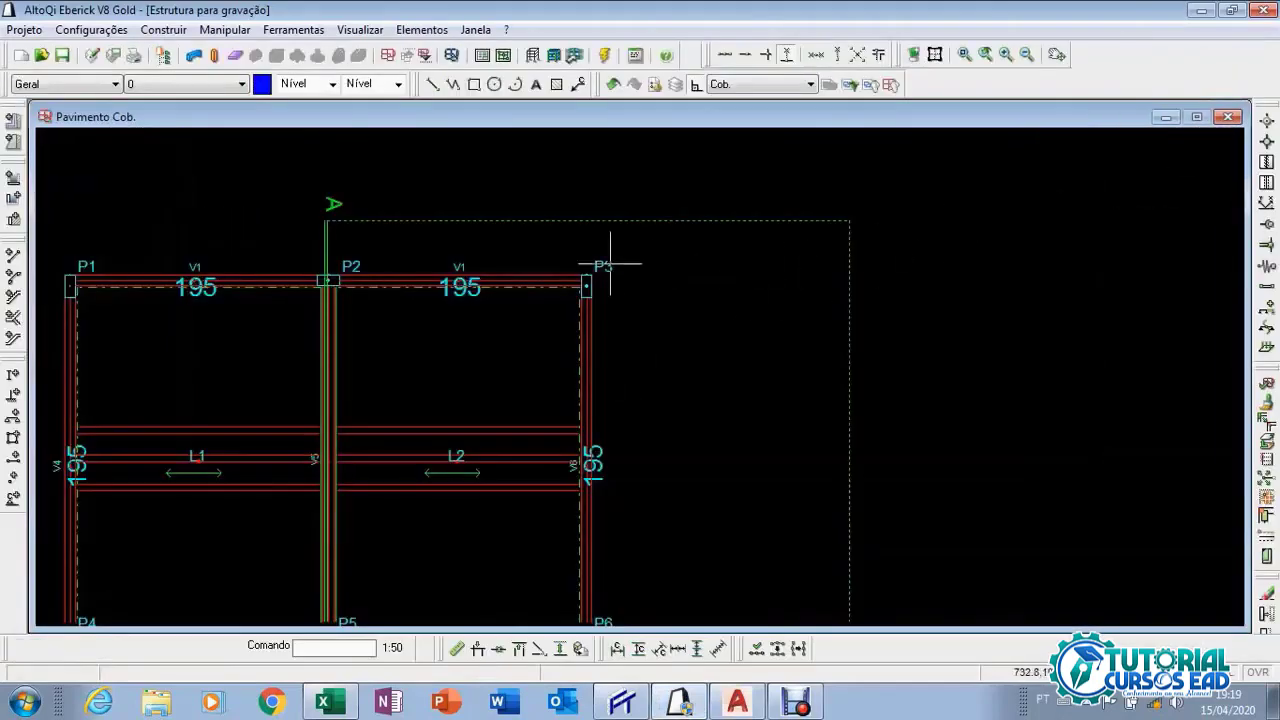
click(1229, 117)
double_click(93, 169)
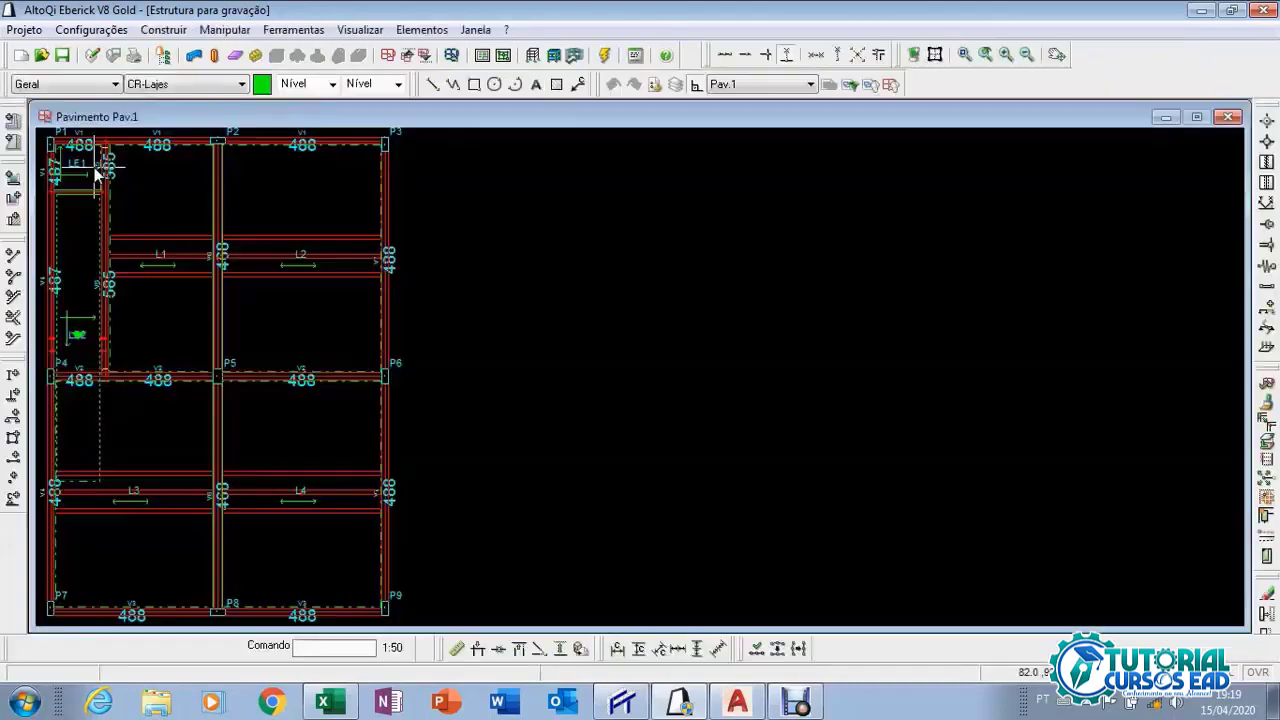
Open the reinforcement detail drawing of beam V6 from the Pav.1 beam list.
click(194, 55)
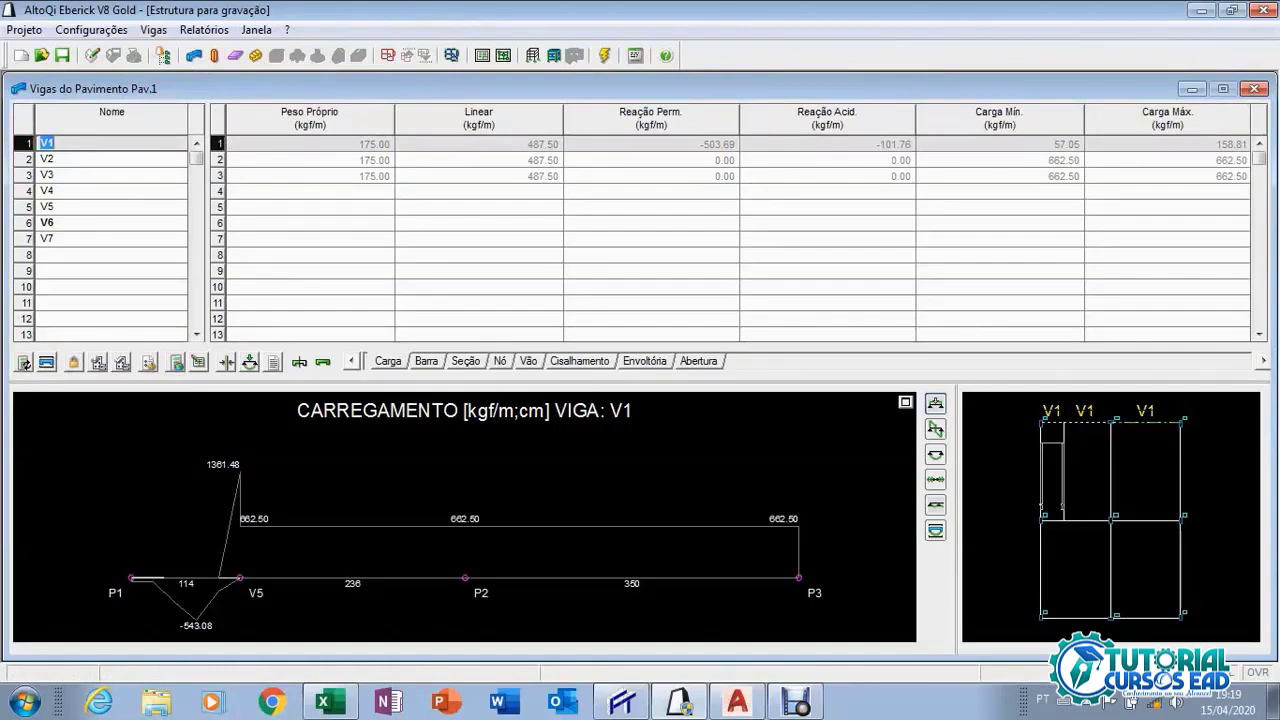
click(50, 222)
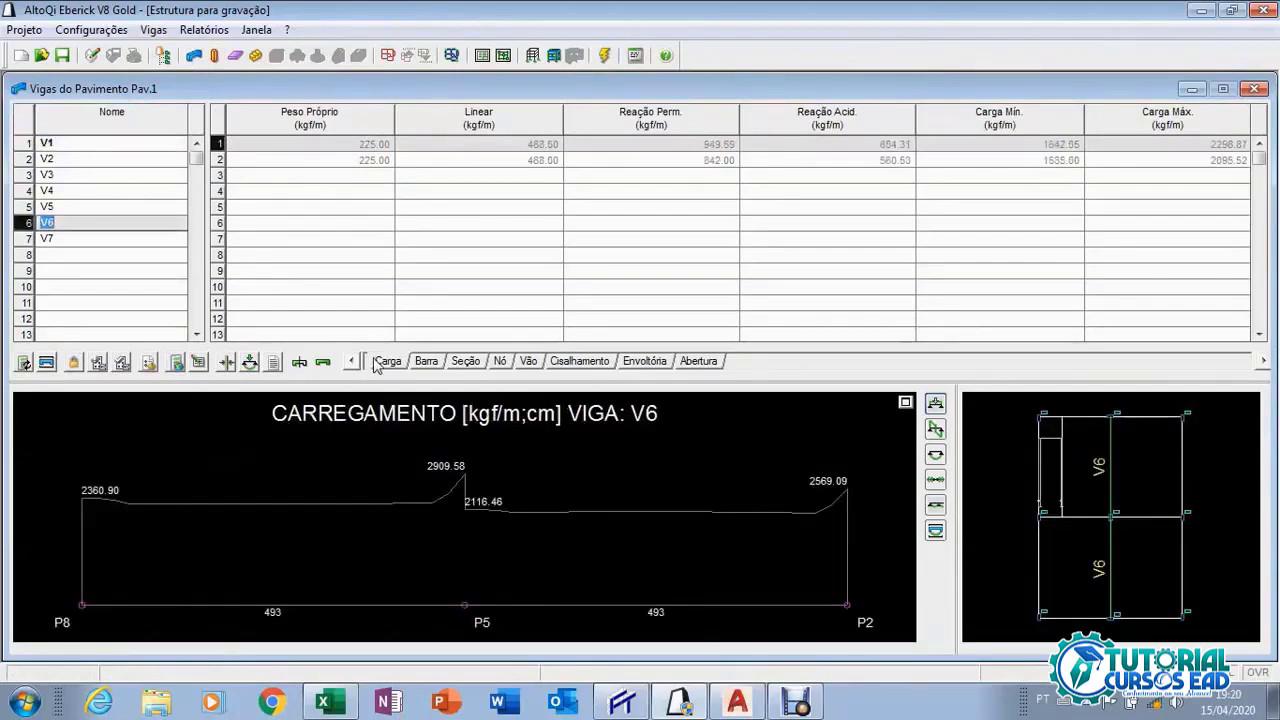
click(51, 366)
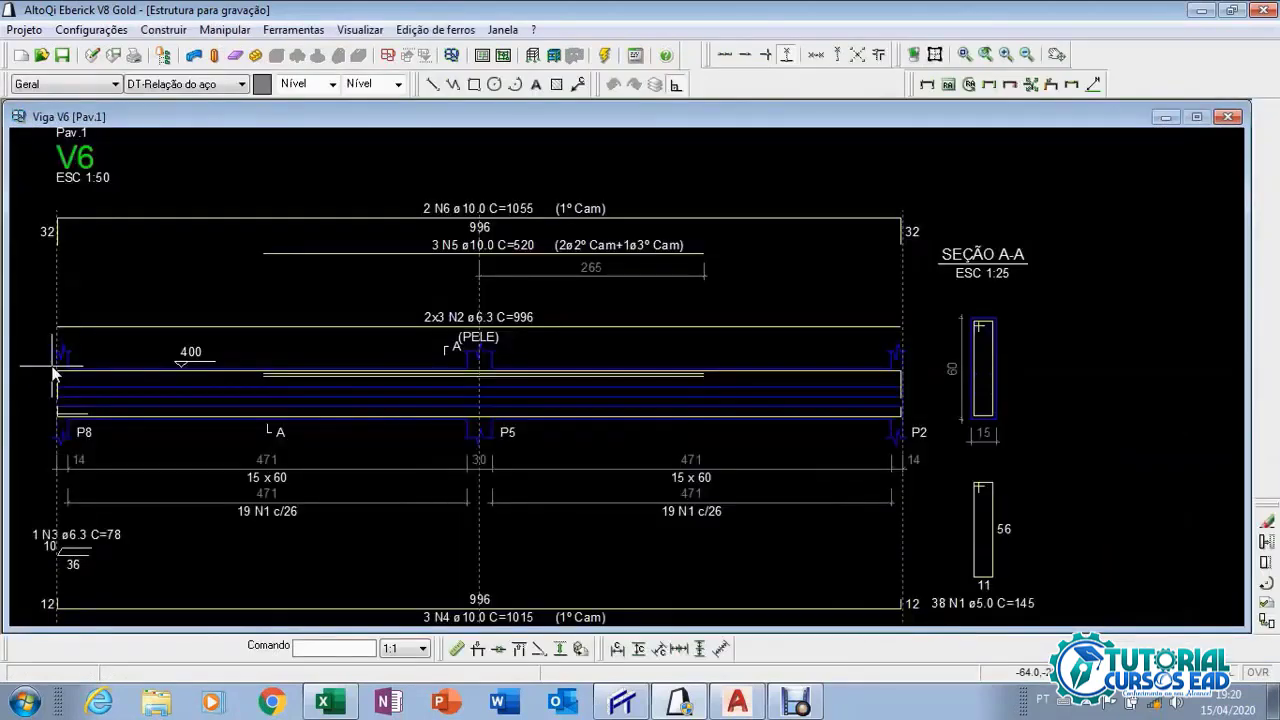
Examine the N3 hairpin bar at support P8 in the V6 detail, then close the detail and the Pav.1 beam window.
scroll(70, 430, up, 3)
middle_click(70, 437)
click(202, 456)
scroll(197, 435, up, 2)
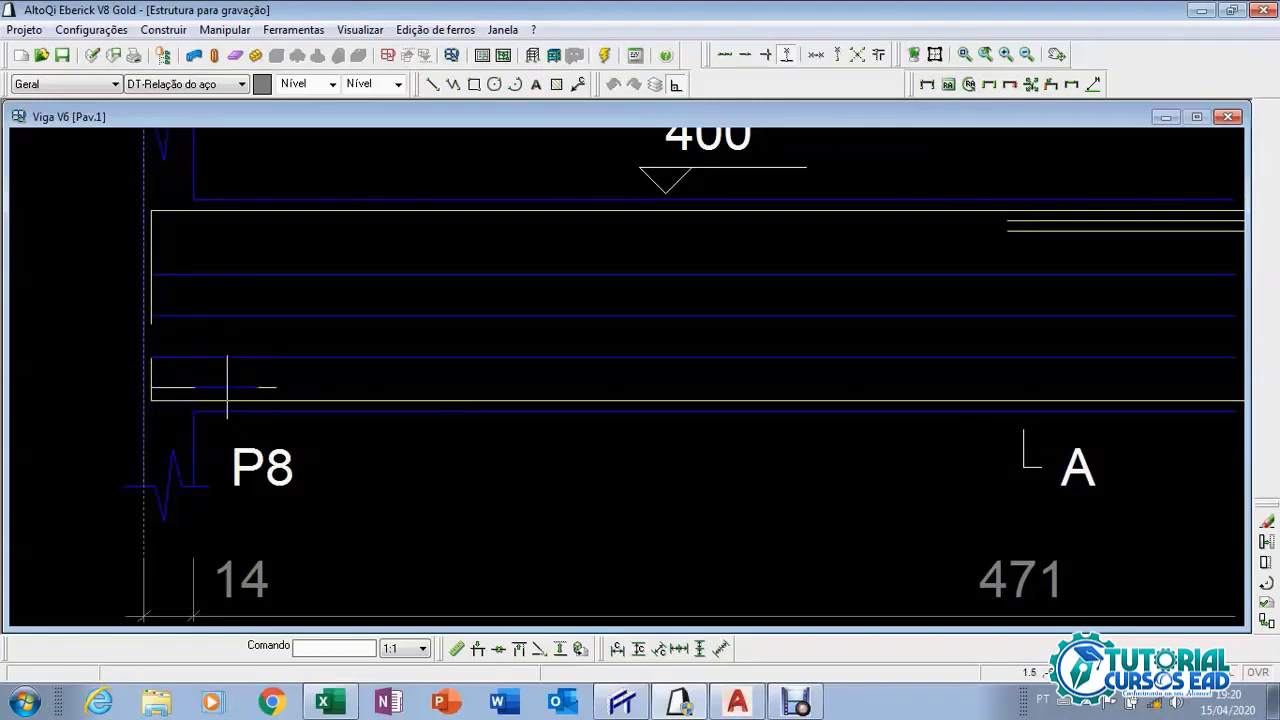
scroll(218, 393, down, 2)
scroll(230, 420, down, 2)
scroll(252, 455, up, 3)
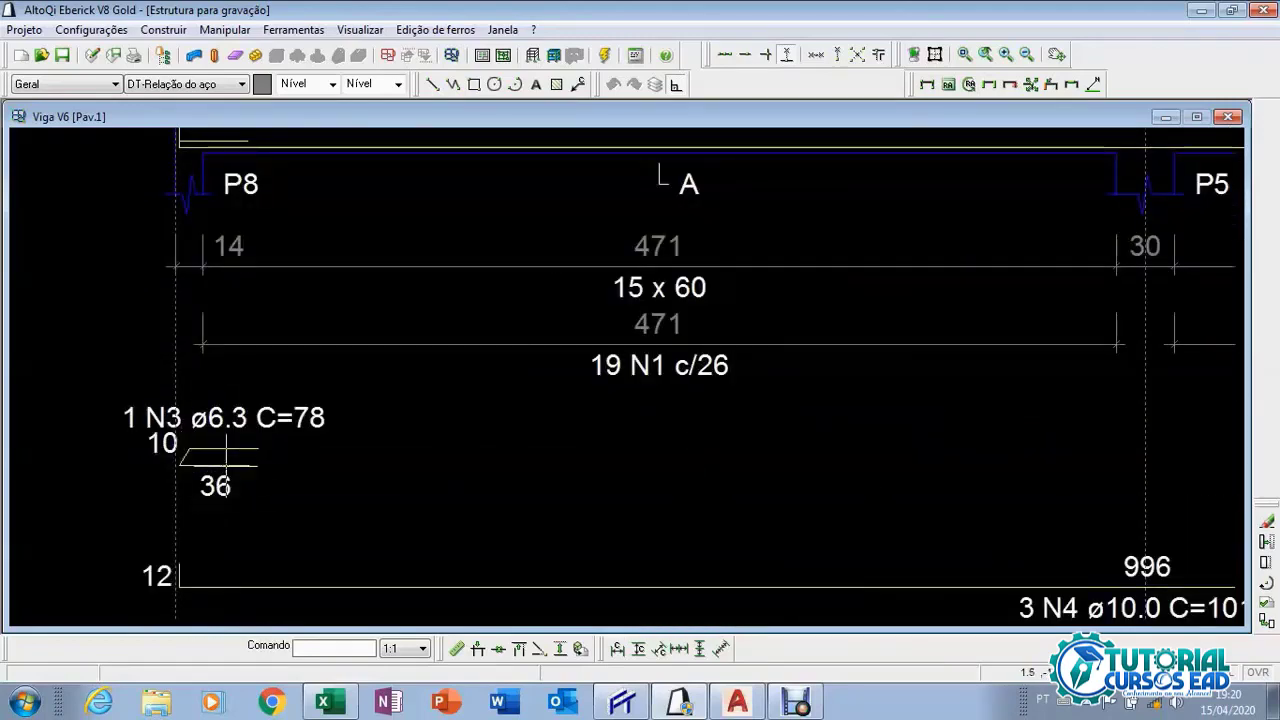
scroll(307, 423, down, 2)
scroll(307, 423, down, 2)
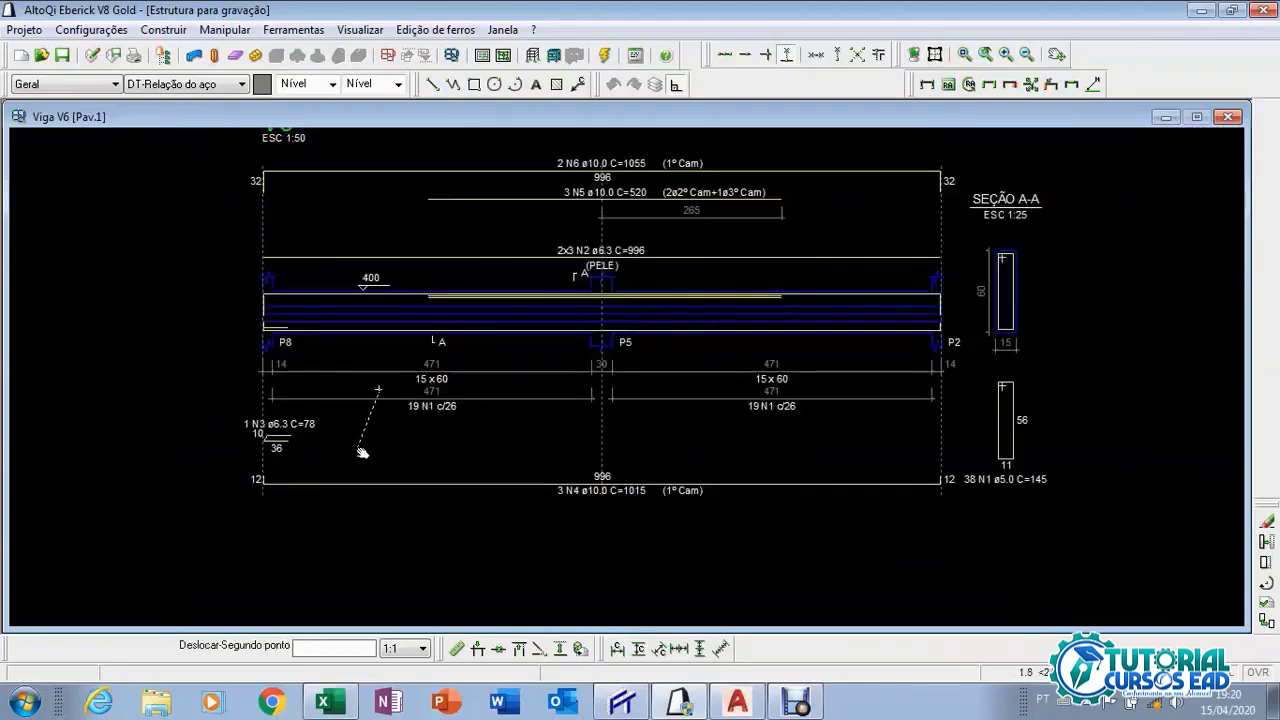
click(1220, 119)
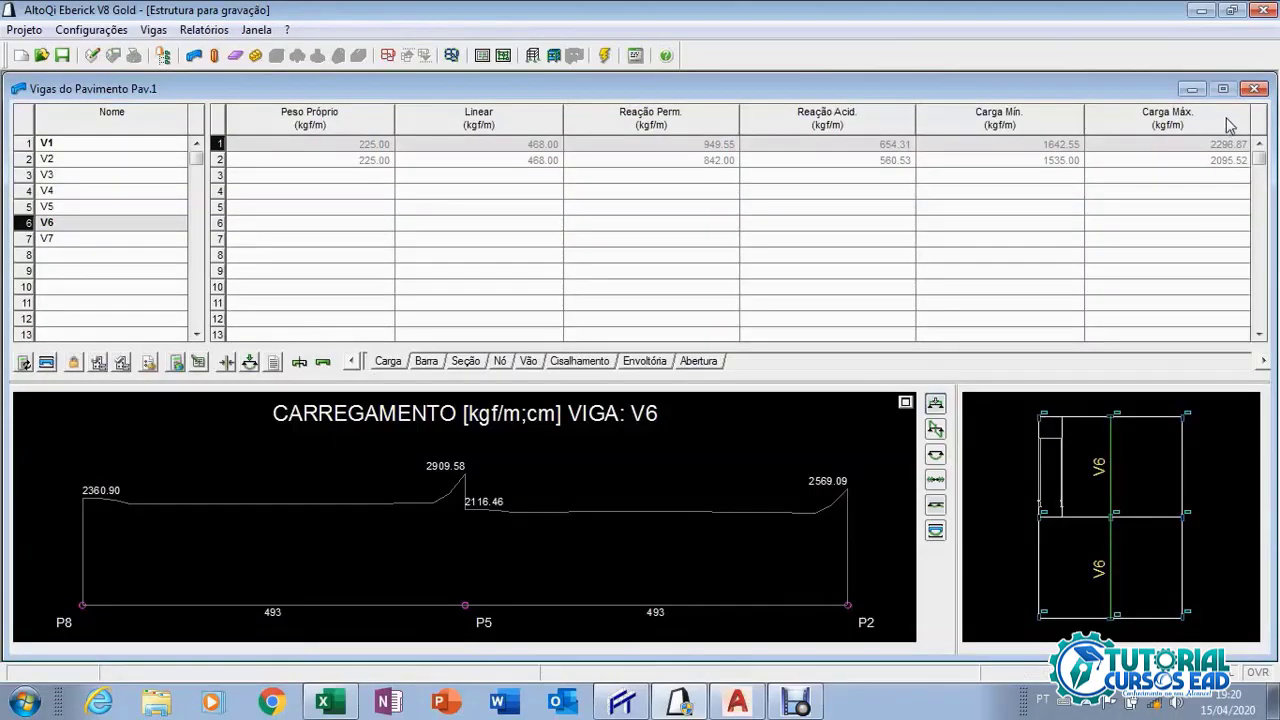
click(1249, 96)
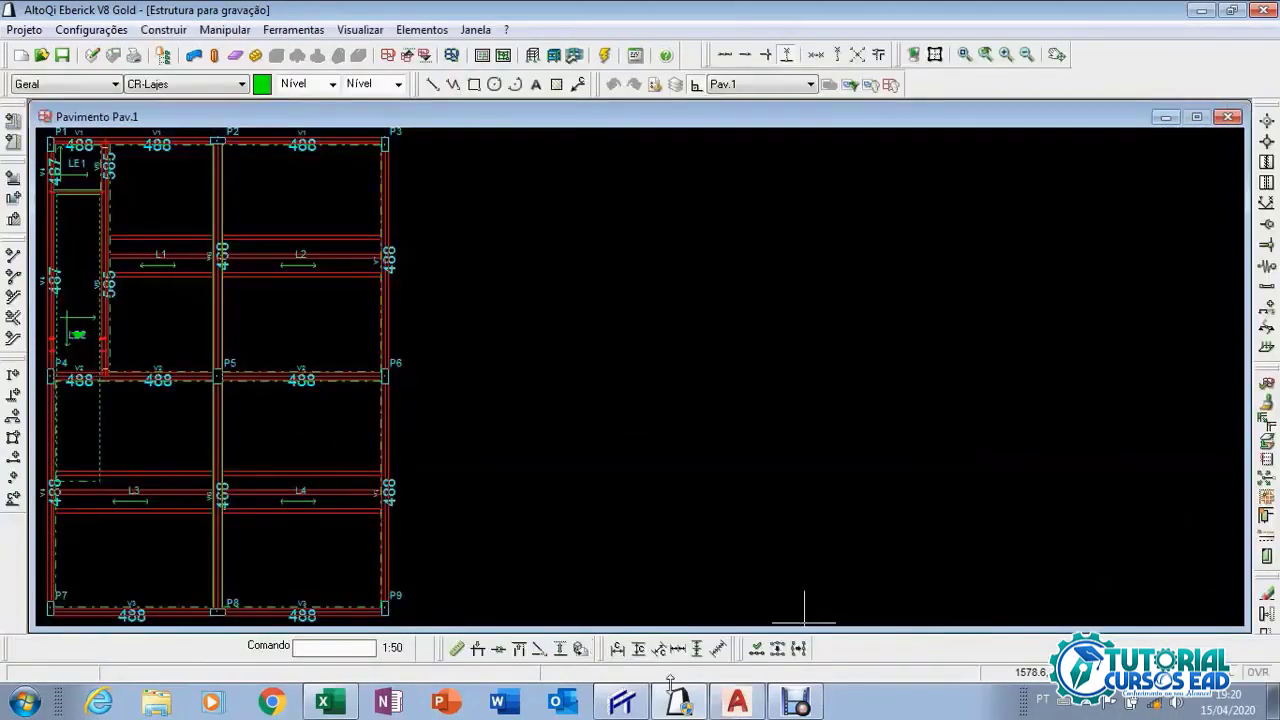
Return to Excel and review the anchorage results through support P3, then go back to the applied loads and internal forces.
click(323, 703)
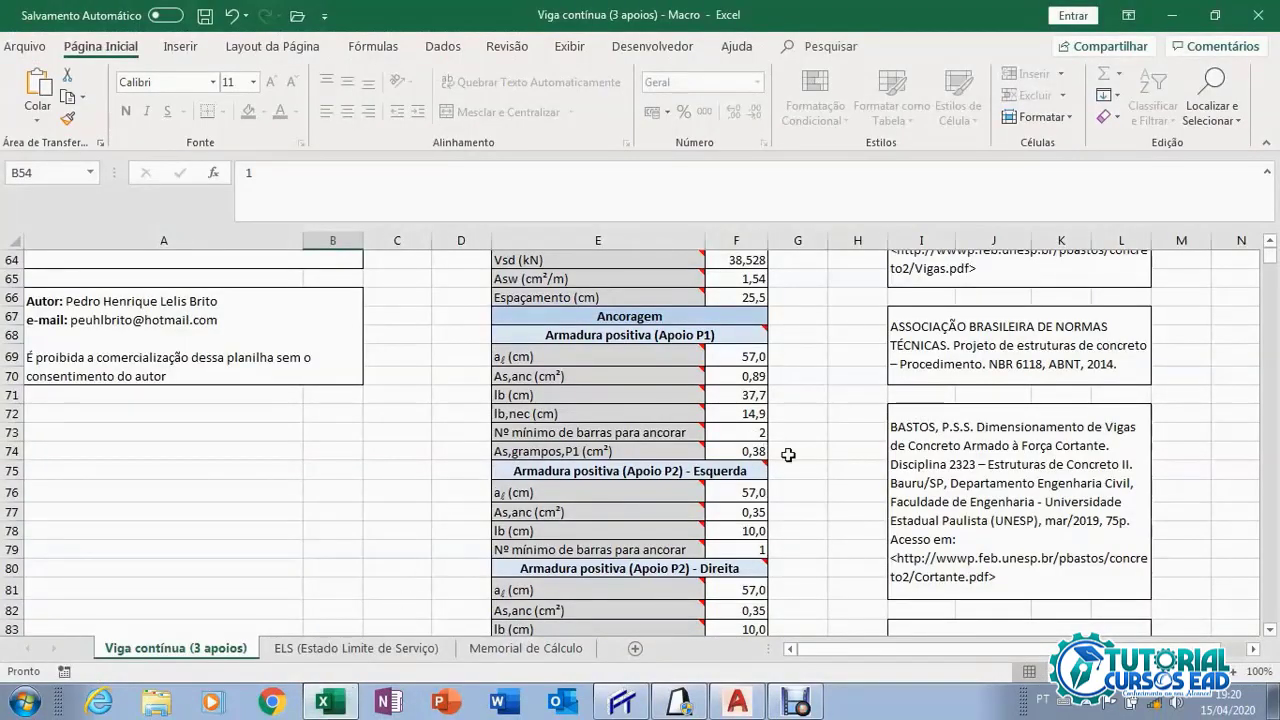
scroll(785, 452, down, 1)
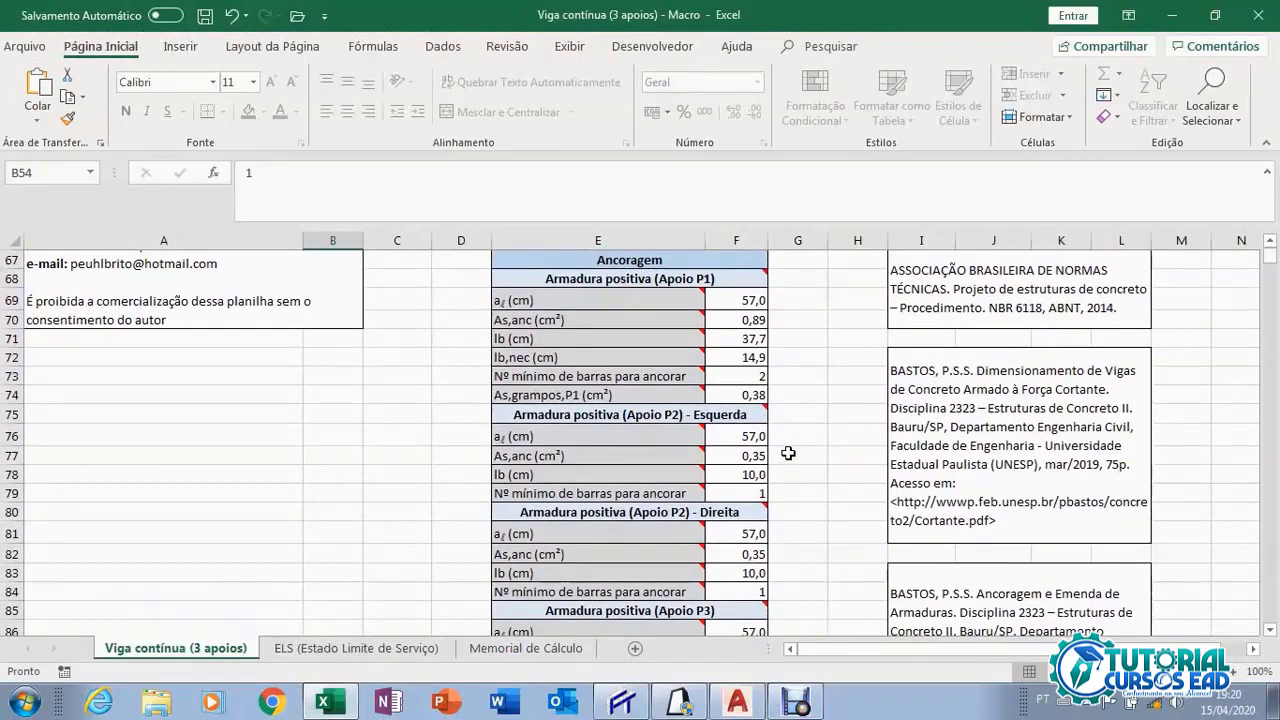
scroll(786, 452, down, 3)
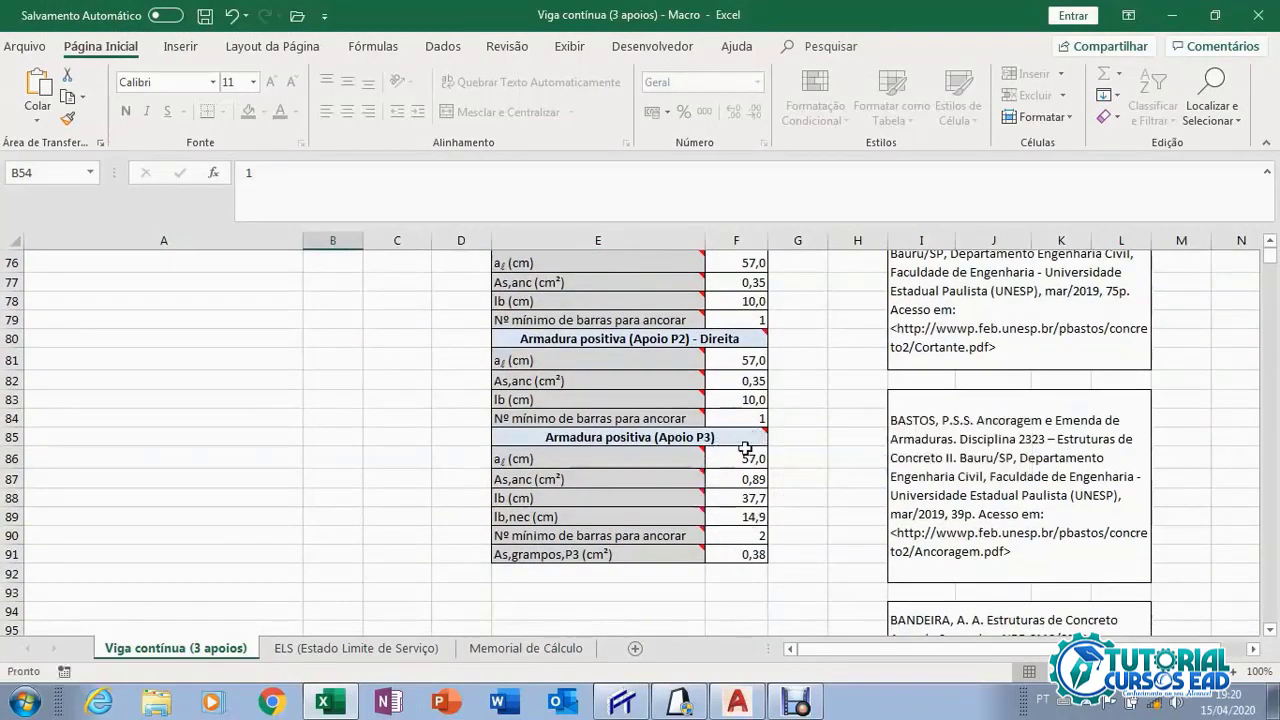
scroll(800, 506, up, 3)
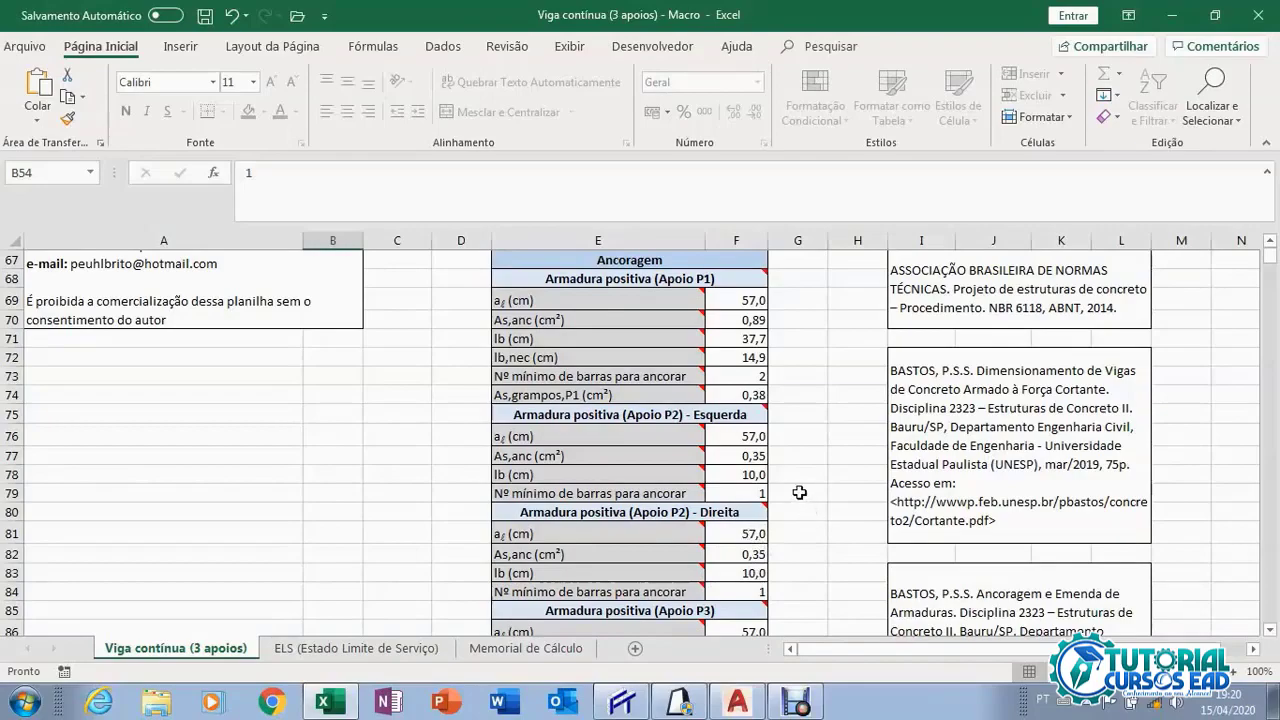
scroll(820, 486, up, 9)
scroll(836, 484, up, 8)
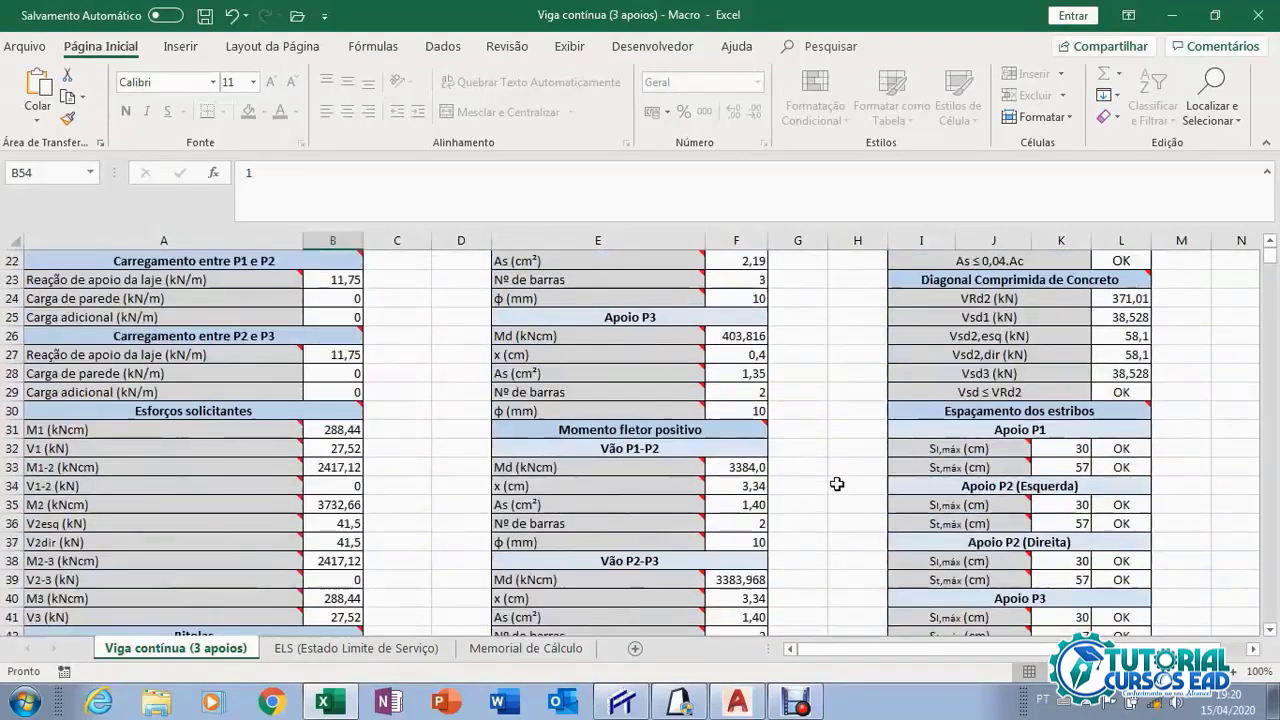
Review the Verificações table's checks for lateral instability, maximum longitudinal reinforcement and the compressed concrete diagonal.
scroll(1196, 342, up, 1)
scroll(1196, 342, up, 1)
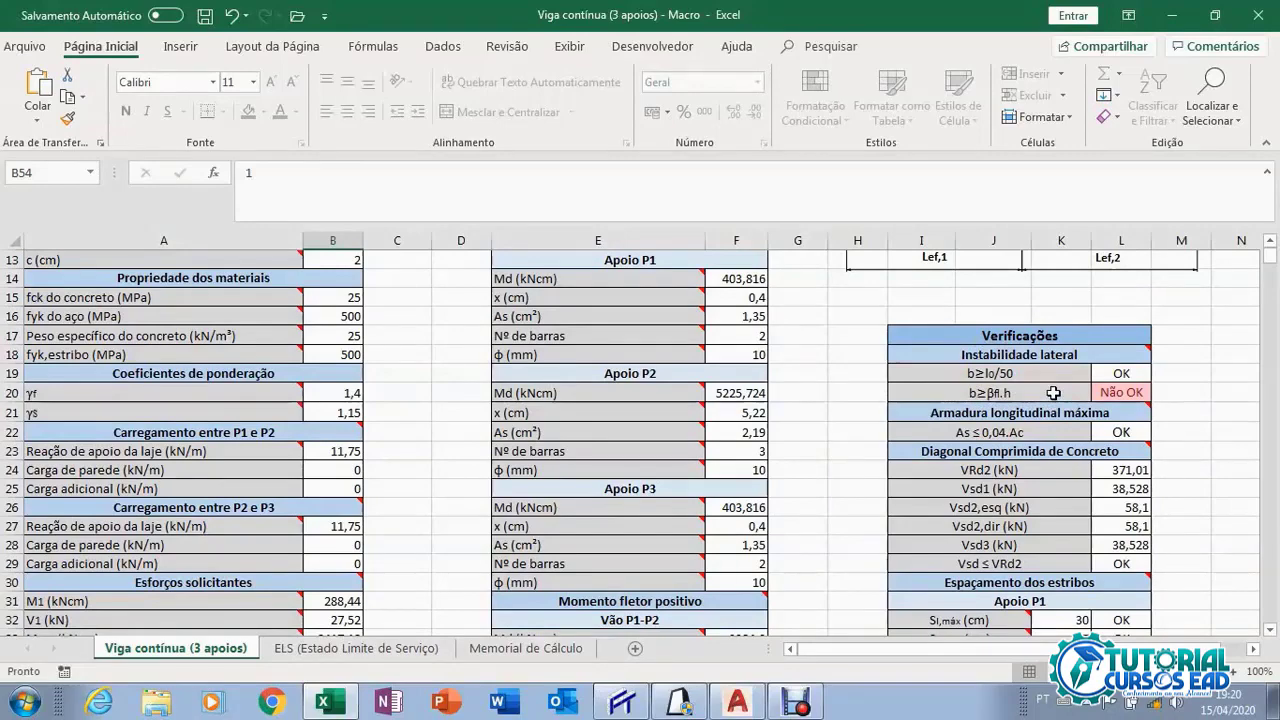
scroll(1054, 393, up, 2)
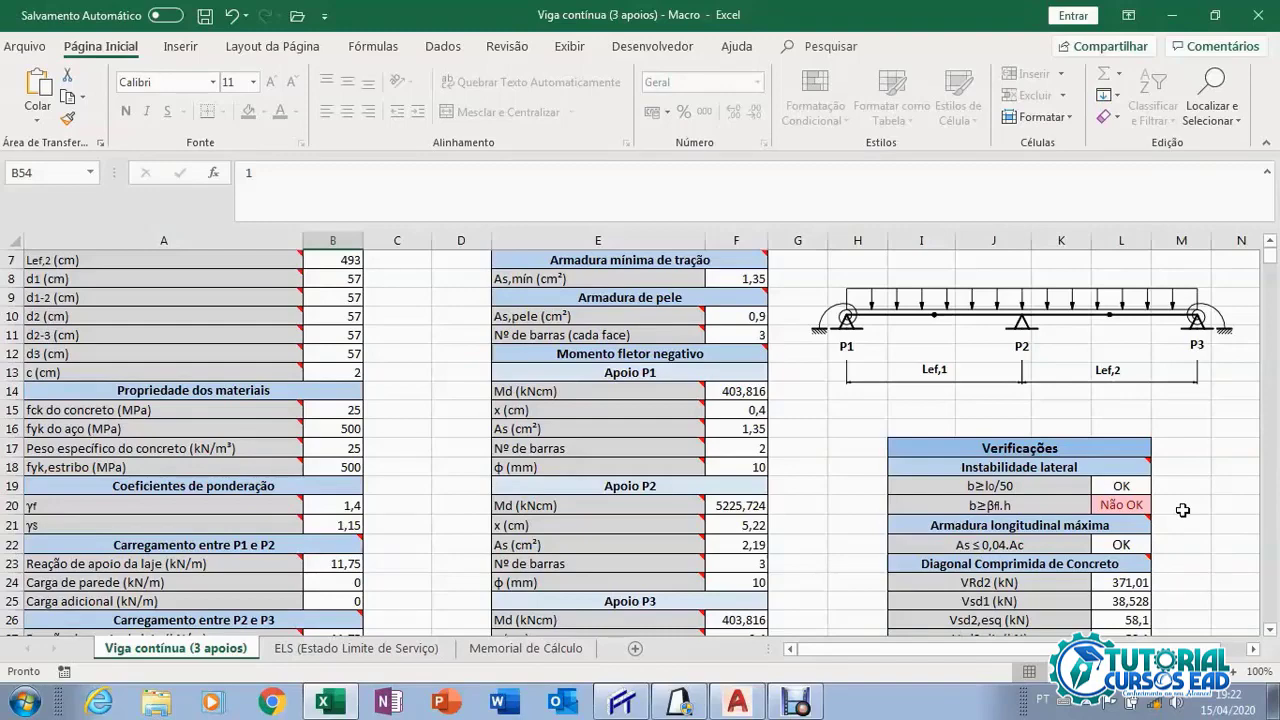
scroll(1182, 510, down, 1)
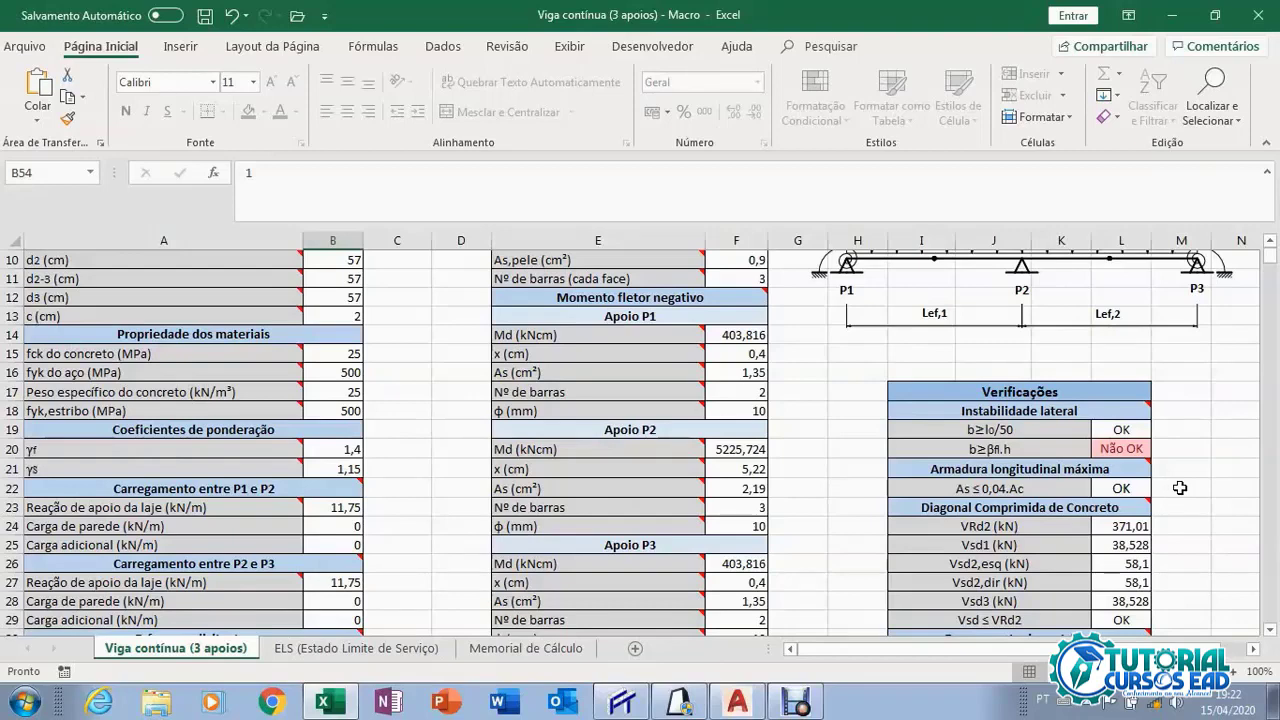
scroll(1170, 500, down, 1)
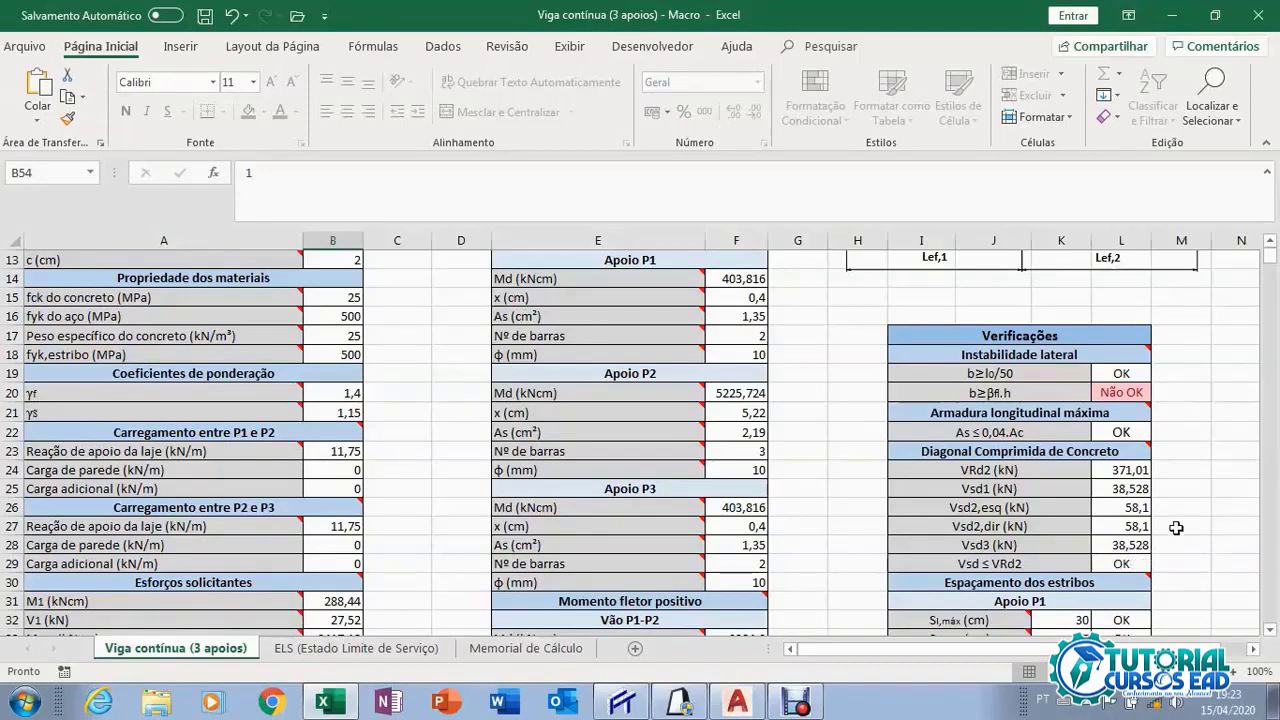
Examine the stirrup spacing checks for each support and read the cell note on Sl,máx at Apoio P1.
scroll(1166, 525, down, 2)
scroll(1166, 513, down, 2)
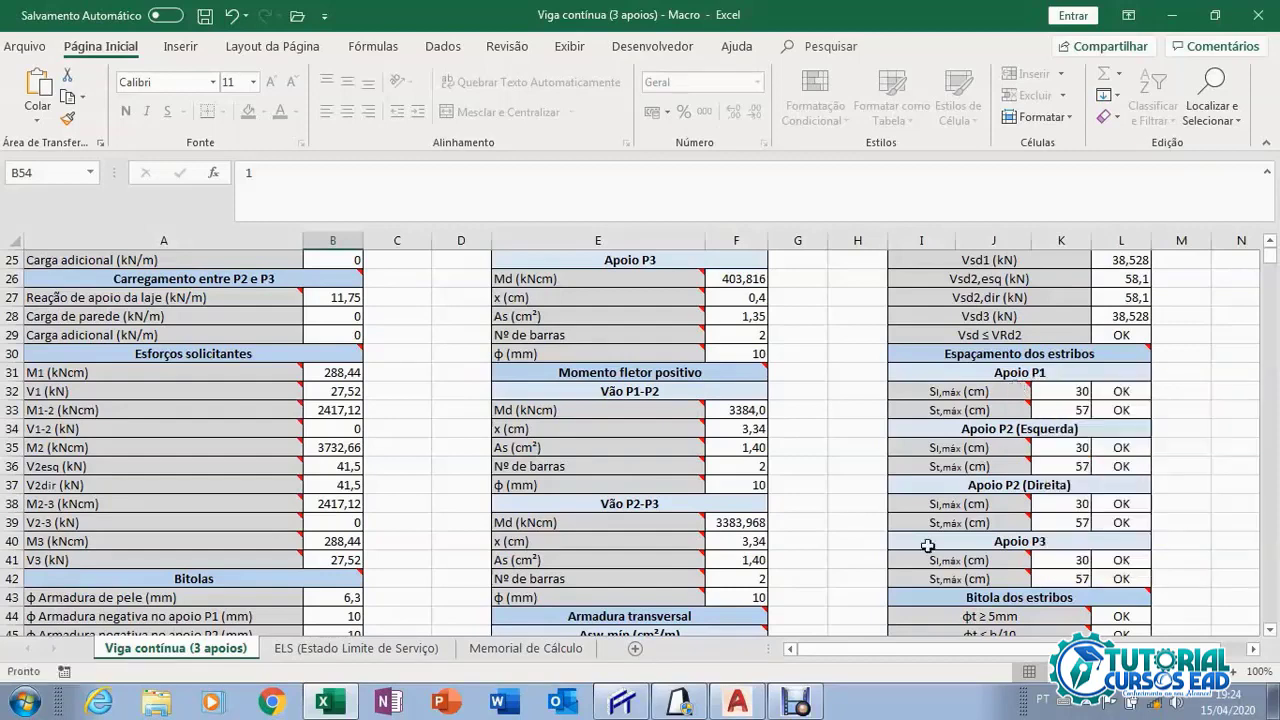
scroll(914, 651, right, 2)
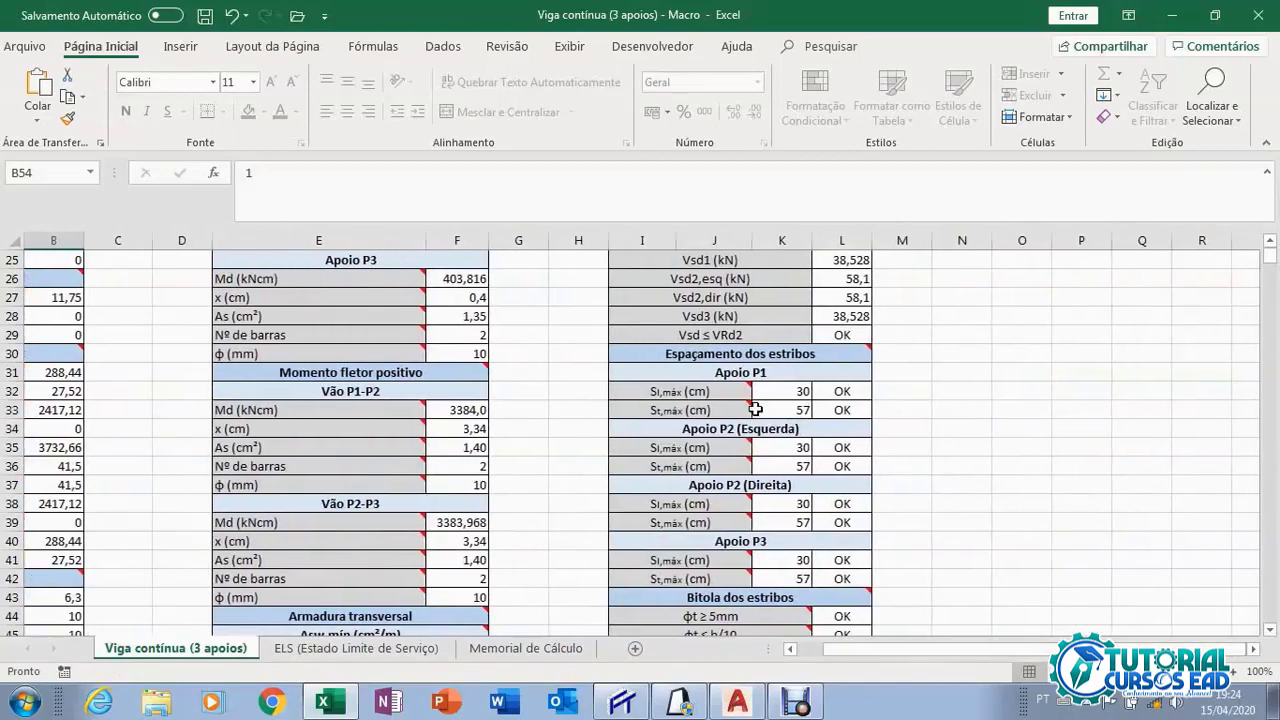
mouse_move(731, 392)
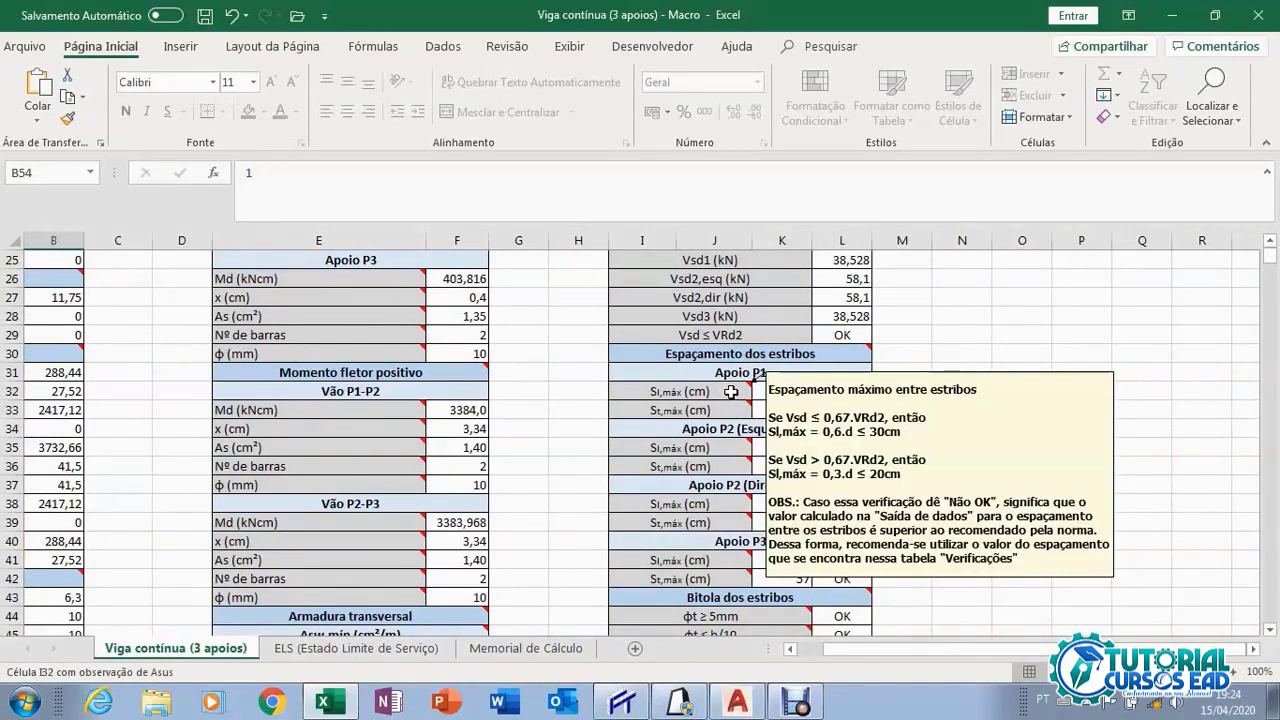
mouse_move(731, 405)
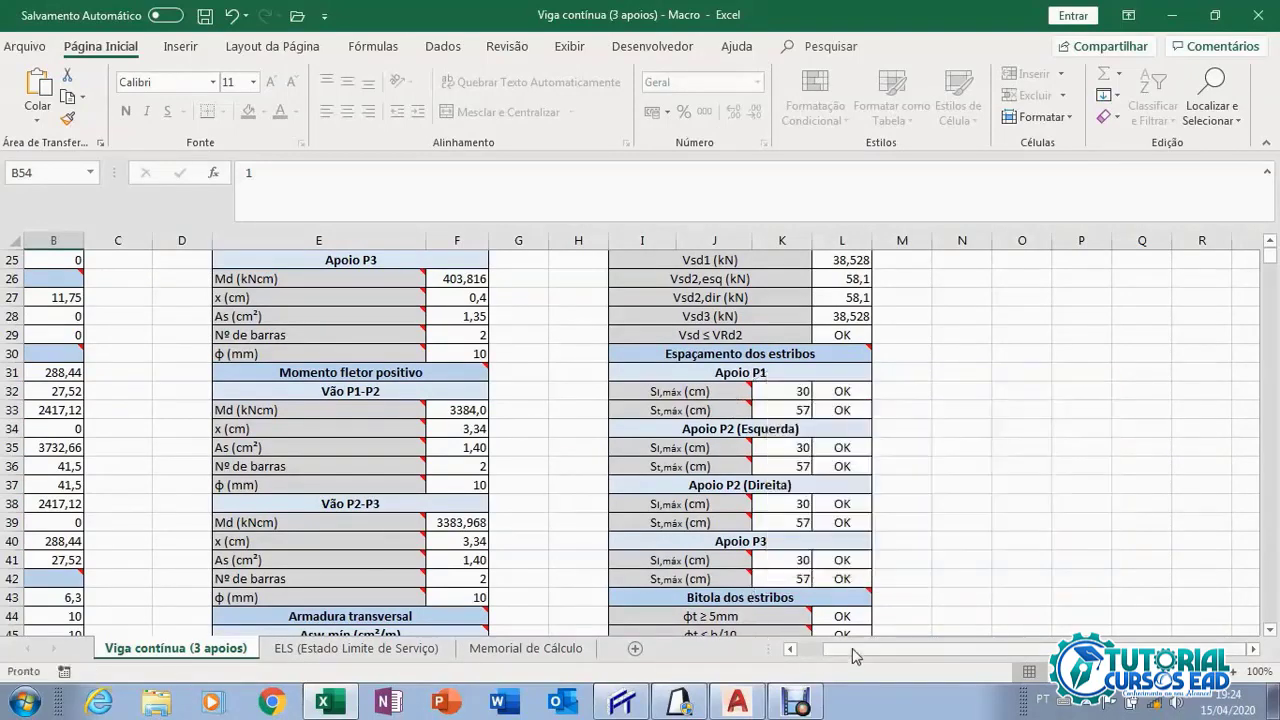
drag(852, 648, 820, 650)
Compare the calculated stirrup spacings under Armadura transversal with the maximum spacings in the Espaçamento dos estribos checks.
scroll(785, 534, down, 2)
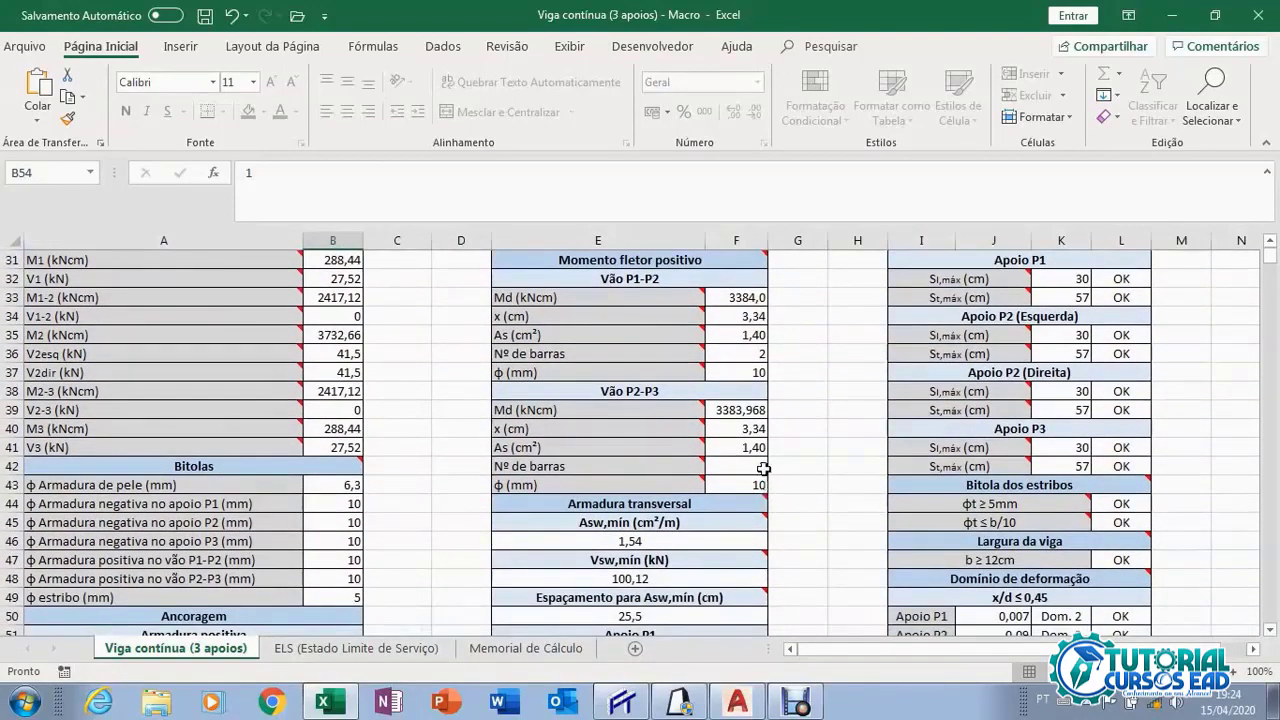
scroll(768, 412, down, 4)
scroll(767, 415, down, 2)
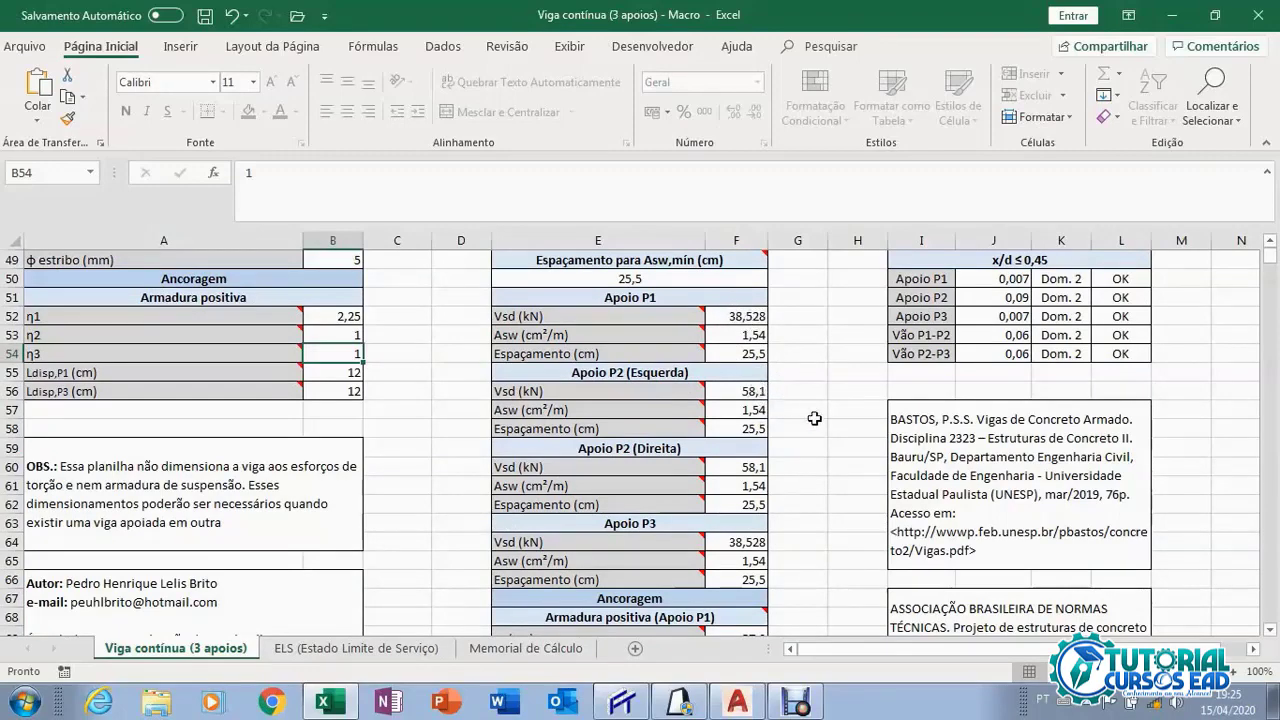
scroll(770, 452, down, 1)
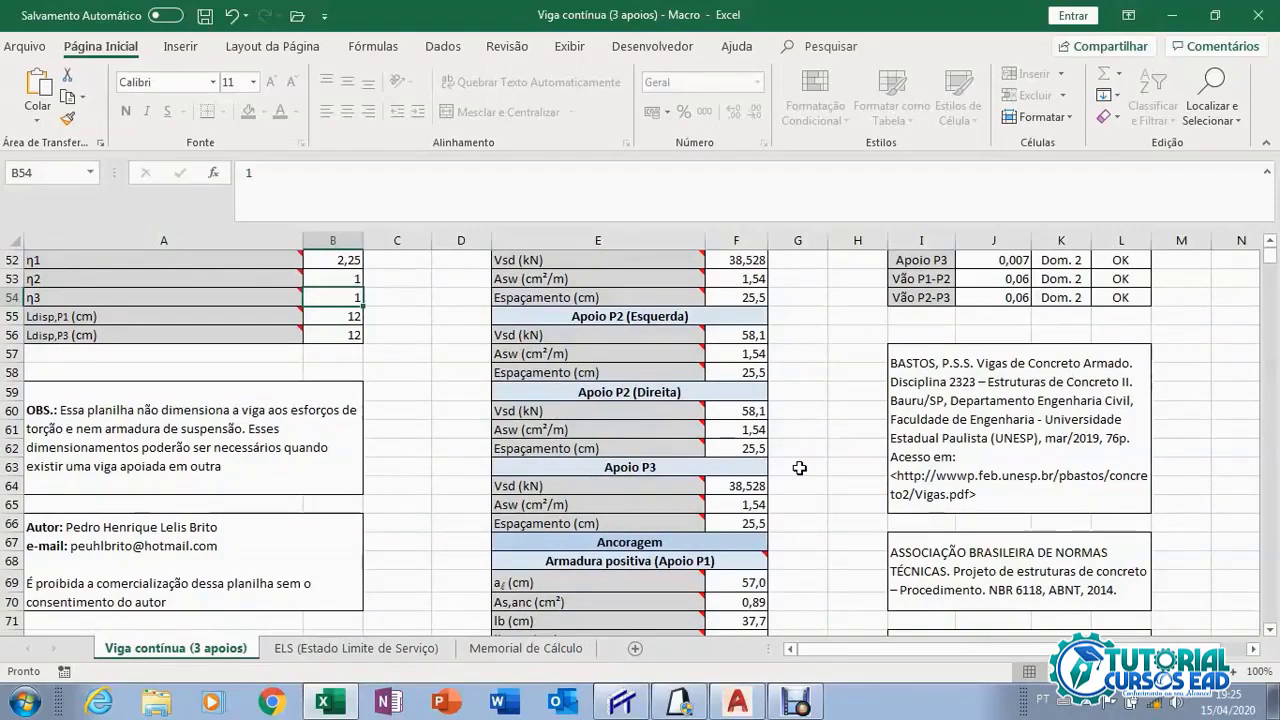
scroll(799, 468, up, 7)
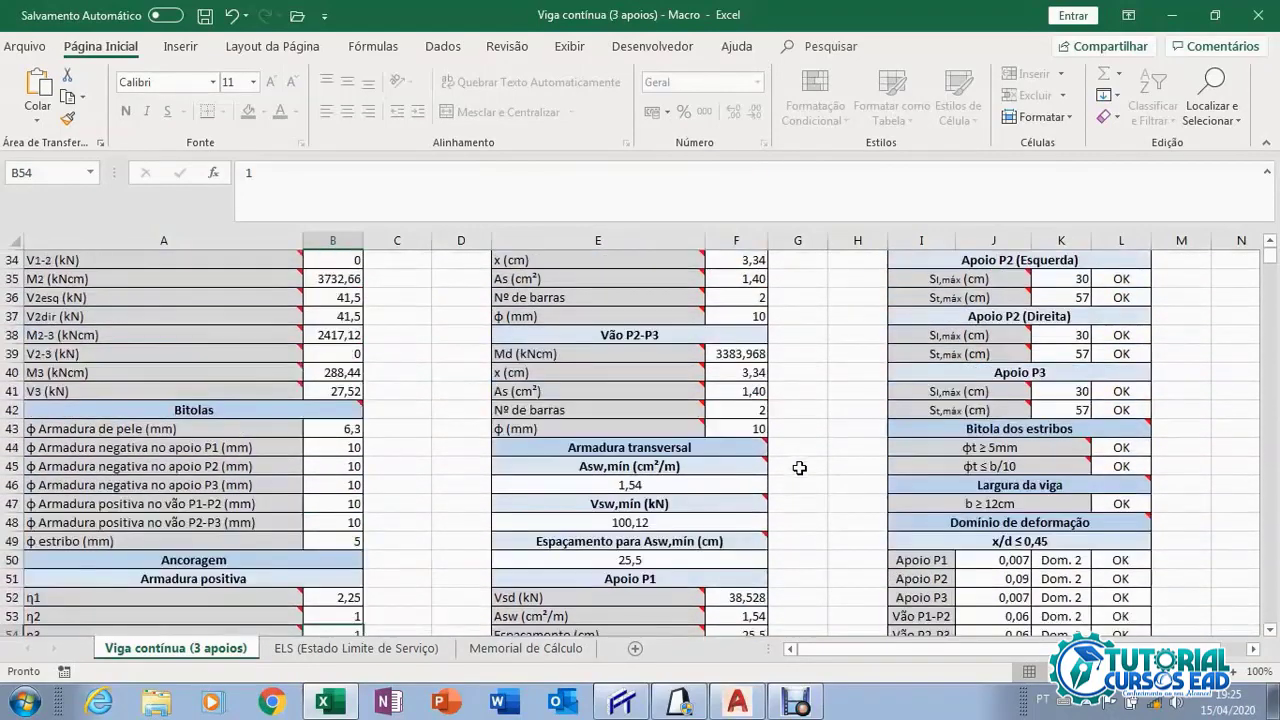
scroll(799, 468, up, 2)
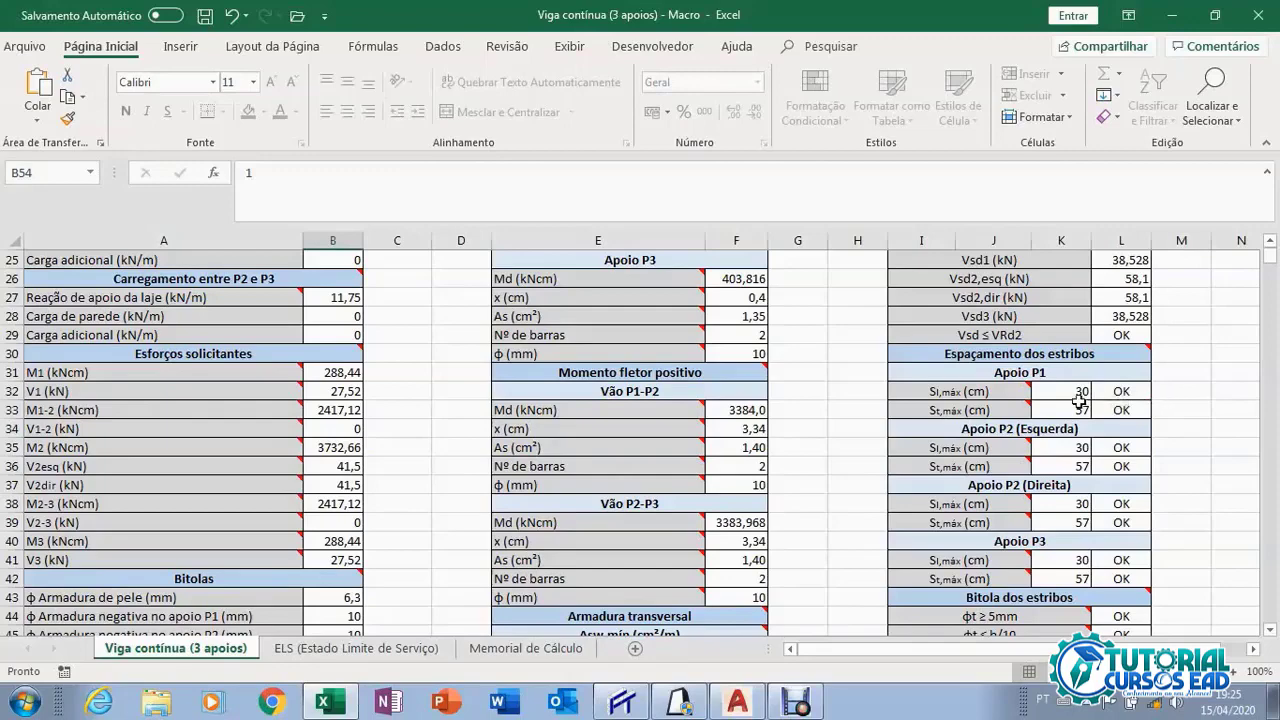
scroll(853, 437, down, 3)
scroll(853, 437, down, 3)
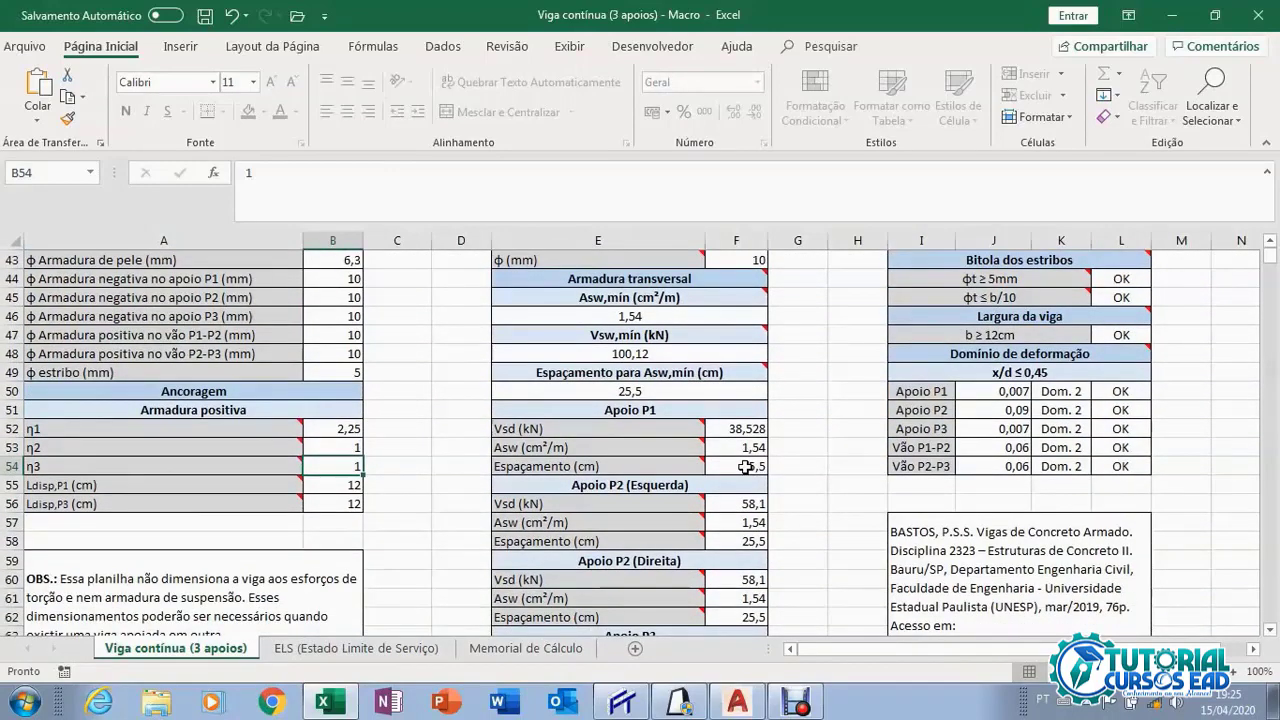
scroll(881, 461, up, 5)
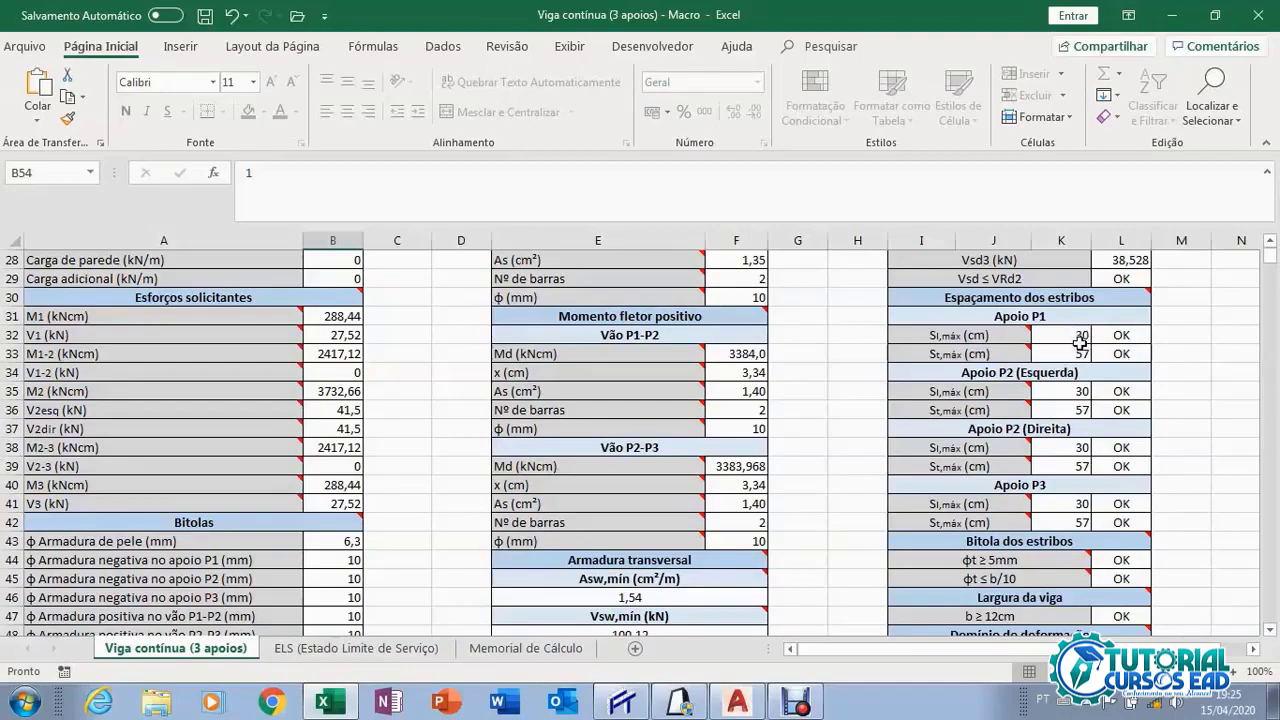
scroll(1075, 395, up, 5)
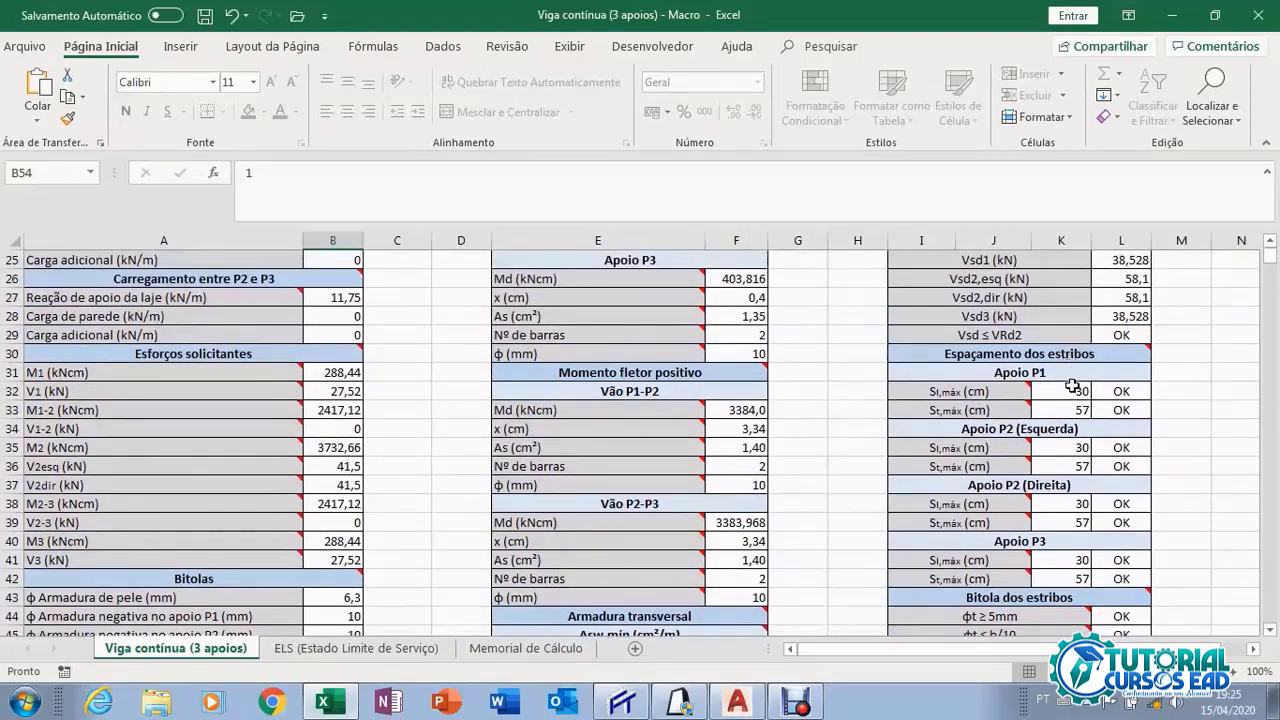
scroll(1075, 395, down, 4)
scroll(1176, 409, down, 4)
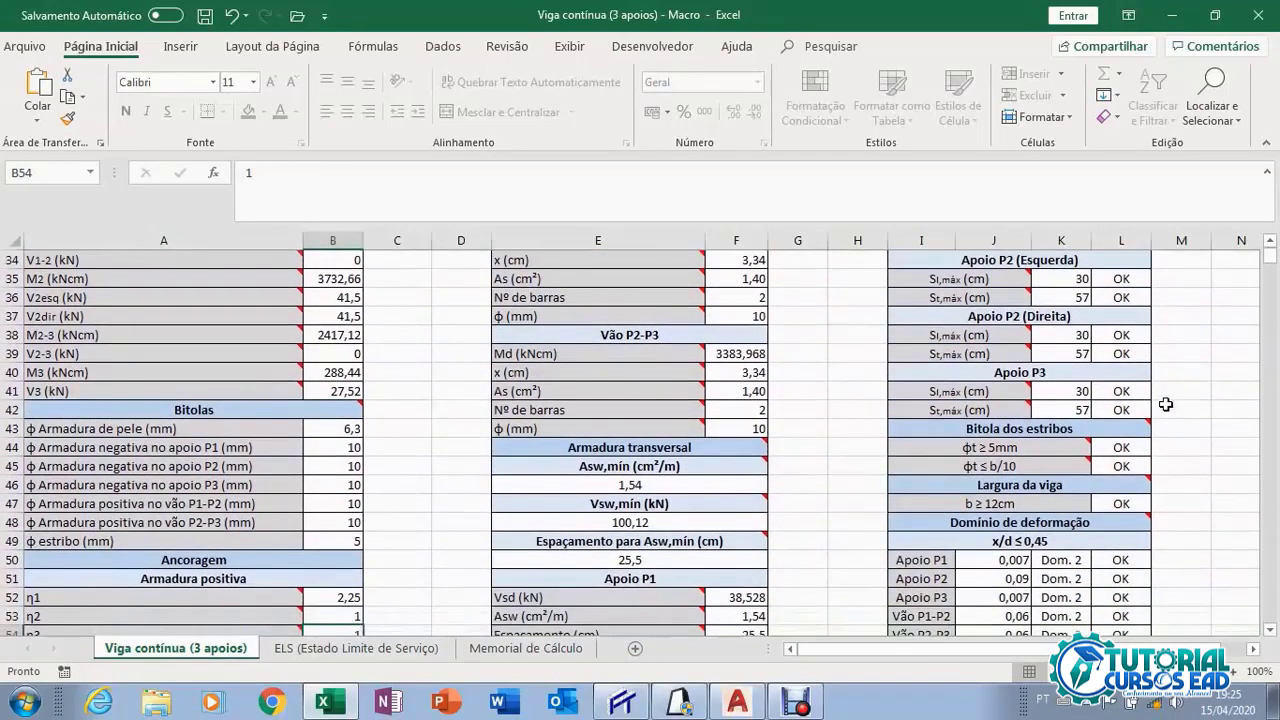
Review the checks for stirrup diameter, beam width and deformation domain at the supports and spans.
scroll(1163, 402, down, 1)
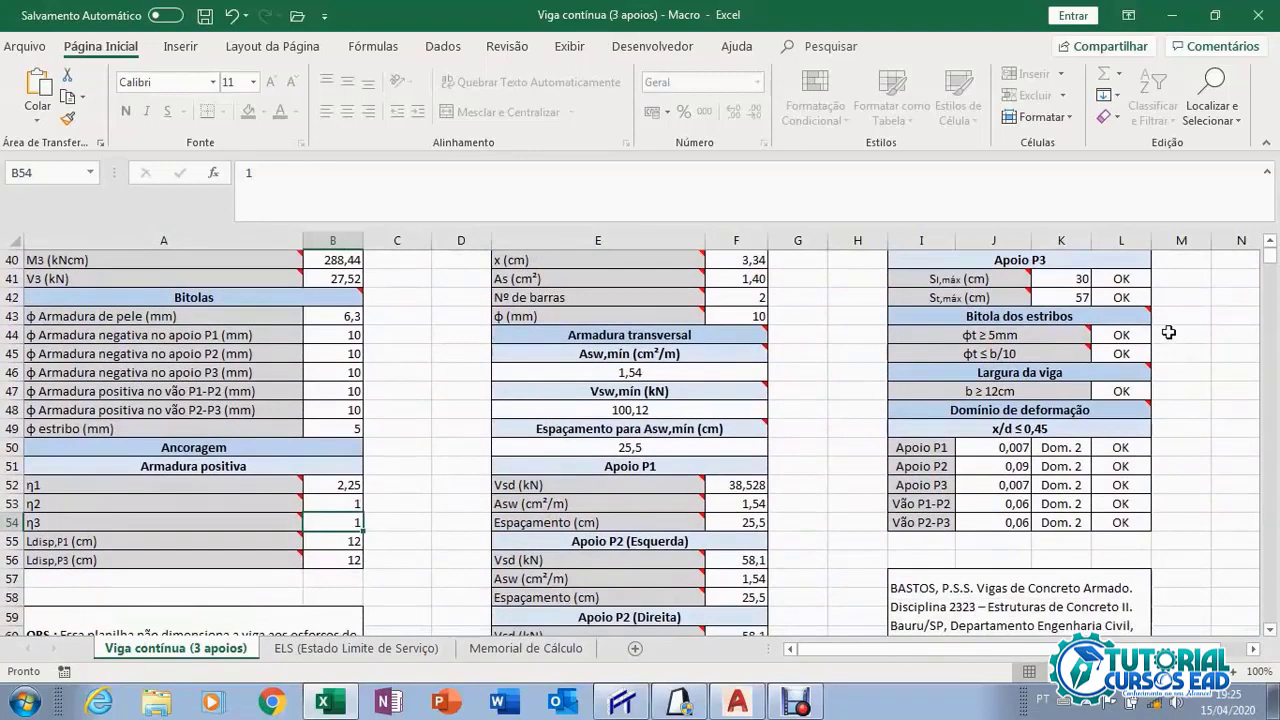
mouse_move(1106, 322)
scroll(1190, 354, down, 1)
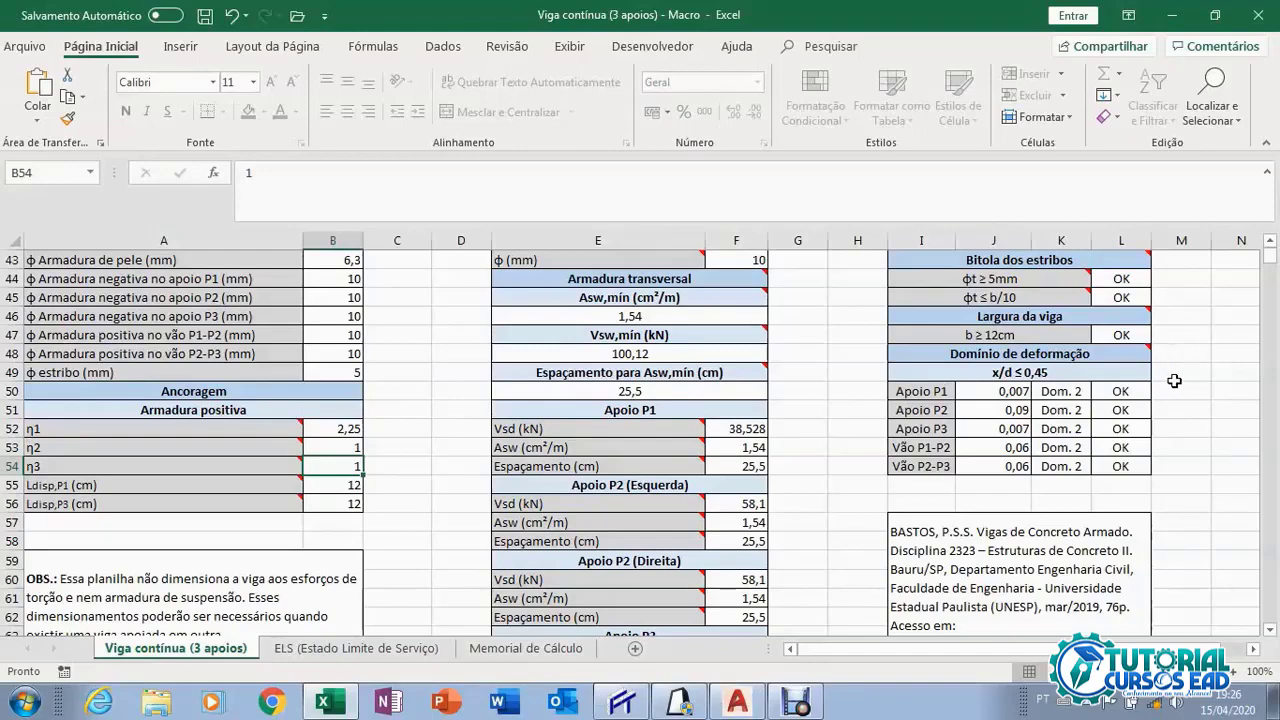
scroll(1174, 381, down, 1)
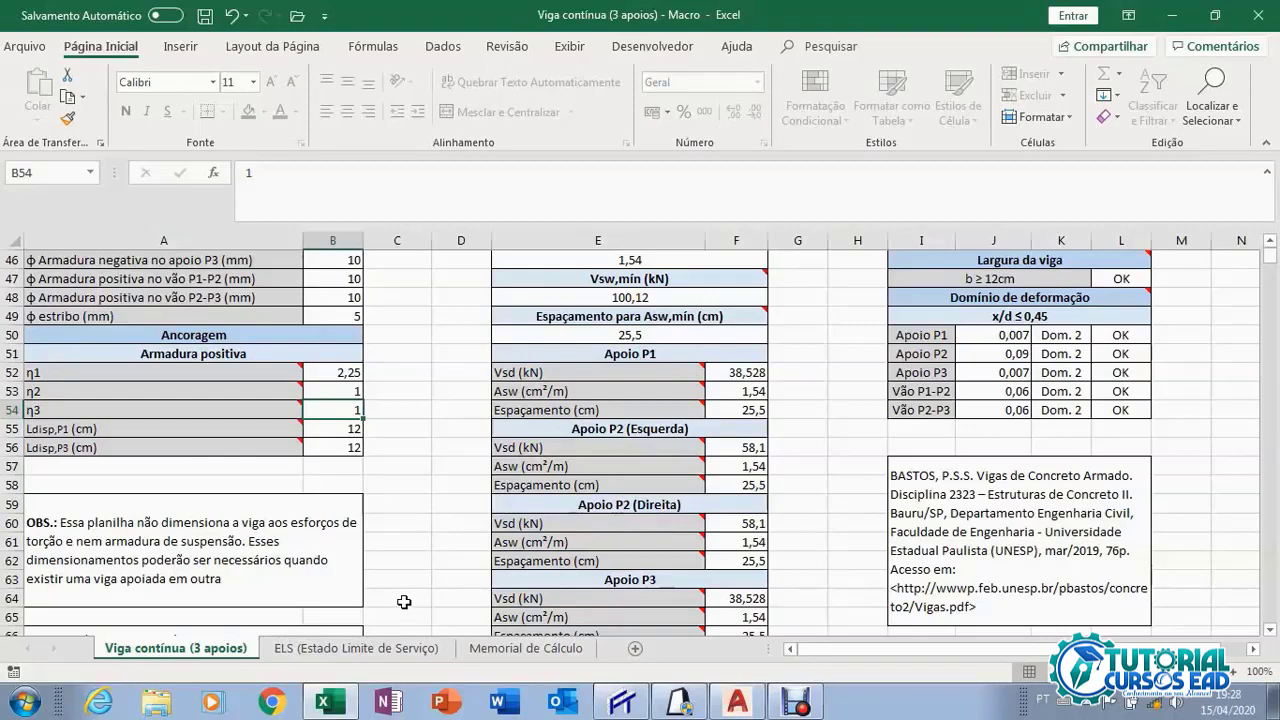
Switch to Eberick, close the Pav.1 floor plan, and open the Cob. floor plan from the project tree.
click(680, 703)
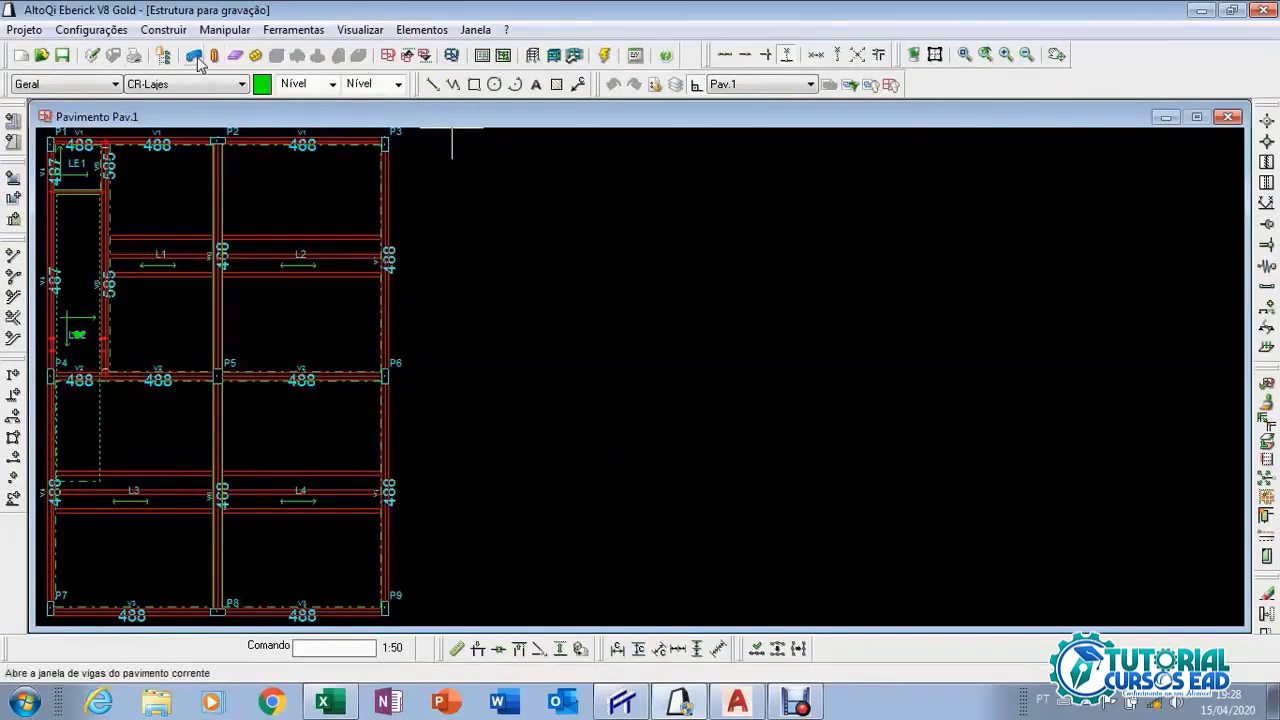
click(1228, 118)
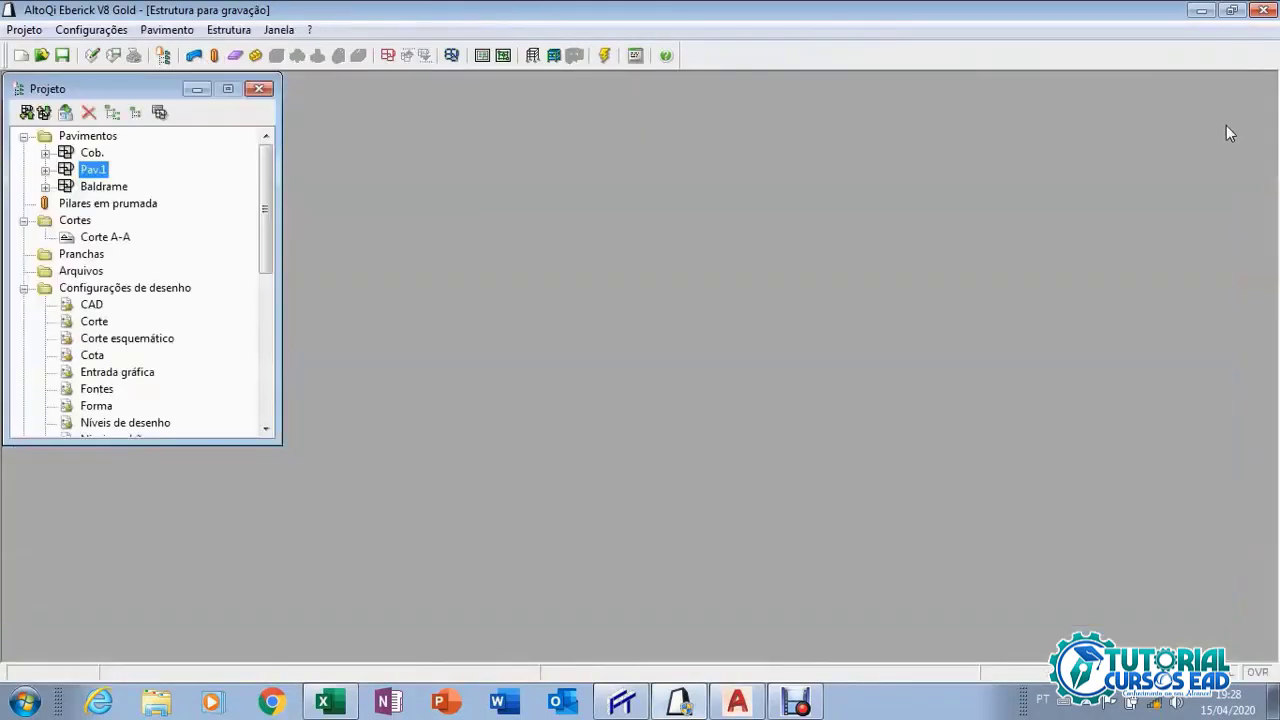
double_click(90, 153)
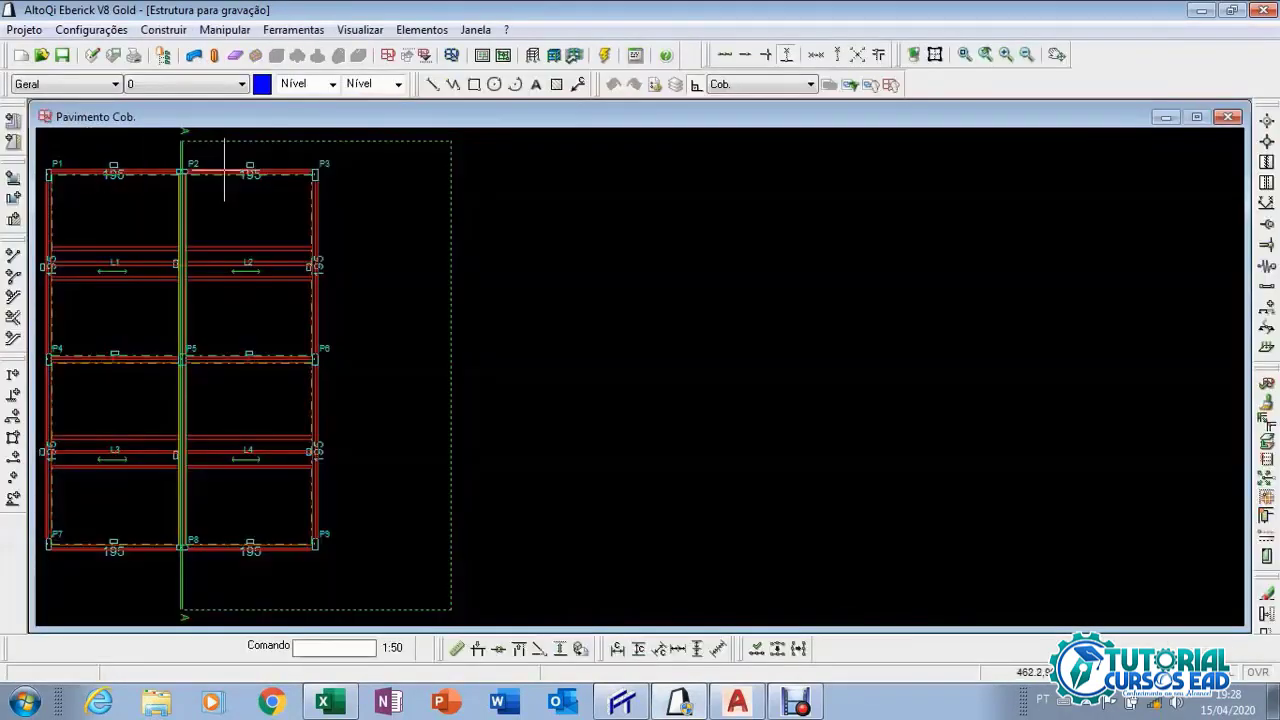
Open the reinforcement detail drawing of beam V5 from the Cob. beam list.
click(194, 57)
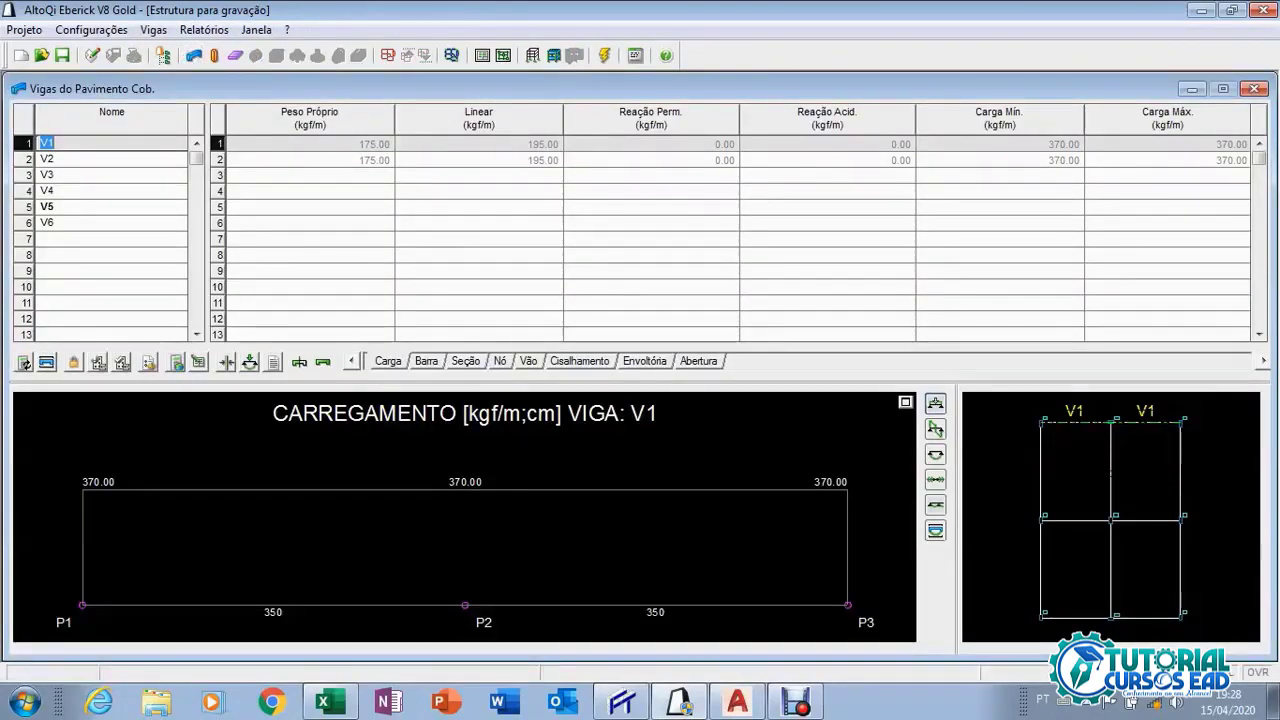
click(50, 207)
click(46, 363)
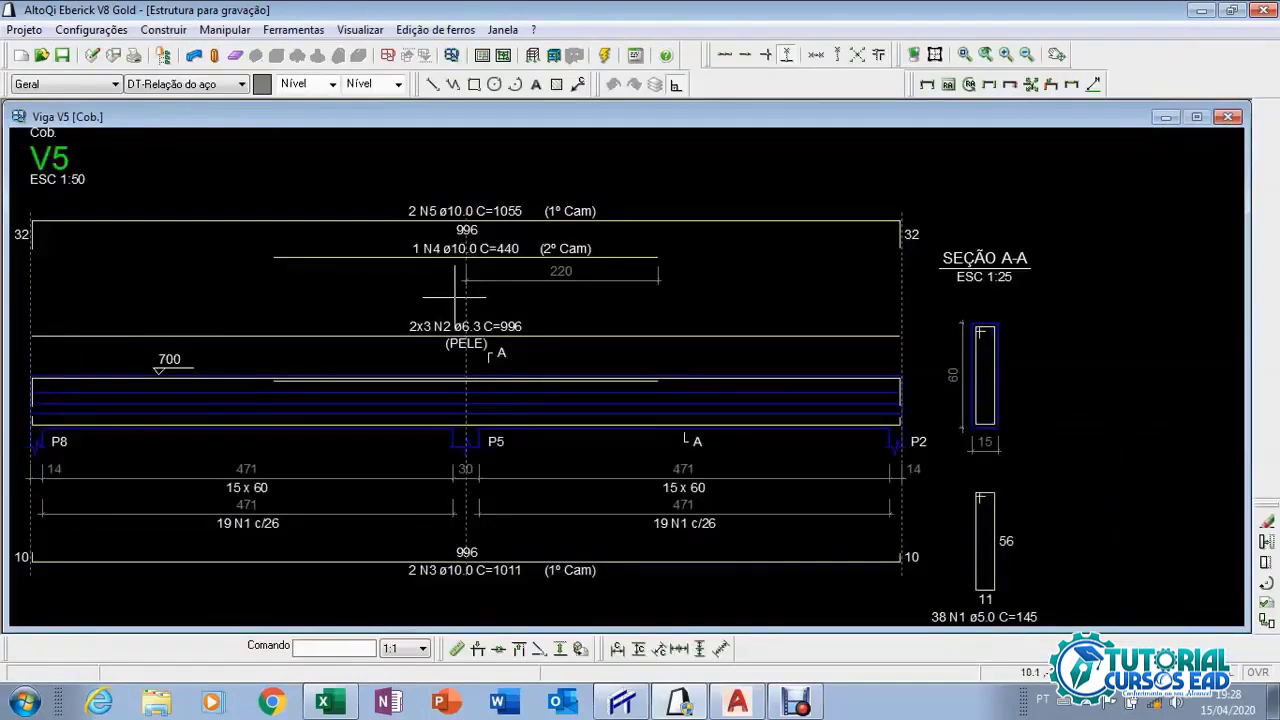
Examine the negative bars N5 and N4 and the N2 skin reinforcement around support P5 in the V5 detail.
scroll(452, 290, up, 2)
scroll(430, 288, down, 1)
scroll(229, 266, down, 1)
drag(195, 266, 335, 285)
scroll(237, 244, up, 3)
scroll(219, 248, down, 1)
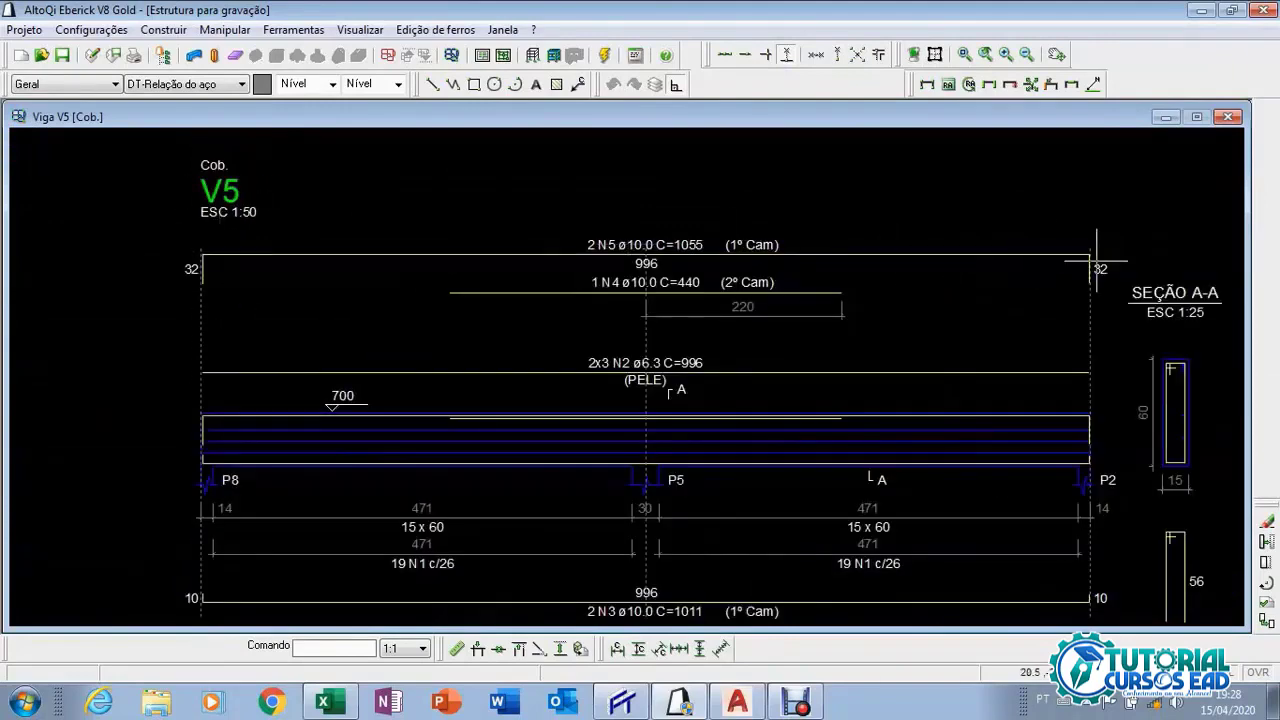
scroll(613, 253, up, 1)
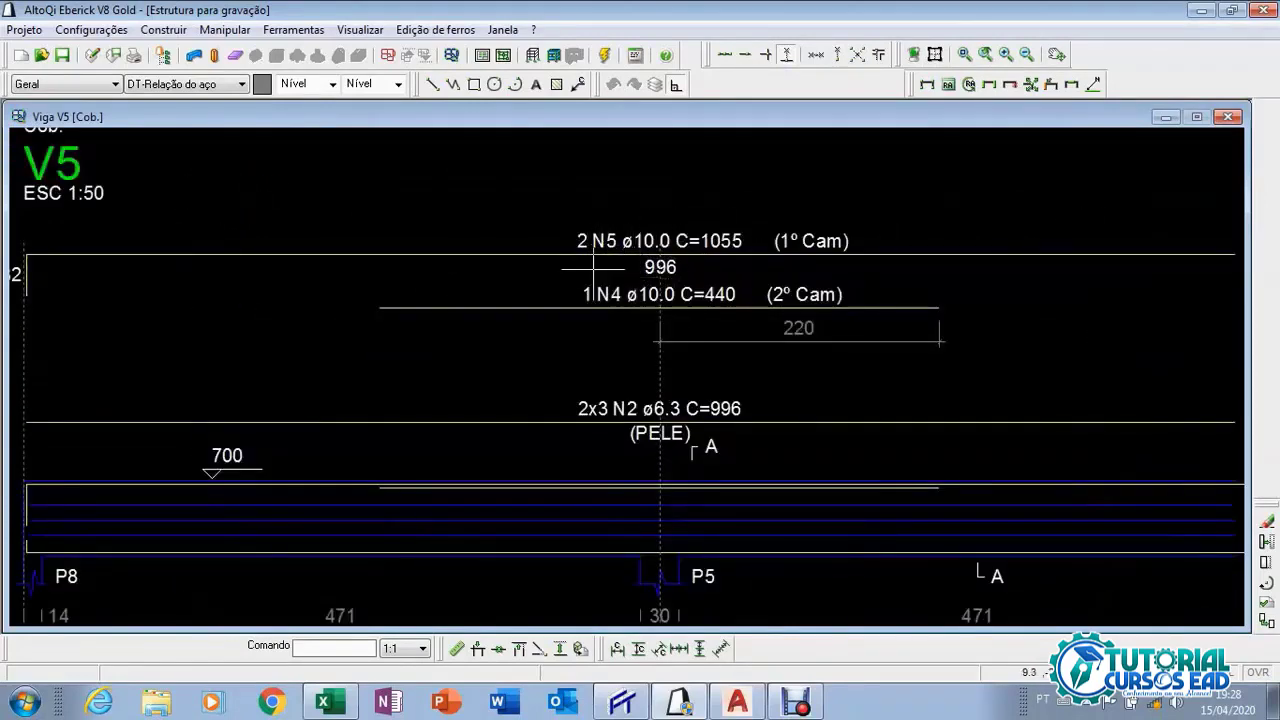
scroll(590, 272, down, 1)
scroll(652, 430, up, 1)
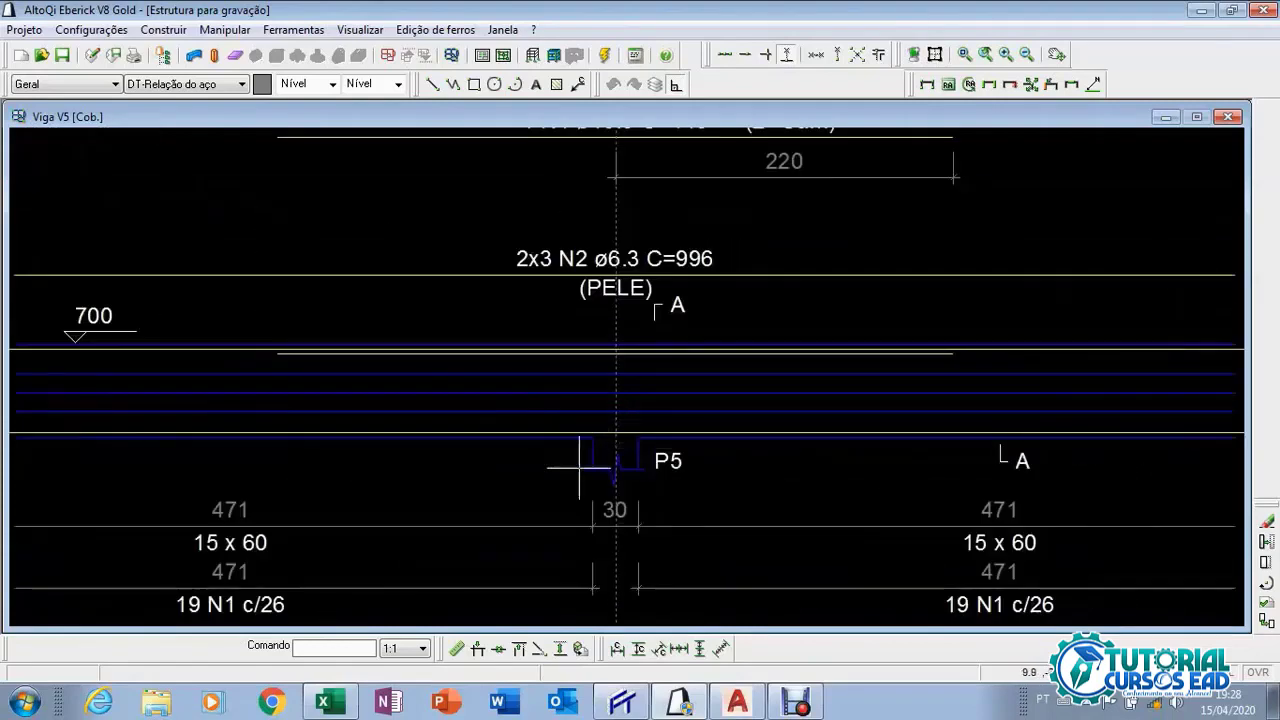
scroll(645, 432, down, 1)
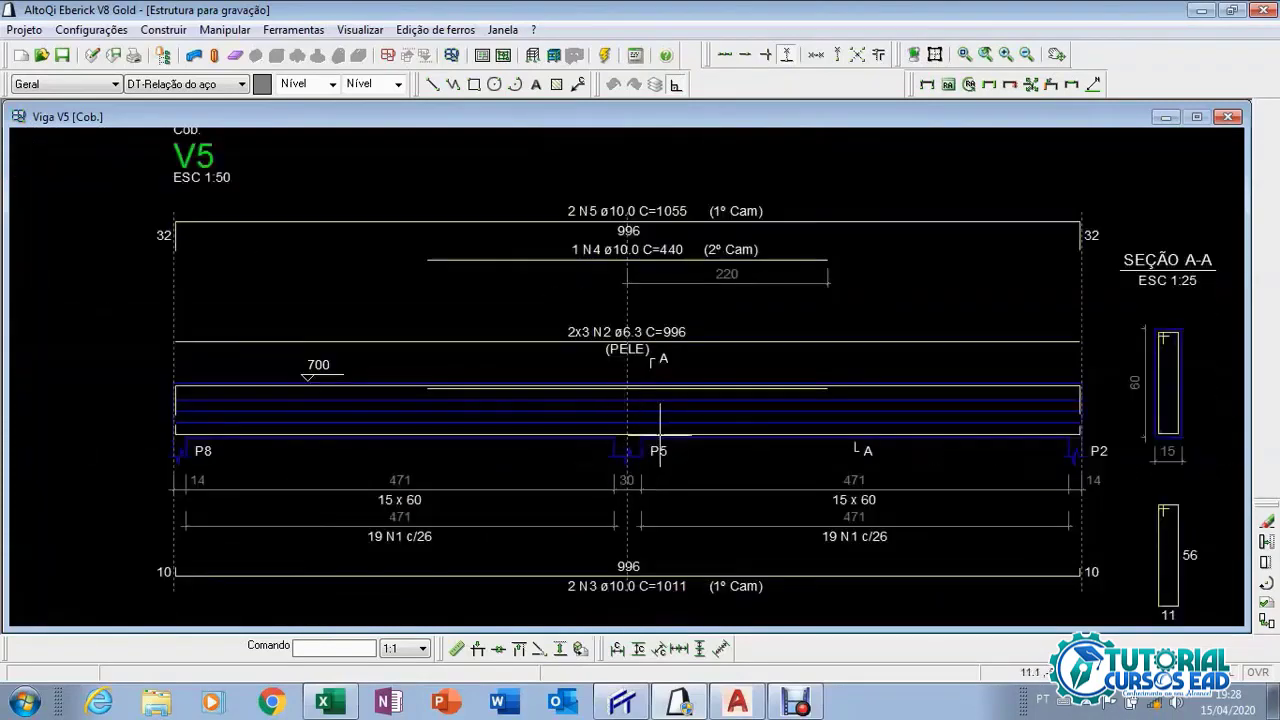
scroll(615, 240, up, 1)
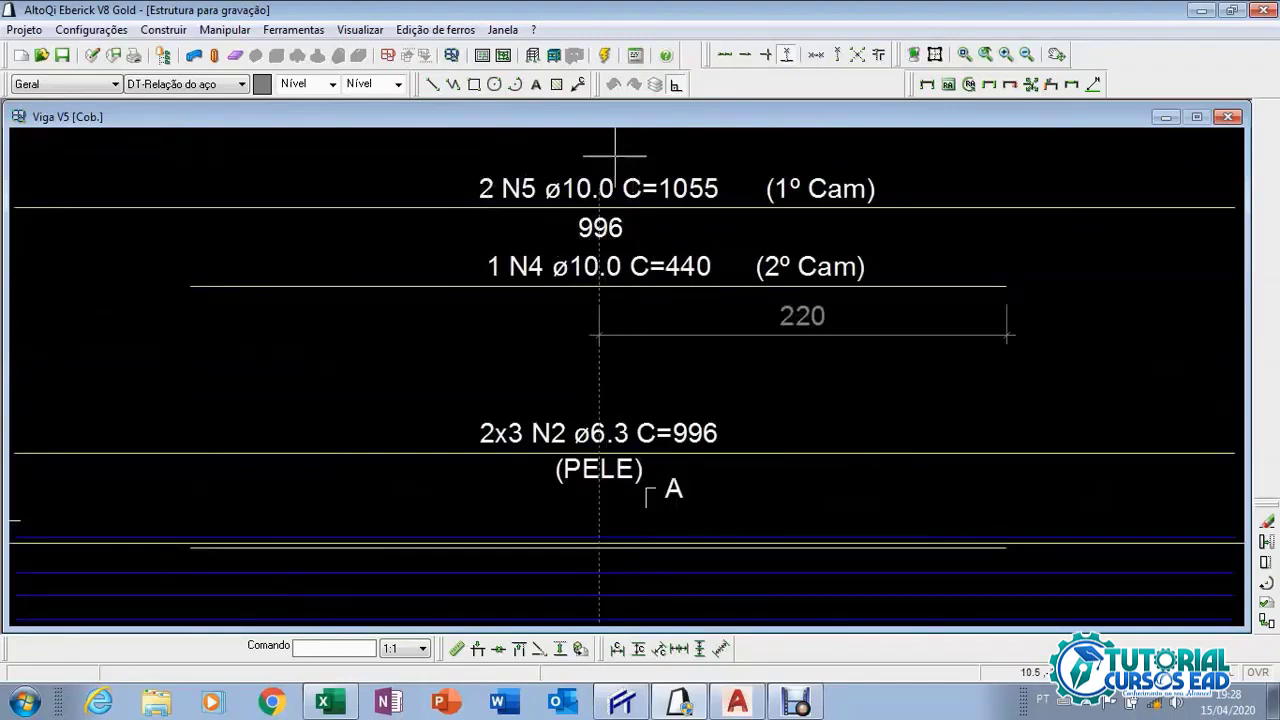
scroll(556, 250, down, 1)
Examine the N3 positive bars and the N1 stirrup spacing in the spans of the V5 detail.
scroll(514, 514, up, 1)
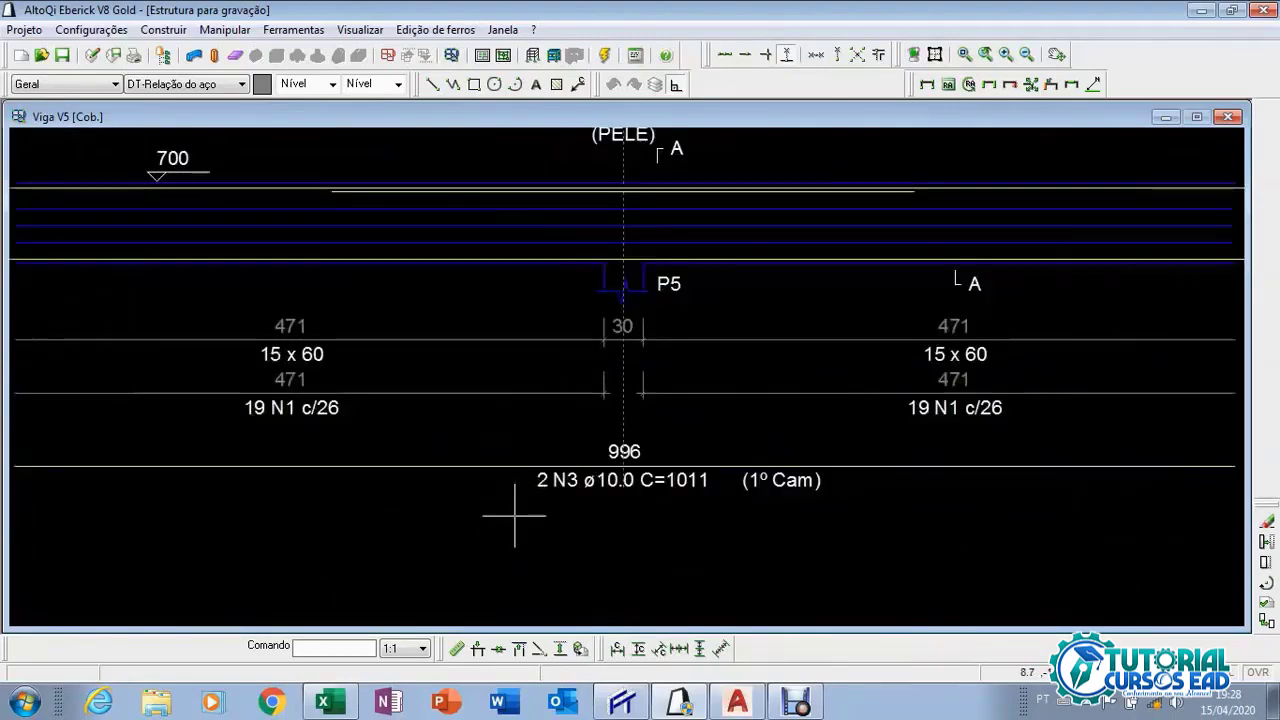
scroll(522, 512, down, 1)
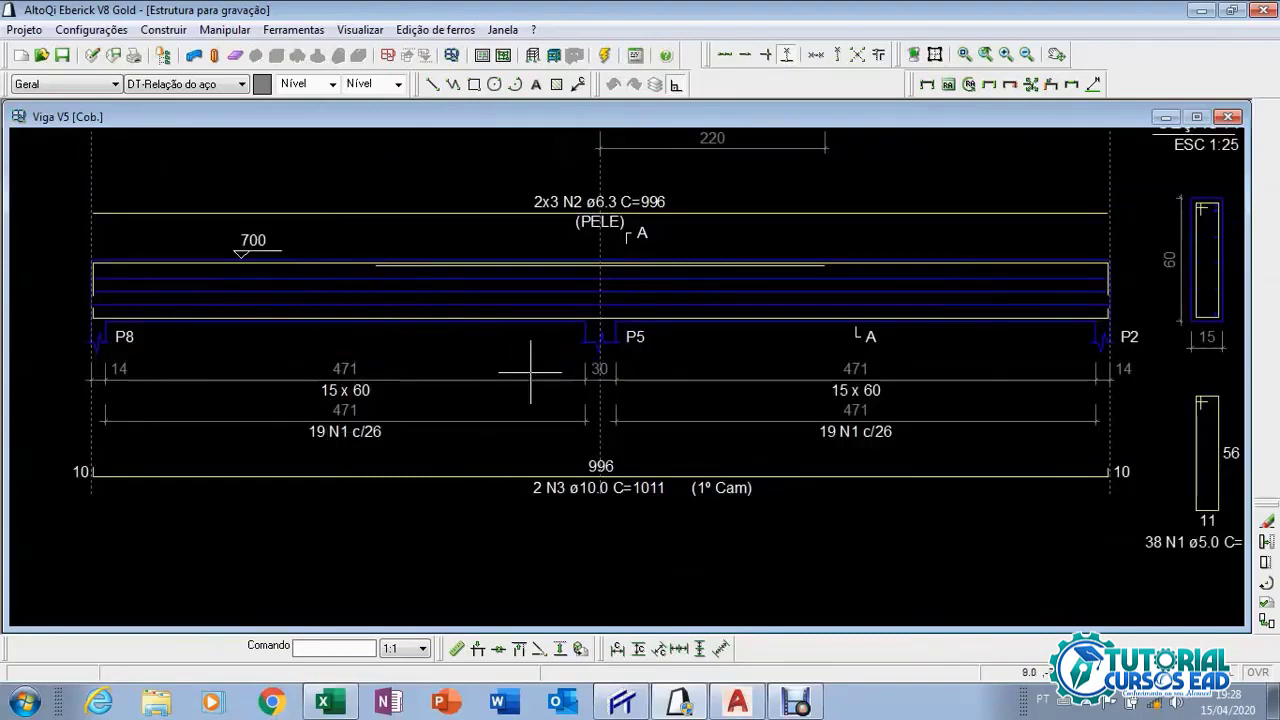
scroll(541, 490, up, 2)
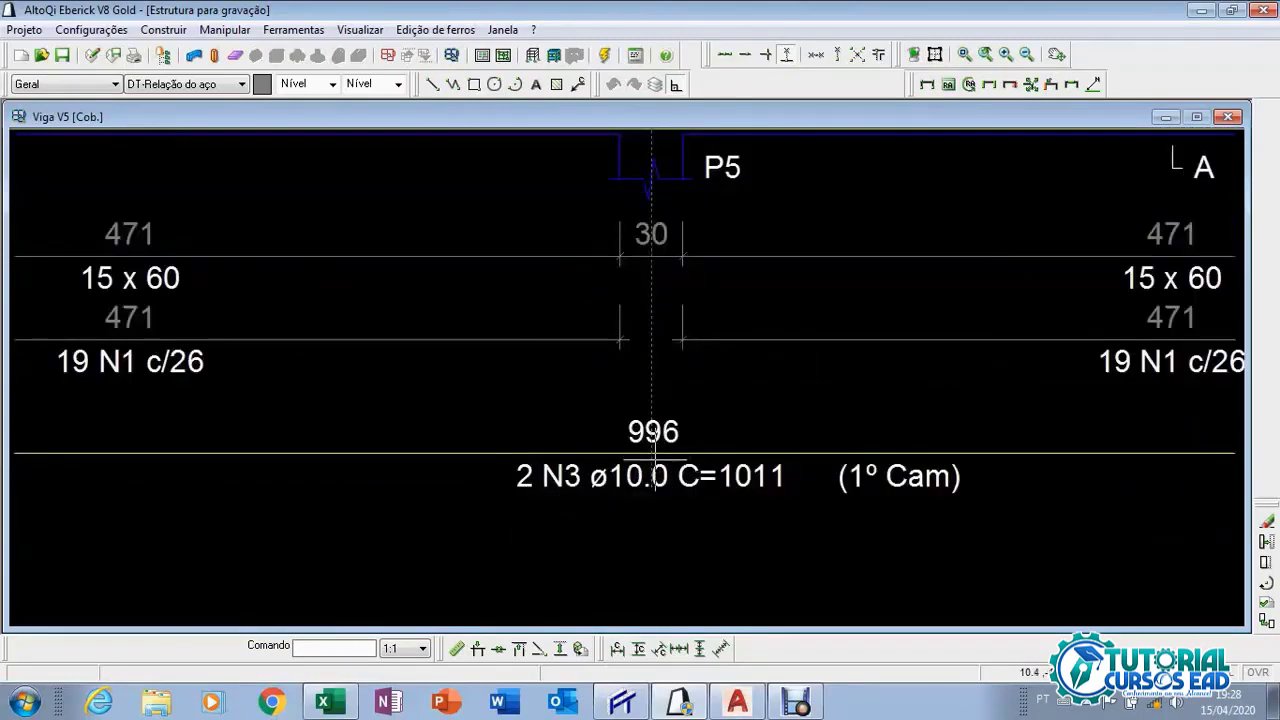
scroll(645, 470, down, 3)
scroll(425, 434, up, 3)
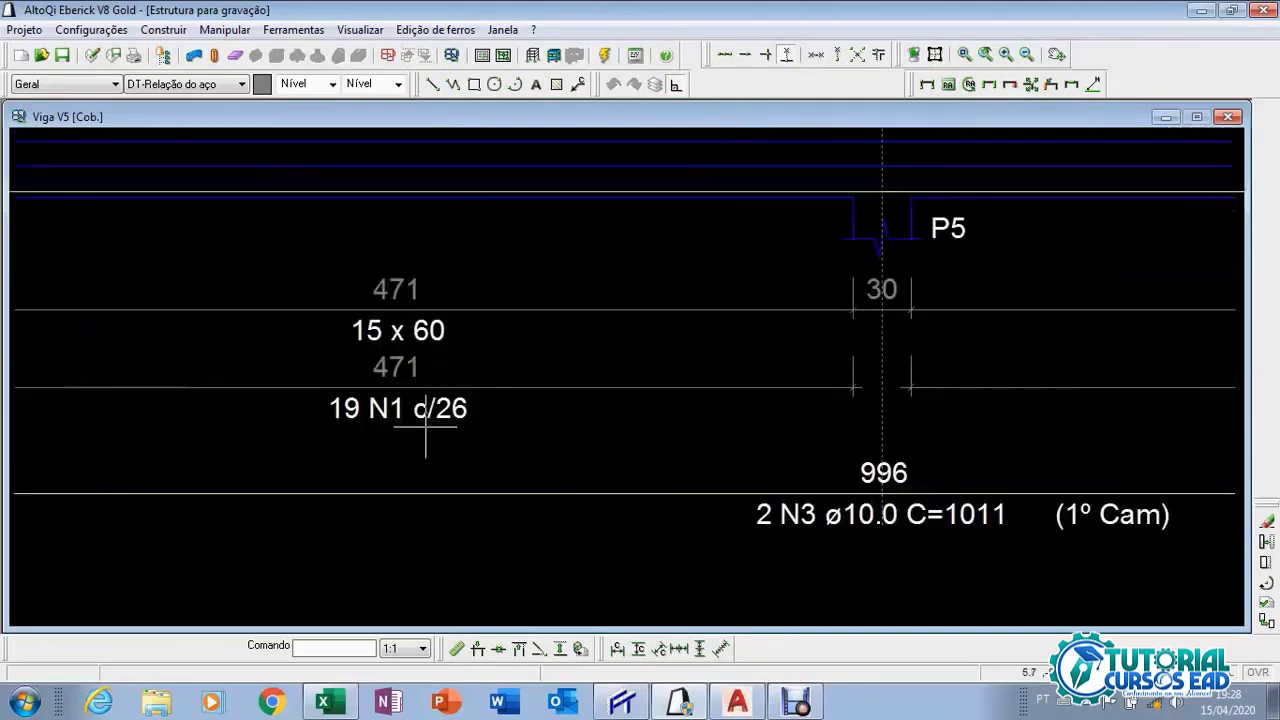
scroll(430, 434, down, 2)
scroll(433, 434, up, 2)
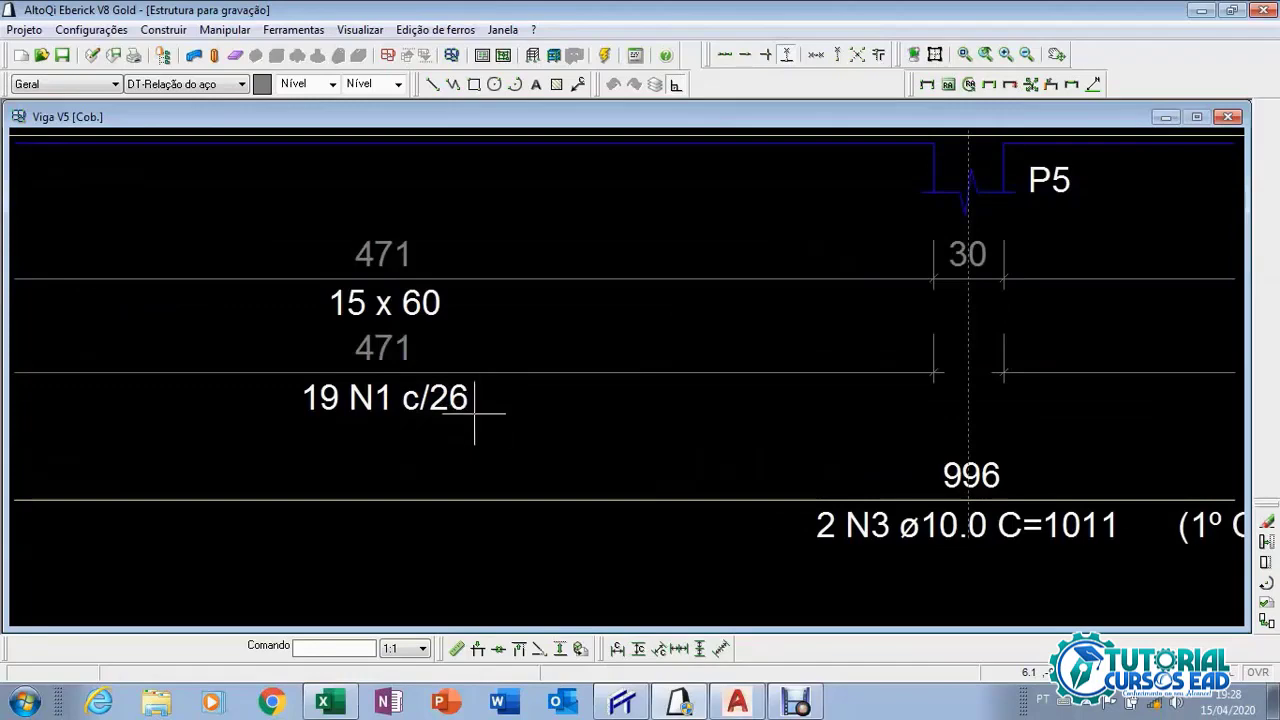
Examine the N1 stirrups in both spans and the N2 skin reinforcement around support P5 in the V5 detail.
scroll(470, 410, down, 3)
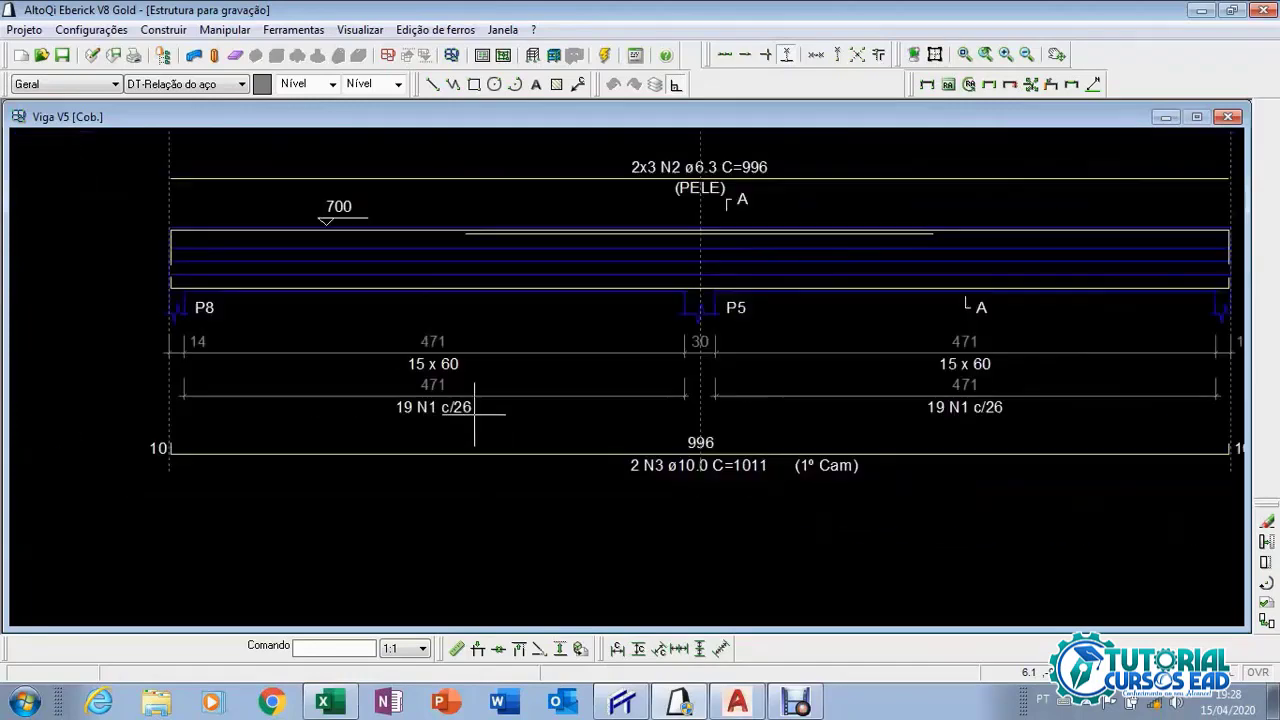
scroll(1010, 372, up, 1)
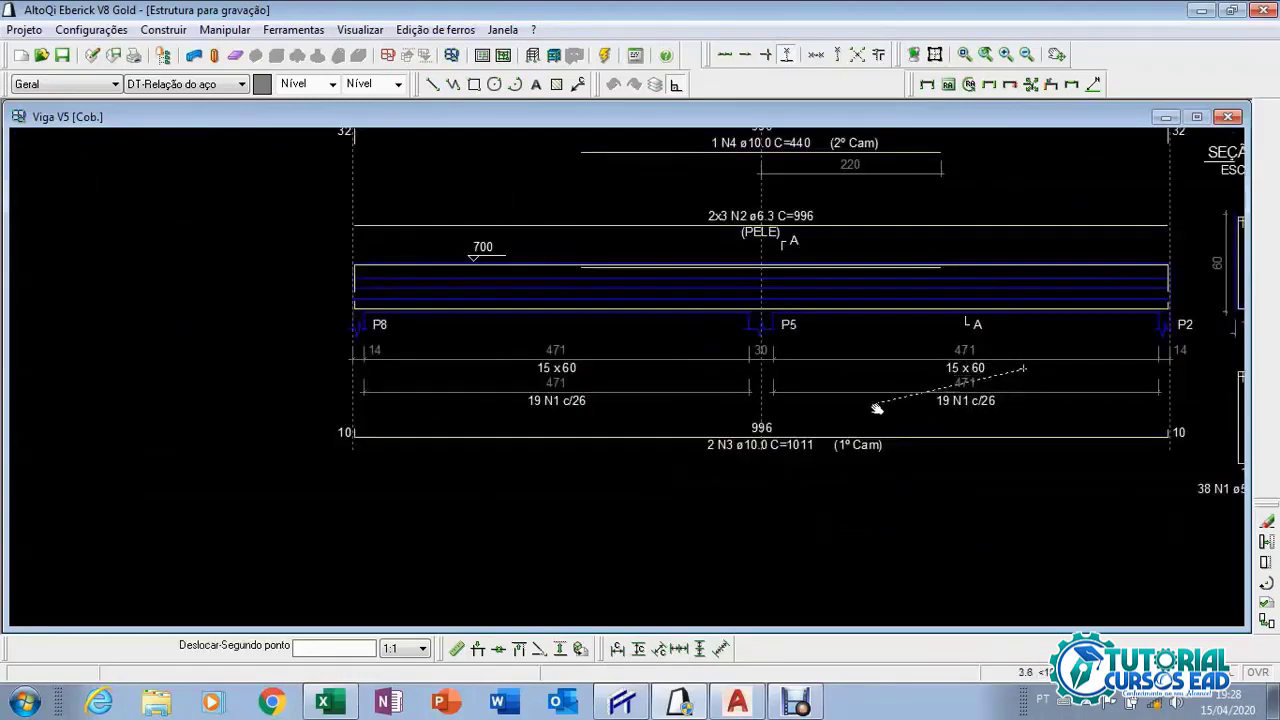
scroll(857, 300, up, 2)
scroll(785, 342, down, 3)
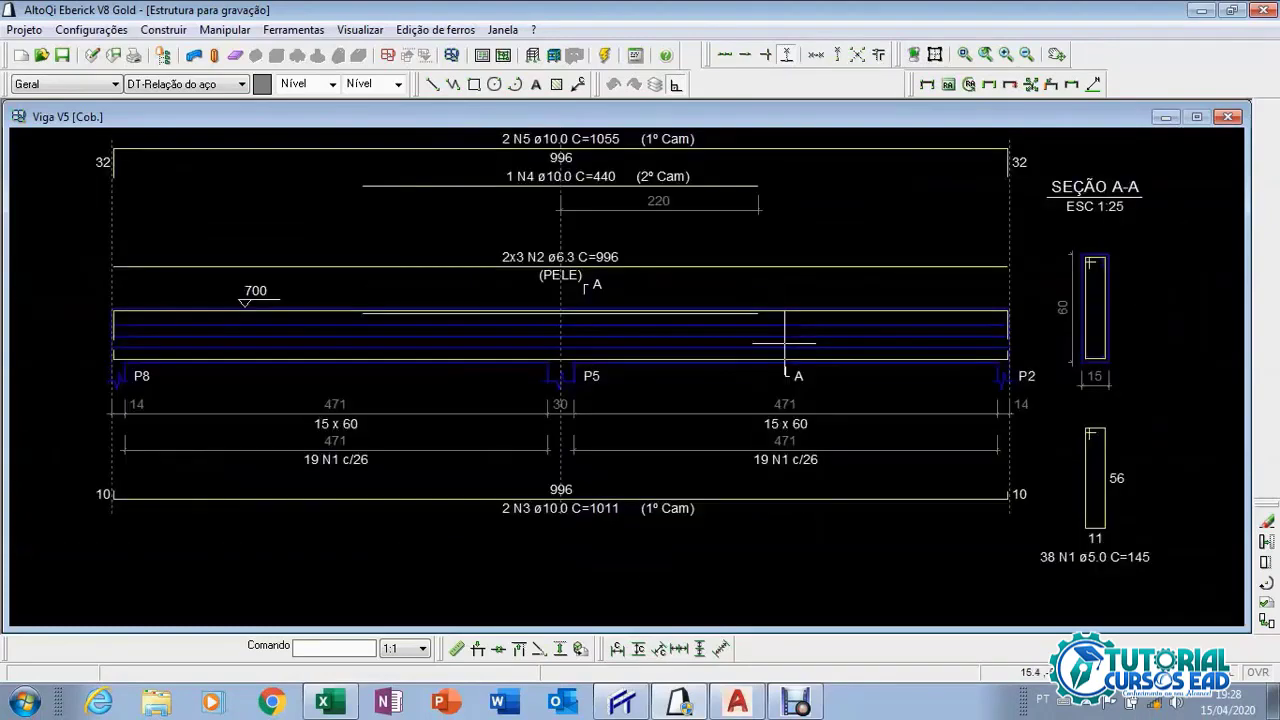
scroll(960, 325, up, 2)
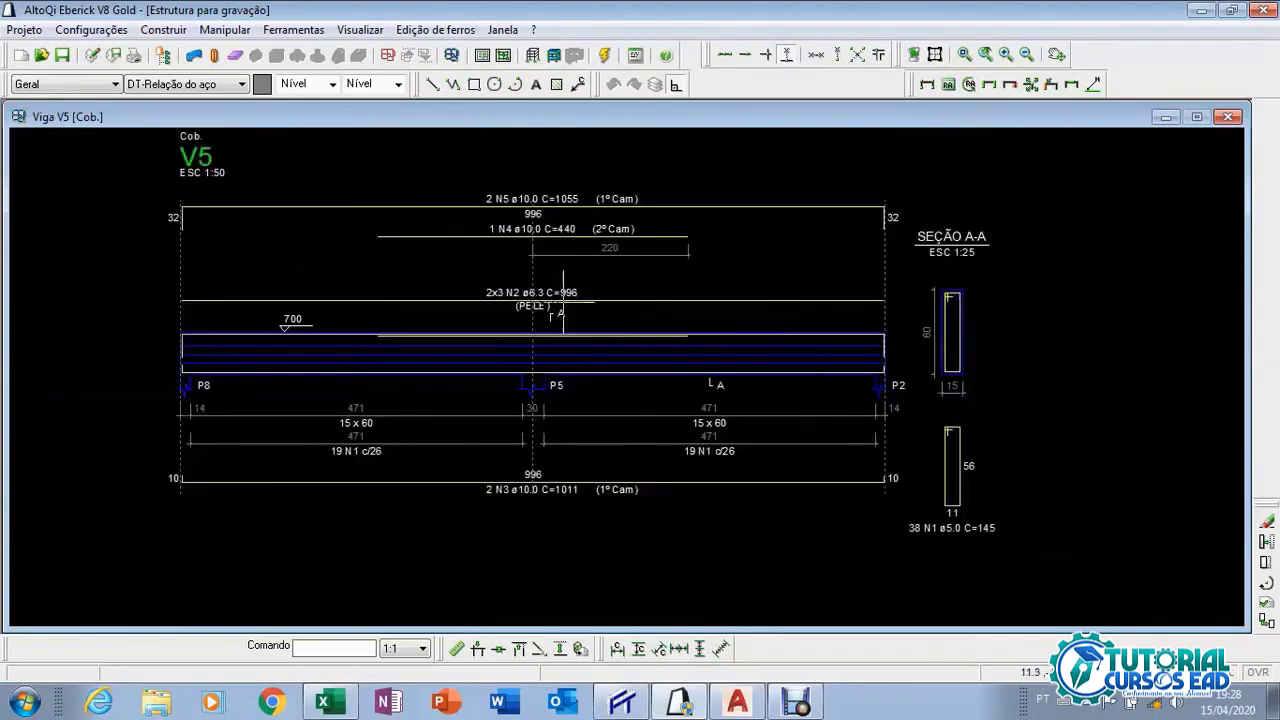
scroll(605, 300, up, 3)
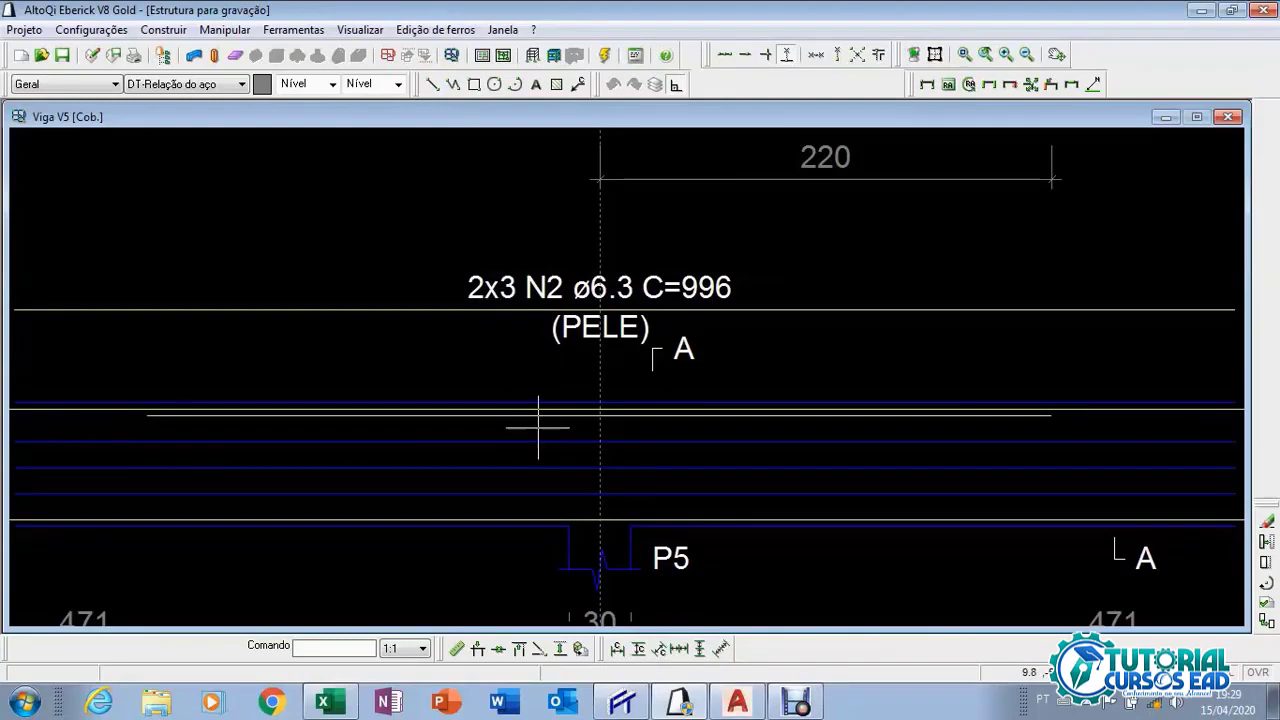
Examine the bar arrangement inside section A-A of the V5 detail, including the skin reinforcement on each face.
scroll(537, 425, down, 5)
scroll(1145, 440, up, 5)
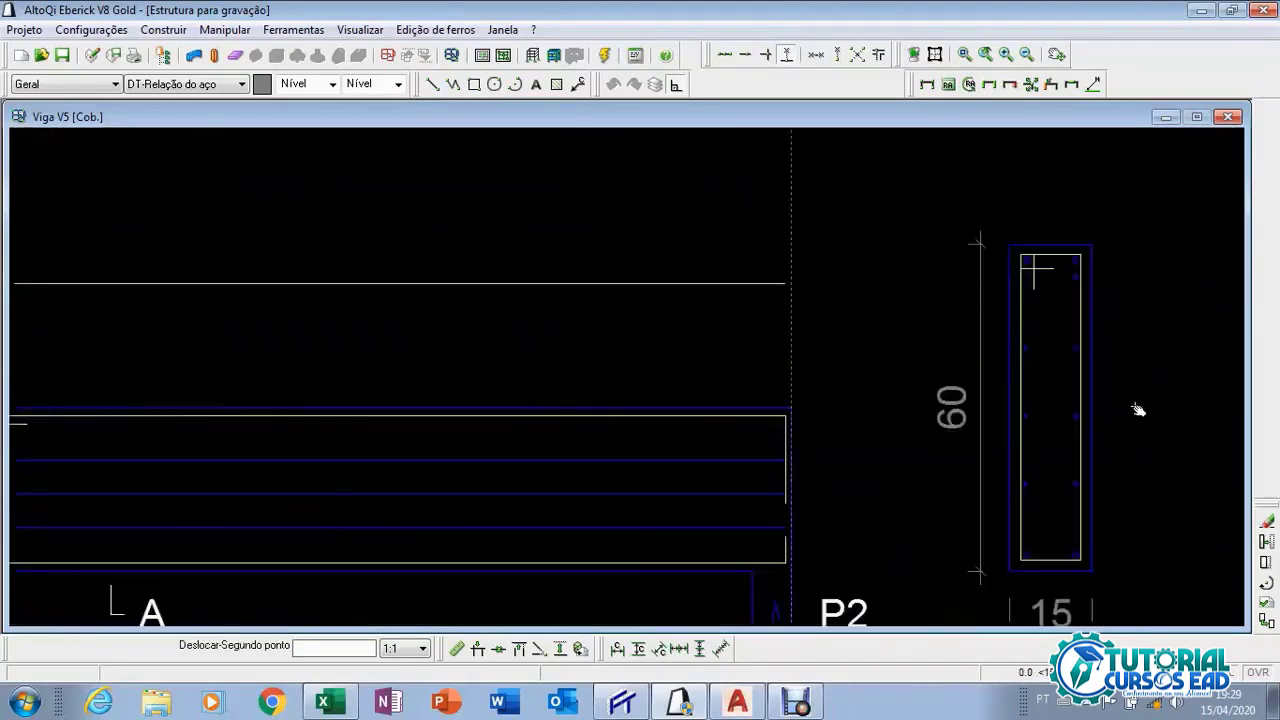
drag(1137, 406, 974, 346)
scroll(860, 291, up, 2)
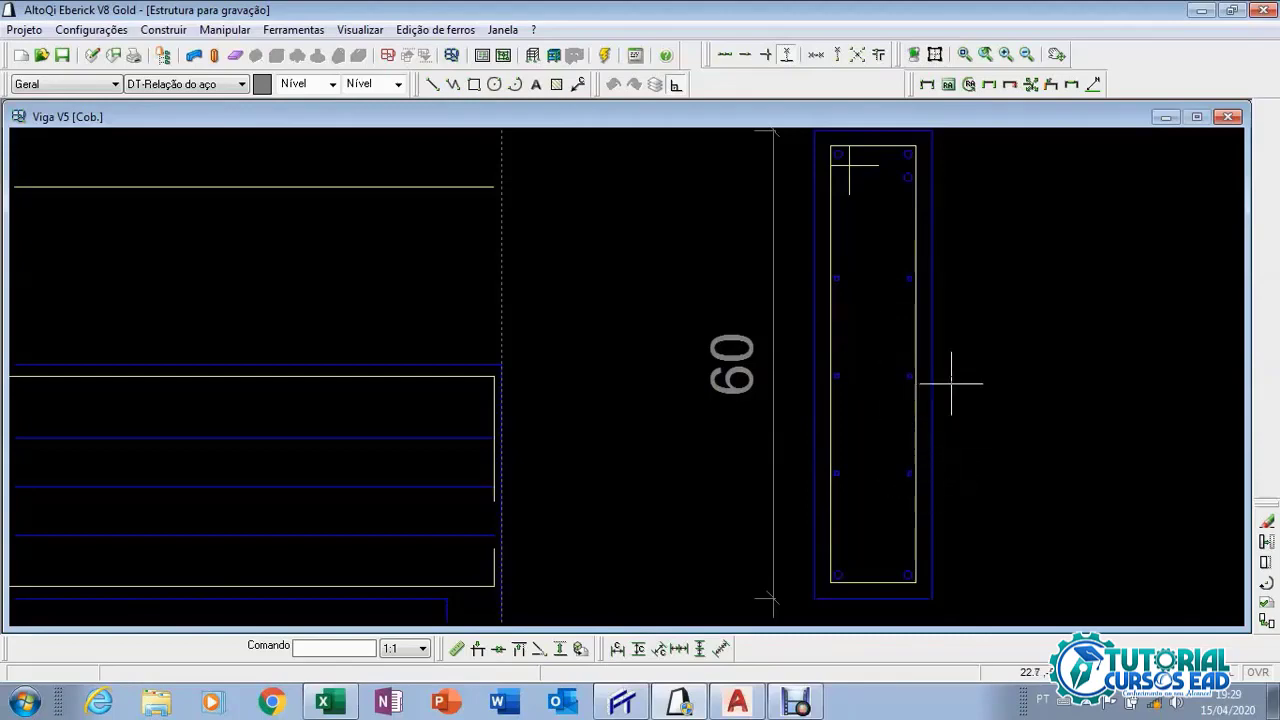
scroll(887, 330, down, 5)
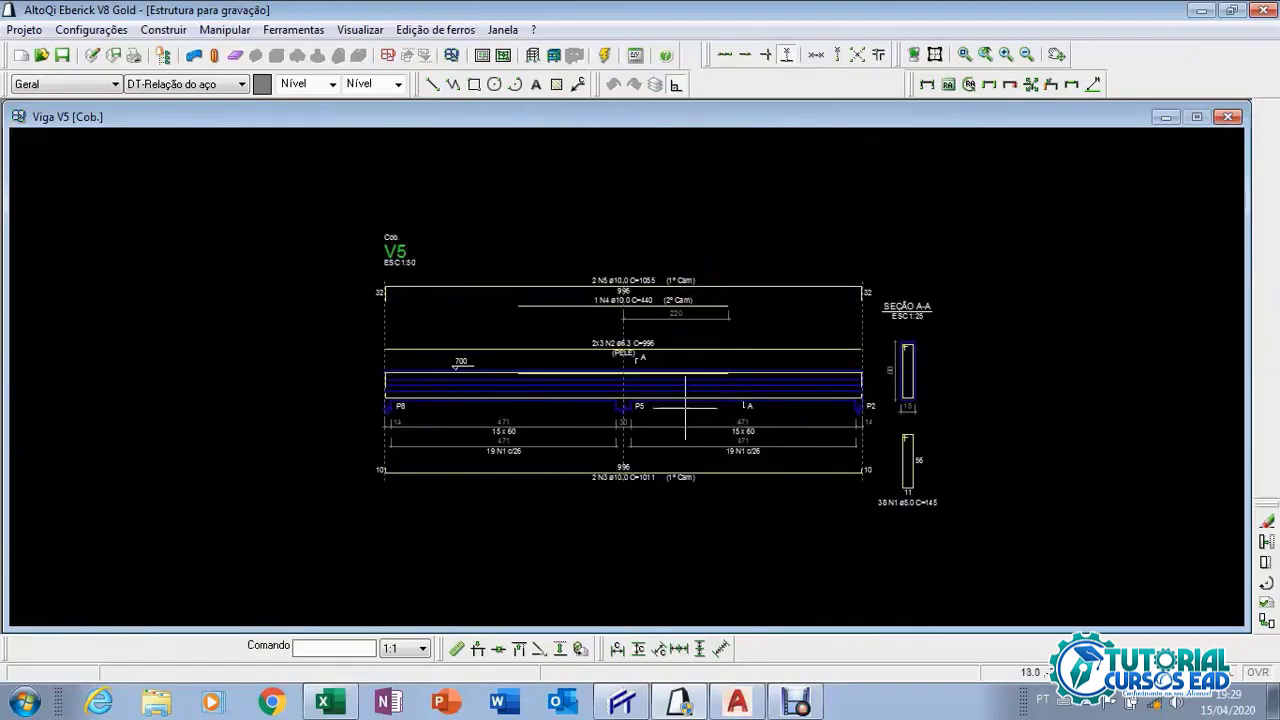
scroll(678, 400, up, 3)
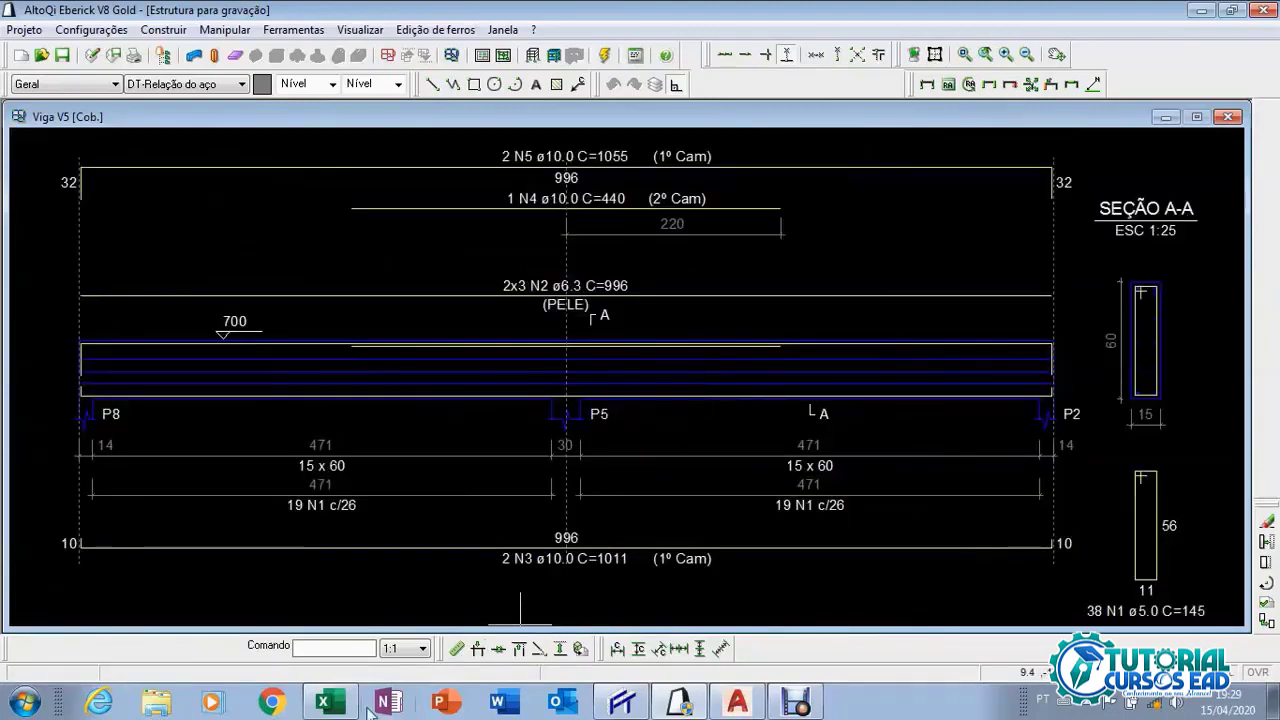
Switch to the Excel beam spreadsheet and review the skin reinforcement and the negative-moment bars at supports P1, P2 and P3.
click(323, 703)
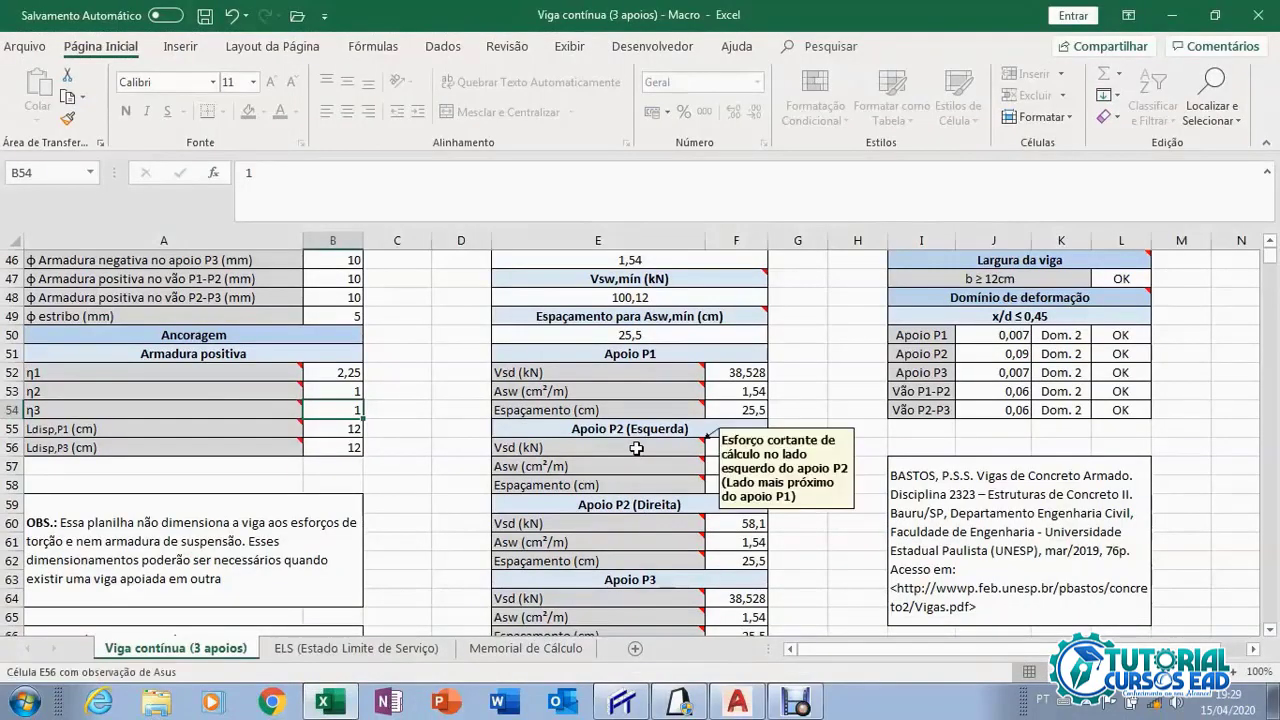
scroll(620, 452, up, 10)
scroll(637, 449, up, 3)
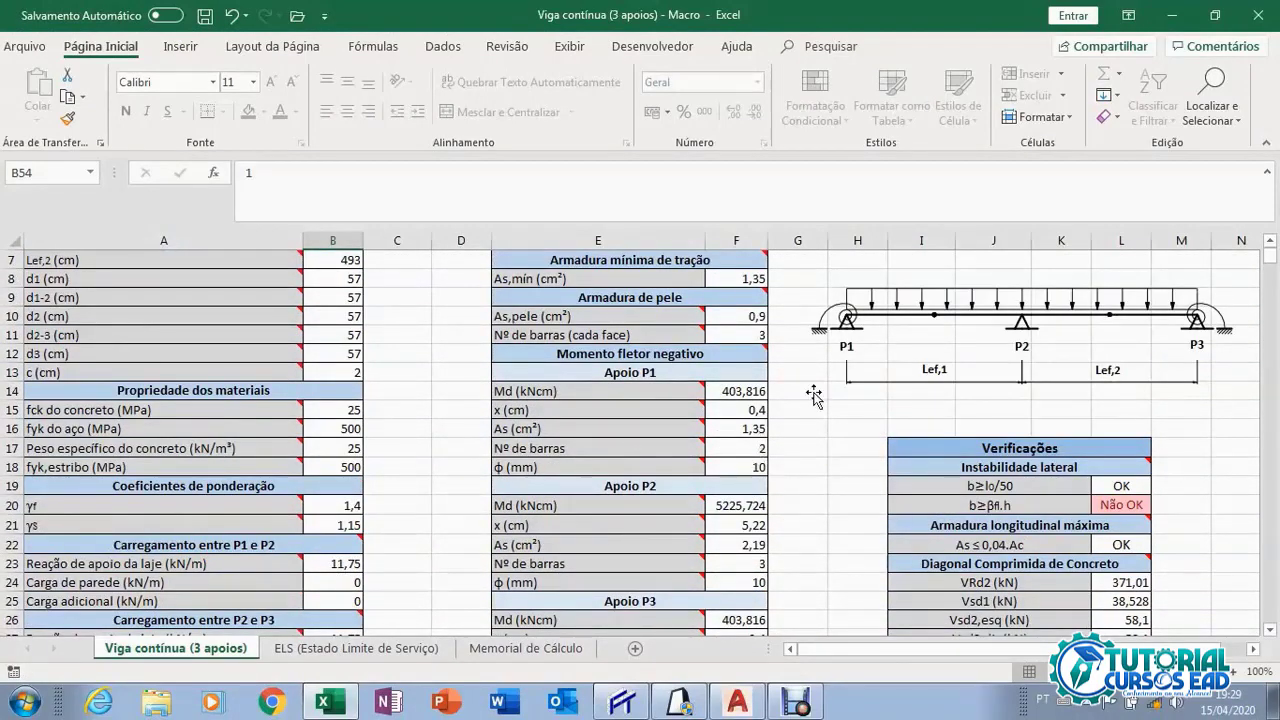
scroll(840, 376, down, 1)
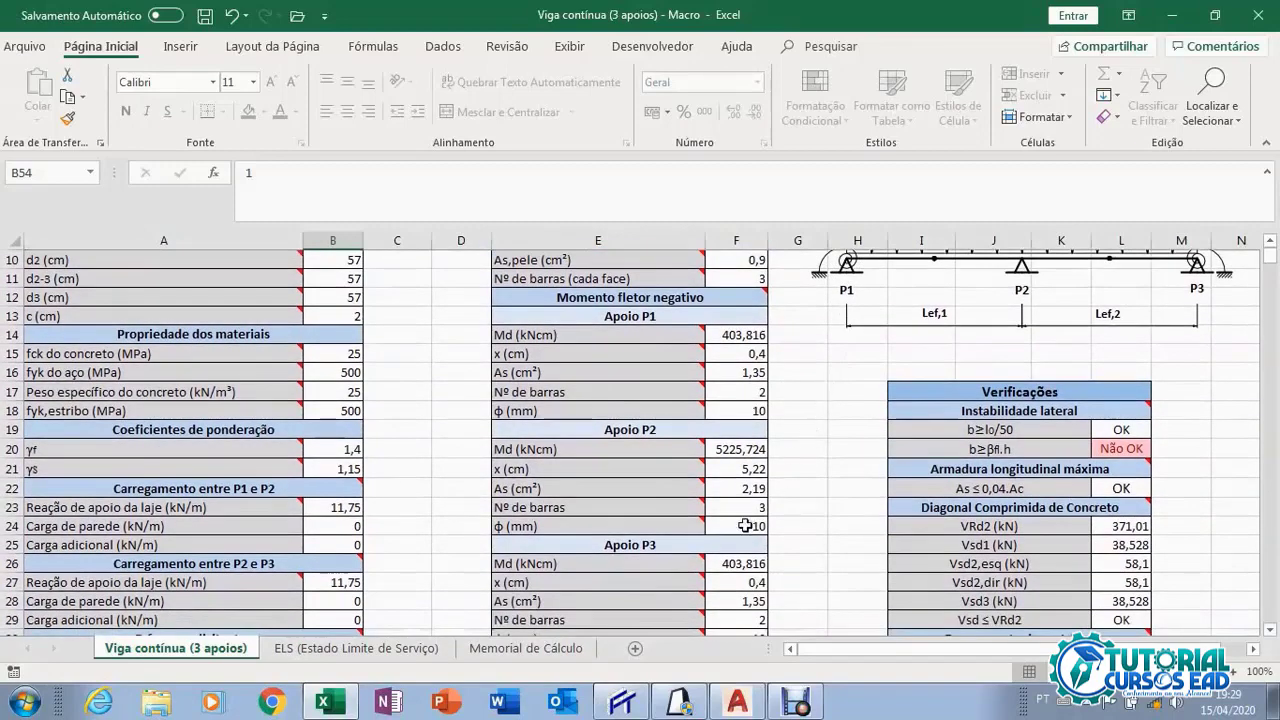
scroll(952, 353, up, 2)
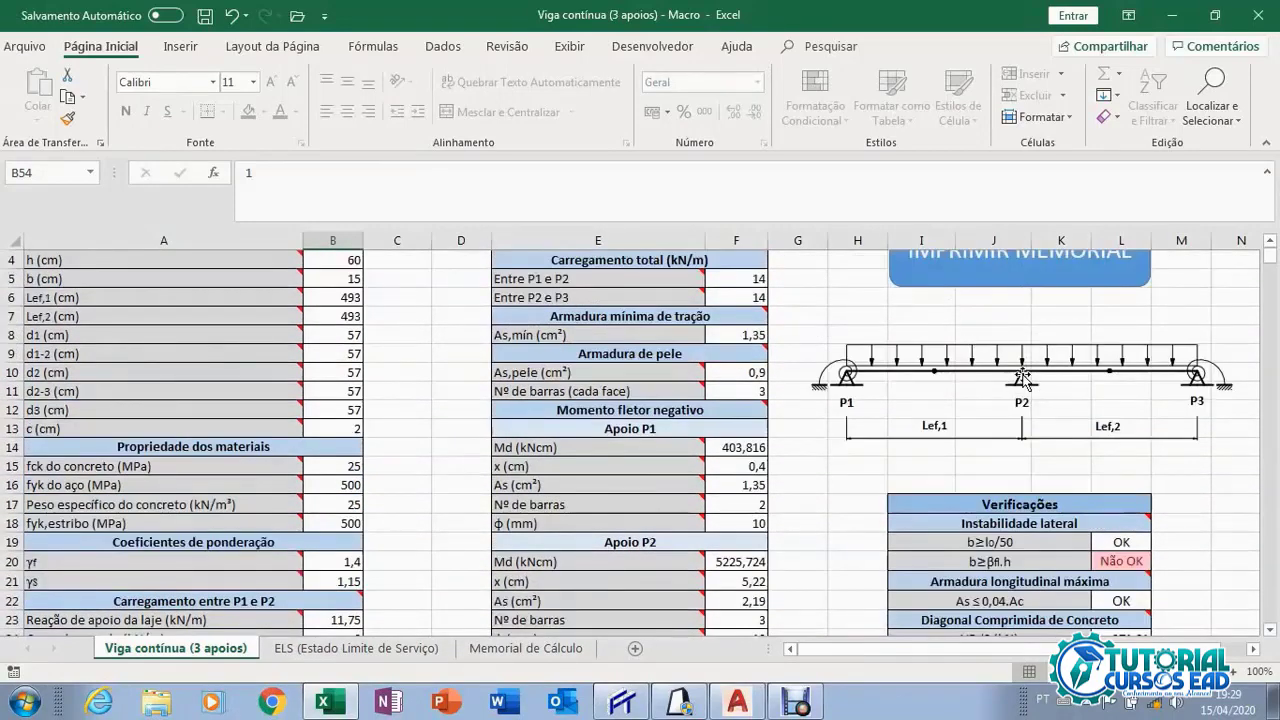
scroll(829, 457, down, 3)
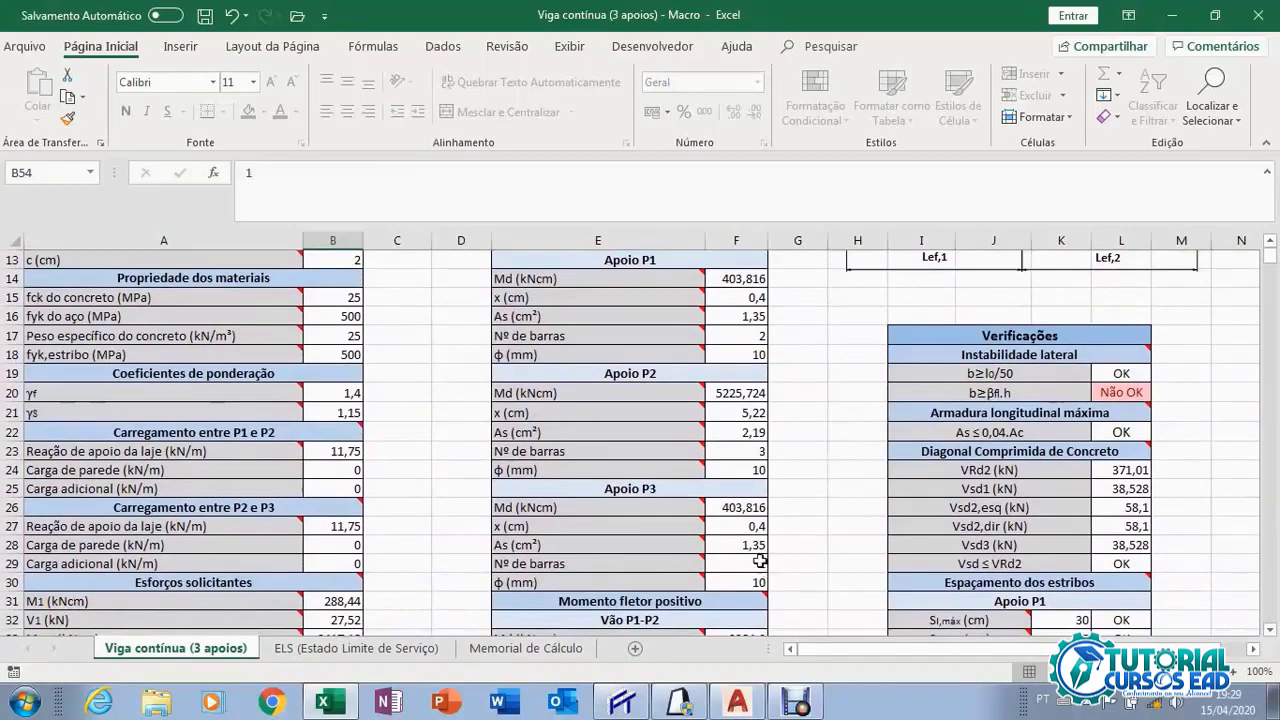
scroll(751, 564, up, 2)
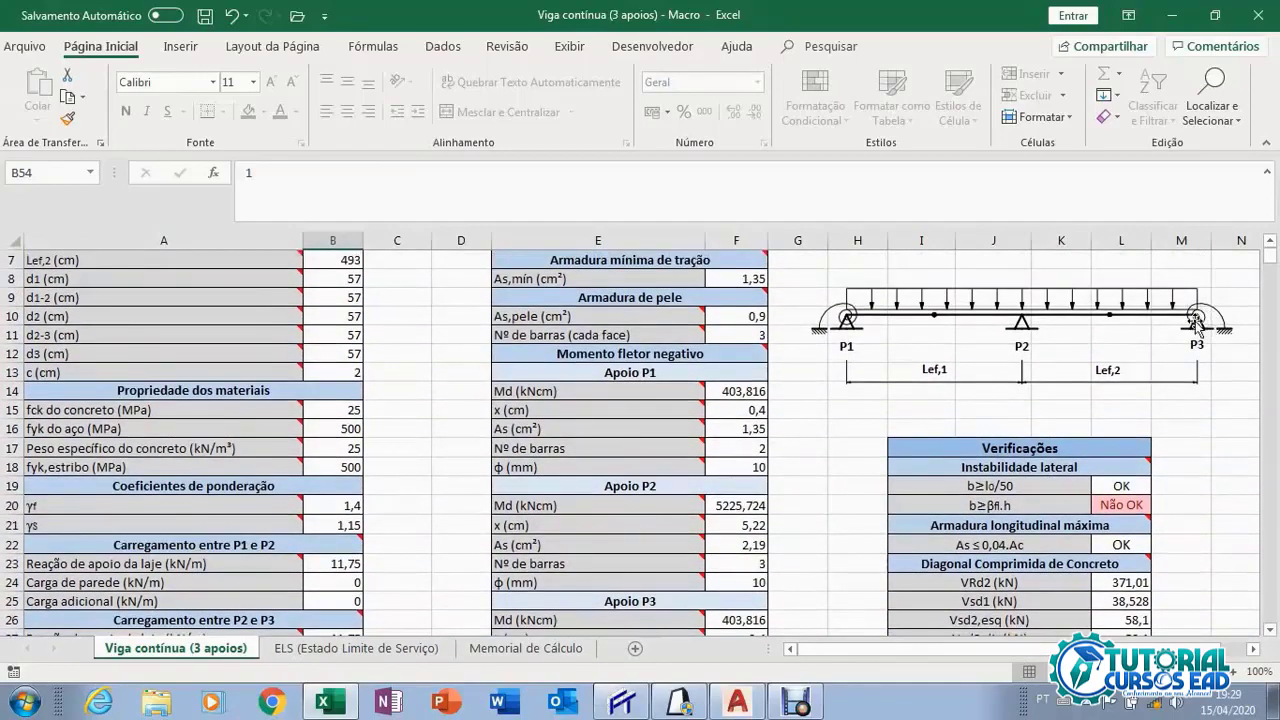
Review the positive-moment bars of both spans and compare the spreadsheet's stirrup spacing with Eberick's V5 detail.
scroll(843, 443, down, 7)
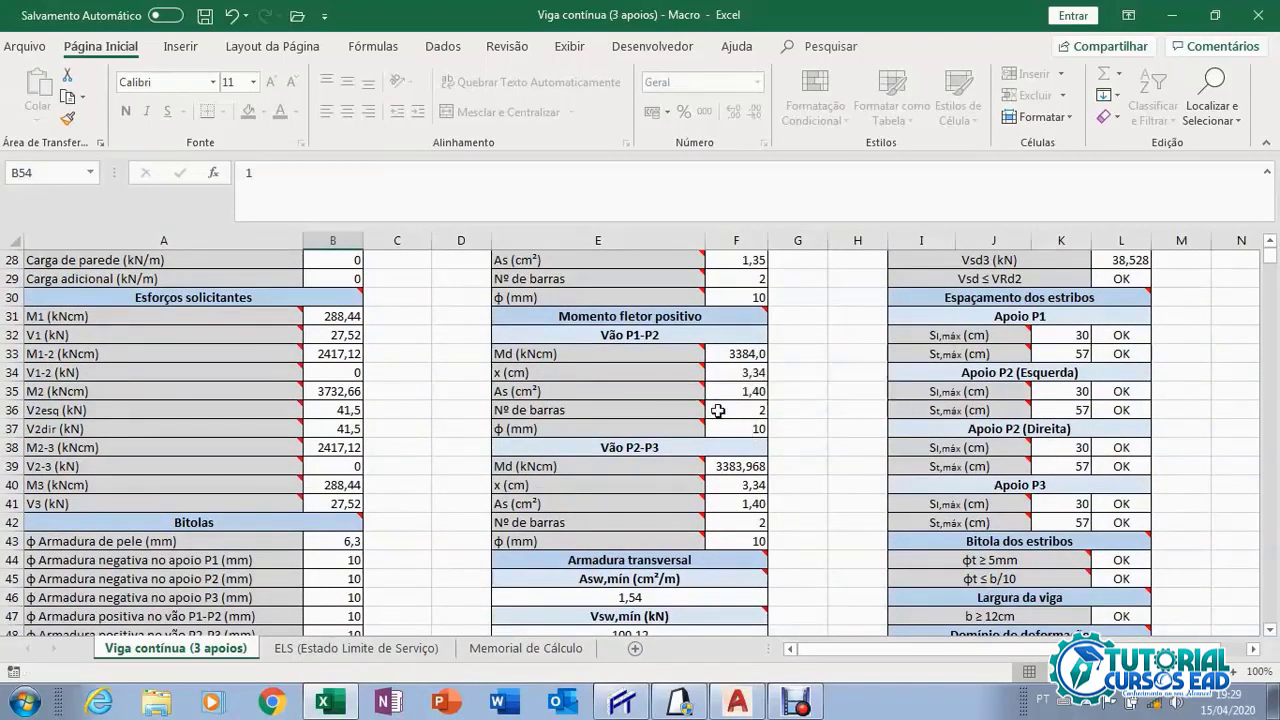
scroll(794, 518, down, 4)
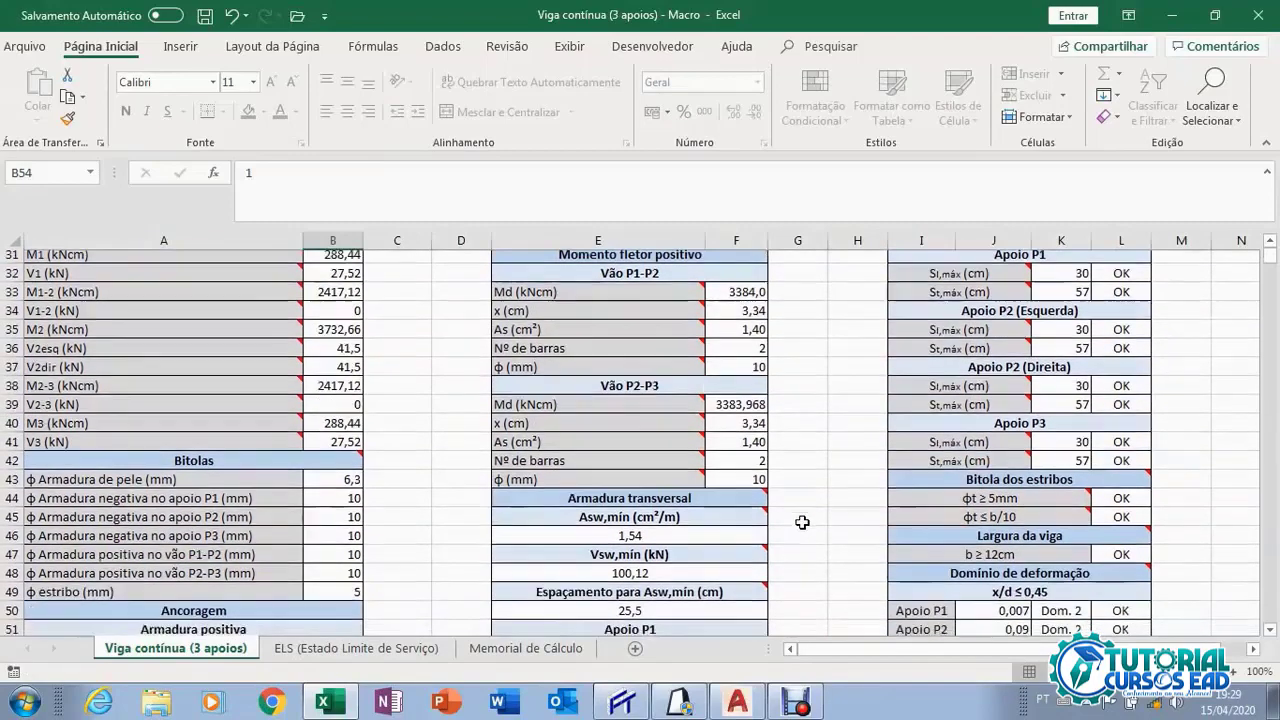
scroll(794, 518, down, 1)
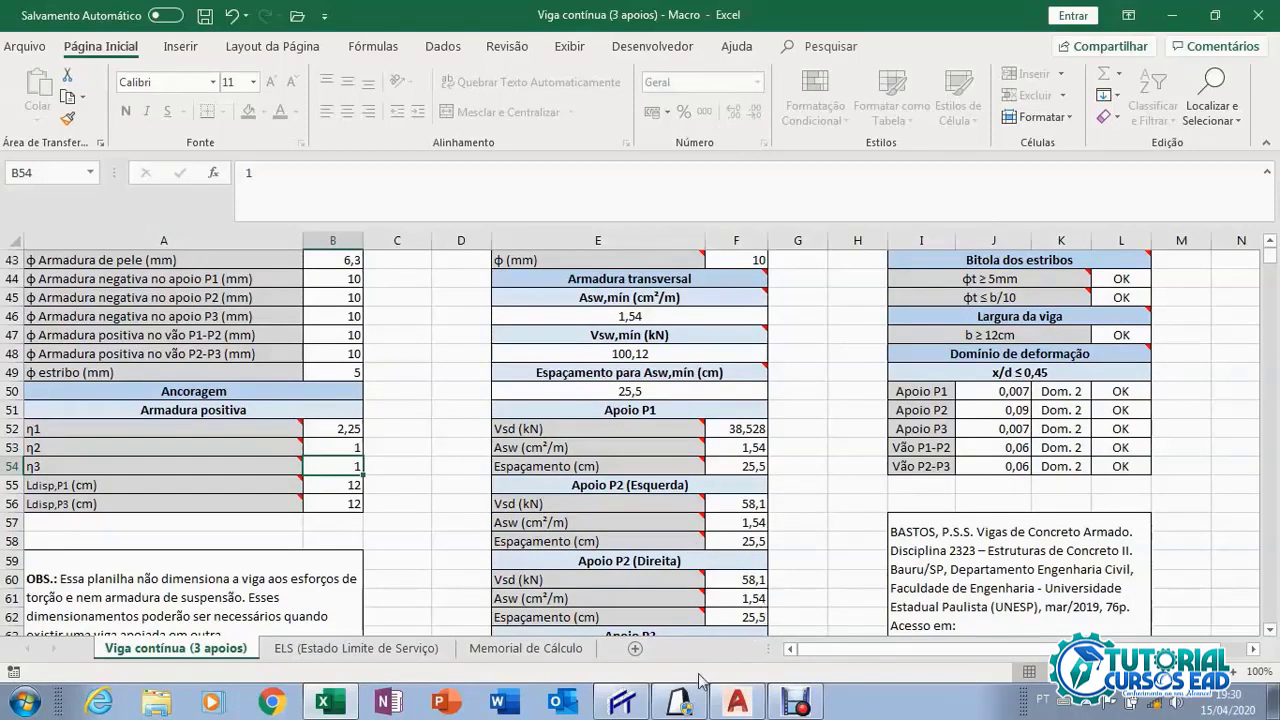
click(682, 702)
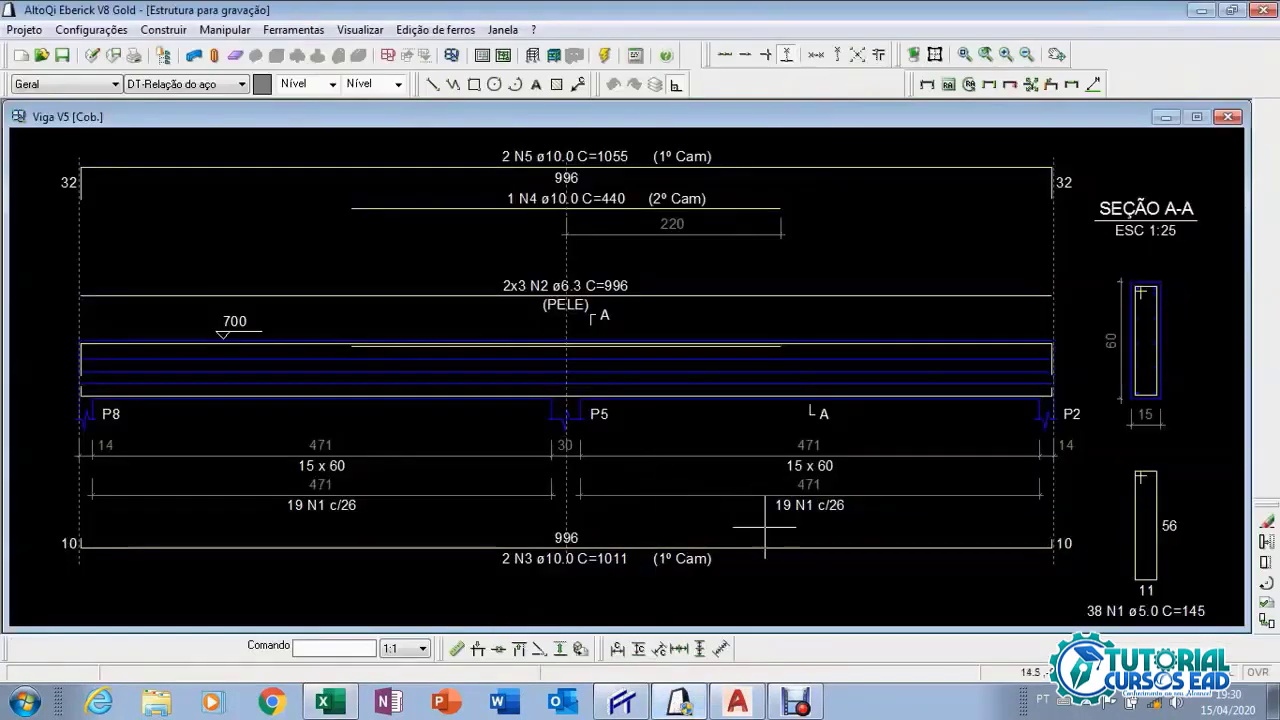
click(330, 703)
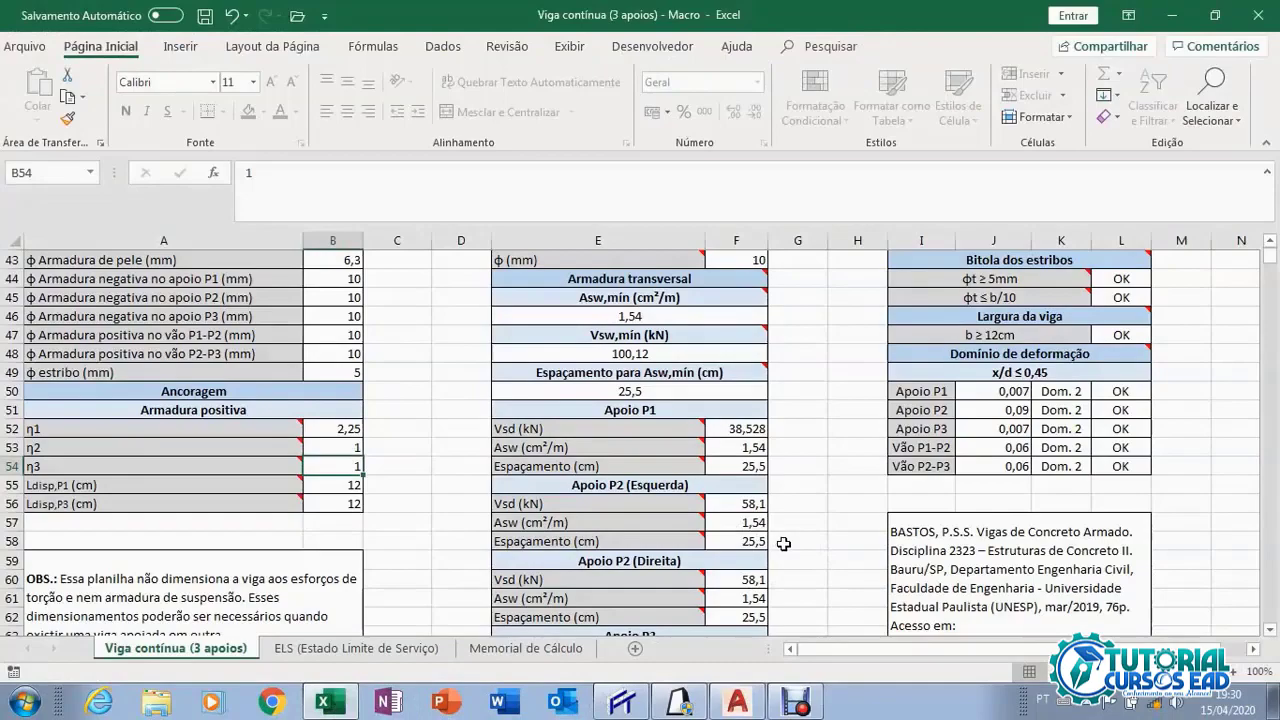
Look back over the main sheet's reinforcement results, verifications and geometry inputs, with a brief look at the ELS (Estado Limite de Serviço) sheet.
scroll(811, 519, up, 6)
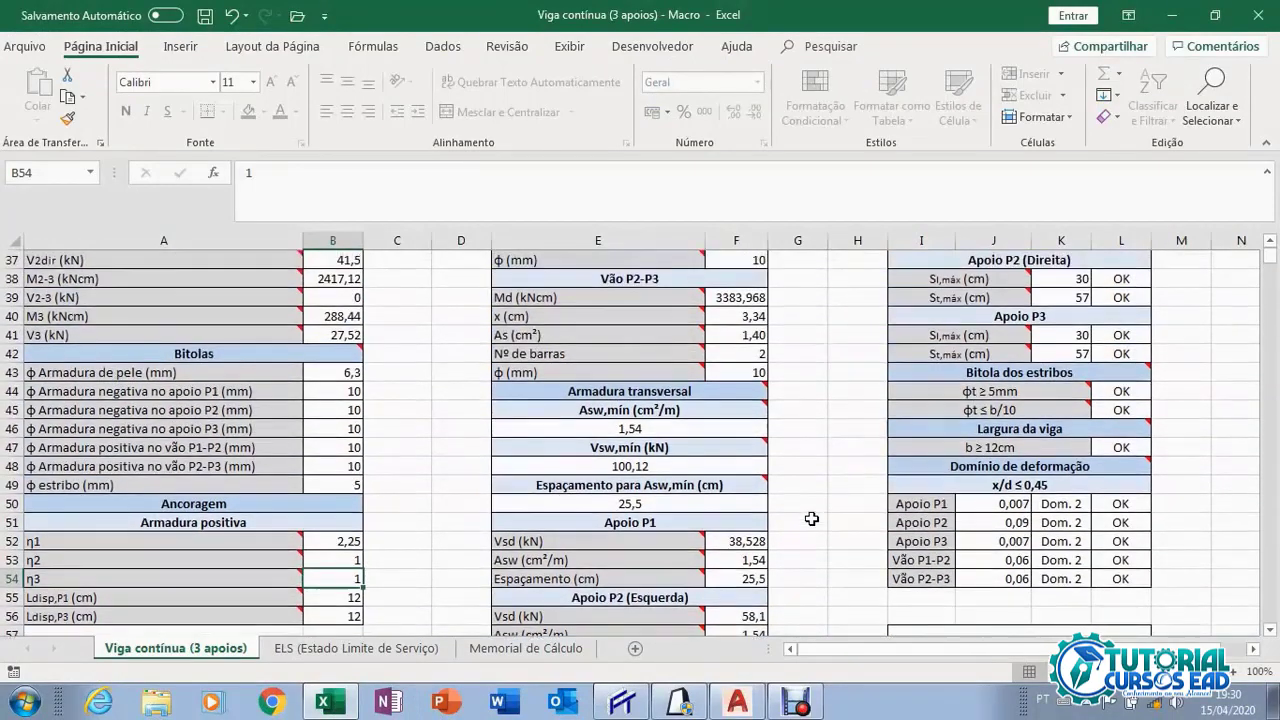
scroll(811, 519, up, 2)
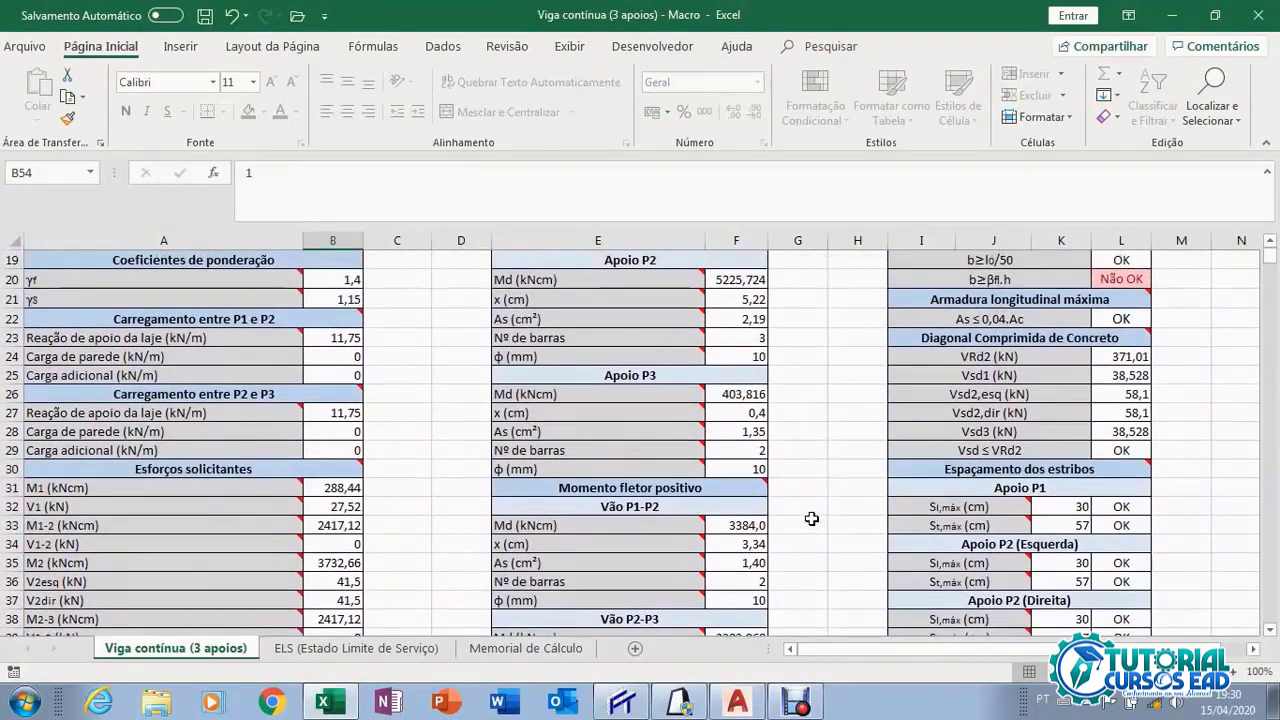
scroll(811, 519, down, 3)
scroll(811, 519, down, 2)
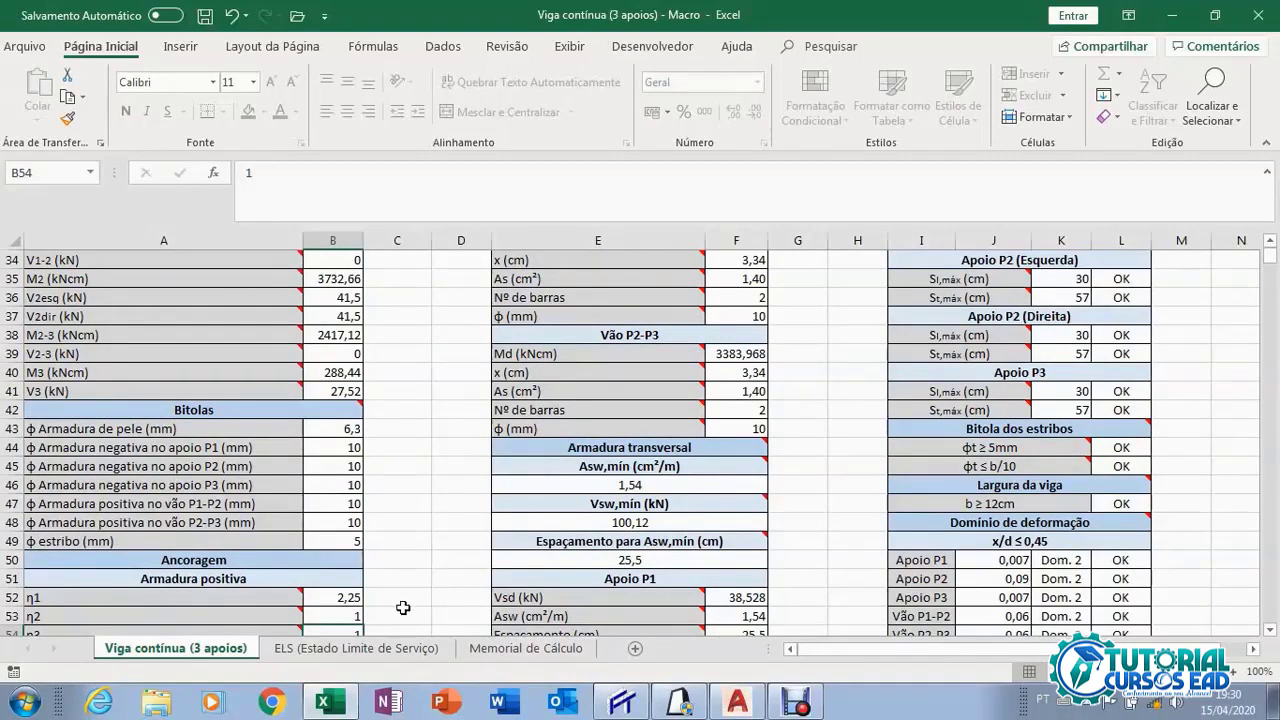
click(370, 648)
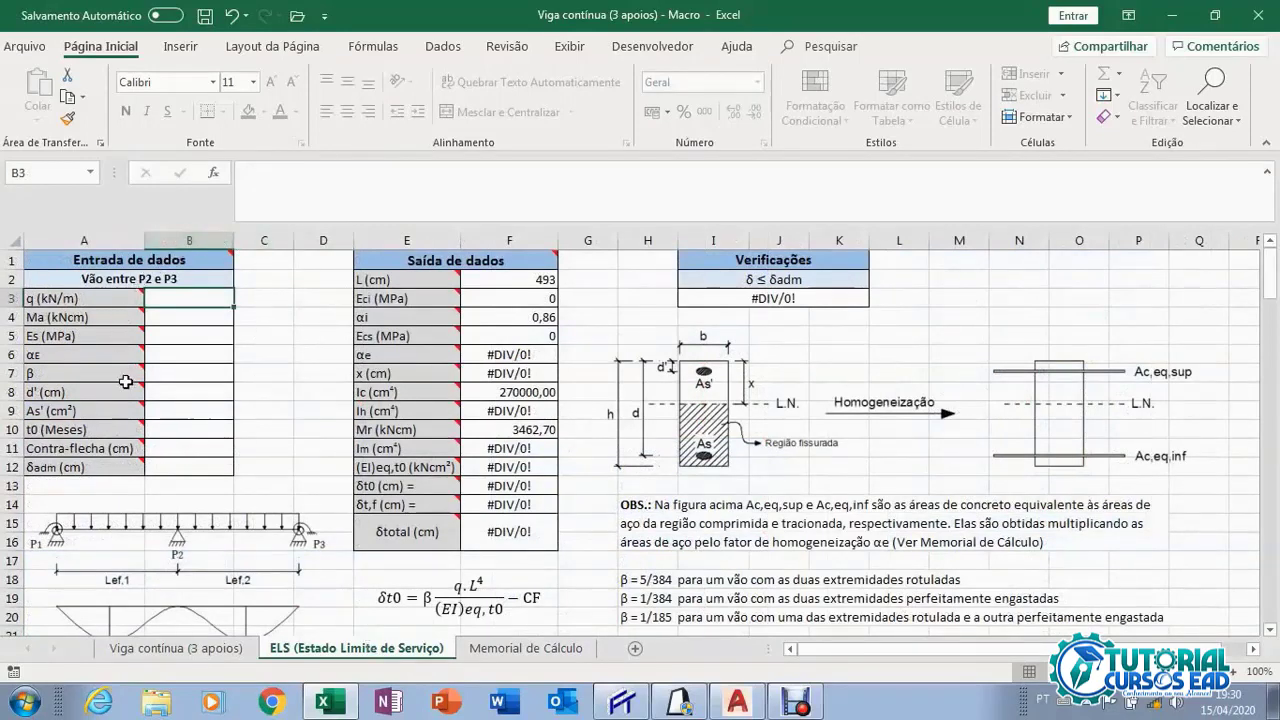
click(176, 648)
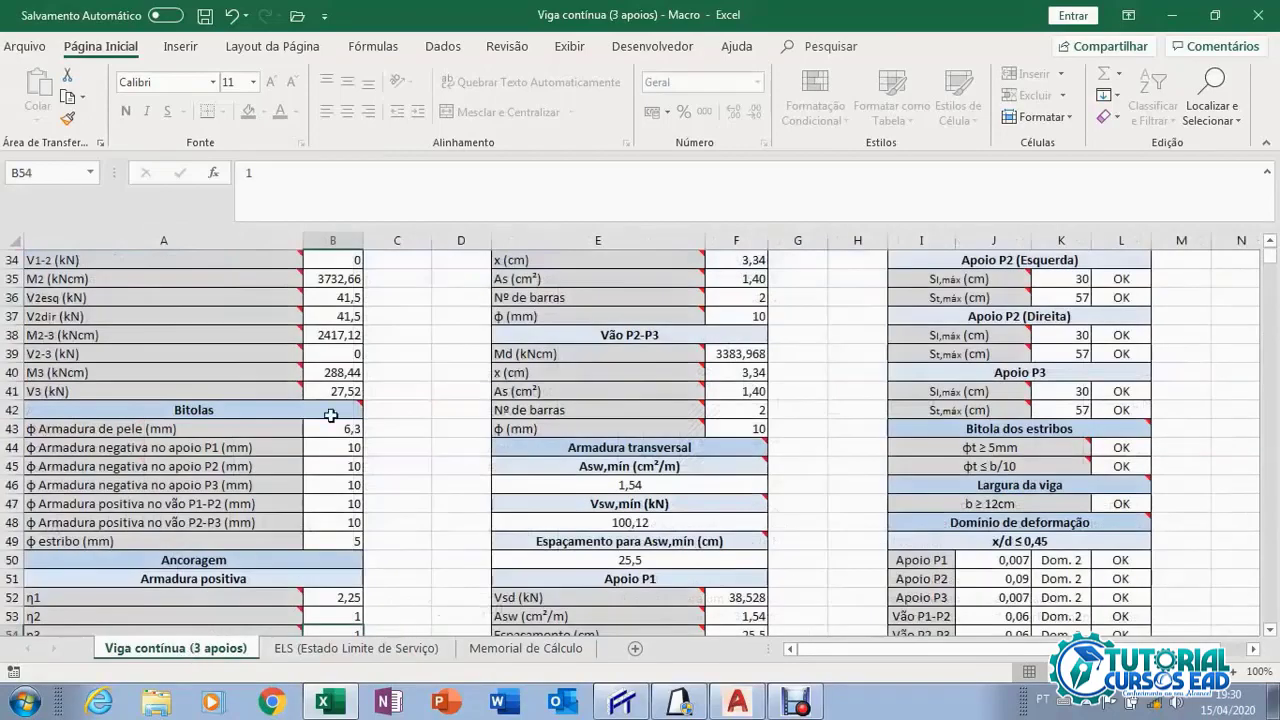
scroll(400, 375, up, 6)
scroll(370, 275, up, 4)
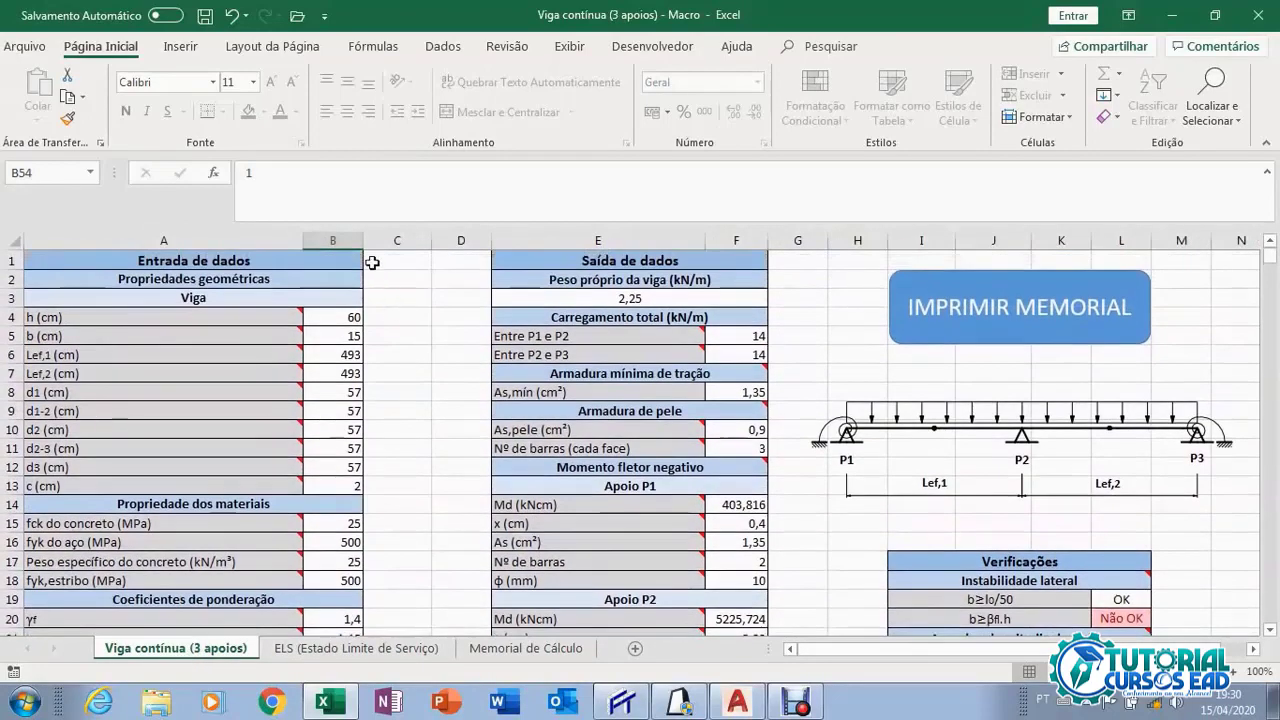
Open the ELS (Estado Limite de Serviço) sheet and set the analysed span to "Vão entre P1 e P2".
click(381, 650)
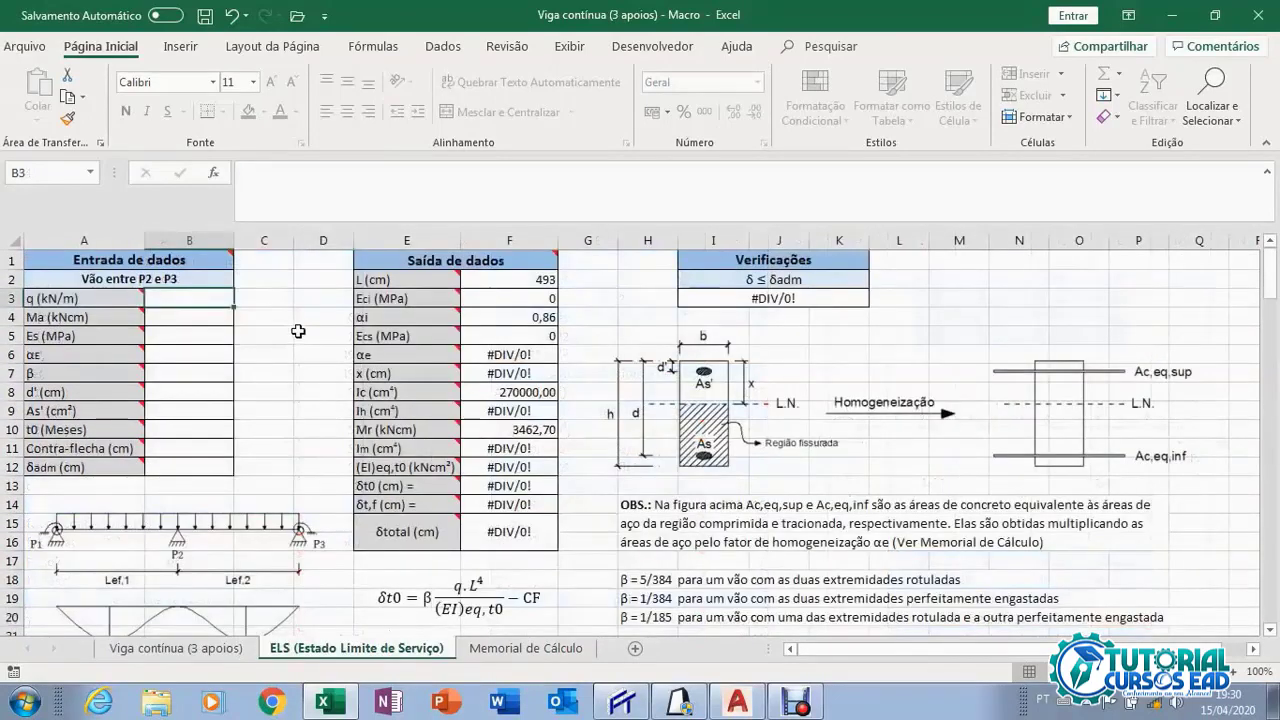
click(219, 280)
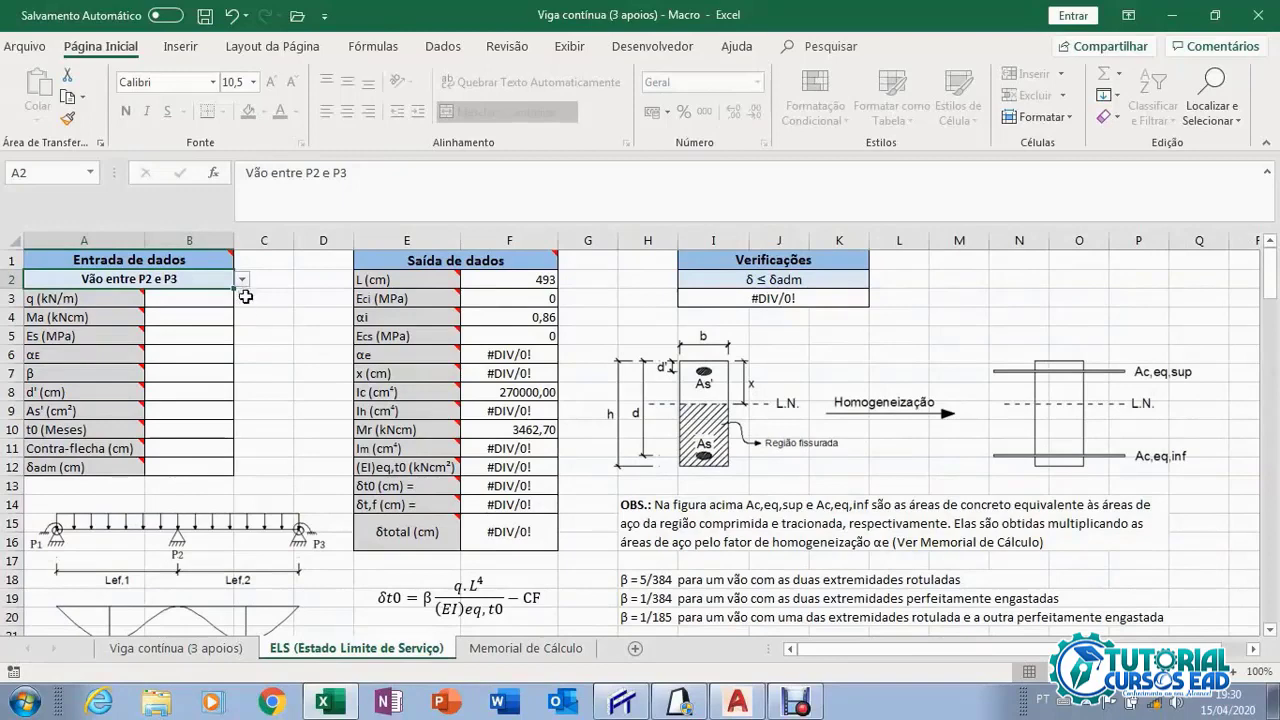
click(242, 280)
click(242, 281)
click(242, 281)
click(243, 282)
click(243, 286)
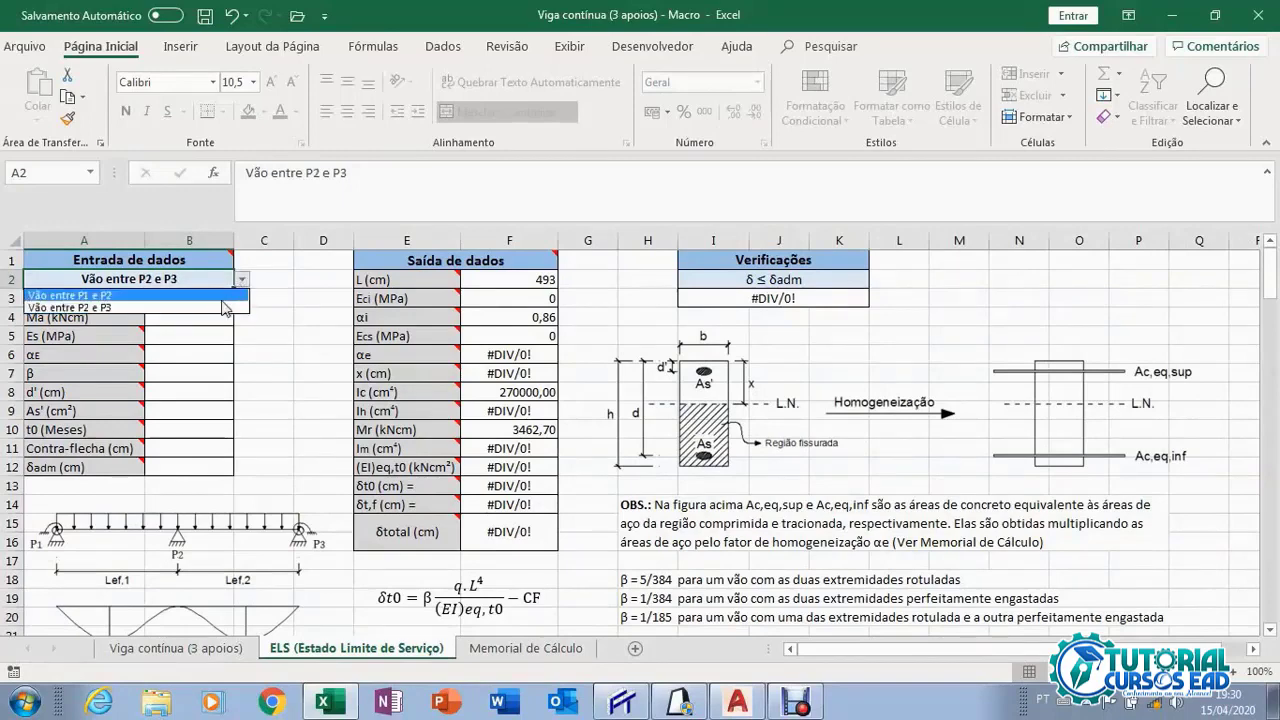
click(218, 298)
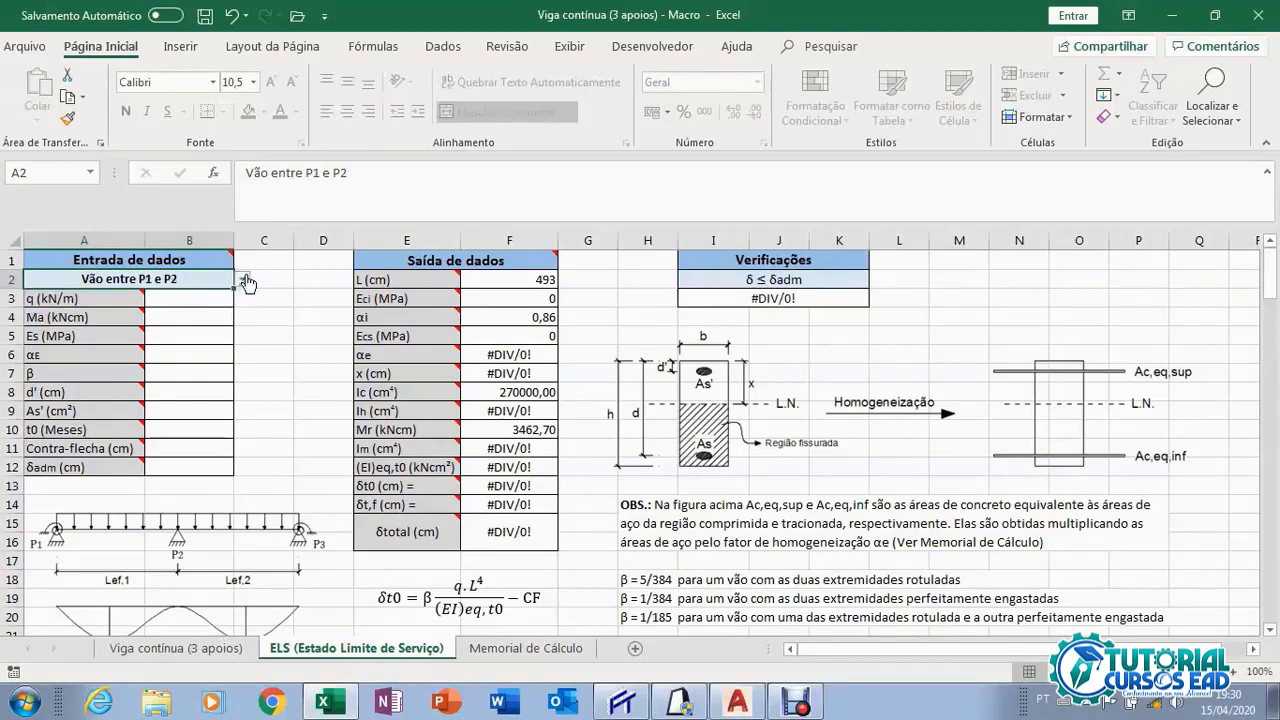
Try the span option "Vão entre P2 e P3" and return the selection to "Vão entre P1 e P2".
click(243, 282)
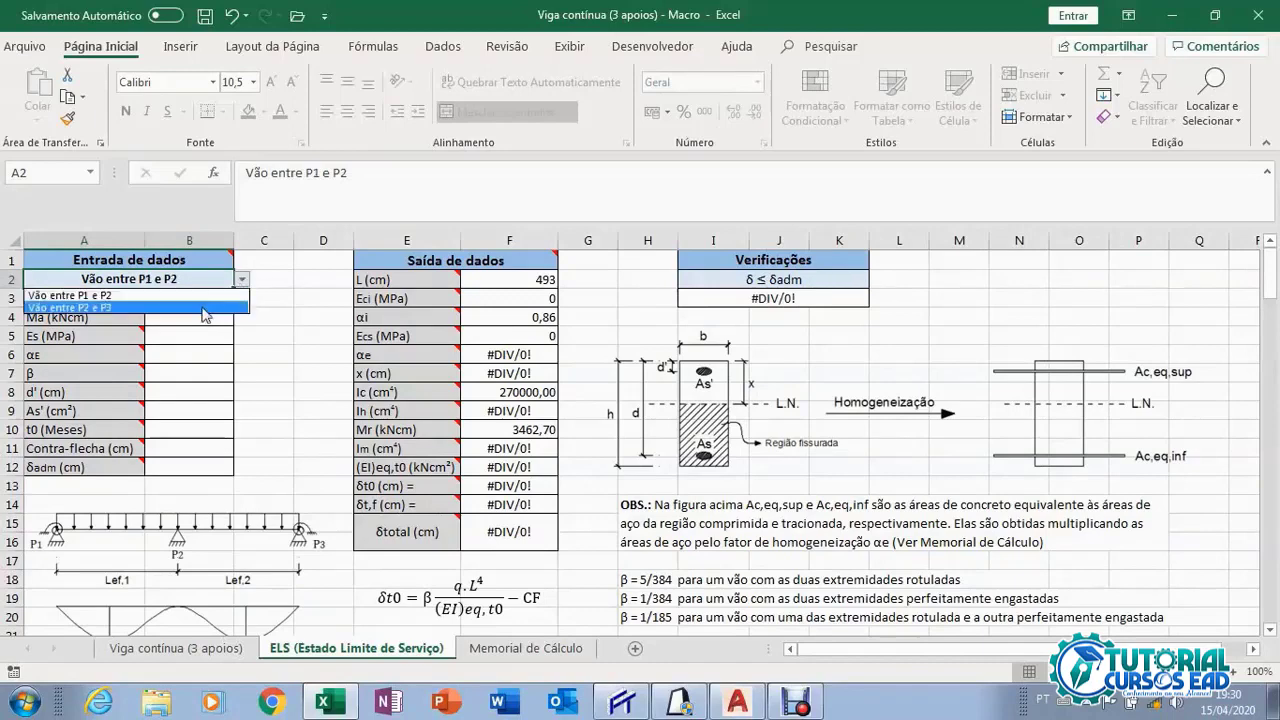
click(203, 309)
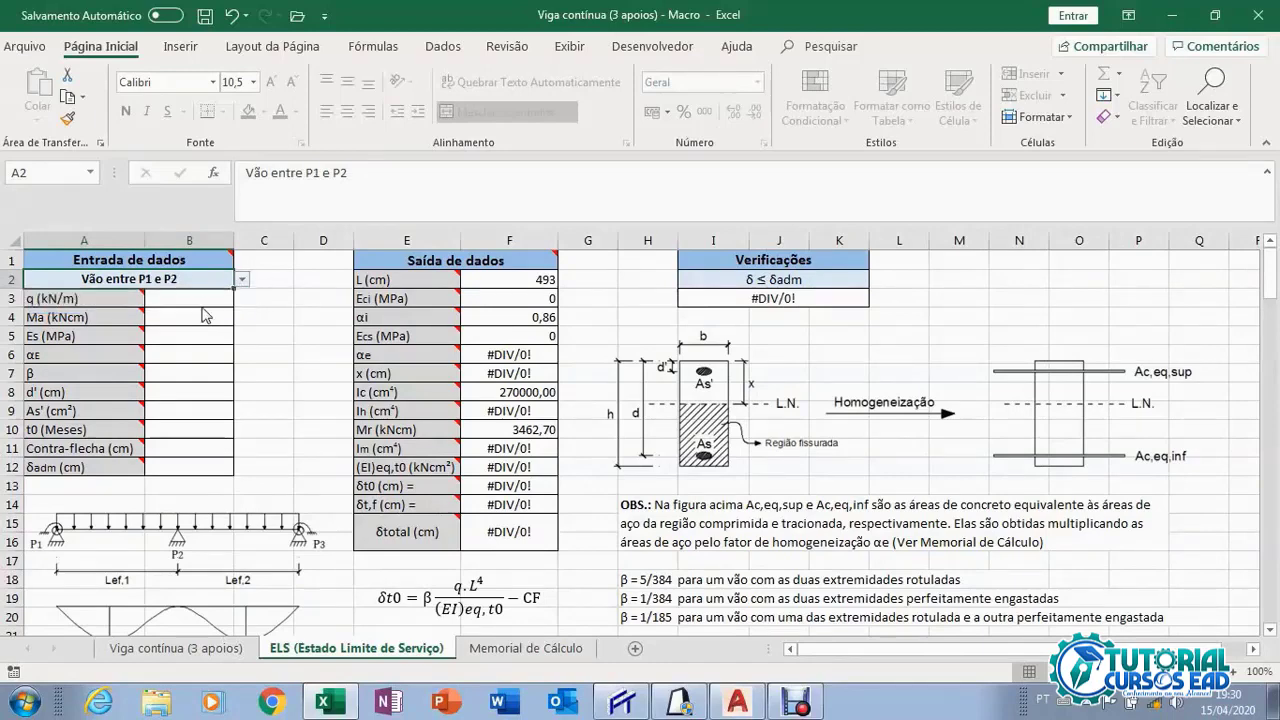
click(243, 280)
click(209, 294)
click(243, 281)
click(199, 298)
click(241, 280)
click(200, 309)
click(243, 280)
click(236, 298)
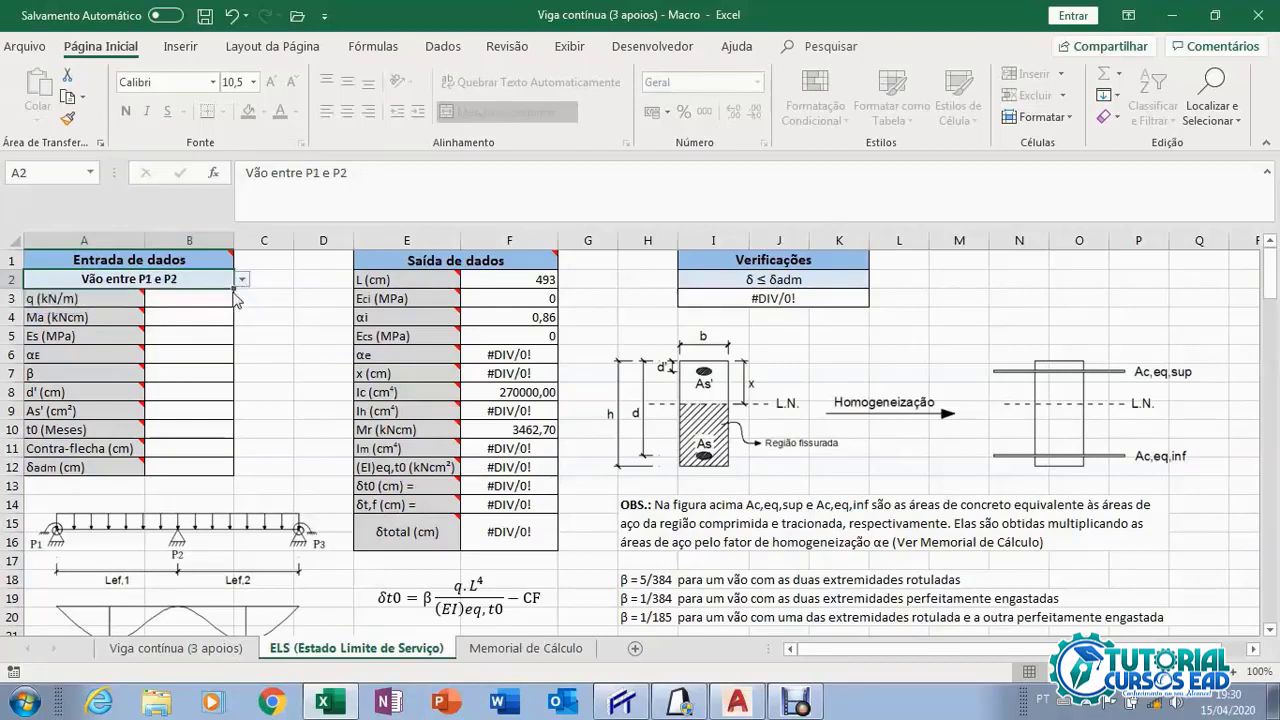
Check the top beam's distributed load in Ftool and enter 14 kN/m as q in the Excel ELS sheet.
click(181, 302)
mouse_move(131, 296)
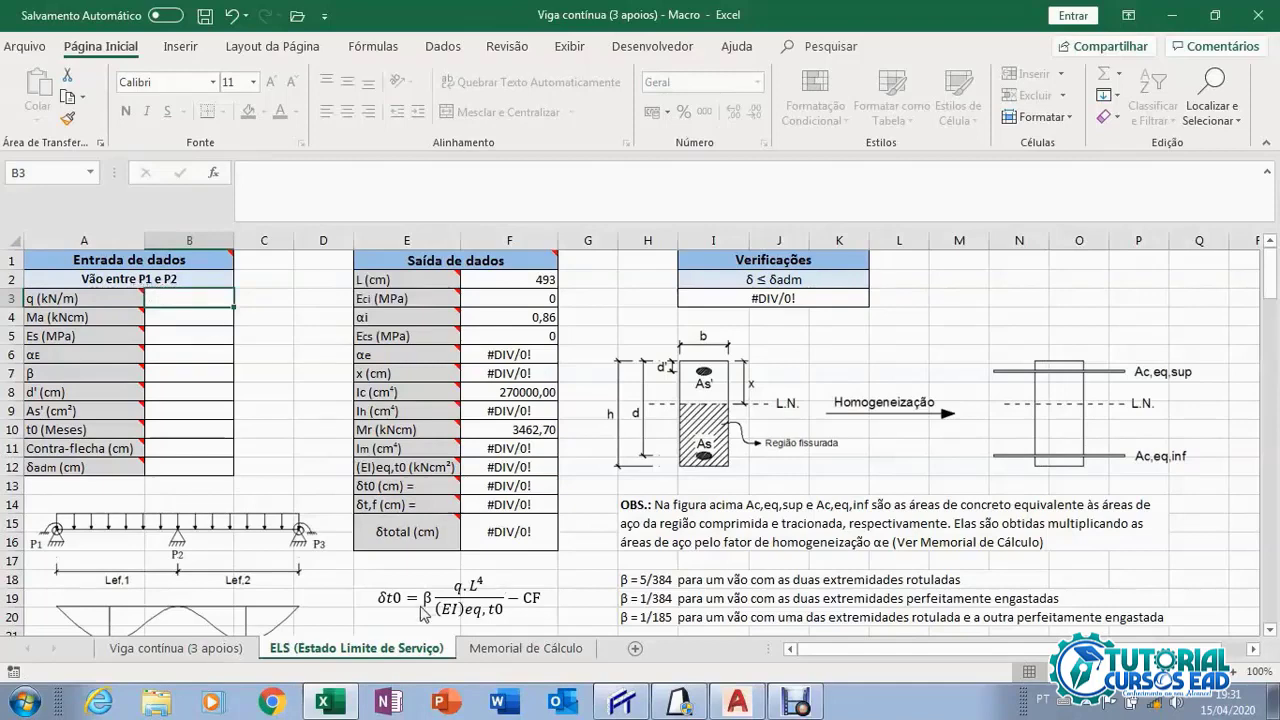
click(621, 703)
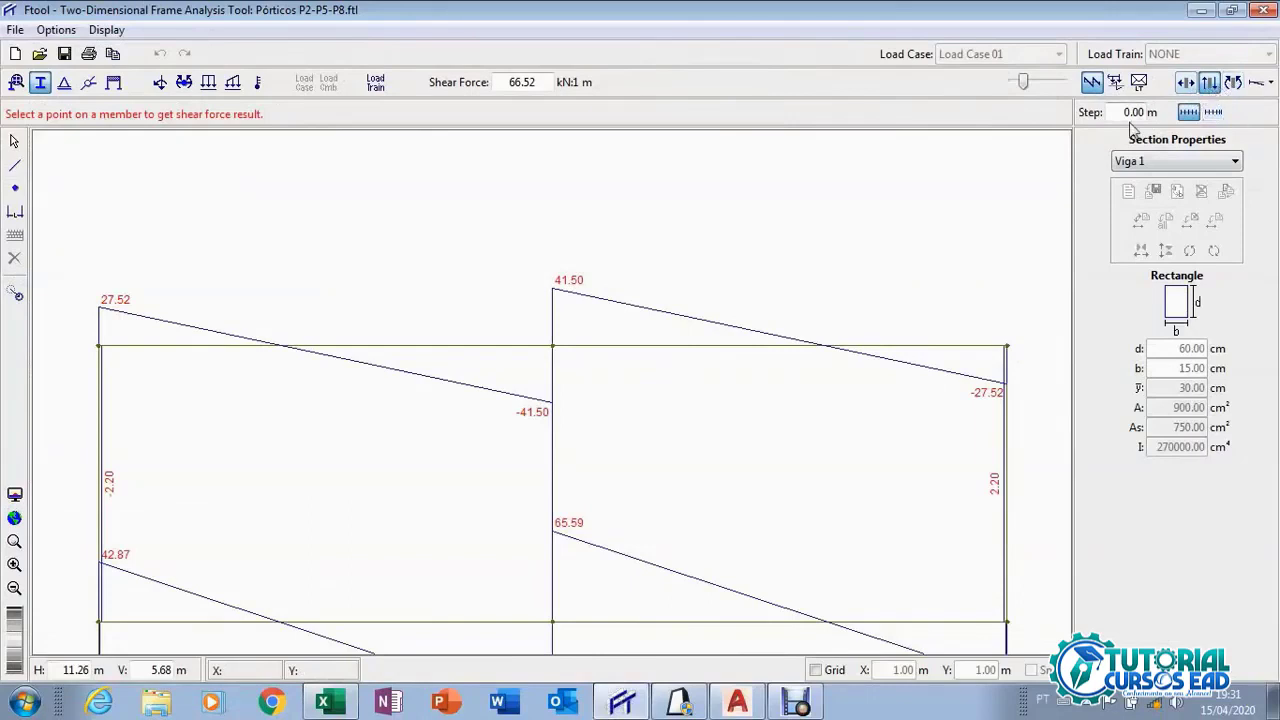
click(1210, 83)
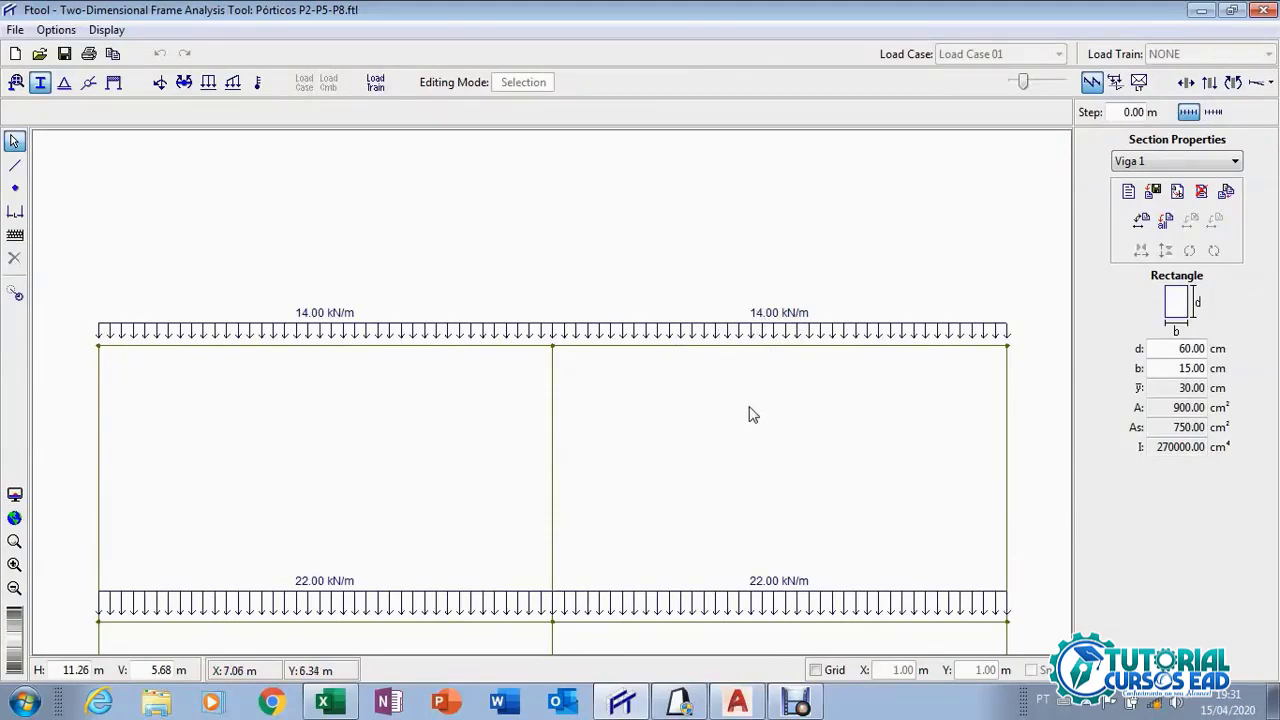
click(345, 706)
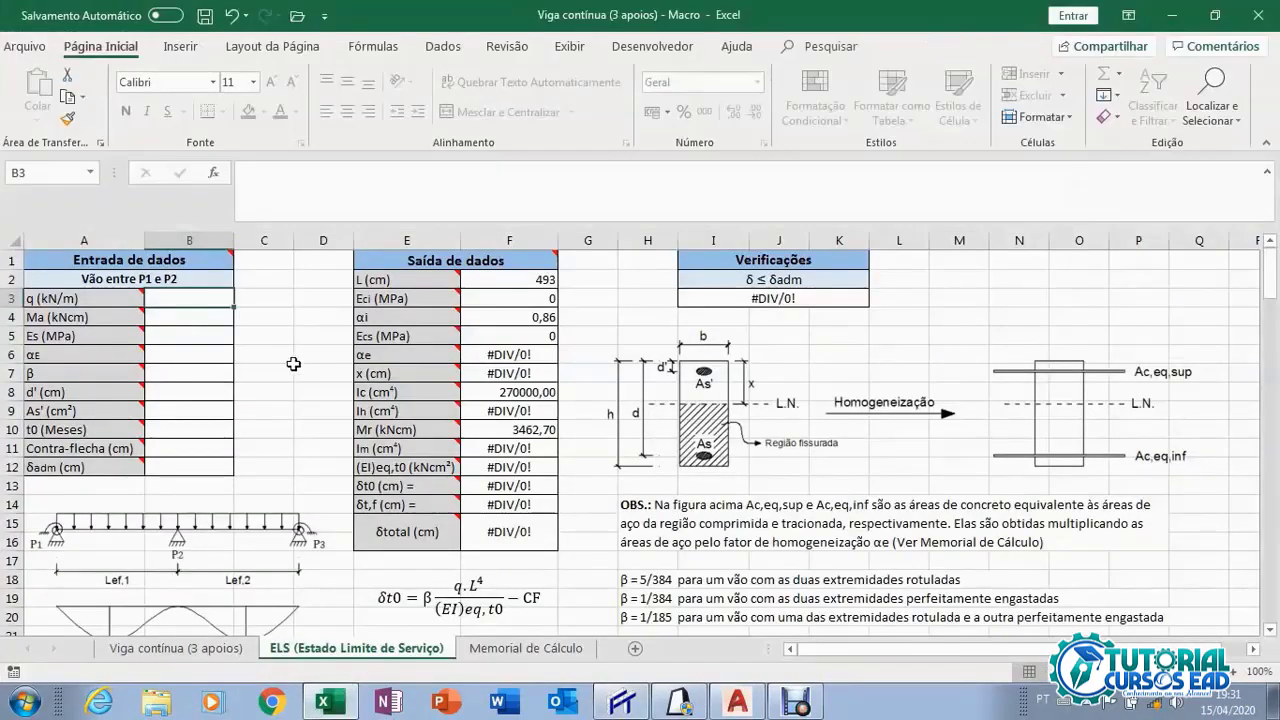
text(14)
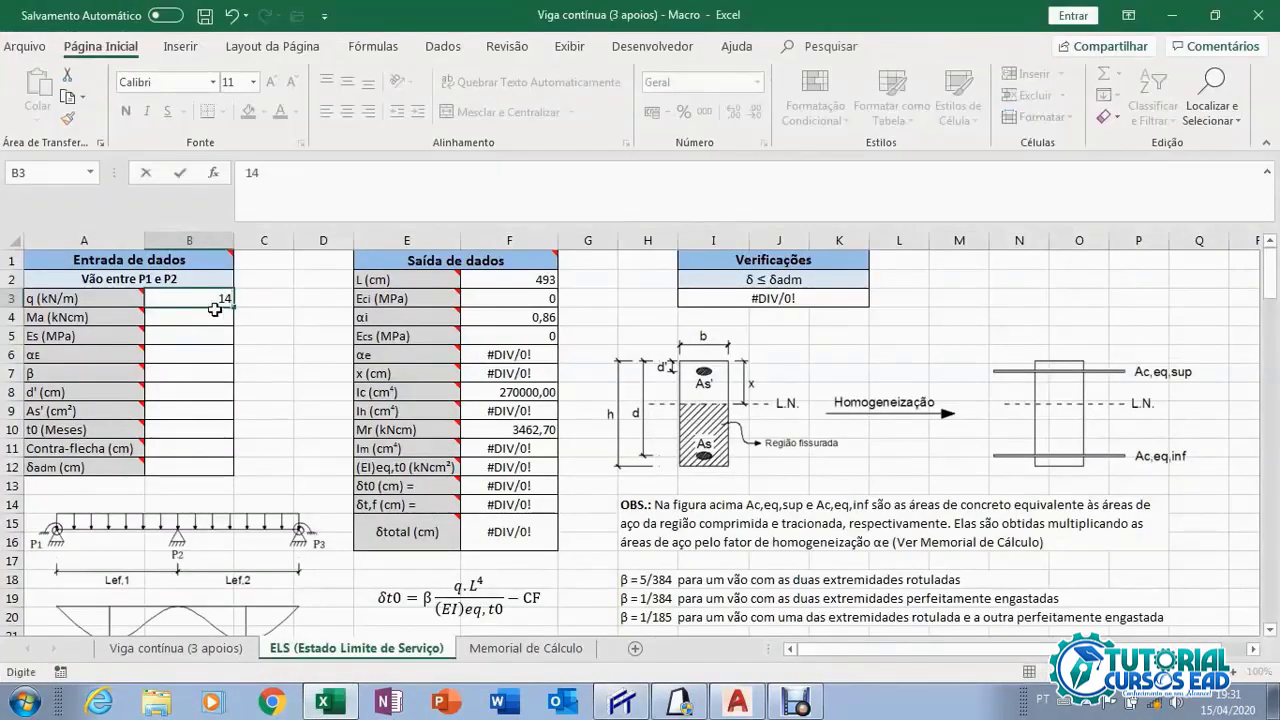
click(216, 312)
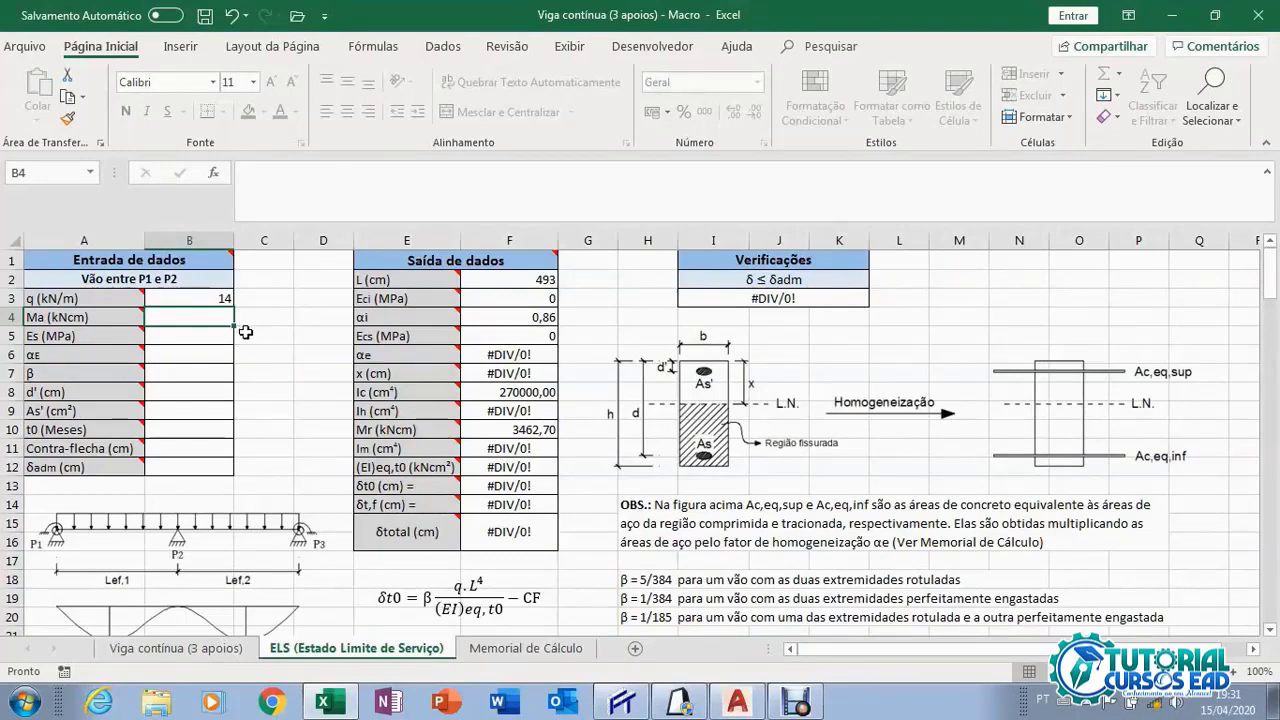
click(218, 299)
click(216, 316)
click(215, 299)
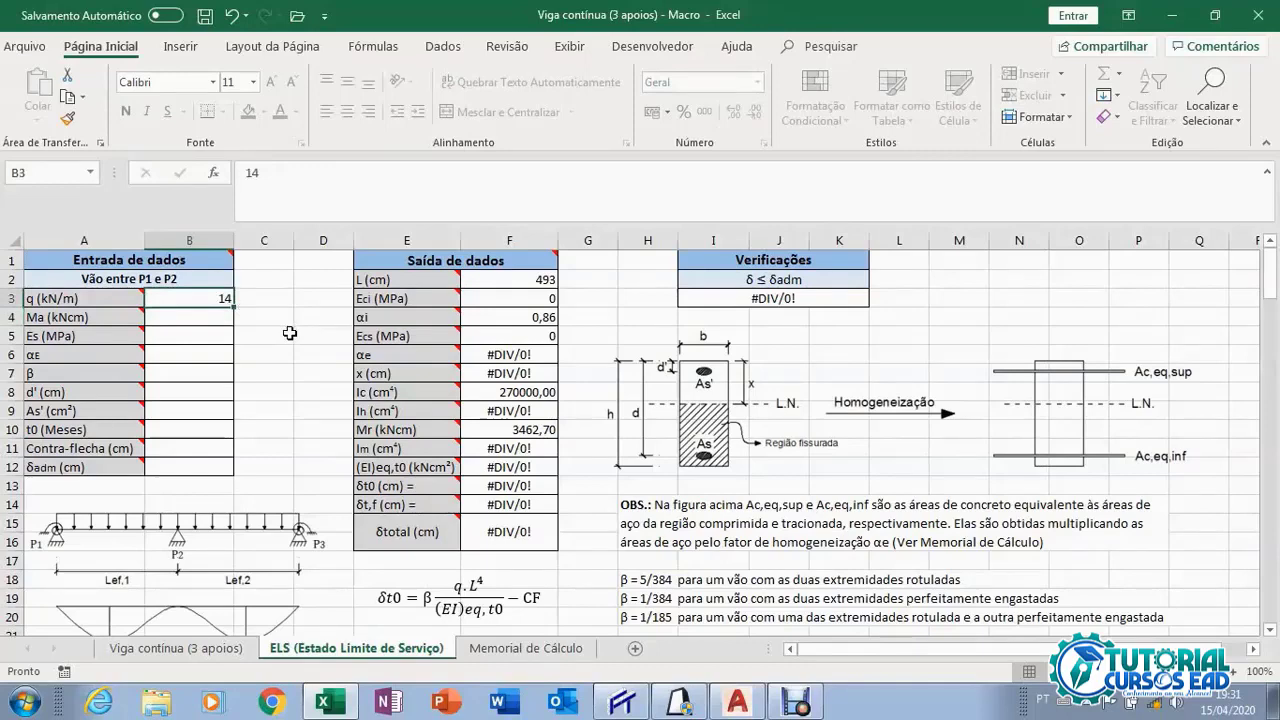
Display the bending moment diagram in Ftool and enter the top beam's span moment, 2417,12 kNcm, as Ma in Excel.
click(197, 317)
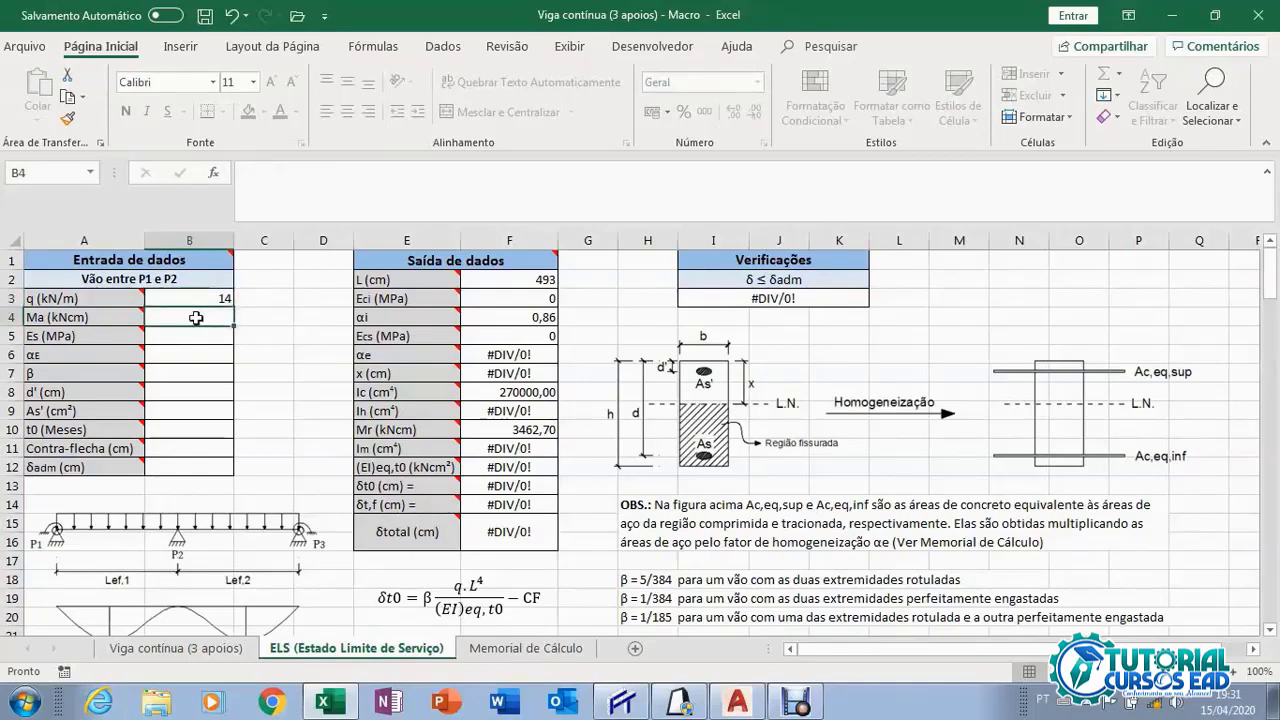
mouse_move(135, 317)
click(622, 704)
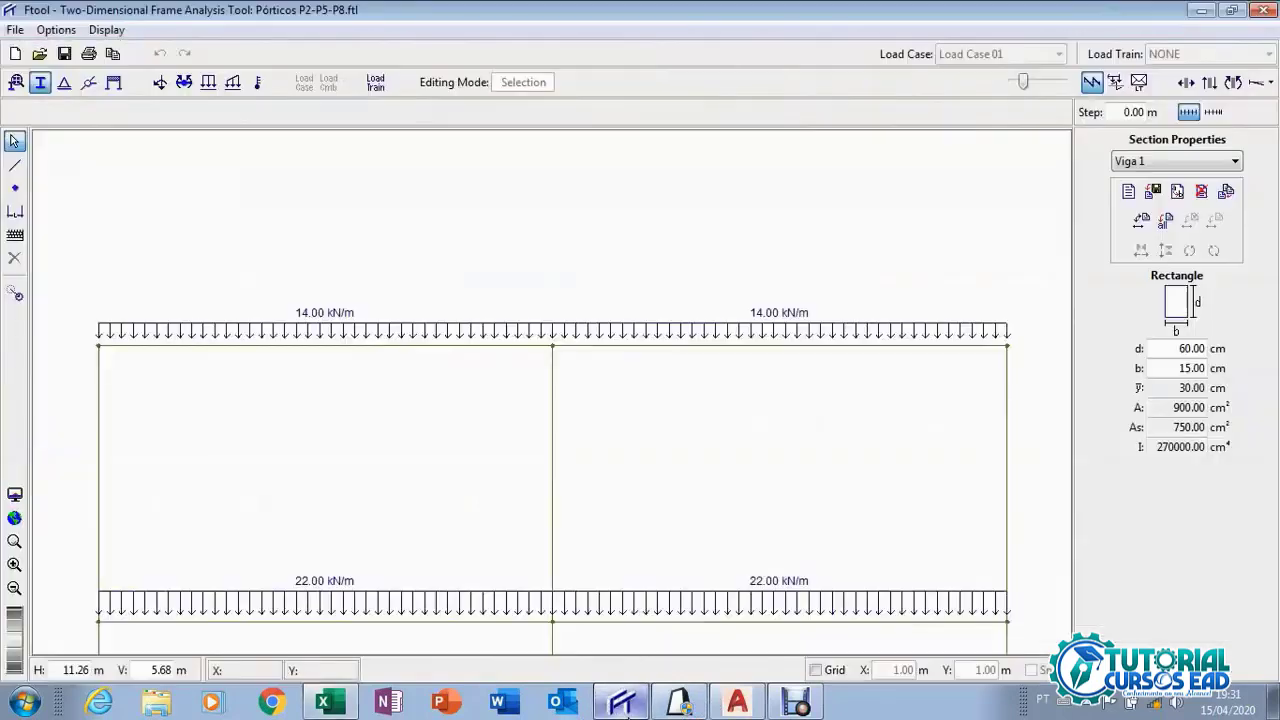
click(1234, 83)
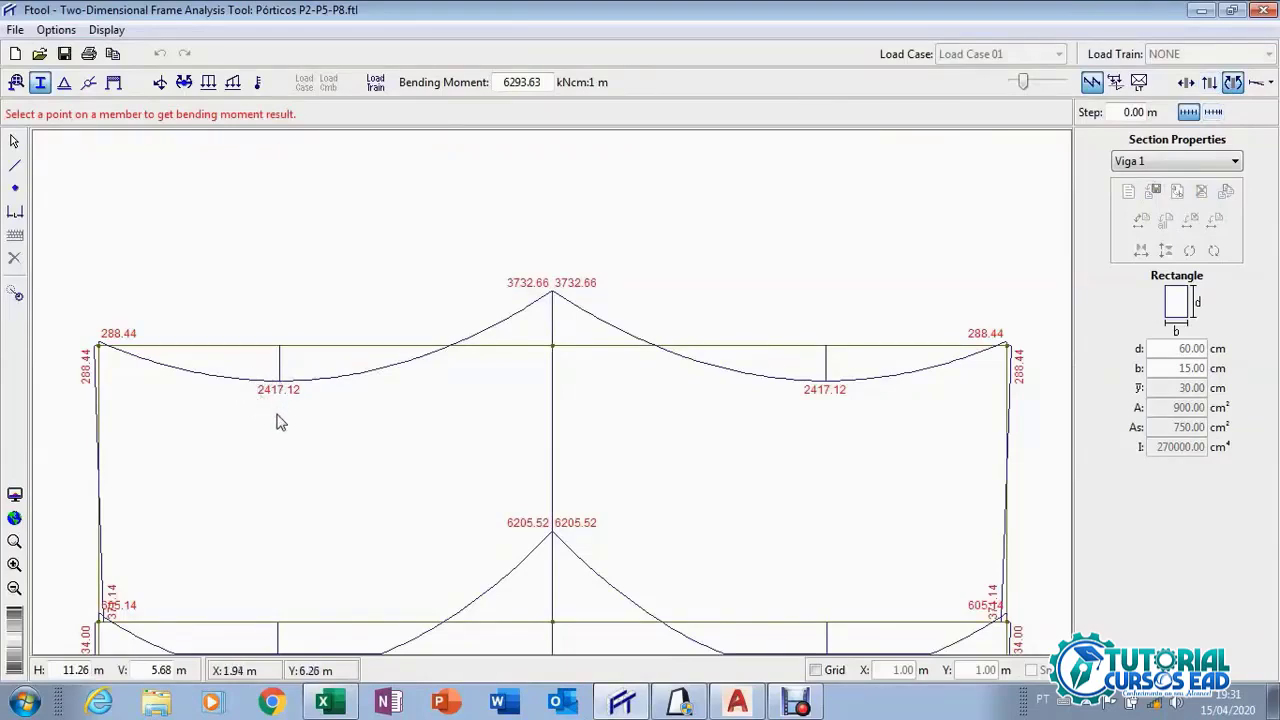
click(335, 708)
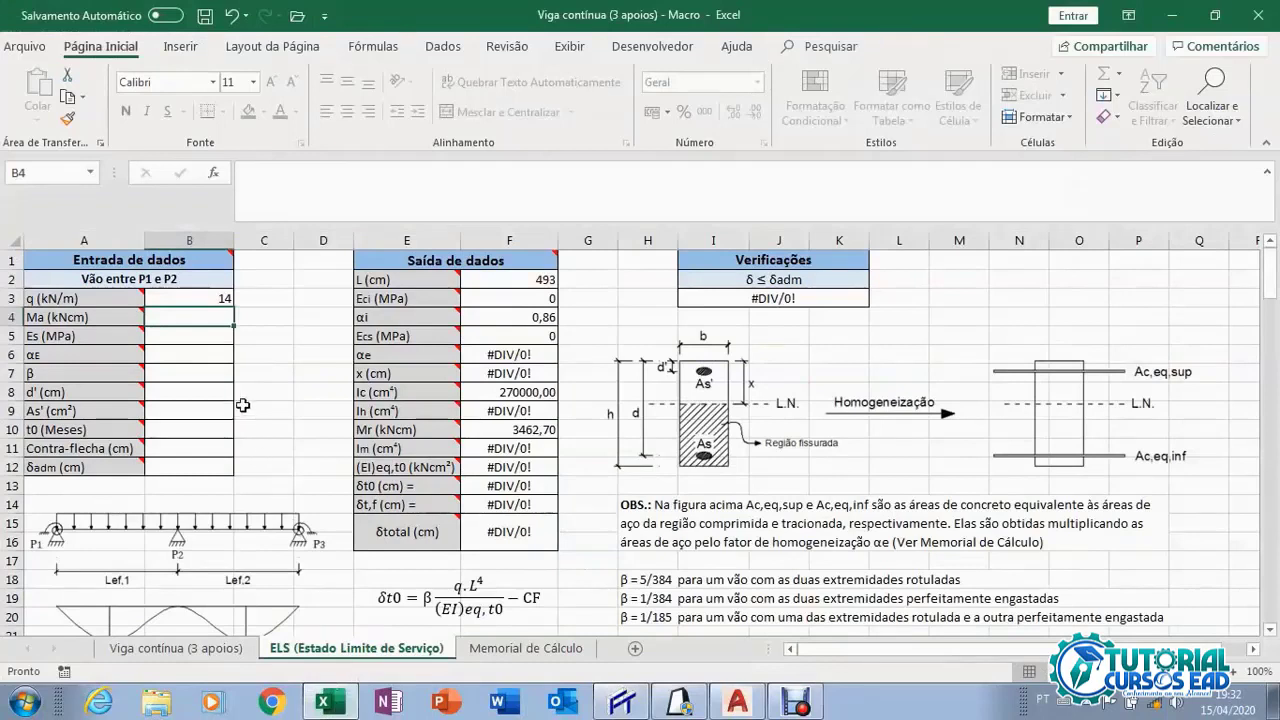
text(2417,)
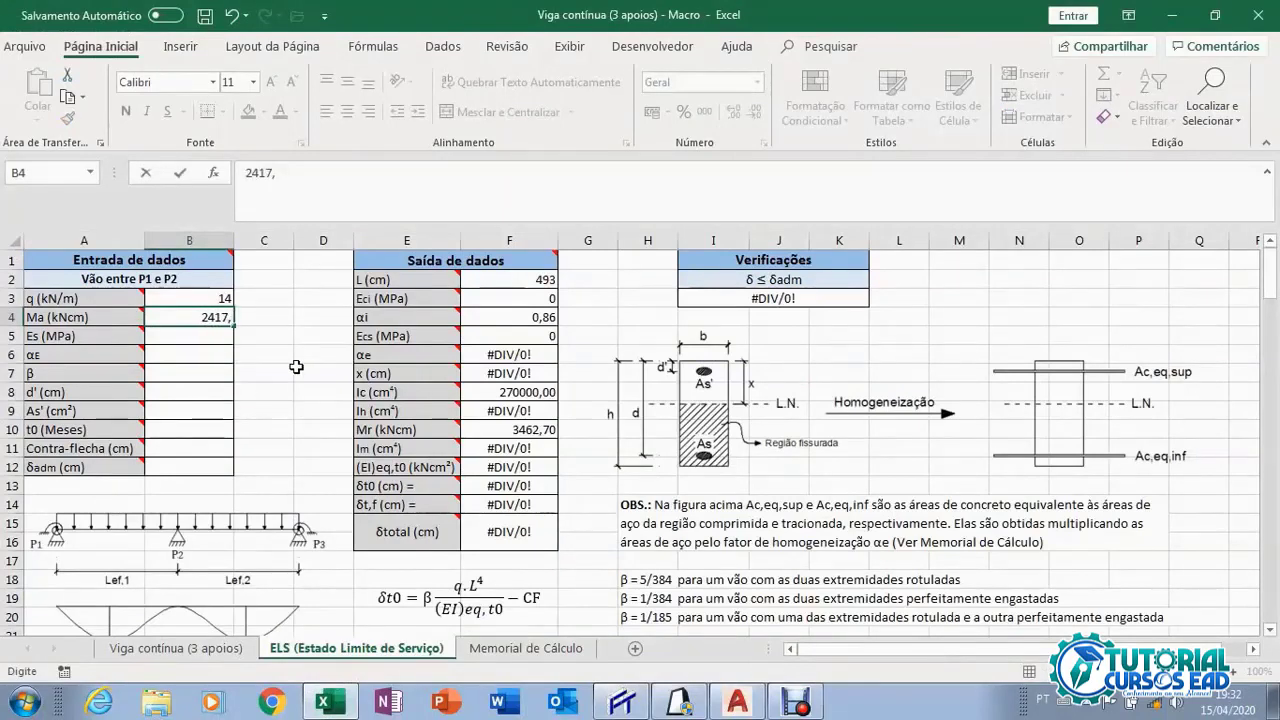
text(12)
key(Return)
click(648, 708)
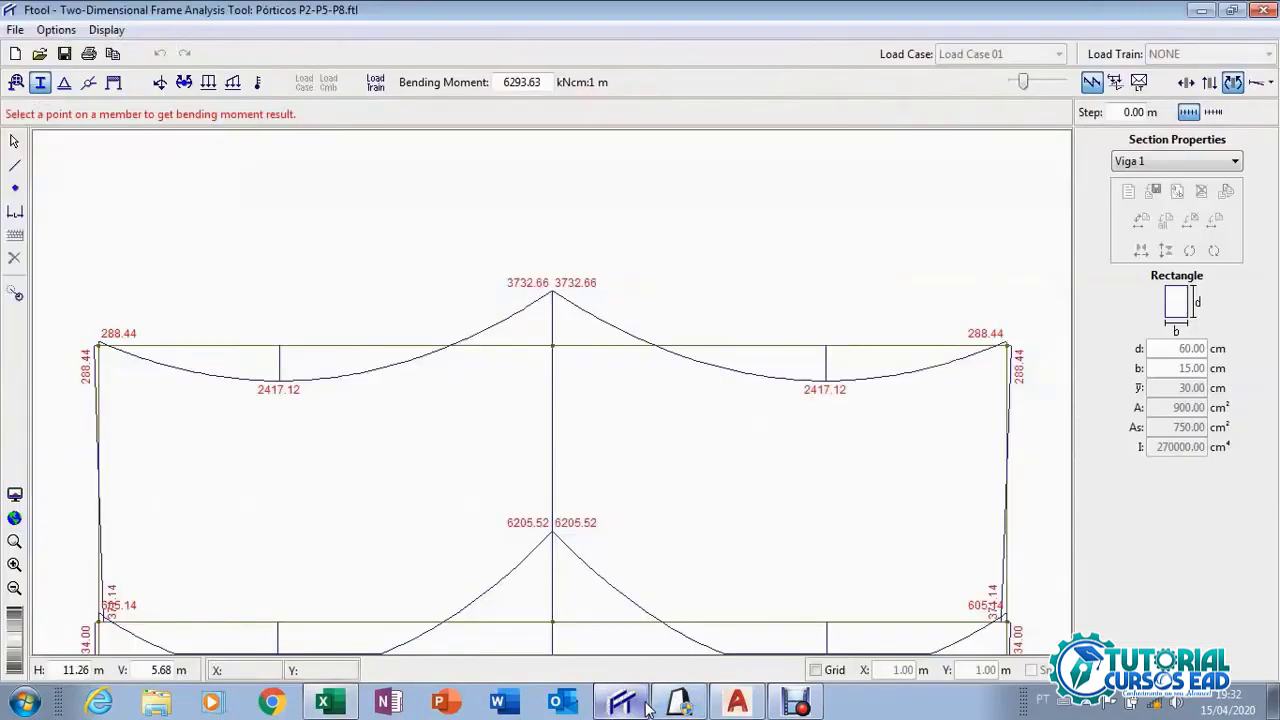
click(648, 708)
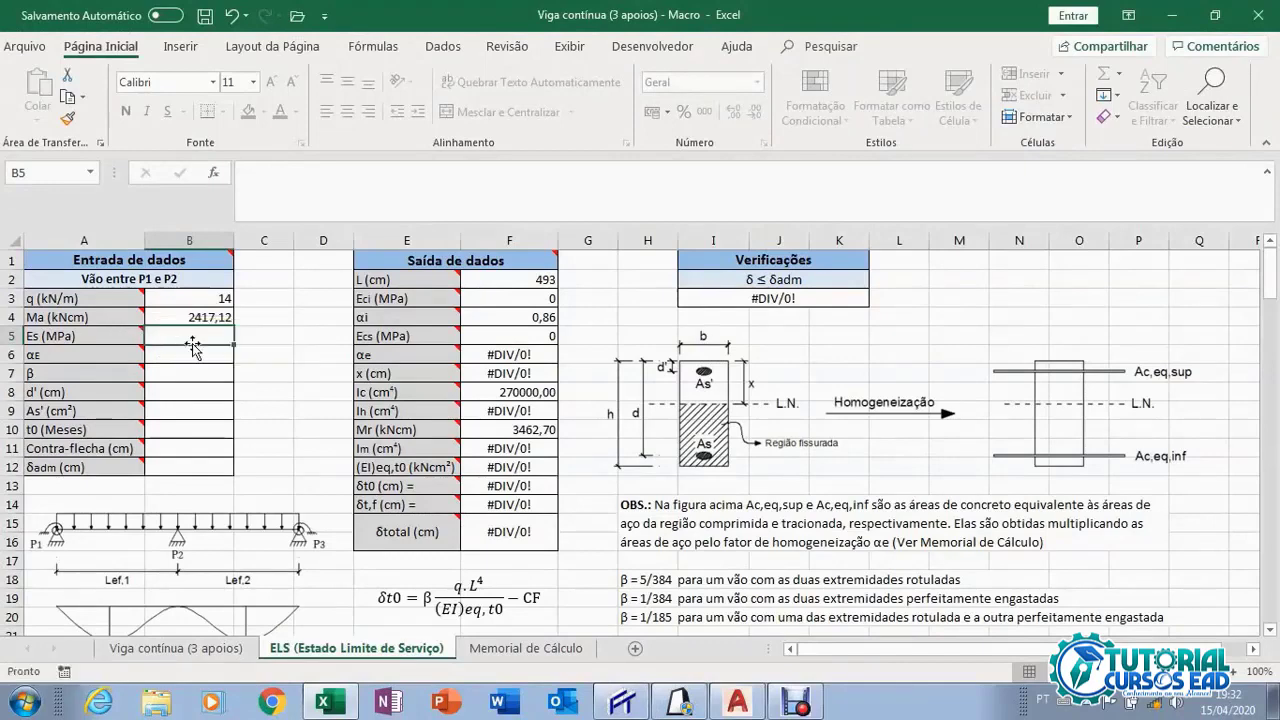
Set the steel modulus Es to 210000 MPa and the coefficient αE to 1.
text(210)
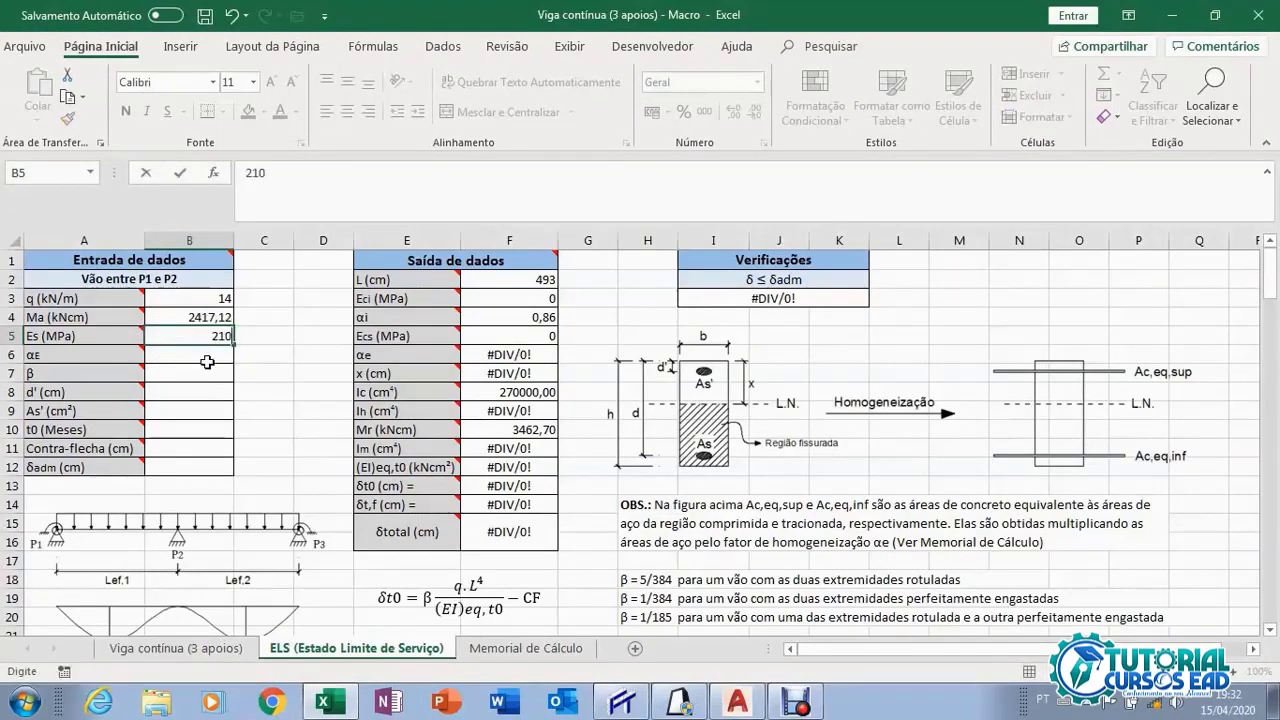
text(000)
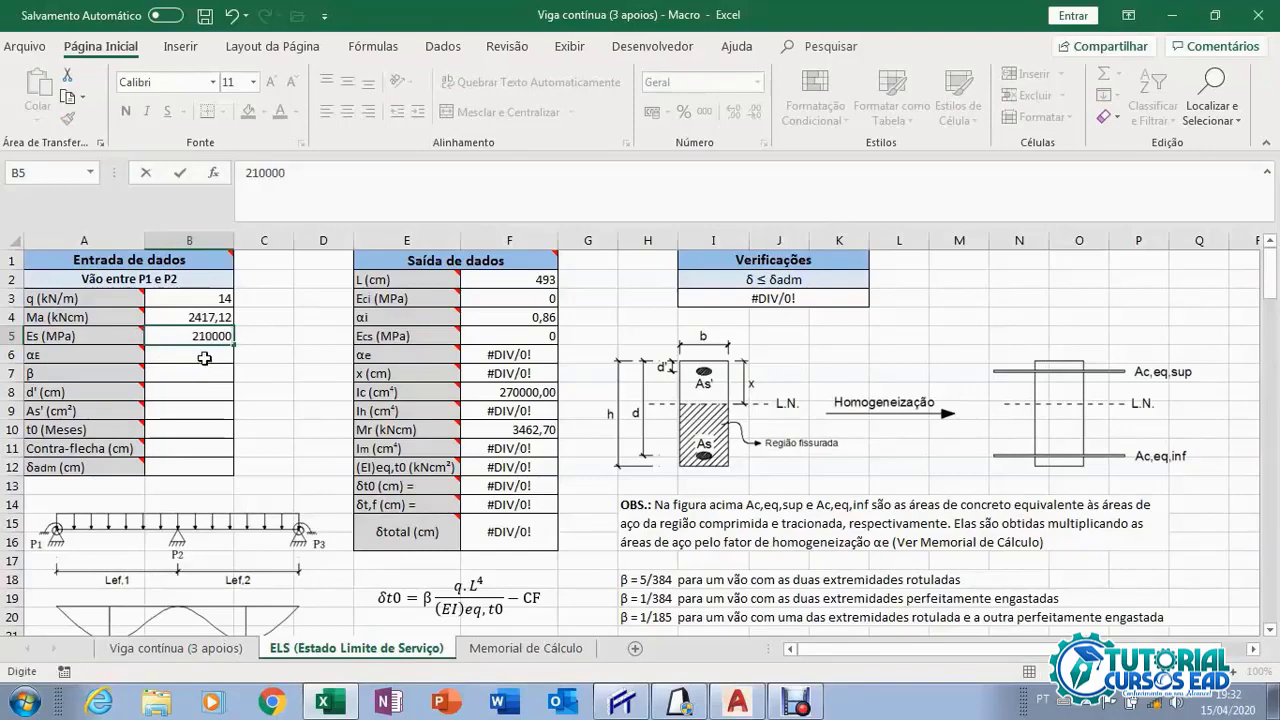
click(201, 354)
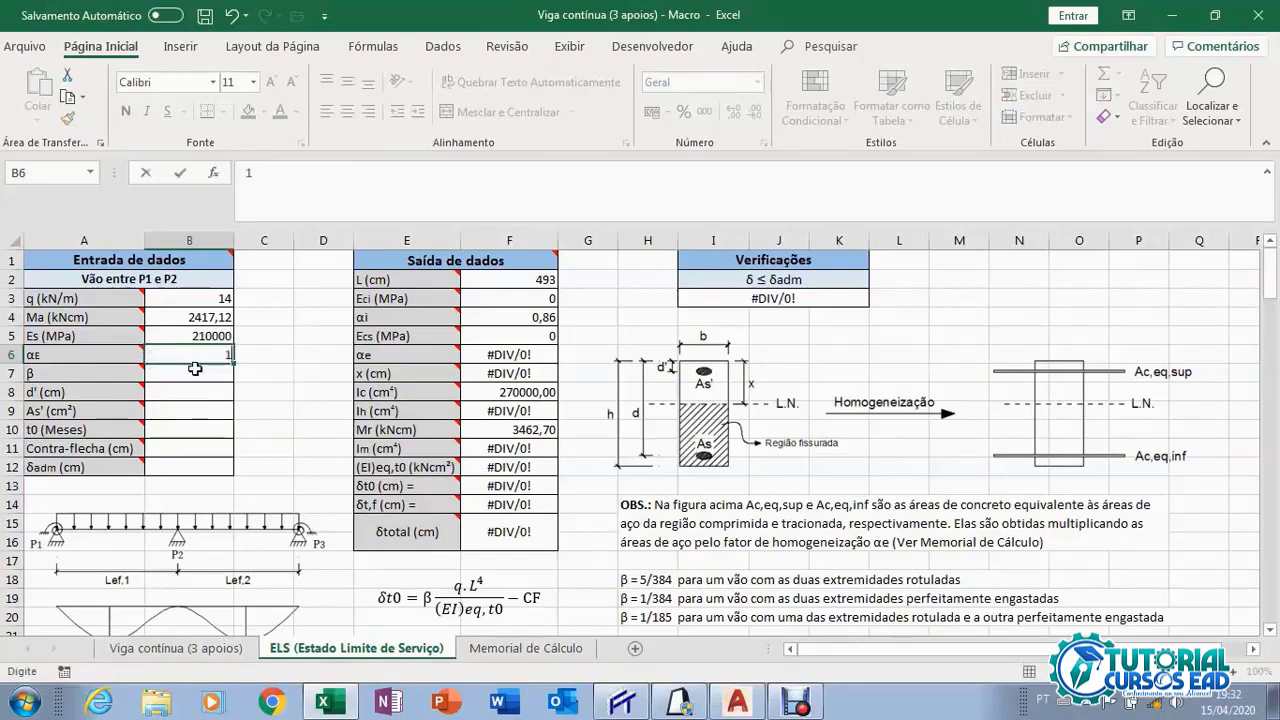
text(1)
key(Return)
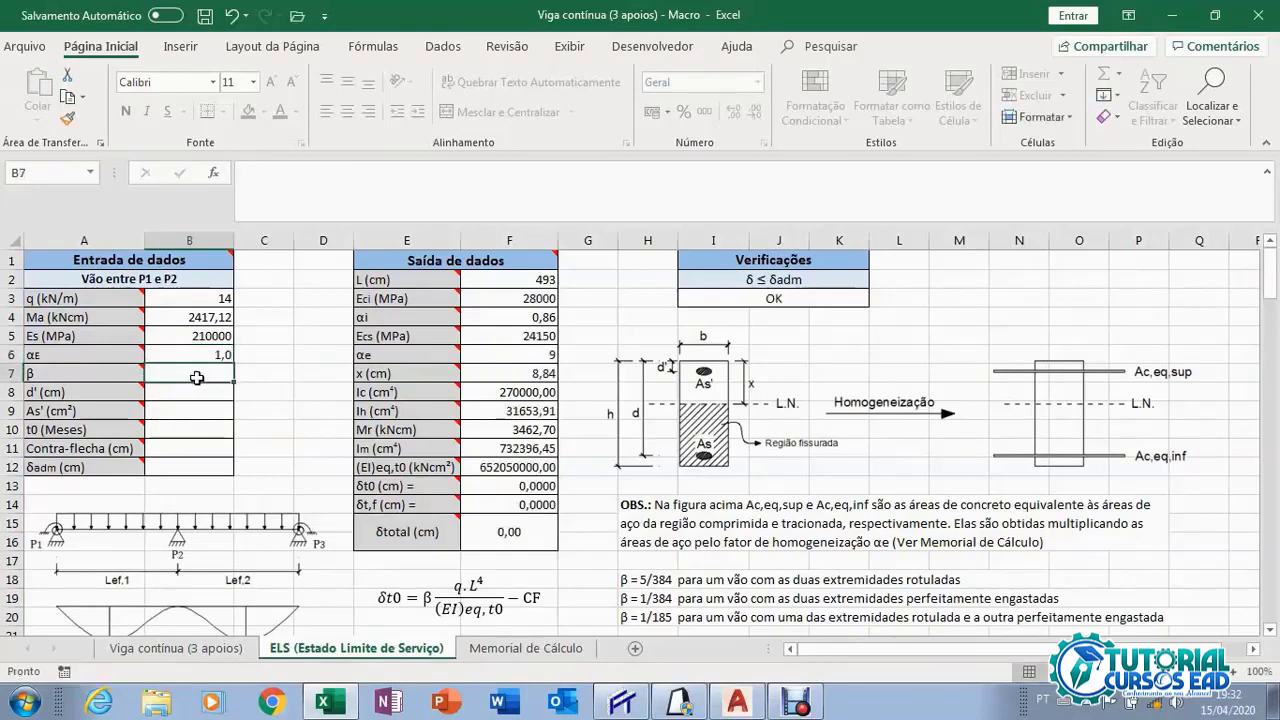
Check the β support conditions and enter β as =1/185 for a span with one pinned and one fixed end.
mouse_move(138, 373)
scroll(199, 385, down, 1)
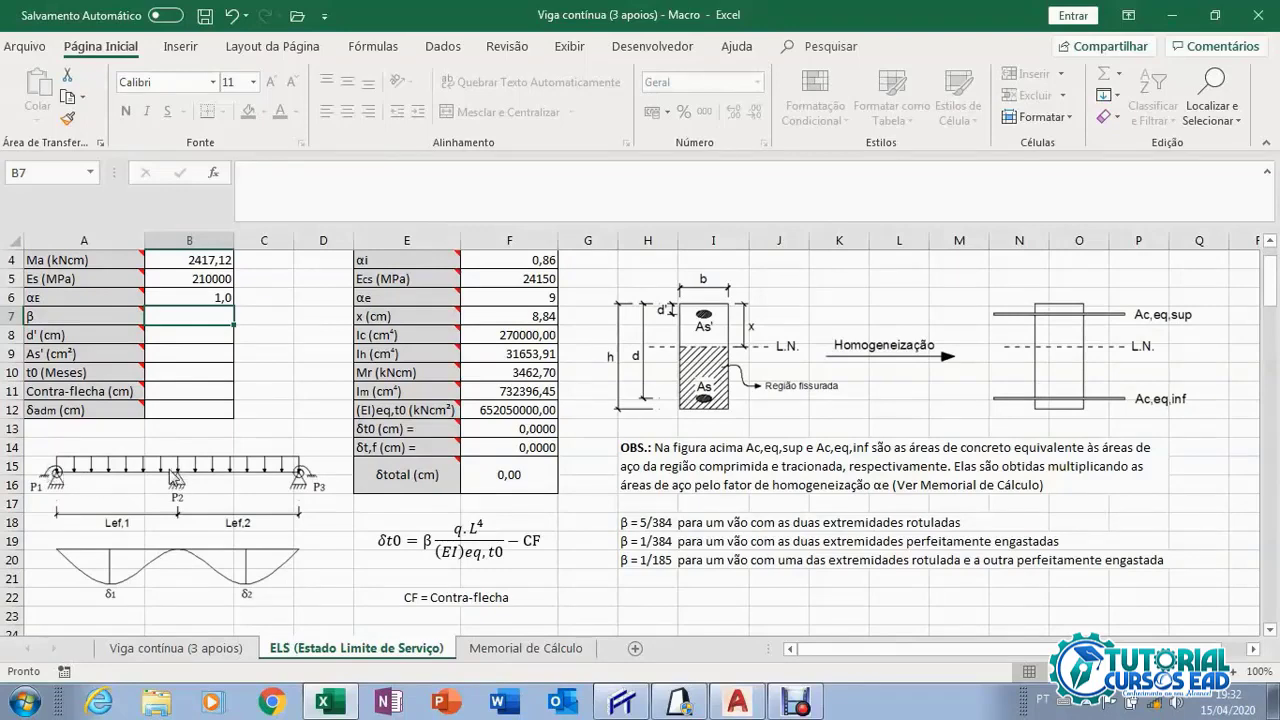
scroll(342, 466, up, 1)
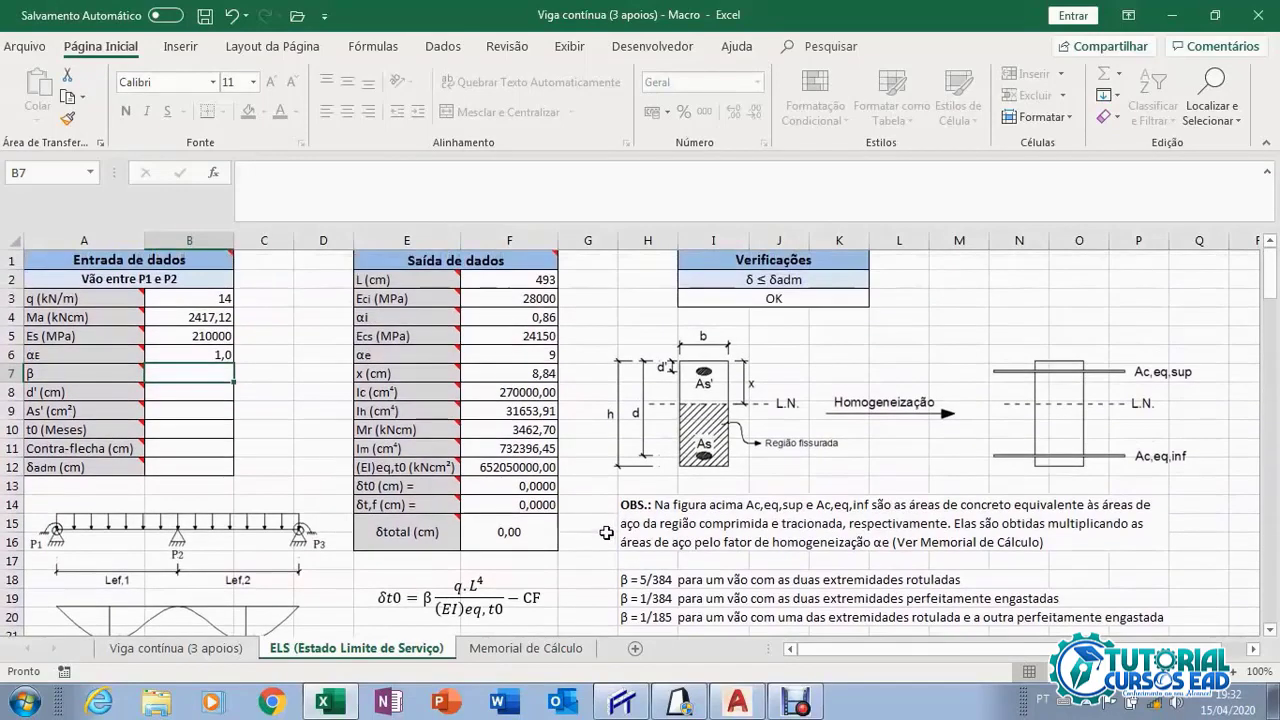
scroll(607, 532, down, 1)
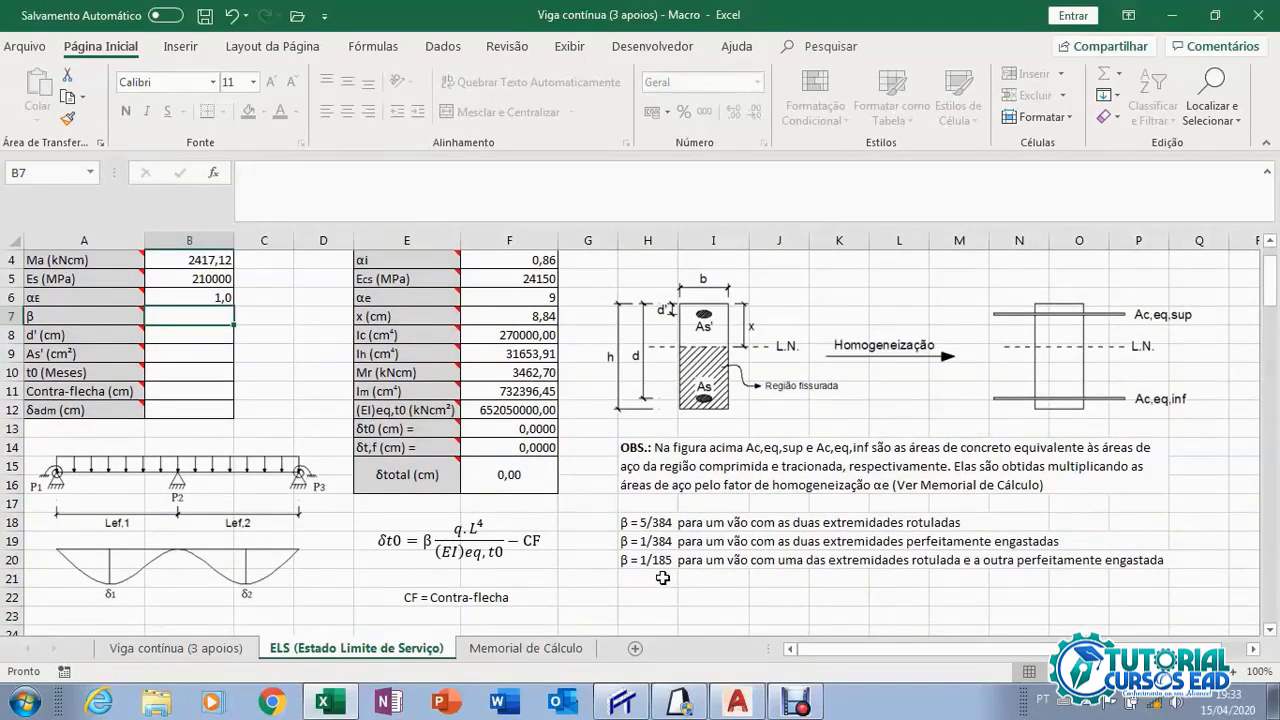
scroll(663, 578, up, 1)
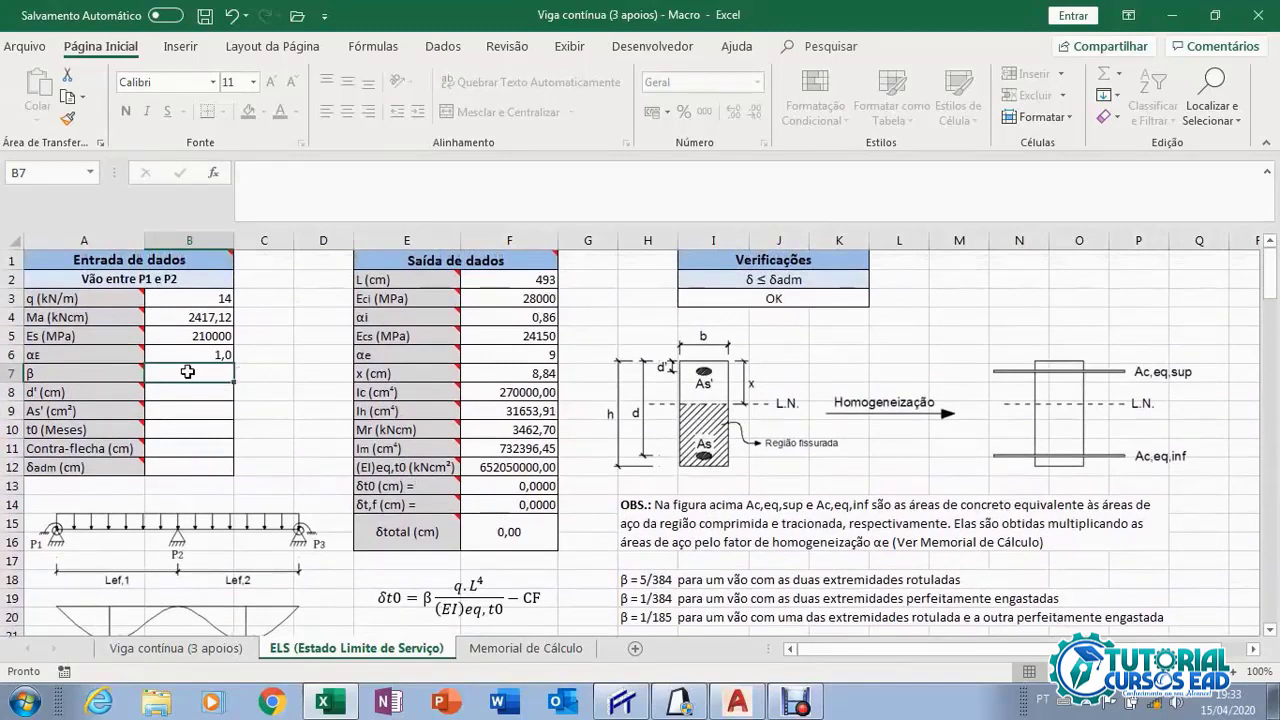
text(=1)
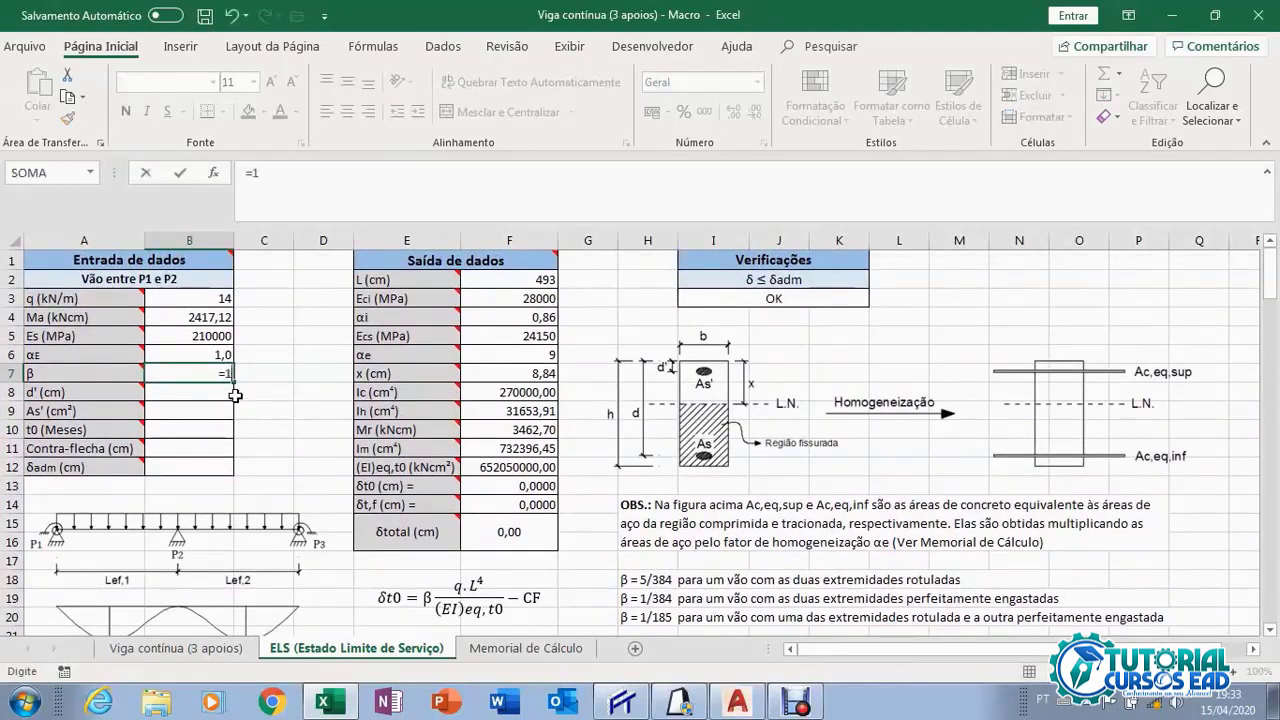
text(/185)
key(Return)
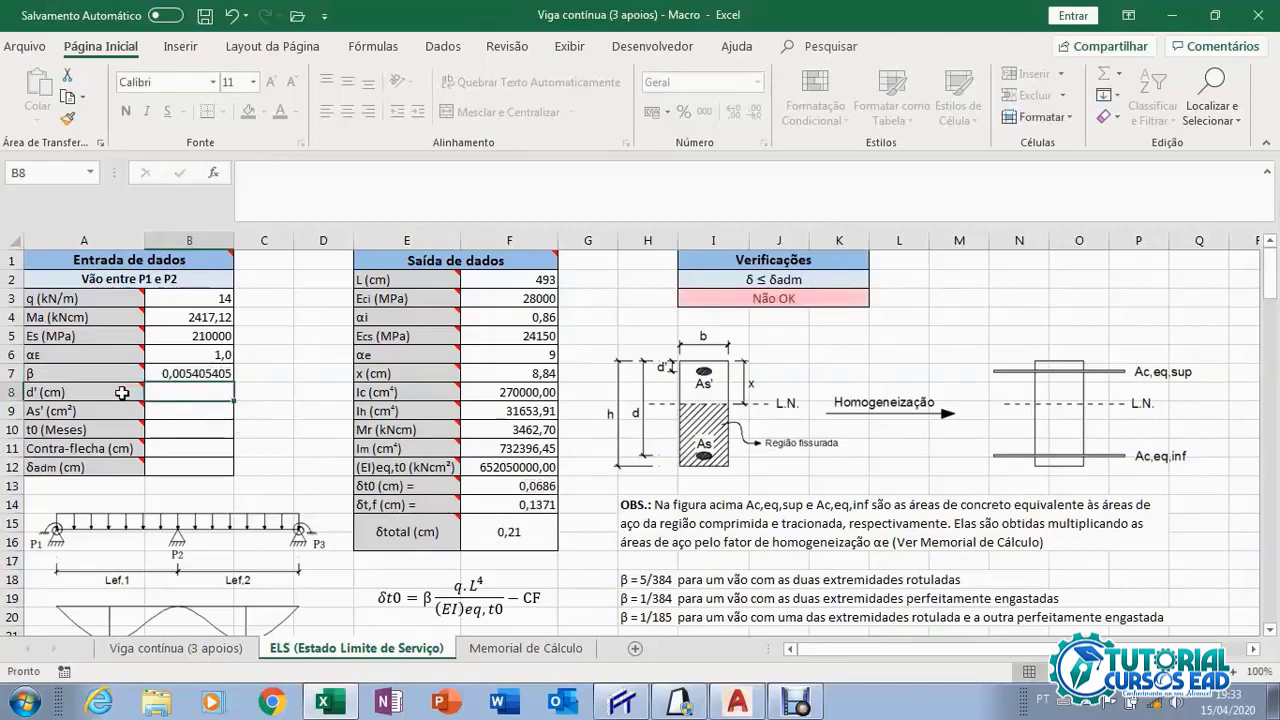
Enter the compression reinforcement distance d' as the formula =2+0,5+(1/2).
mouse_move(120, 393)
double_click(198, 390)
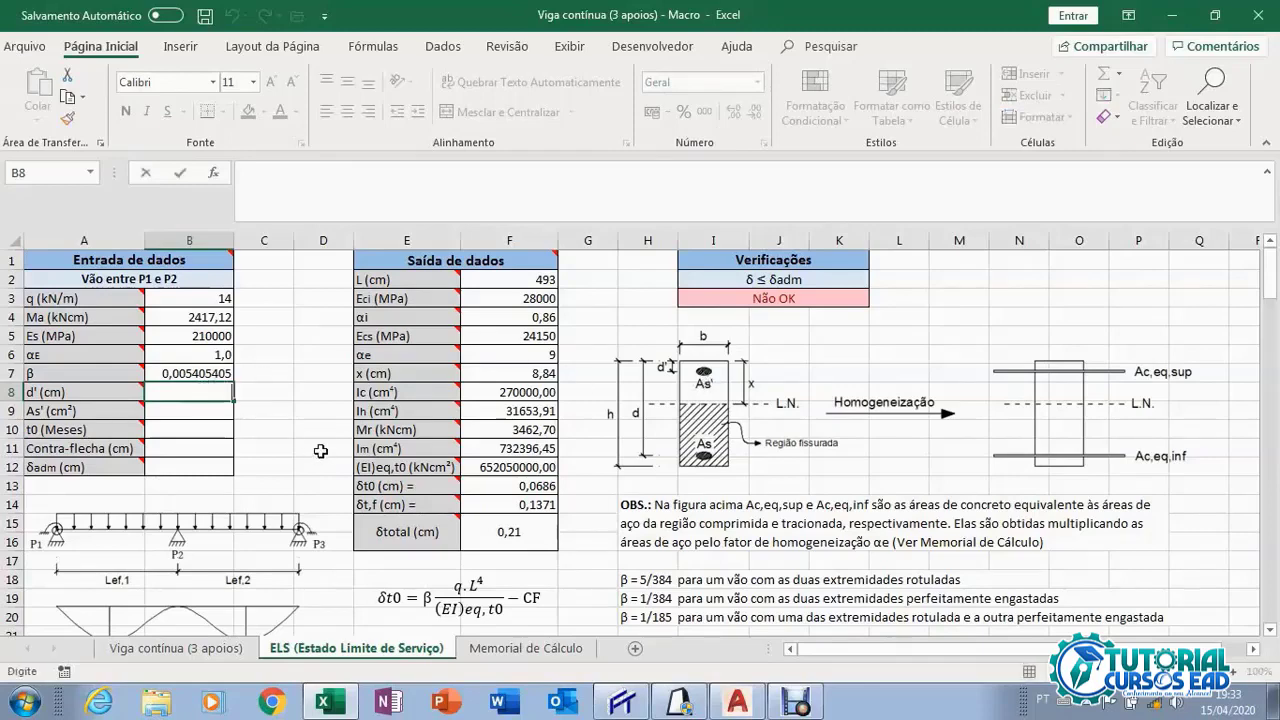
text(=2)
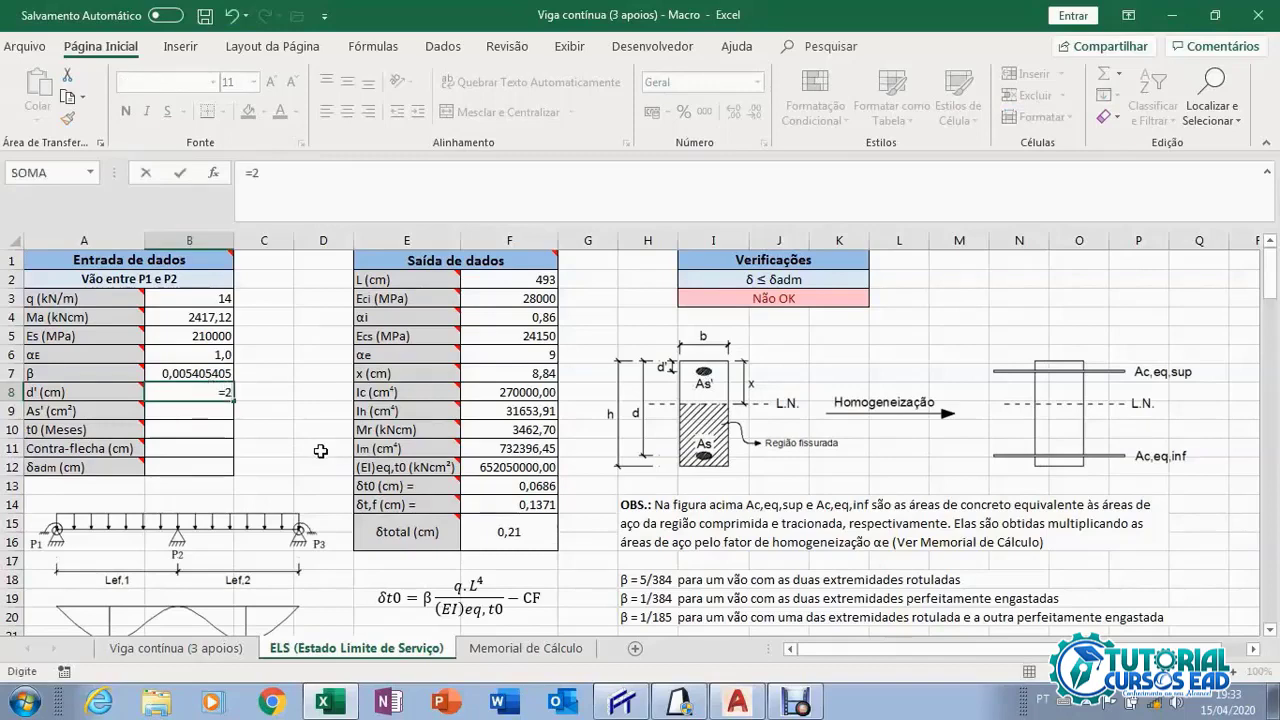
text(+0,5+(1/2)
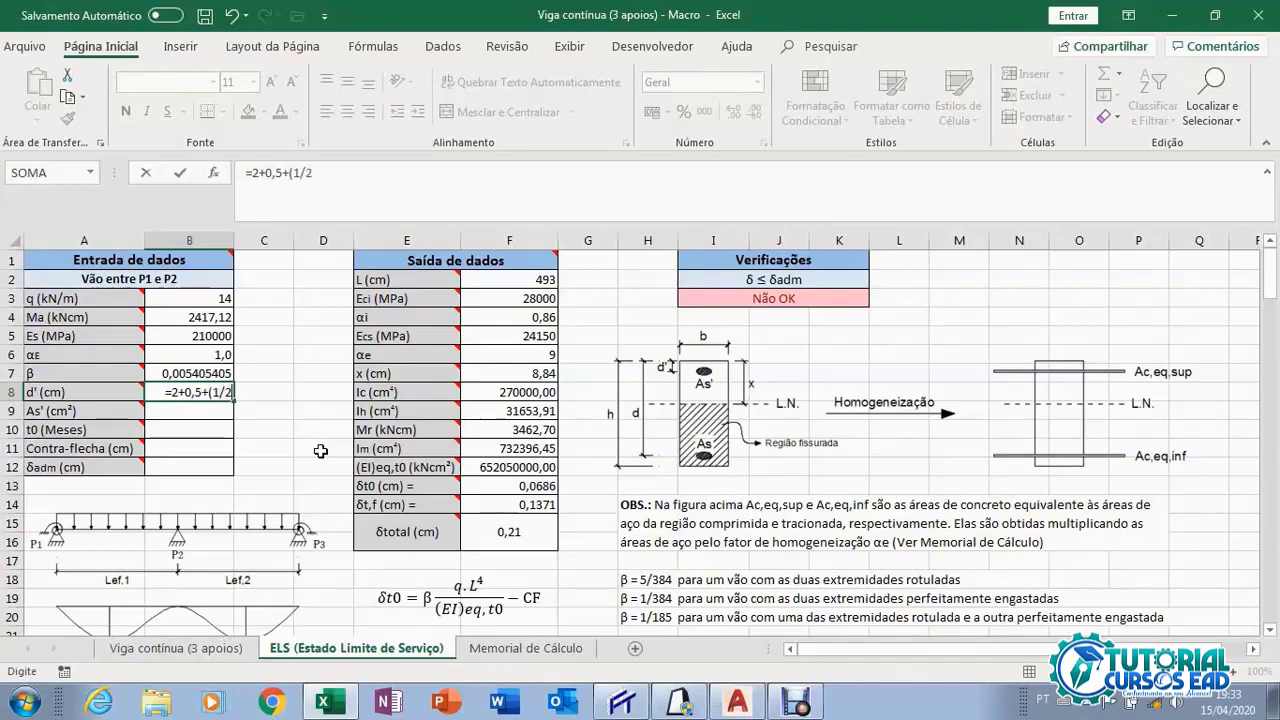
text())
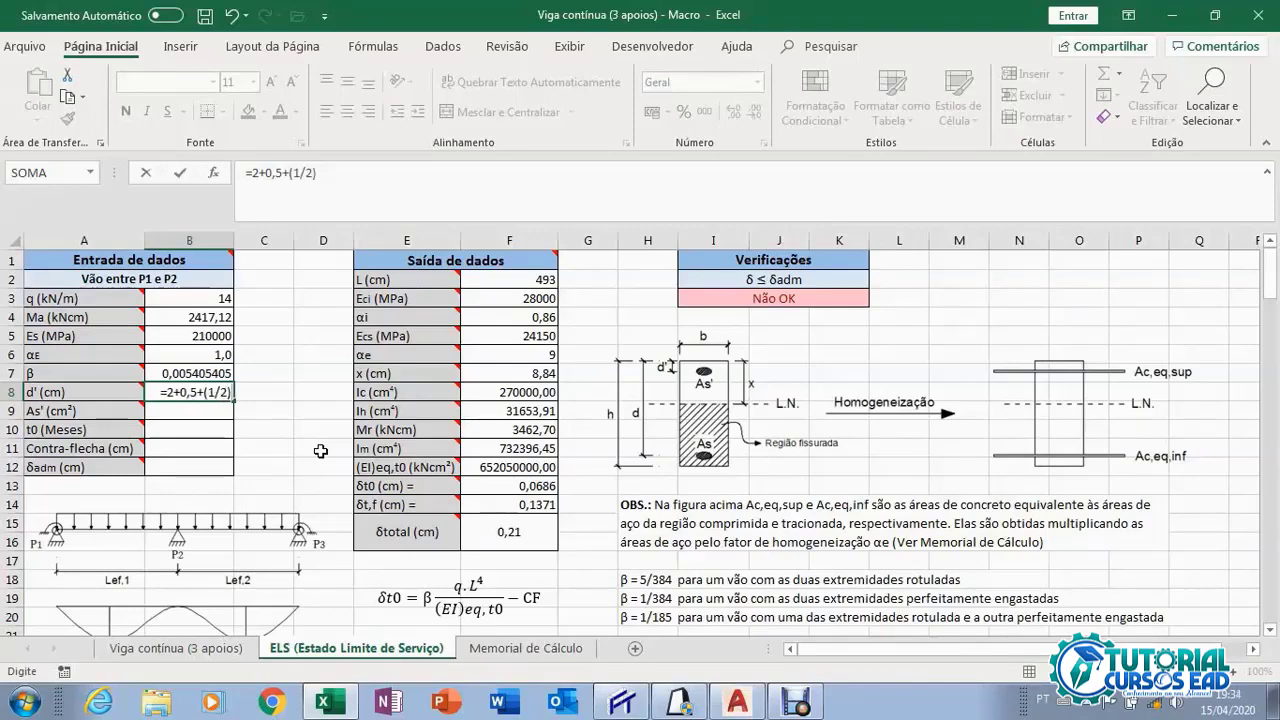
key(Return)
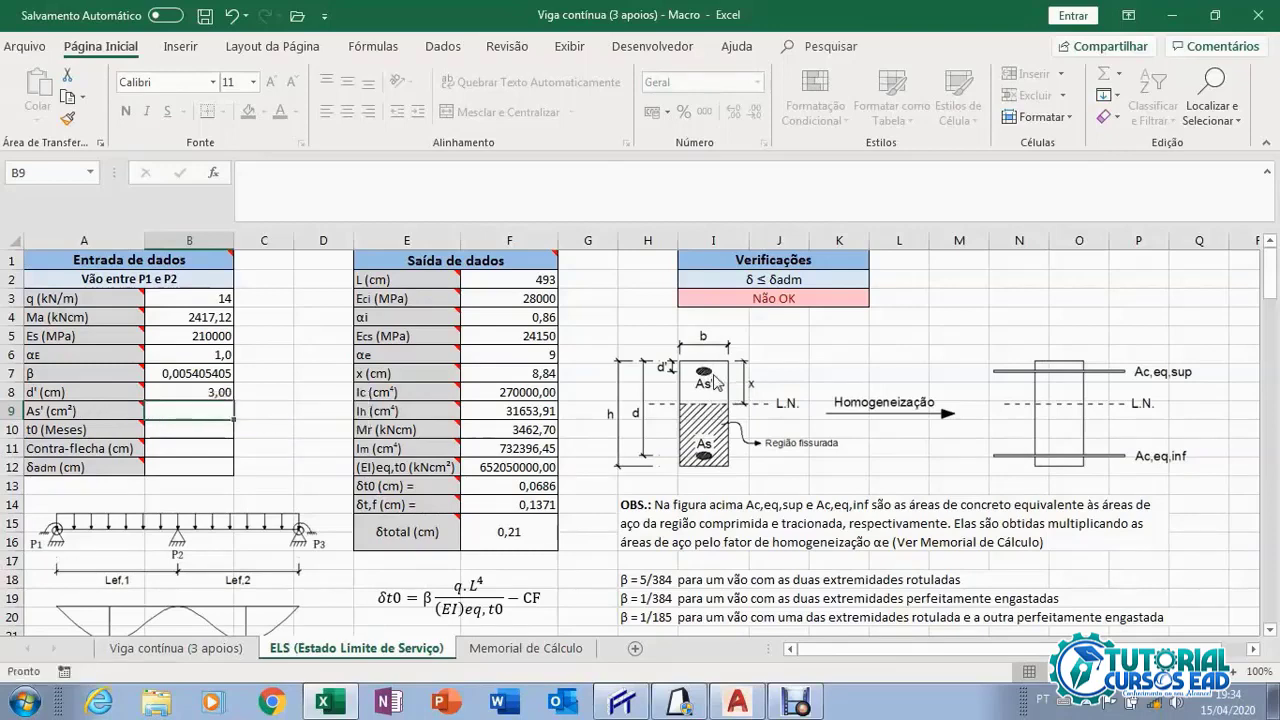
Enter the compression steel area As' as the formula =2*pi()*1*0,25.
double_click(190, 410)
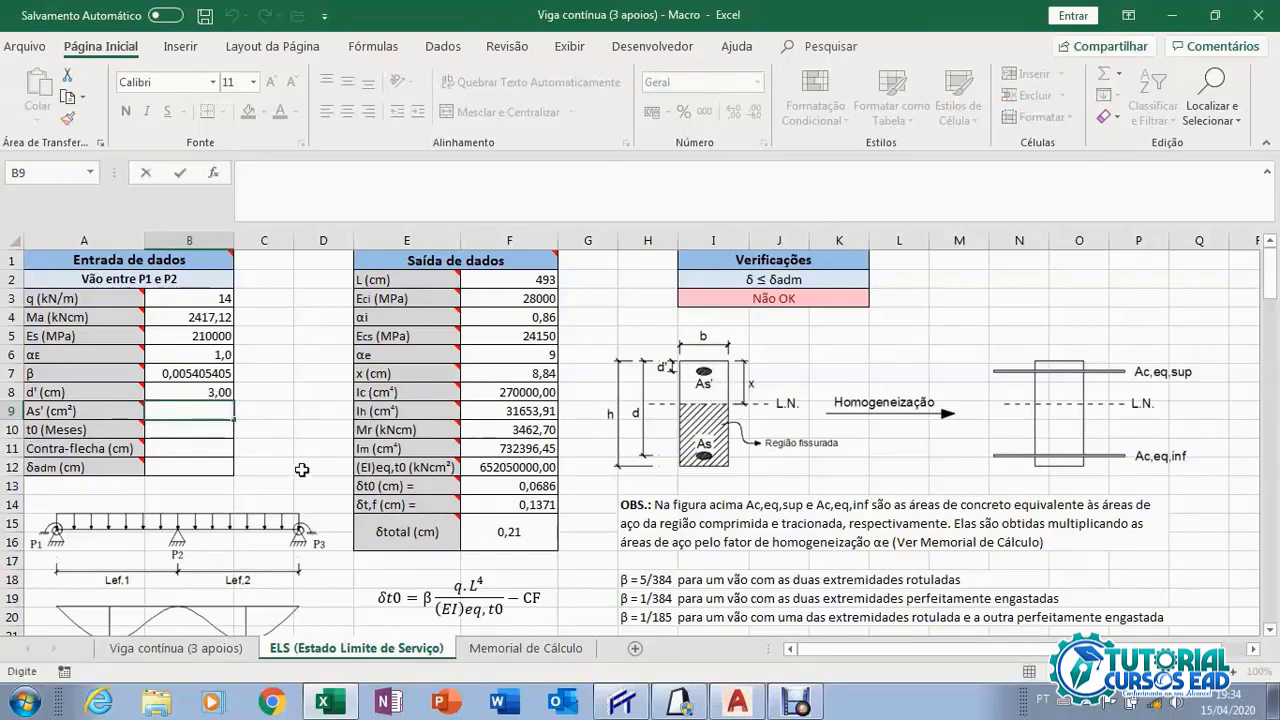
text(=)
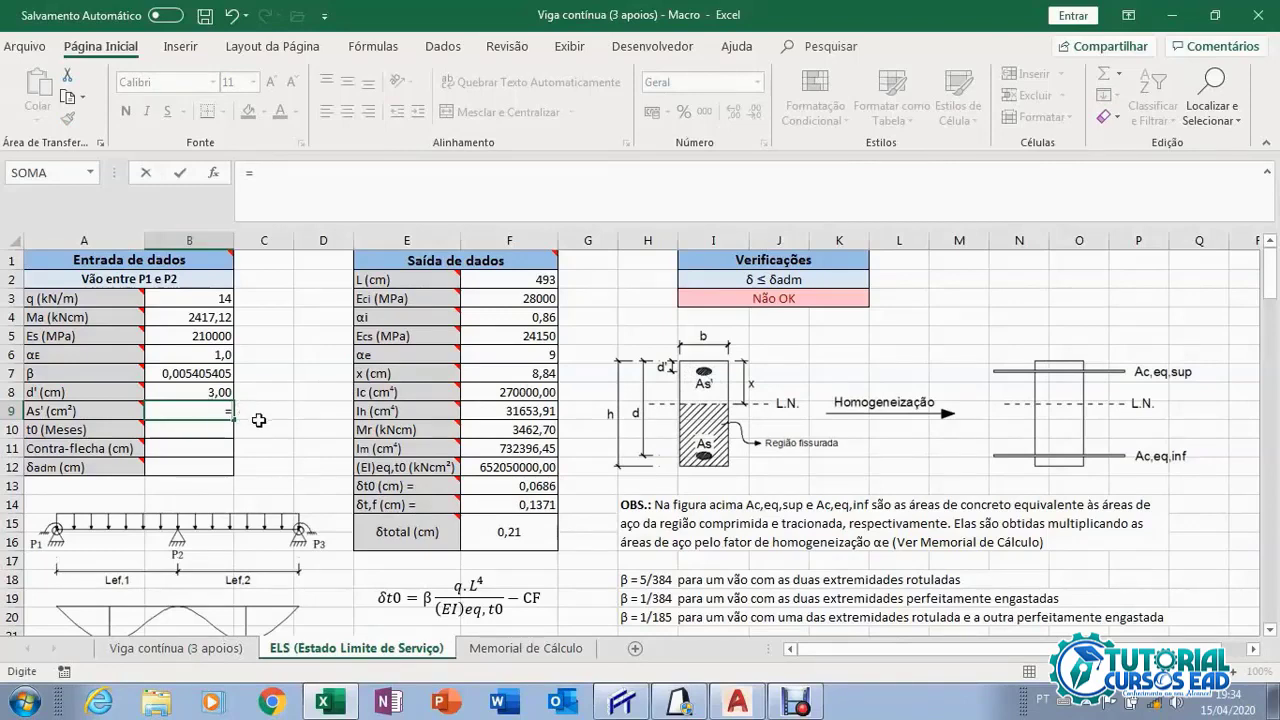
text(2)
text(*pi()*)
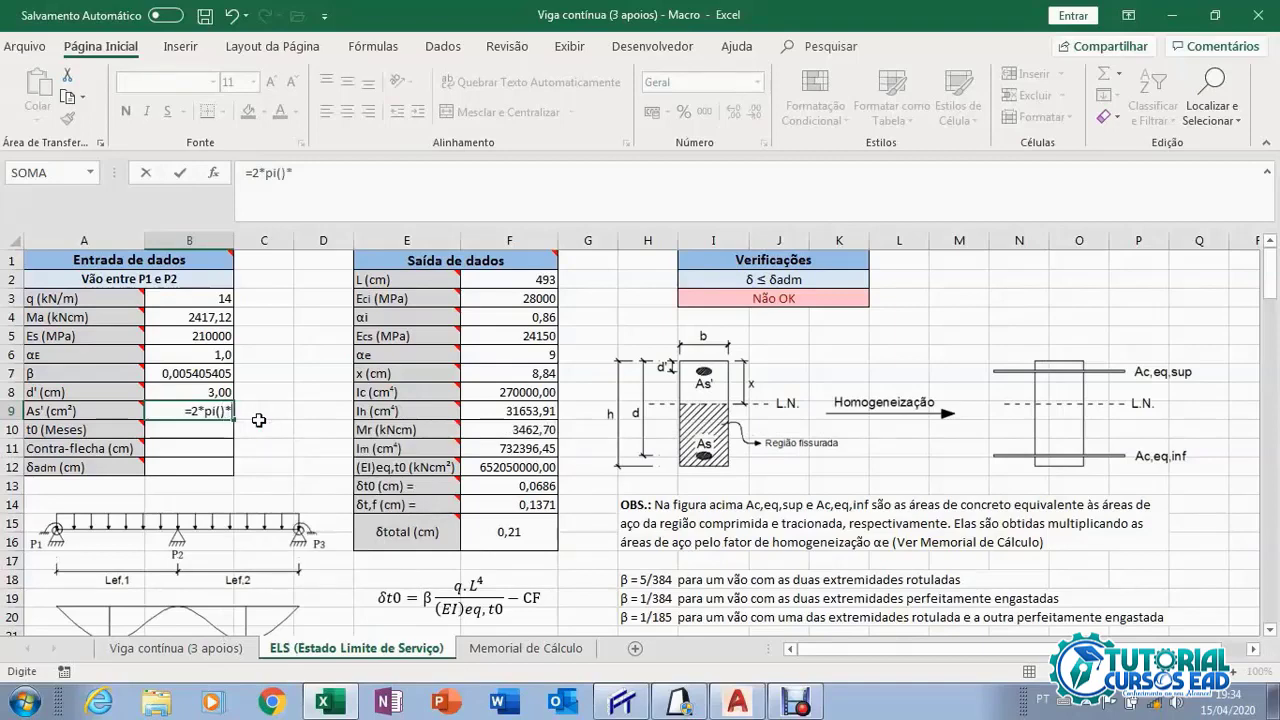
text(1*0,2)
text(5)
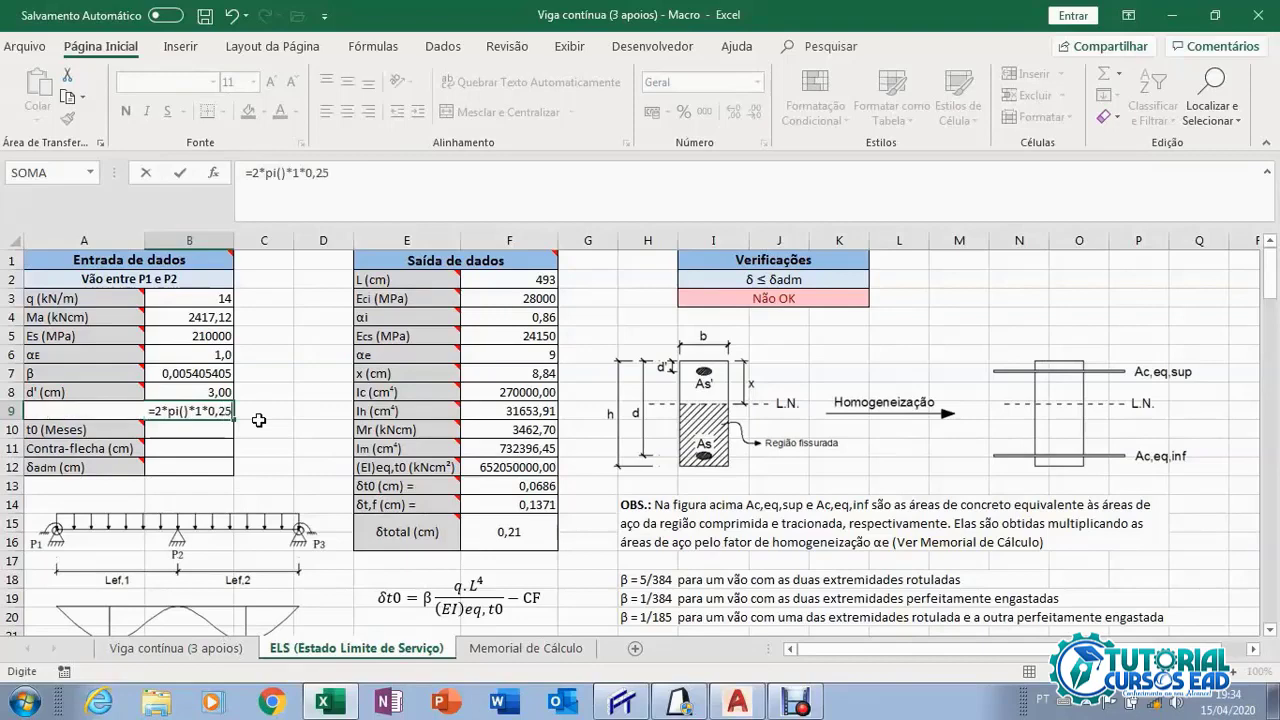
key(Return)
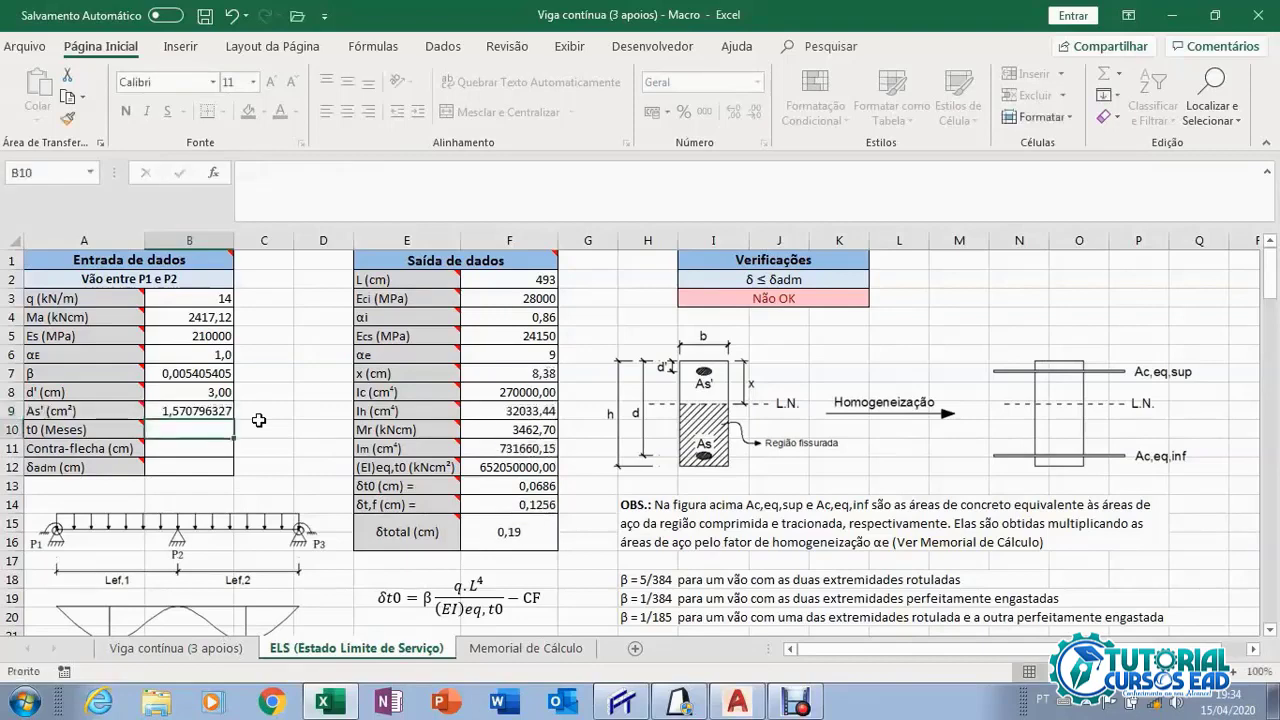
click(220, 412)
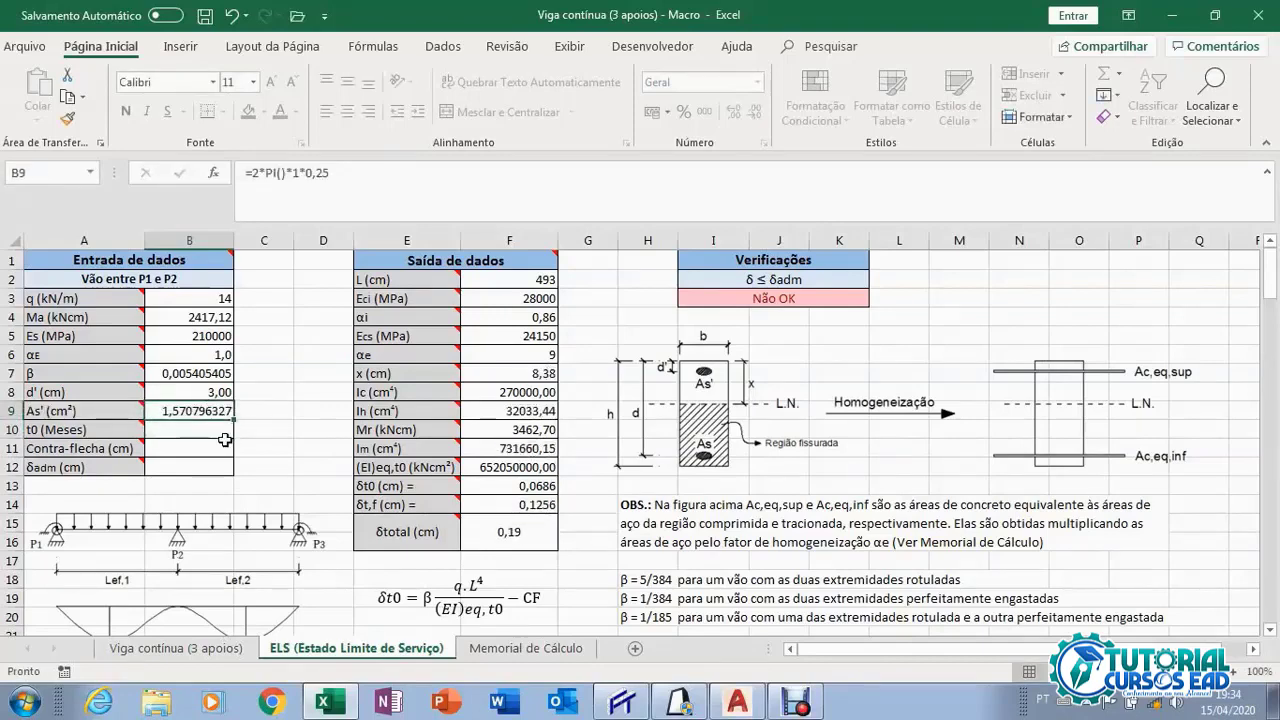
Set the period t0 between casting the beam and removing the shoring to 0,5 months.
click(194, 436)
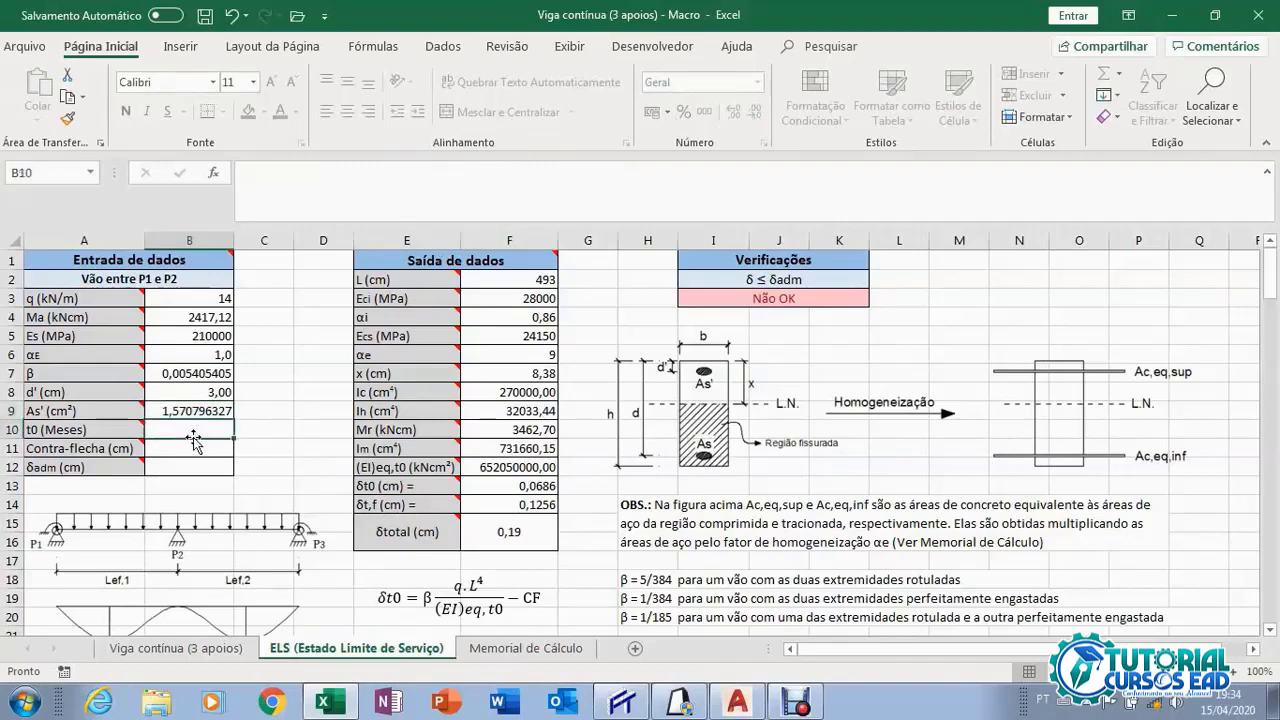
click(200, 415)
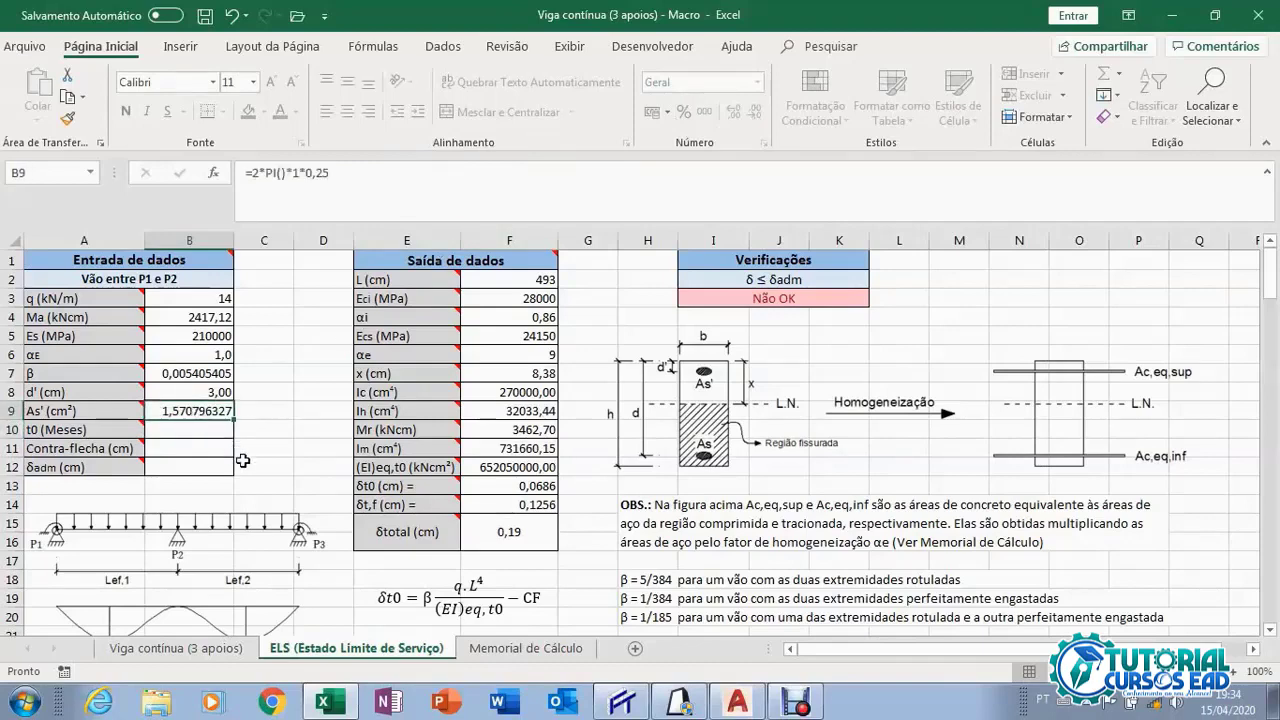
click(180, 430)
mouse_move(119, 434)
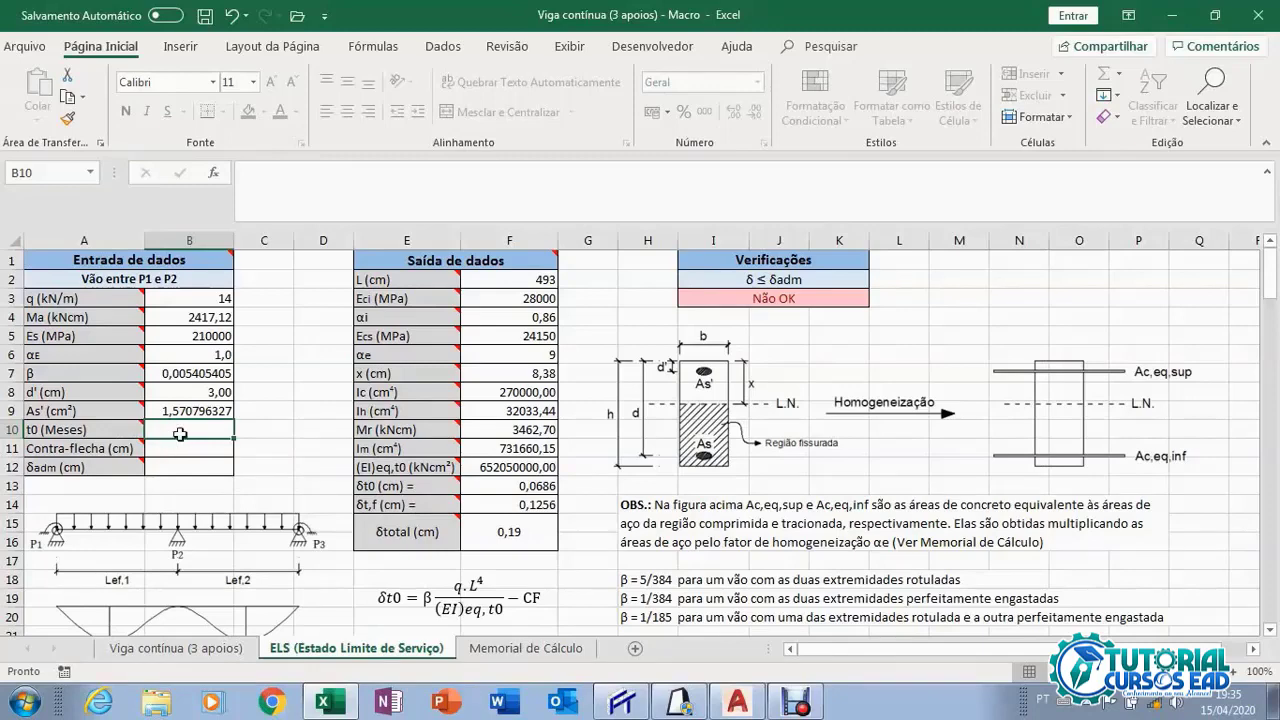
text(0)
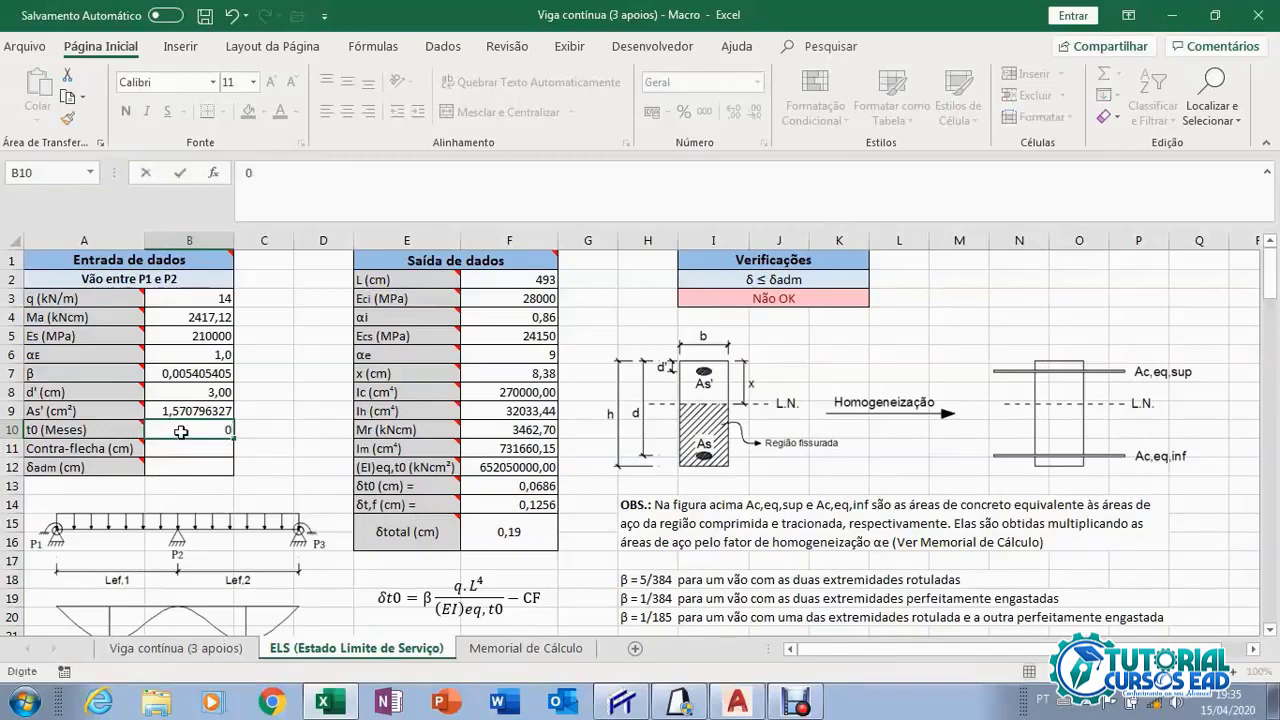
text(,5)
key(Return)
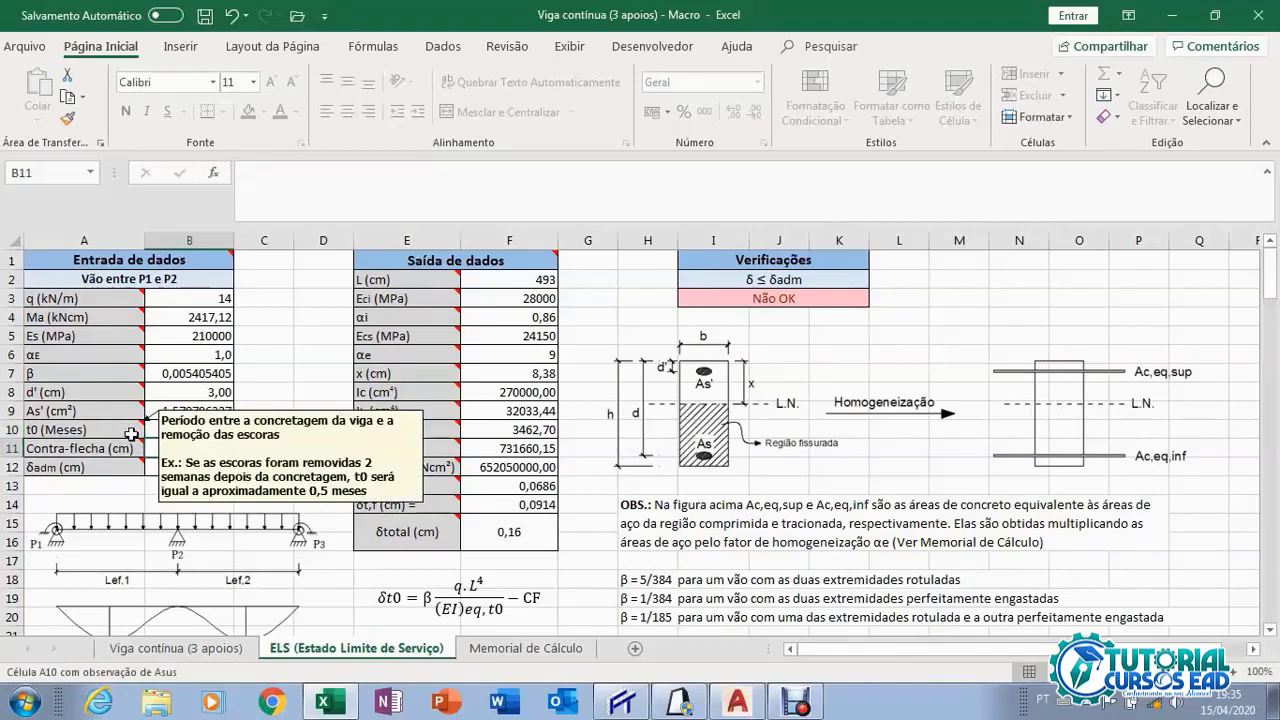
Set the precamber (Contra-flecha) to 0 cm in the deflection input data.
scroll(168, 446, down, 1)
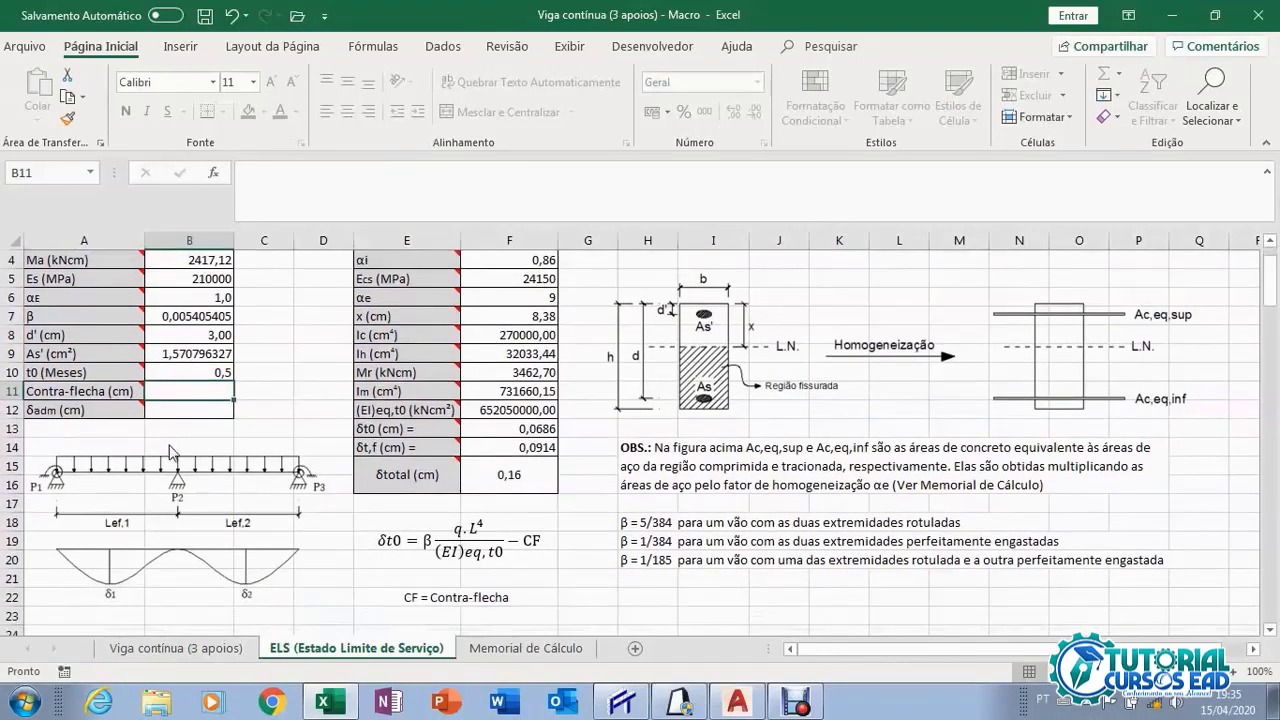
mouse_move(118, 390)
text(0)
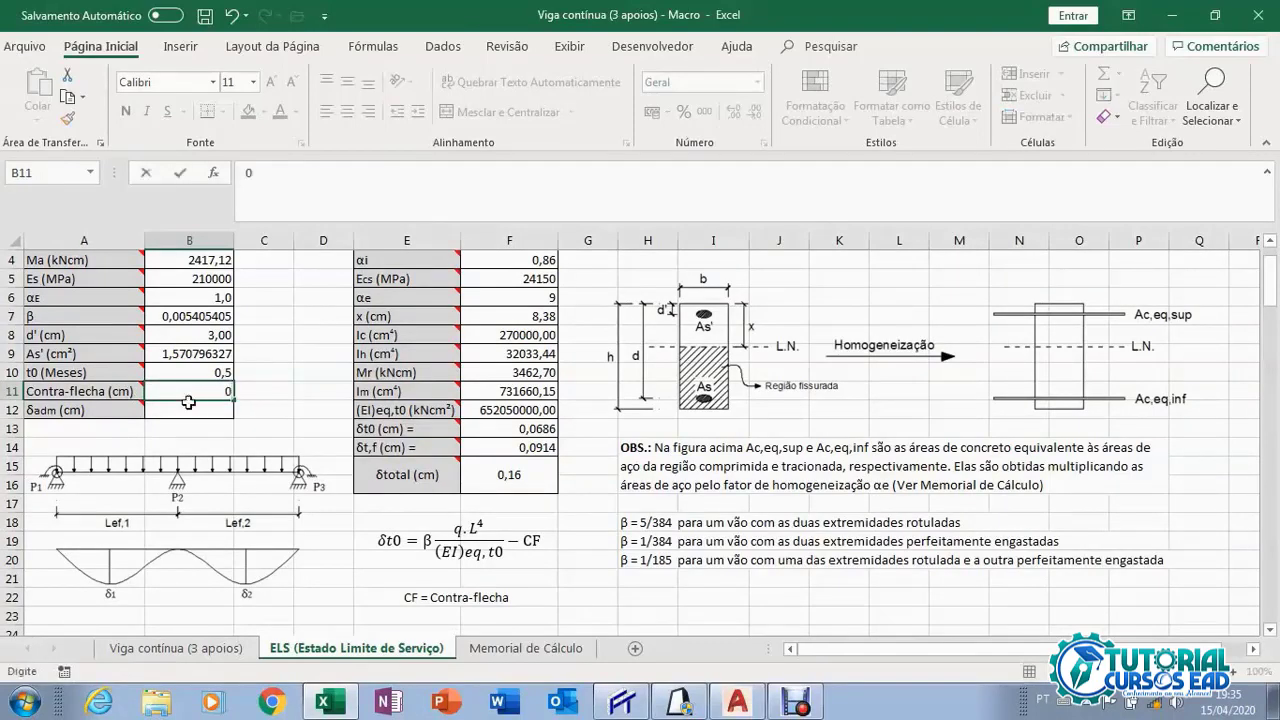
key(Return)
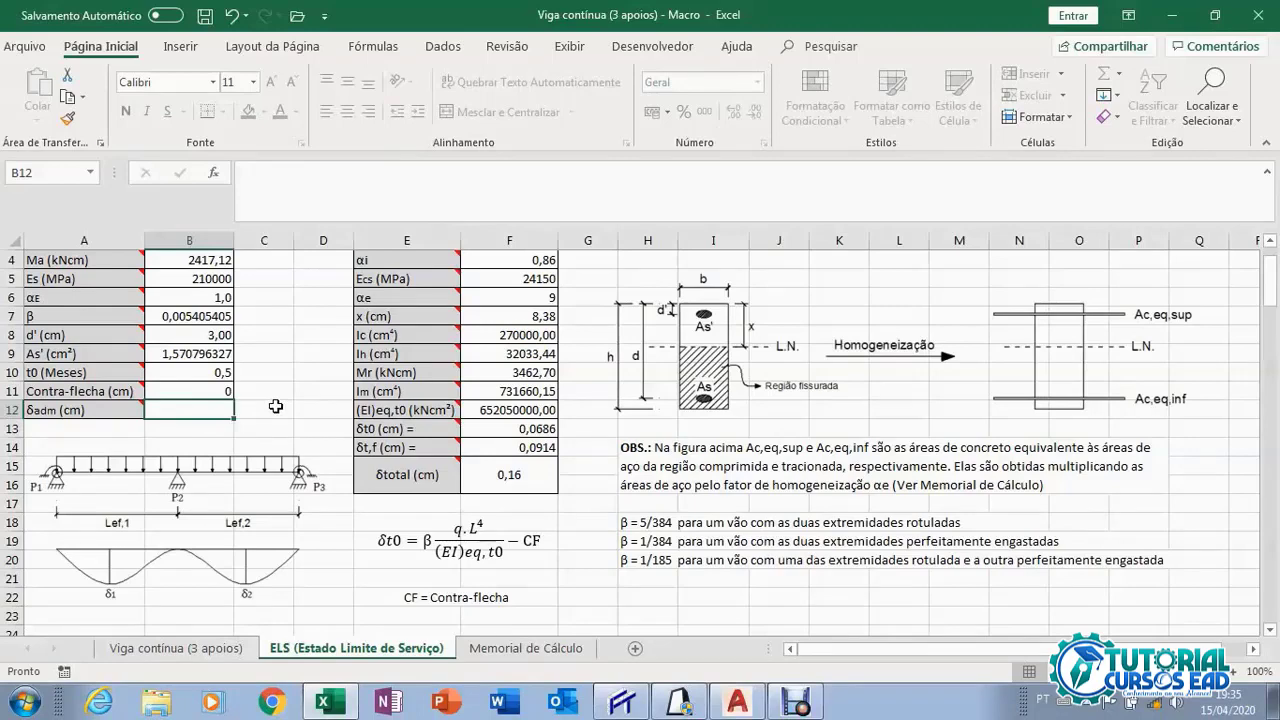
Look up the effective span in the beam sheet and enter the allowable deflection δadm as the formula =493/250.
click(212, 650)
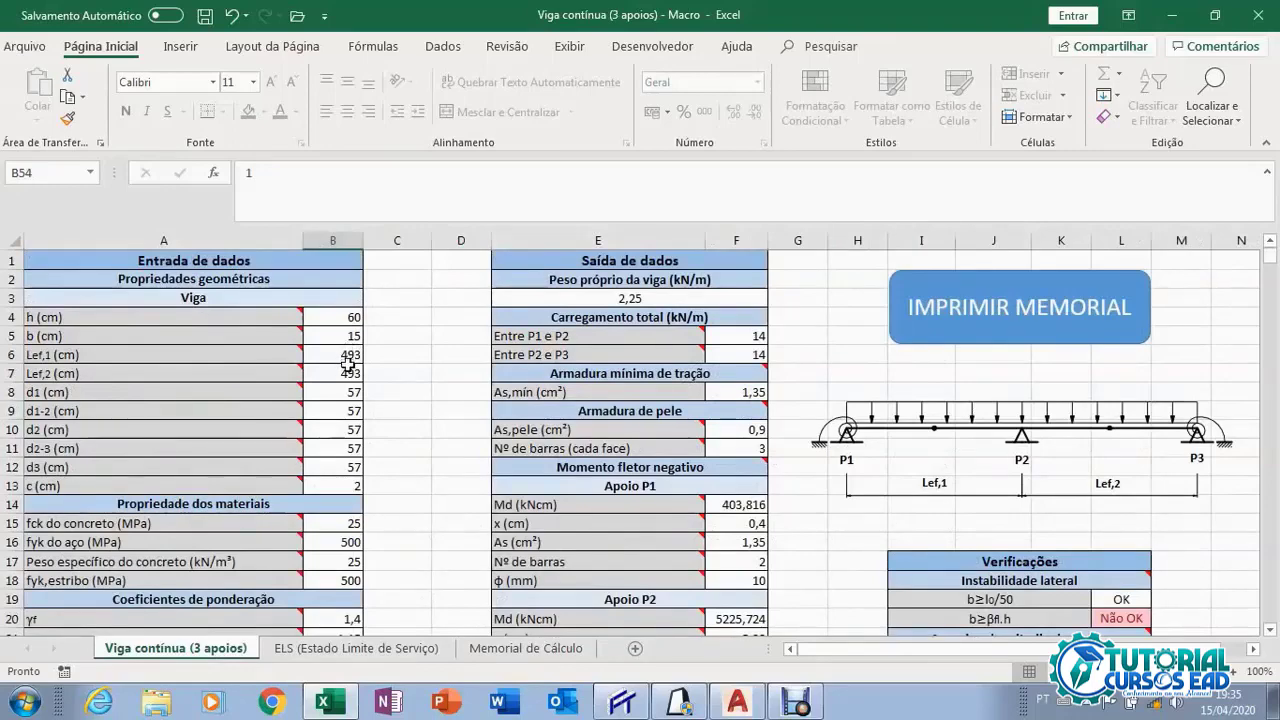
click(376, 648)
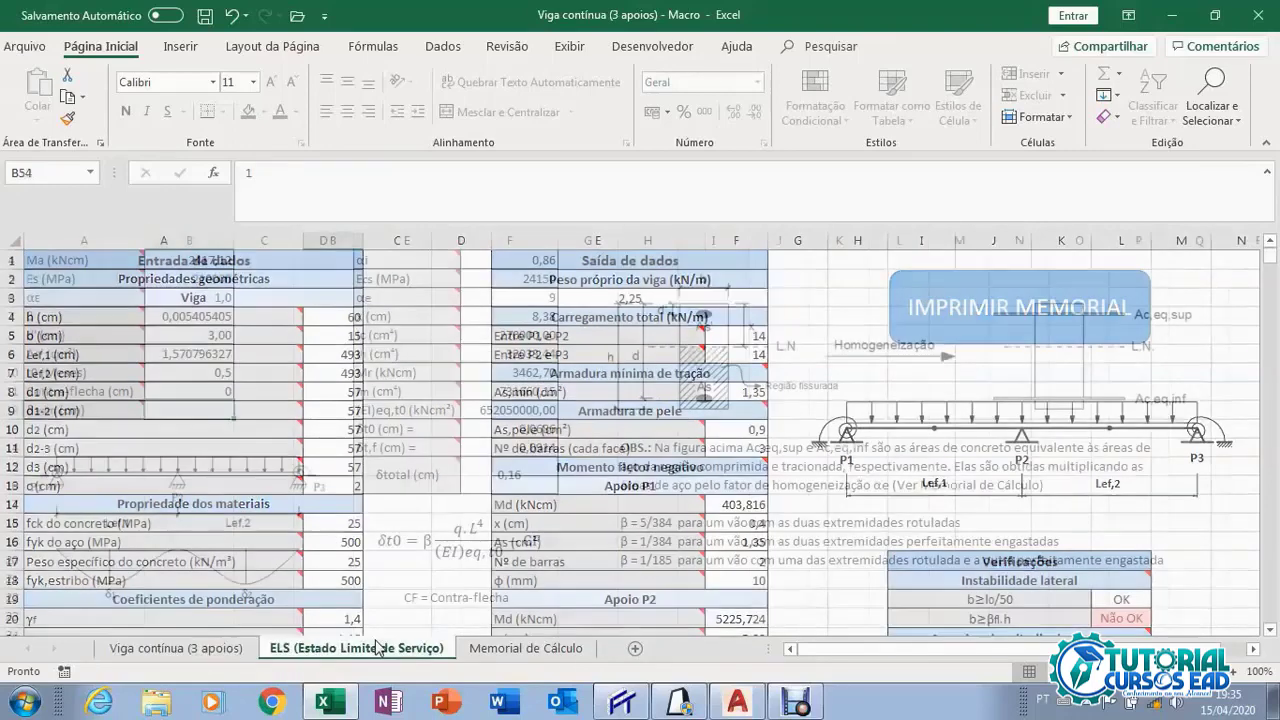
text(=)
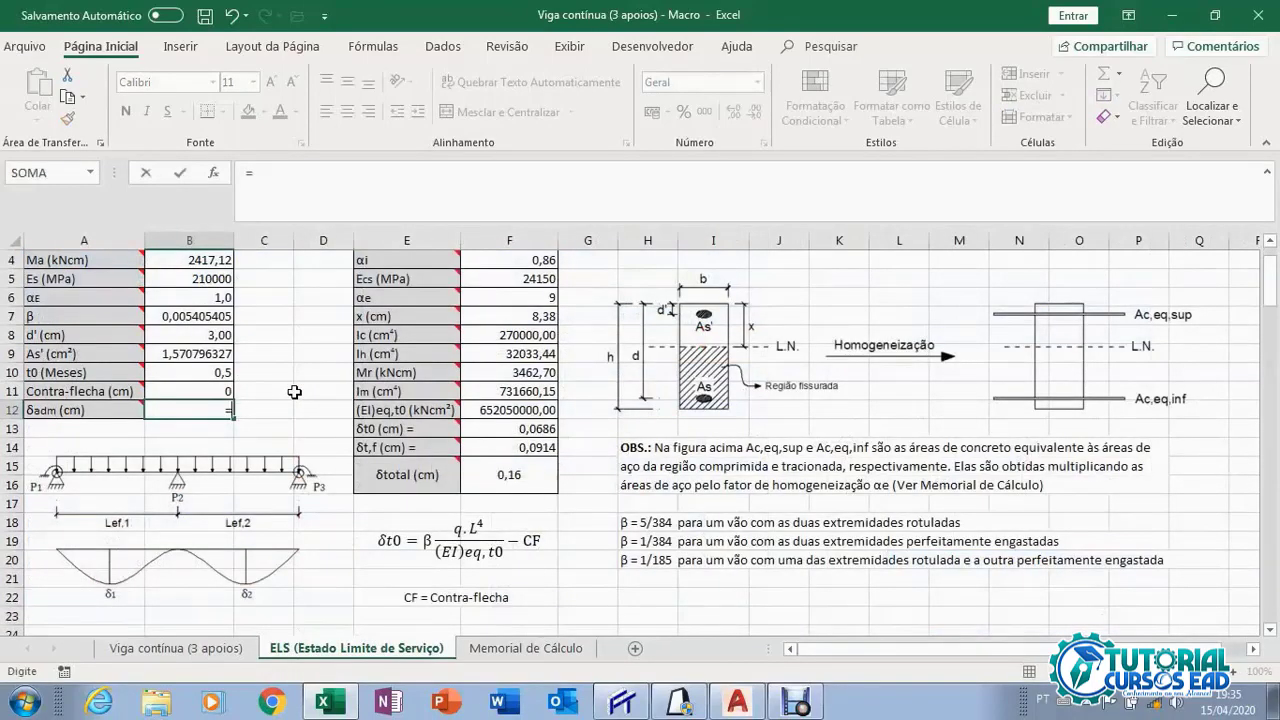
text(493/250)
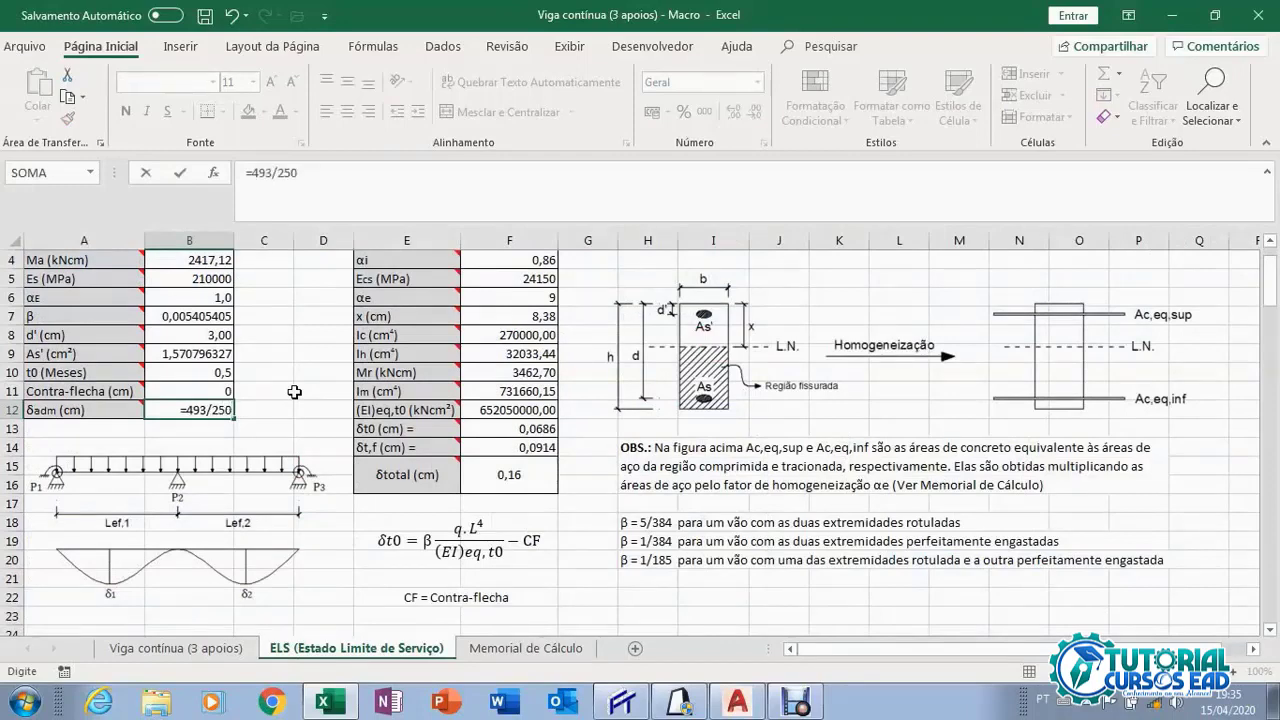
key(Return)
scroll(294, 391, up, 1)
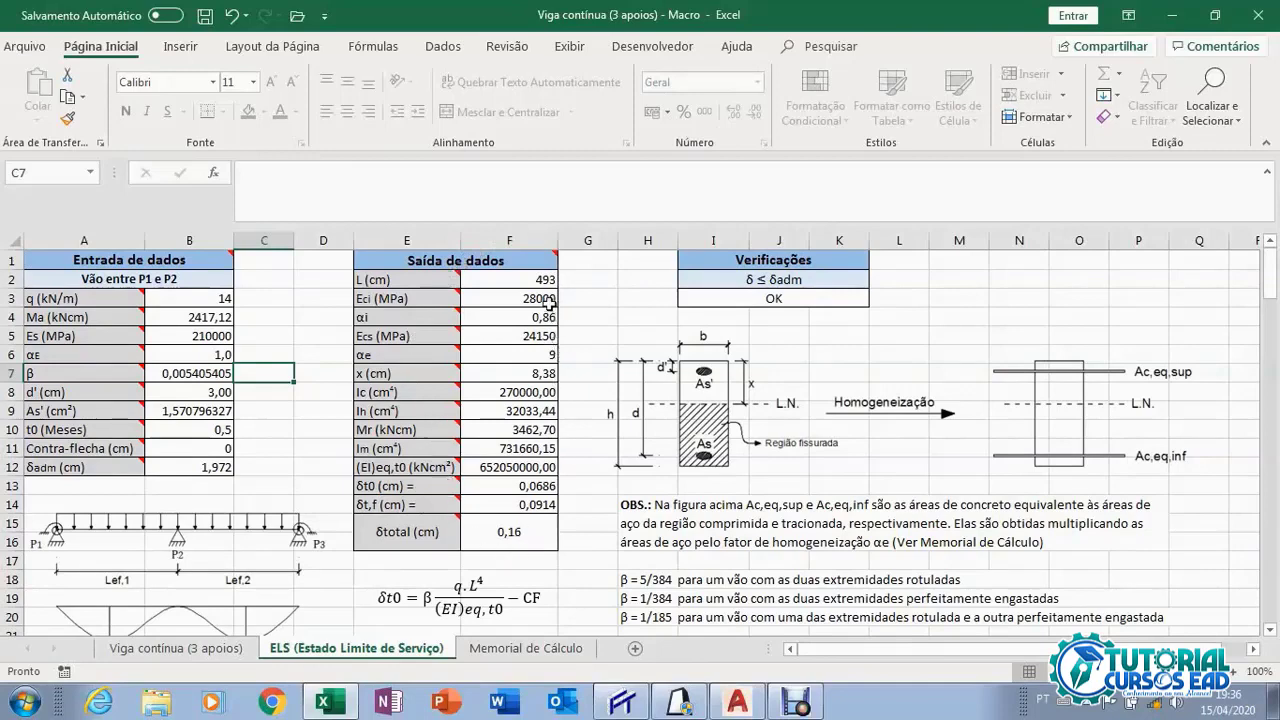
Switch the analysed span to Vão entre P2 e P3 and back to P1 e P2, and check the effective spans in the beam sheet.
mouse_move(440, 277)
click(207, 289)
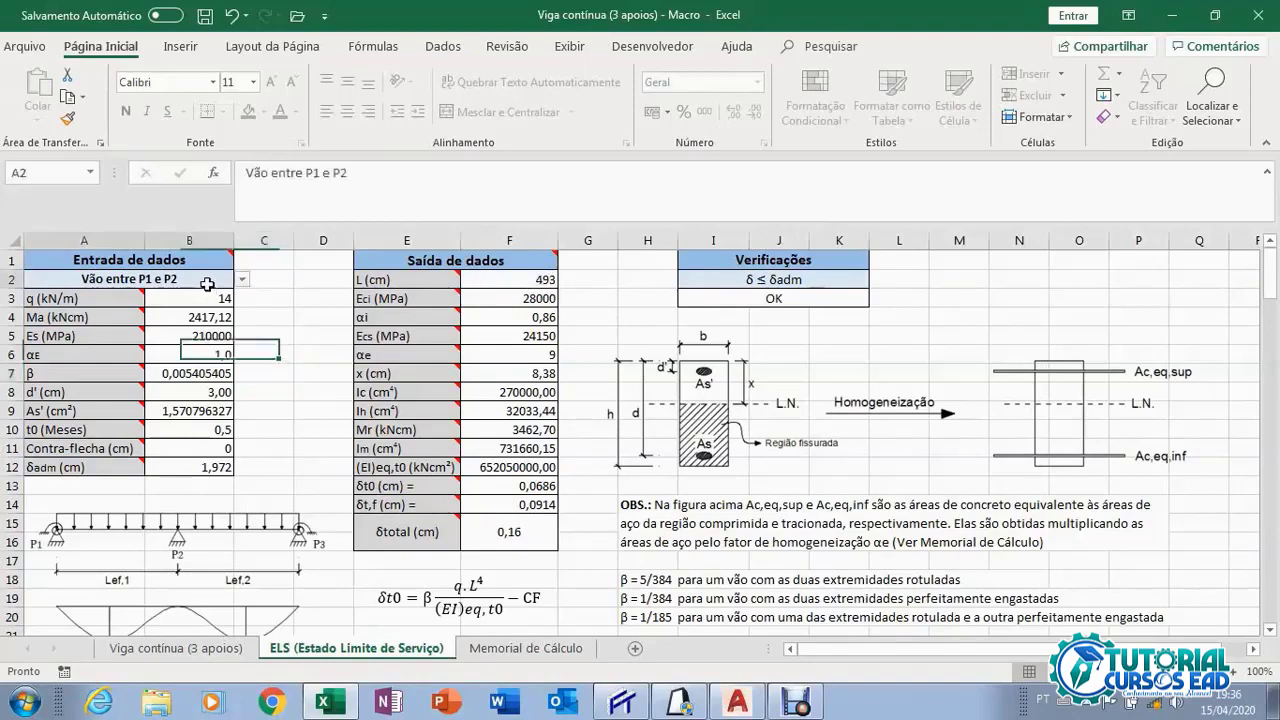
click(245, 284)
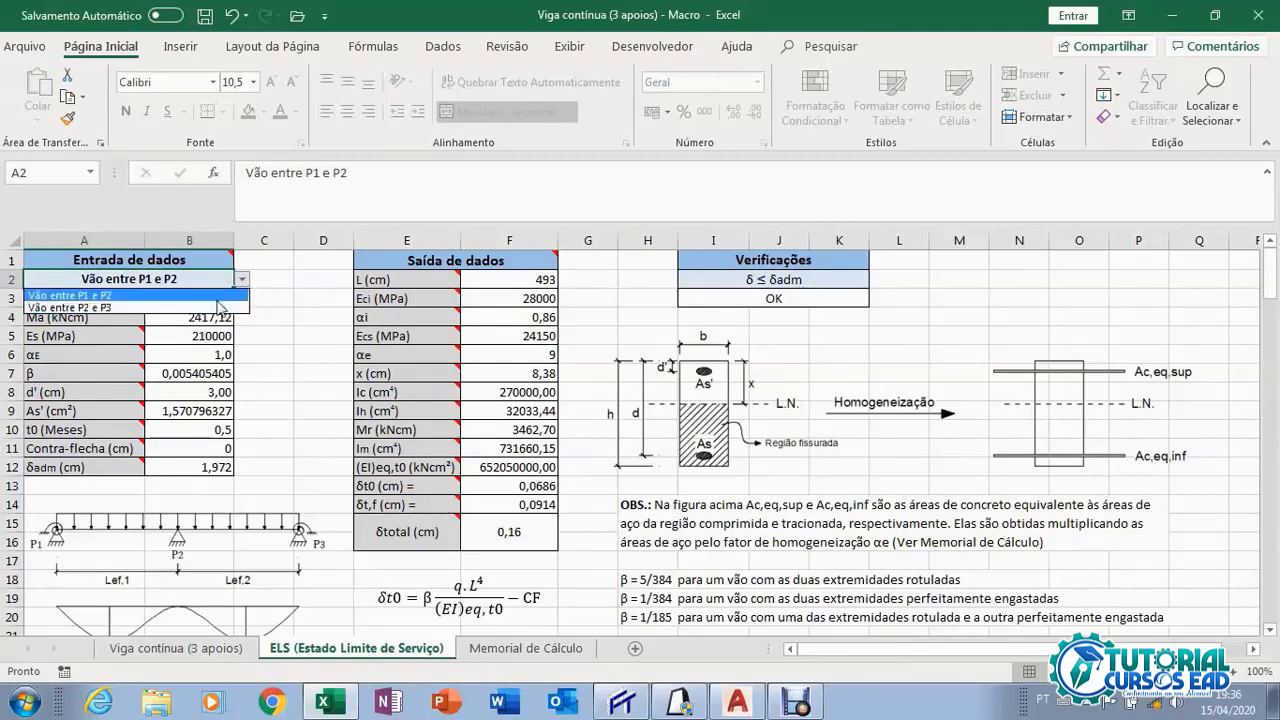
click(202, 309)
click(241, 281)
click(202, 297)
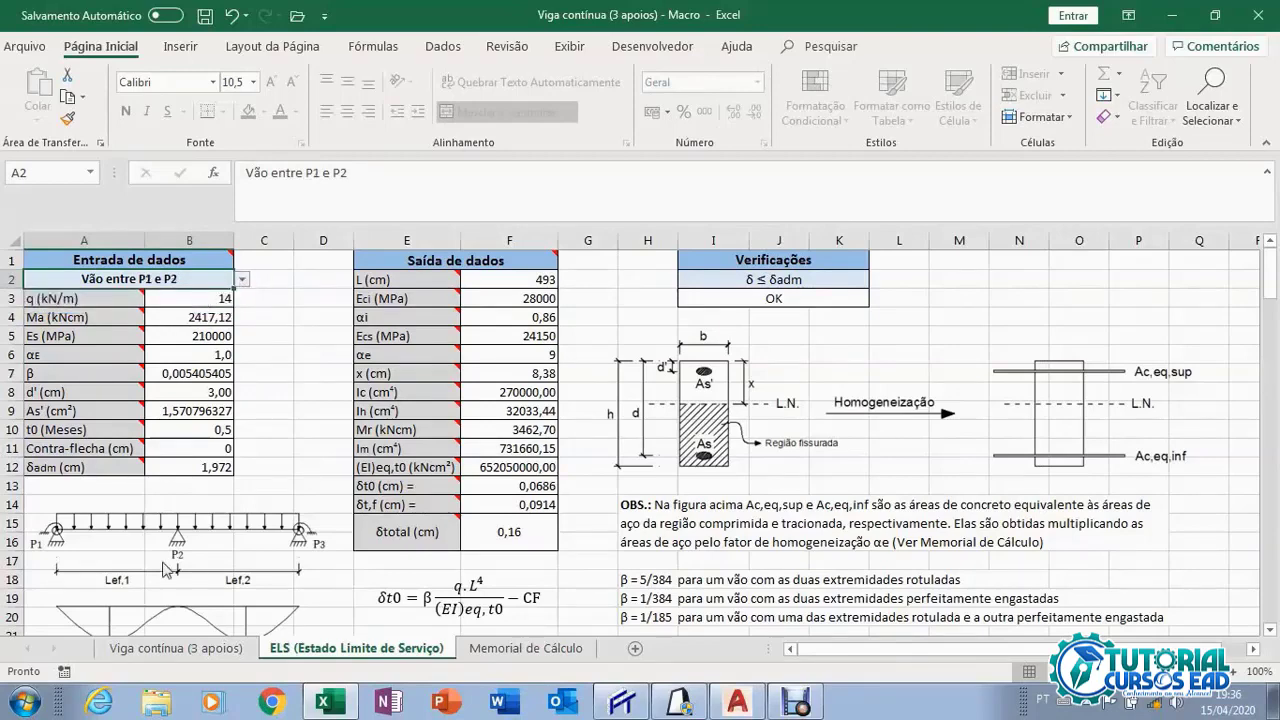
click(172, 652)
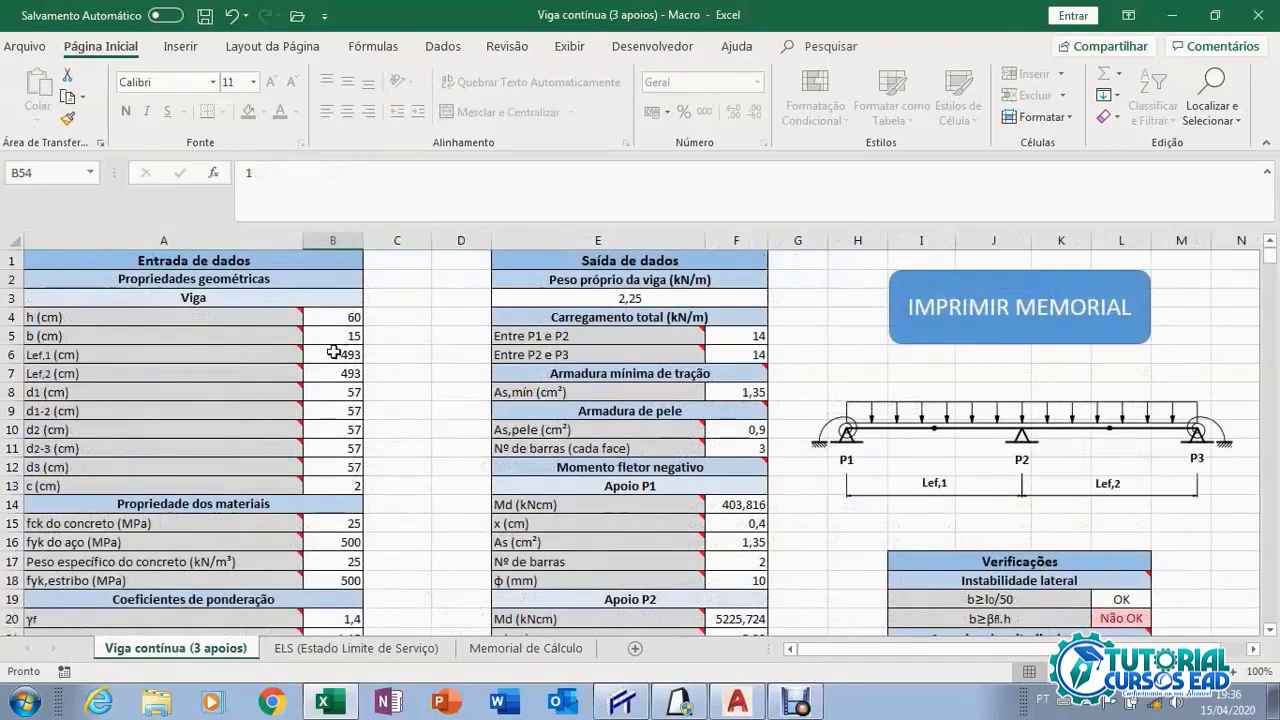
click(362, 652)
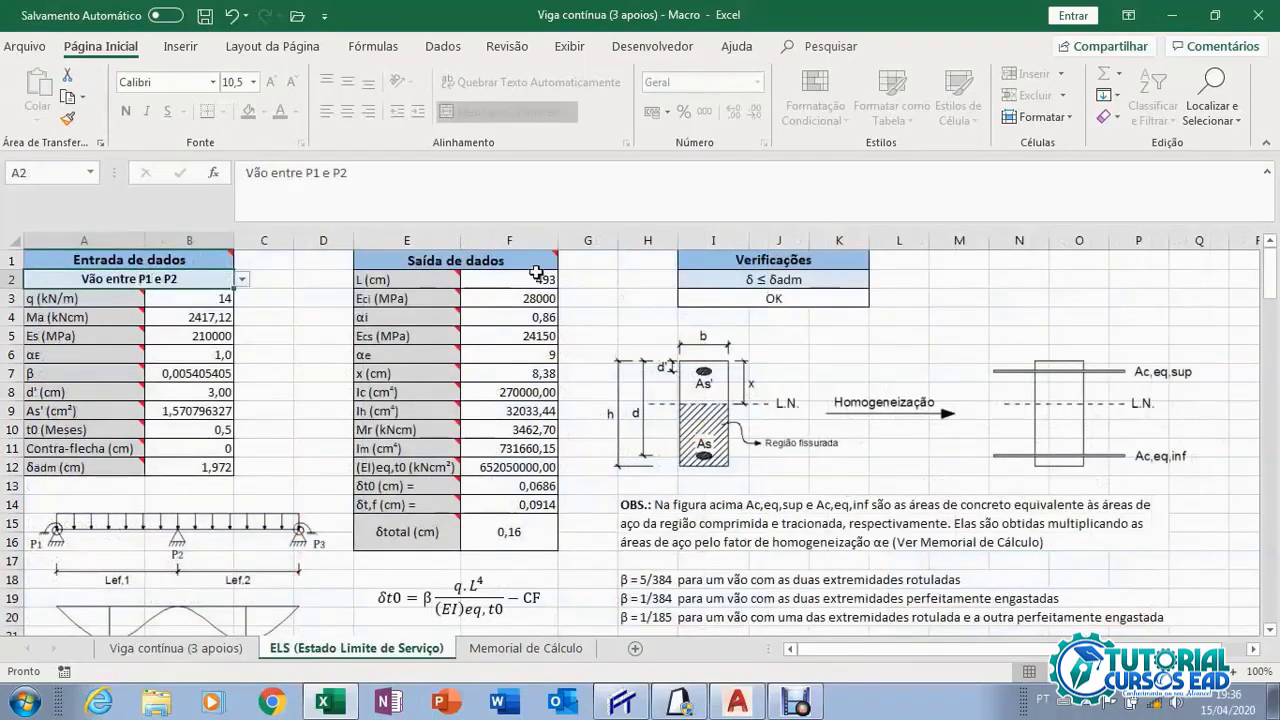
Alternate the analysed span between P2-P3 and P1-P2 to compare the output data, ending on Vão entre P1 e P2.
click(244, 282)
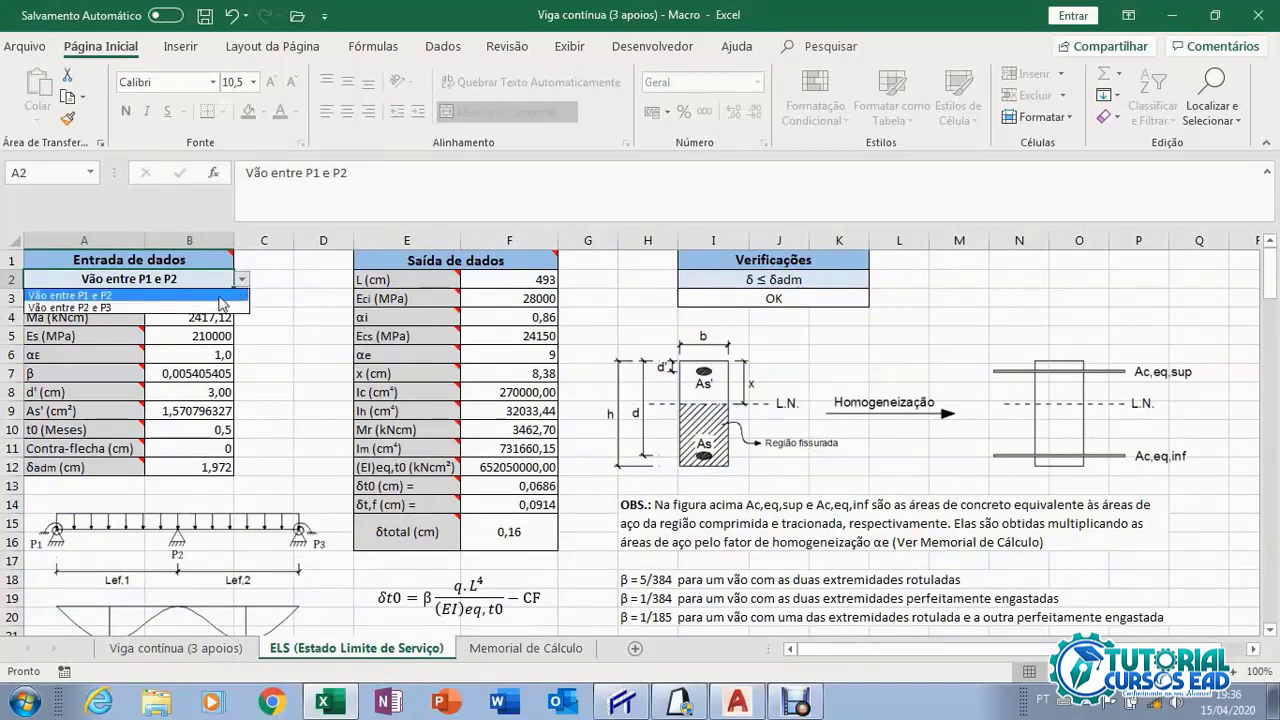
click(207, 311)
click(243, 282)
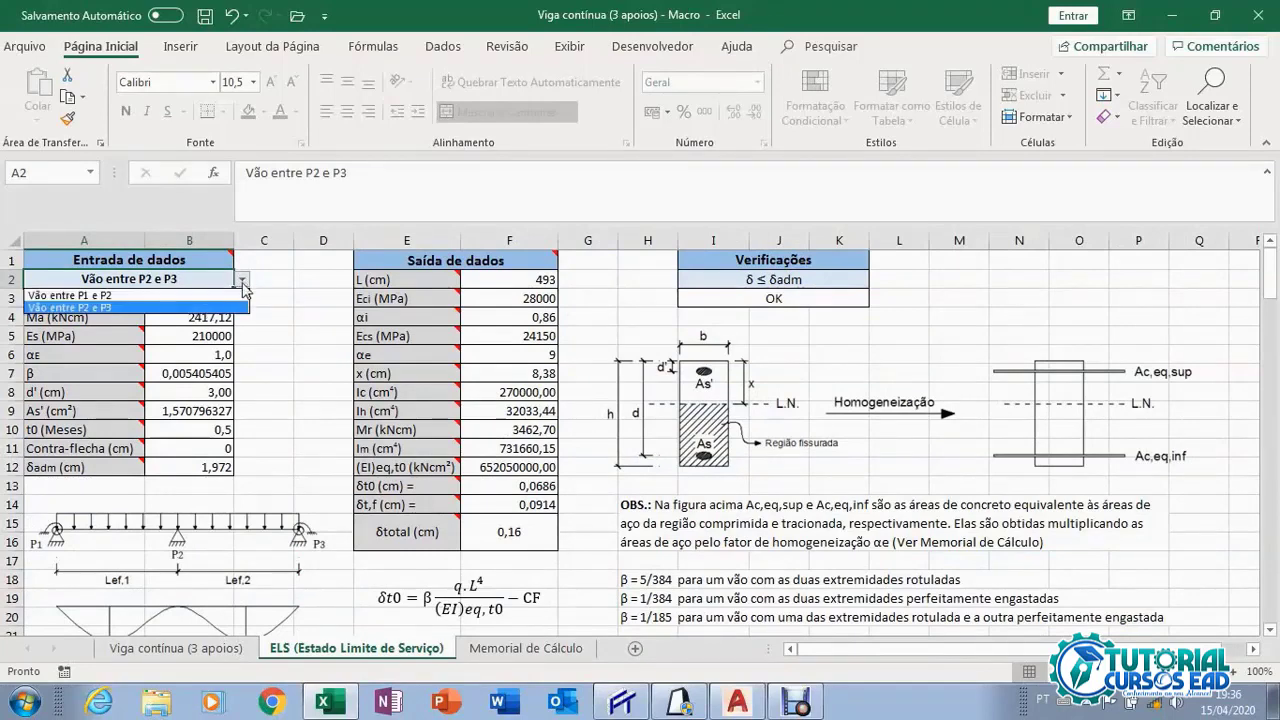
click(218, 297)
click(241, 282)
click(210, 309)
click(244, 282)
click(215, 297)
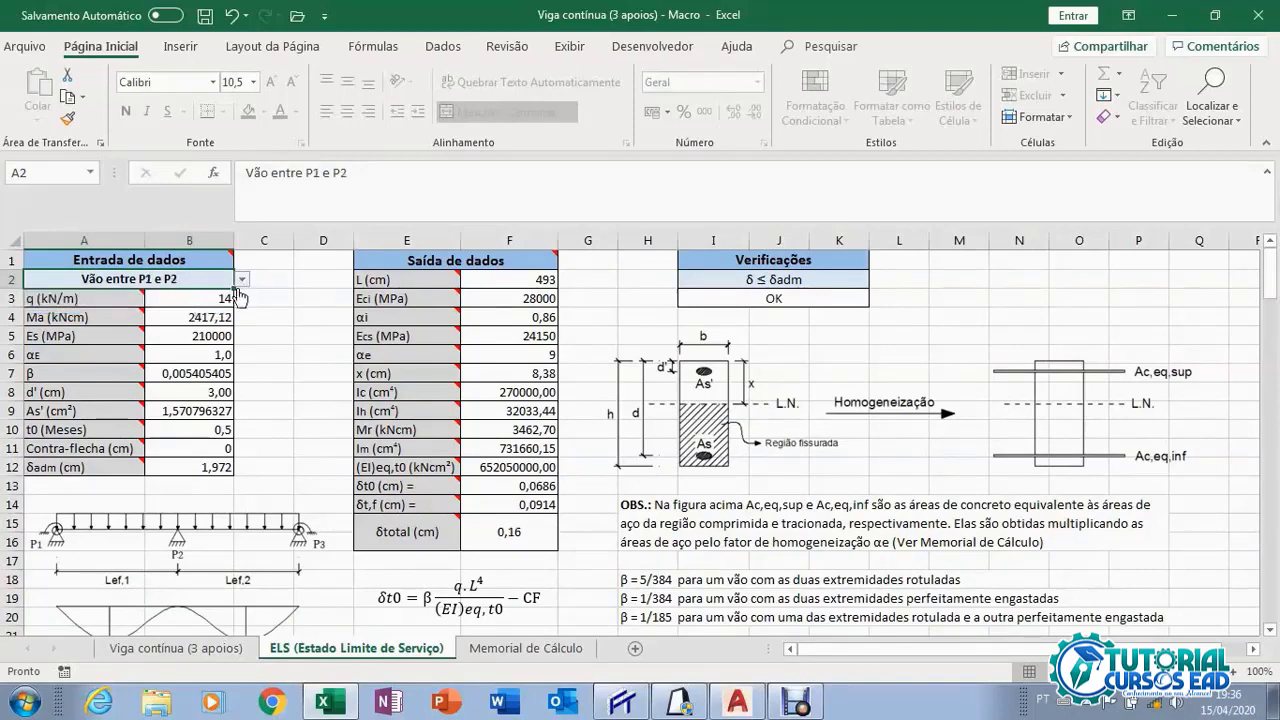
click(243, 282)
click(186, 309)
click(243, 282)
click(200, 297)
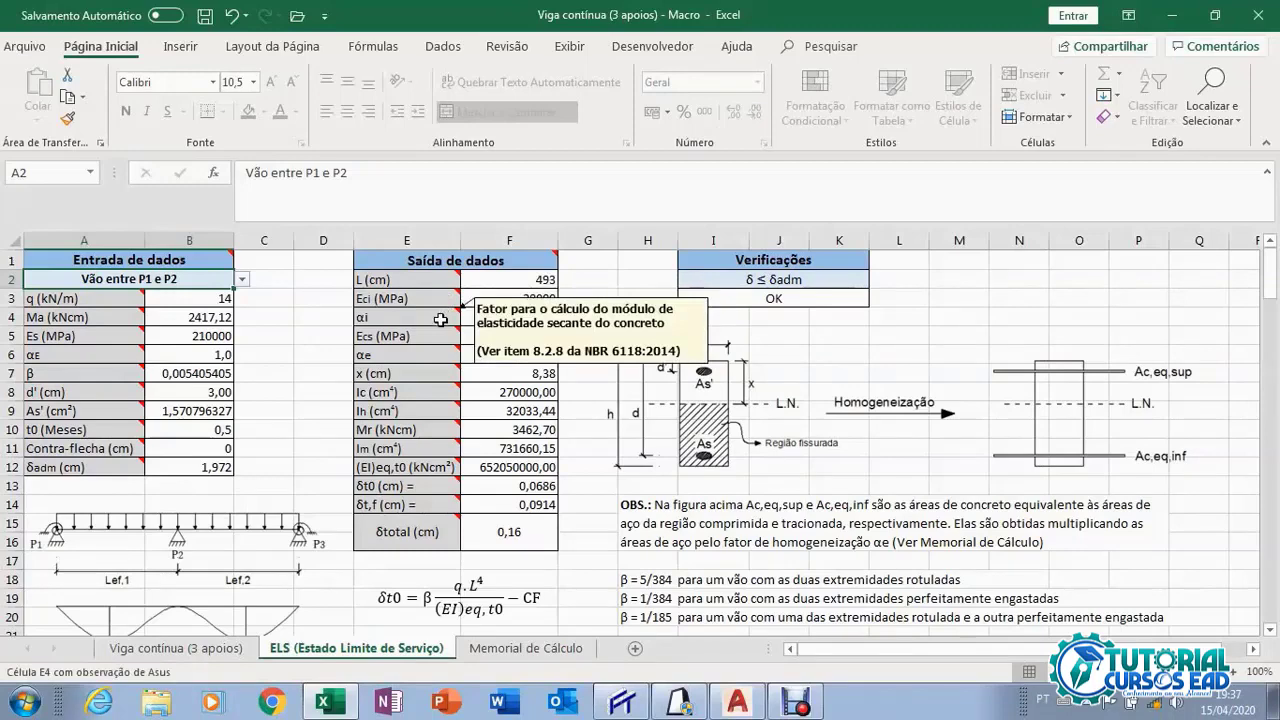
Examine the notes on the deflection output parameters, the δt0 formula and the reference figures on the ELS sheet.
mouse_move(440, 337)
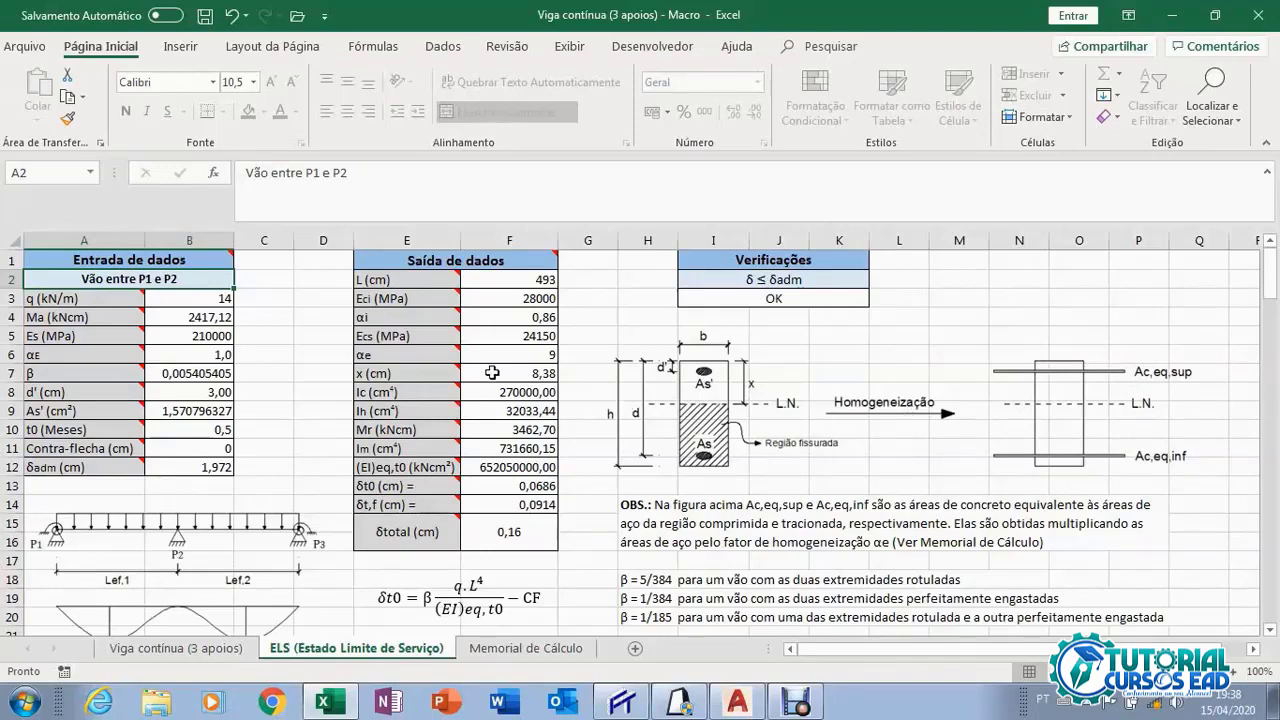
mouse_move(446, 372)
mouse_move(438, 467)
mouse_move(444, 338)
mouse_move(445, 490)
scroll(490, 535, down, 1)
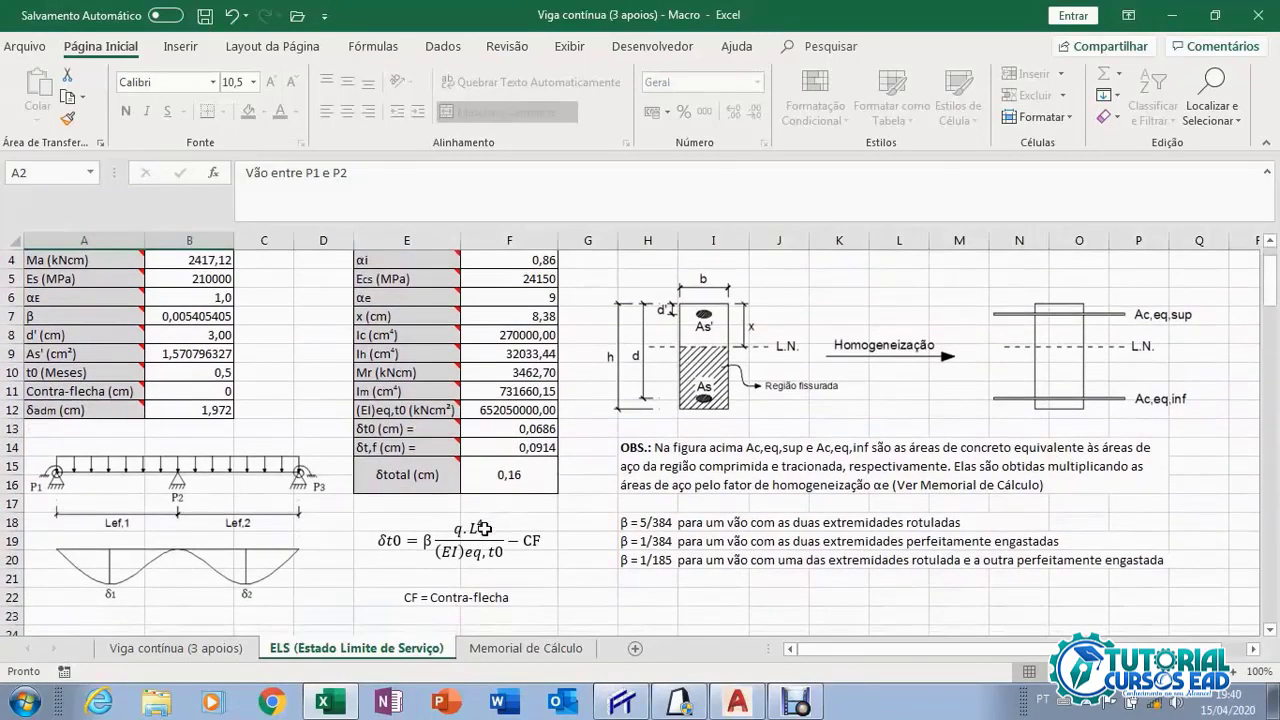
scroll(495, 540, up, 1)
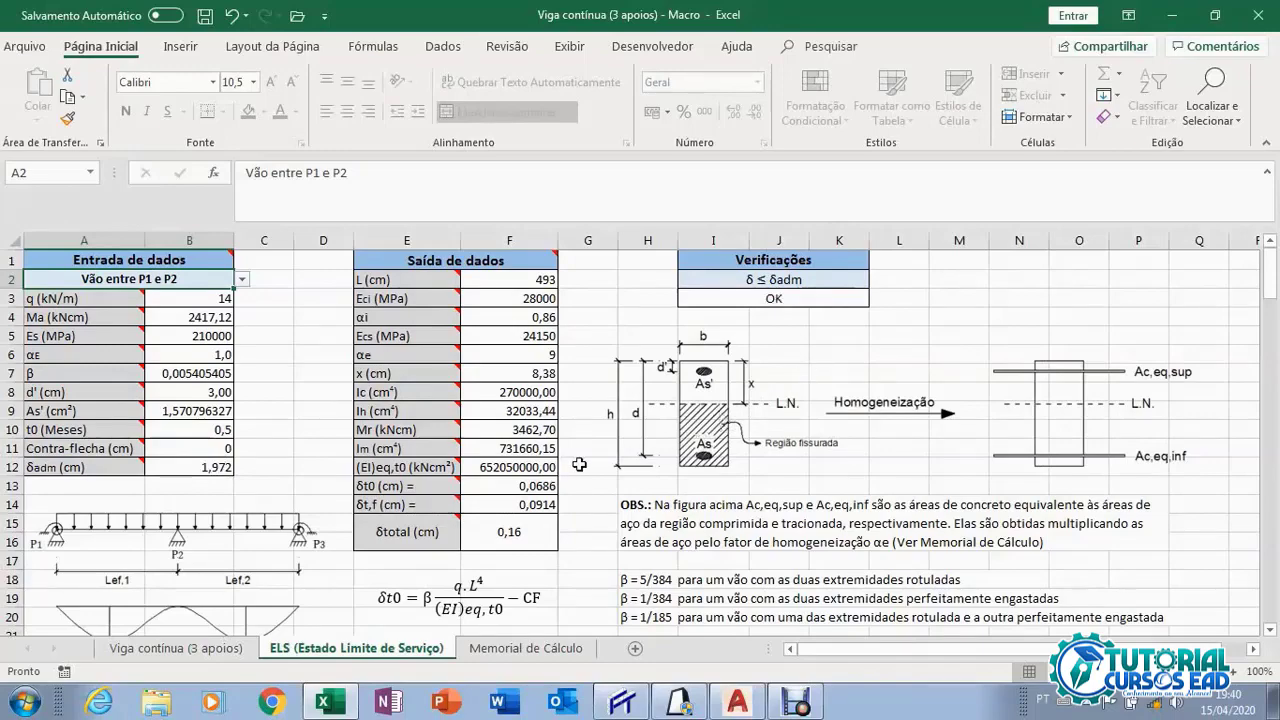
scroll(568, 466, down, 2)
scroll(568, 466, up, 2)
Look through the Memorial de Cálculo sheet, from the loading and geometric properties to the support anchorage calculations, and return to its beginning.
click(535, 649)
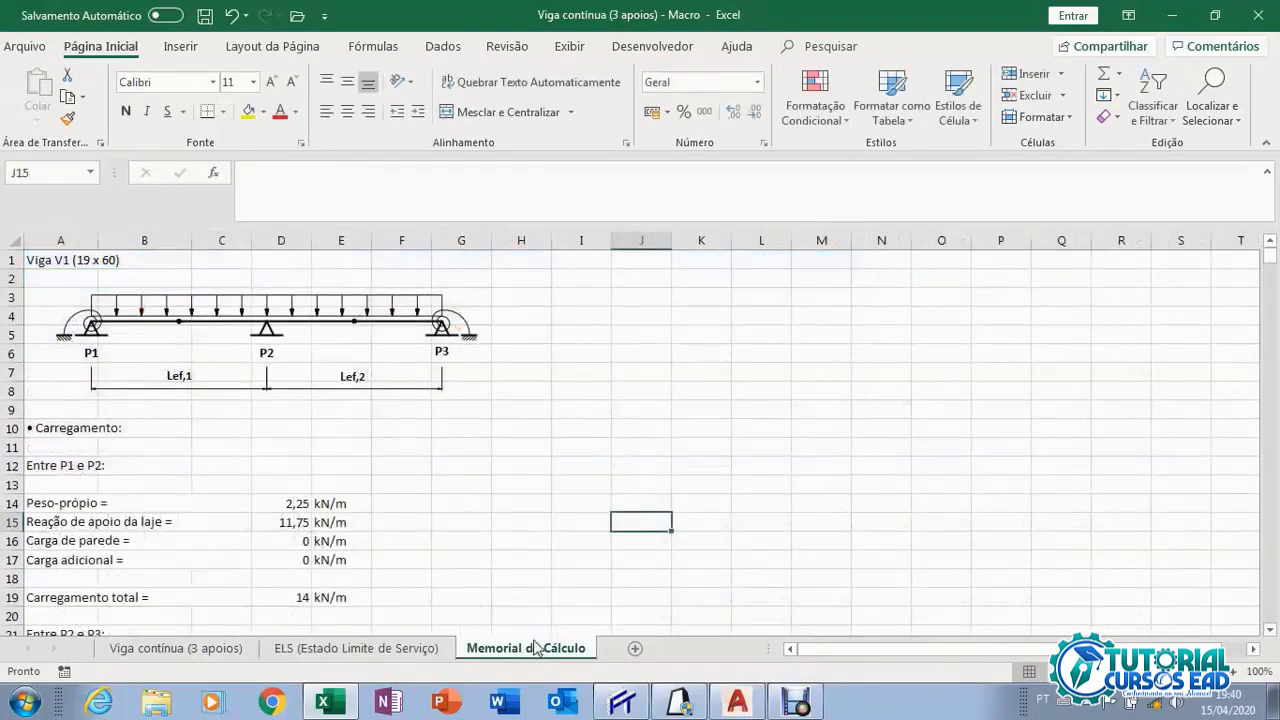
scroll(592, 340, down, 3)
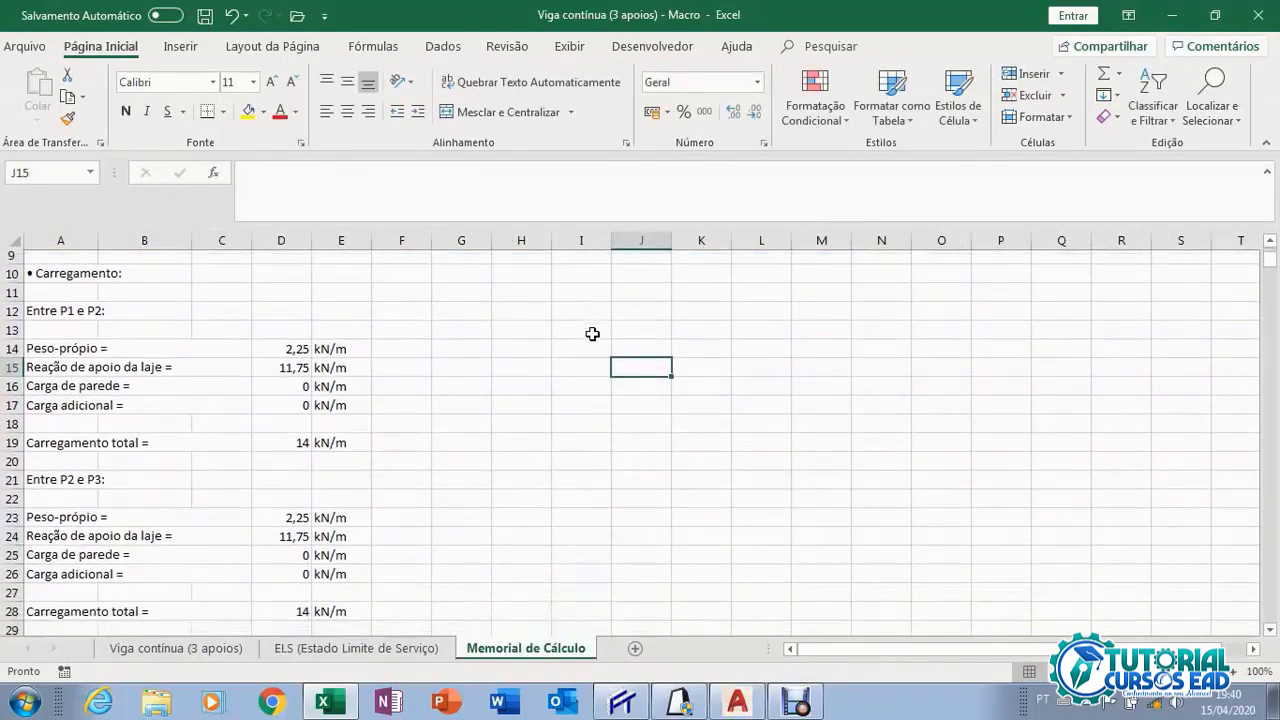
scroll(592, 334, down, 7)
scroll(620, 383, down, 4)
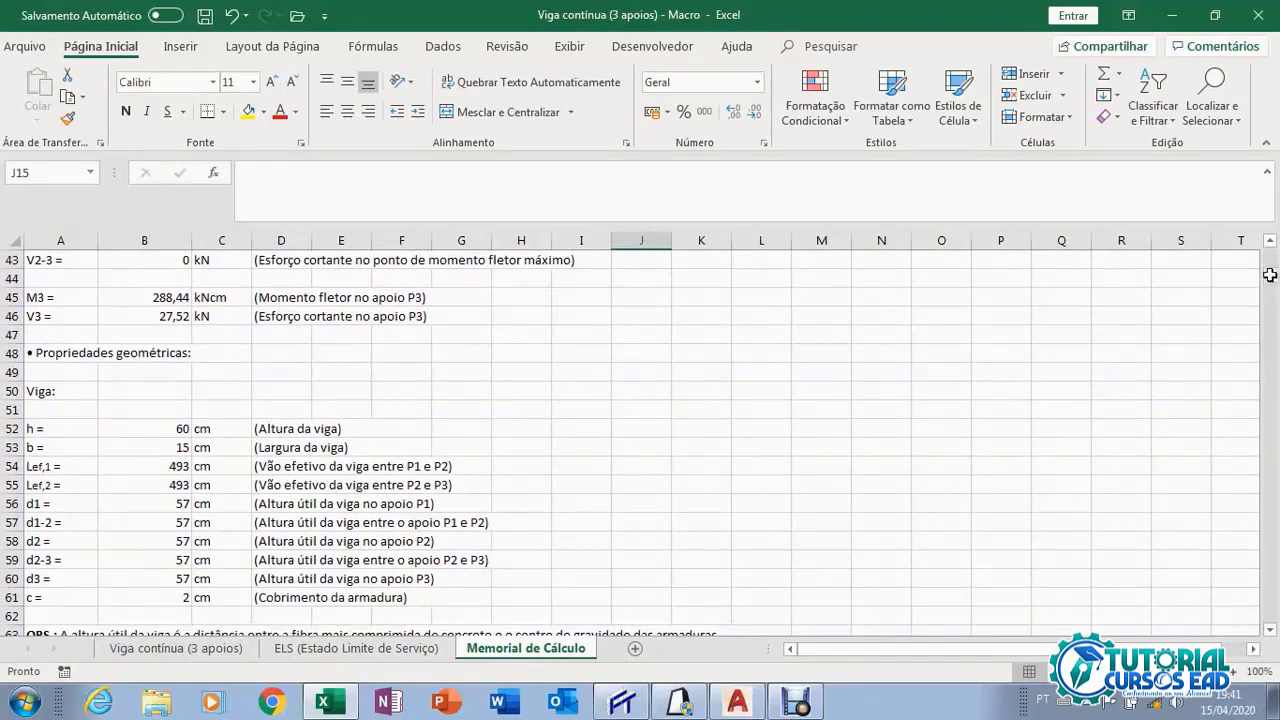
drag(1270, 275, 1270, 378)
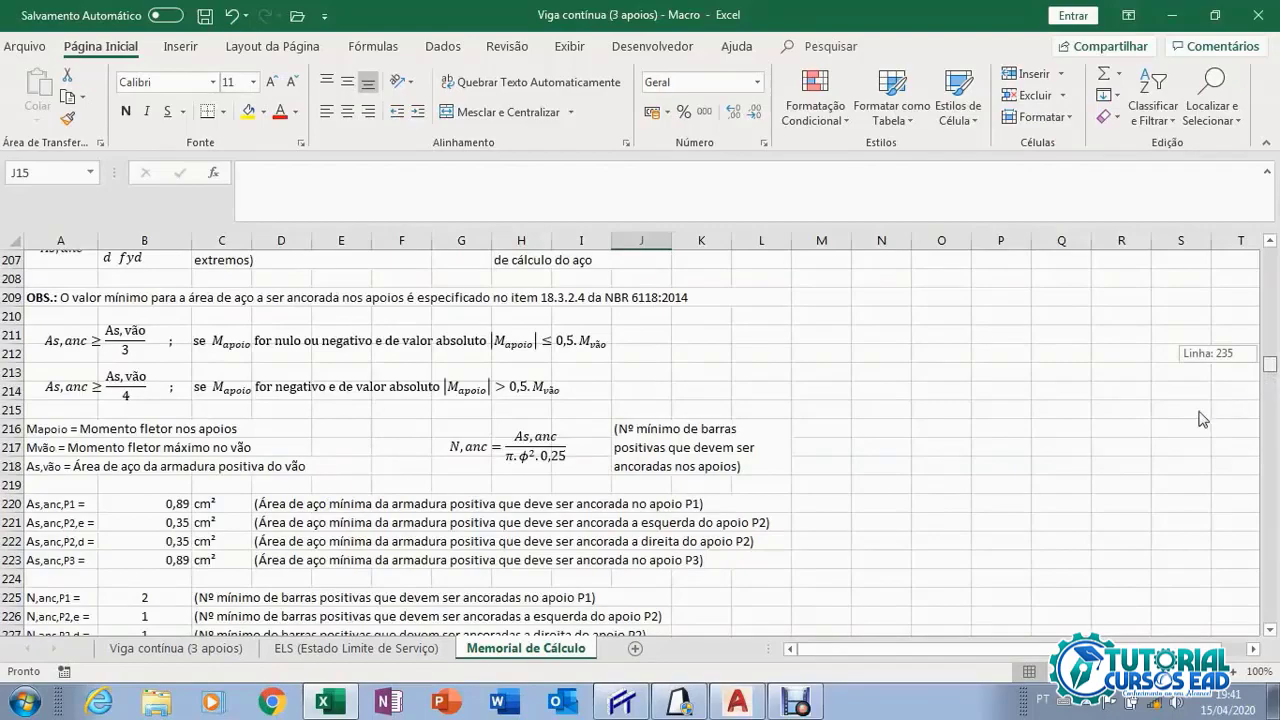
scroll(1165, 413, down, 3)
click(1158, 407)
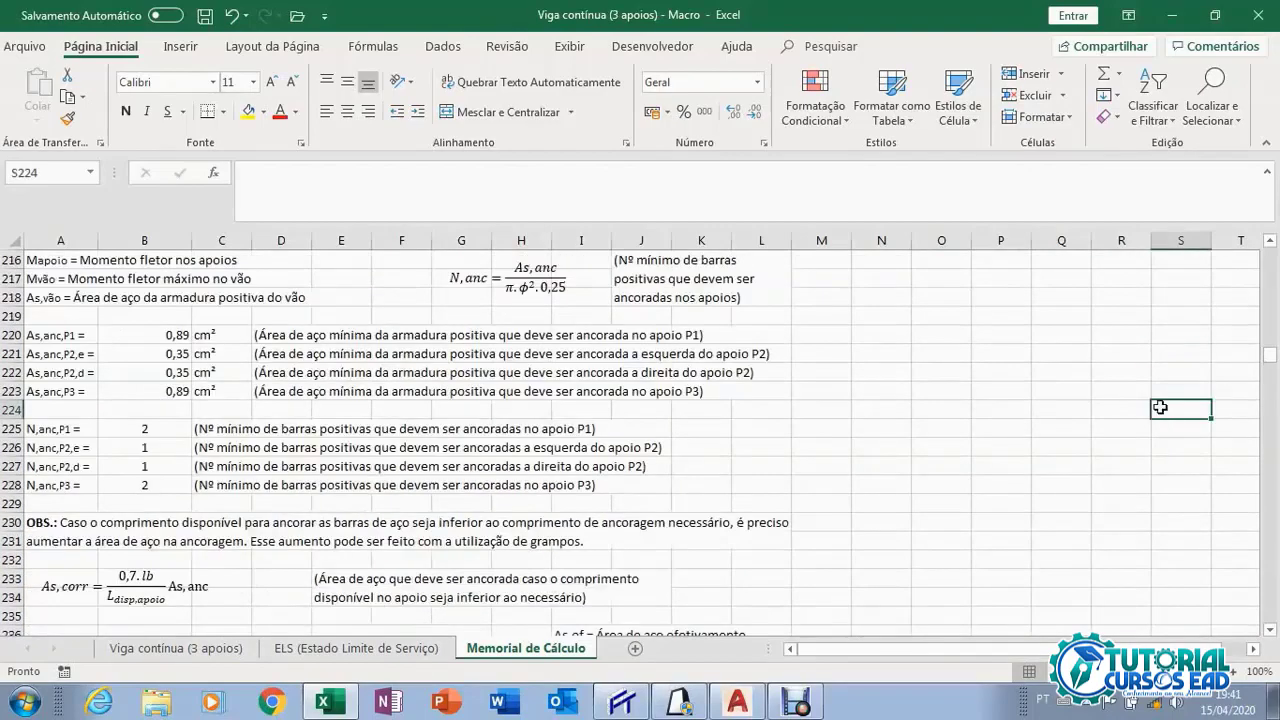
drag(1268, 356, 1268, 254)
click(762, 338)
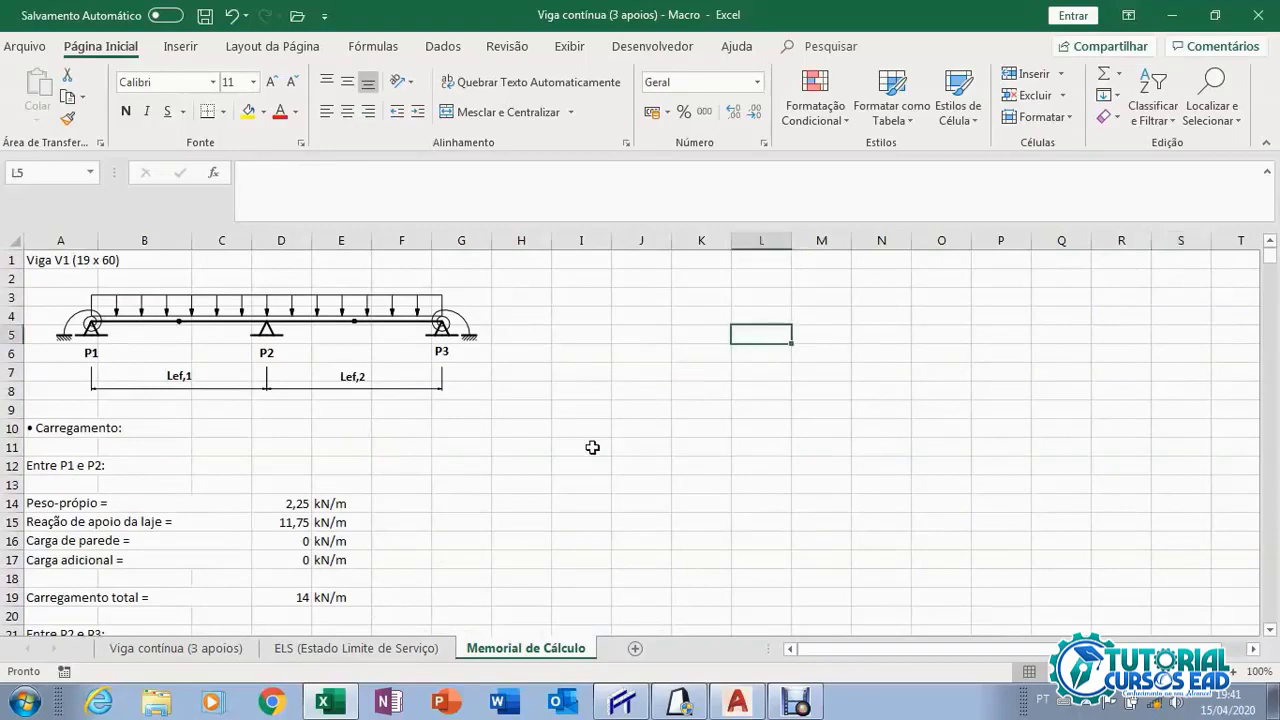
Generate the calculation report PDF from the Viga contínua (3 apoios) sheet.
click(183, 648)
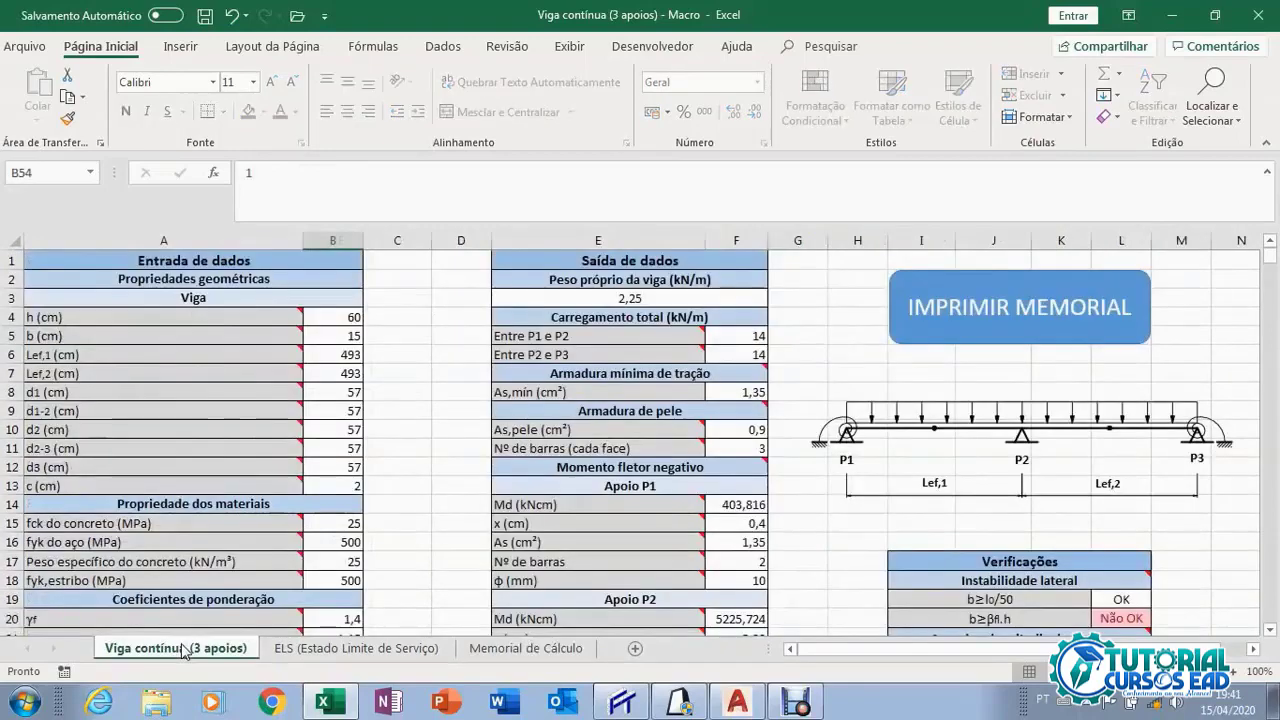
click(1017, 328)
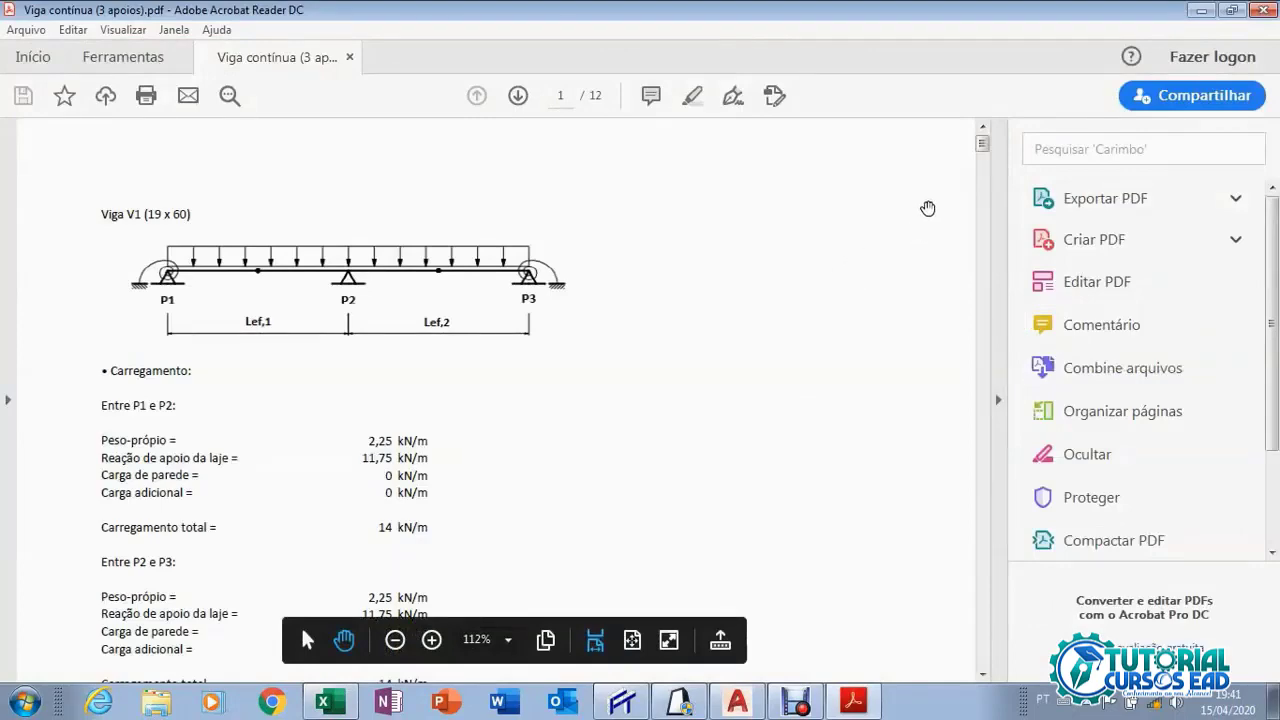
Look through the generated PDF report, from the loading and flexural reinforcement to the transverse reinforcement, return to its beginning and close it.
scroll(926, 212, down, 5)
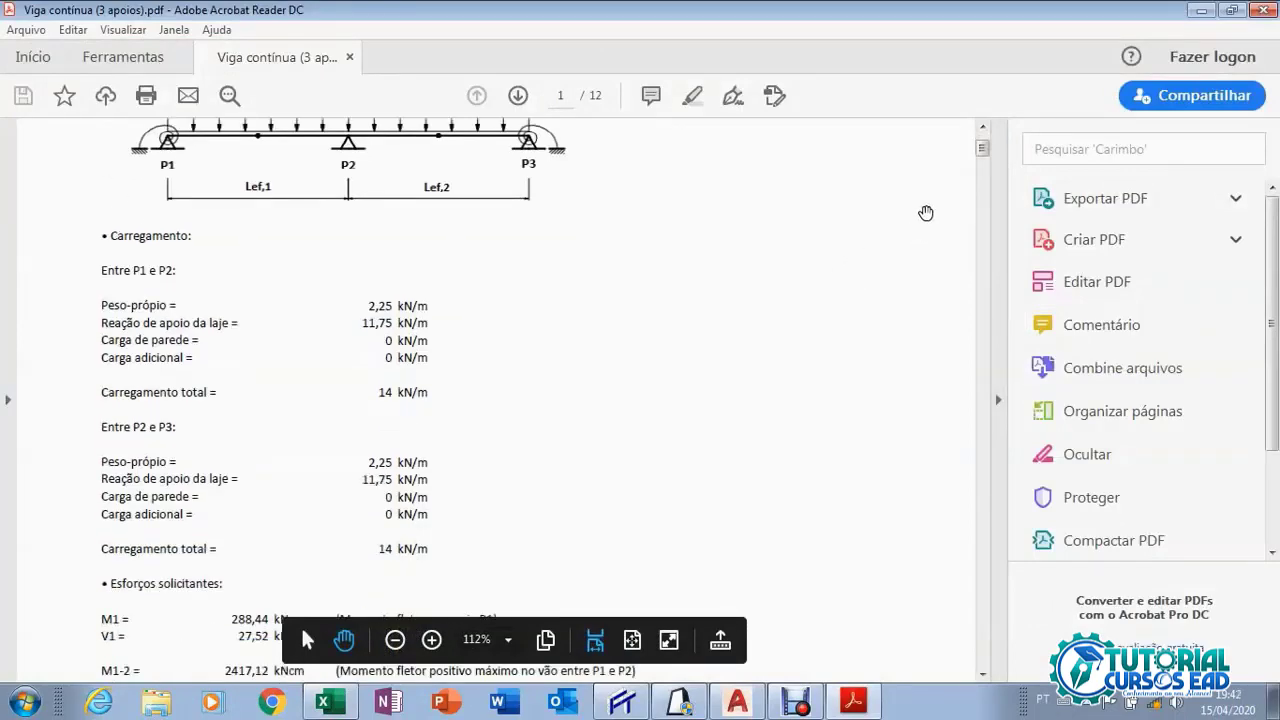
scroll(926, 212, down, 15)
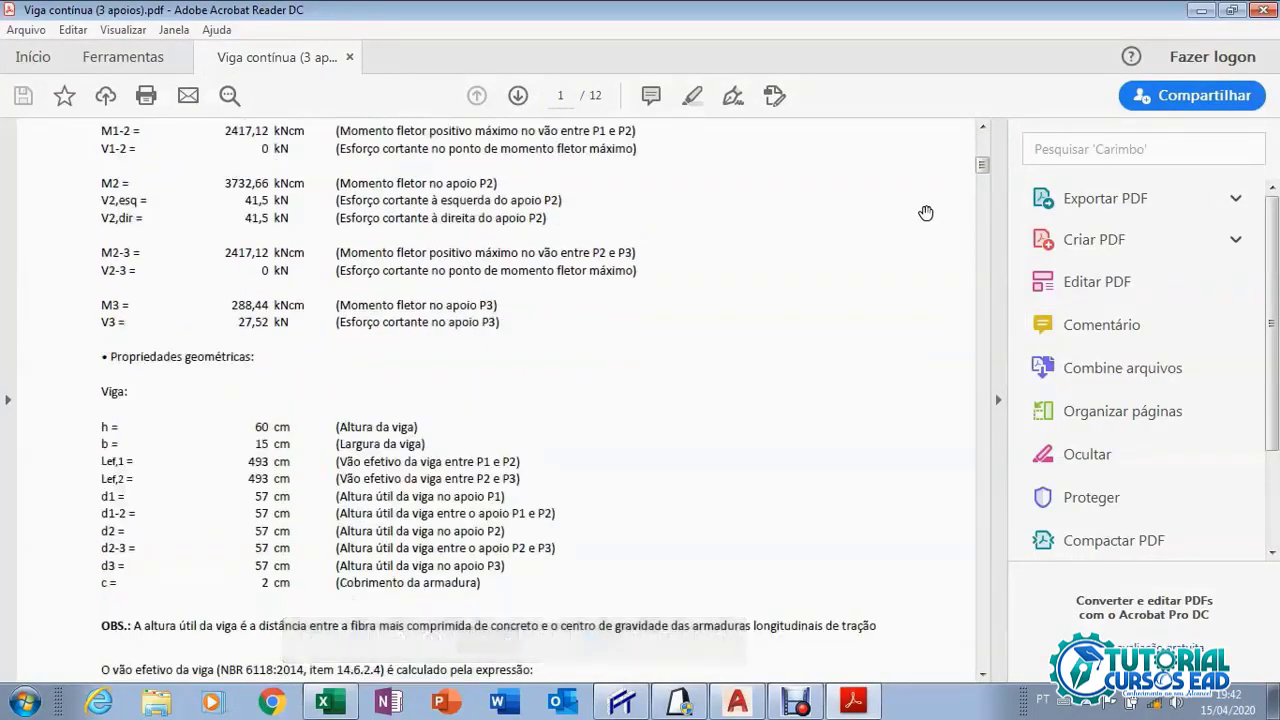
scroll(926, 212, down, 15)
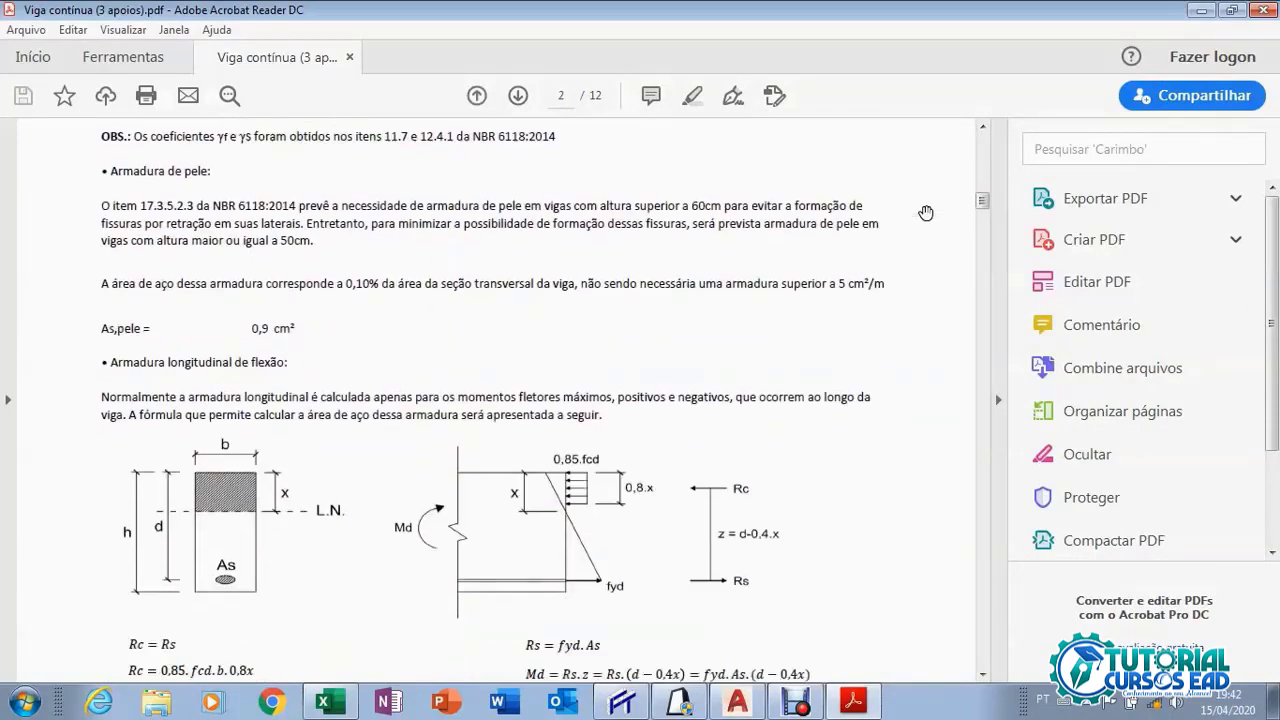
scroll(926, 212, up, 1)
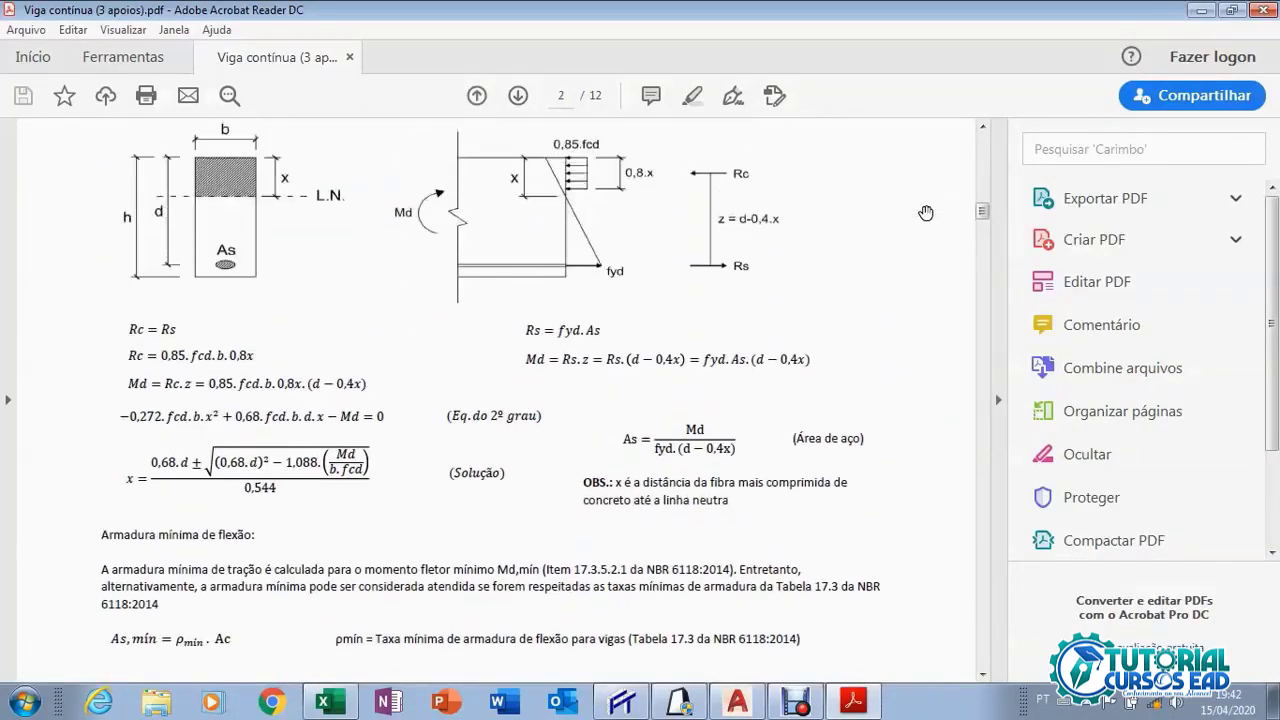
click(997, 402)
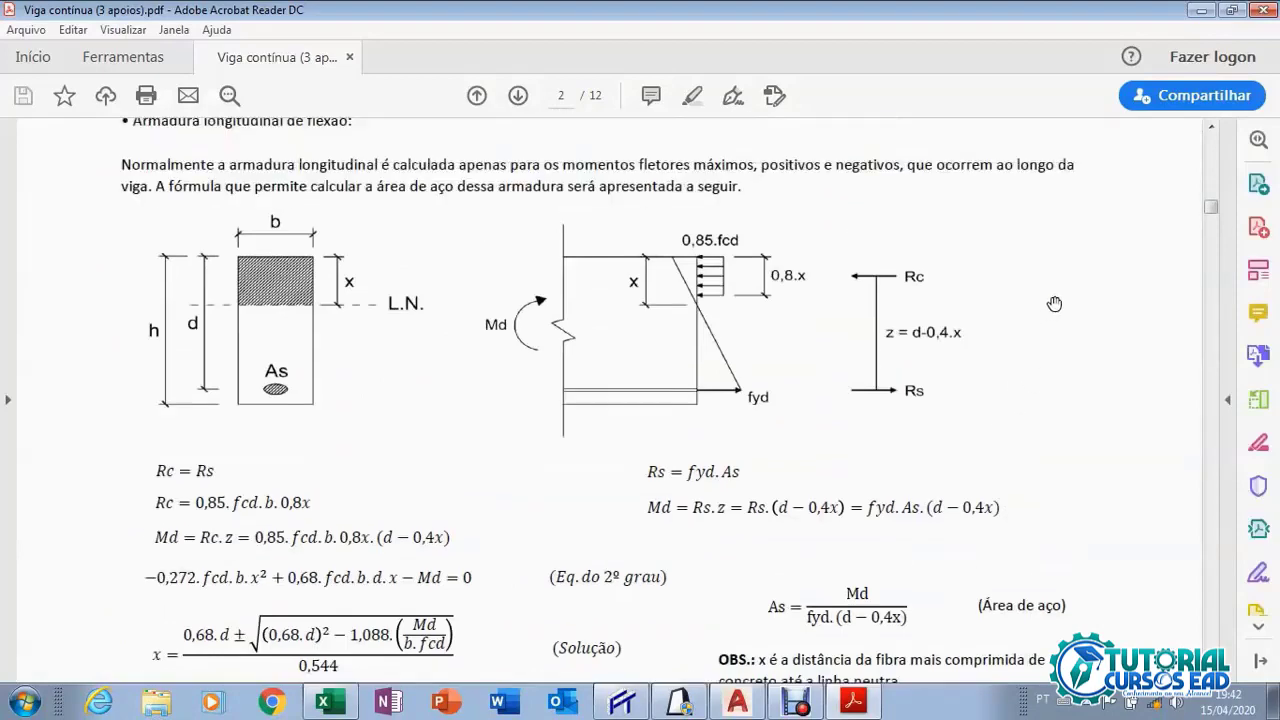
scroll(1055, 307, down, 3)
scroll(1055, 307, down, 7)
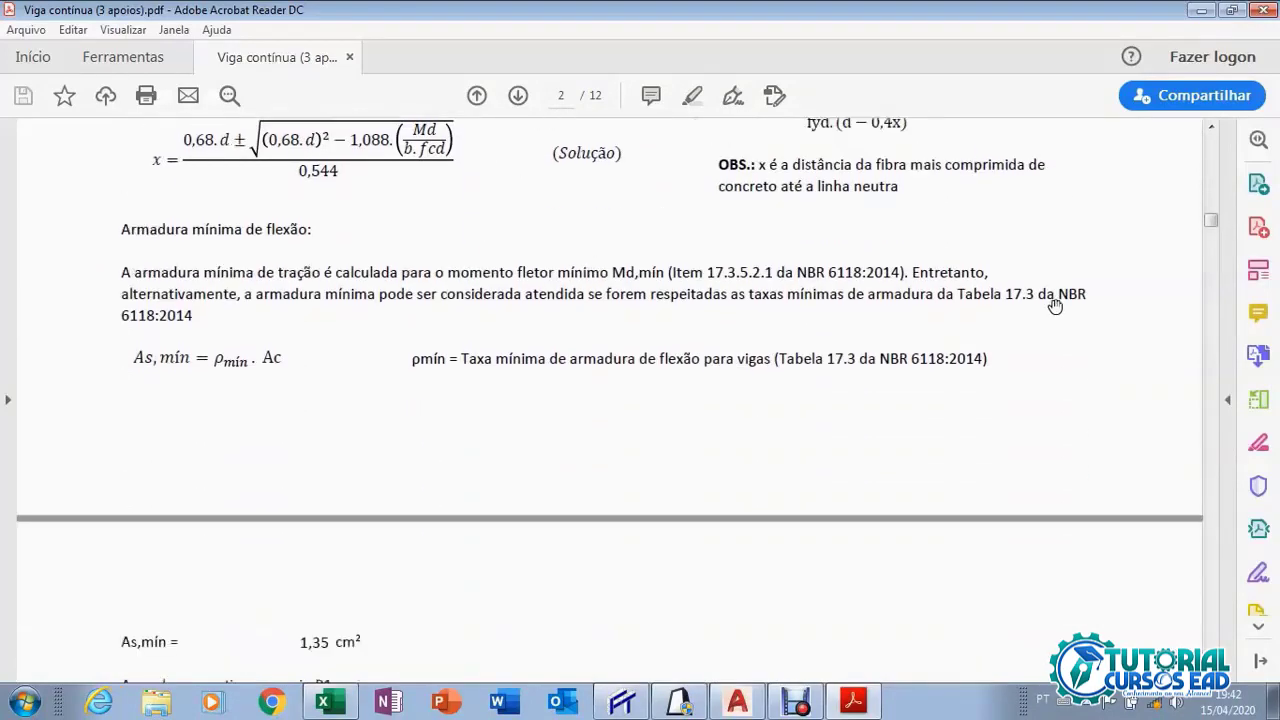
scroll(1030, 350, down, 9)
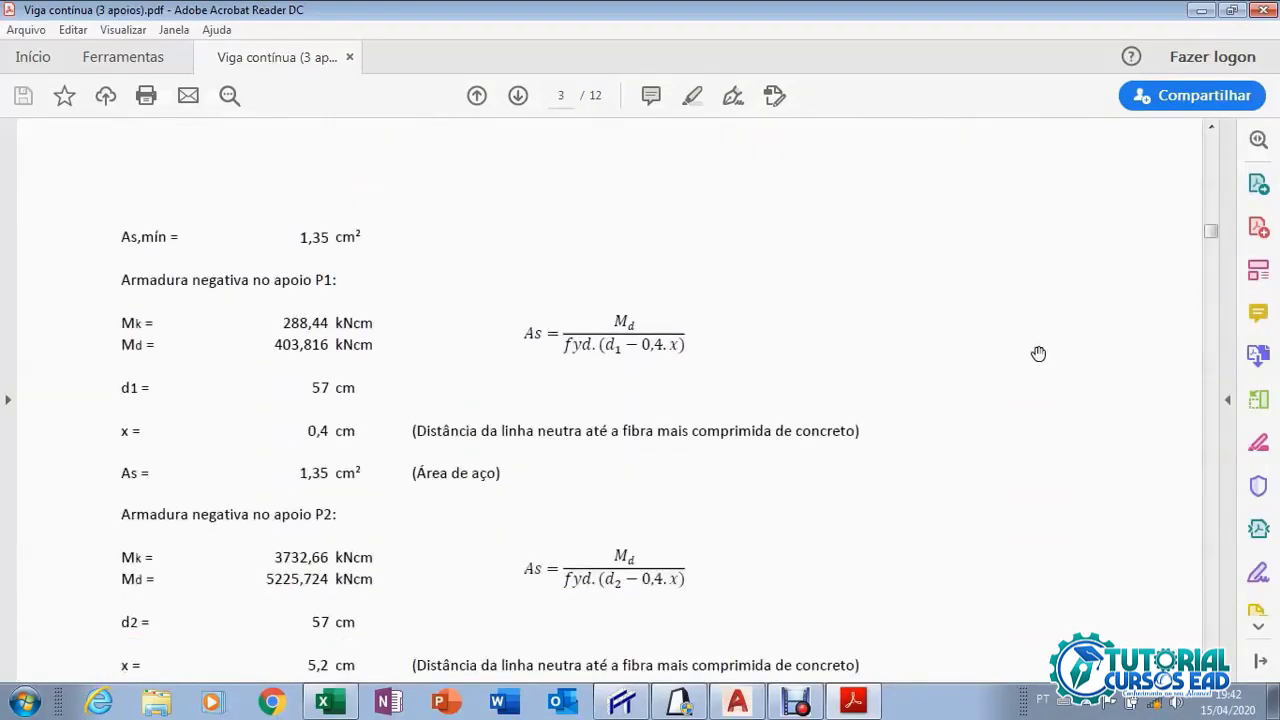
scroll(1038, 354, down, 13)
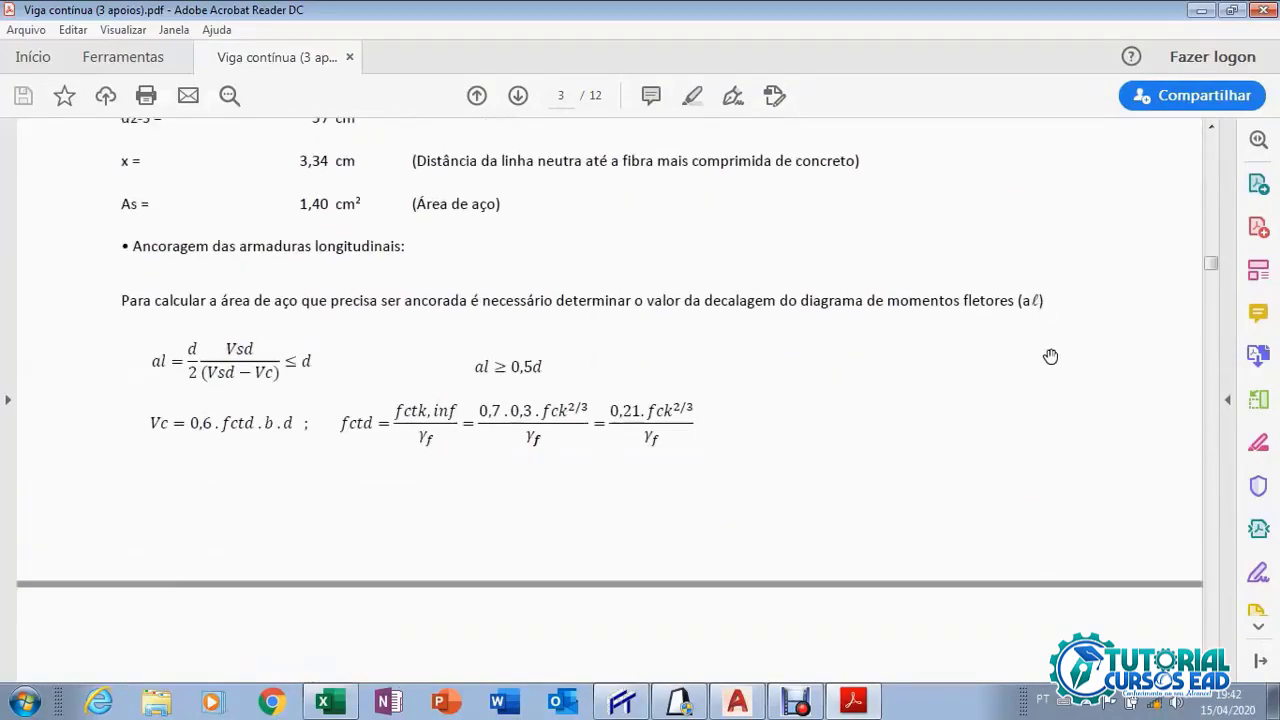
drag(1212, 268, 1217, 398)
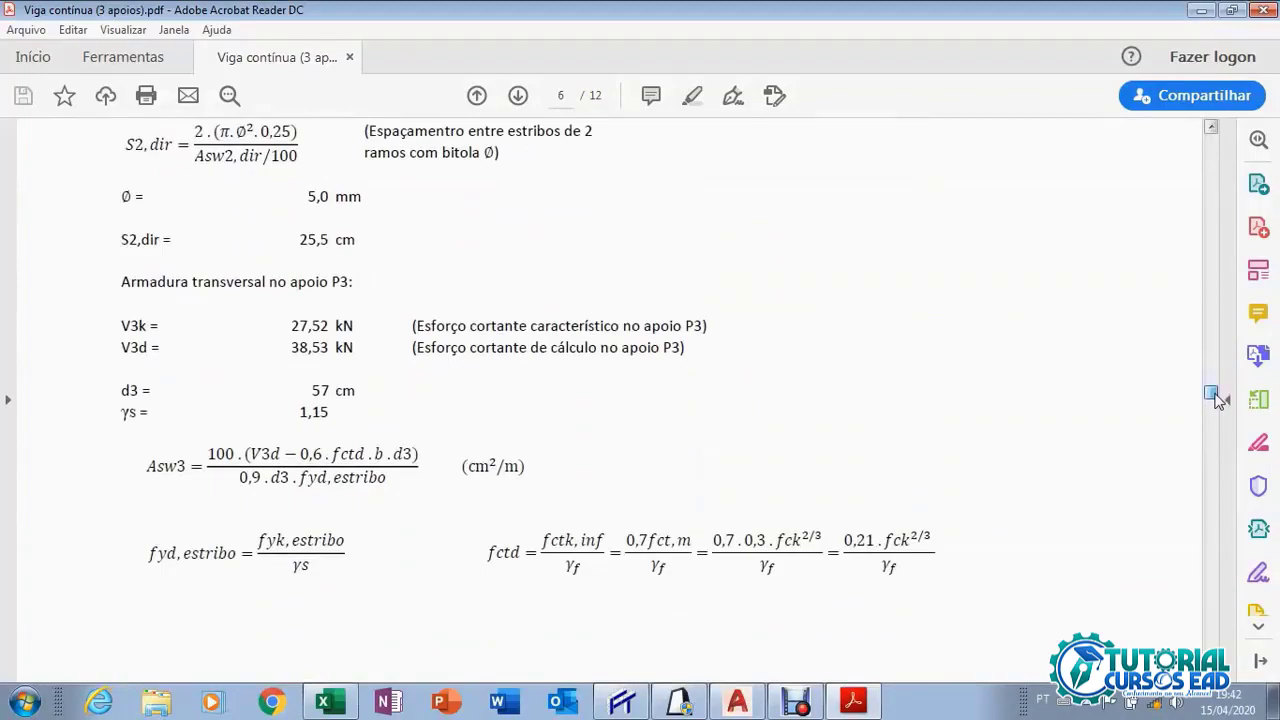
scroll(1143, 408, down, 10)
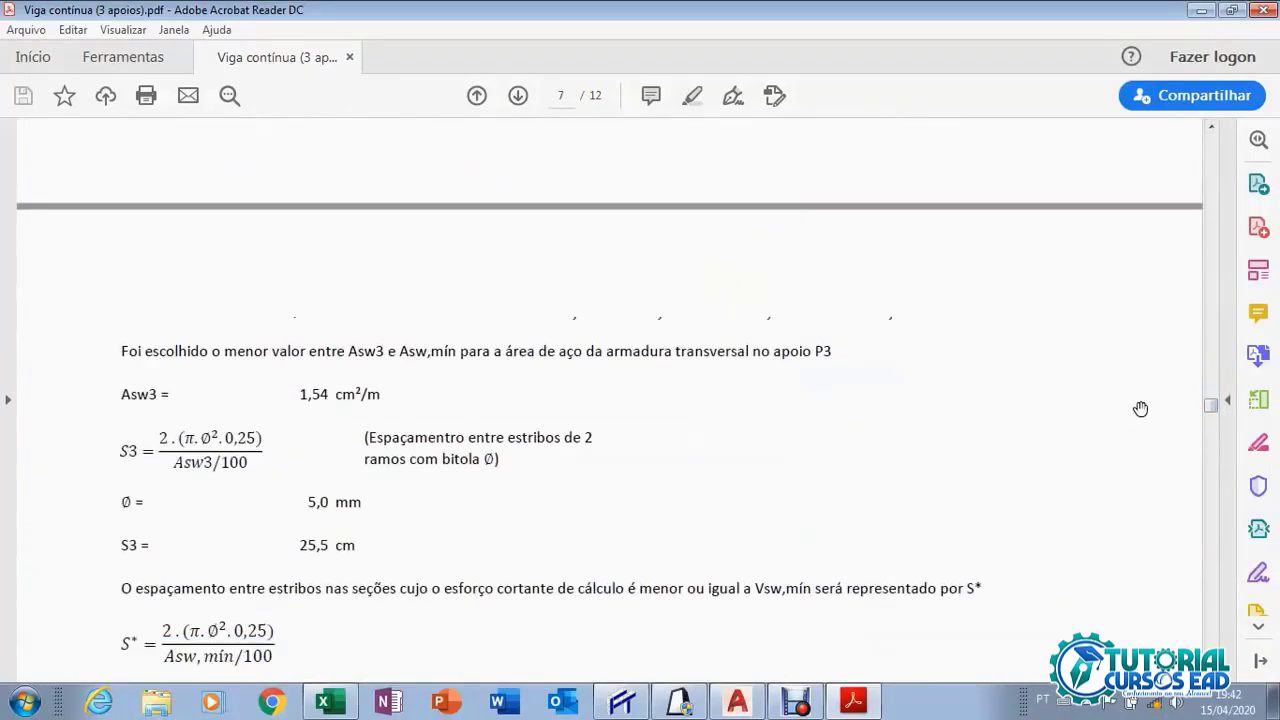
scroll(1143, 410, down, 3)
drag(1211, 430, 1234, 133)
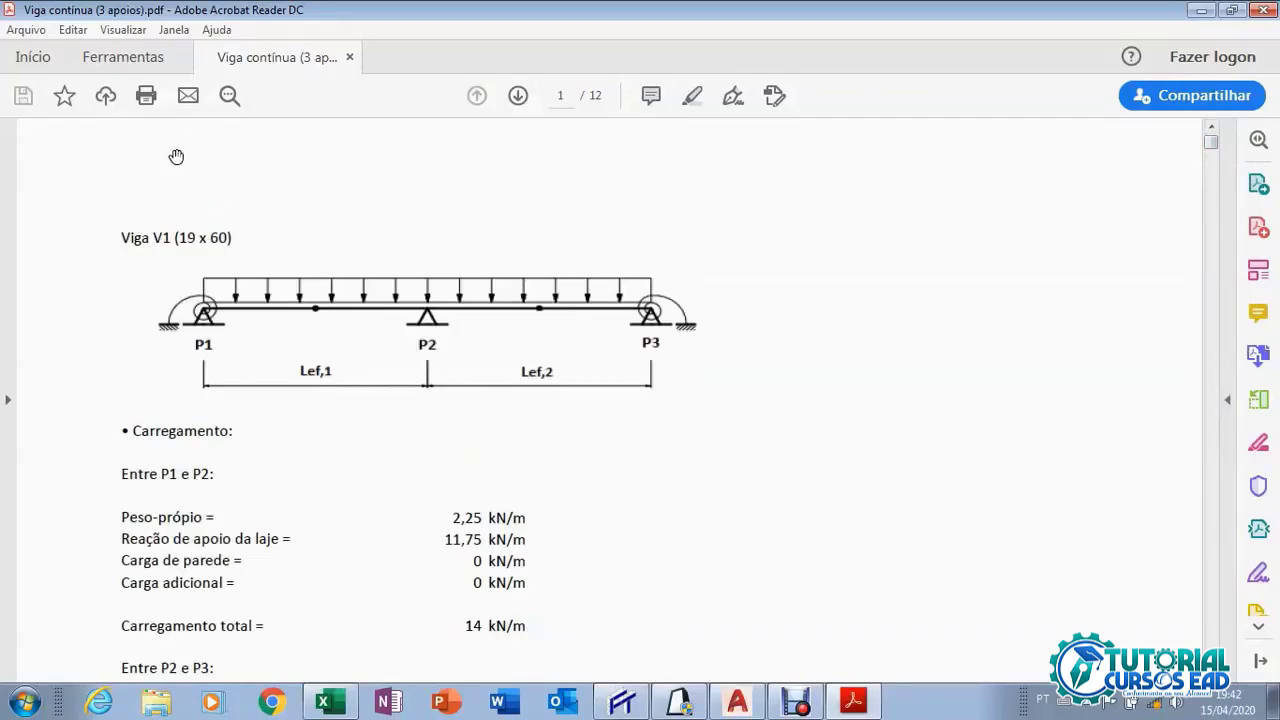
click(1262, 18)
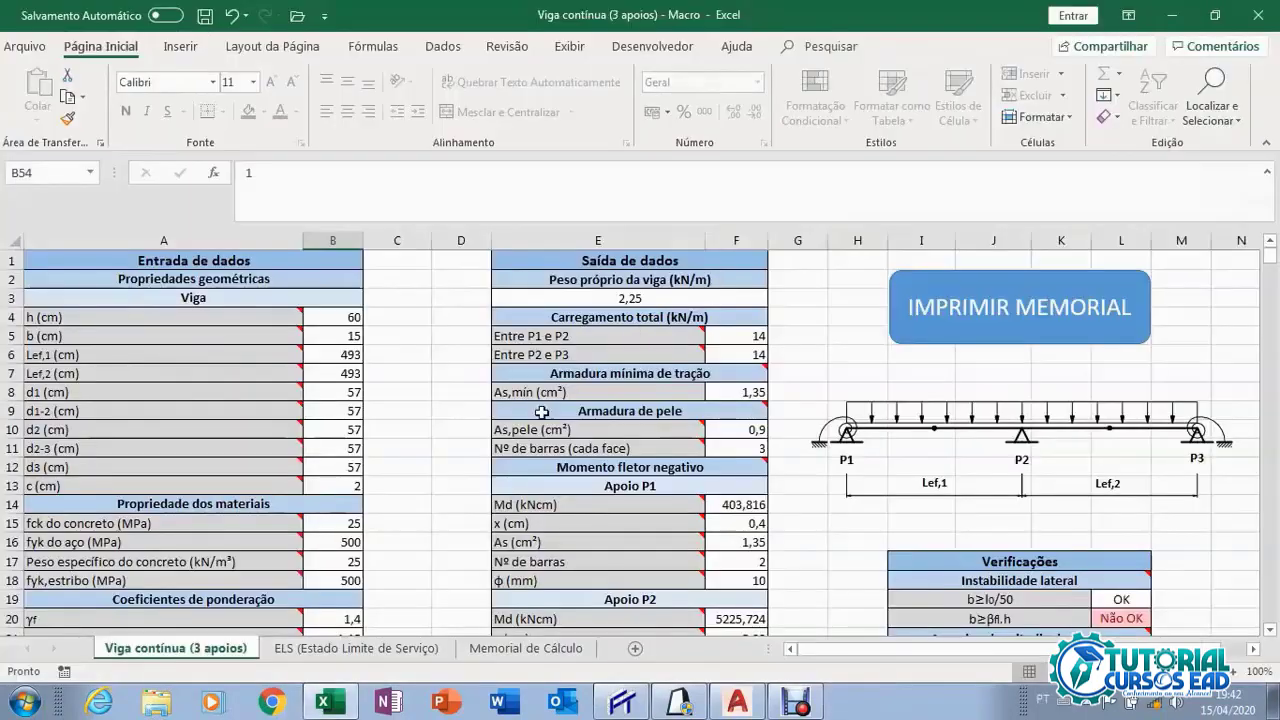
Insert four blank rows above the Viga V1 (19 x 60) title on the Memorial de Cálculo sheet.
click(518, 650)
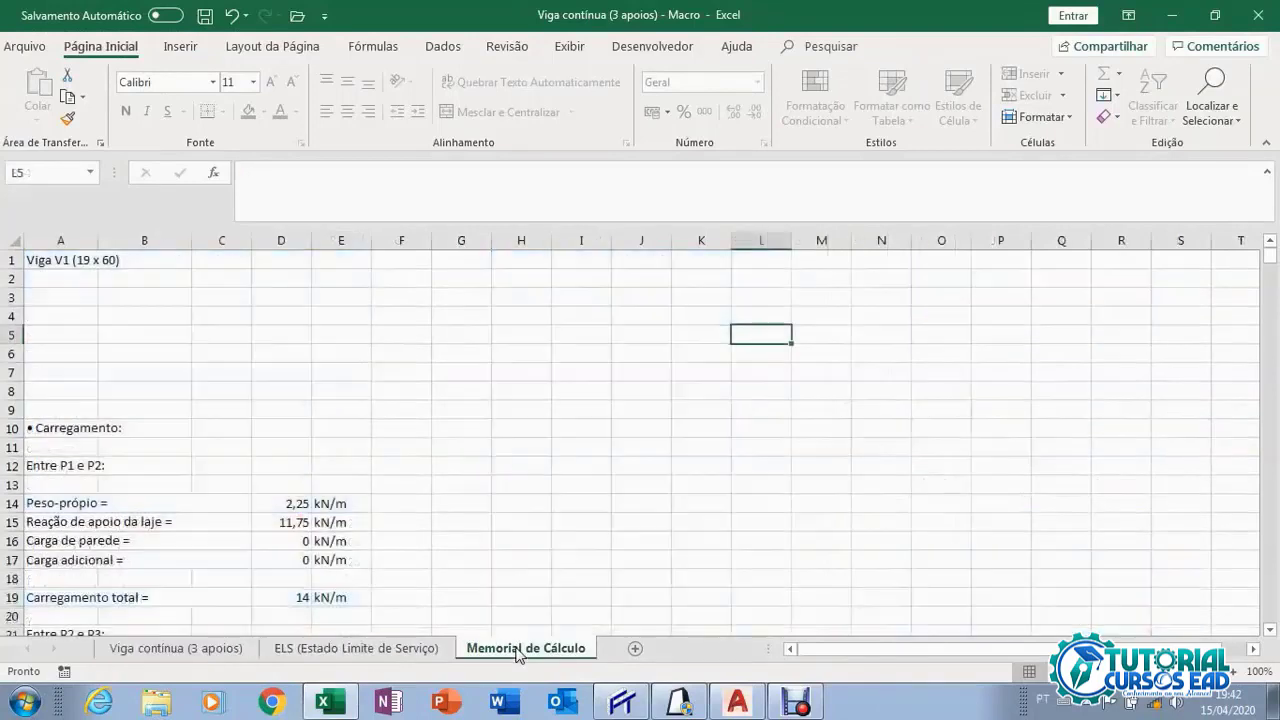
click(13, 259)
right_click(14, 259)
click(86, 396)
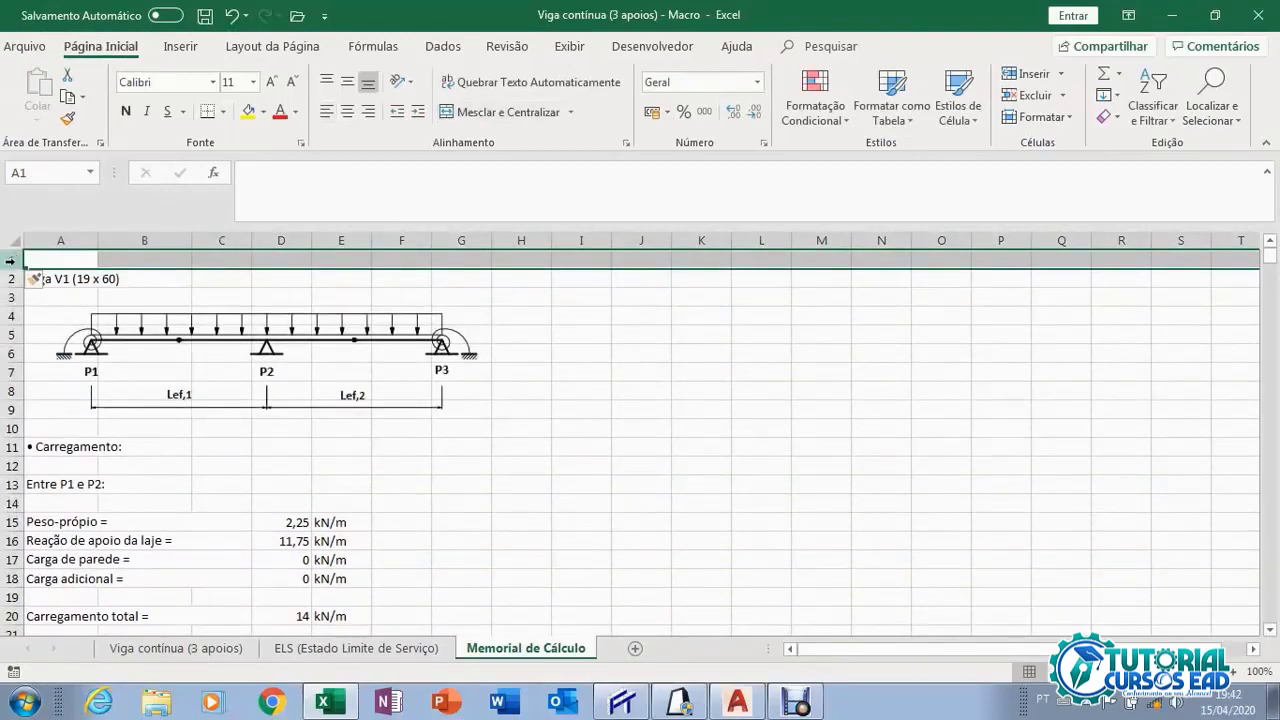
right_click(14, 260)
click(63, 389)
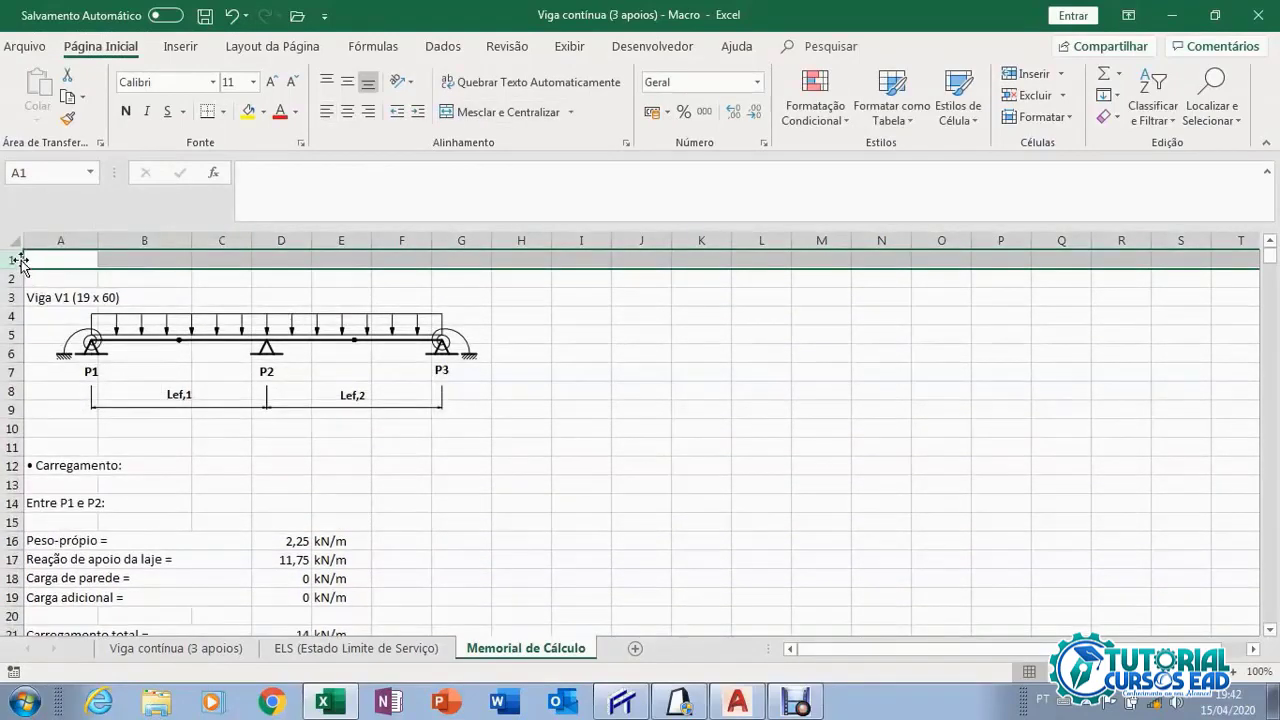
right_click(14, 260)
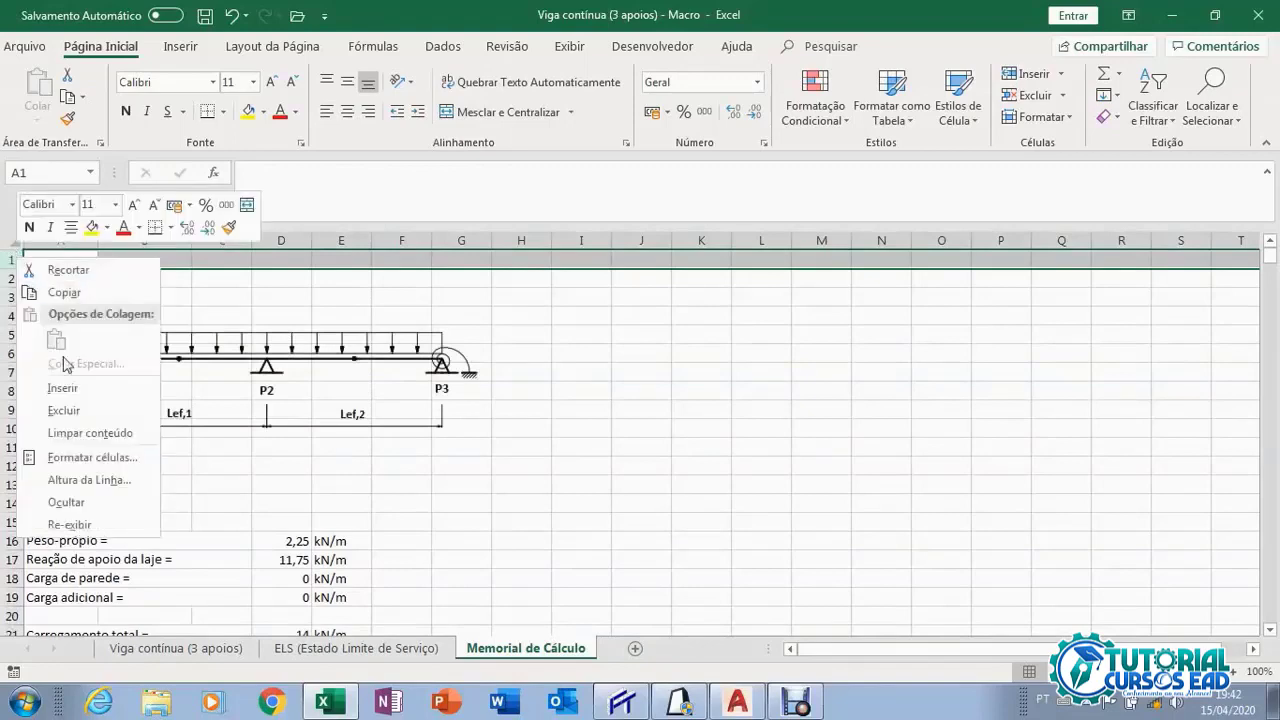
click(60, 388)
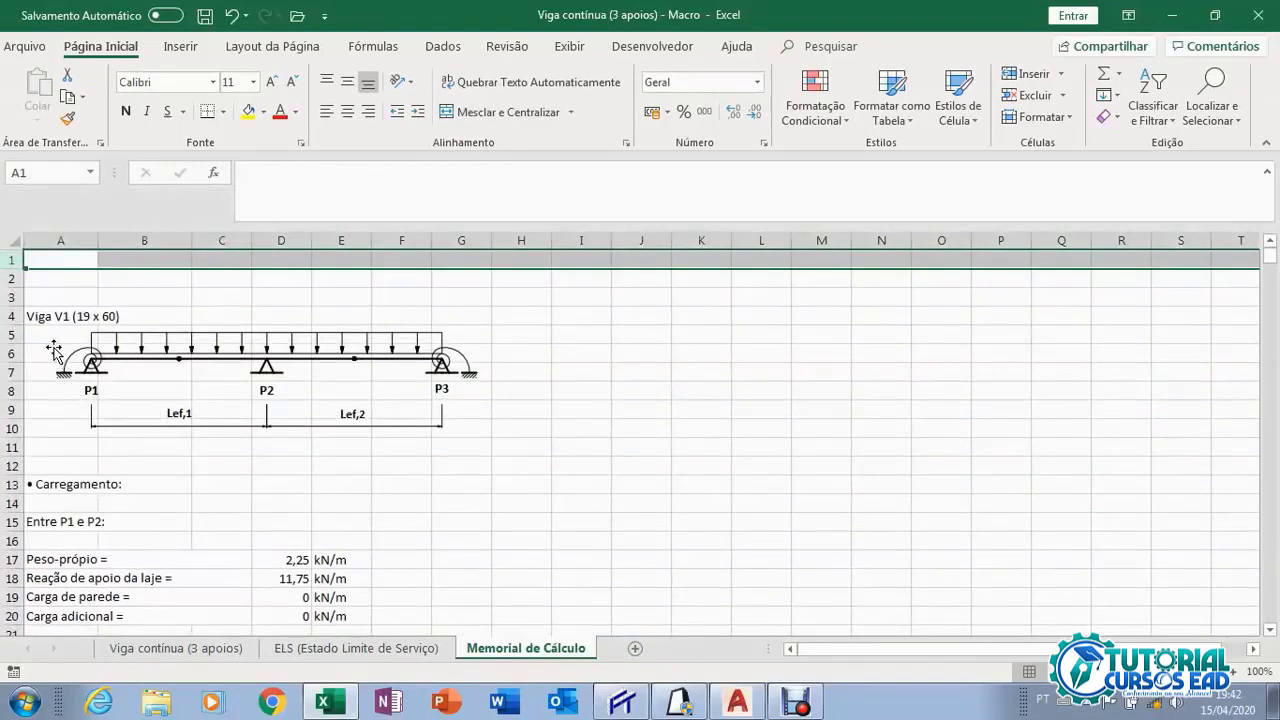
right_click(14, 260)
click(66, 401)
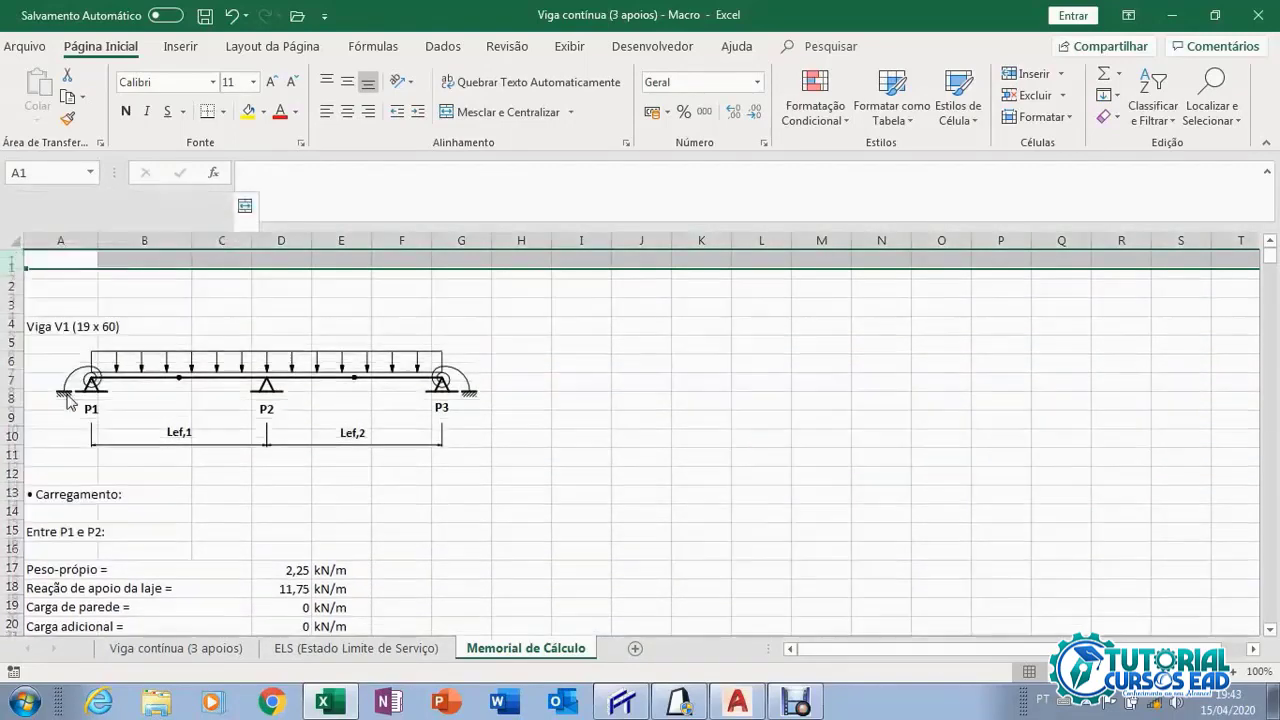
click(112, 280)
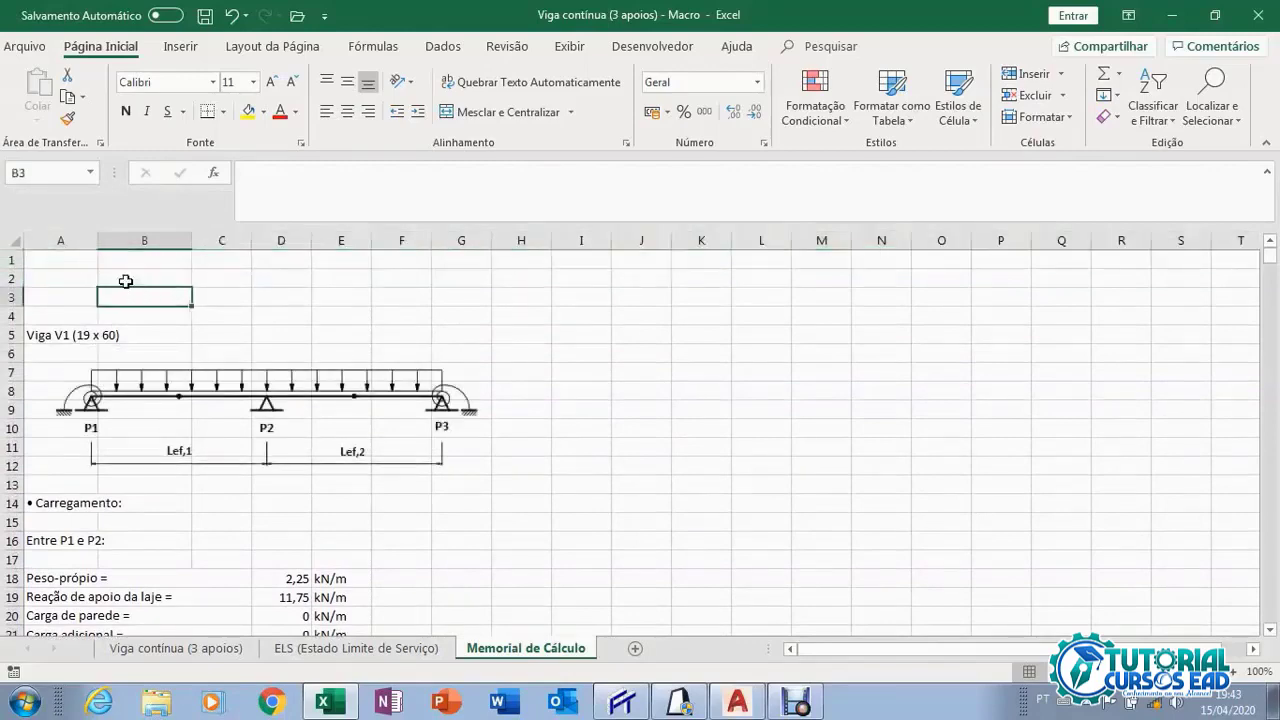
Fill row 2 with sample header entries: fdfsdfs in A2, ff in B2, ffsdfs in D2, fsdfghg in E2 and 332 in F2.
click(91, 277)
text(fdfsdfs)
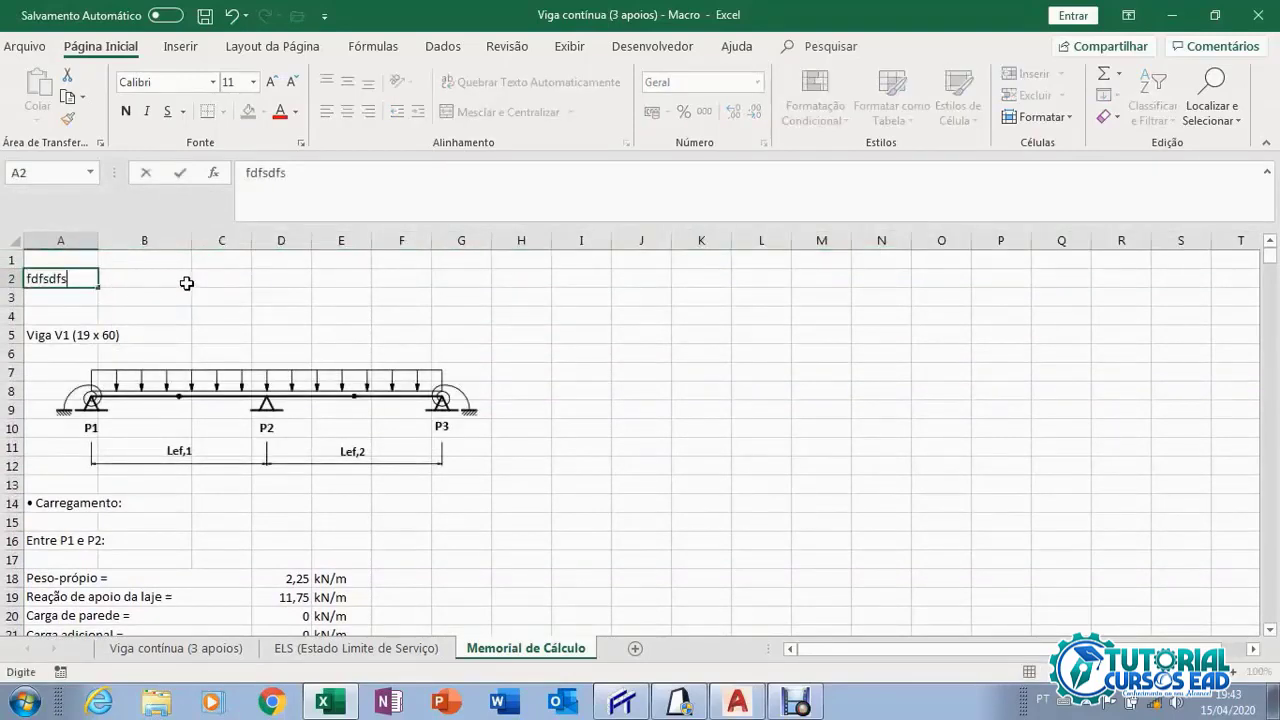
click(186, 280)
text(ff)
click(270, 281)
text(ffsdfs)
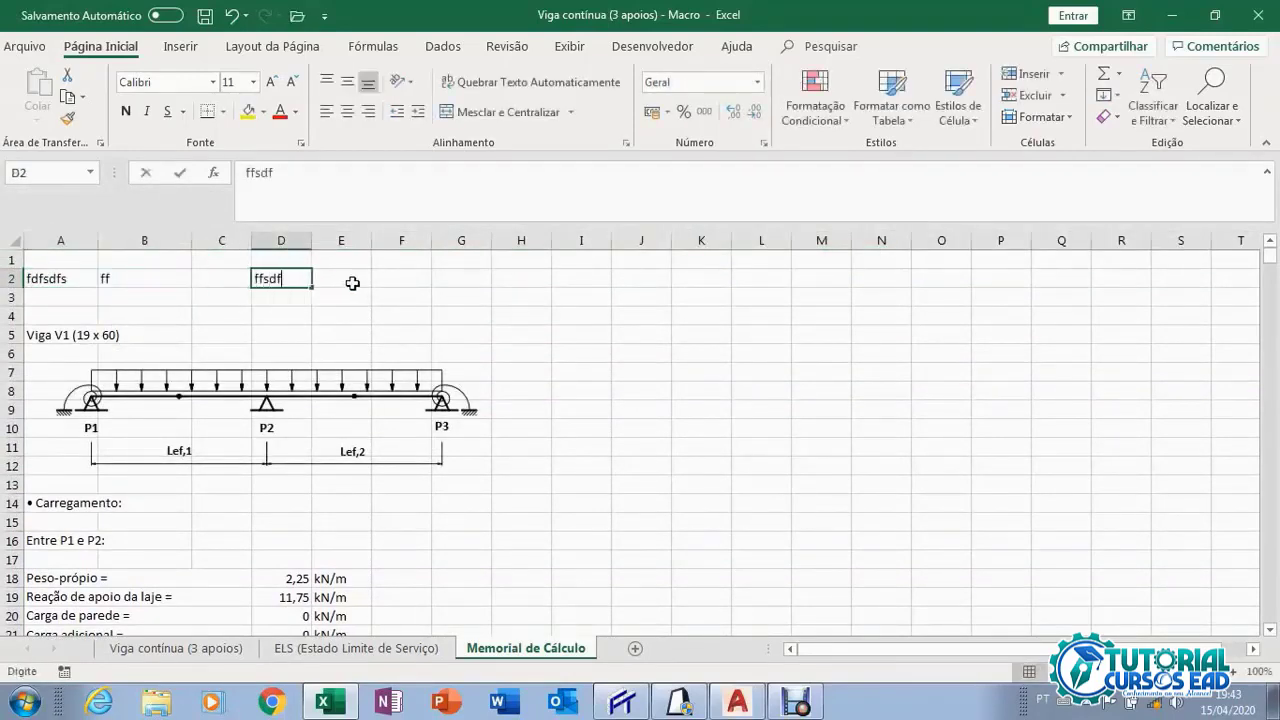
click(351, 280)
text(fsdfghg)
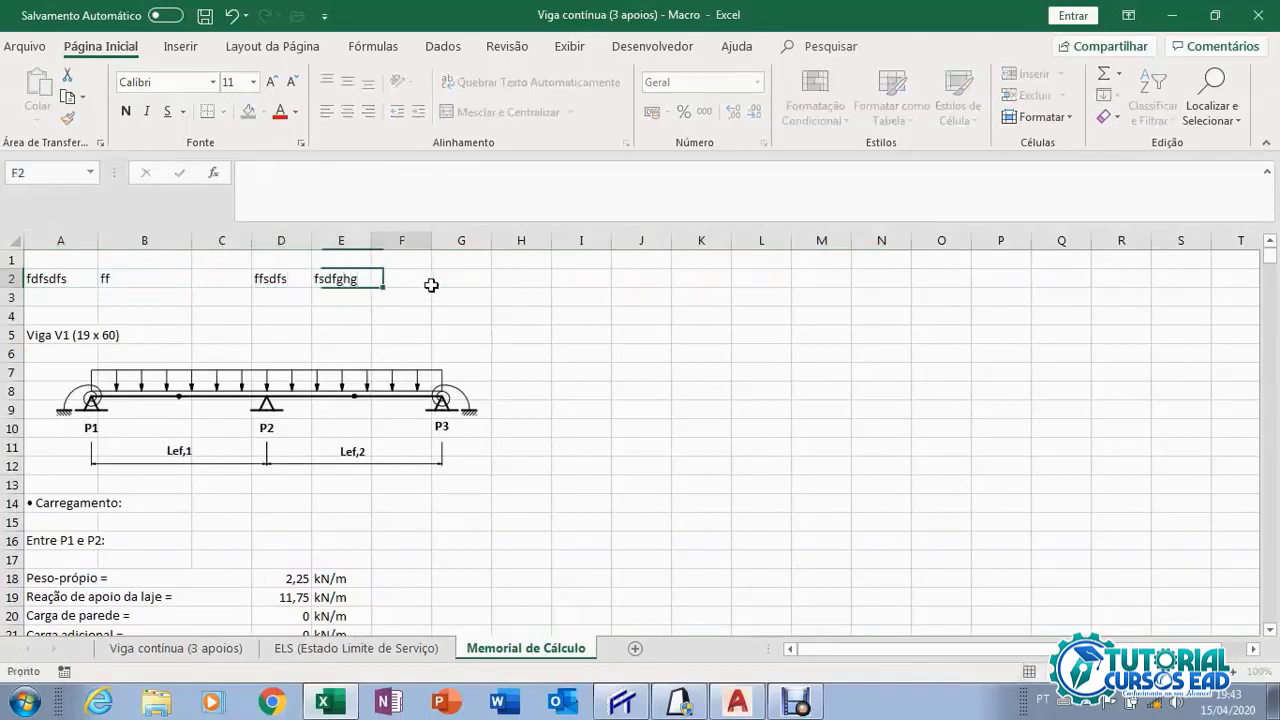
click(428, 283)
text(332)
click(520, 315)
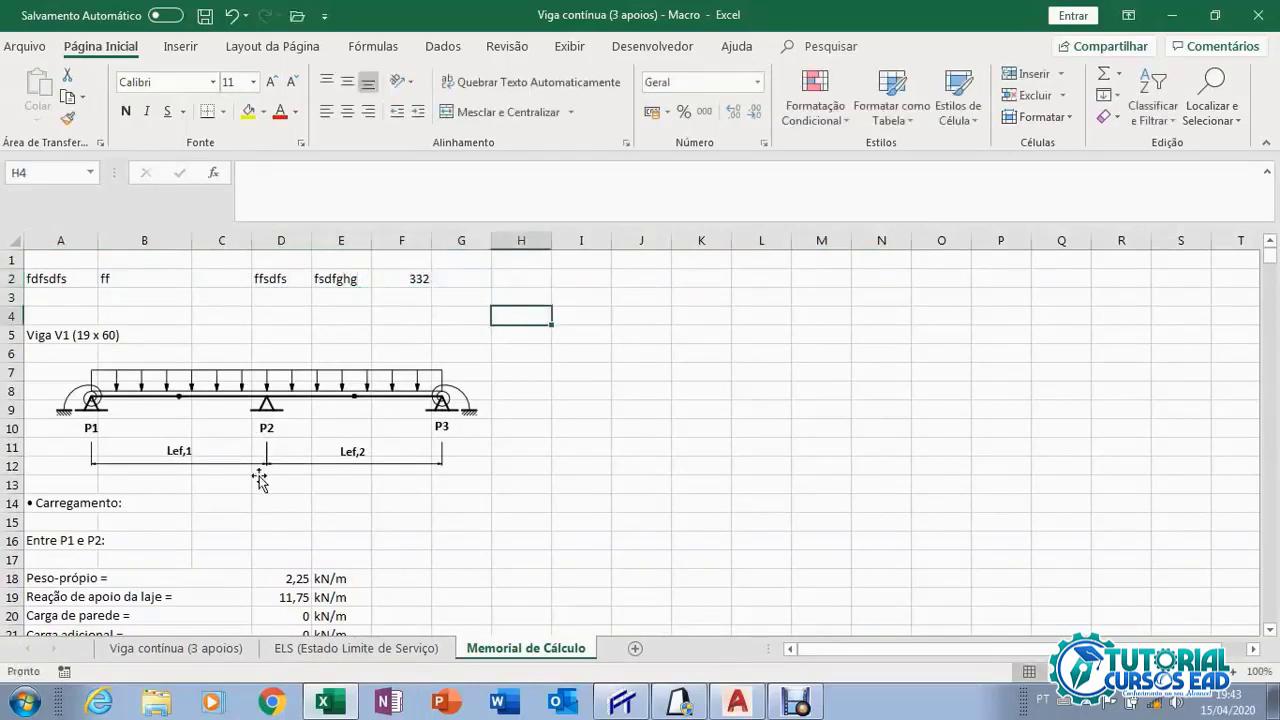
click(620, 353)
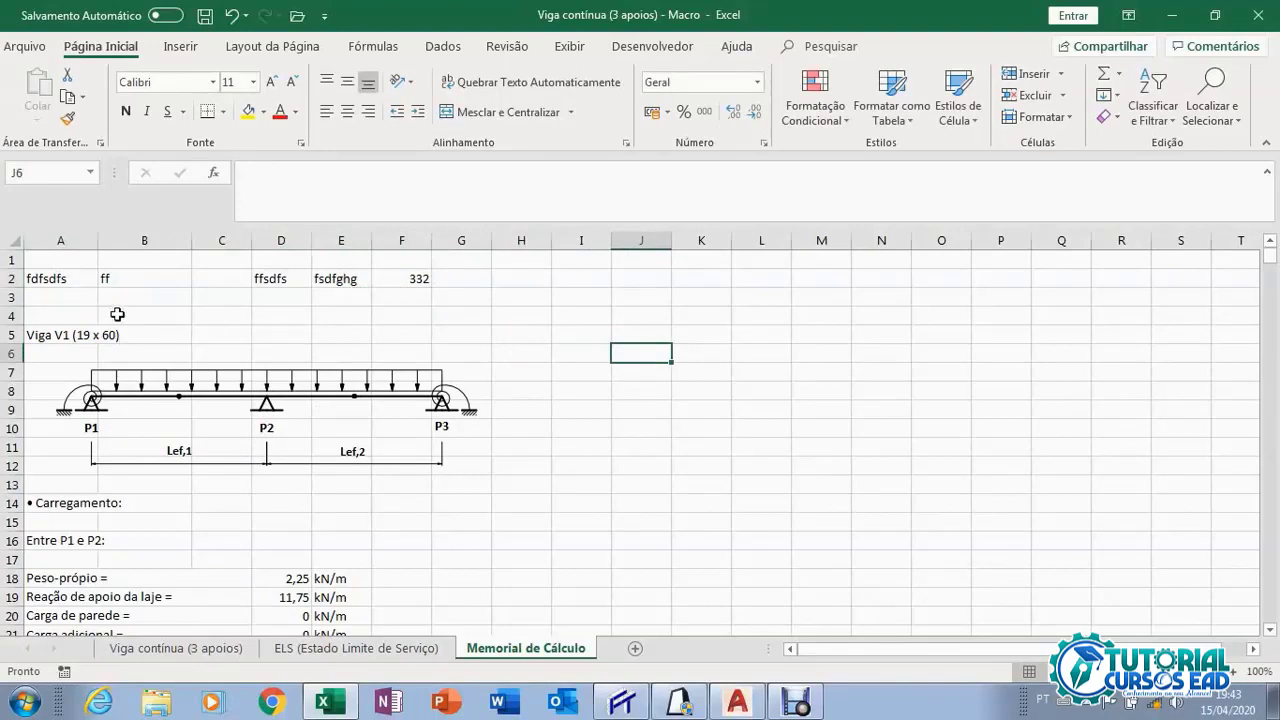
Regenerate the report PDF from the Viga contínua (3 apoios) sheet, save it to the Desktop as Viga contínua (3 apoios), and close it.
click(205, 648)
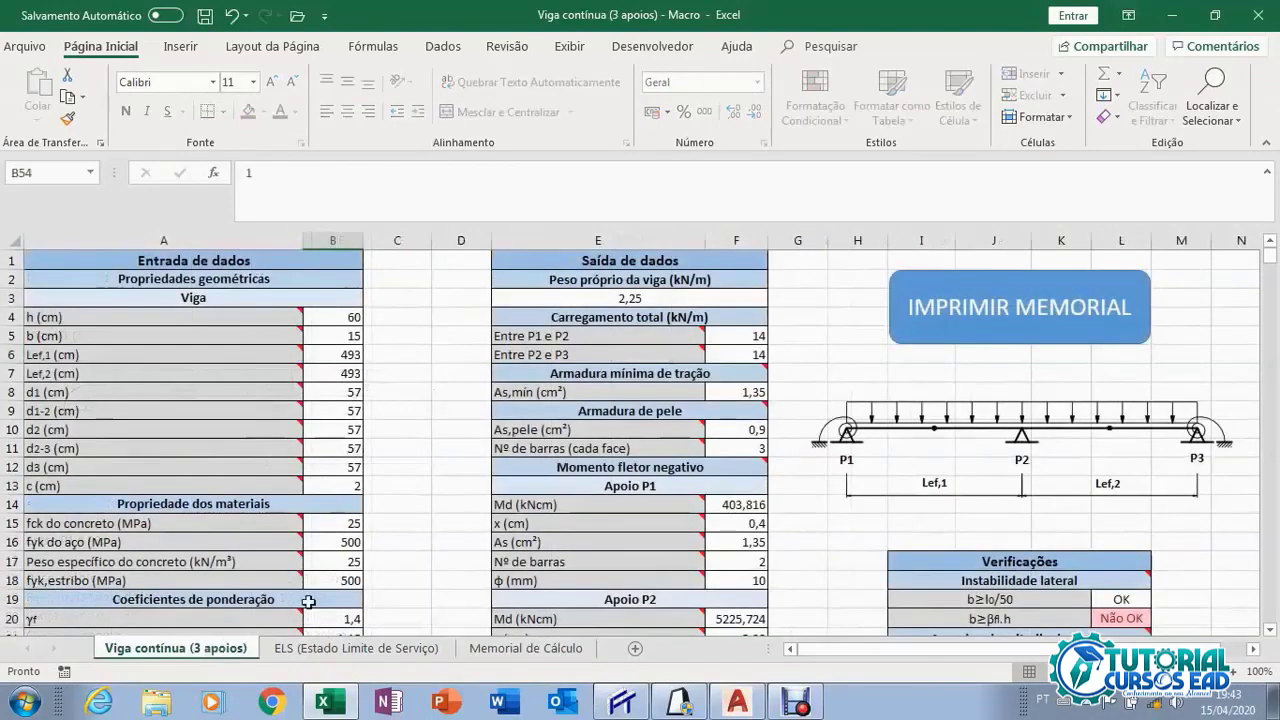
click(1015, 328)
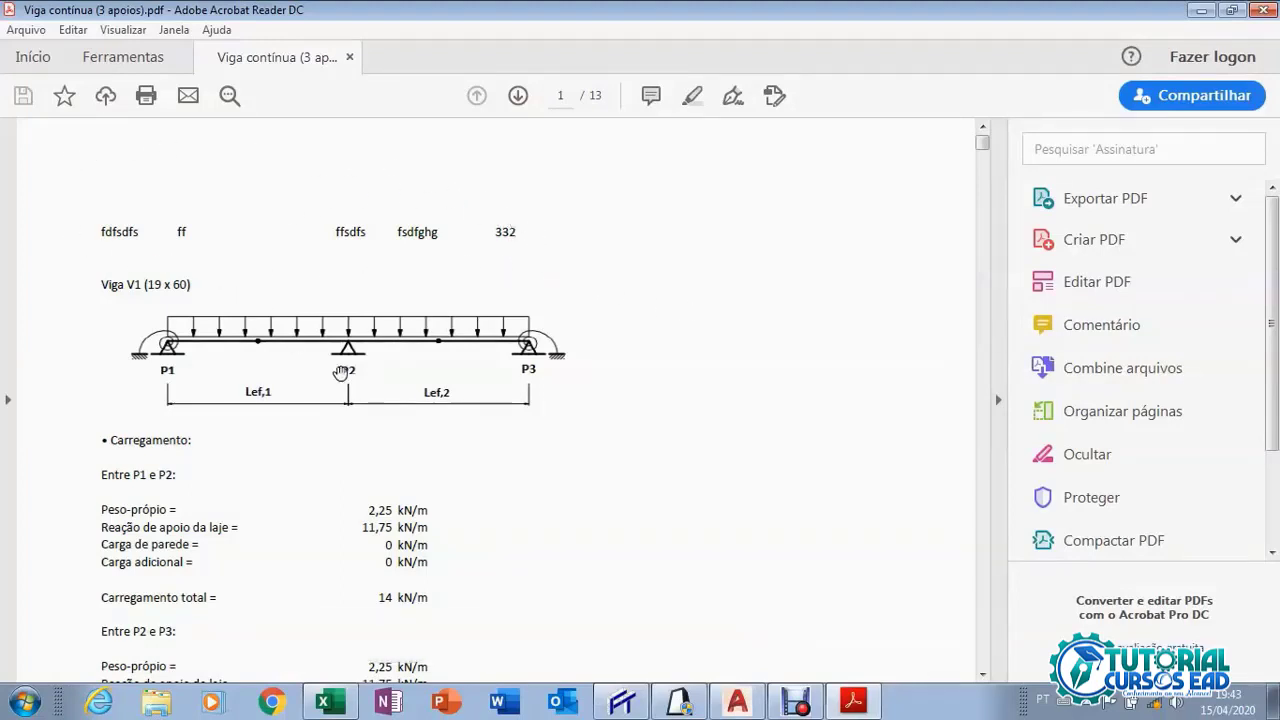
click(22, 31)
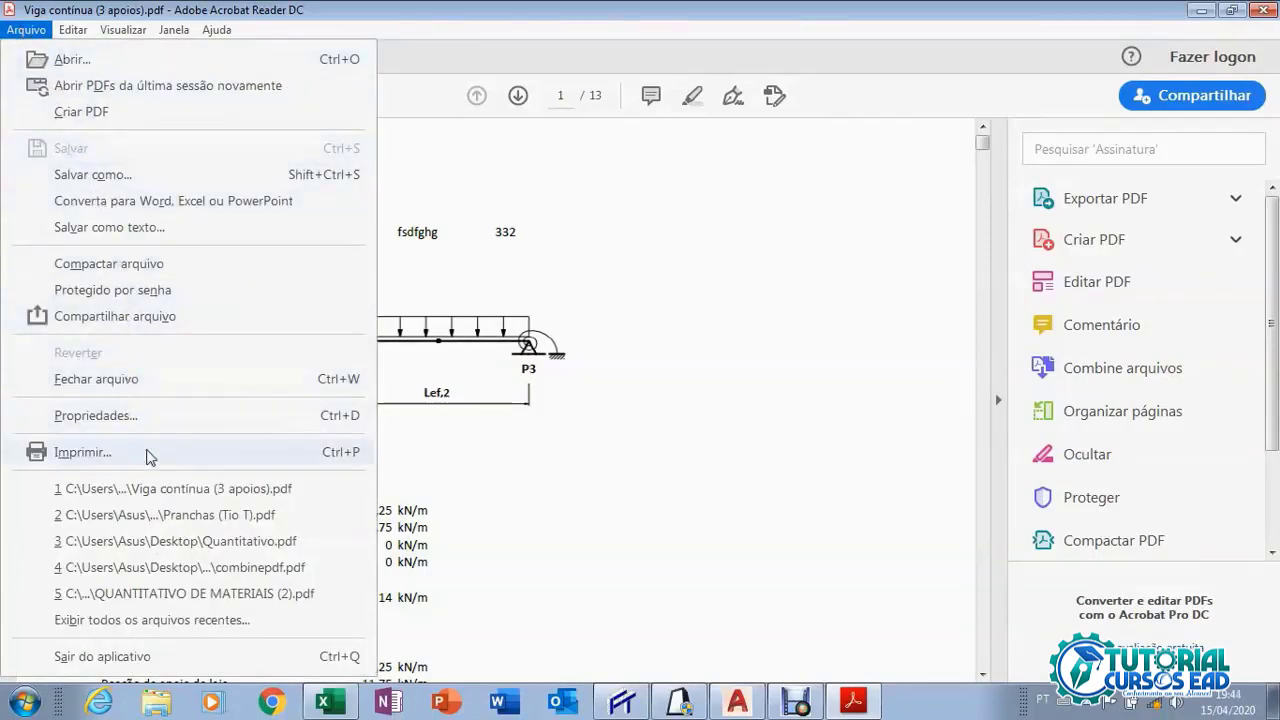
click(105, 178)
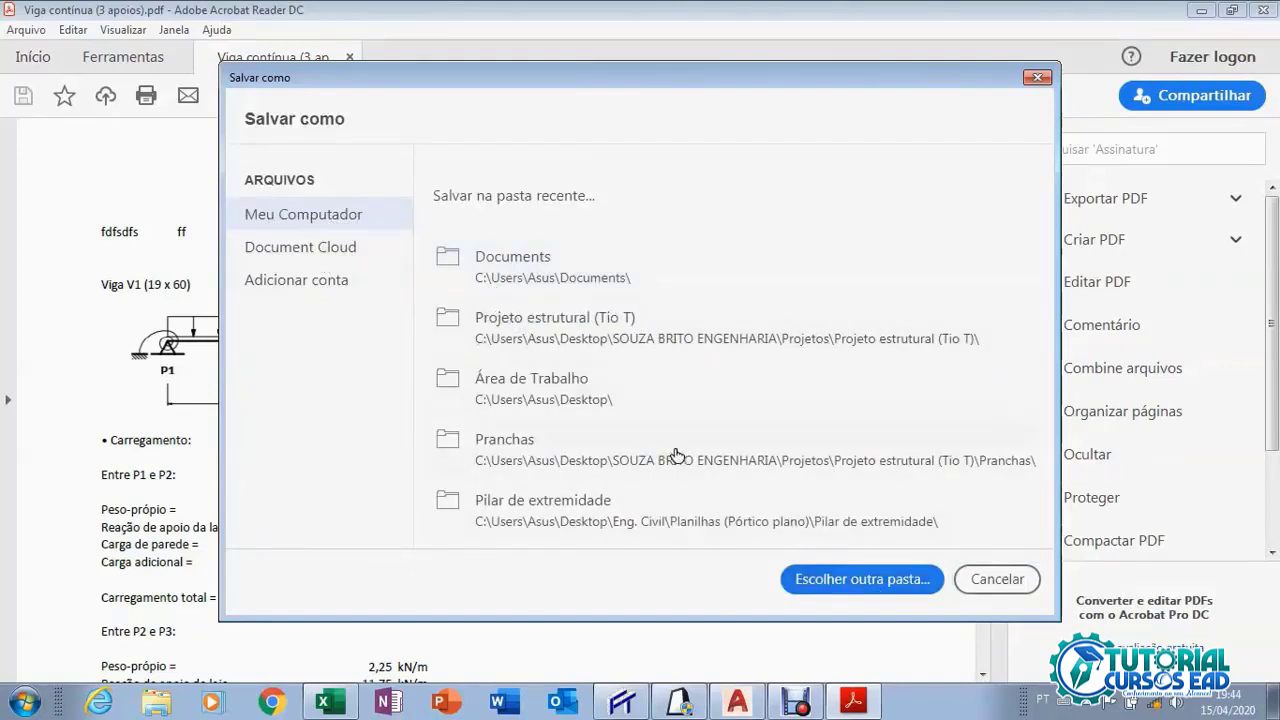
click(536, 405)
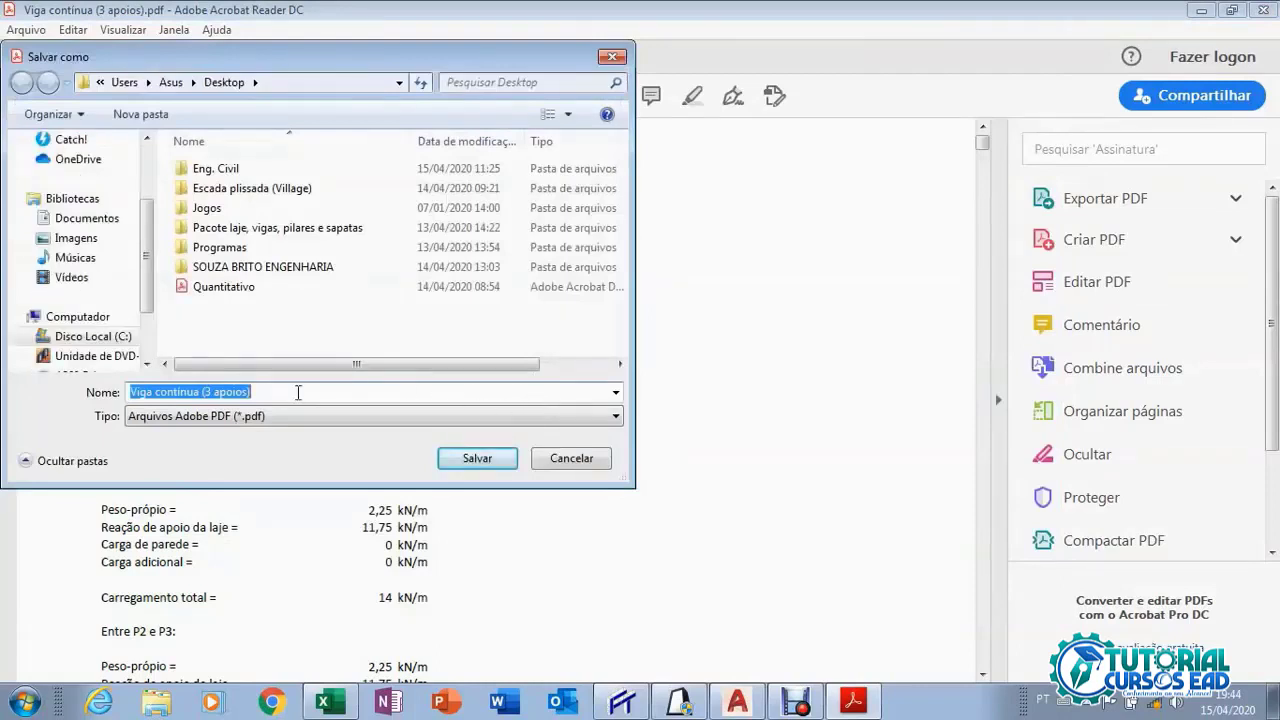
click(485, 461)
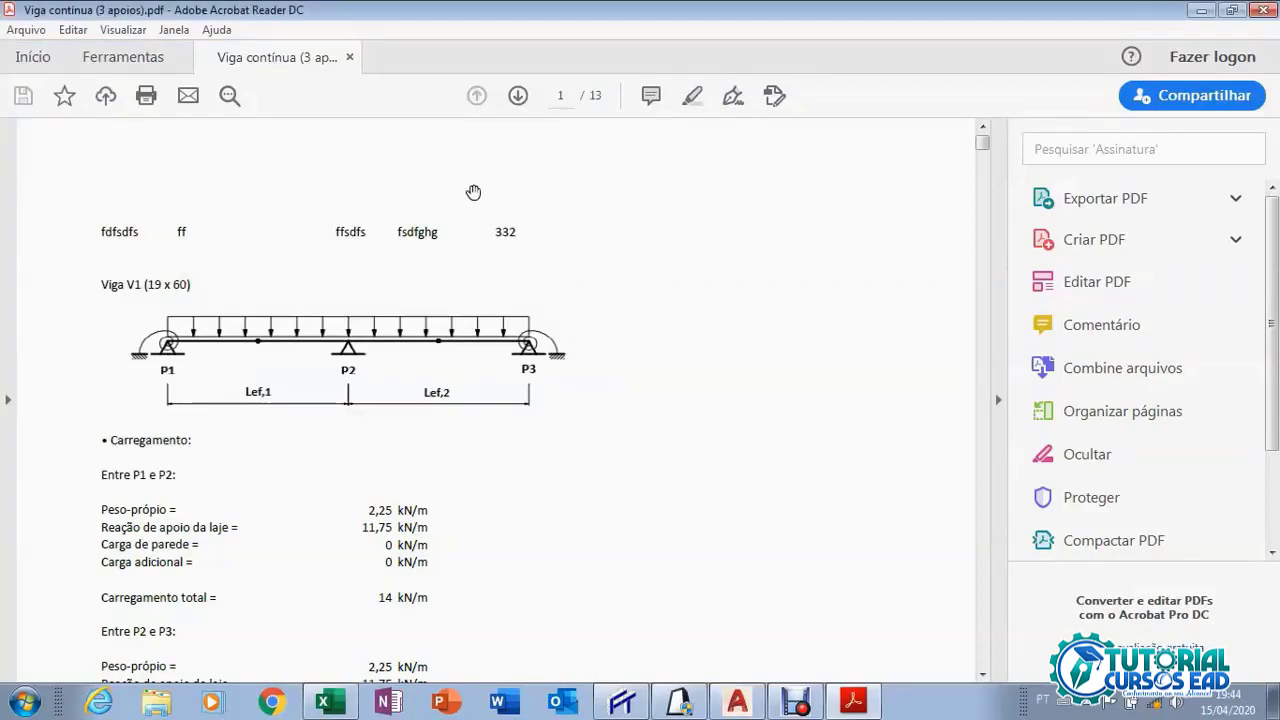
click(1266, 12)
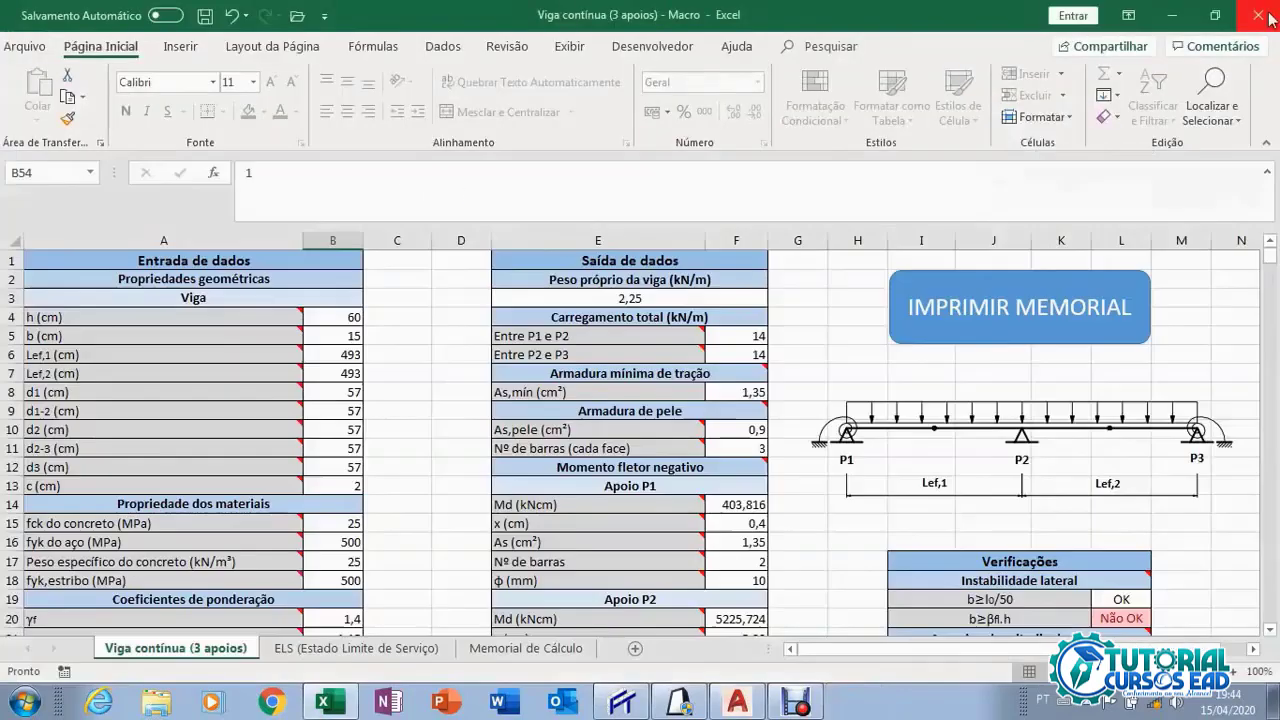
Look through the beam sheet's gauges, transverse reinforcement, checks, notes and bibliographic references.
scroll(750, 357, down, 6)
scroll(750, 357, down, 11)
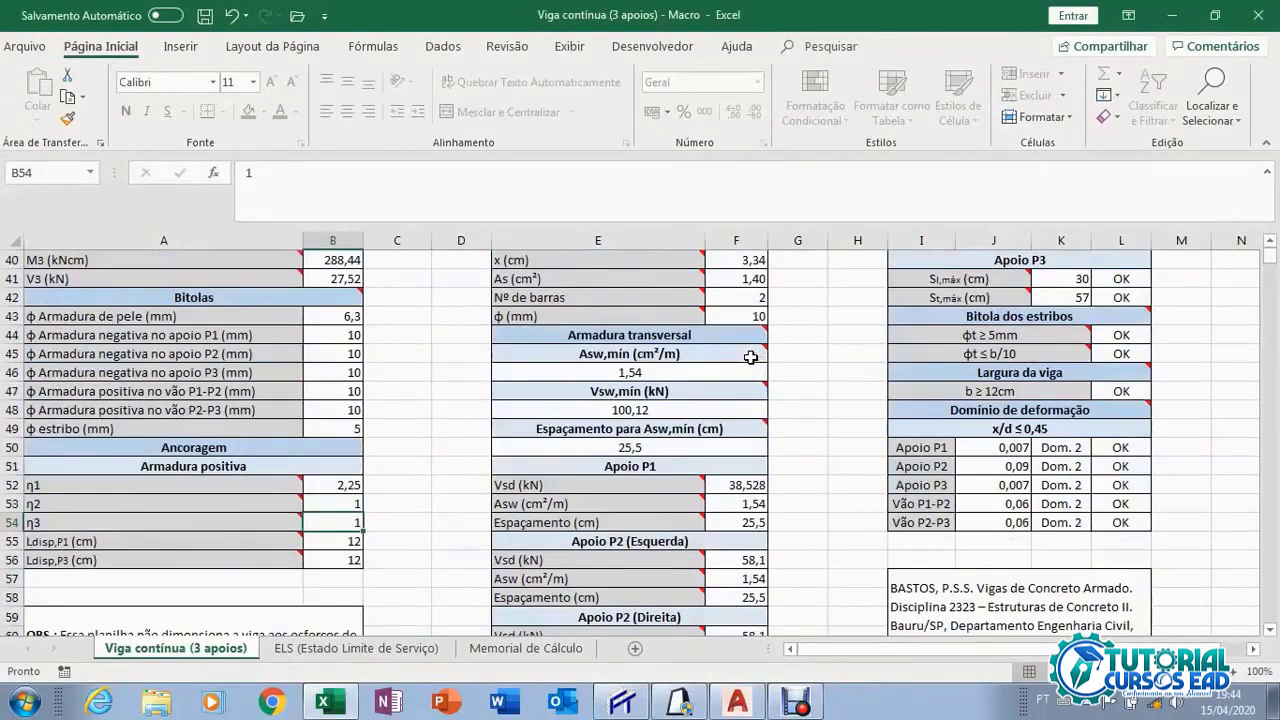
scroll(750, 355, down, 1)
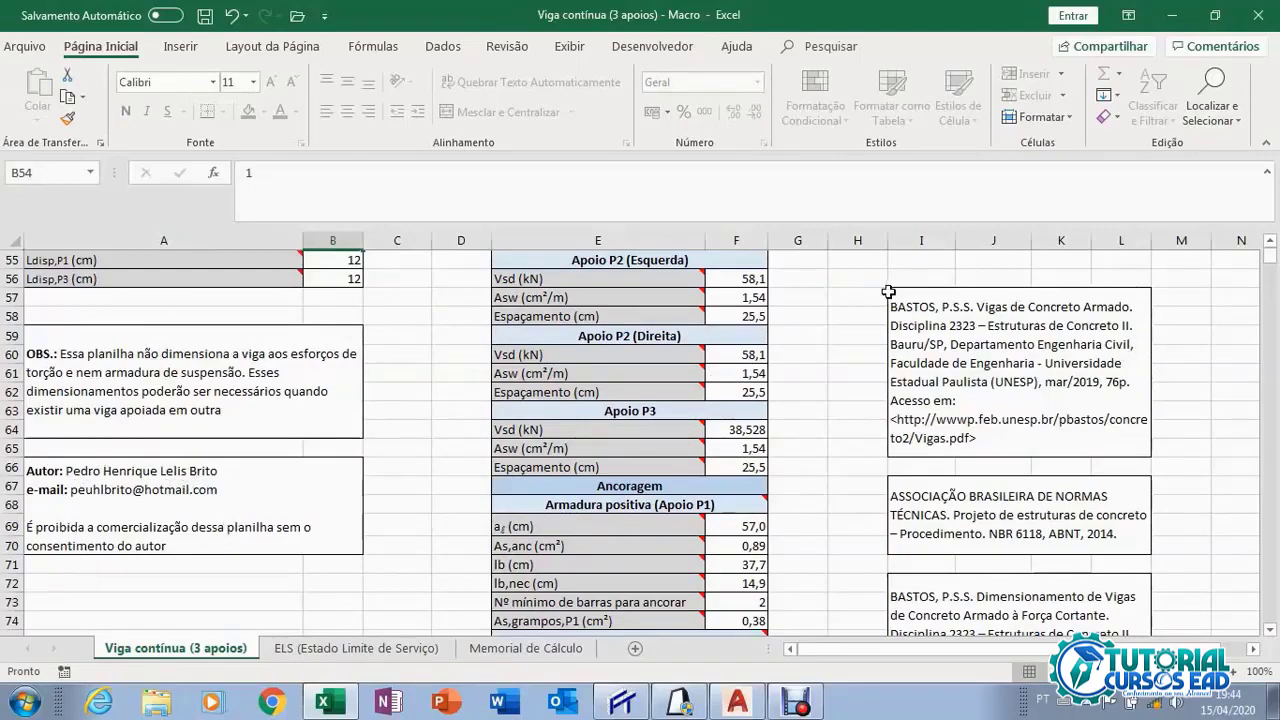
Review the anchorage results and the remaining bibliographic references on the Viga contínua (3 apoios) sheet.
scroll(888, 349, down, 7)
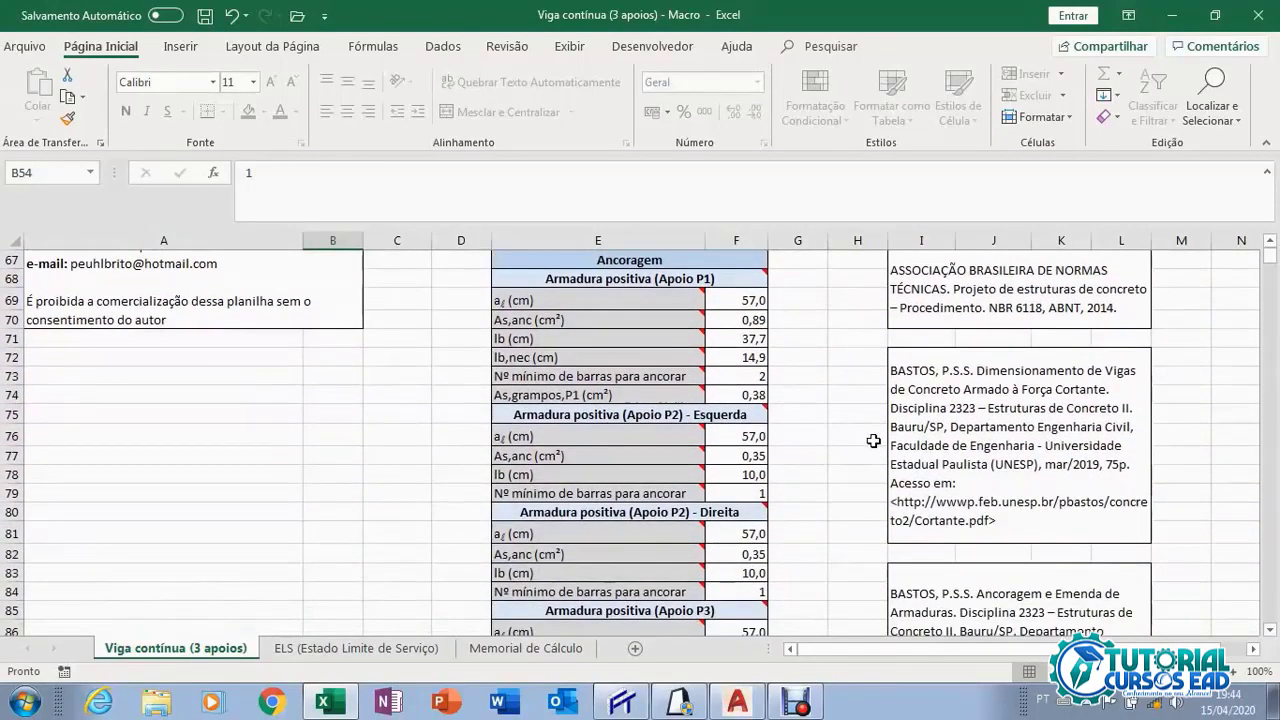
scroll(872, 442, down, 7)
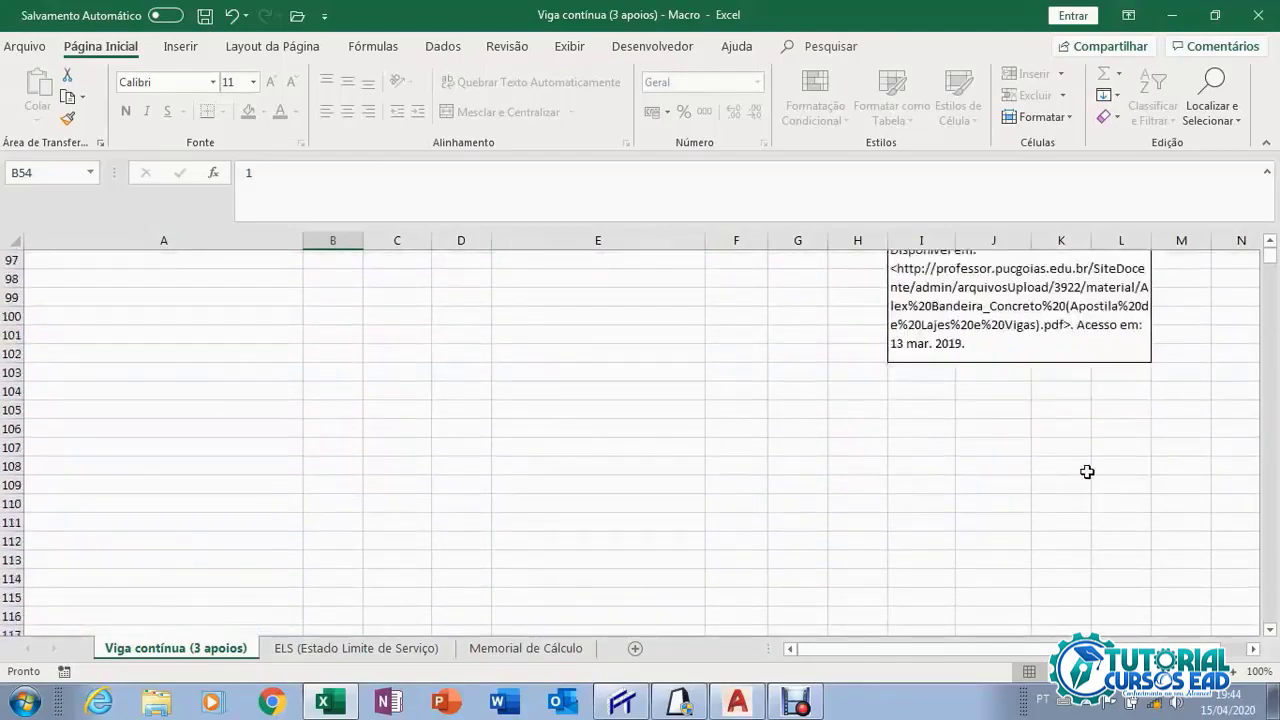
scroll(1190, 420, up, 3)
scroll(1198, 401, up, 14)
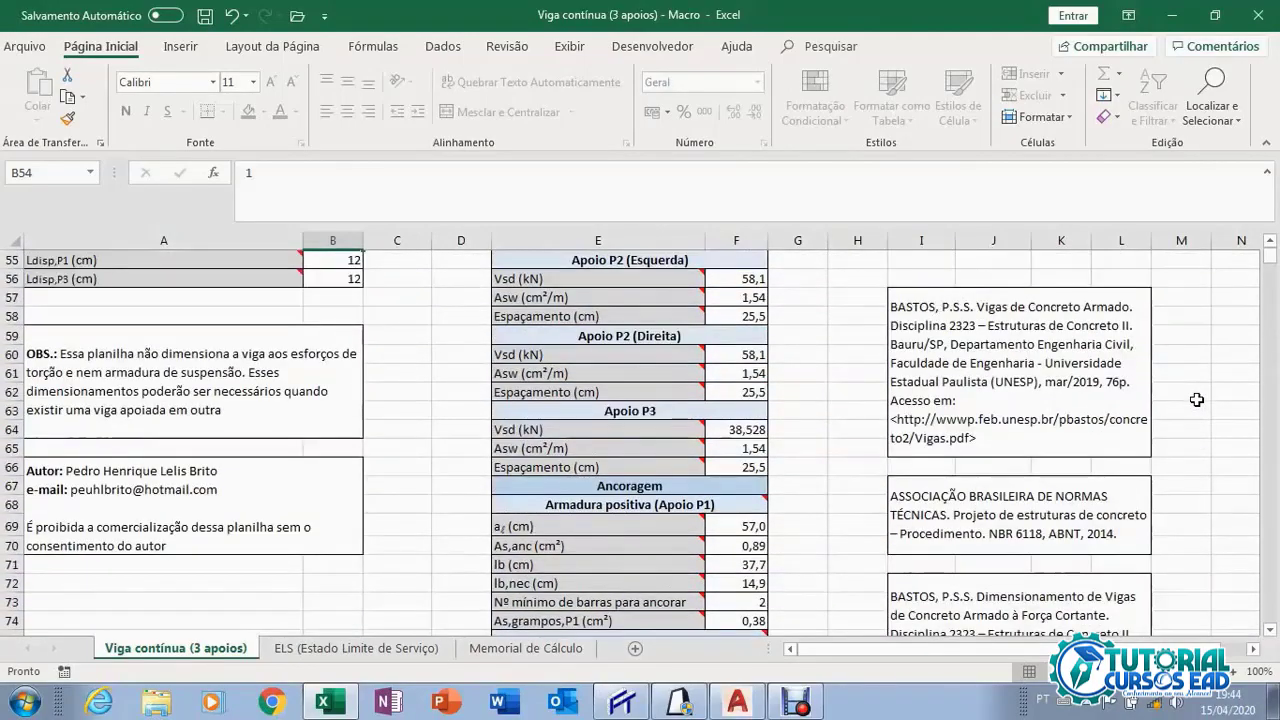
scroll(829, 489, up, 9)
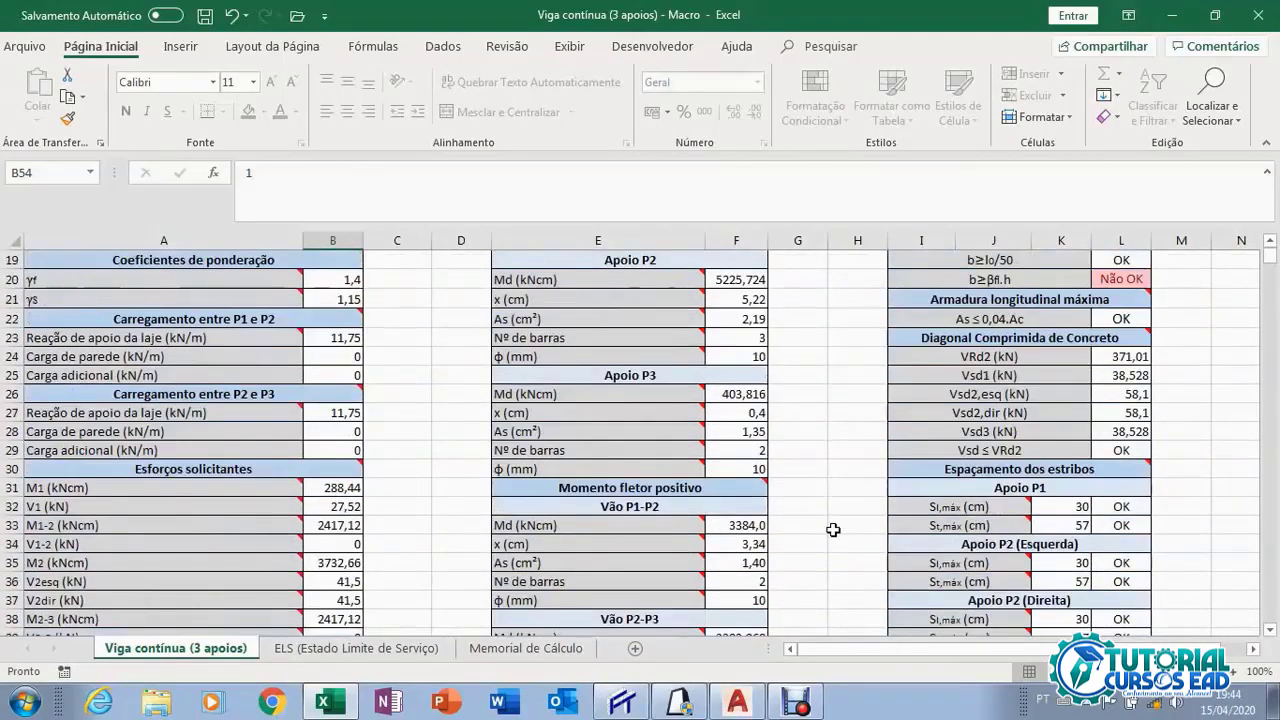
Switch to AltoQi Eberick, close the Viga V5 detail drawing and open the deferred displacements of the Cob. floor.
click(680, 704)
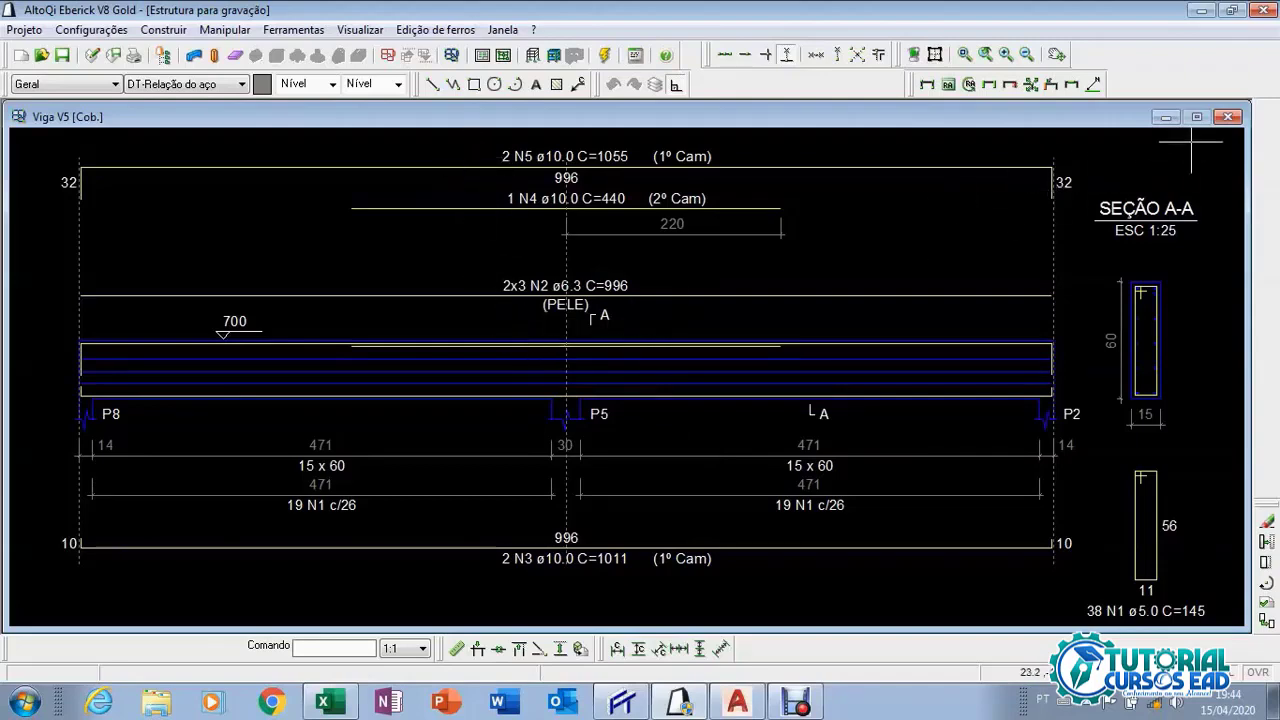
click(1228, 117)
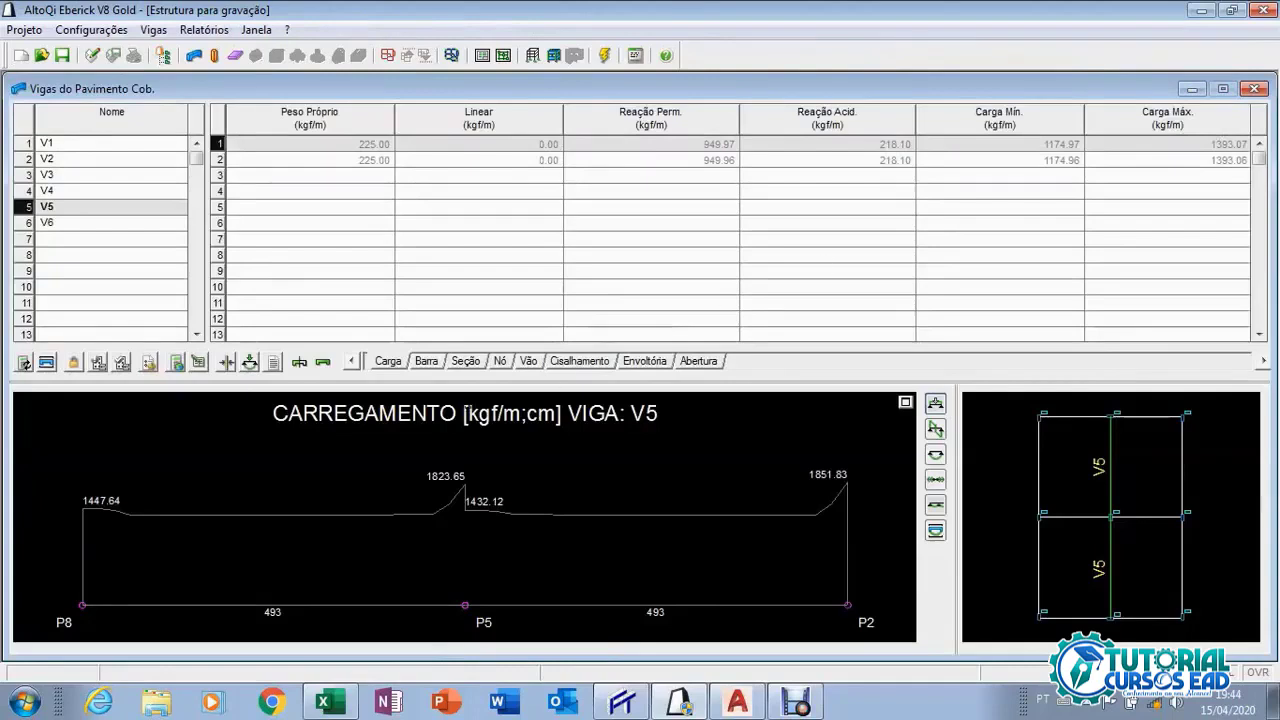
click(250, 364)
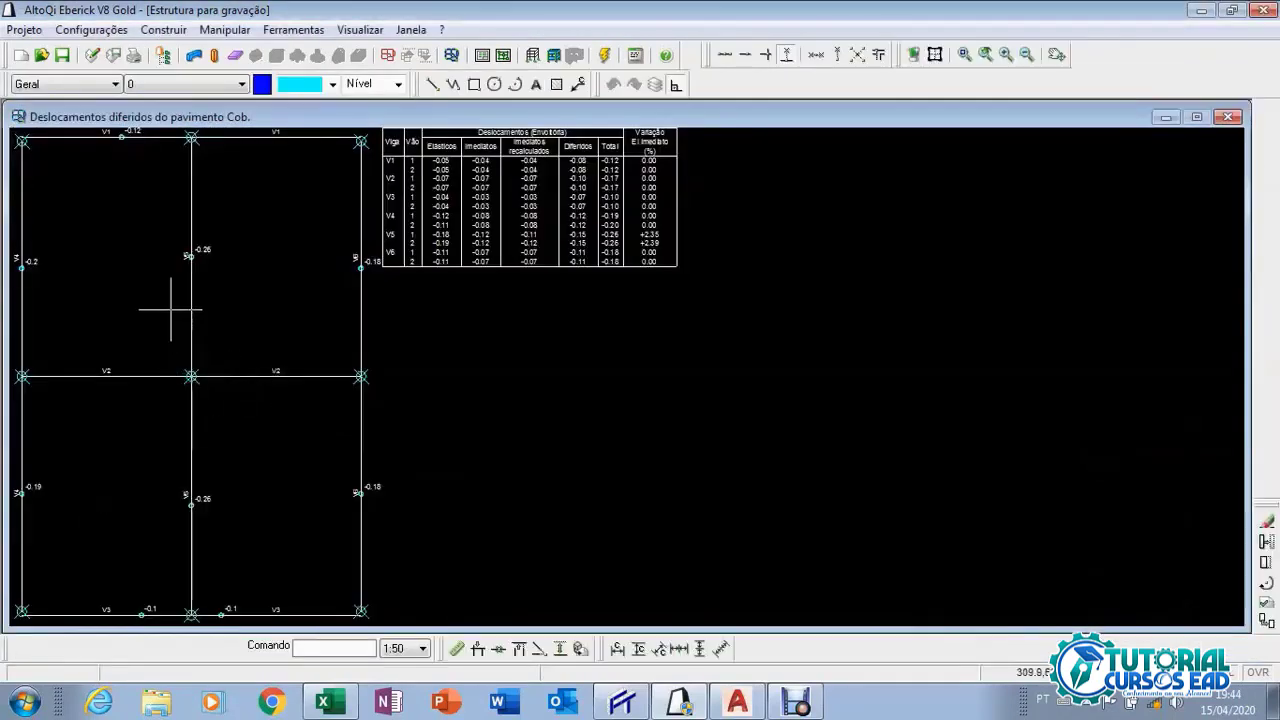
Examine beam V5's displacement on the floor plan and in the displacement envelope table.
scroll(177, 300, up, 2)
scroll(227, 245, down, 1)
scroll(227, 238, down, 1)
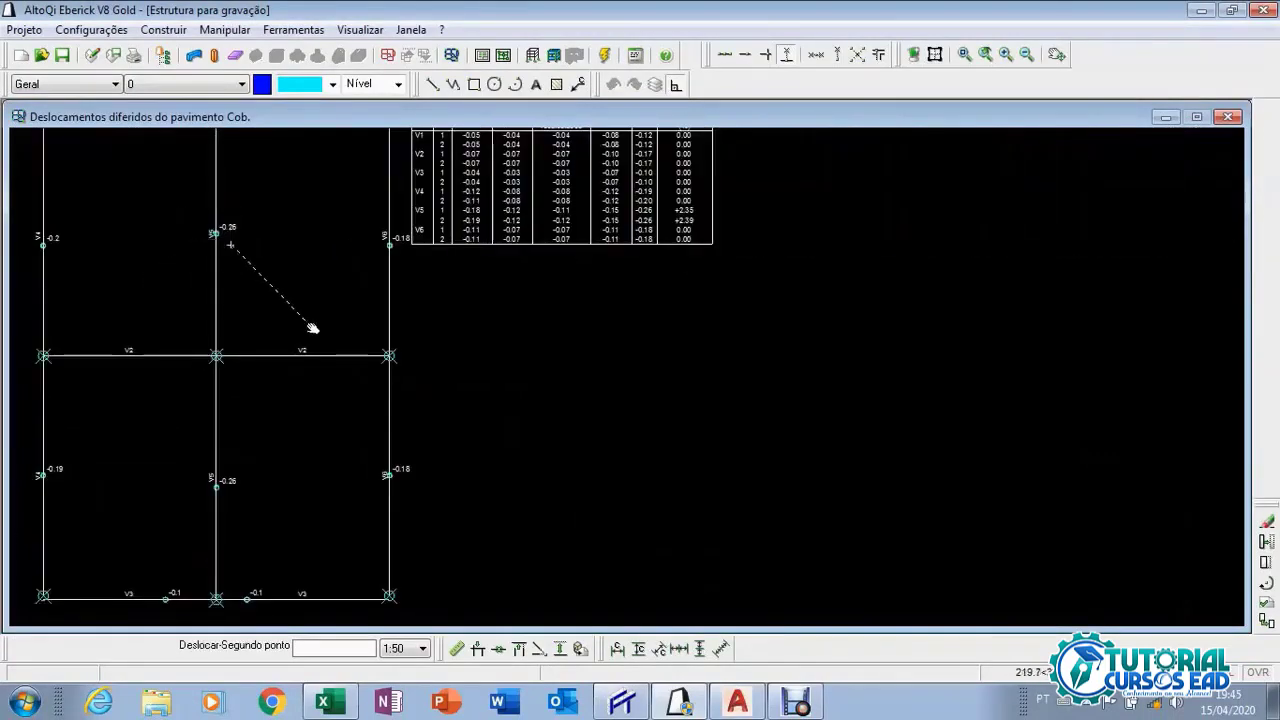
scroll(340, 380, up, 4)
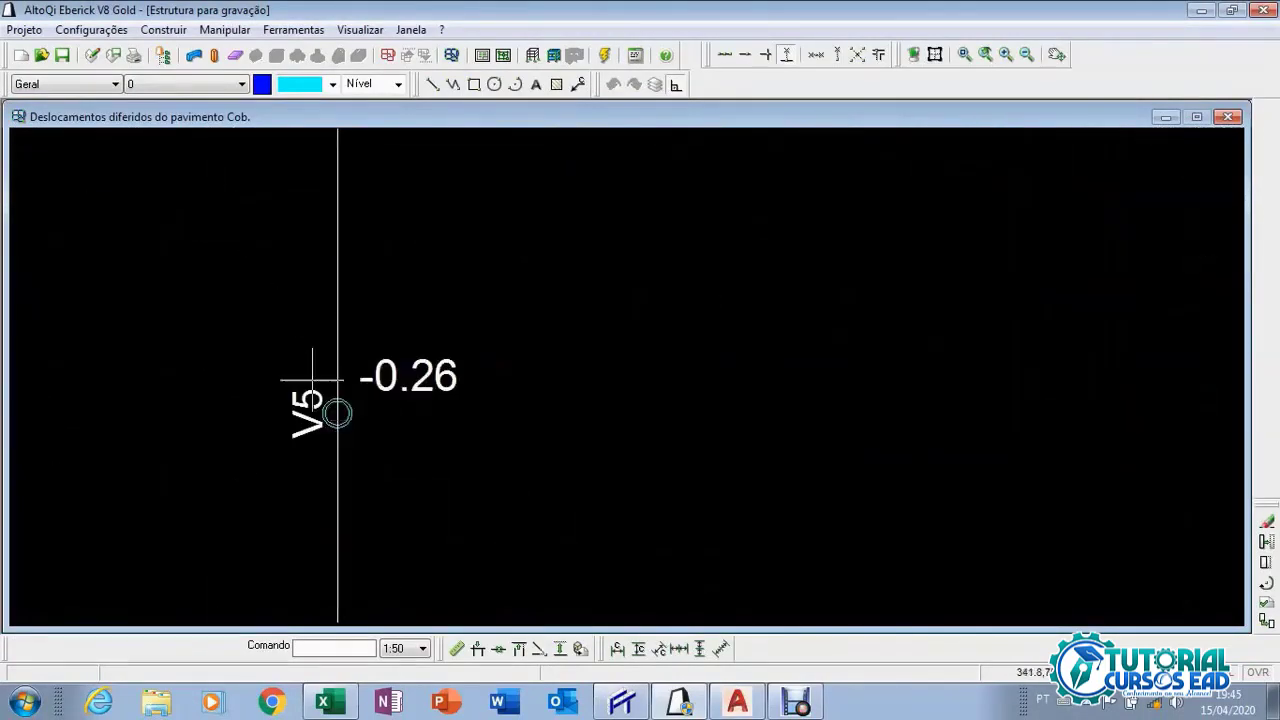
scroll(325, 418, down, 1)
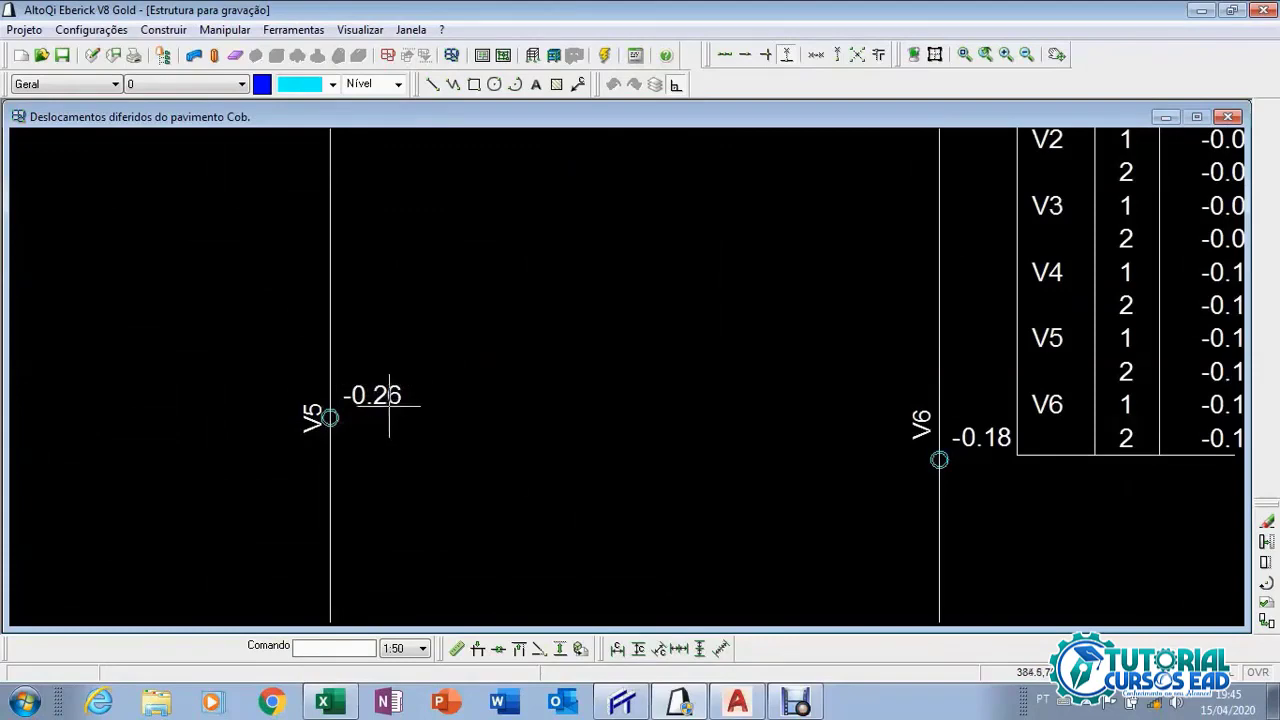
scroll(373, 415, down, 2)
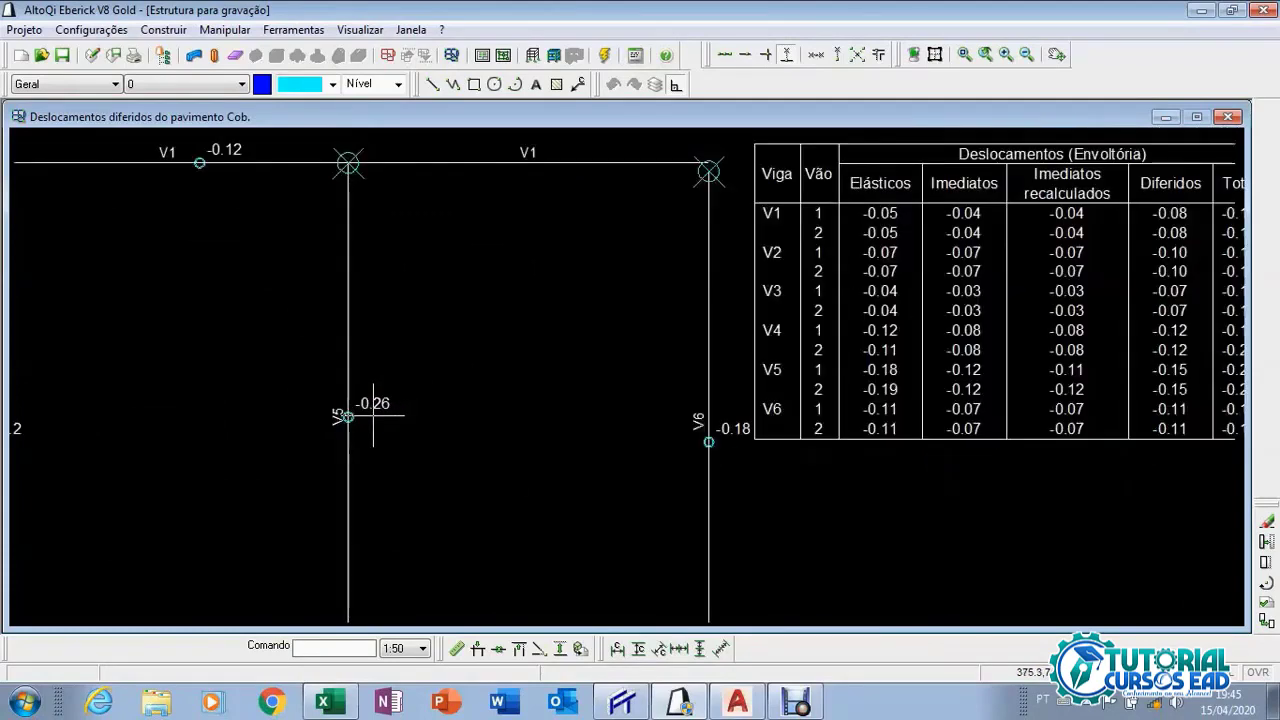
scroll(386, 434, up, 2)
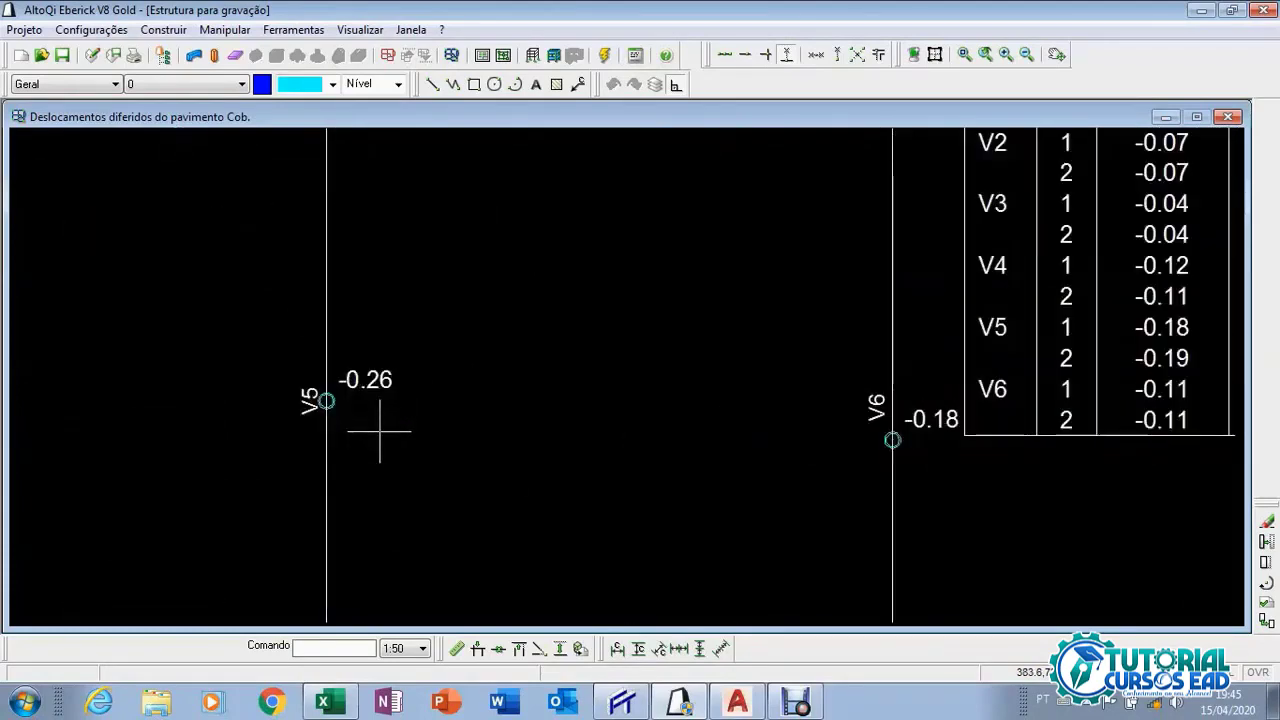
scroll(380, 431, down, 1)
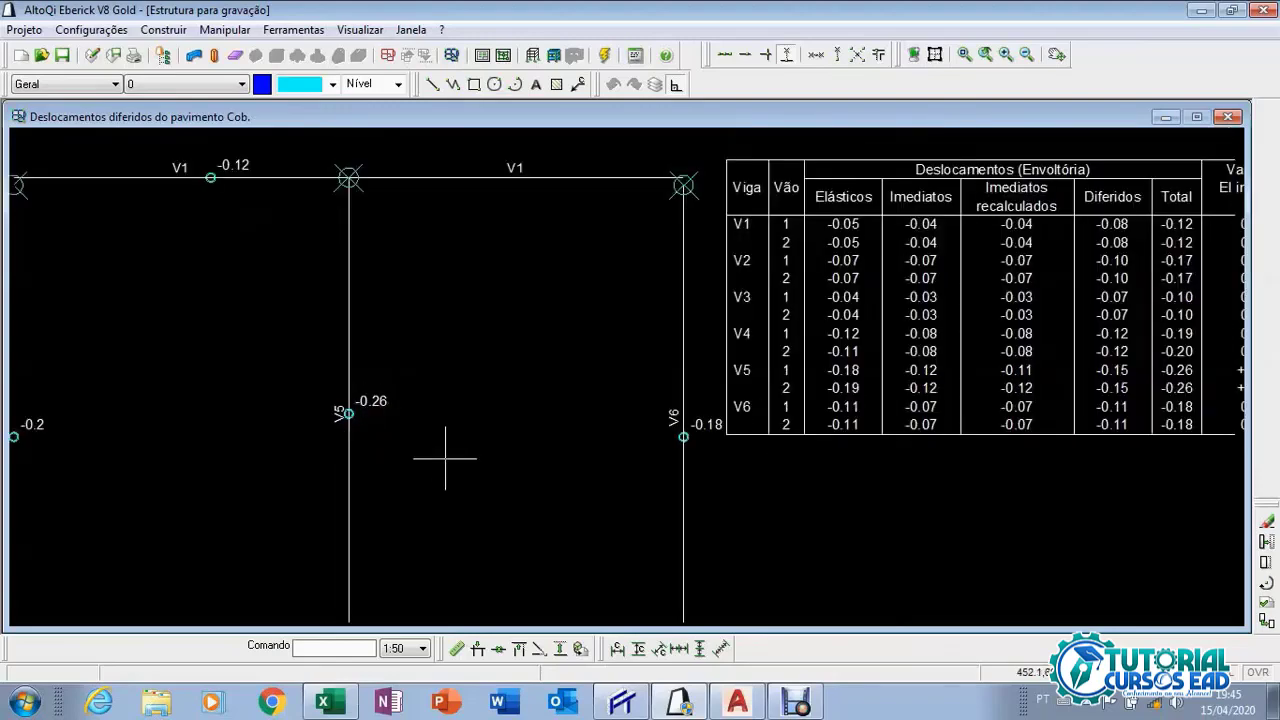
scroll(443, 452, down, 1)
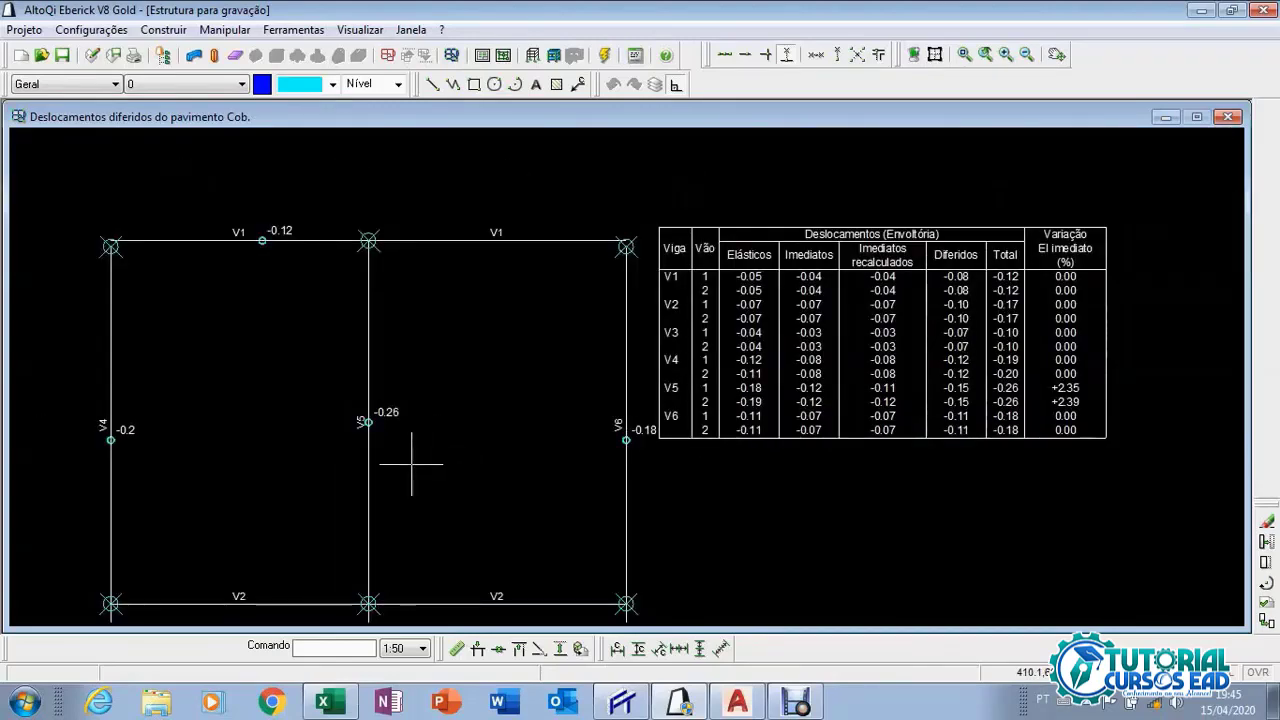
scroll(405, 445, up, 2)
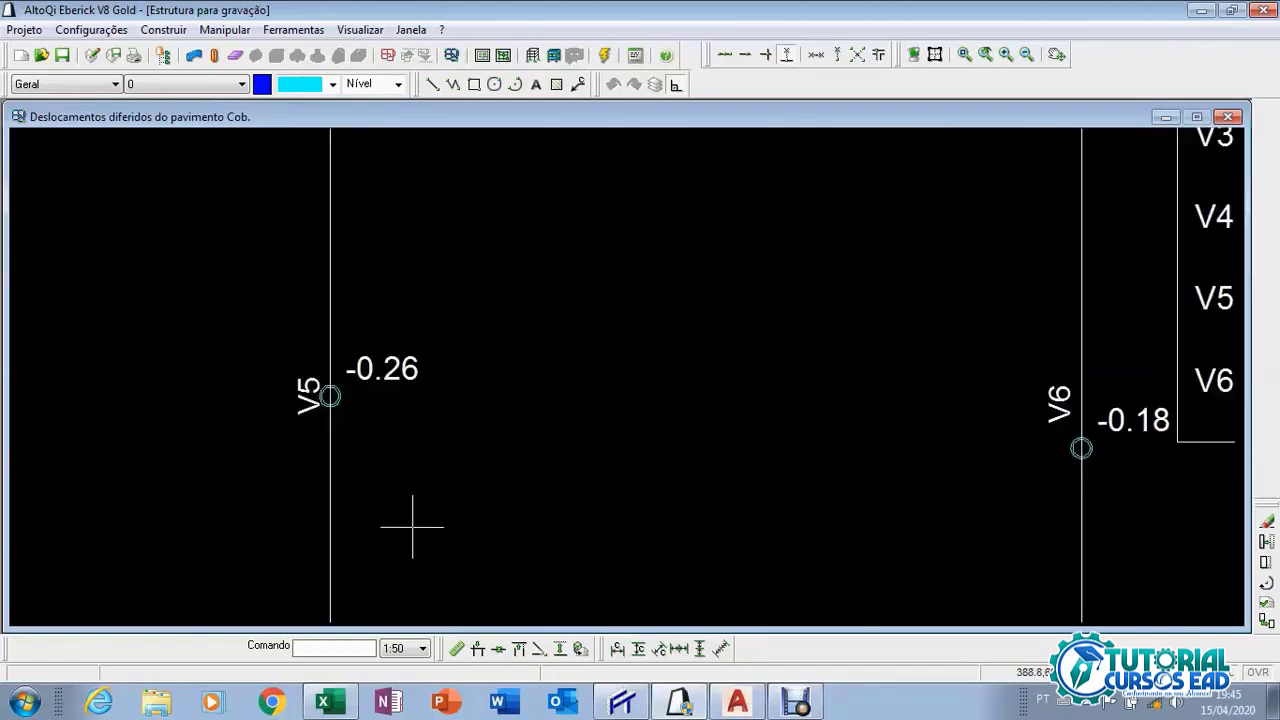
Switch to Excel and check the deflection results and the β coefficient for the P1–P2 span on the ELS sheet.
click(330, 705)
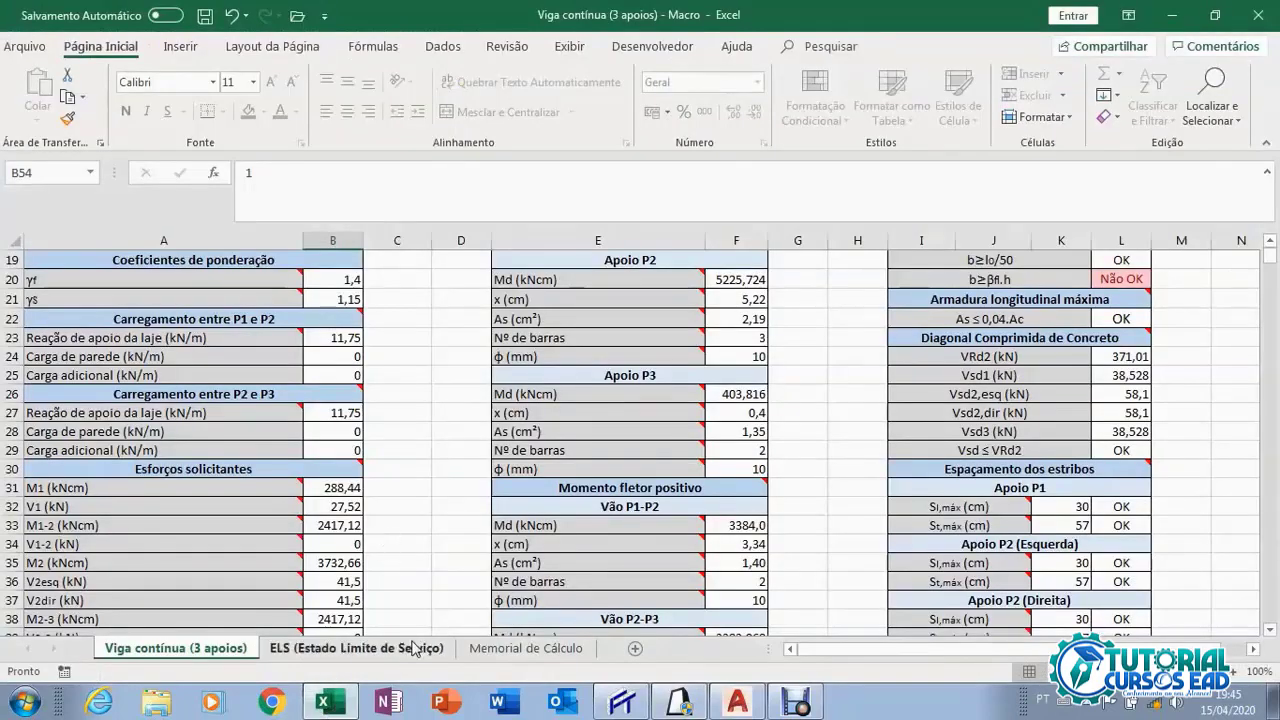
click(511, 651)
click(349, 650)
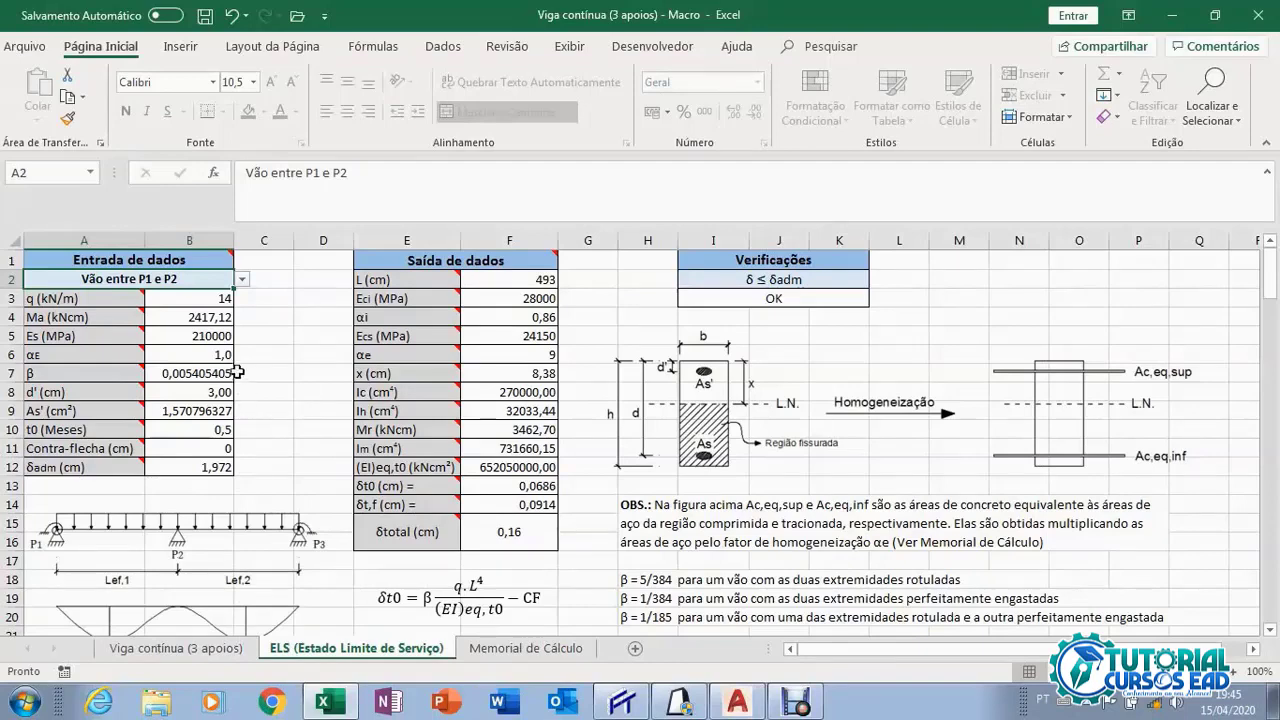
mouse_move(119, 373)
Return to the Viga contínua (3 apoios) sheet and review its geometric and material input data.
click(175, 648)
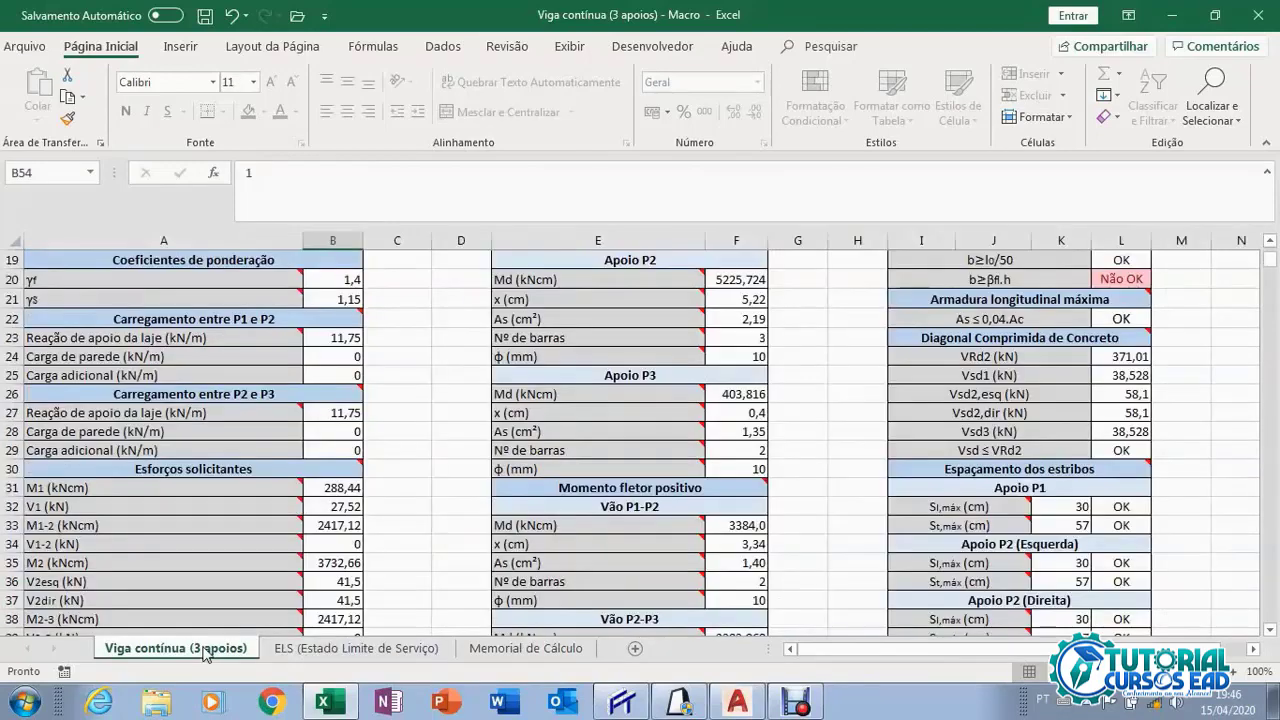
scroll(432, 486, up, 4)
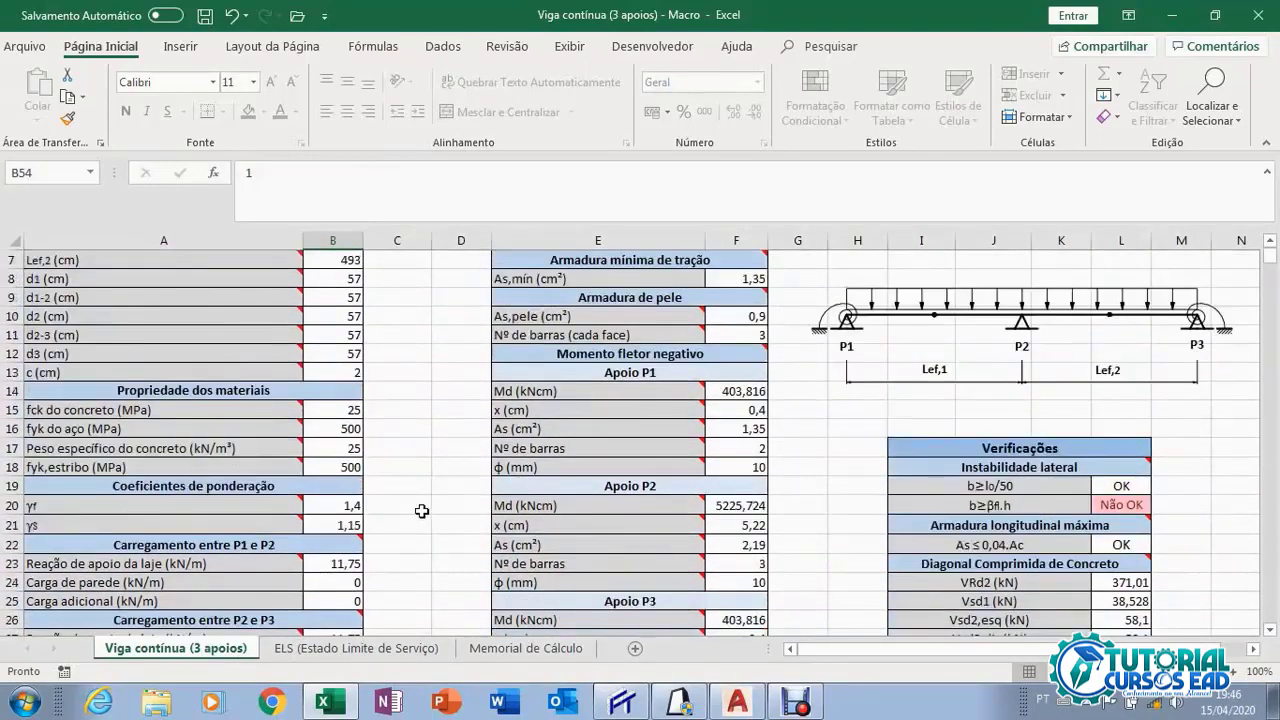
scroll(420, 510, up, 2)
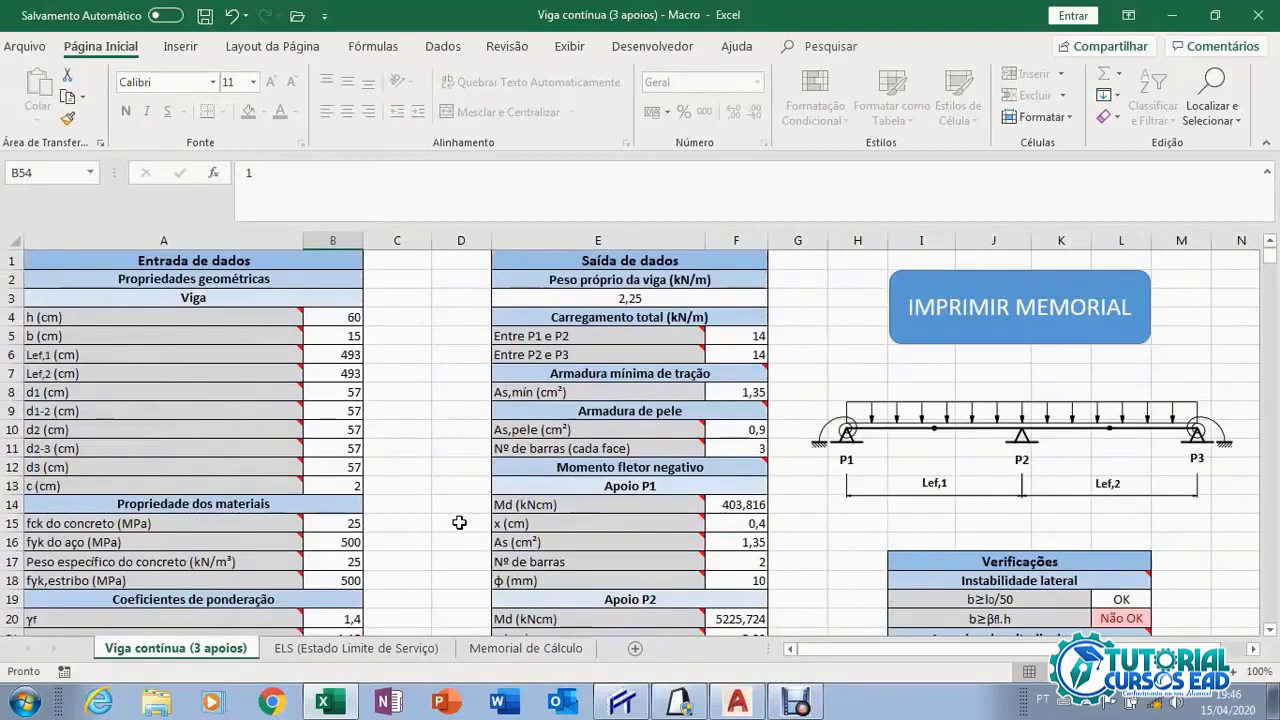